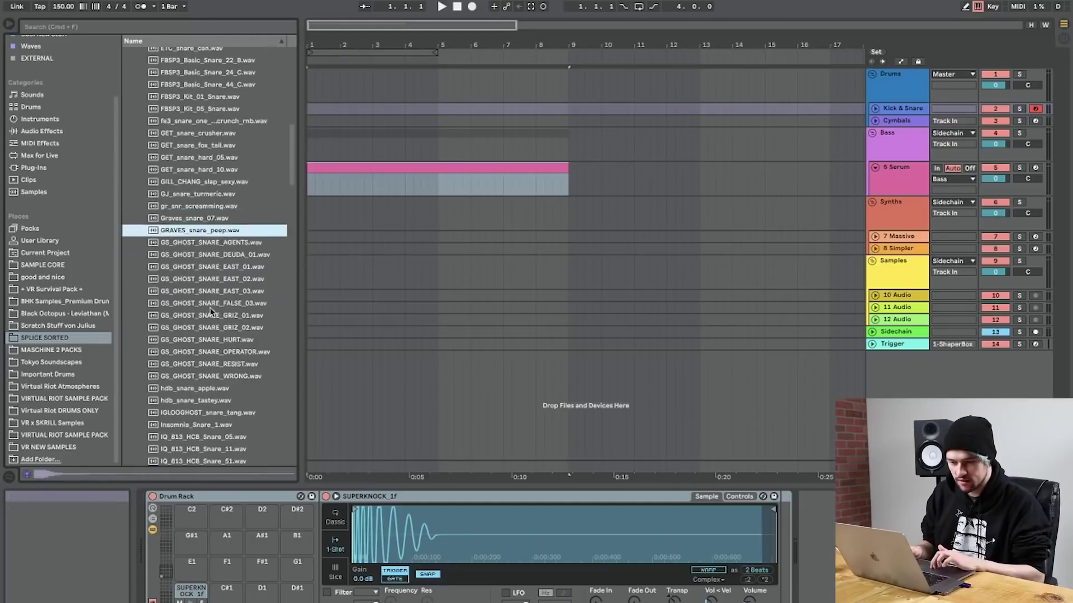
Load the GRAVES_snare_peep.wav sample onto the drum rack's C#1 pad, beside the kick.
key(Down)
scroll(193, 242, down, 2)
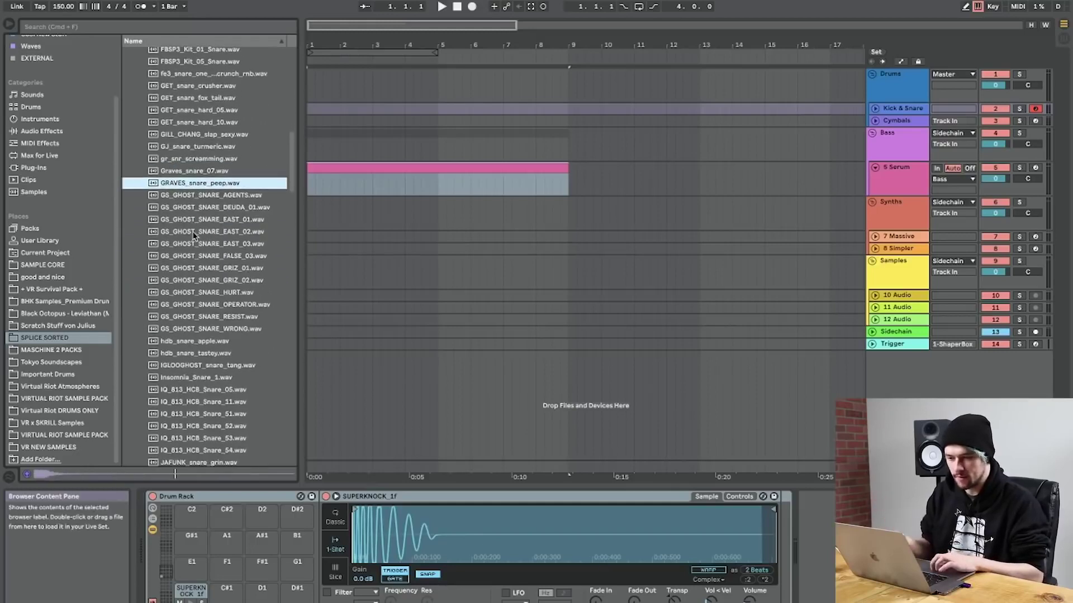
click(202, 221)
Audition further snare samples and load the KOMPANY one-shot trap bell snare onto the D1 pad.
scroll(202, 225, down, 6)
click(210, 272)
scroll(211, 270, down, 5)
key(Down)
click(211, 262)
scroll(210, 264, down, 5)
key(Down)
key(Down)
key(Down)
key(Down)
key(Down)
key(Down)
key(Down)
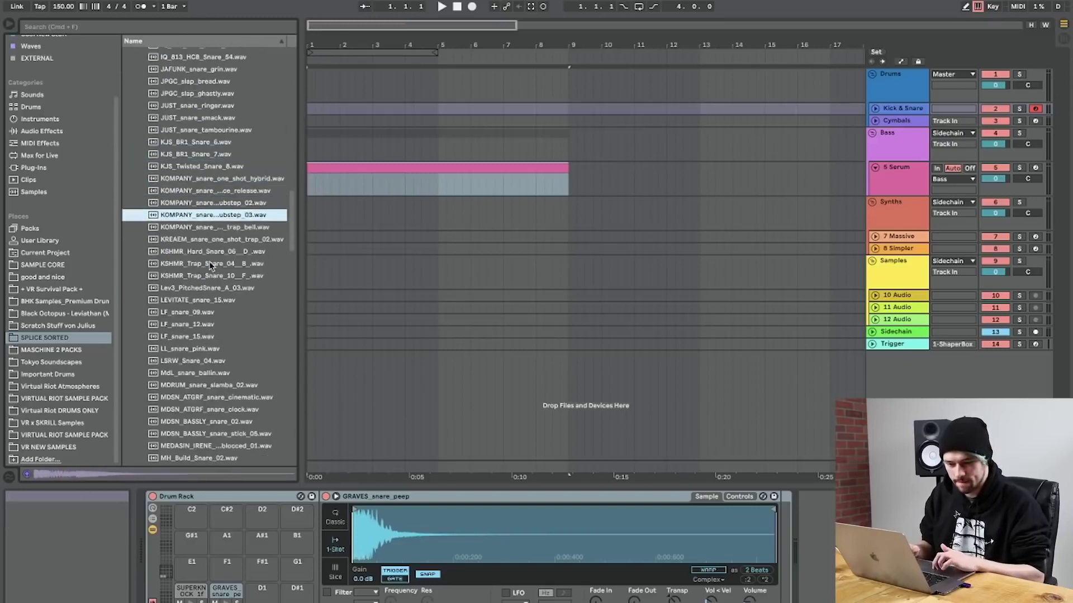
scroll(210, 266, down, 2)
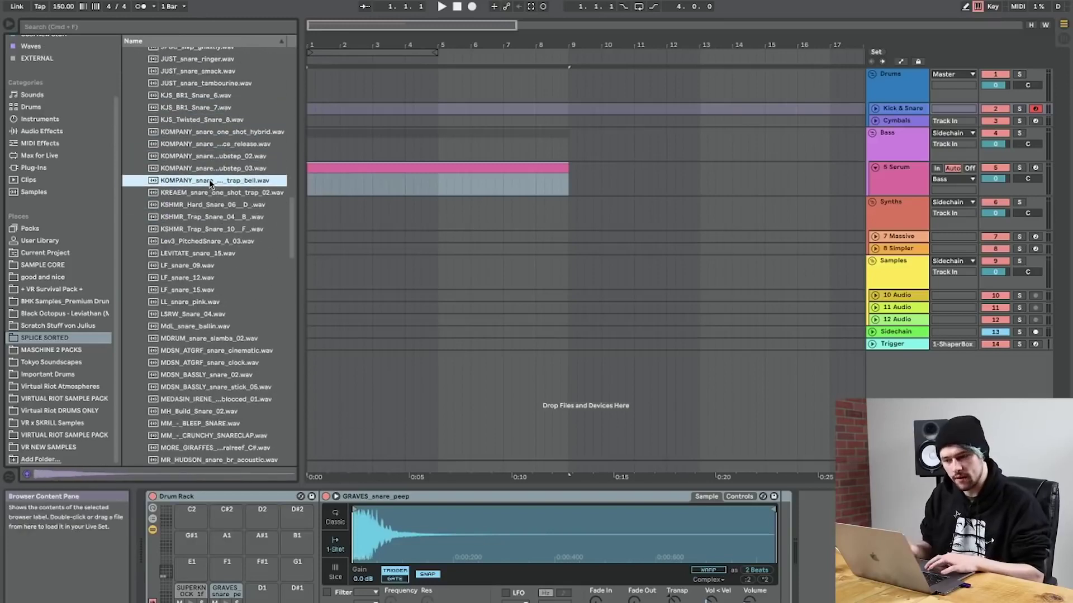
drag(261, 593, 262, 594)
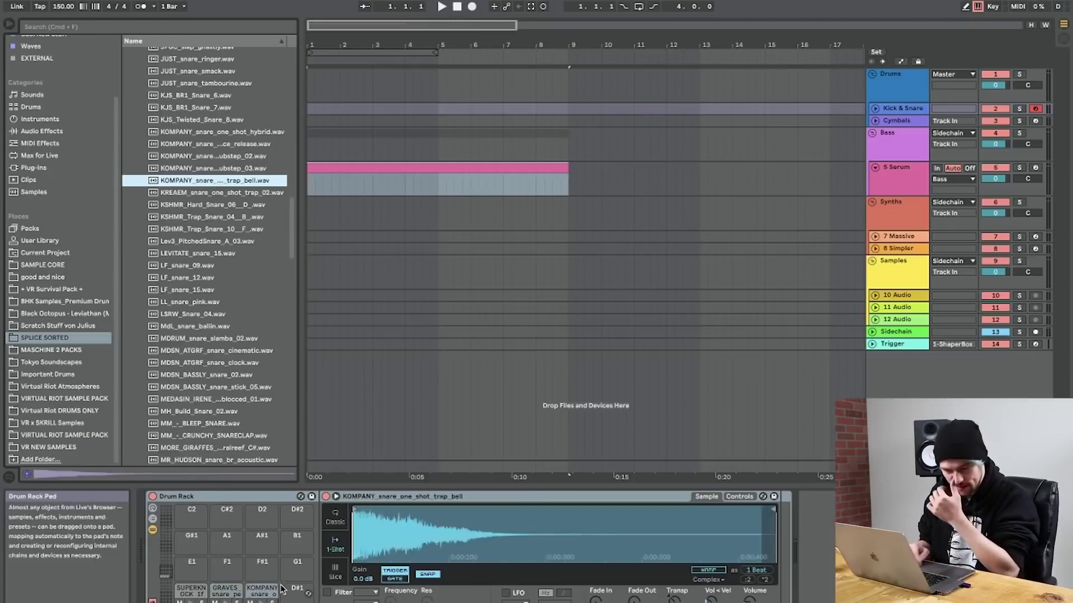
Create an empty eight-bar MIDI clip at the start of the Kick & Snare track.
click(557, 109)
drag(571, 110, 283, 111)
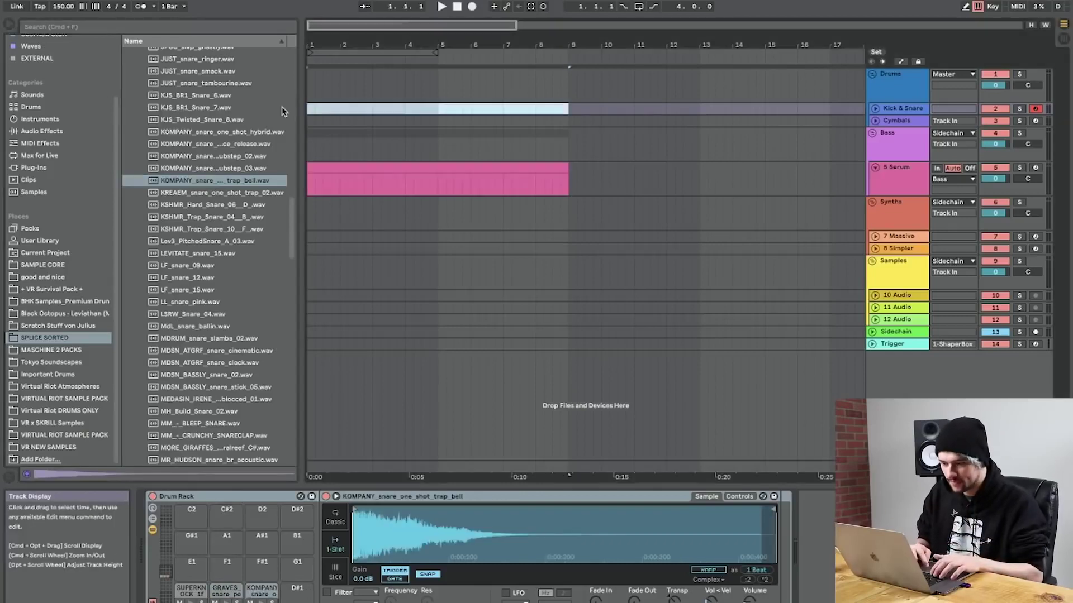
key(super+shift+m)
drag(397, 298, 397, 302)
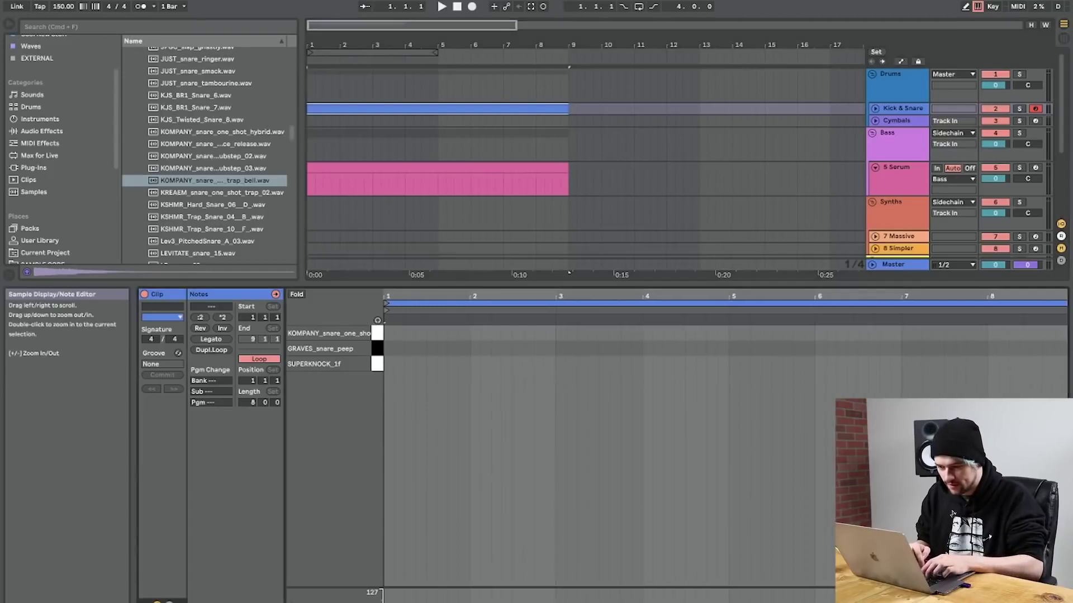
Program kicks on 1 and 1.4 and both layered snares on 1.3 and 2.3, and duplicate the two-bar pattern.
click(391, 366)
click(490, 340)
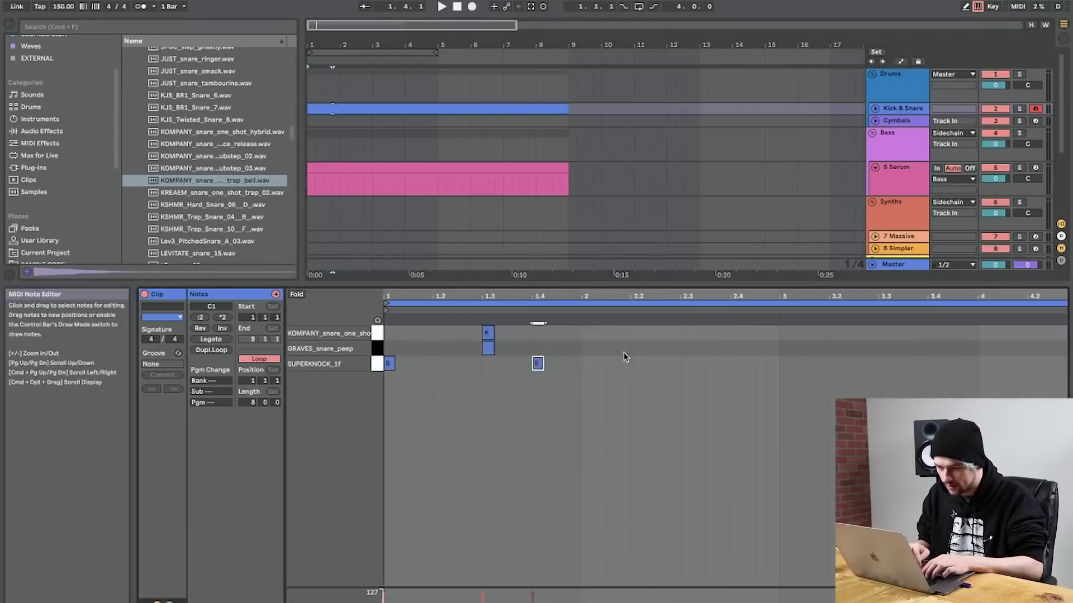
click(680, 349)
key(super+v)
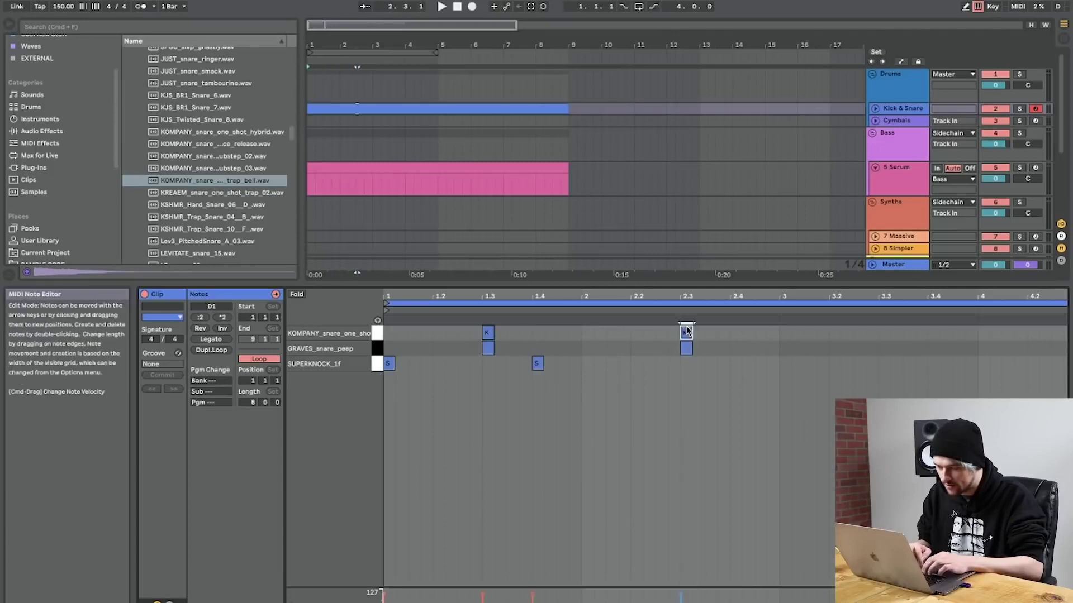
key(super+d)
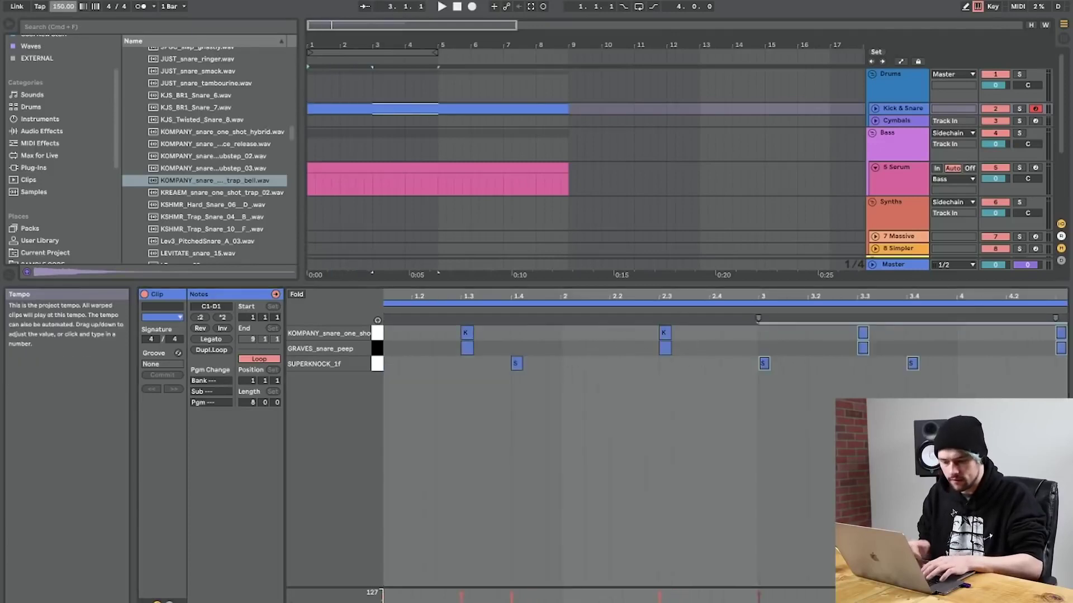
Set the project tempo to 160 BPM.
key(Return)
click(1019, 436)
Show the devices of the 5 Serum track and open its Serum plug-in window.
key(shift+Tab)
click(915, 182)
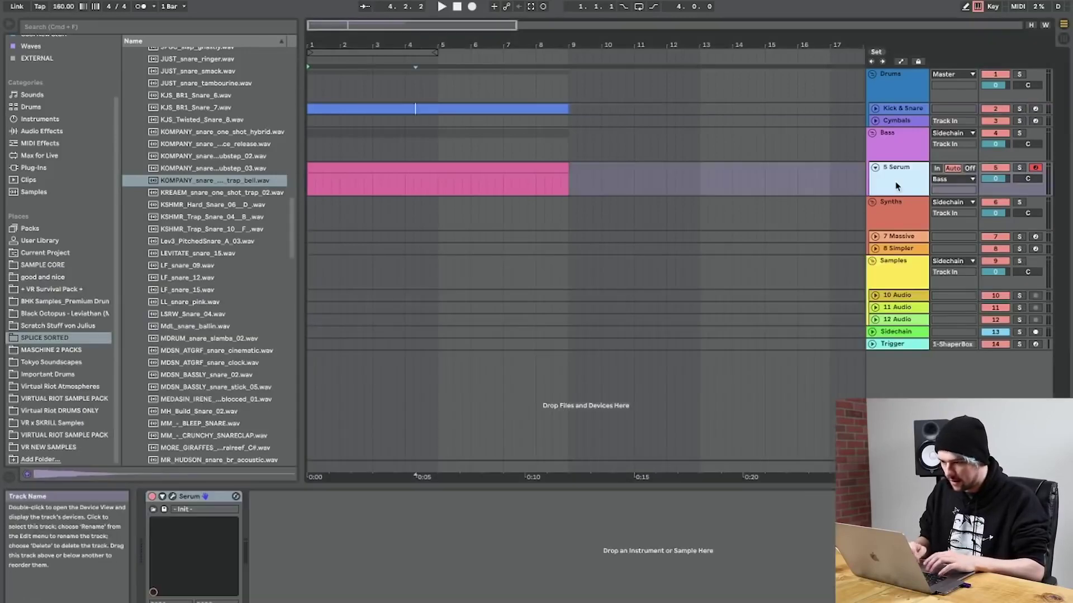
click(173, 496)
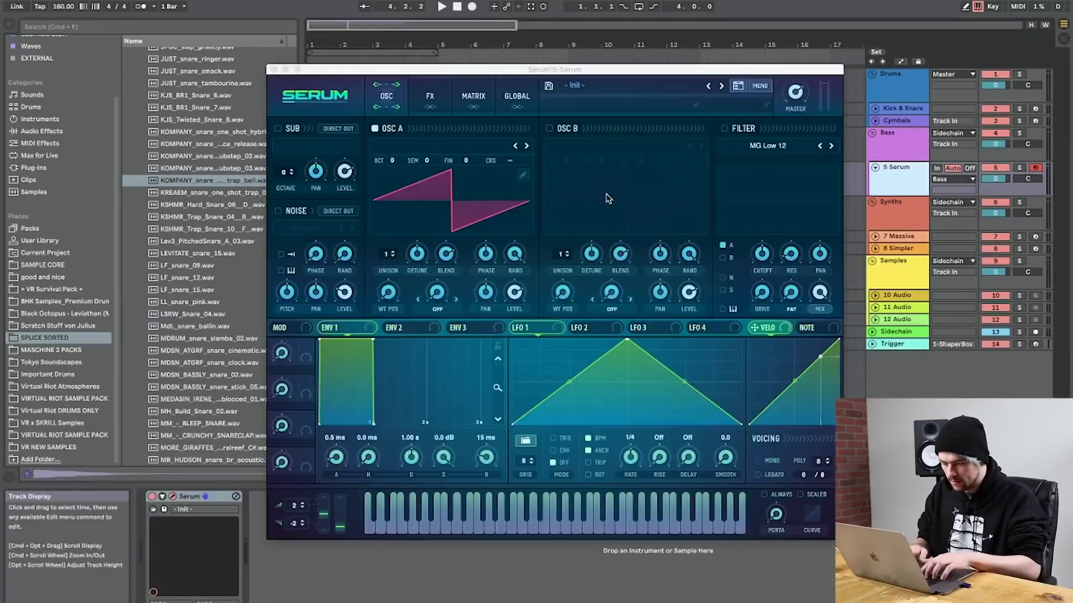
Enable Serum's sub oscillator and turn off OSC A, playing test notes from the computer keyboard.
key(m)
key(a)
click(280, 116)
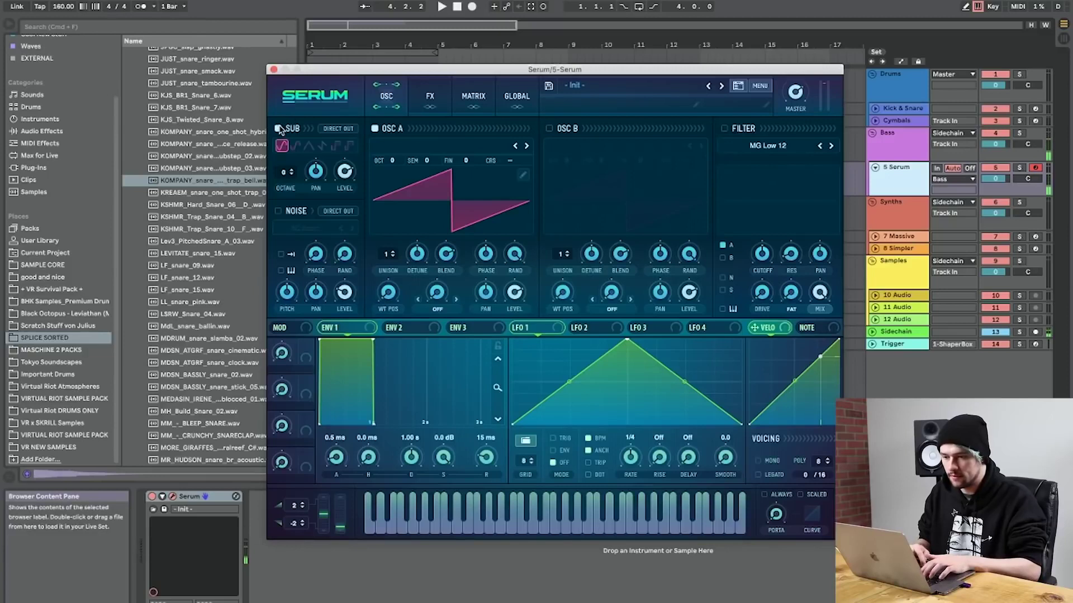
click(385, 130)
key(a)
click(338, 129)
Enable the Tube distortion in Serum's effects and increase its drive.
click(418, 100)
click(283, 150)
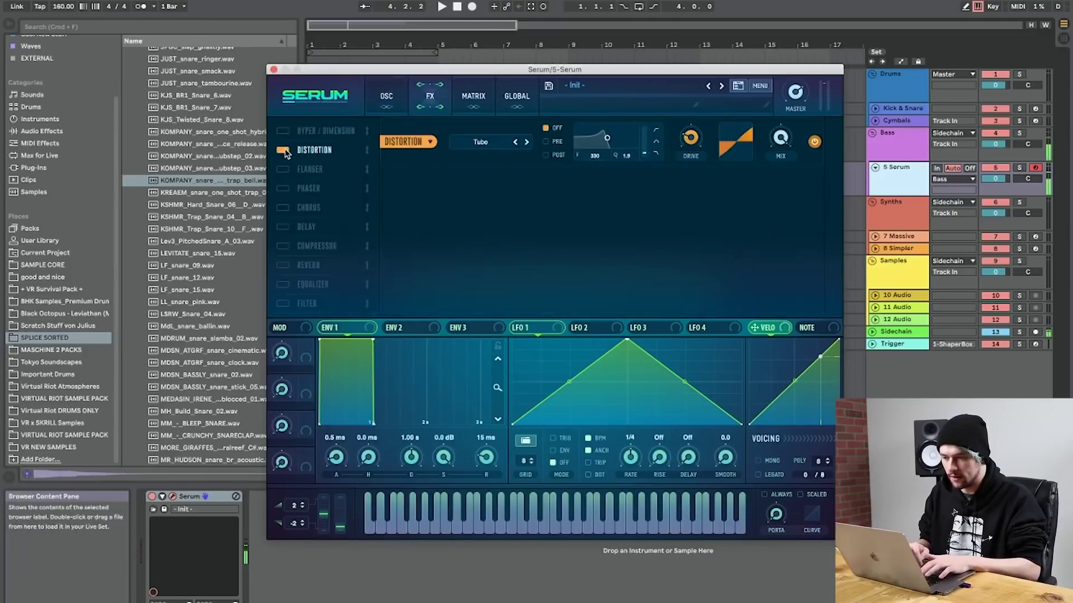
drag(702, 131, 692, 40)
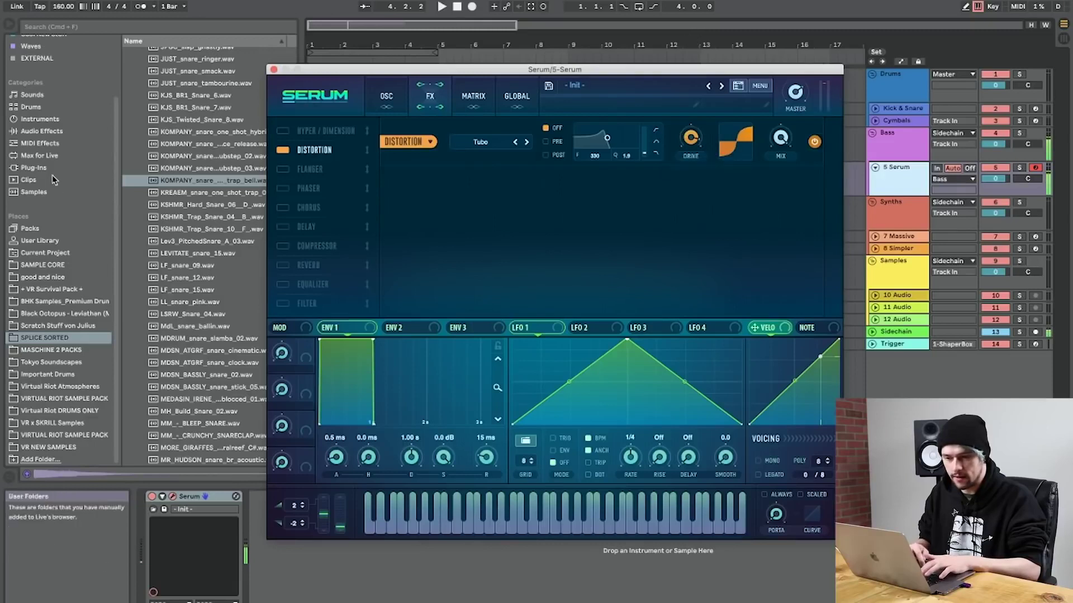
Add a Saturator after Serum and set its curve type to Soft Sine.
click(39, 156)
click(42, 130)
double_click(163, 453)
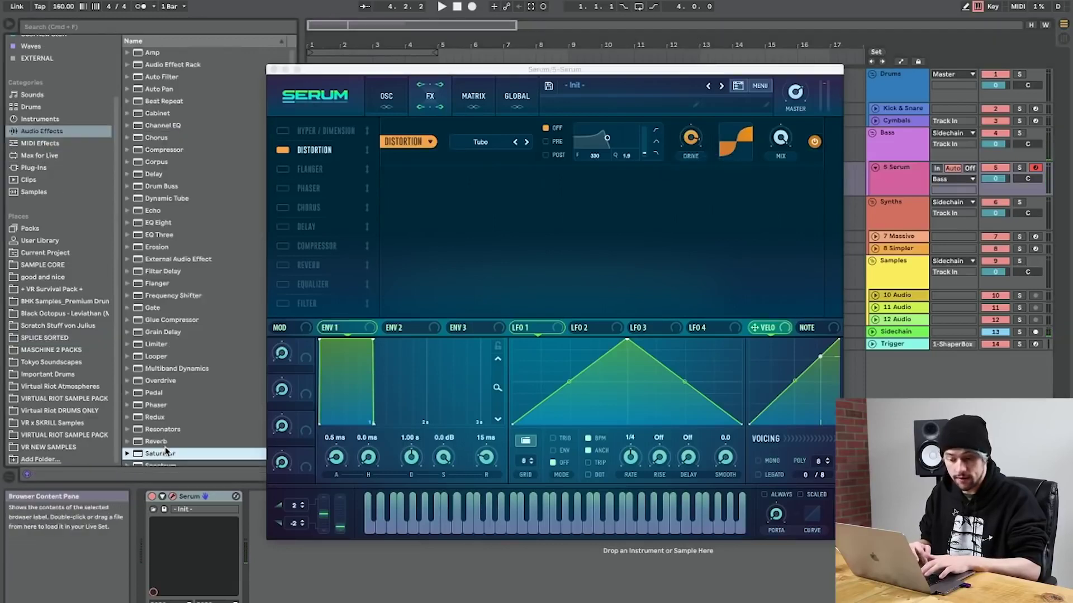
click(274, 69)
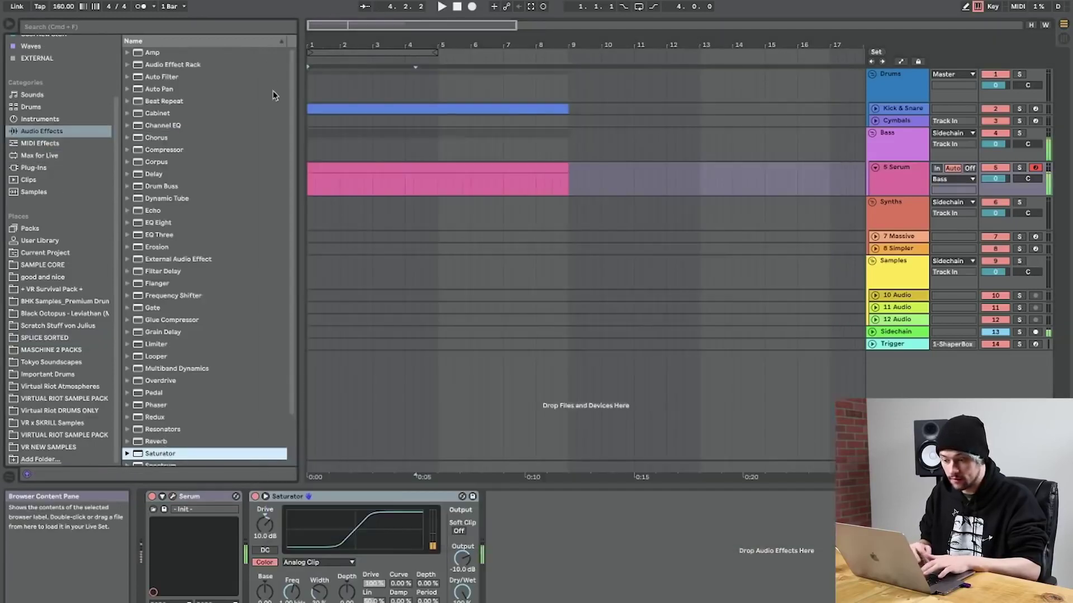
click(324, 564)
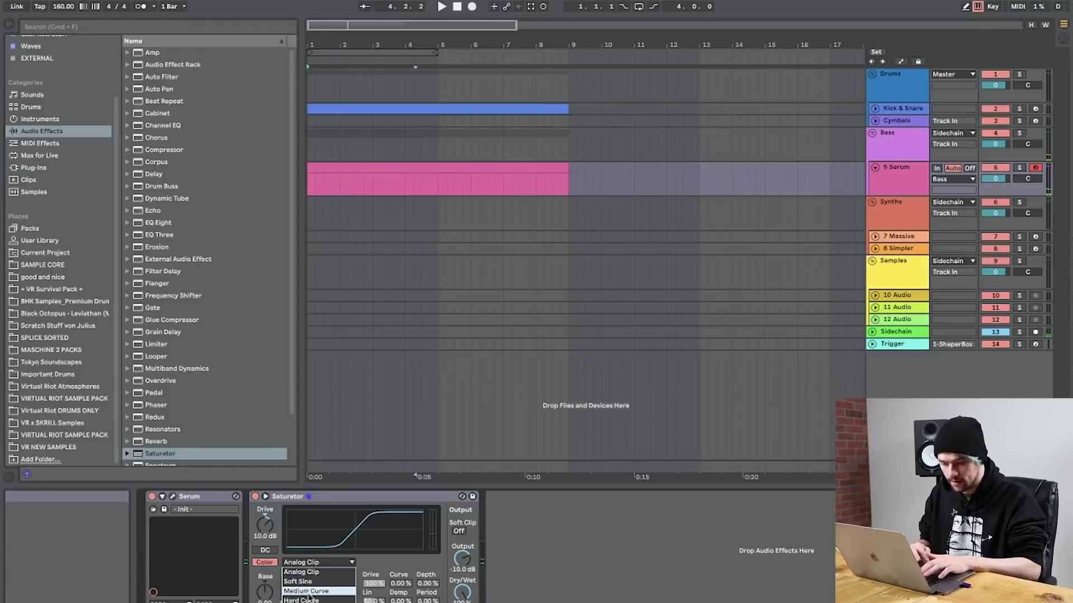
click(307, 582)
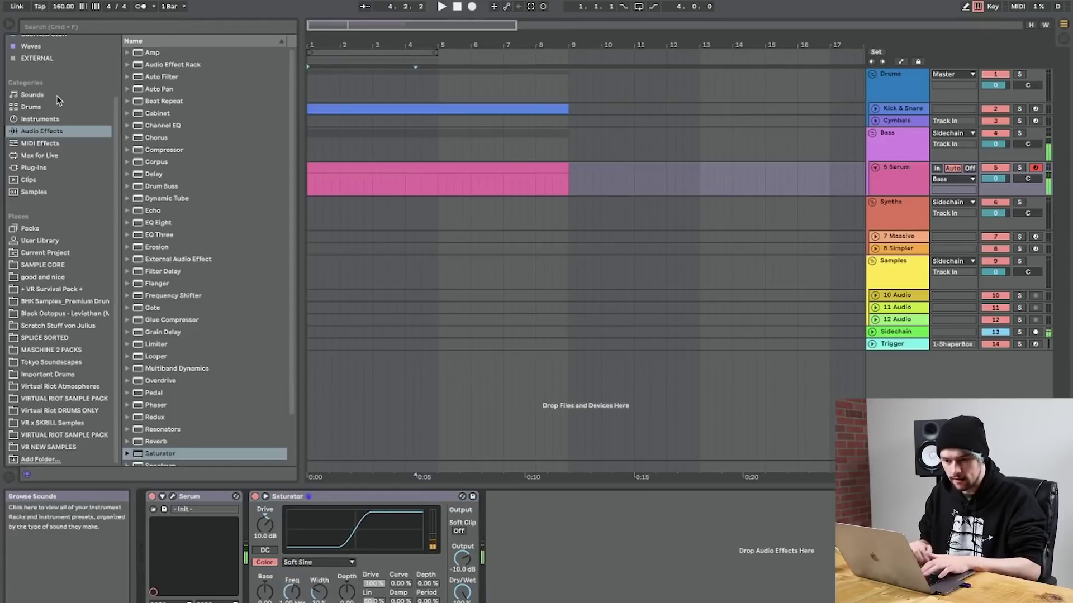
Insert the Texture plug-in from the Cool New Stuff collection between Serum and the Saturator.
scroll(59, 100, up, 3)
click(30, 53)
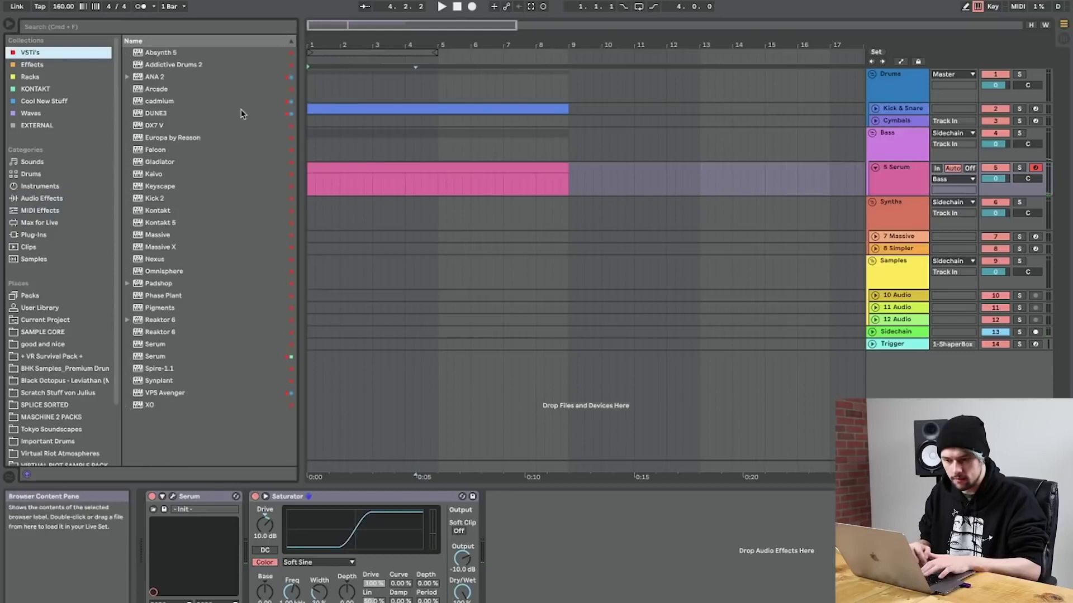
click(33, 103)
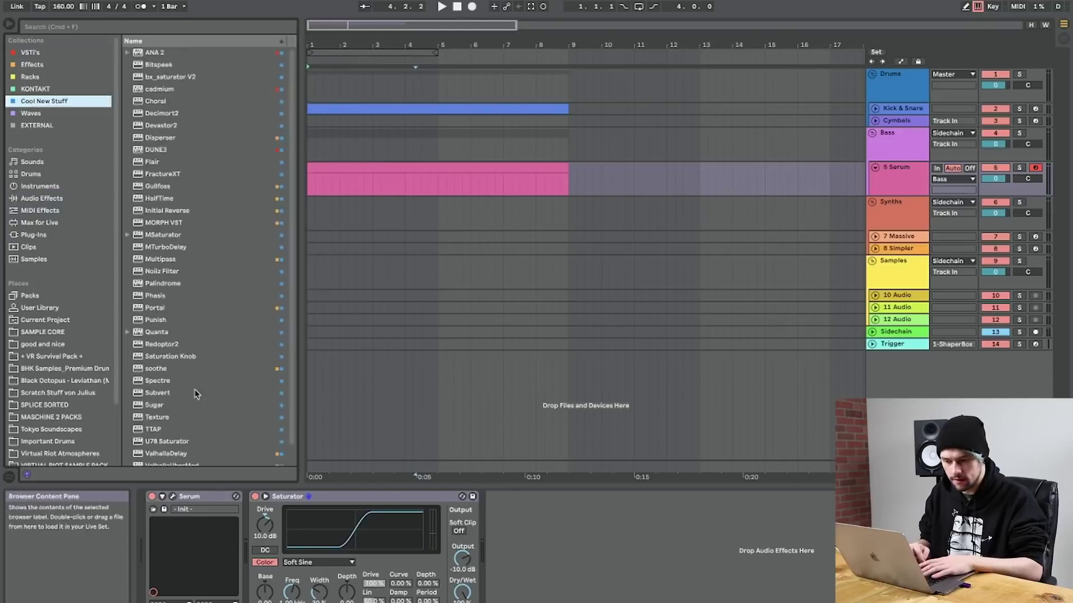
click(156, 420)
drag(160, 402, 244, 528)
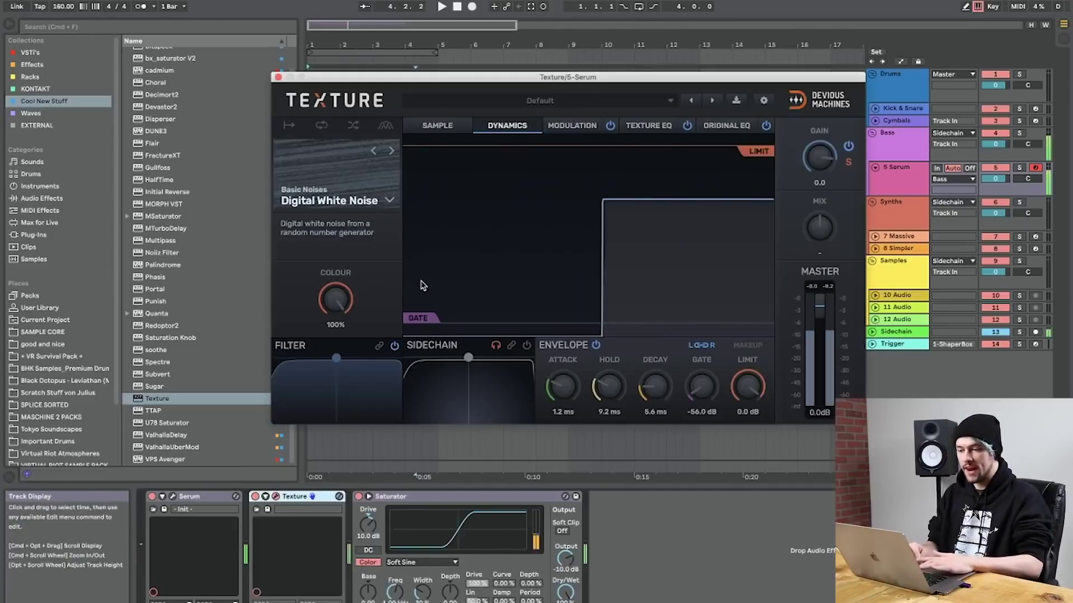
Raise Texture's gate threshold to -23.6 dB and set its envelope to 0.10 ms attack, hold off and 1.0 ms decay.
drag(421, 317, 426, 217)
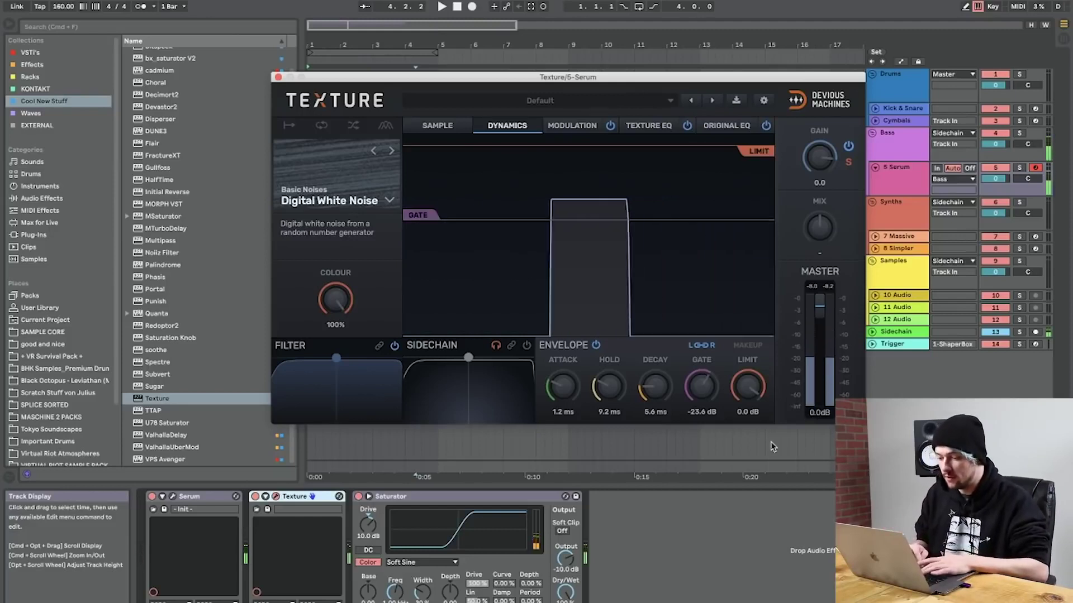
drag(608, 386, 609, 419)
drag(563, 386, 563, 410)
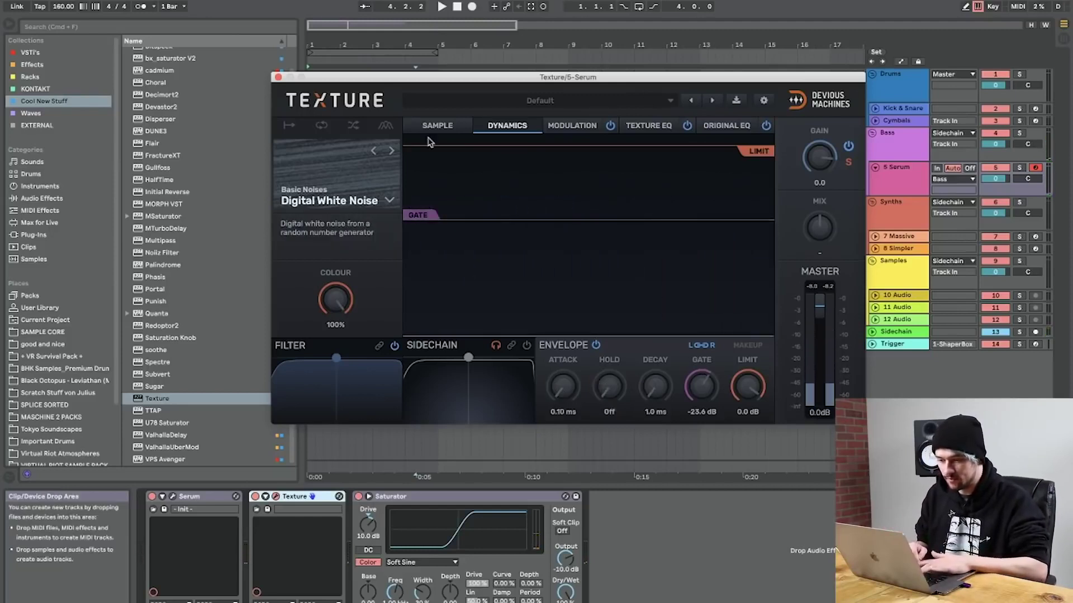
Play test notes and raise Texture's gate threshold to -21.2 dB.
key(a)
key(a)
key(a)
drag(423, 215, 426, 207)
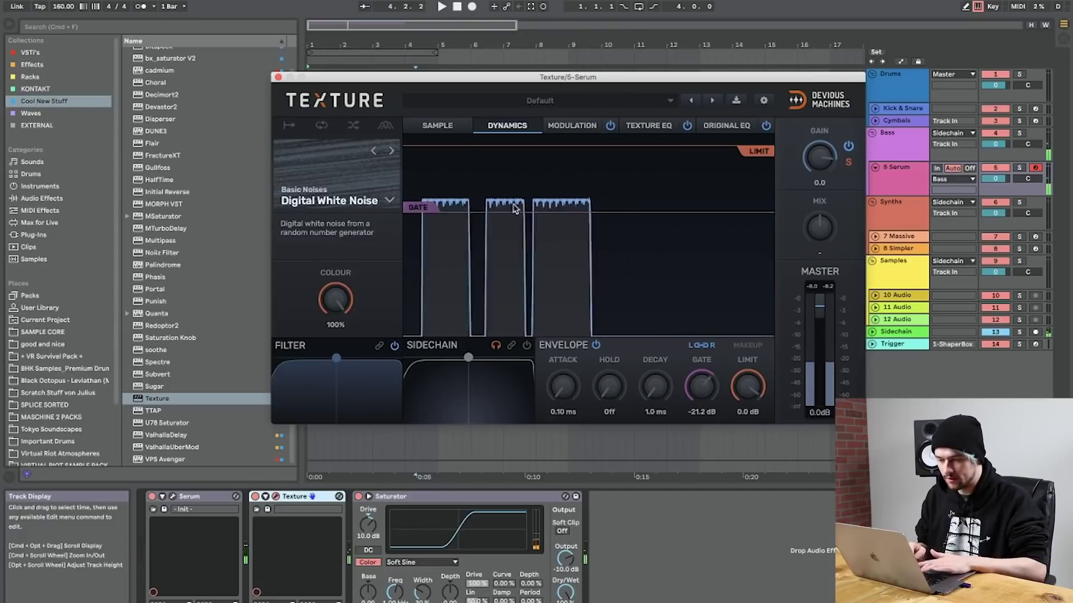
Shape Texture's noise filter into a narrower band shifted to higher frequencies and raise the texture gain to 12.0.
drag(336, 358, 336, 406)
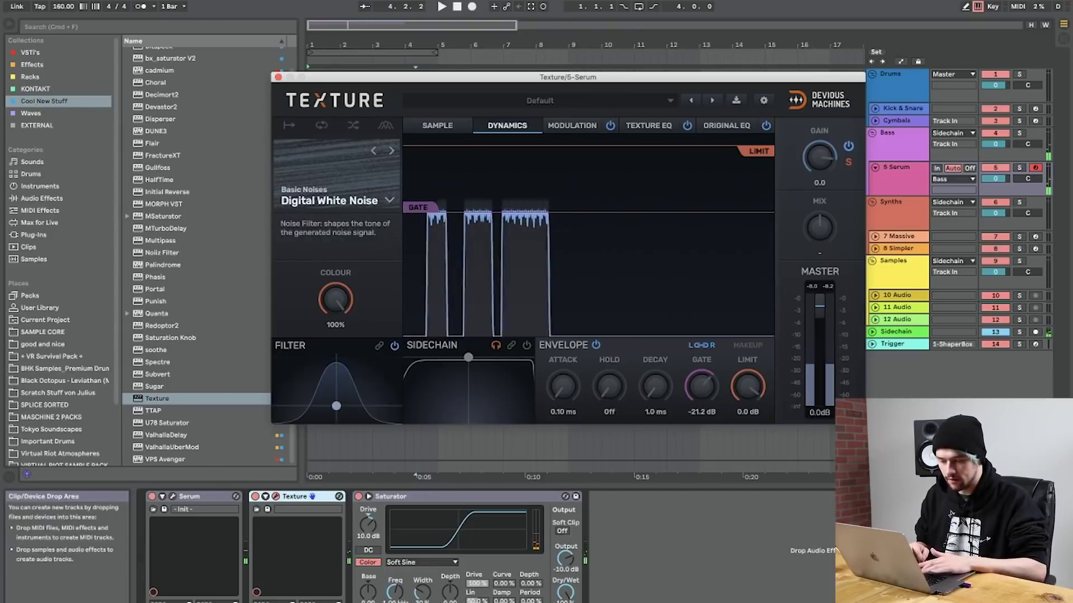
key(a)
drag(336, 405, 358, 399)
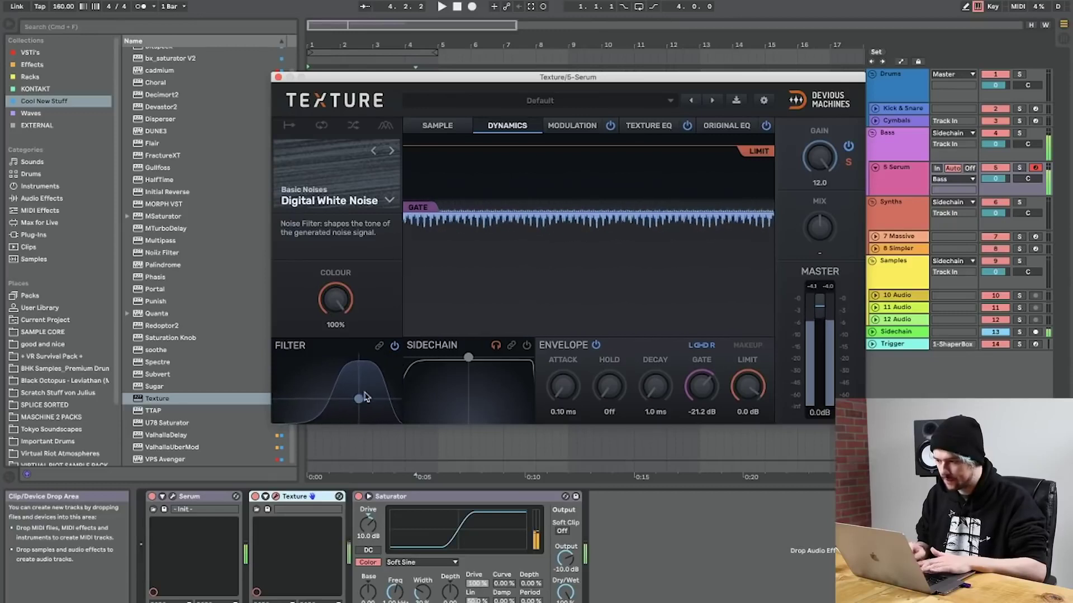
Play more test notes and raise Texture's gate threshold to -18.9 dB.
key(a)
key(a)
key(a)
drag(419, 206, 419, 198)
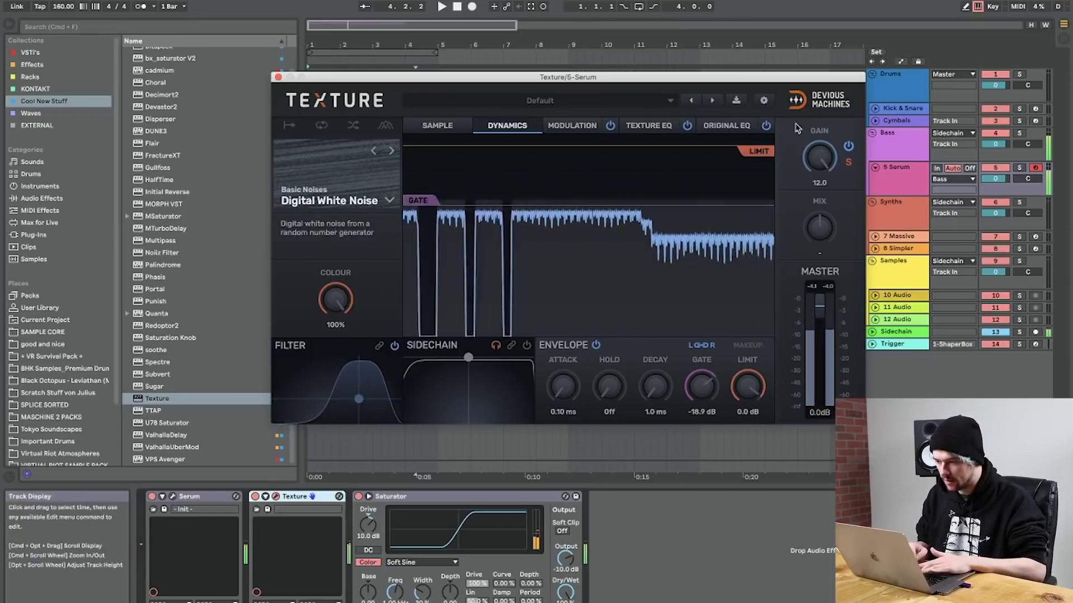
Raise the Saturator's drive to 17.1 dB and shift Texture's noise filter slightly higher in frequency.
drag(367, 531, 367, 516)
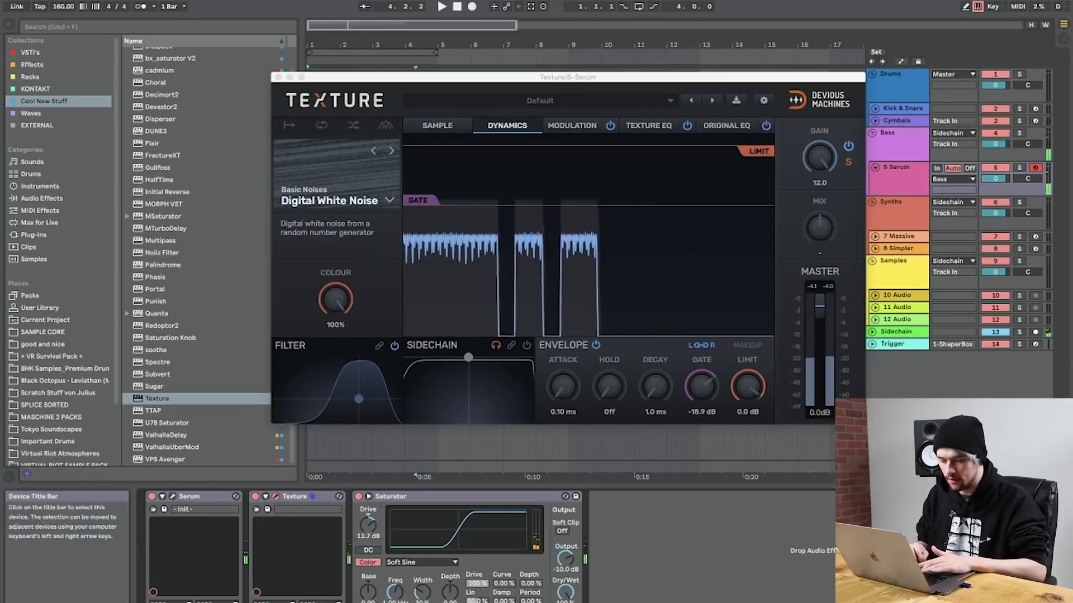
drag(366, 400, 367, 399)
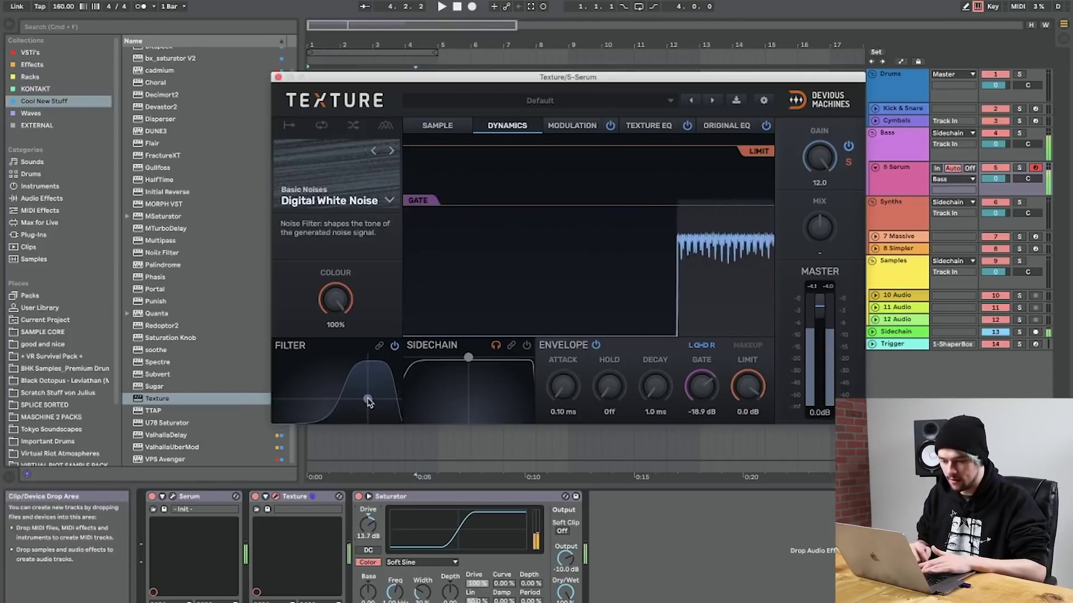
mouse_move(369, 526)
mouse_down()
mouse_move(369, 497)
mouse_move(369, 518)
mouse_up()
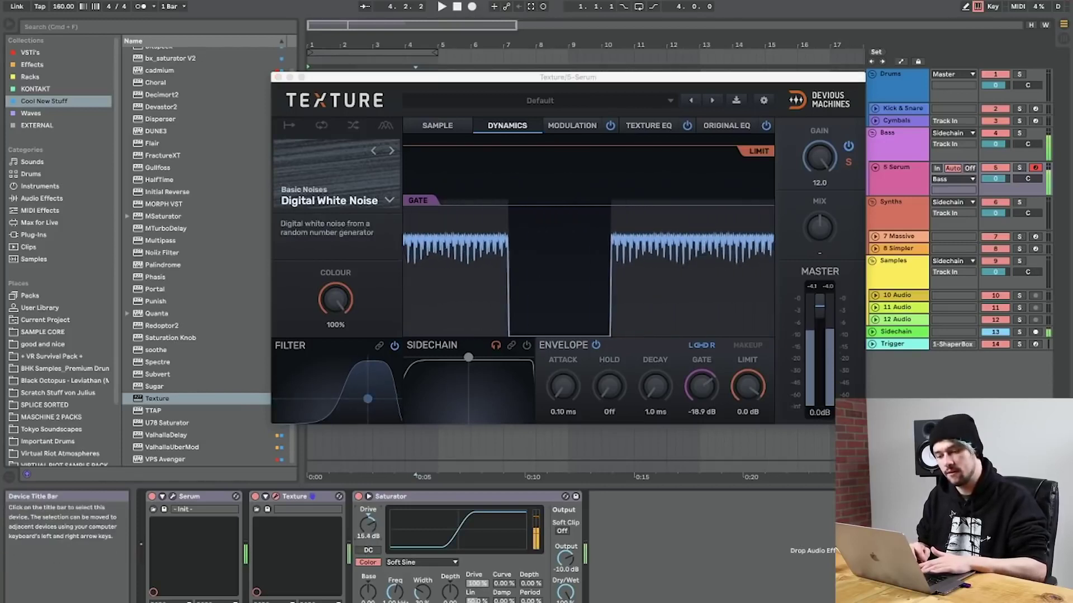
click(42, 198)
double_click(160, 235)
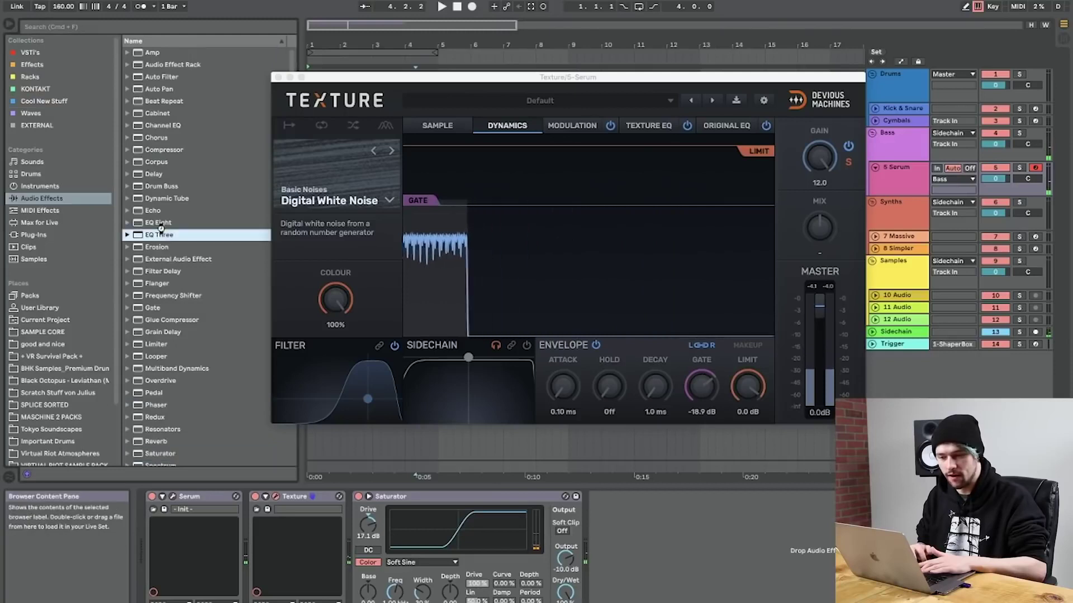
click(645, 499)
key(Delete)
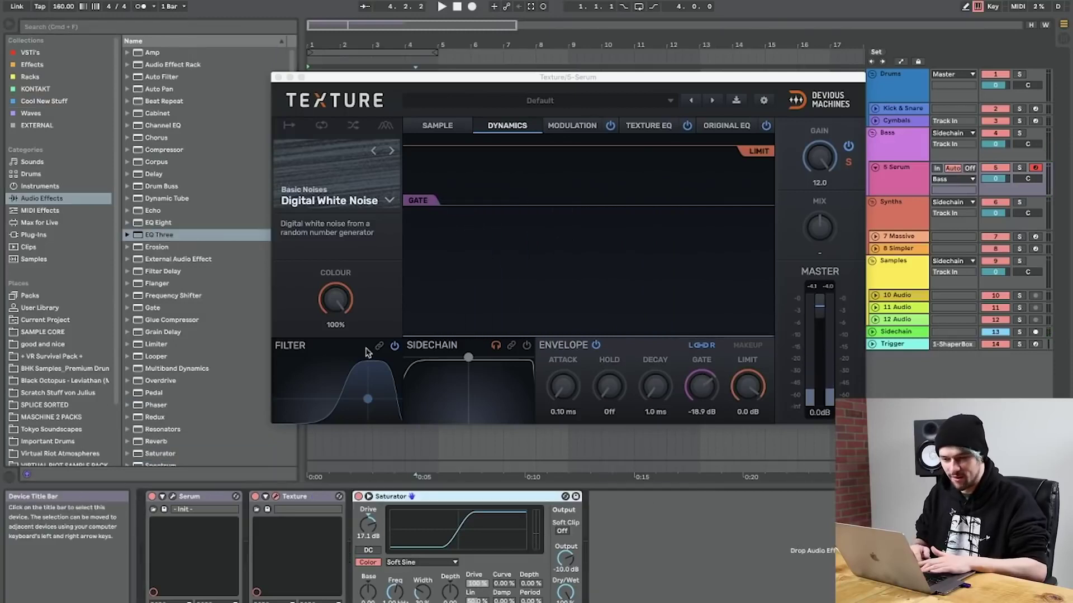
Add EQ Eight after the Saturator and cut the low mids with two bands, one at 408 Hz with -5.33 dB gain.
drag(159, 223, 617, 583)
mouse_move(724, 553)
mouse_down()
mouse_move(728, 515)
mouse_move(719, 570)
mouse_up()
click(765, 544)
drag(764, 544, 737, 558)
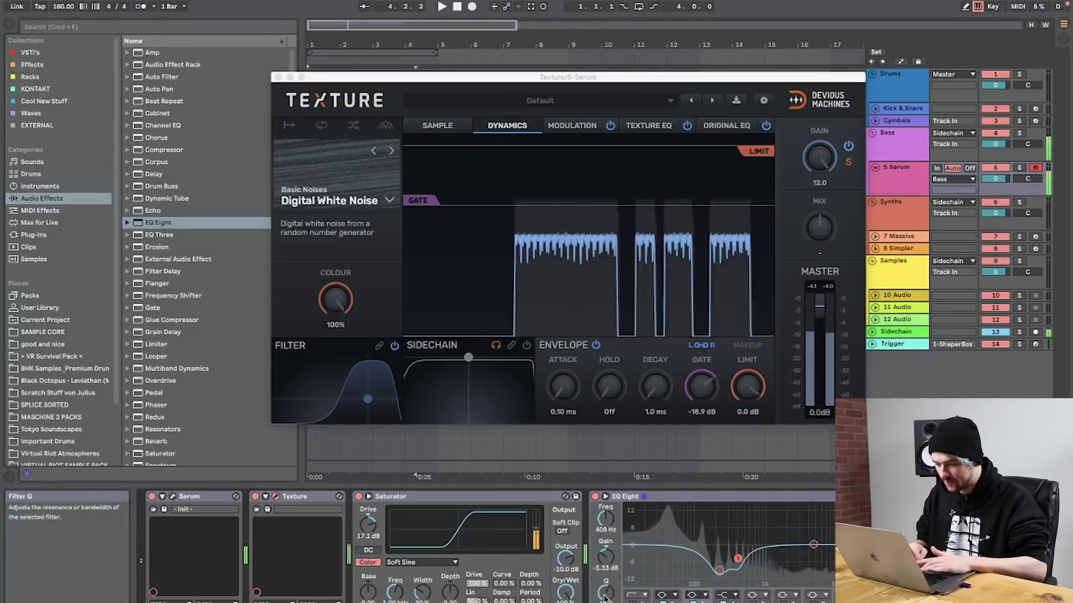
Reopen the Serum plug-in window and switch the sub oscillator to its second waveform.
click(163, 509)
click(295, 146)
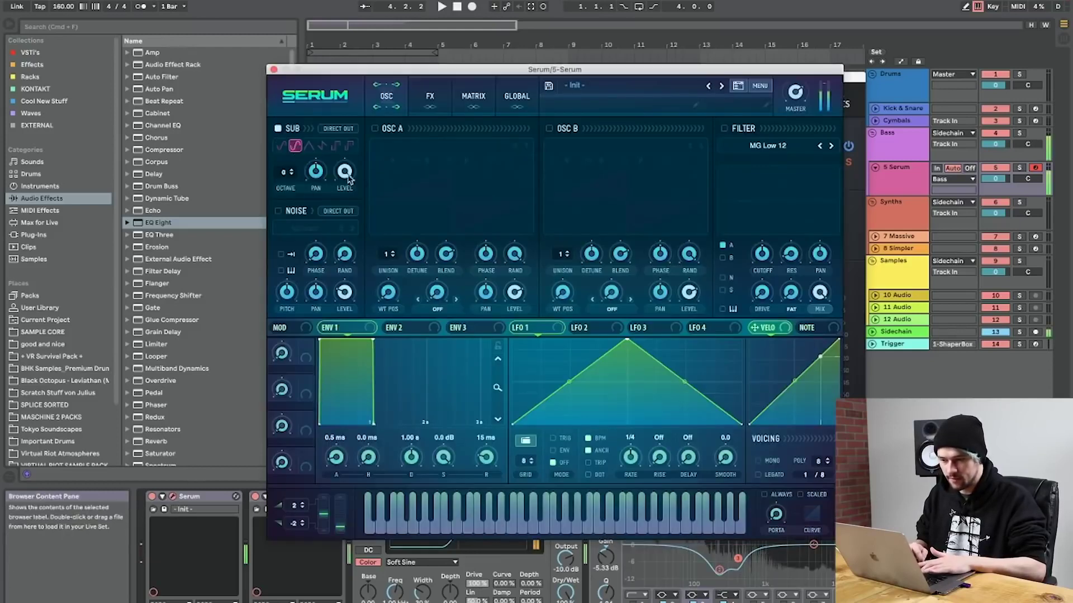
Add a modulation matrix routing from LFO 1 to the master tuning (Mast.Tun).
click(473, 96)
click(298, 144)
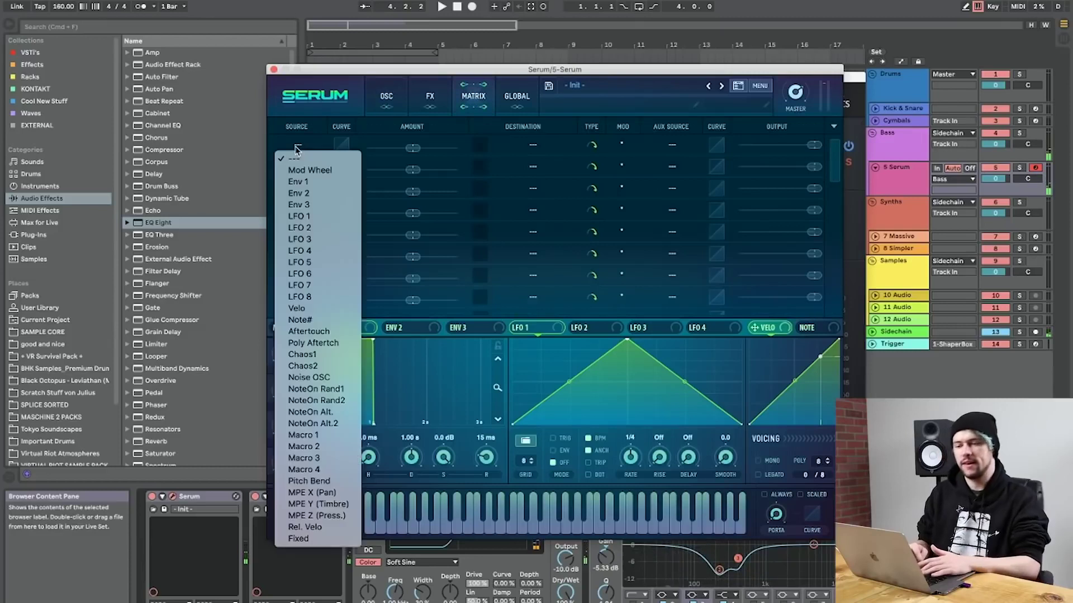
click(317, 218)
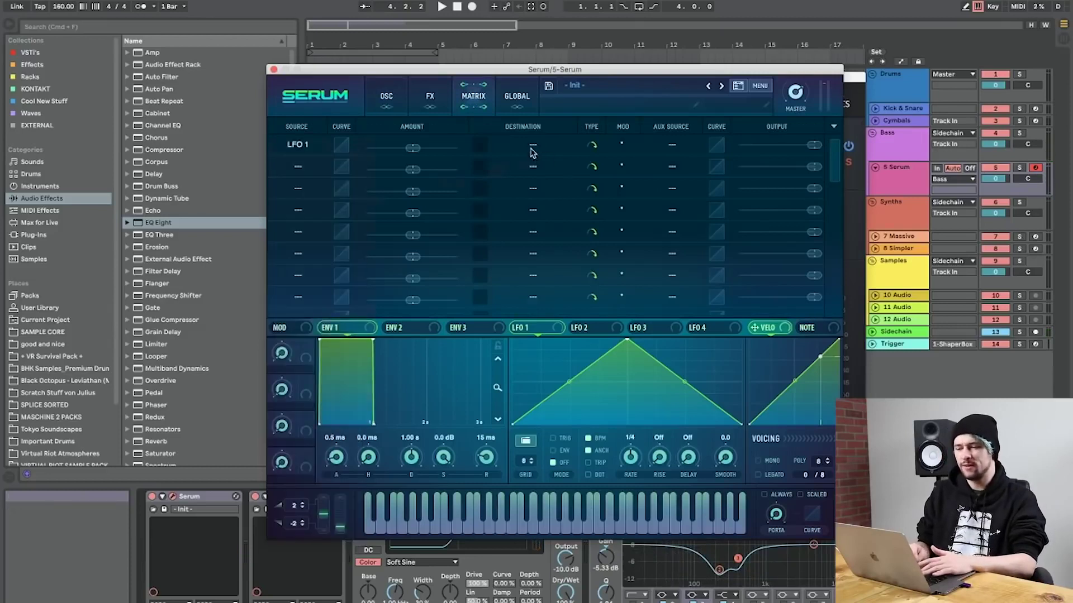
click(532, 157)
mouse_move(564, 243)
click(598, 239)
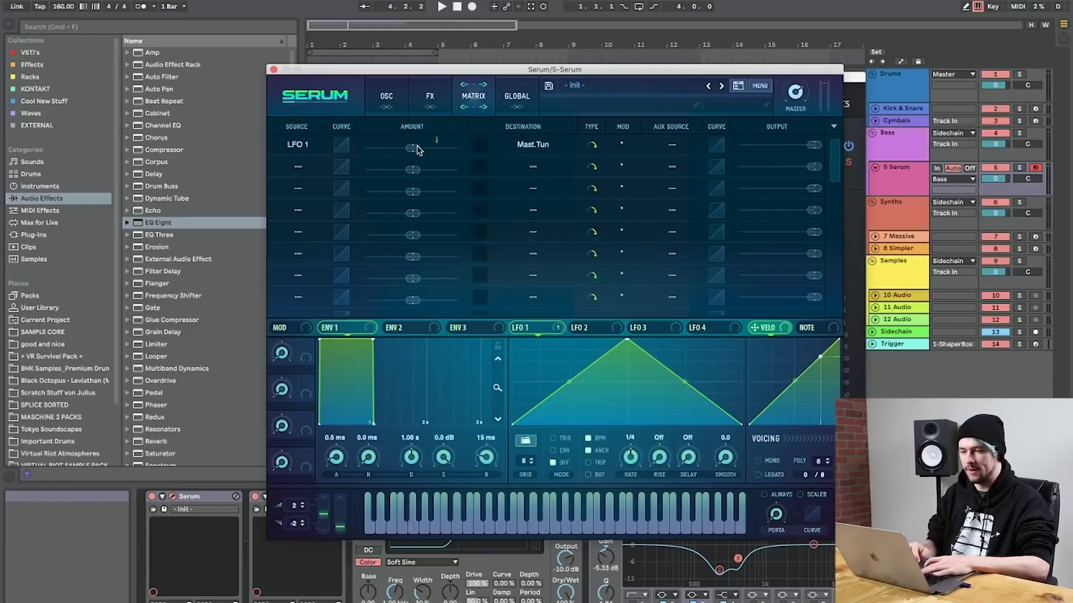
Toggle the master tuning routing's type, set LFO 1's rate to bar with the routing output at about 56, and close the plug-in windows.
mouse_move(417, 150)
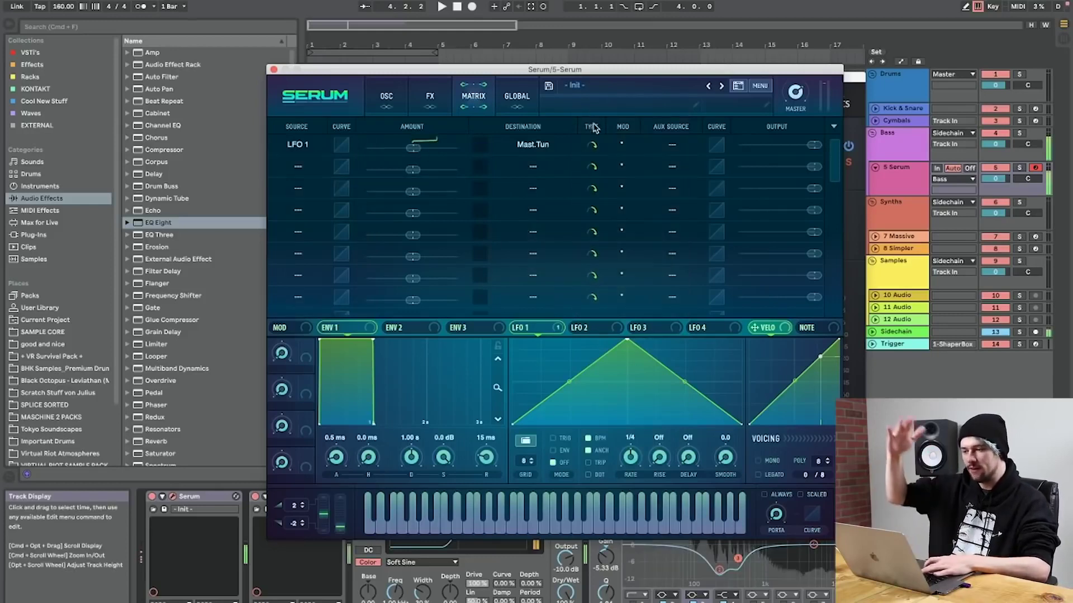
click(592, 146)
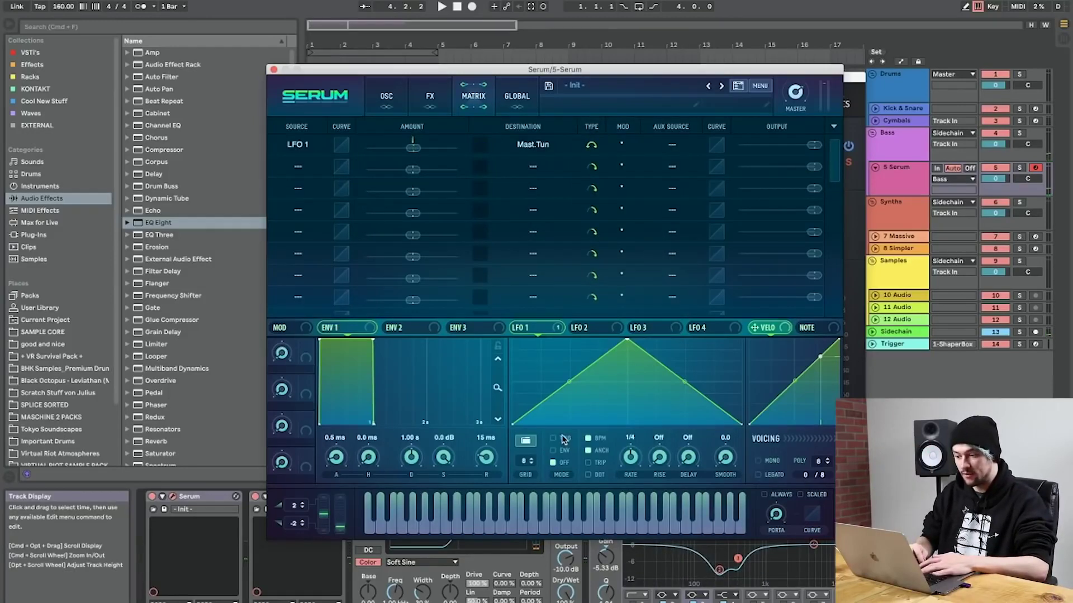
click(589, 438)
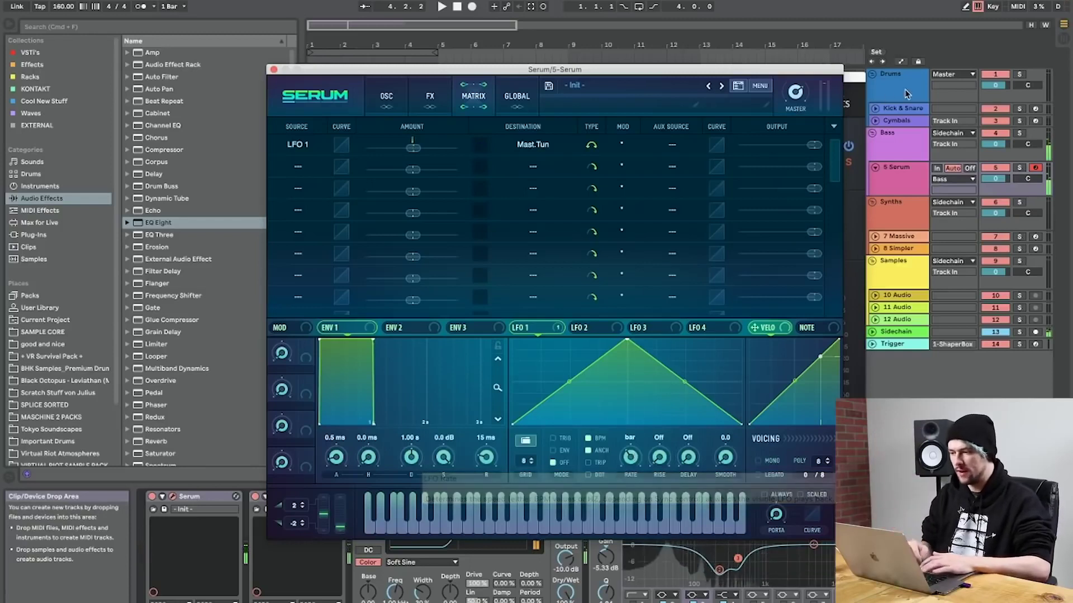
drag(810, 146, 784, 152)
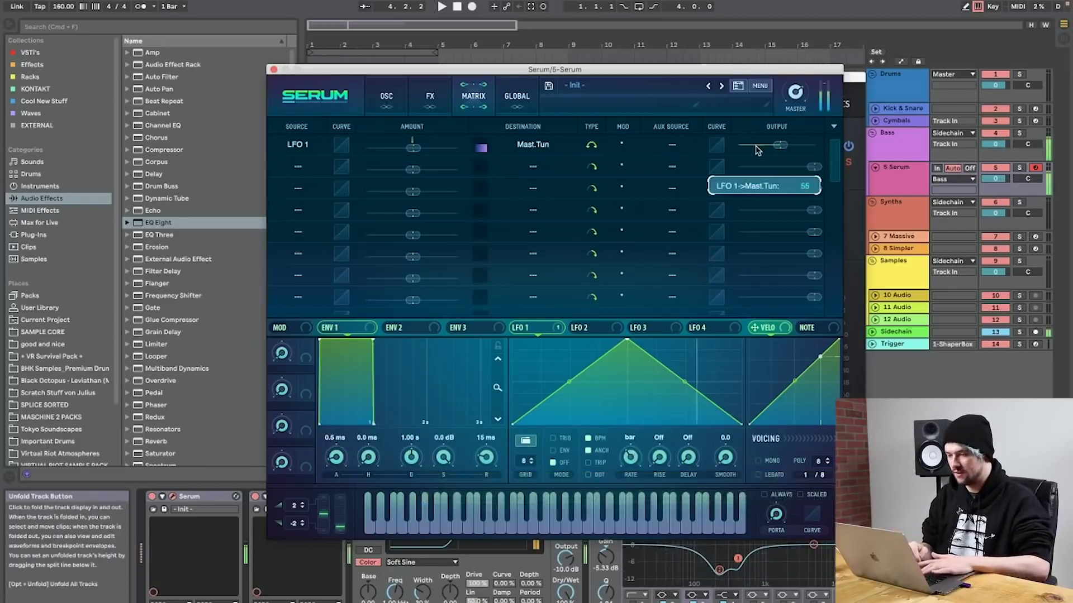
click(274, 70)
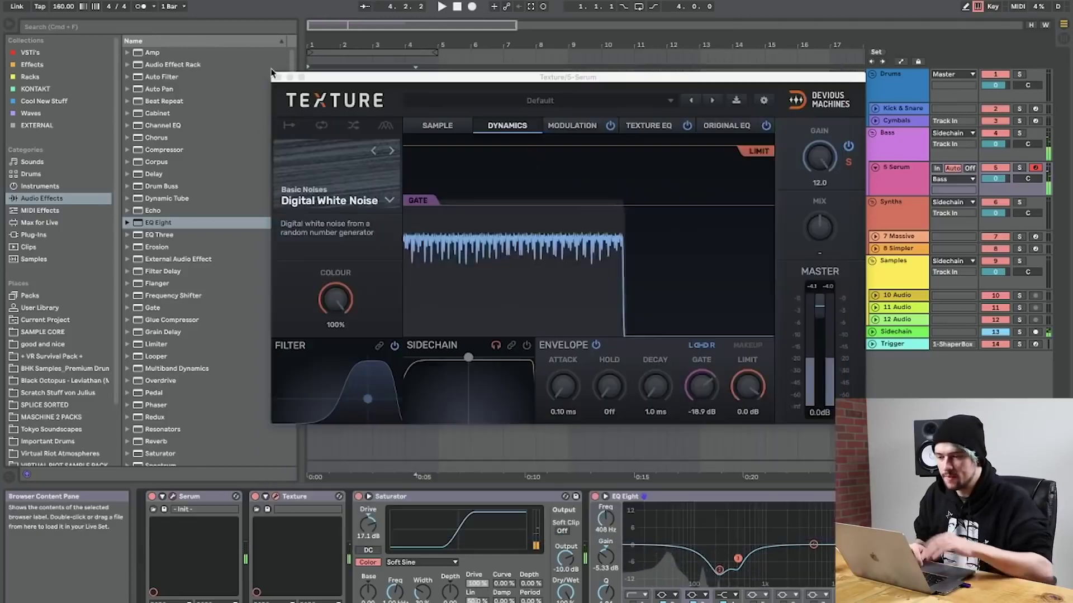
click(276, 77)
Trim the start of the clip on track 5 Serum to 1.4.1 and play the arrangement from the beginning.
click(385, 167)
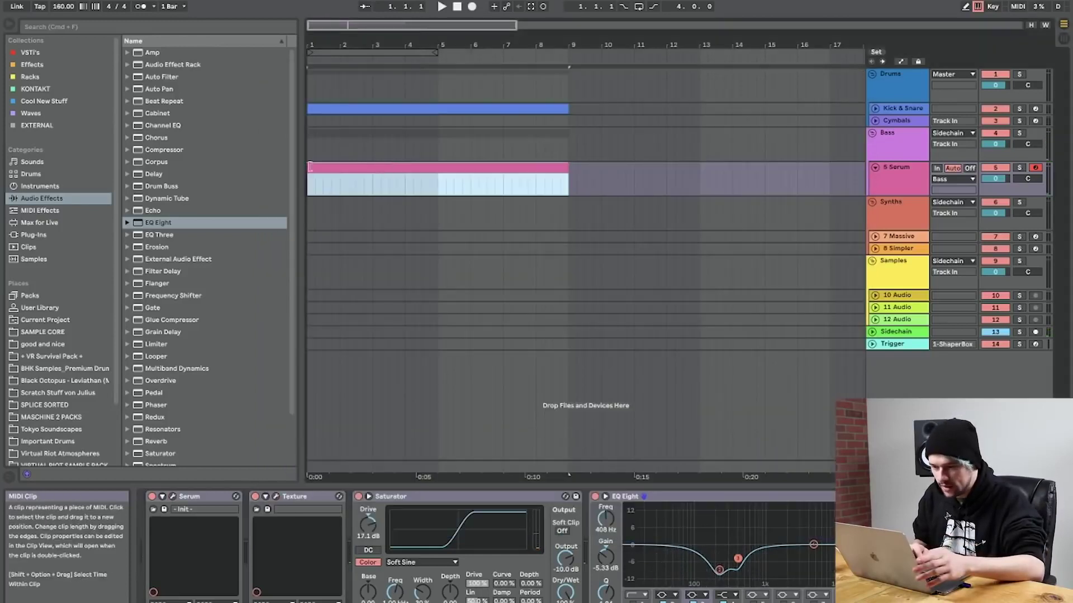
drag(310, 168, 325, 167)
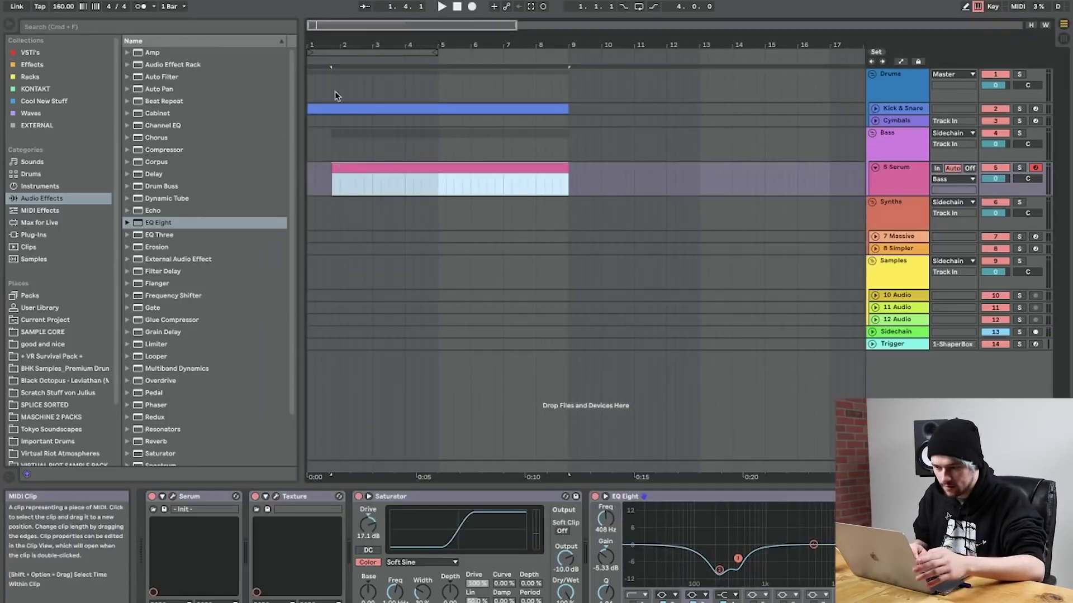
drag(313, 45, 445, 202)
key(space)
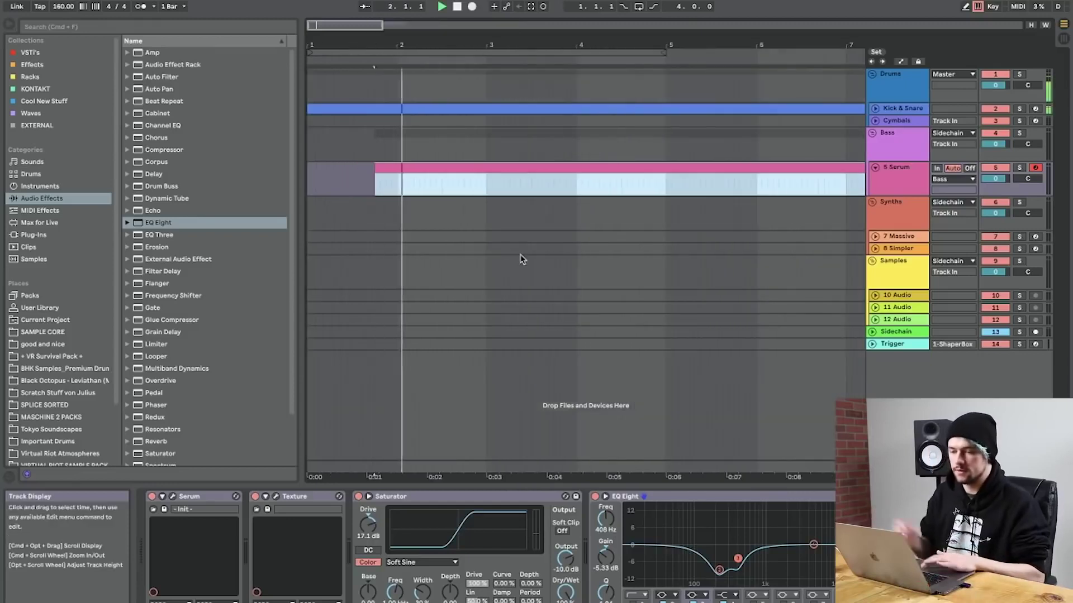
click(309, 176)
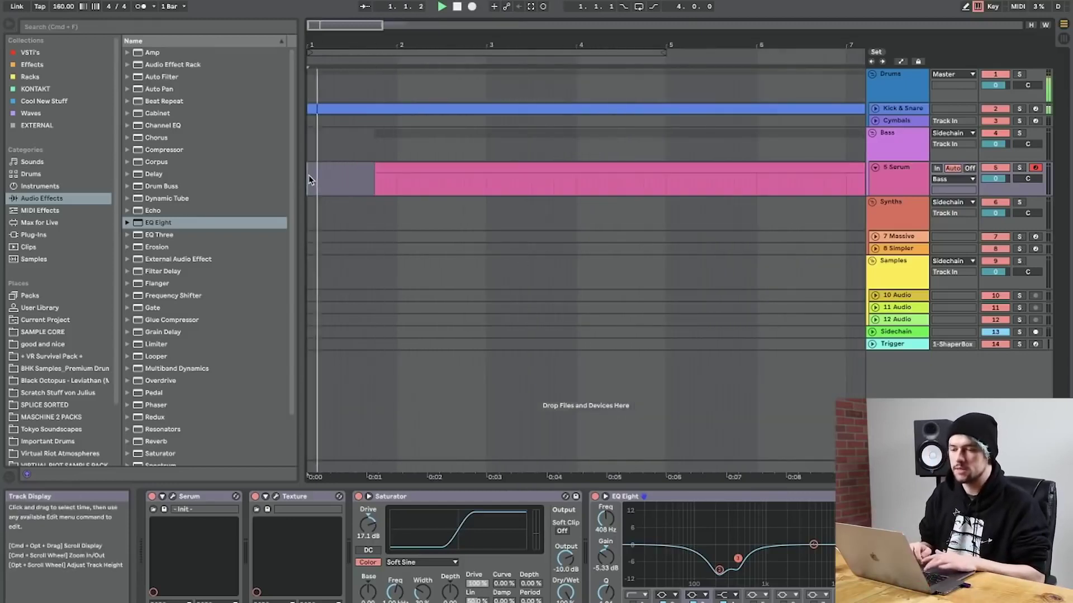
key(space)
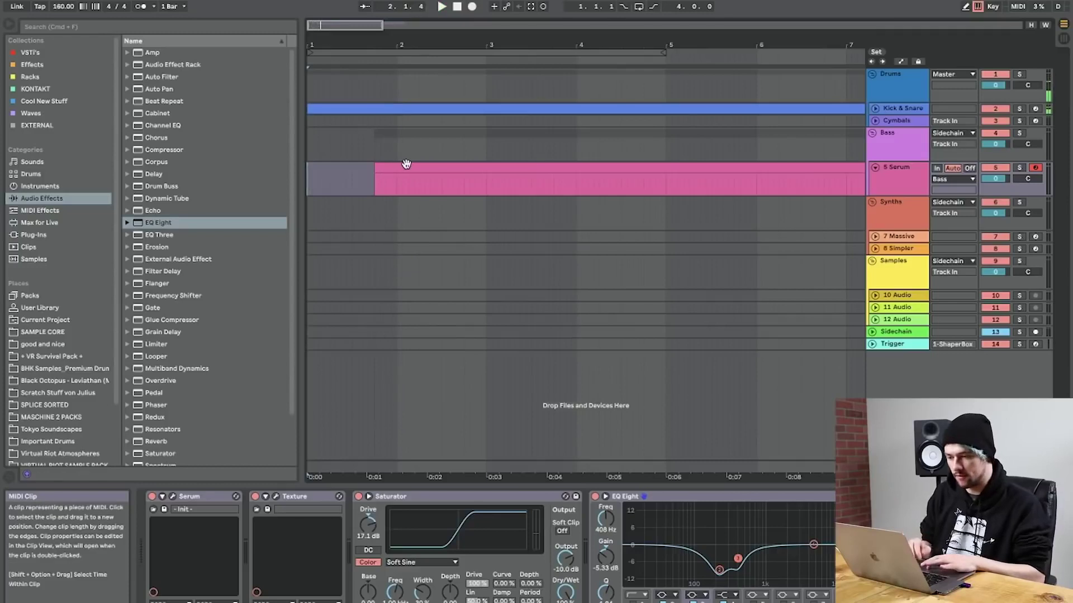
Add an E0 note to the track 5 Serum clip, lasting from 1.4 to the start of bar 3.
double_click(406, 163)
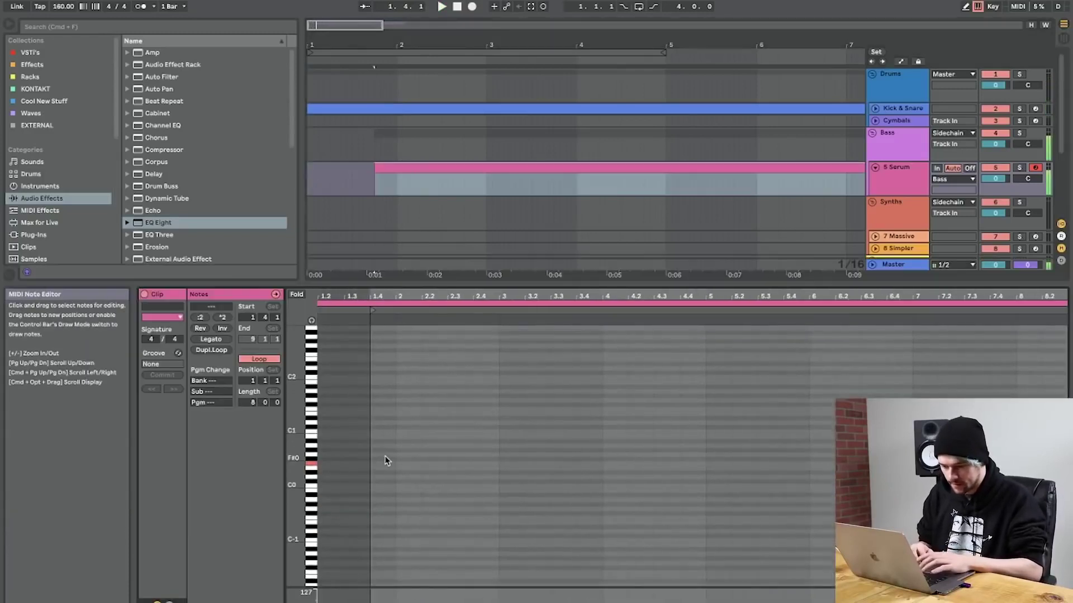
double_click(377, 467)
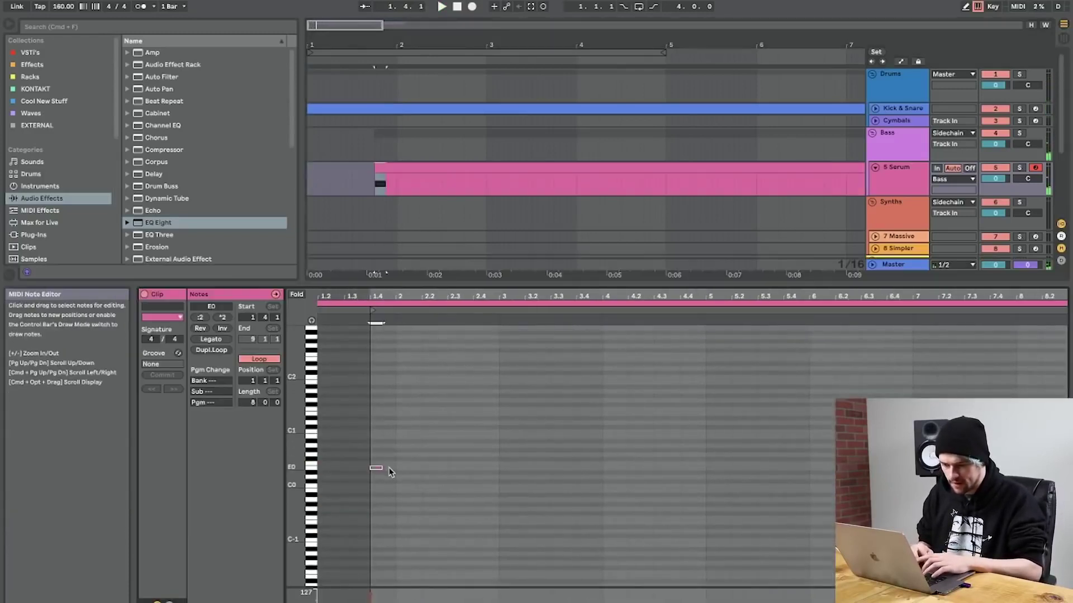
drag(376, 469, 493, 468)
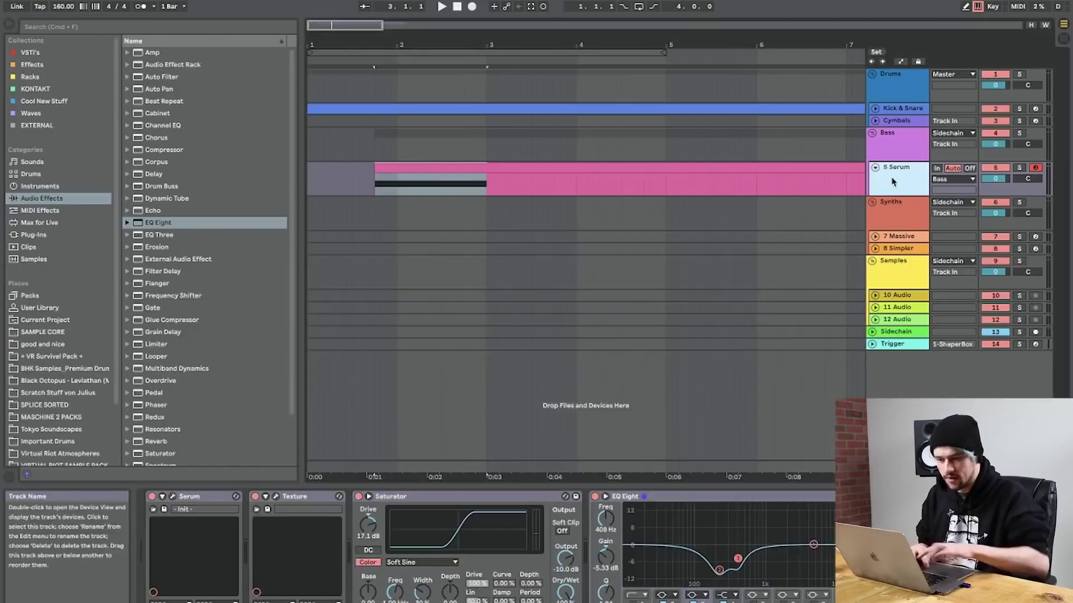
Insert a new MIDI track below track 5 Serum and load another Serum instance from the VSTi's collection onto it.
key(super+shift+t)
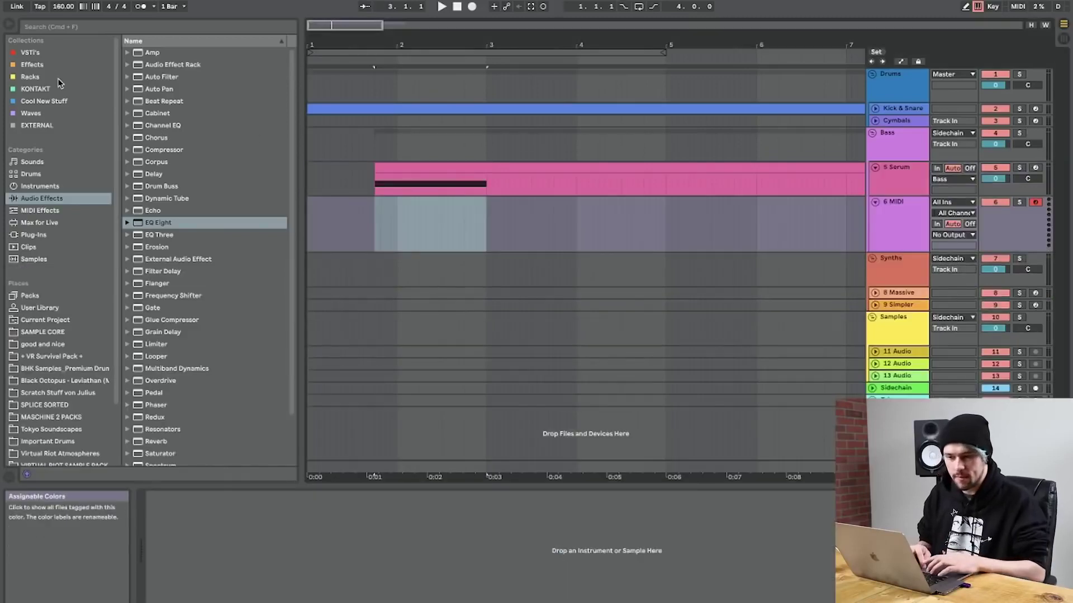
click(35, 53)
drag(159, 345, 691, 286)
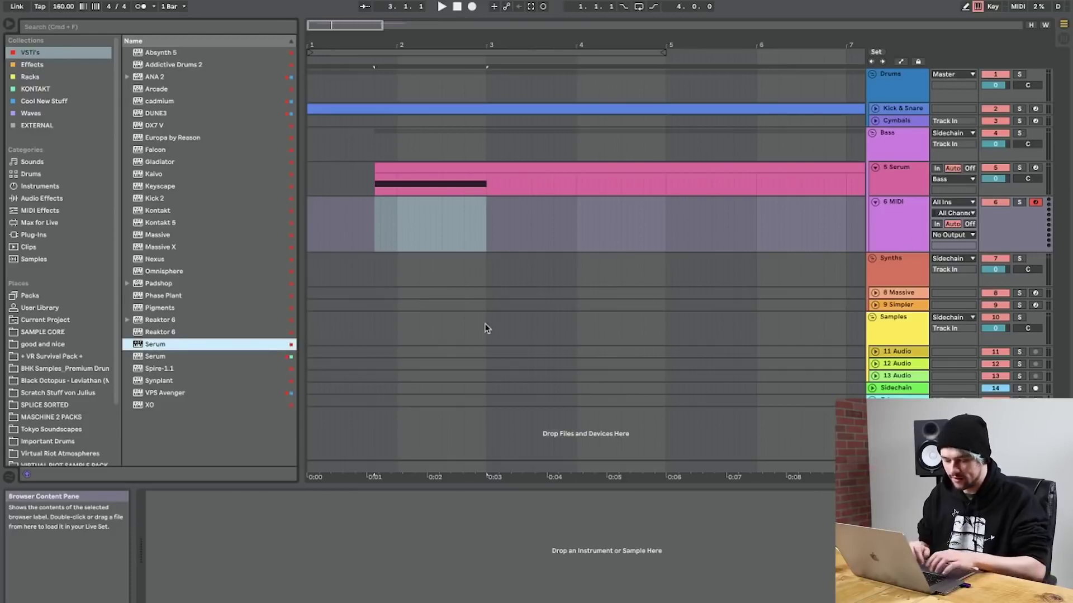
drag(484, 324, 453, 347)
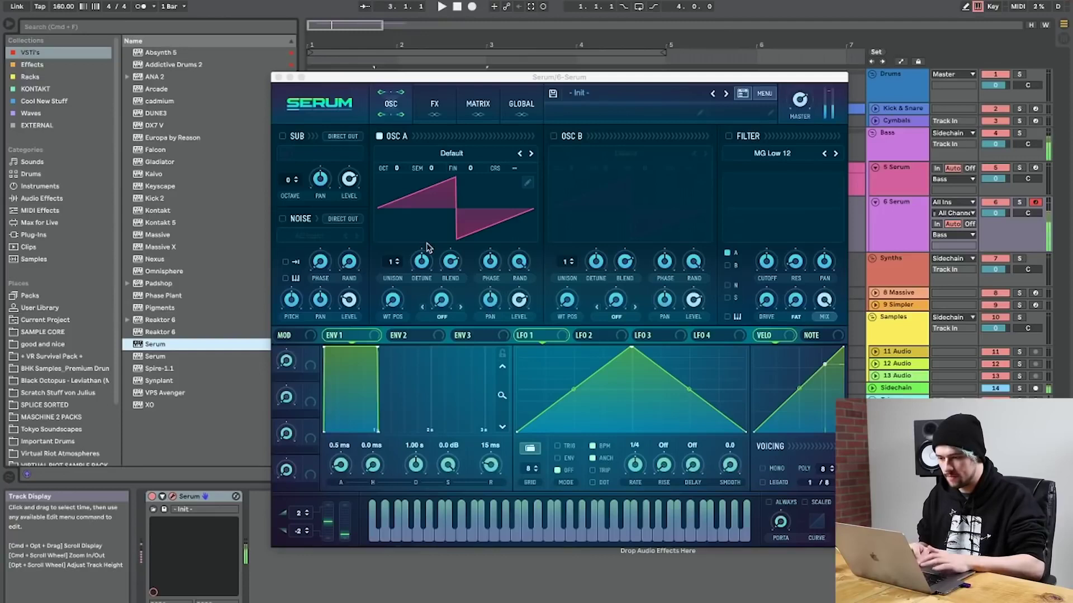
click(279, 77)
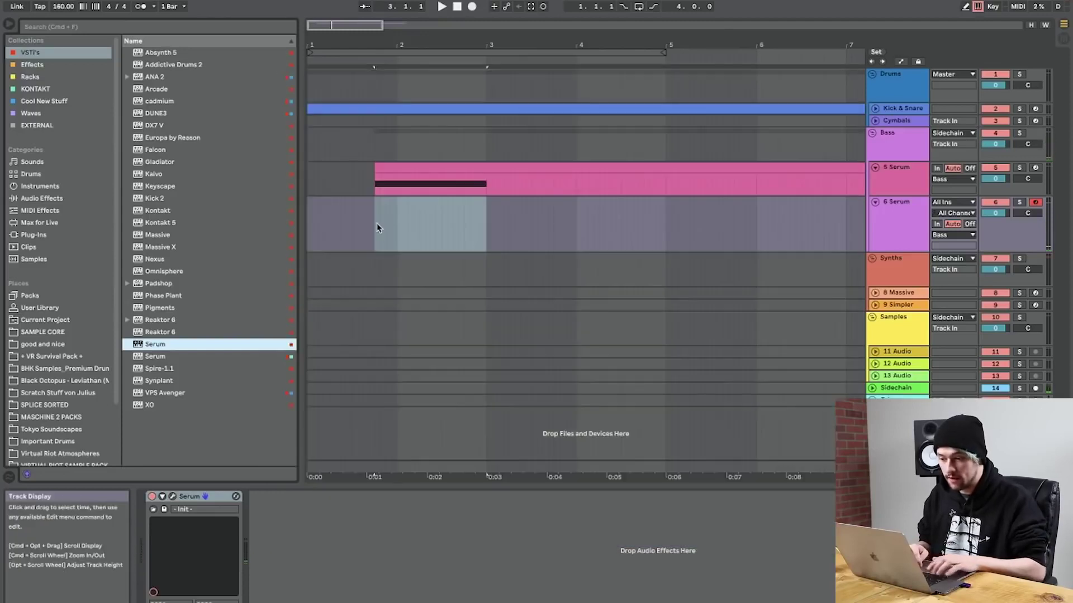
Create an empty half-bar MIDI clip at the start of the new Serum track.
click(377, 226)
drag(351, 217, 306, 221)
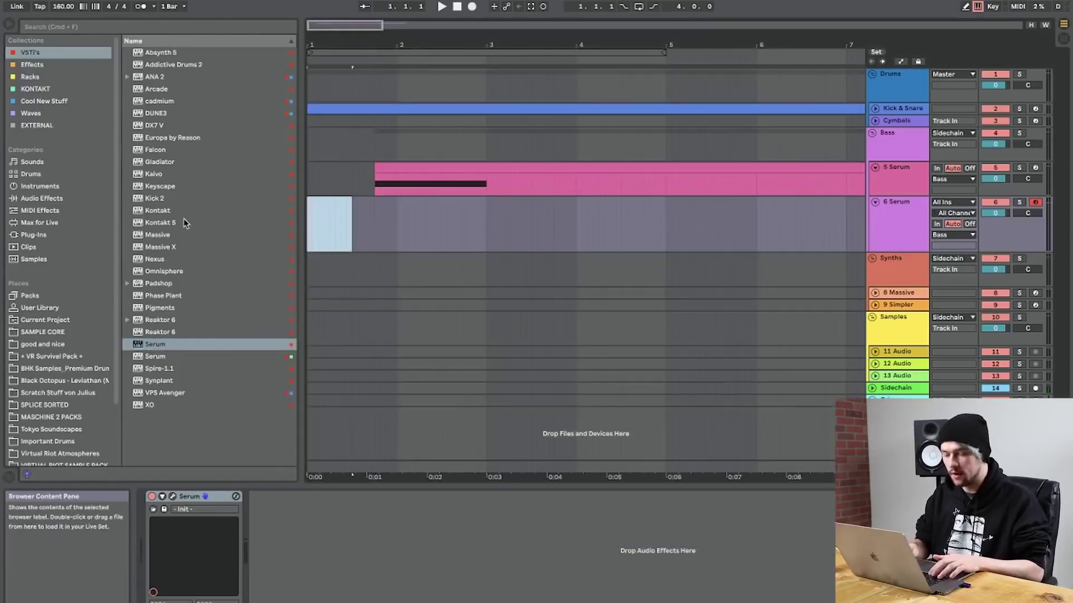
key(super+shift+m)
Fill the half-bar clip with four sixteenth-note E0 notes spaced an eighth note apart, and play it back.
click(425, 461)
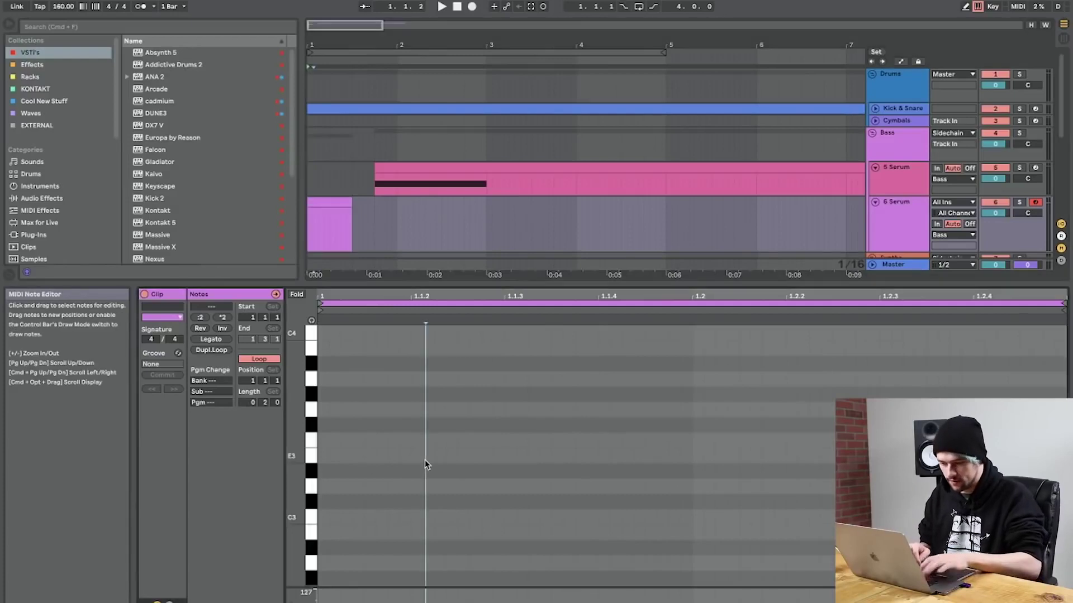
scroll(385, 448, down, 5)
scroll(386, 452, down, 5)
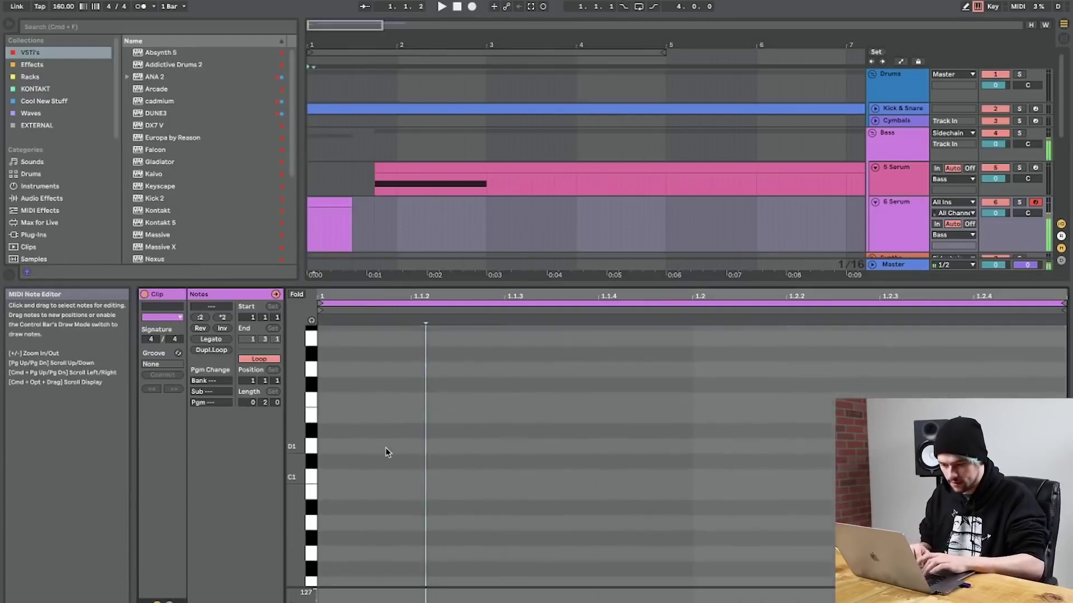
scroll(385, 446, up, 2)
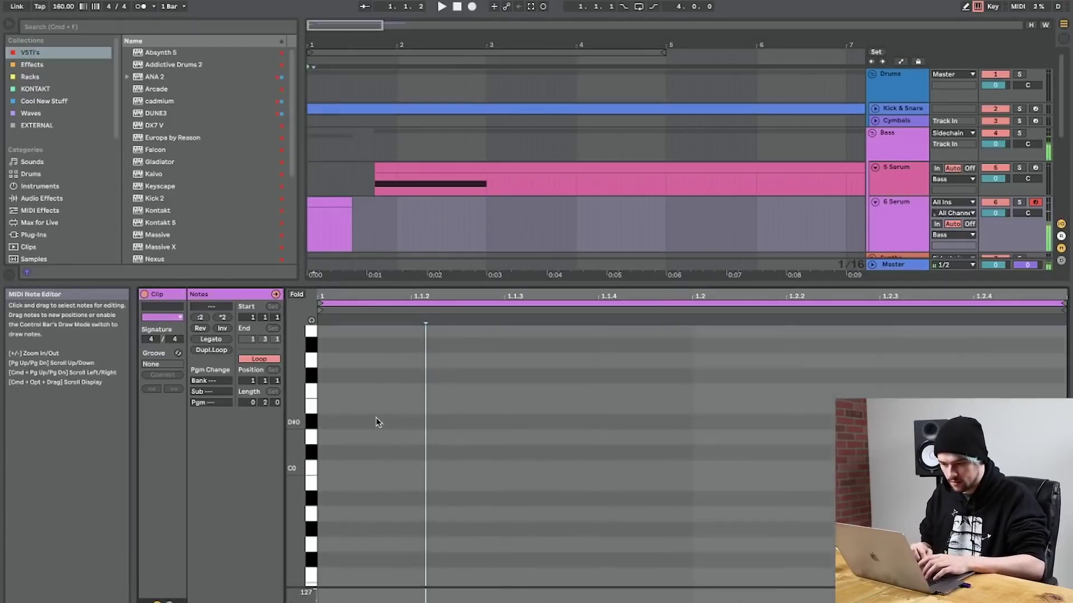
double_click(374, 407)
drag(503, 369, 251, 529)
key(super+d)
key(super+d)
key(super+d)
key(space)
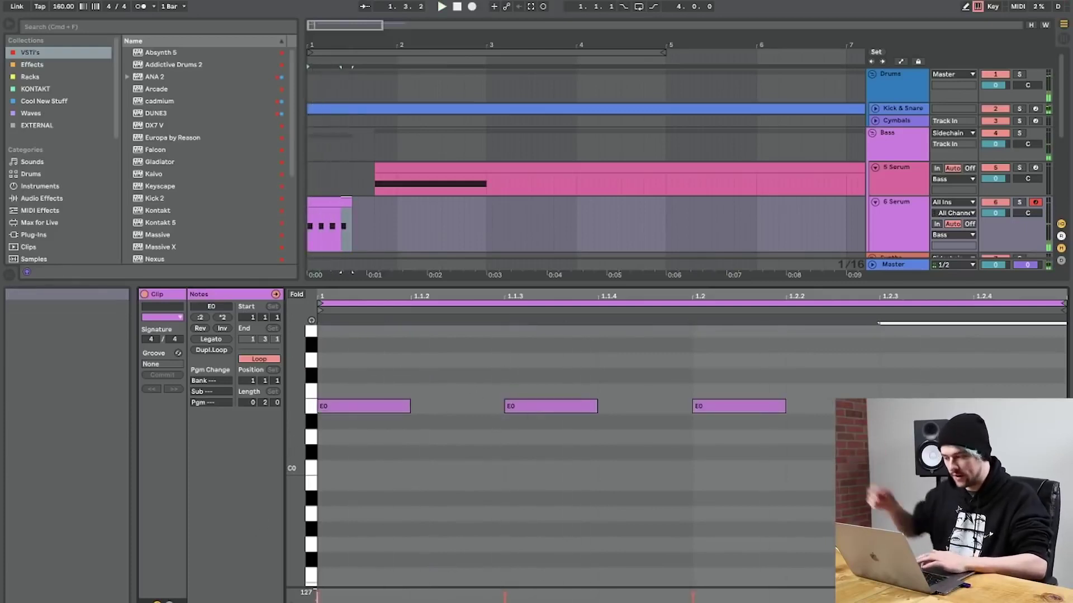
Solo track 6 Serum with its half-bar clip looped, and reopen that track's Serum plug-in window.
key(shift+Tab)
click(890, 257)
click(890, 241)
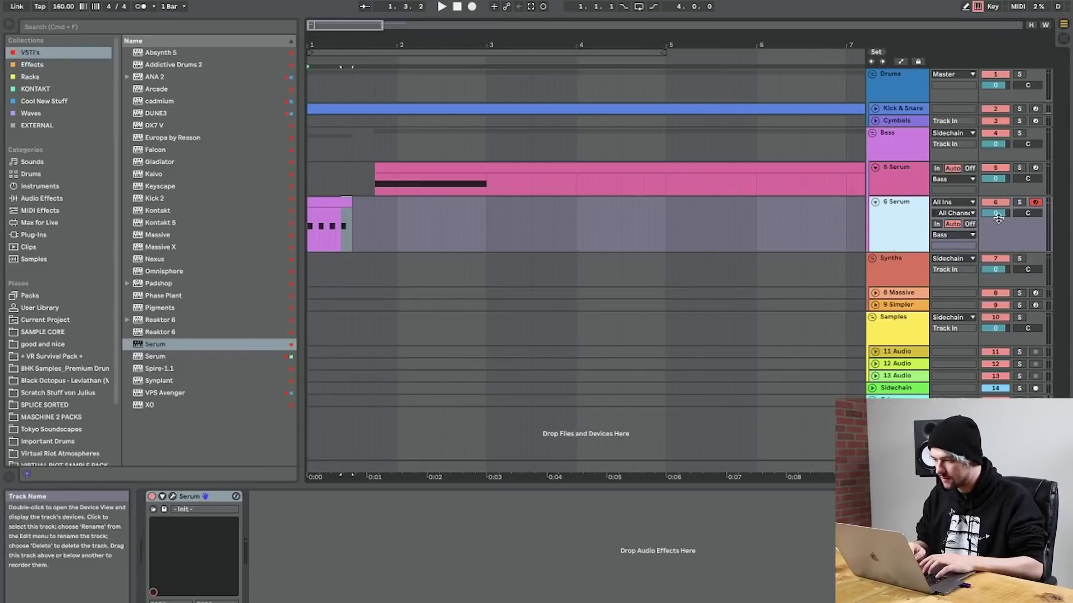
click(1020, 202)
click(329, 235)
key(super+l)
key(space)
click(172, 496)
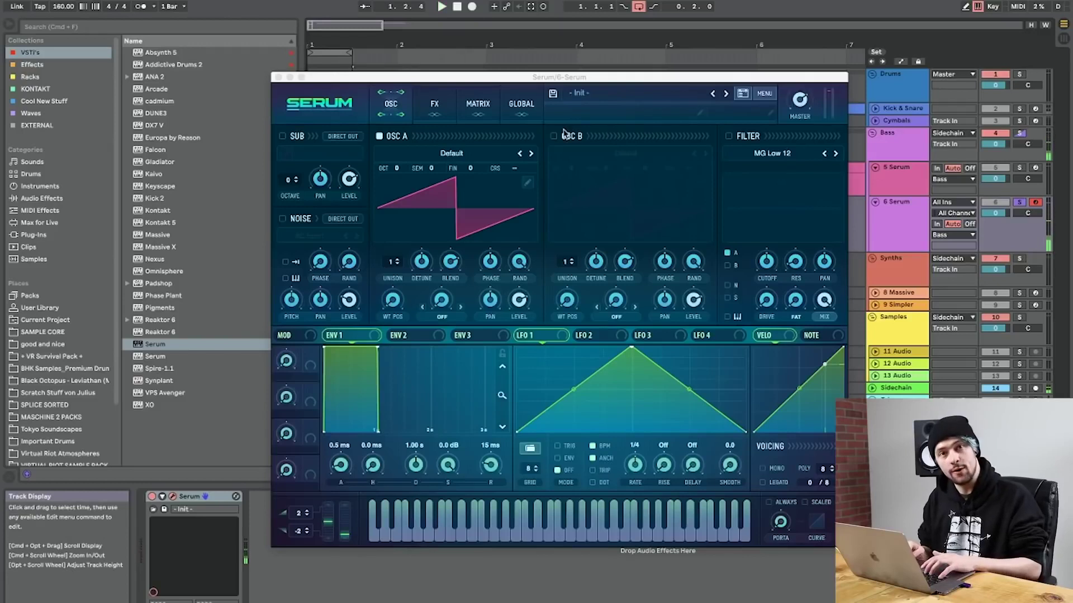
Try wavetables from the Leviathan 2 folder in oscillator A, stepping to Space Laces Electro Table and auditioning it.
click(453, 151)
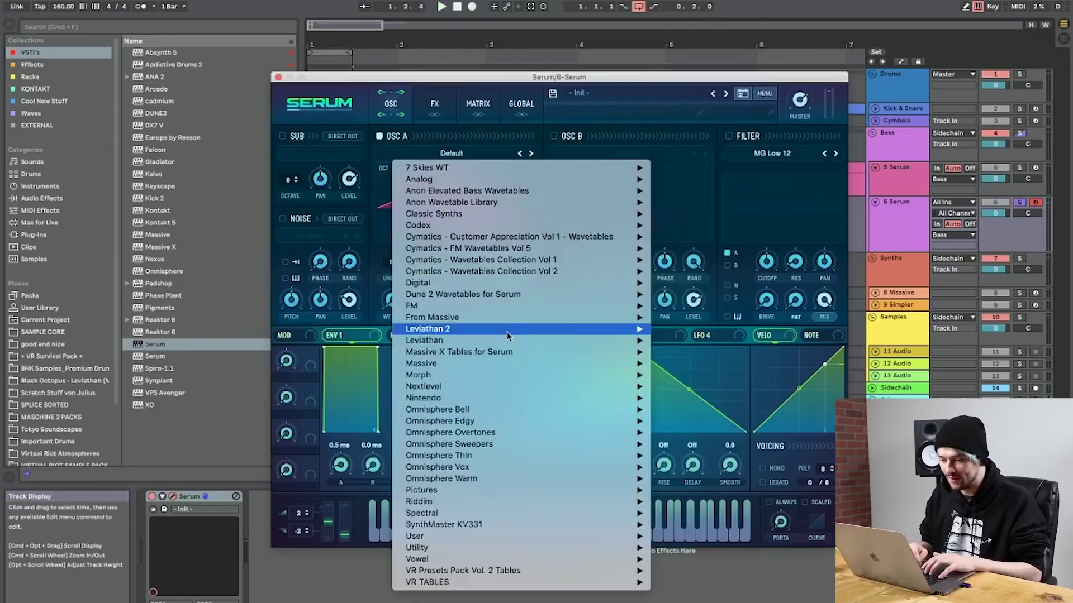
mouse_move(507, 308)
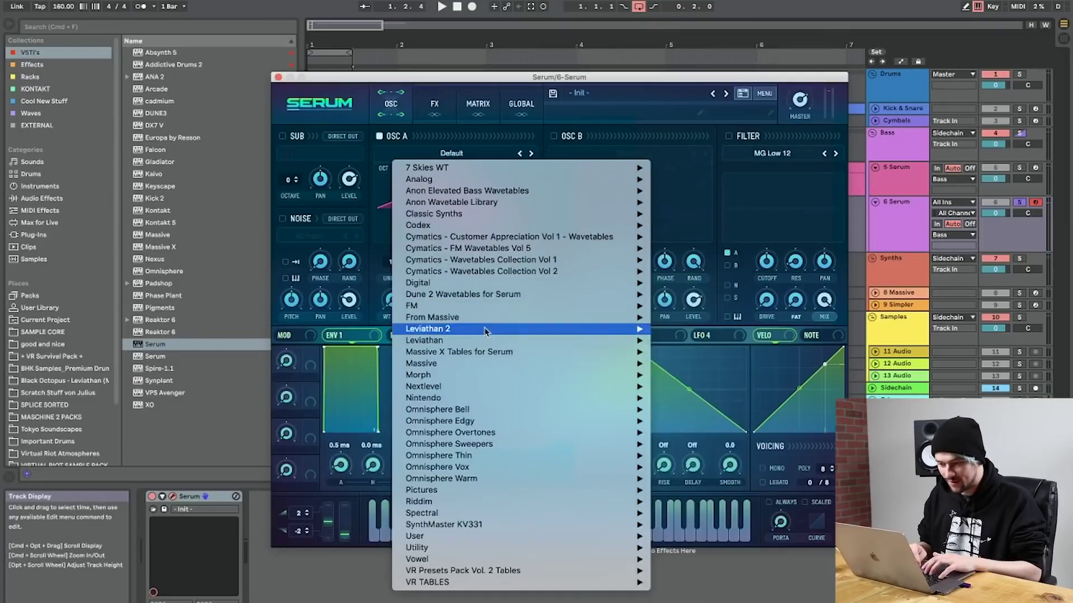
mouse_move(484, 330)
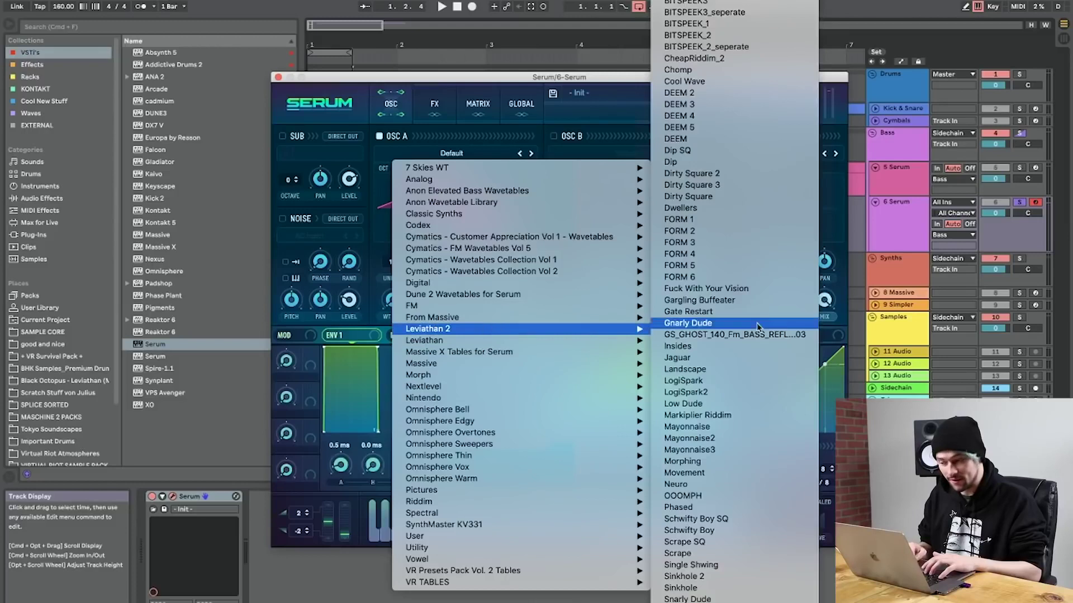
click(720, 584)
click(531, 153)
click(531, 153)
key(space)
Switch oscillator A to a saw from Basic Shapes, with 16 unison voices and Sync warp modulated by LFO 1.
click(451, 153)
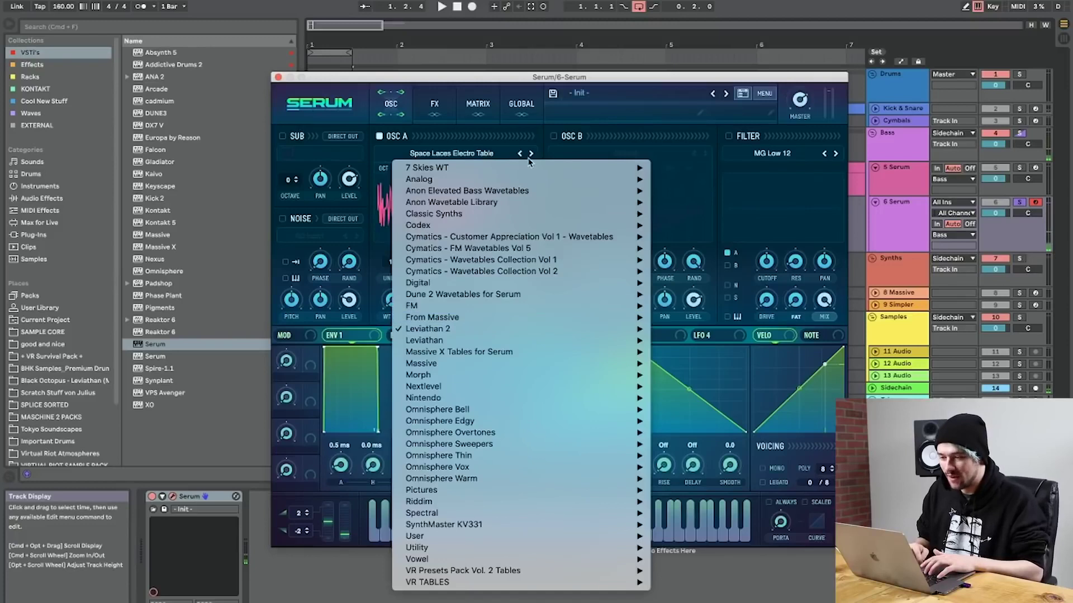
click(690, 210)
drag(392, 300, 395, 223)
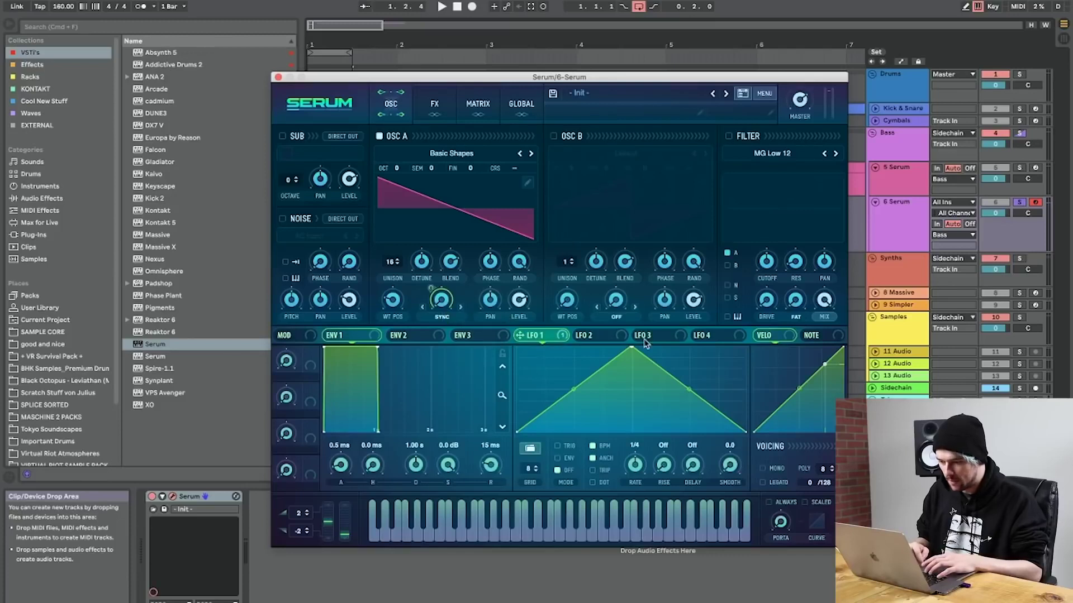
Shape LFO 1 into a rising ramp in trigger mode at 1/16 rate, and raise oscillator A by two octaves.
drag(628, 348, 747, 348)
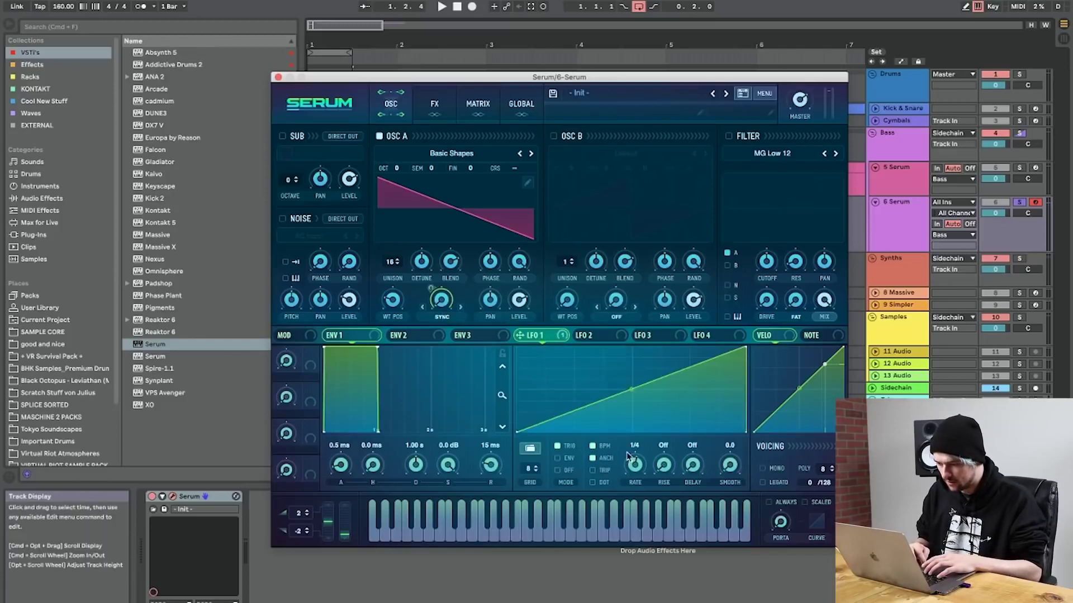
key(space)
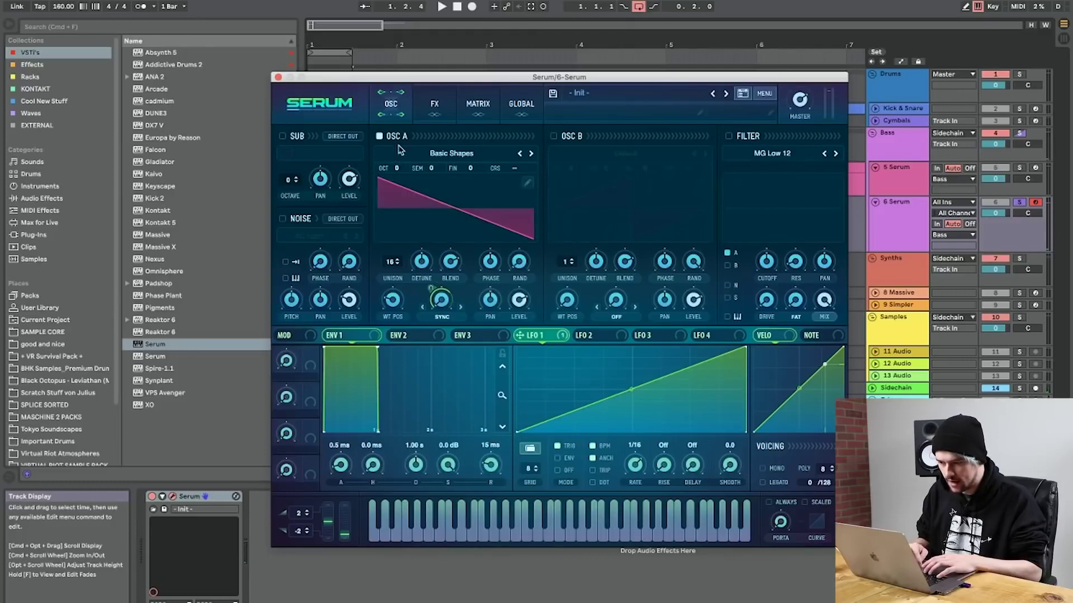
drag(396, 169, 396, 159)
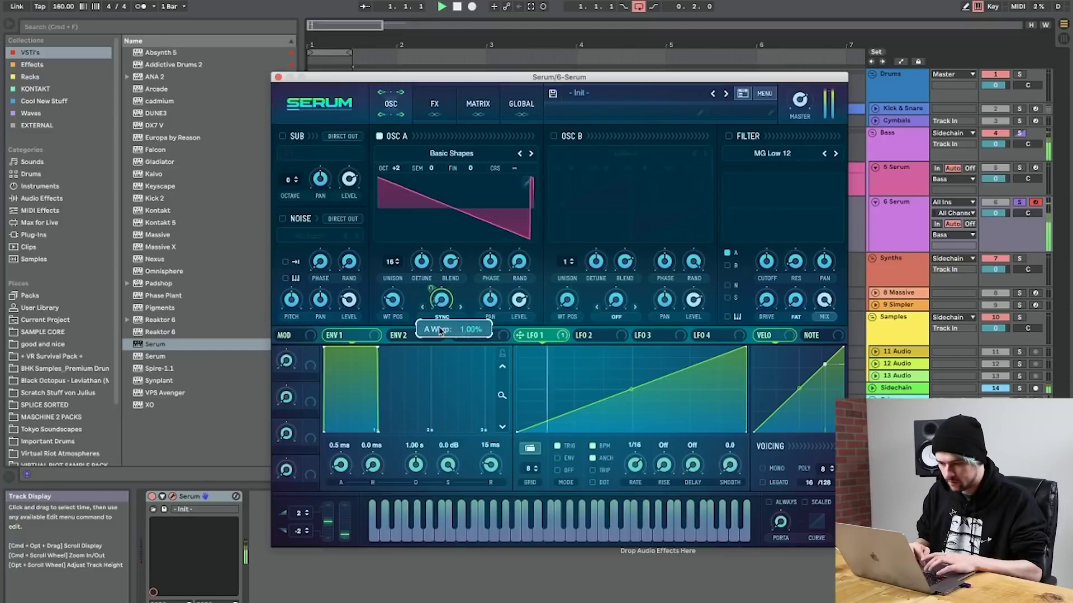
Adjust oscillator A's unison detune and look up its unison options in the global settings.
drag(418, 253, 423, 226)
click(521, 104)
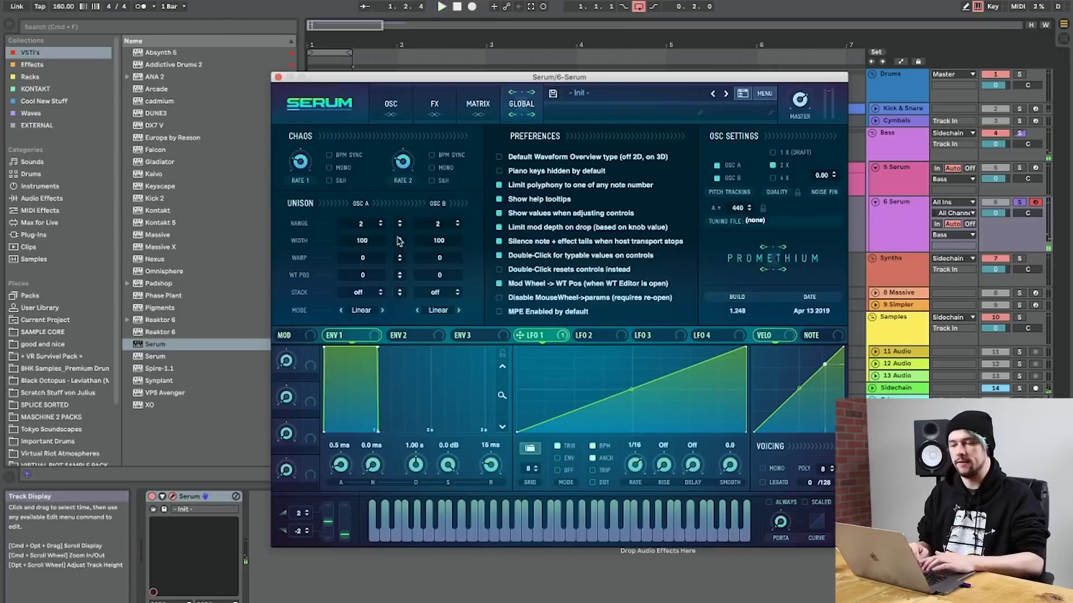
click(519, 106)
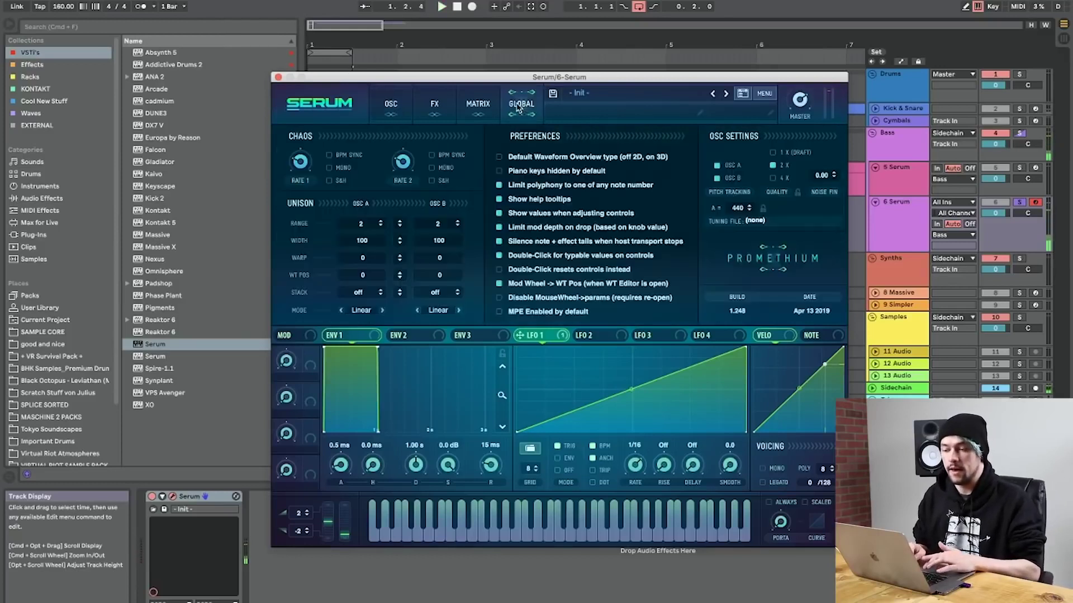
click(390, 105)
click(505, 103)
click(378, 101)
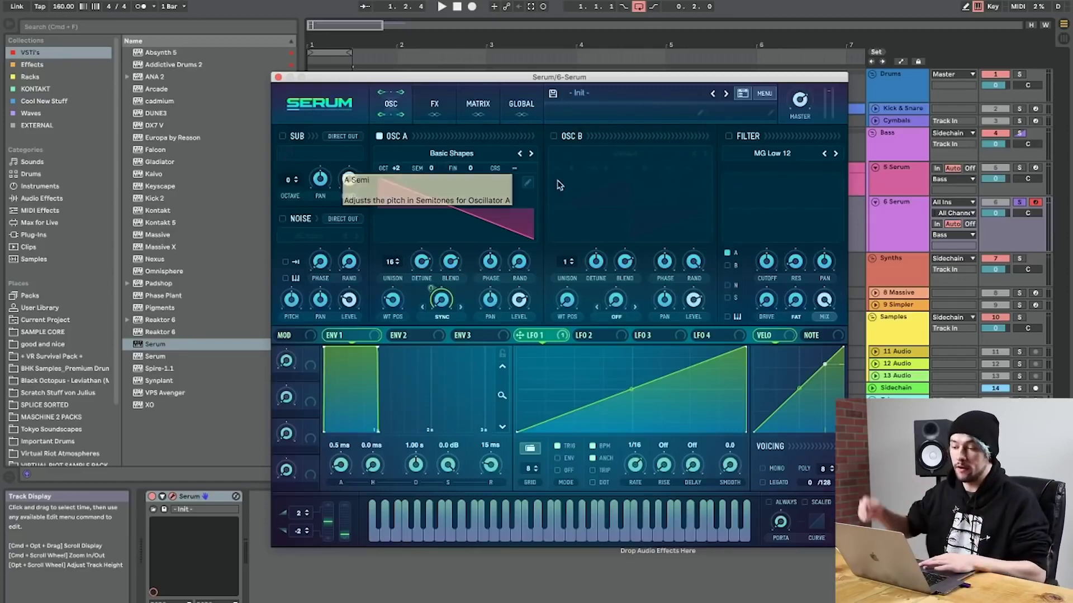
Set the unison width of oscillators A and B to 0 in the global settings, comparing it with 100.
click(522, 106)
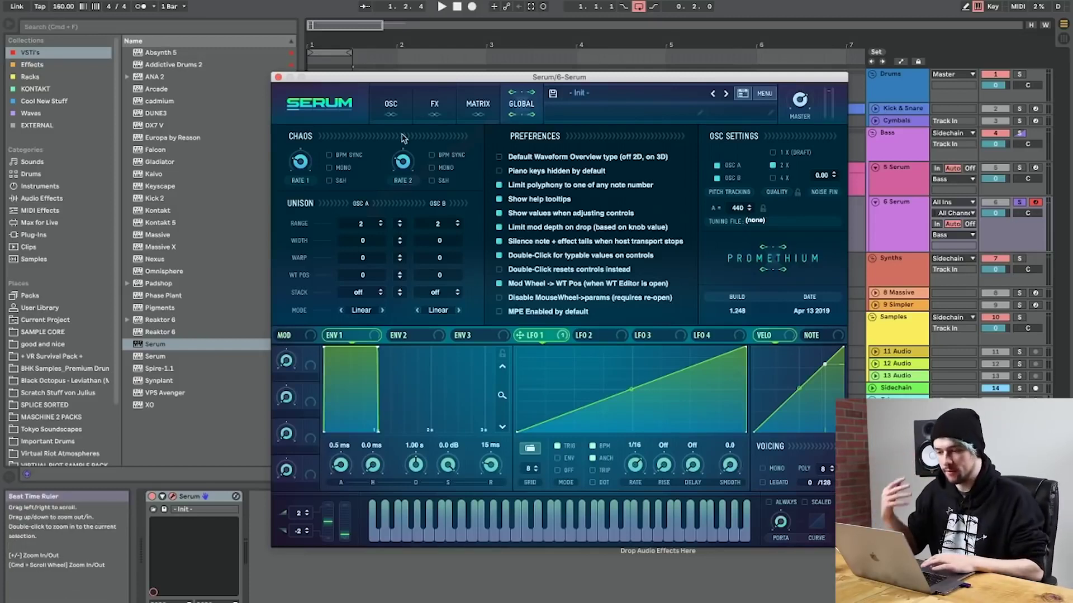
drag(407, 219, 443, 47)
key(space)
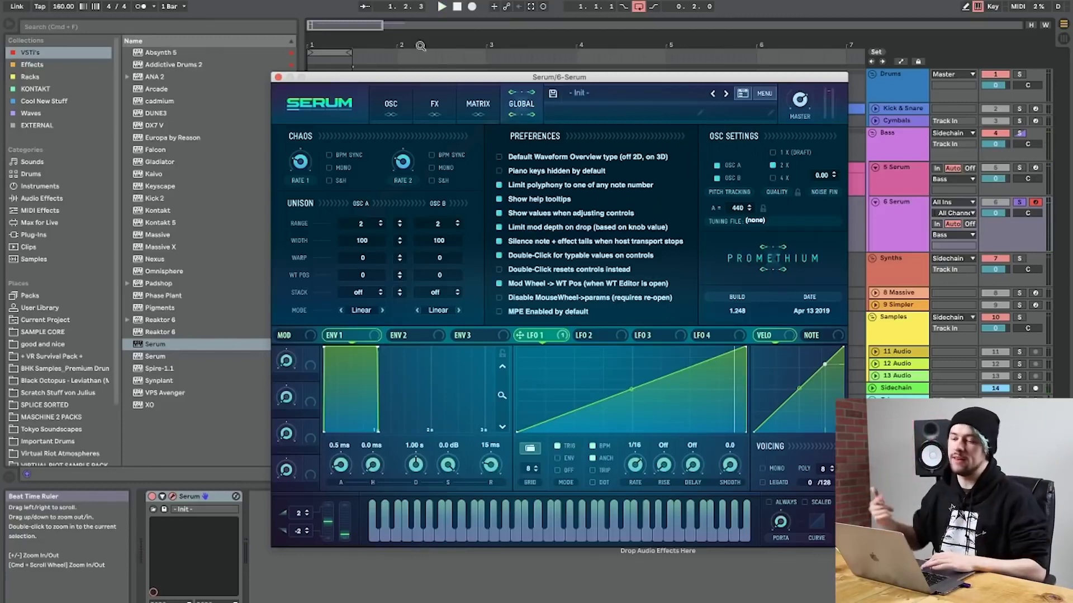
click(391, 111)
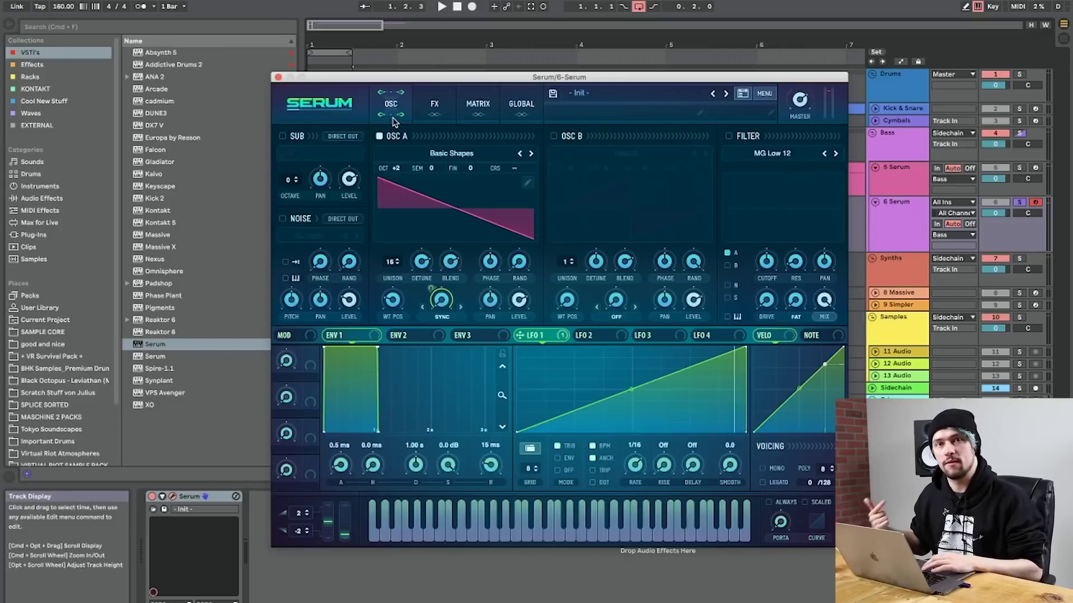
click(519, 107)
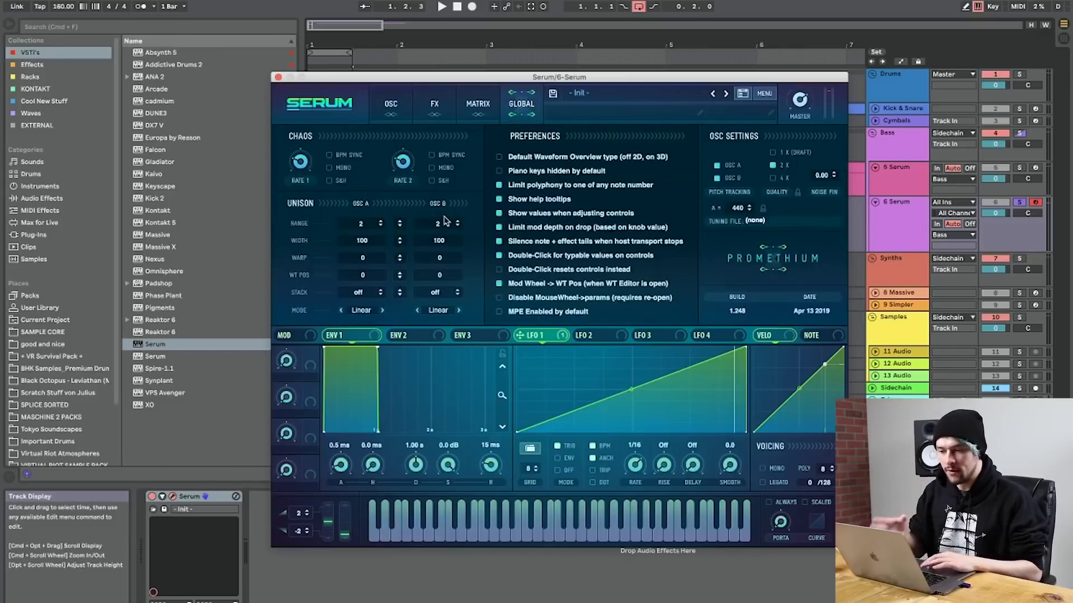
click(401, 244)
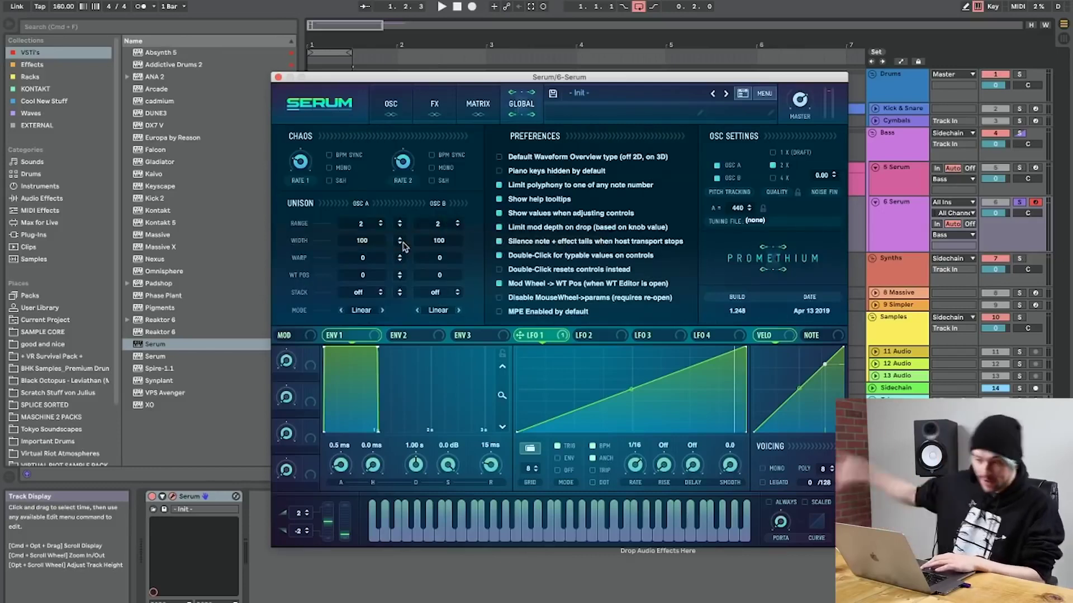
drag(402, 244, 402, 243)
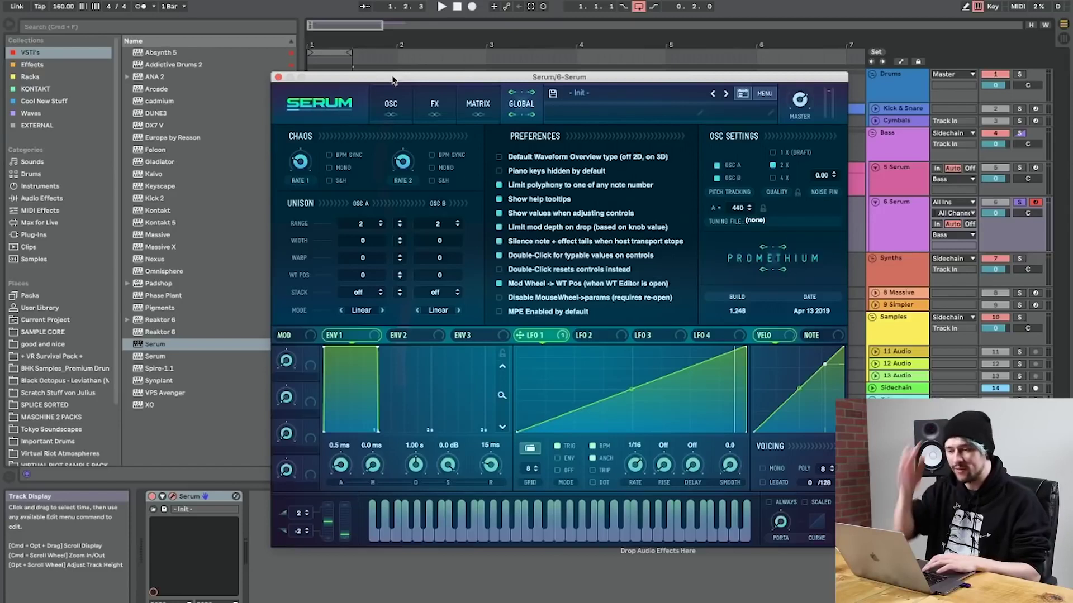
Fine-tune oscillator A's unison detune and audition the narrowed sound.
click(390, 104)
drag(421, 261, 420, 244)
key(a)
key(a)
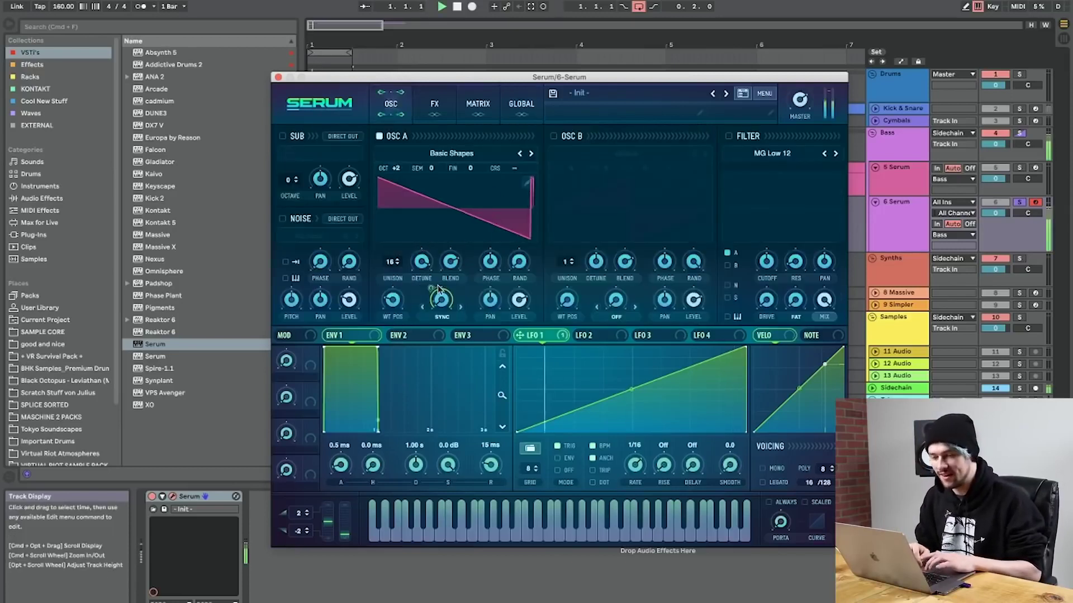
Enable an HP 12 filter with its cutoff modulated by LFO 1, and move LFO 1's peak to about three quarters of its cycle.
click(729, 135)
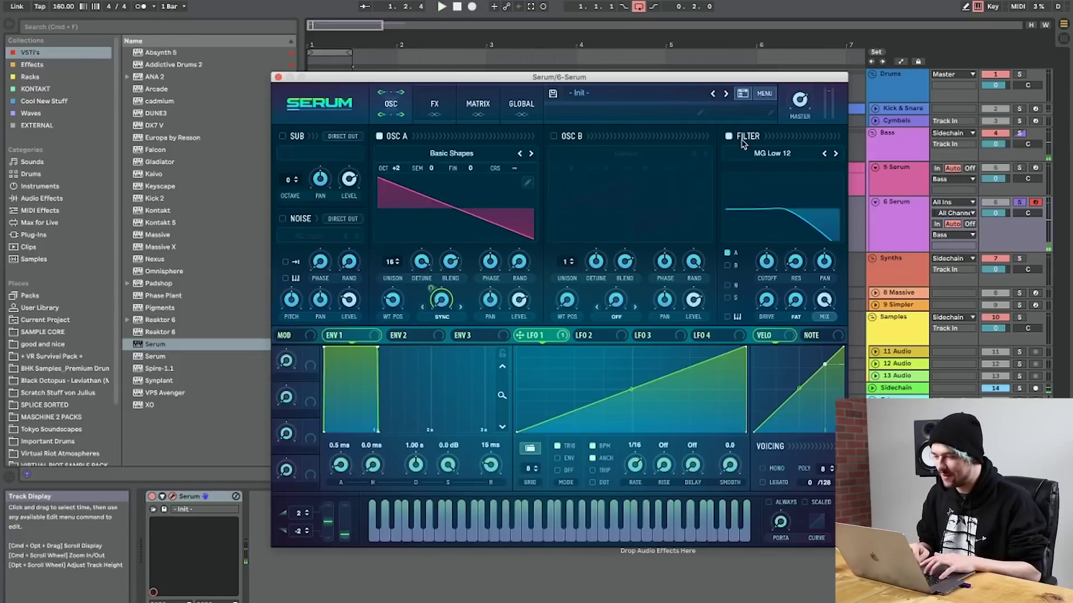
click(763, 153)
mouse_move(782, 179)
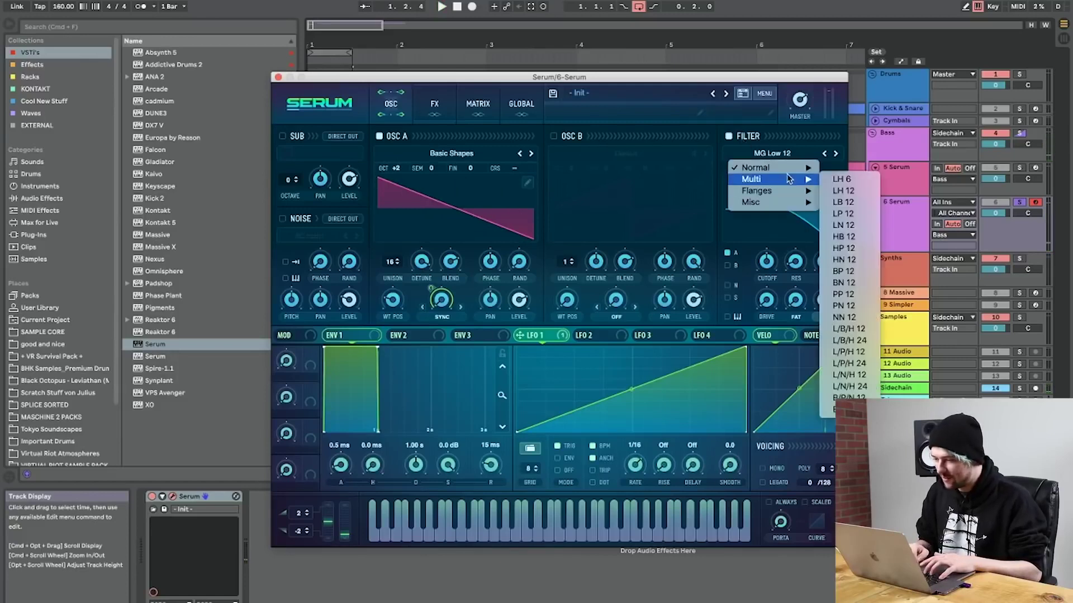
click(847, 249)
key(space)
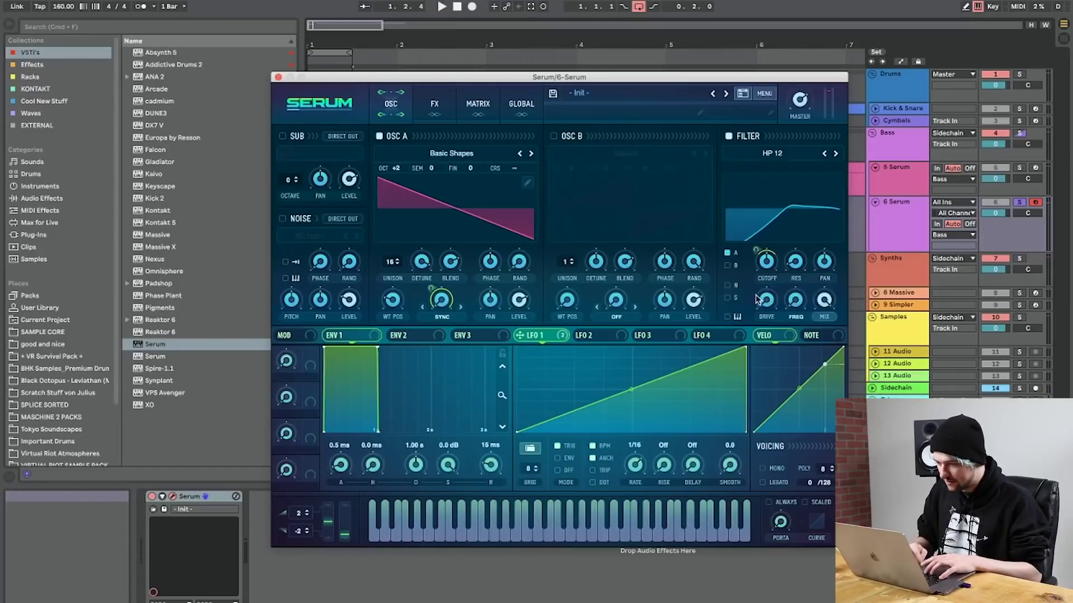
drag(631, 390, 693, 346)
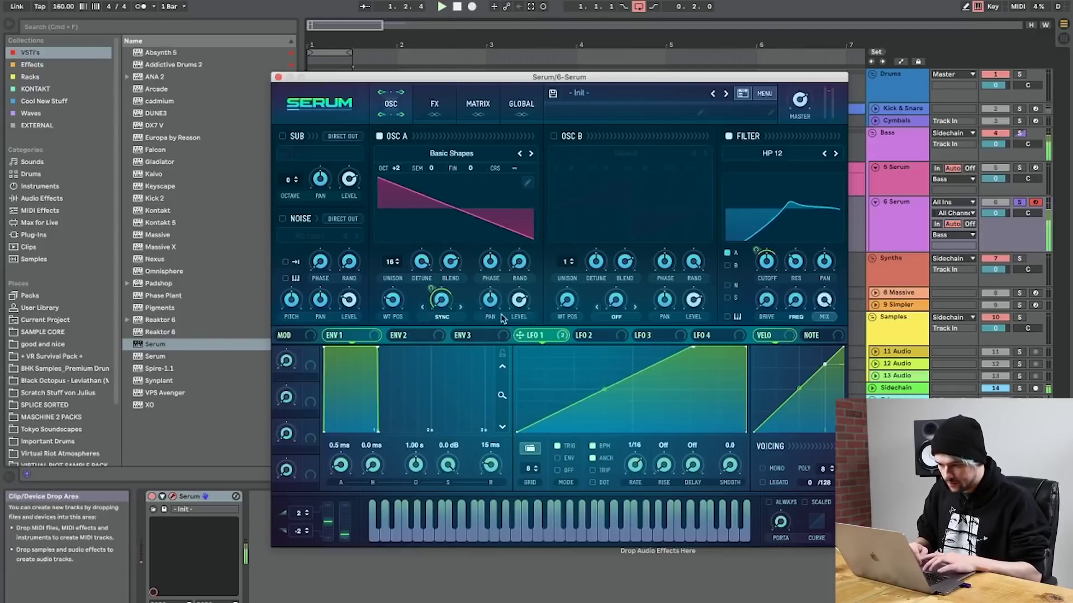
Modulate oscillator A's level with LFO 2 in trigger mode at 1/16 rate, bending its rising slope slightly upward.
click(583, 335)
drag(579, 335, 518, 299)
click(557, 446)
key(space)
click(592, 470)
mouse_move(641, 463)
mouse_down()
mouse_move(648, 437)
mouse_move(639, 455)
mouse_up()
mouse_move(573, 389)
mouse_down()
mouse_move(570, 366)
mouse_move(572, 385)
mouse_up()
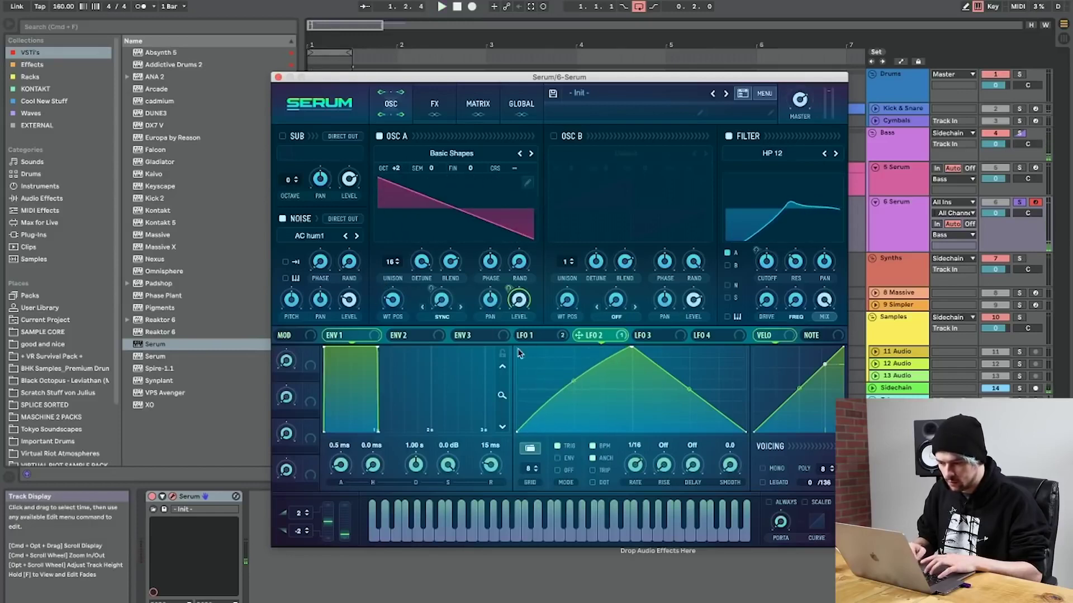
Modulate the noise oscillator's level with LFO 2 and switch the noise sample to BrightWhite.
drag(592, 337, 349, 302)
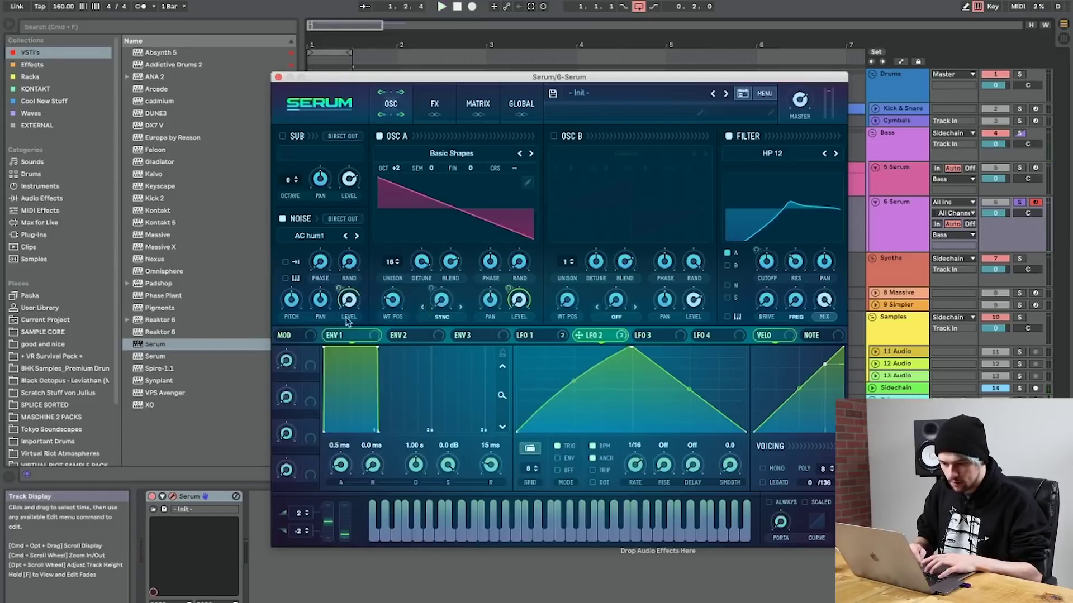
click(318, 235)
mouse_move(336, 247)
click(452, 300)
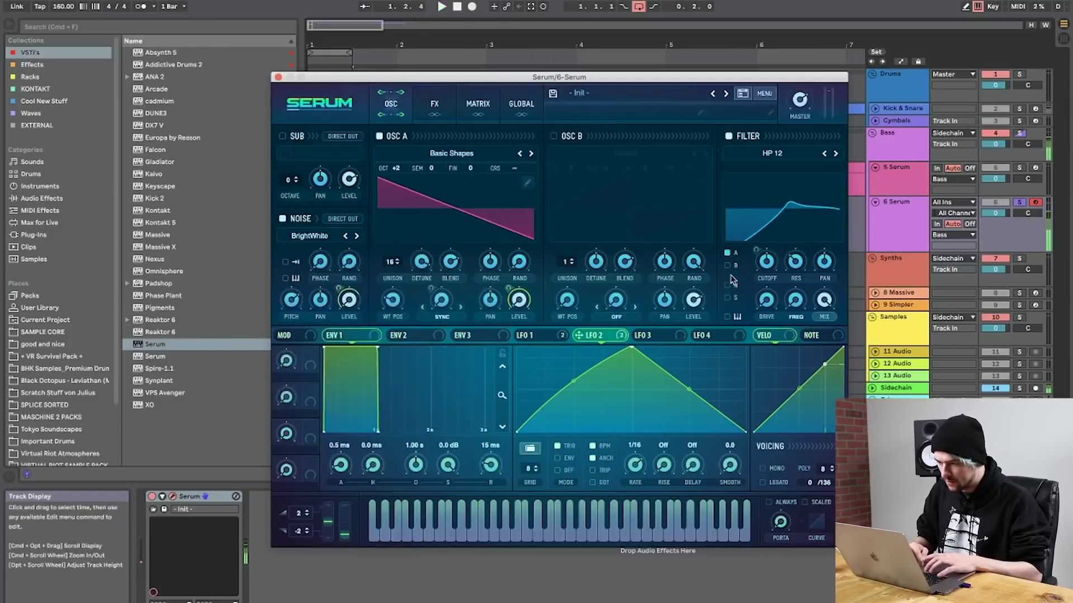
Enable the Hyper/Dimension, Distortion and Compressor effects, with the compressor in multiband mode and its gain raised.
click(434, 102)
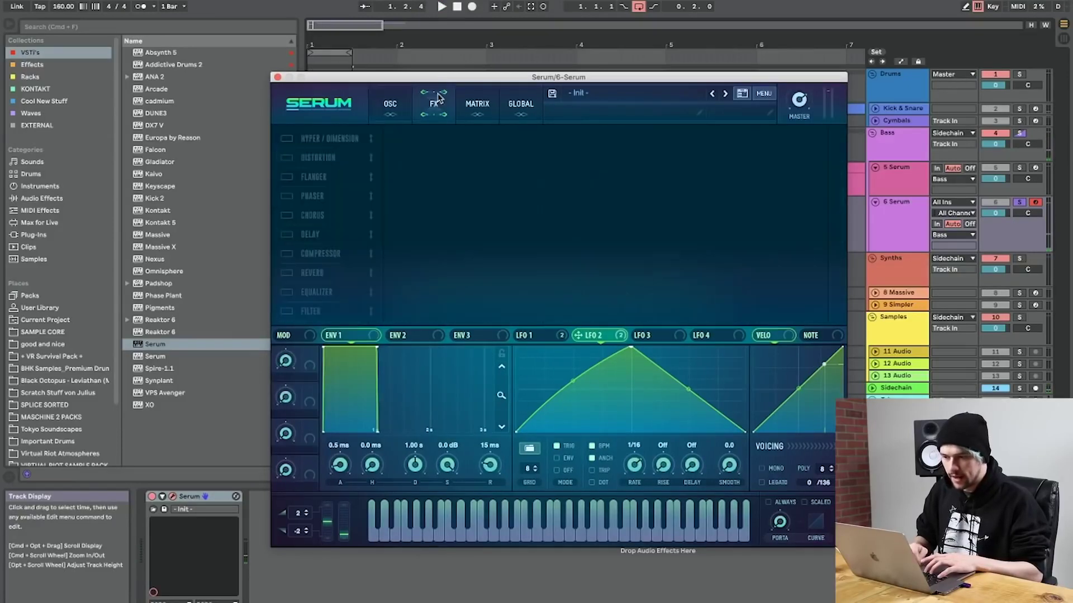
click(287, 138)
click(288, 254)
click(287, 158)
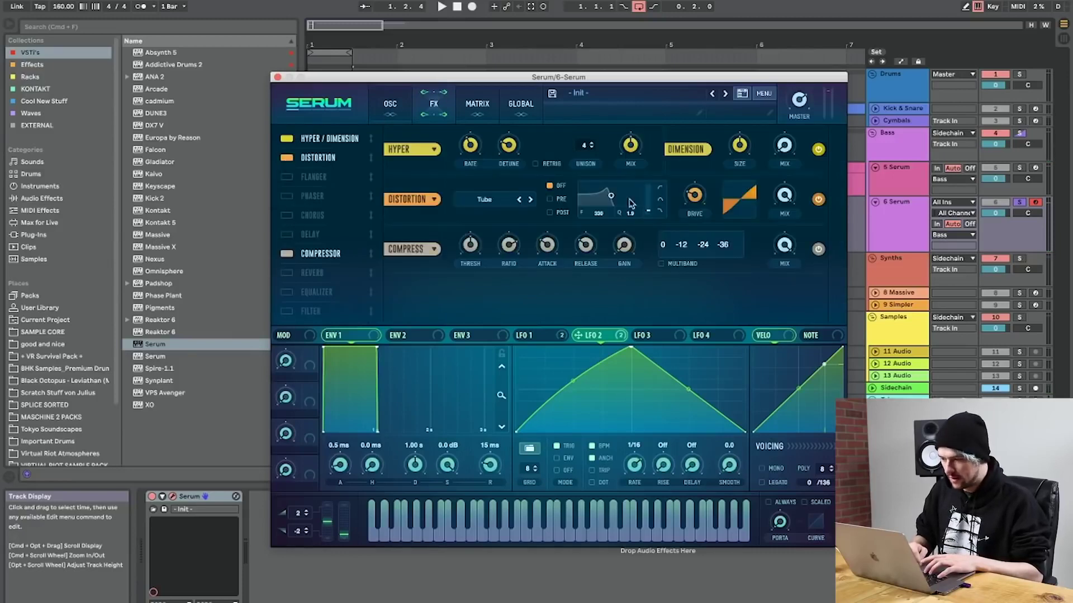
click(661, 263)
drag(624, 244, 619, 193)
Set Hyper to 7 unison voices with about 55% detune, and adjust its wet mix while auditioning.
key(space)
drag(585, 144, 575, 225)
key(space)
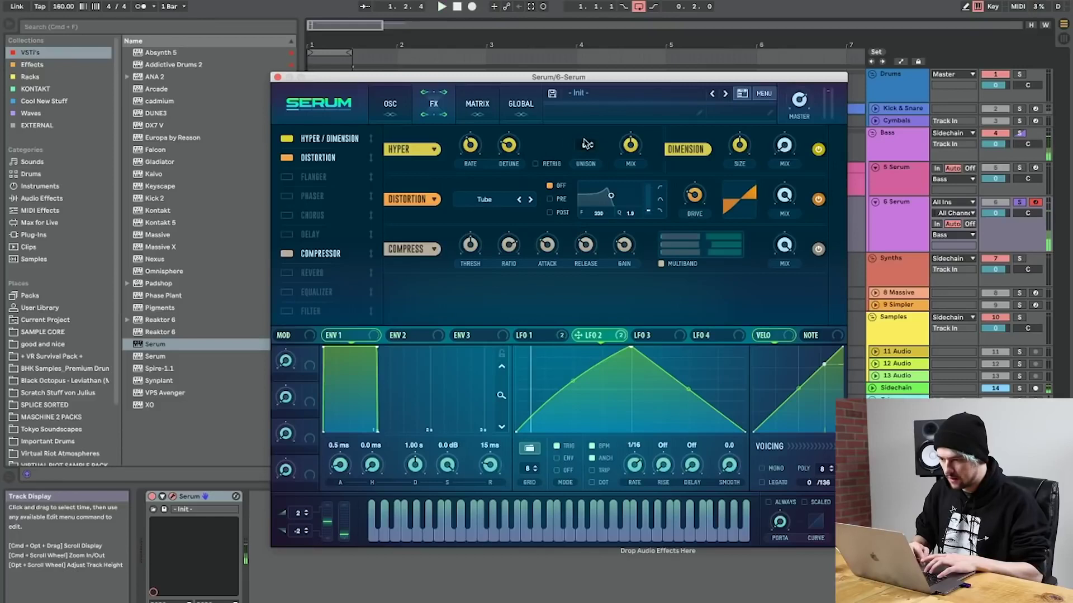
drag(585, 144, 585, 104)
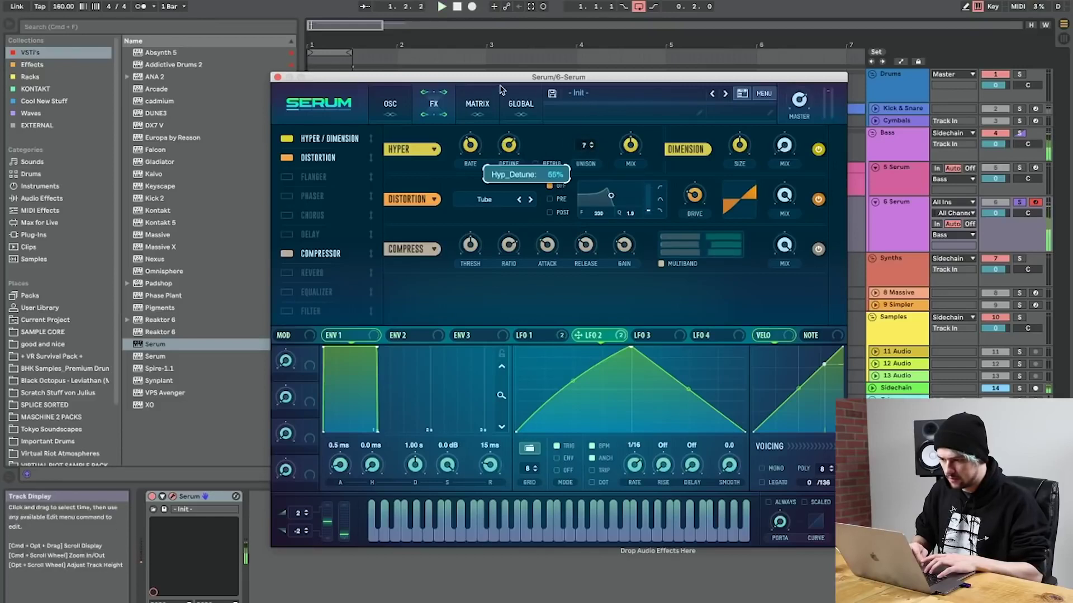
key(space)
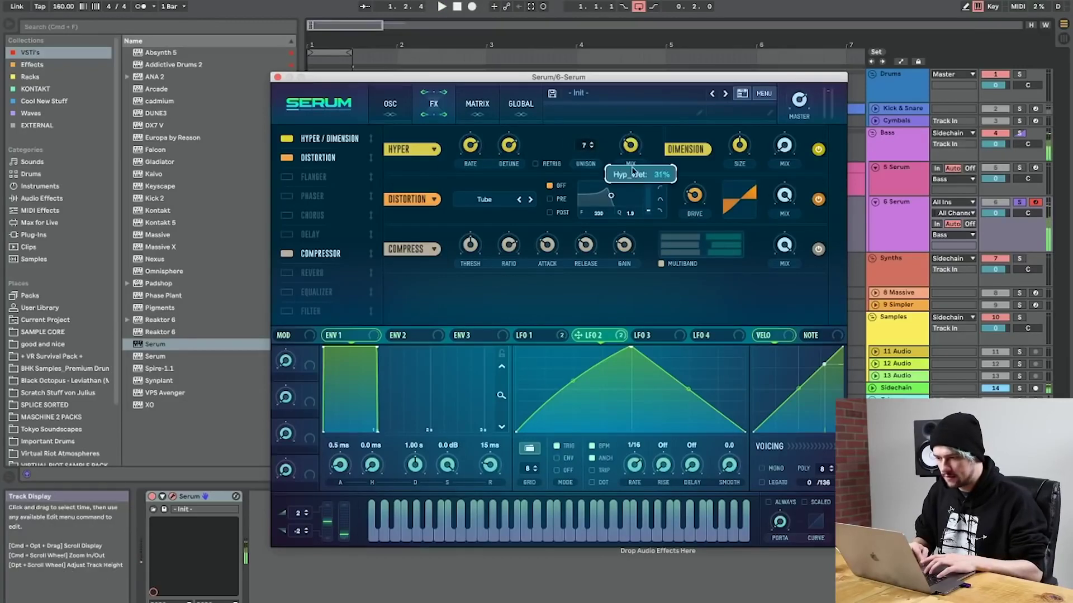
key(space)
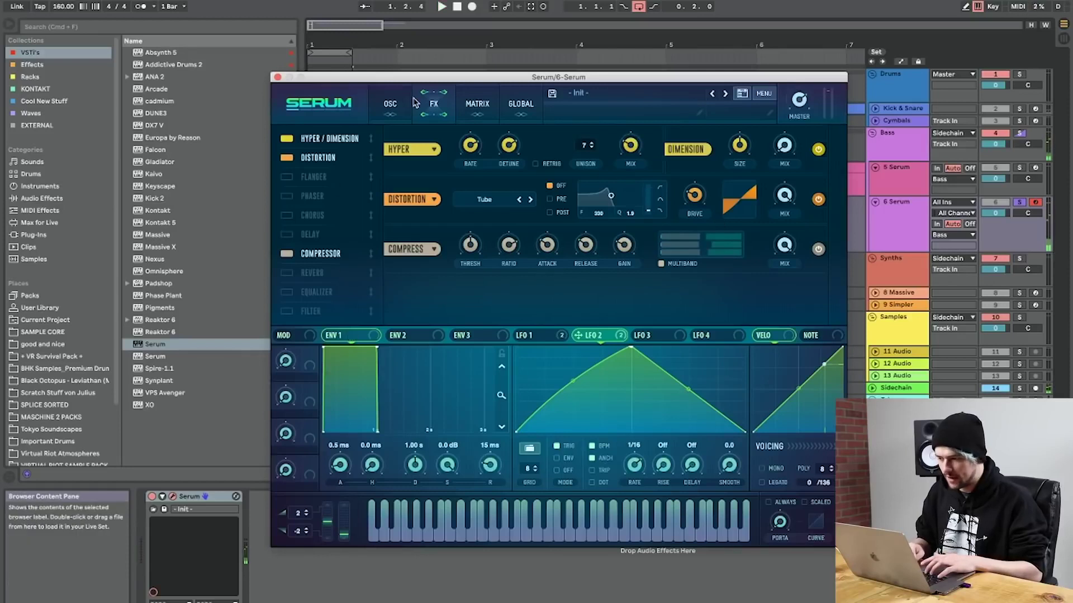
Add a Cmb + filter effect between distortion and compressor, with its cutoff modulated by LFO 1.
drag(290, 315, 386, 185)
click(459, 247)
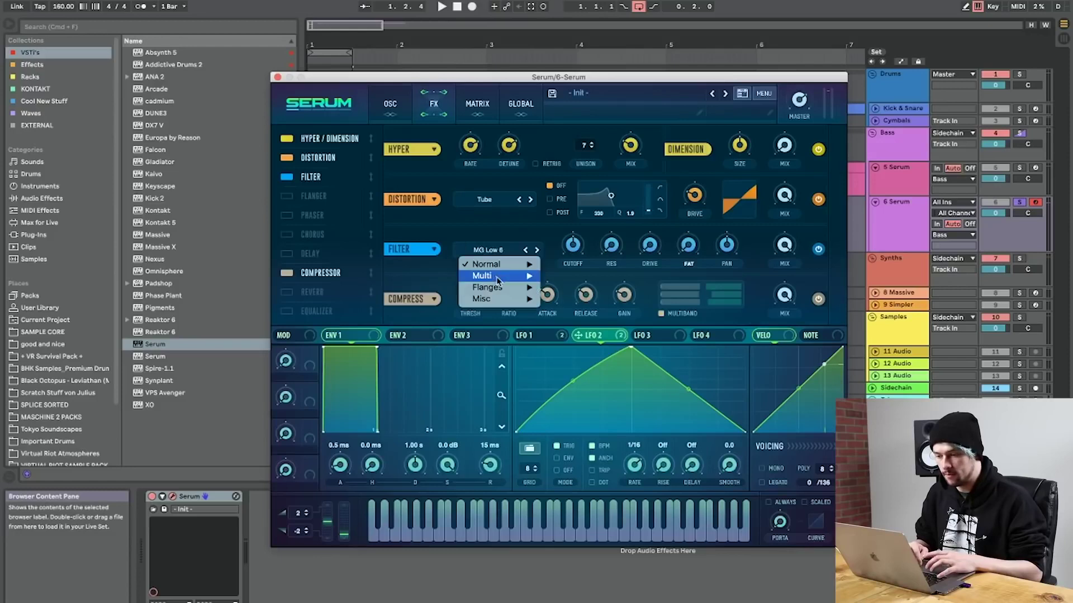
mouse_move(503, 288)
click(573, 267)
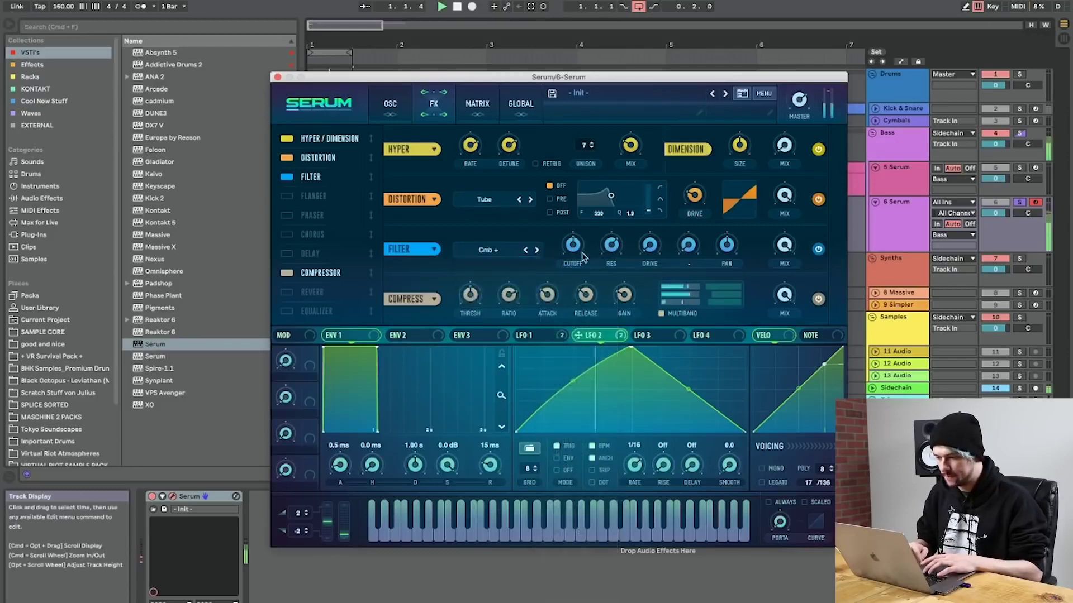
drag(521, 335, 576, 249)
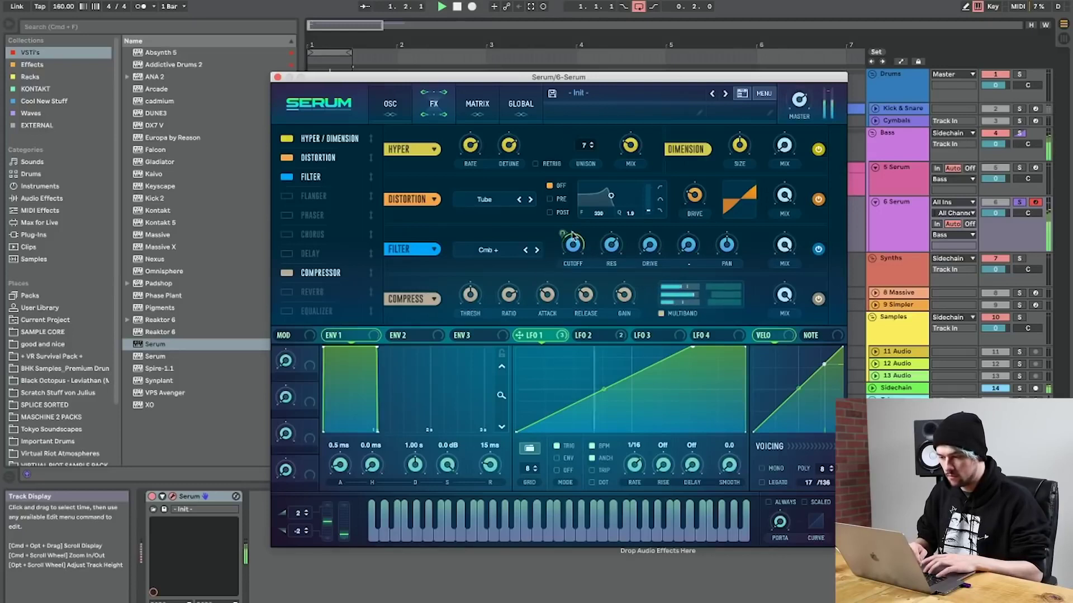
key(space)
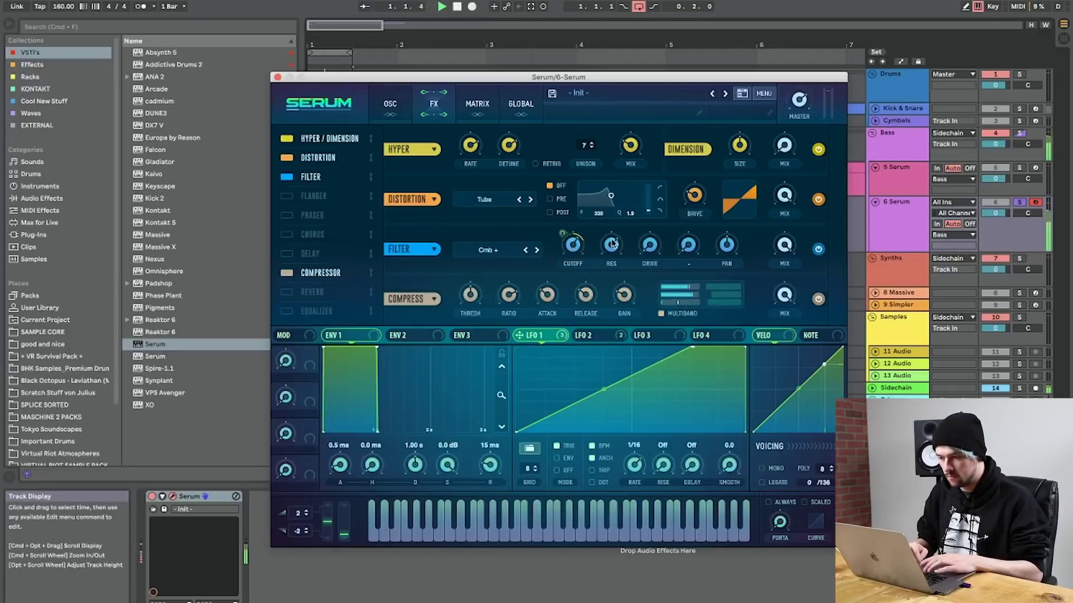
Modulate the comb filter effect's resonance with LFO 2, audition it, and bring LFO 1 back into view.
click(601, 337)
drag(603, 346, 611, 245)
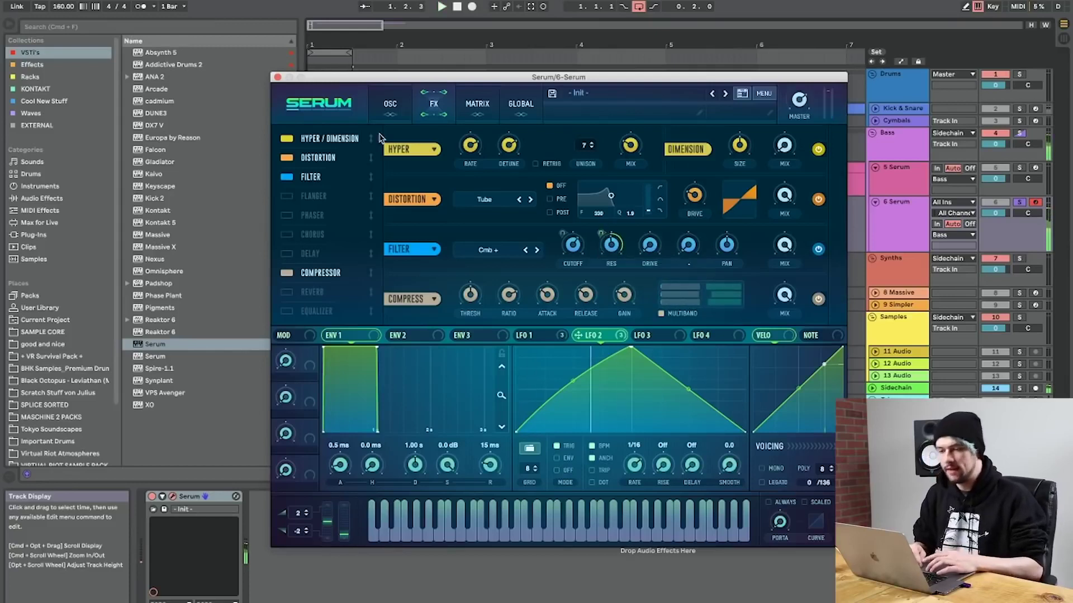
click(394, 98)
click(433, 100)
mouse_move(583, 266)
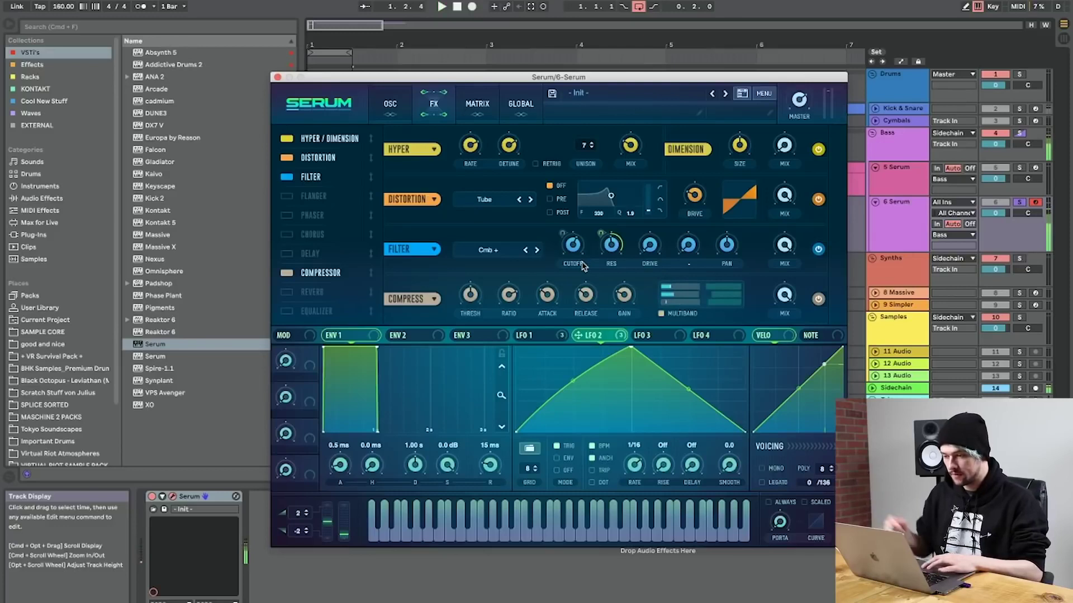
click(552, 336)
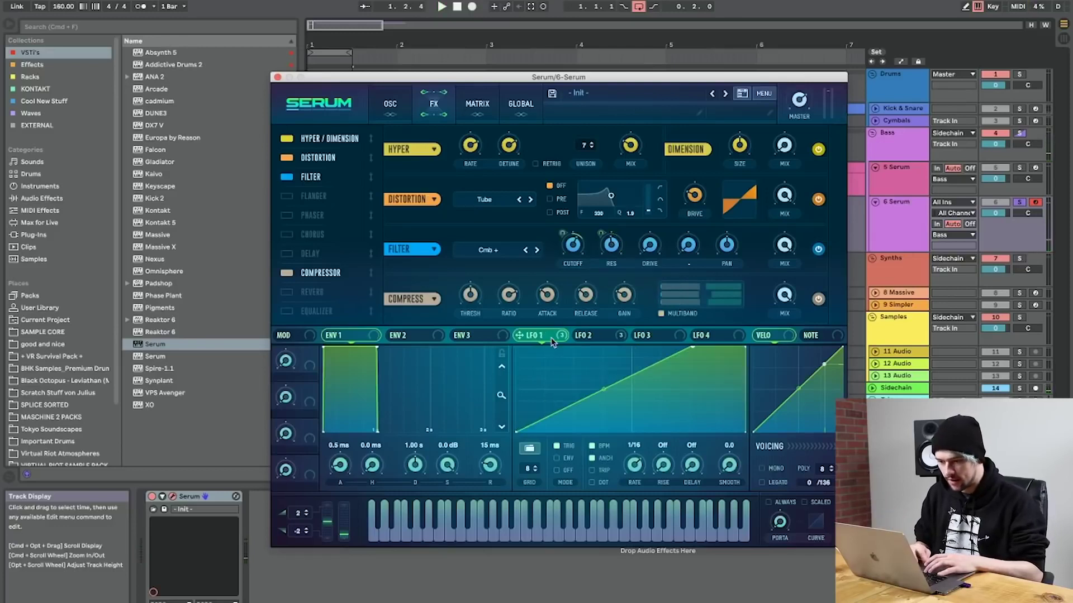
Enable the delay effect on track 6 Serum with linked, unsynced times, and narrow its filter to about 1347 Hz with Q 0.8.
click(968, 154)
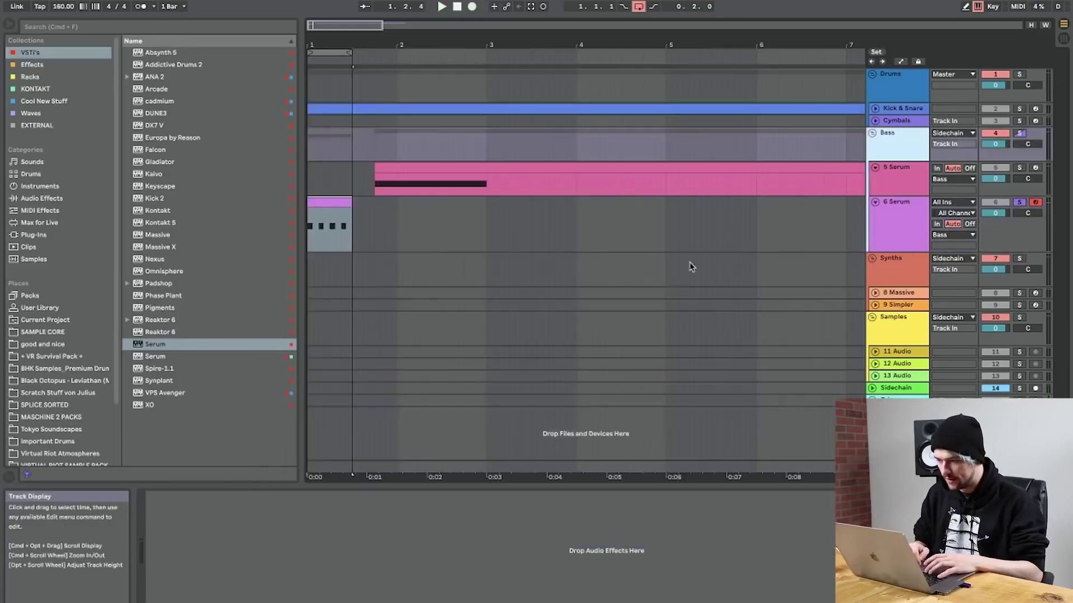
click(904, 184)
click(893, 229)
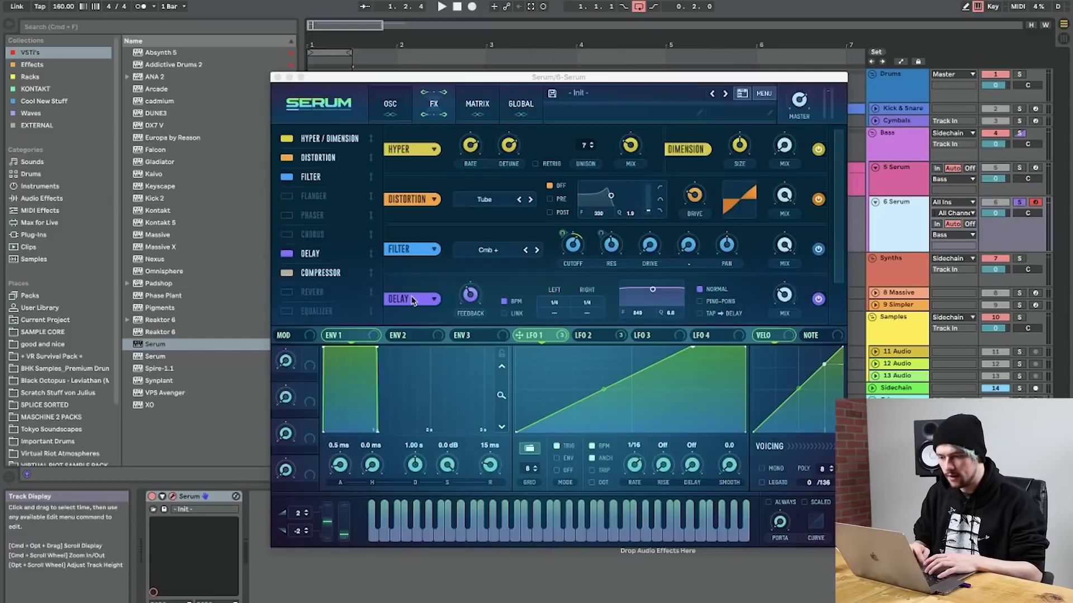
click(520, 314)
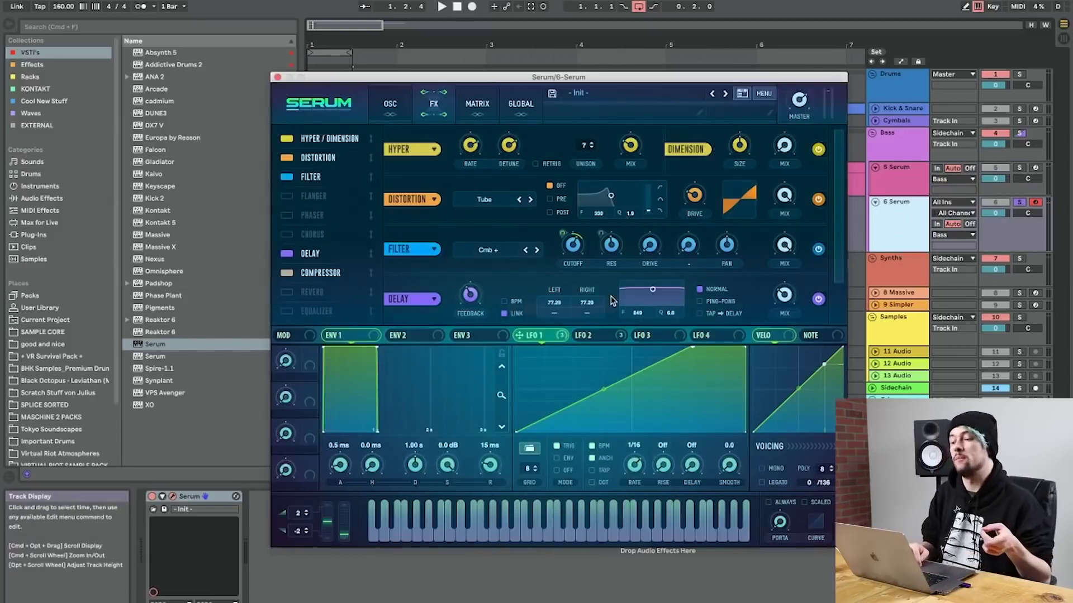
click(506, 303)
click(505, 302)
drag(651, 290, 652, 315)
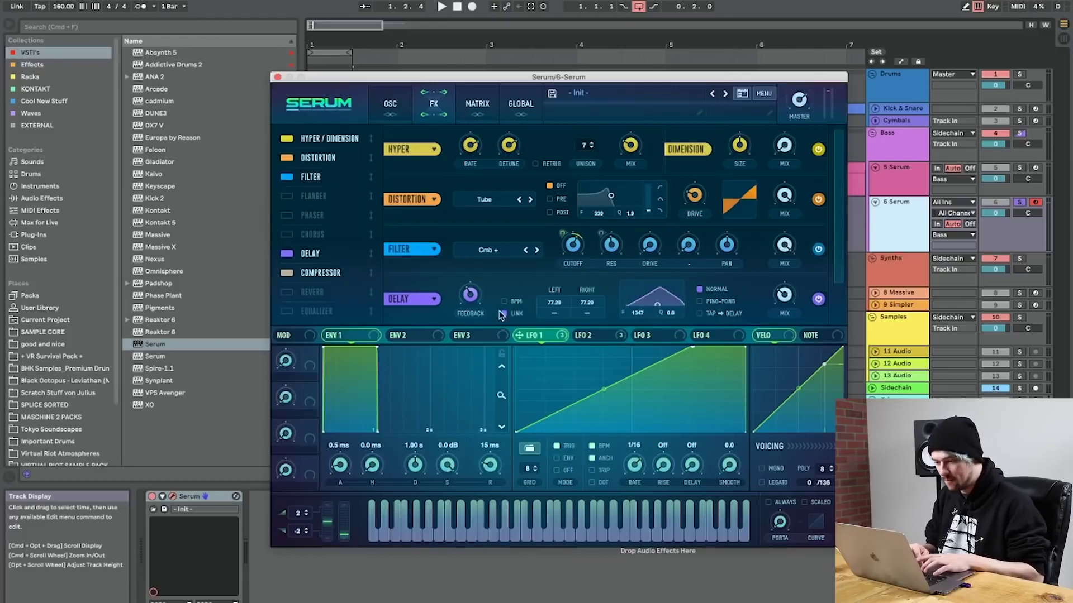
Shorten the linked delay times to about 23 ms and adjust the delay mix while auditioning.
drag(588, 304, 587, 326)
drag(791, 296, 794, 253)
key(space)
drag(594, 303, 594, 304)
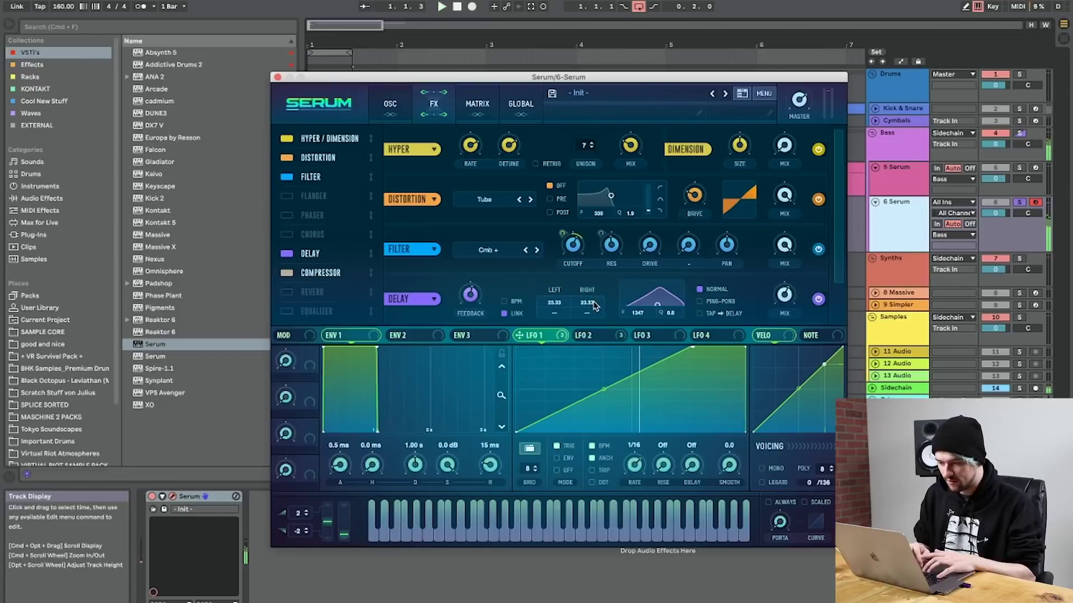
Modulate the delay effect's mix with LFO 2 at an amount of -32 and adjust the base mix level while auditioning.
click(593, 338)
drag(622, 338, 783, 295)
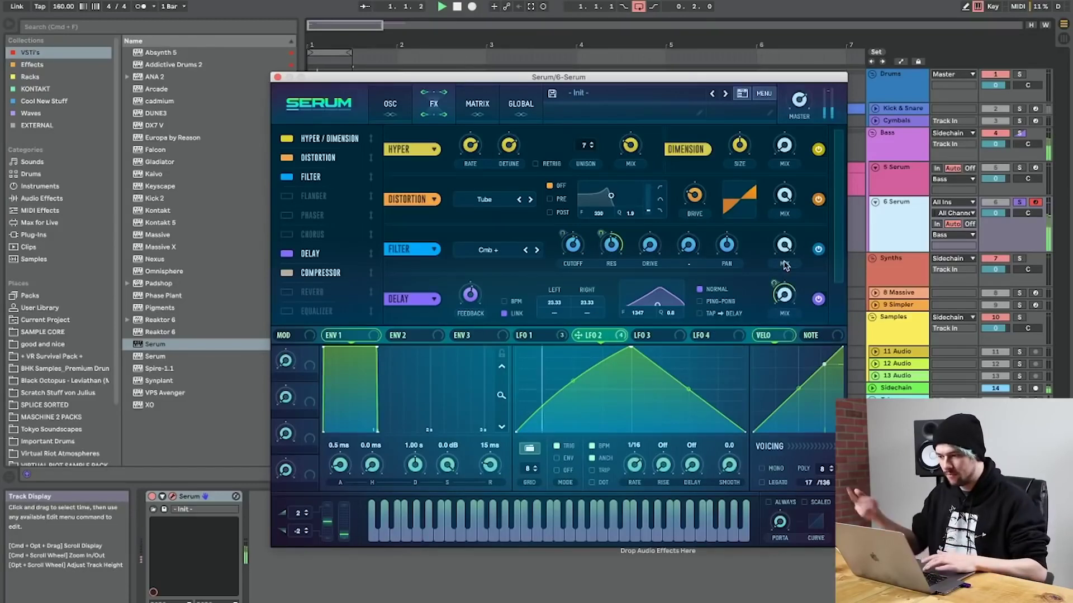
drag(776, 284, 768, 365)
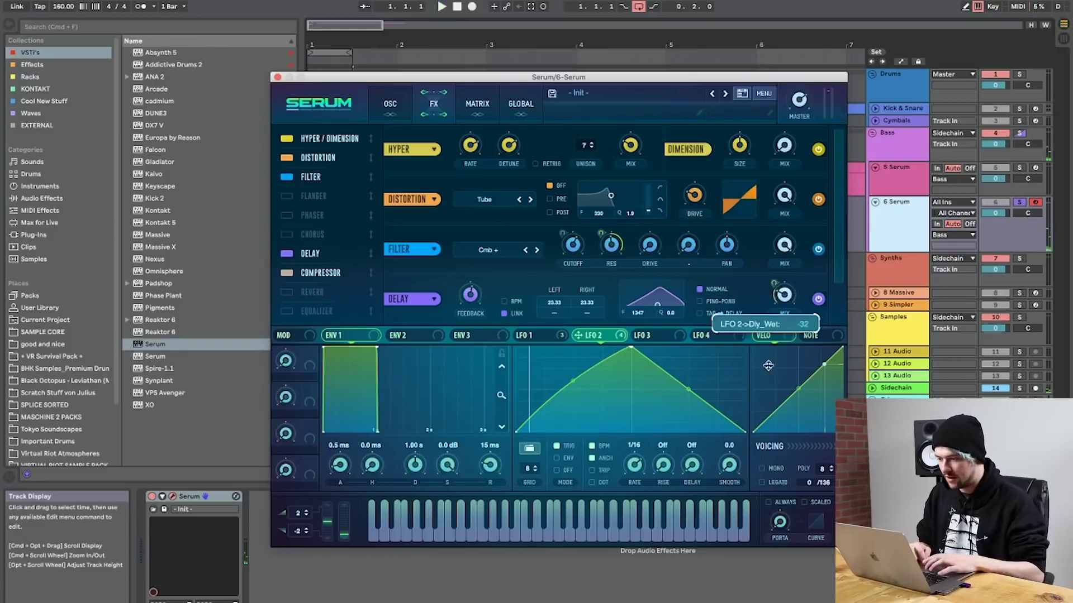
mouse_move(786, 295)
mouse_down()
mouse_move(805, 242)
mouse_move(780, 283)
mouse_up()
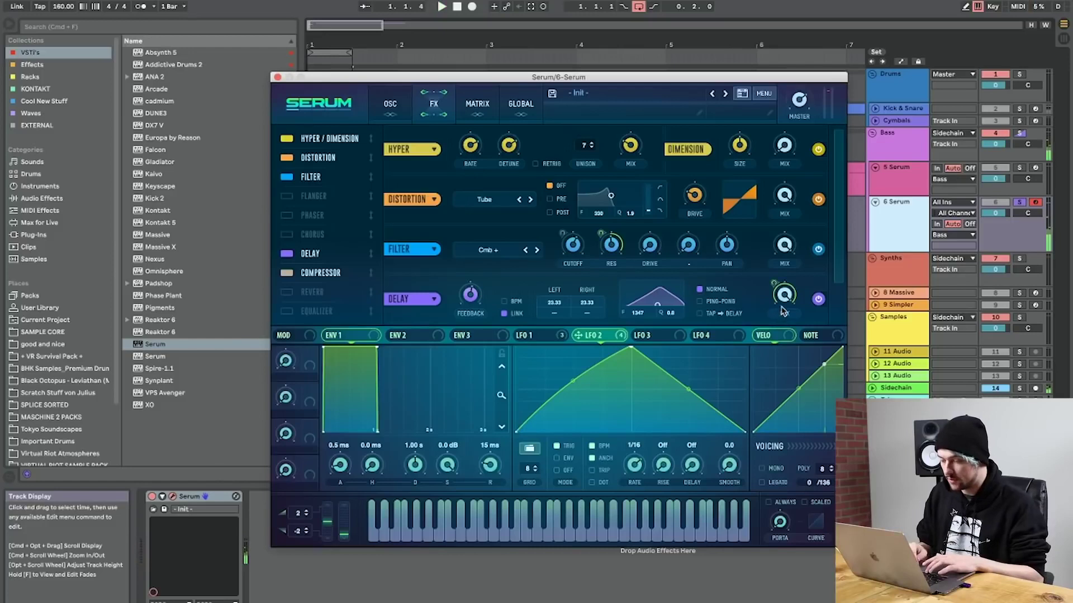
mouse_move(472, 301)
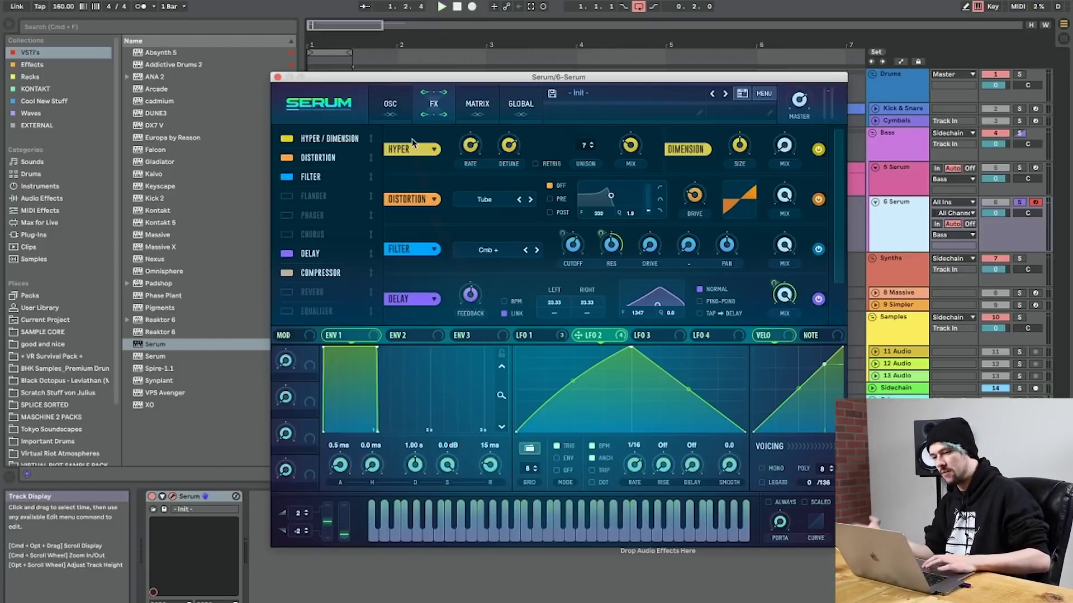
Return Serum to its oscillator page, close its editor, and display the Racks collection in the browser.
click(390, 104)
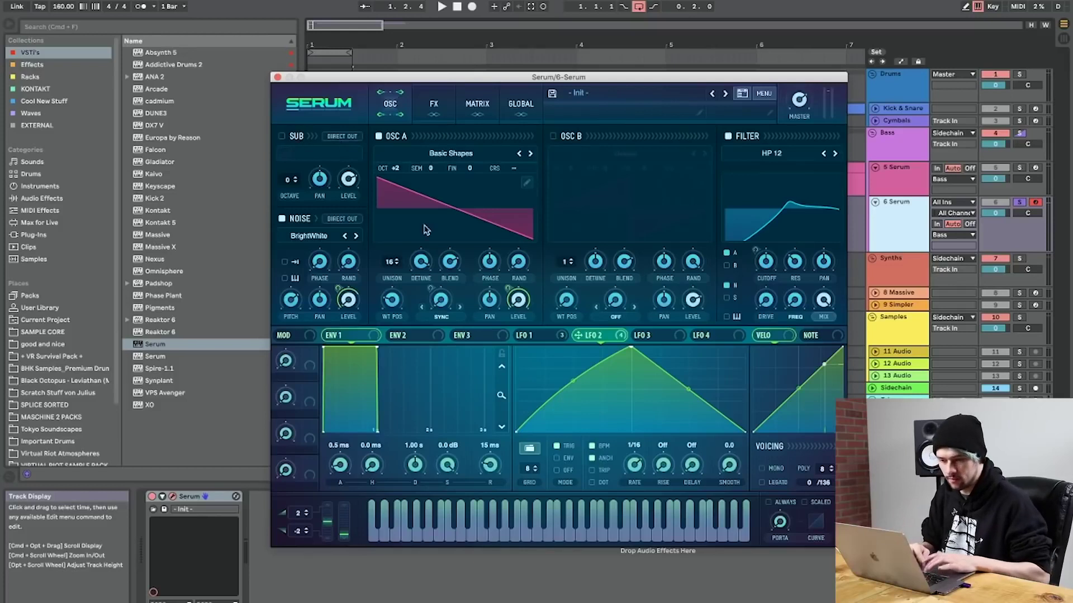
click(277, 77)
click(50, 200)
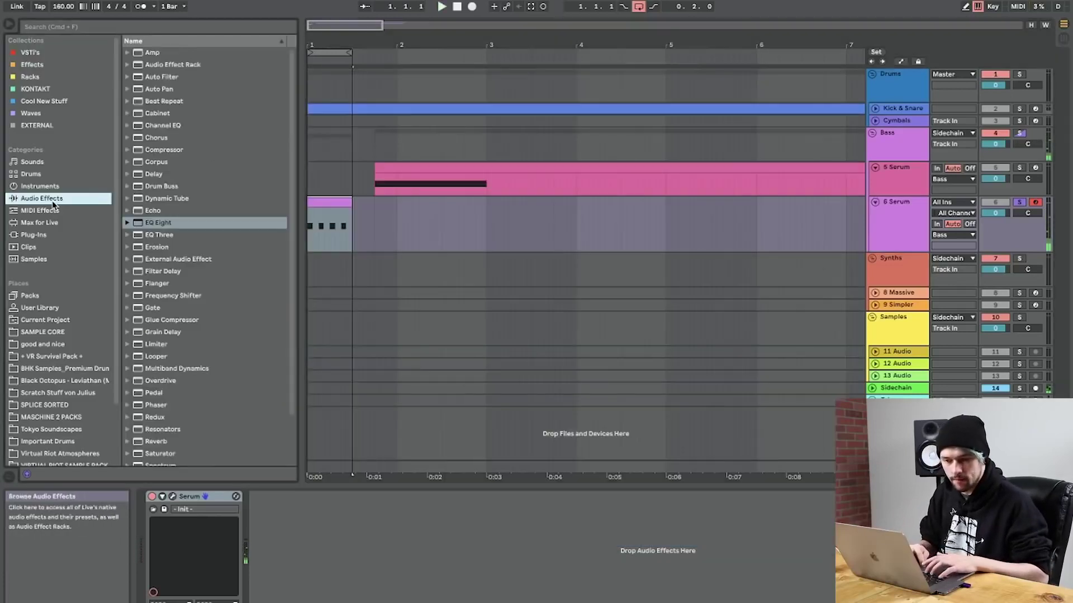
click(42, 66)
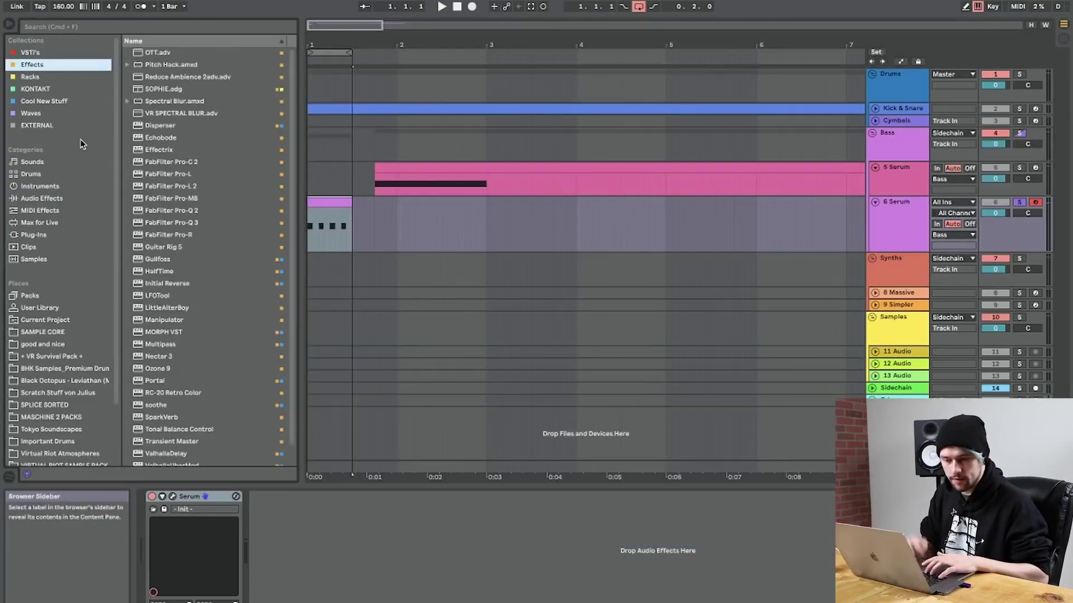
click(34, 76)
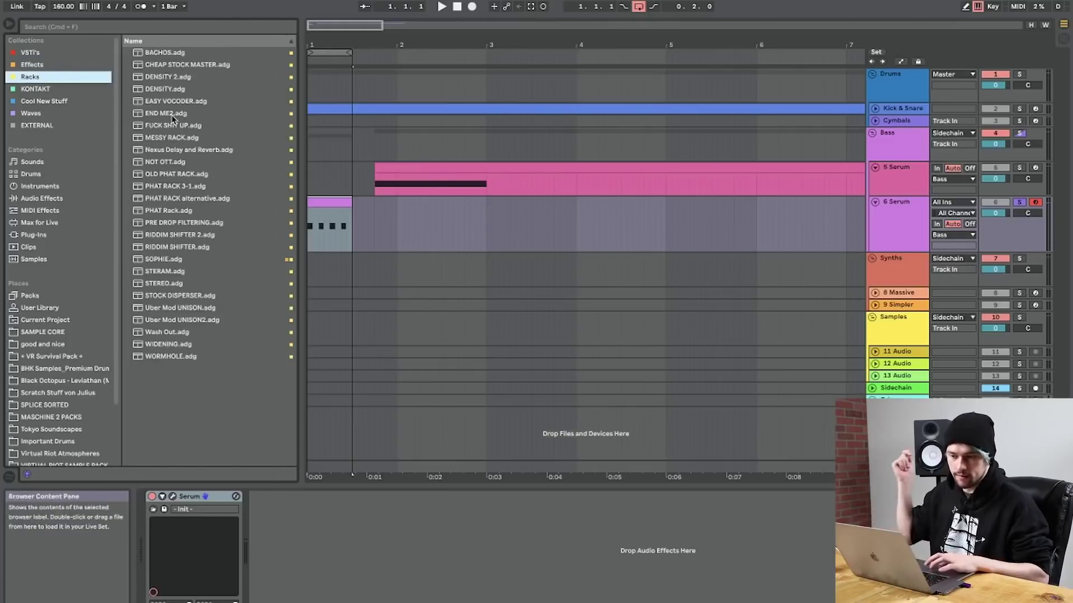
Try PHAT RACK 3-1.adg on track 6 Serum, close its plug-in windows, and remove the rack.
click(179, 185)
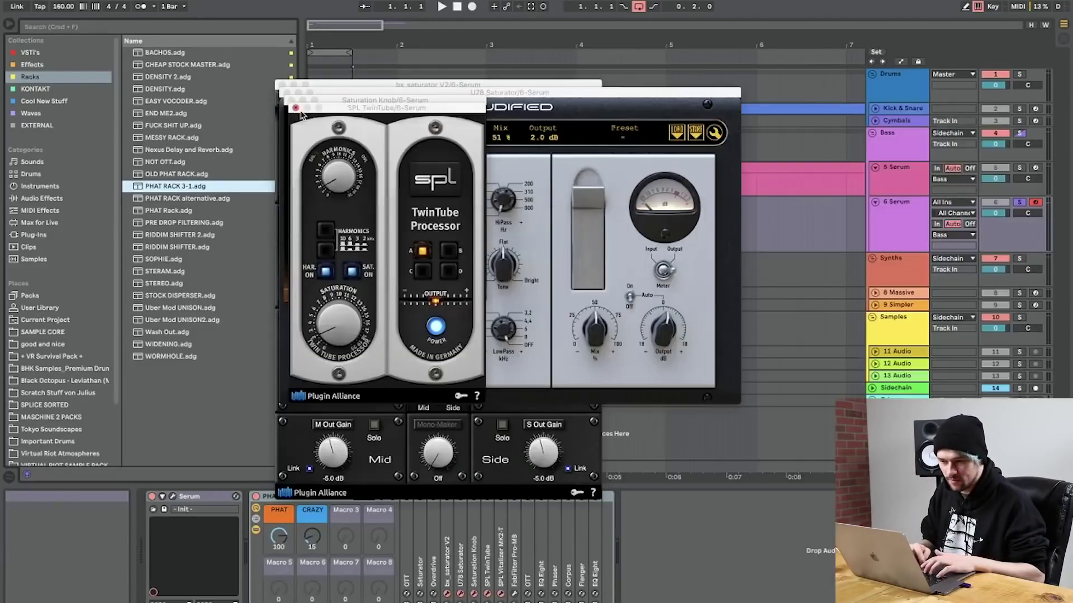
click(296, 108)
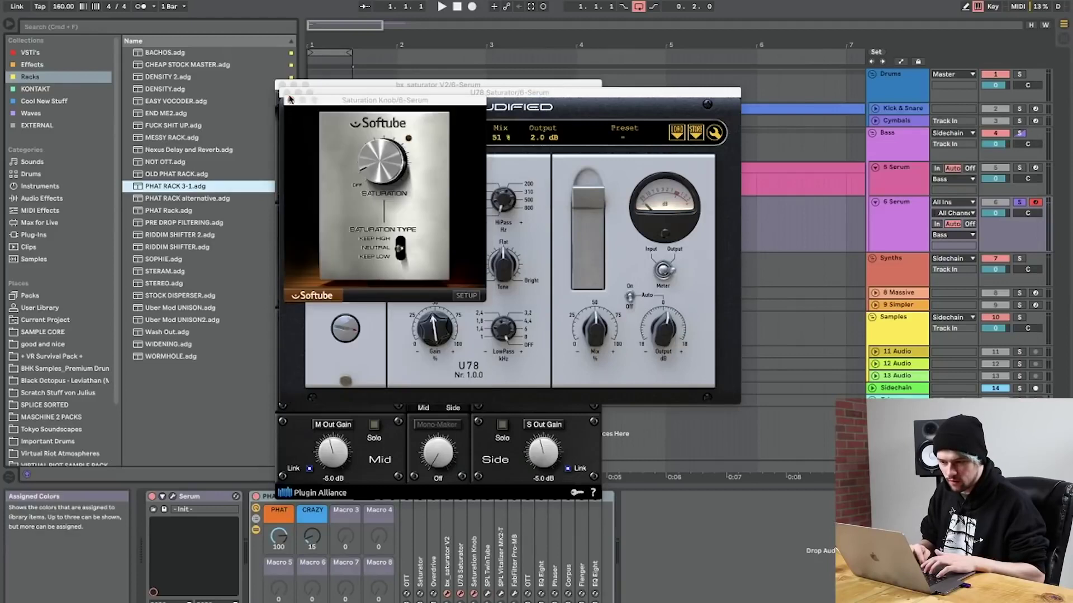
click(289, 99)
click(285, 92)
click(280, 84)
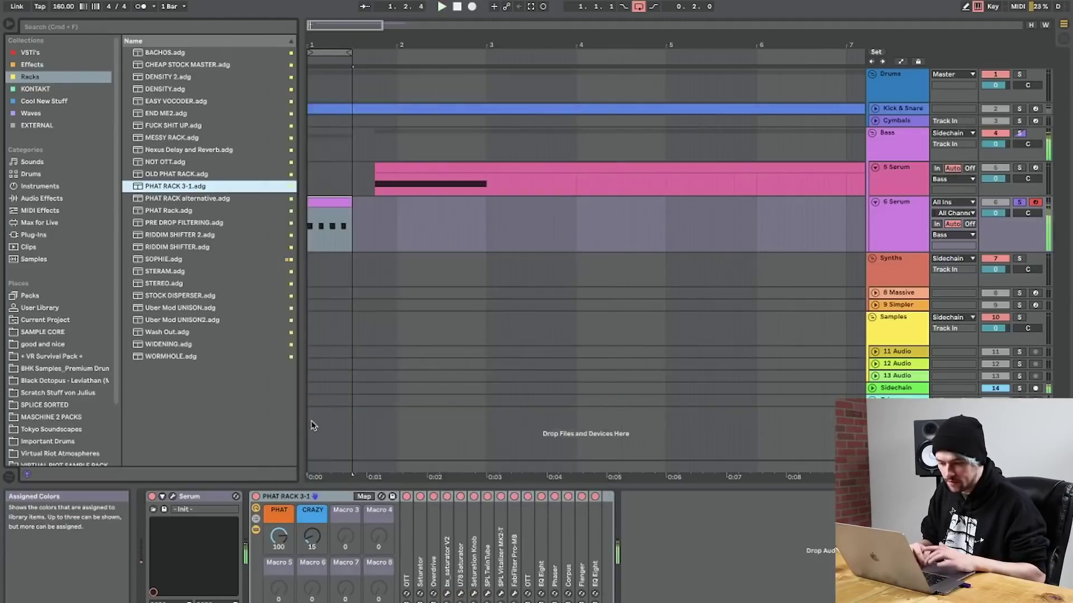
click(316, 495)
key(Delete)
Load OLD PHAT RACK.adg after Serum on track 6 and close the plug-in windows that open with it.
key(Up)
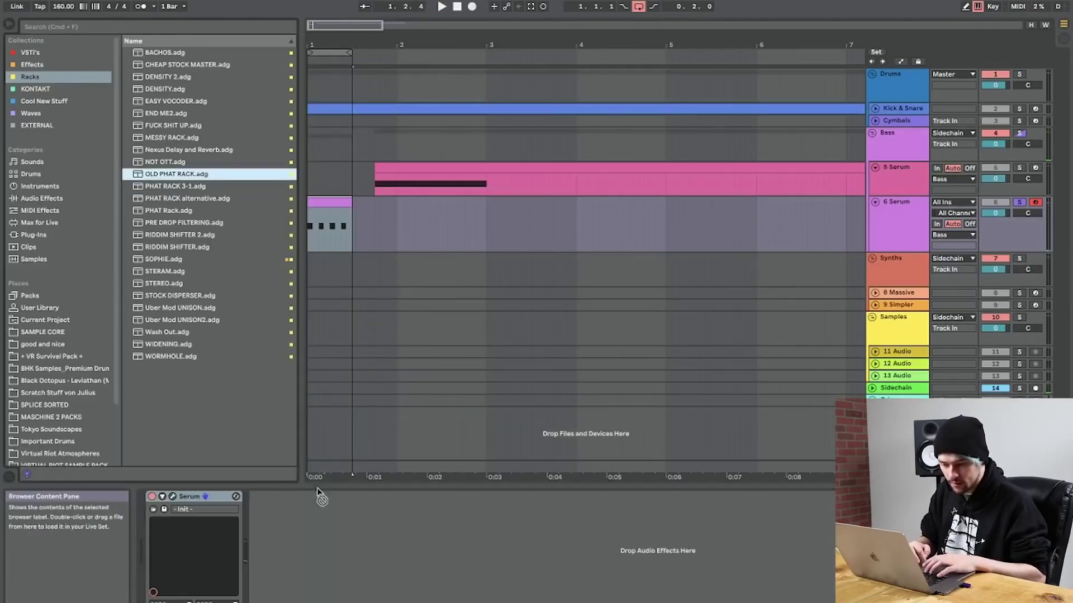
key(Return)
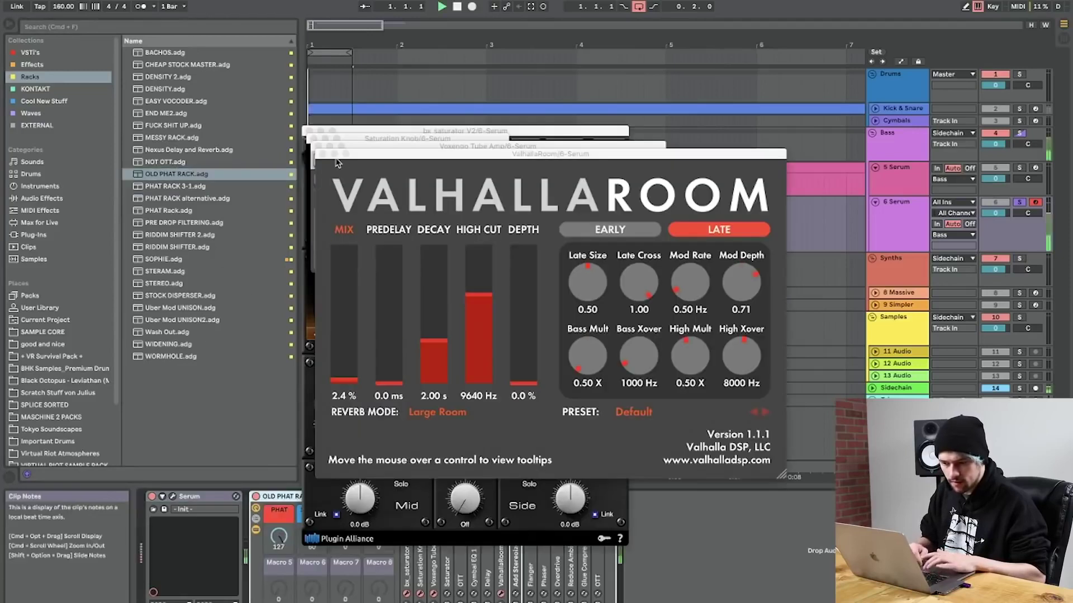
key(space)
click(313, 139)
click(309, 131)
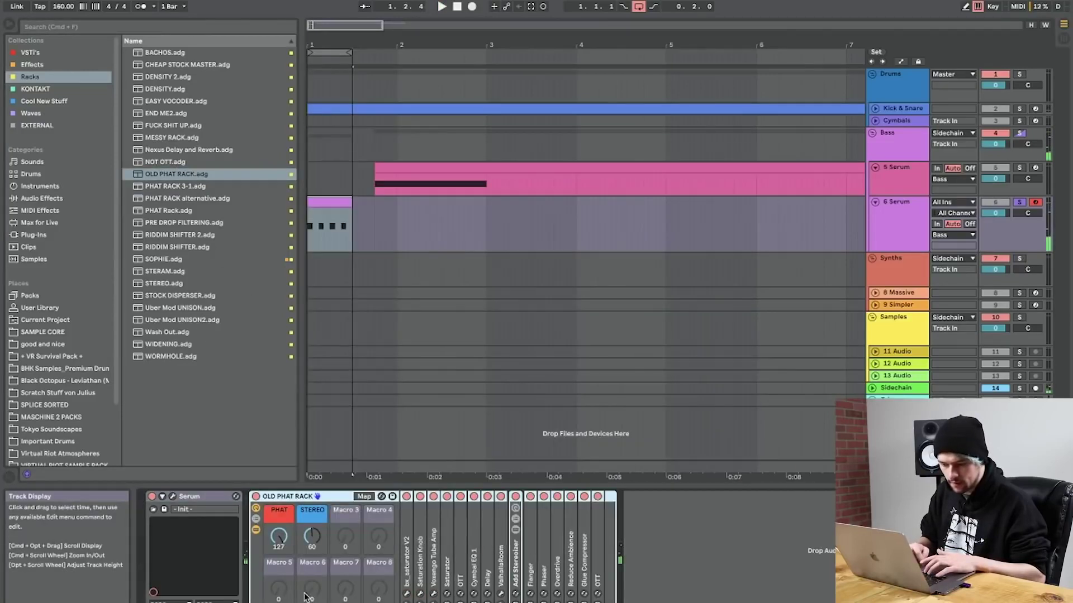
Reopen Serum, audition it, raise the distortion drive, and set LFO 1's modulation of the filter effect's cutoff to 8.
click(173, 497)
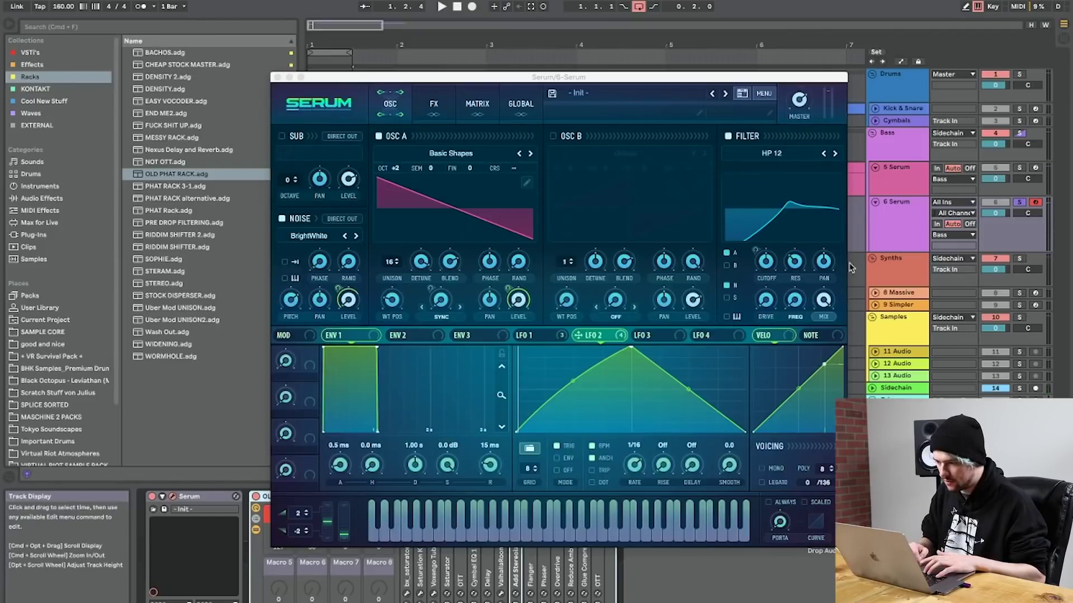
key(space)
key(space)
click(433, 102)
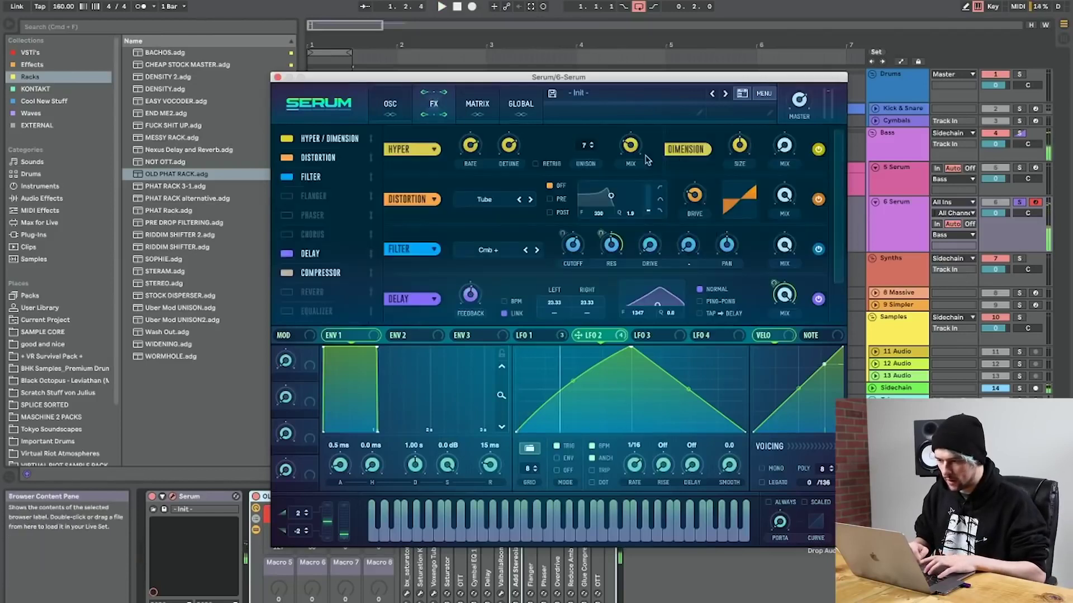
drag(690, 202, 690, 184)
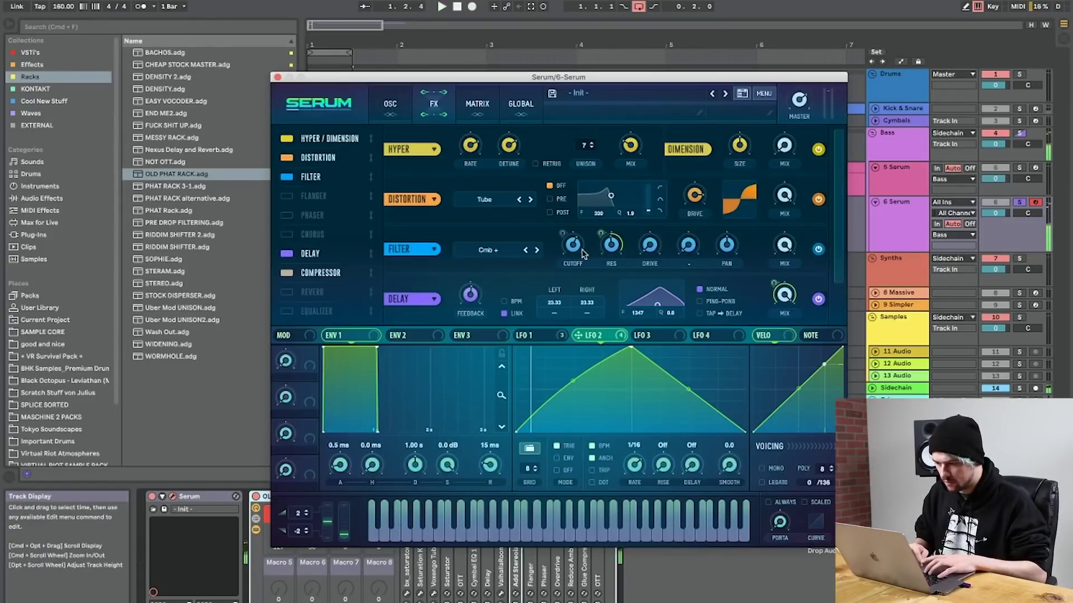
drag(519, 335, 563, 249)
key(space)
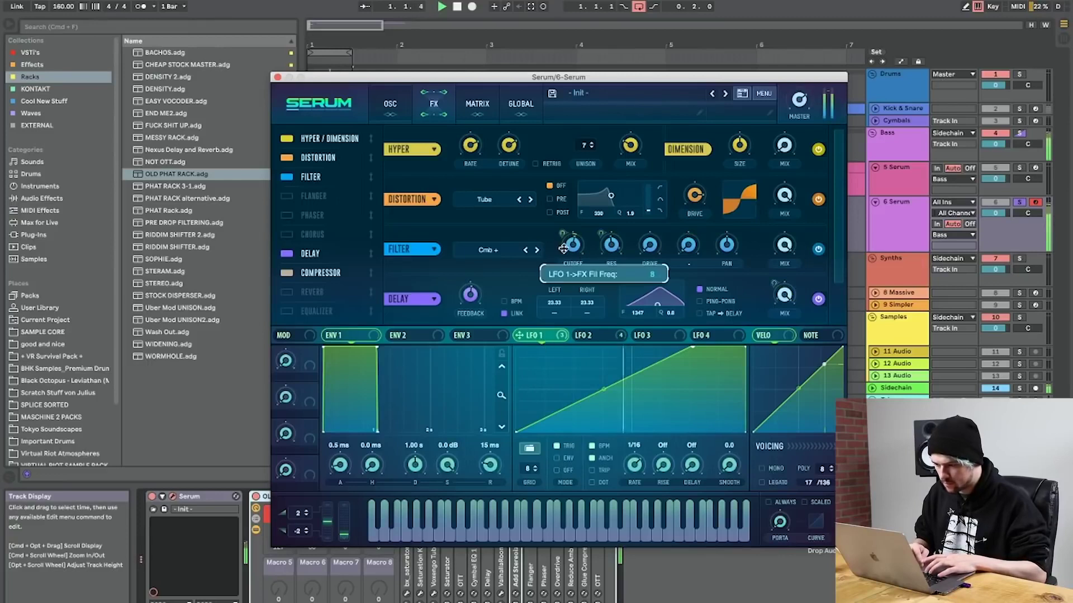
Switch the filter effect's type to Combs, audition it, and bring LFO 2 into view.
click(488, 250)
mouse_move(506, 300)
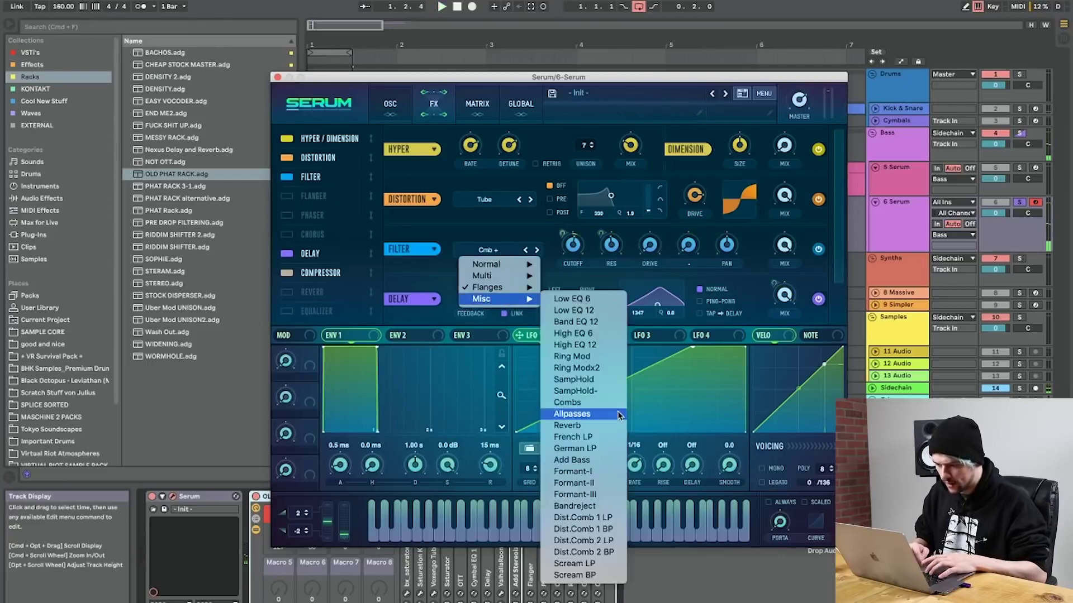
click(590, 403)
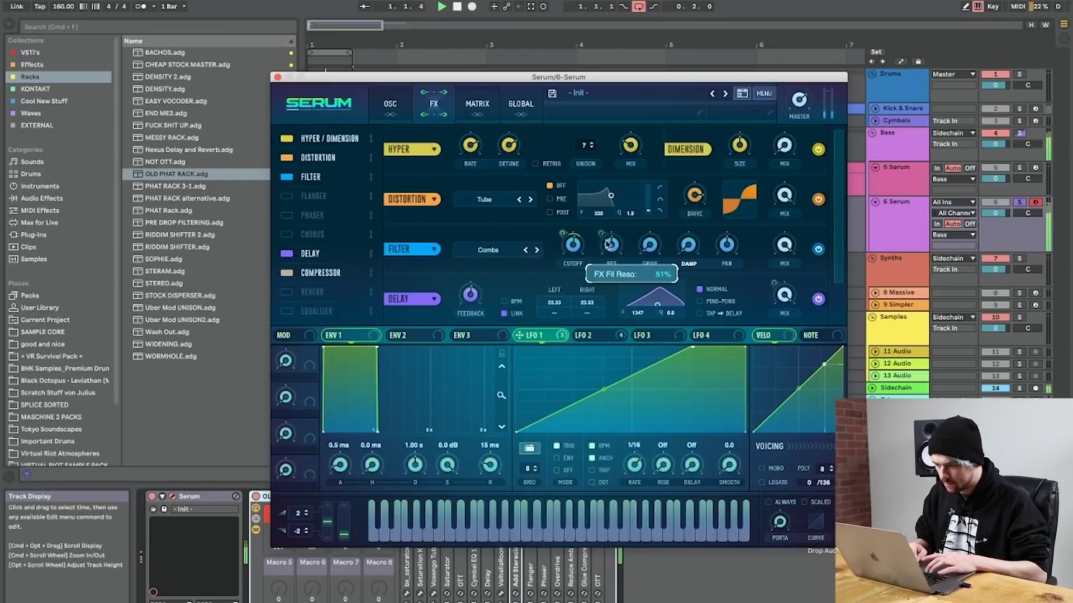
click(594, 338)
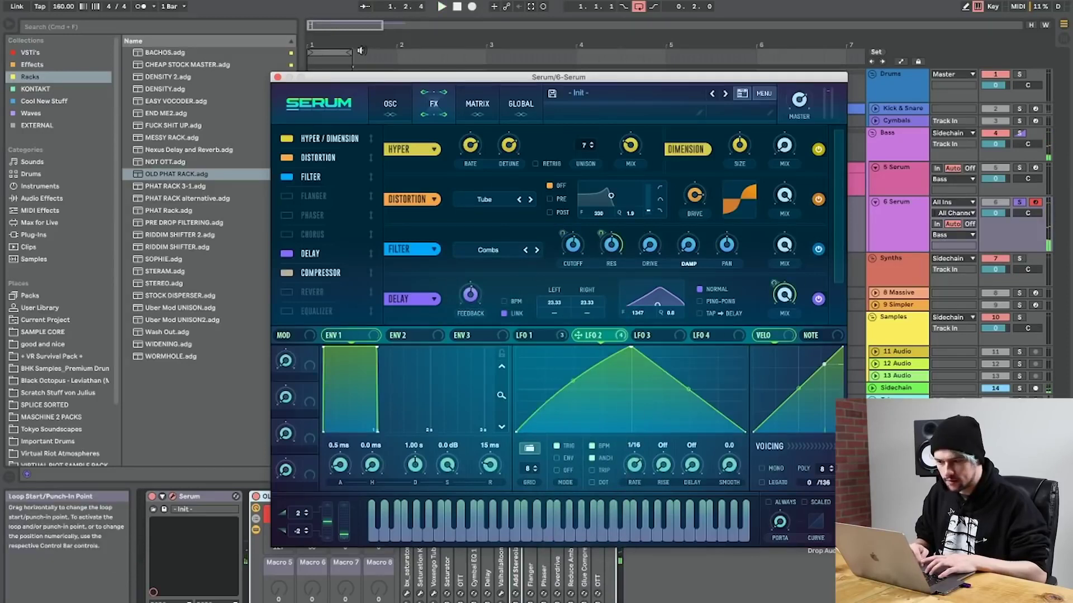
Close Serum, insert a new audio track below Cymbals in the Drums group, and route its output to Sidechain.
click(277, 77)
drag(308, 39, 308, 43)
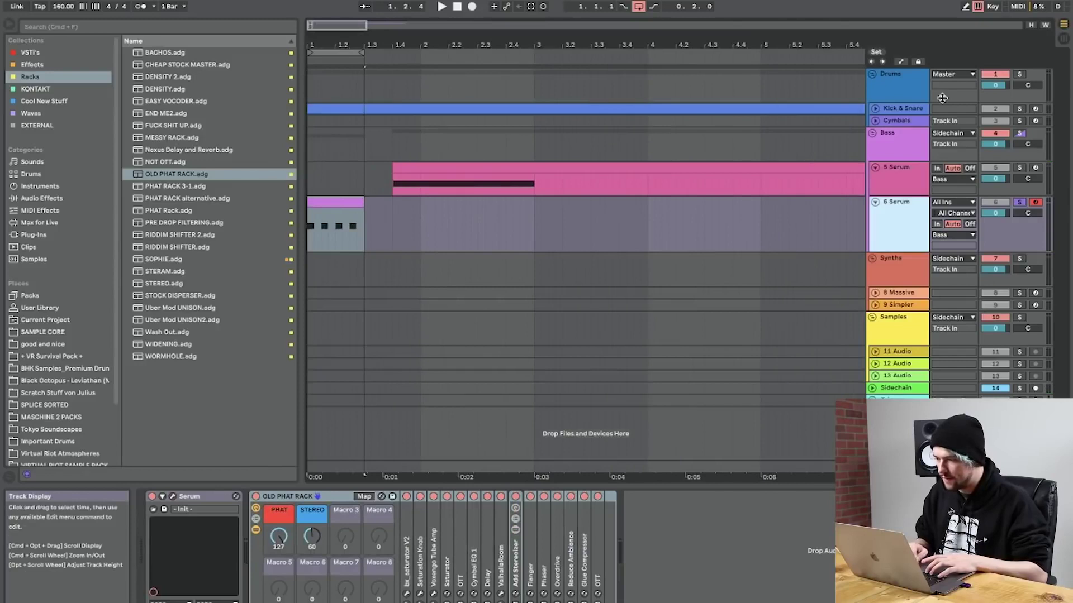
click(897, 121)
key(super+t)
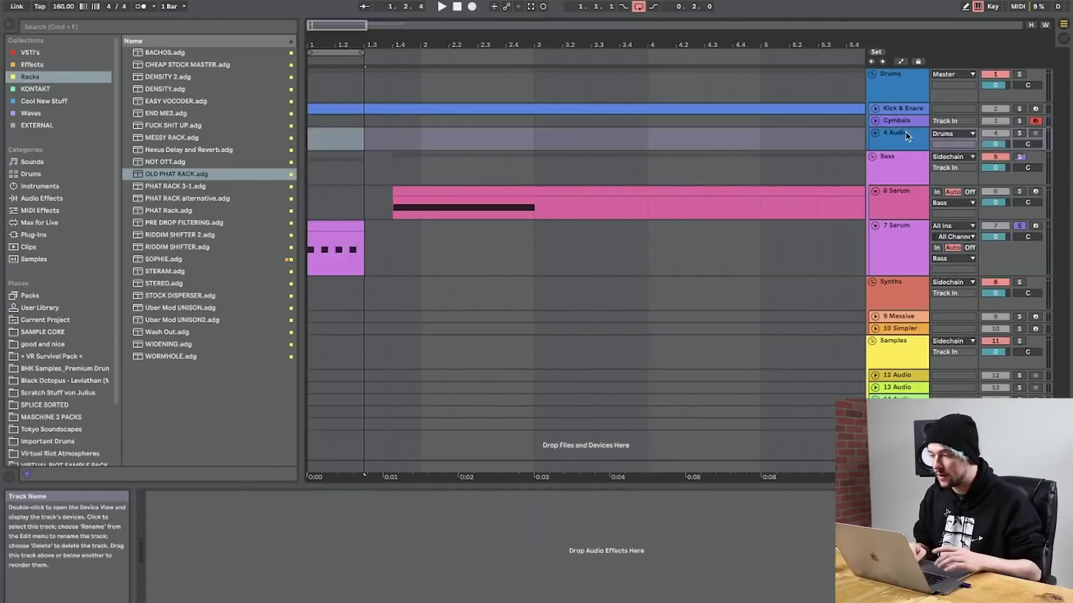
click(953, 133)
click(952, 224)
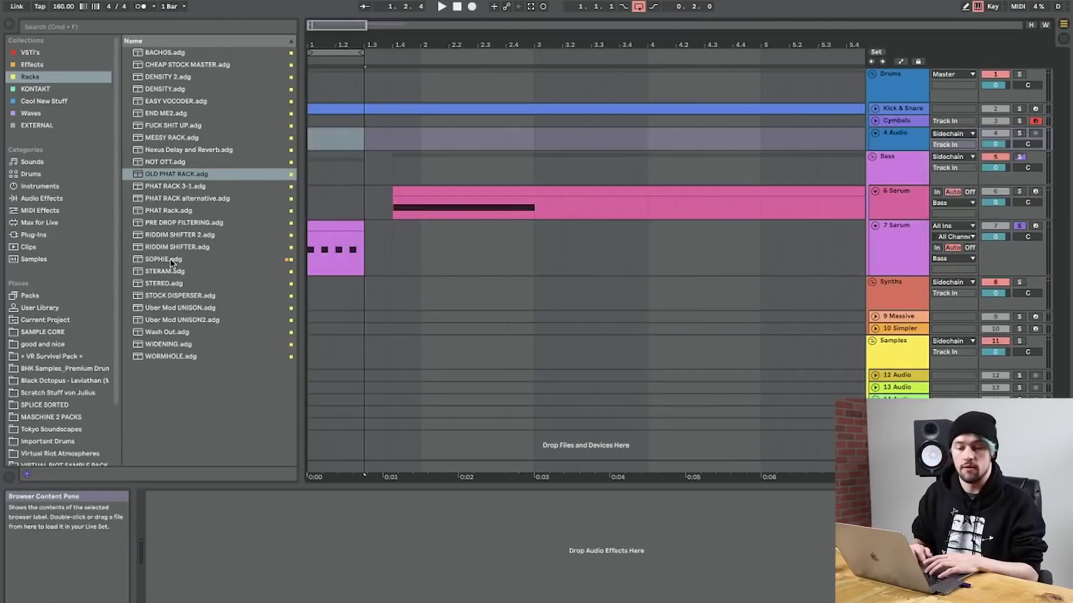
Browse the VR NEW SAMPLES folder and expand DRUM KIT and its Spicy Riddim Drums Vol. 1 subfolder.
scroll(43, 342, down, 3)
click(43, 338)
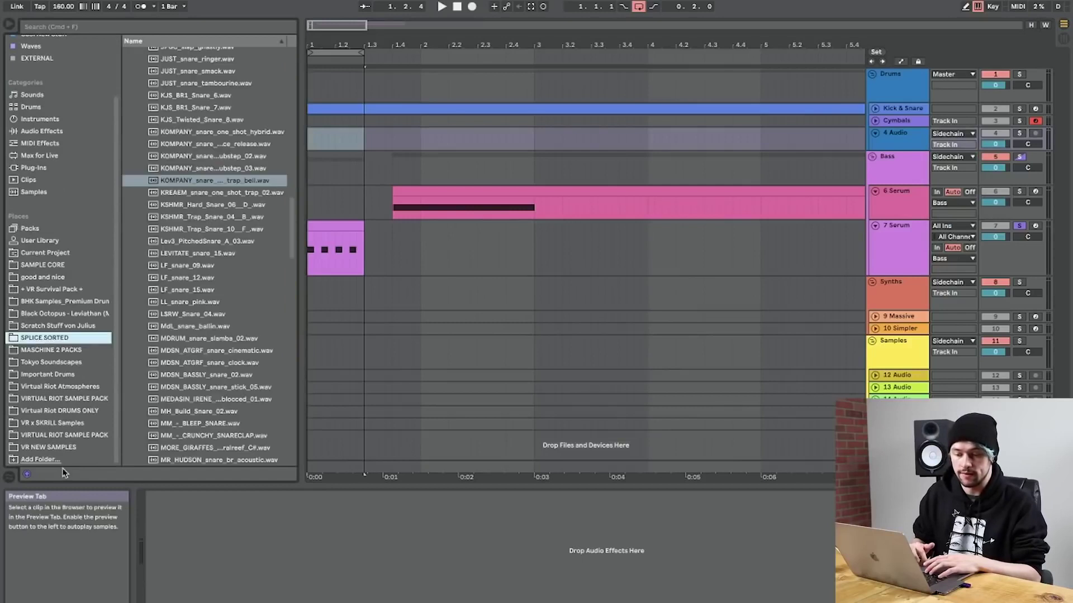
click(58, 448)
click(148, 173)
key(Up)
key(Up)
key(Right)
key(Down)
key(Down)
key(Right)
Increase the height of the 4 Audio track in the arrangement.
click(890, 166)
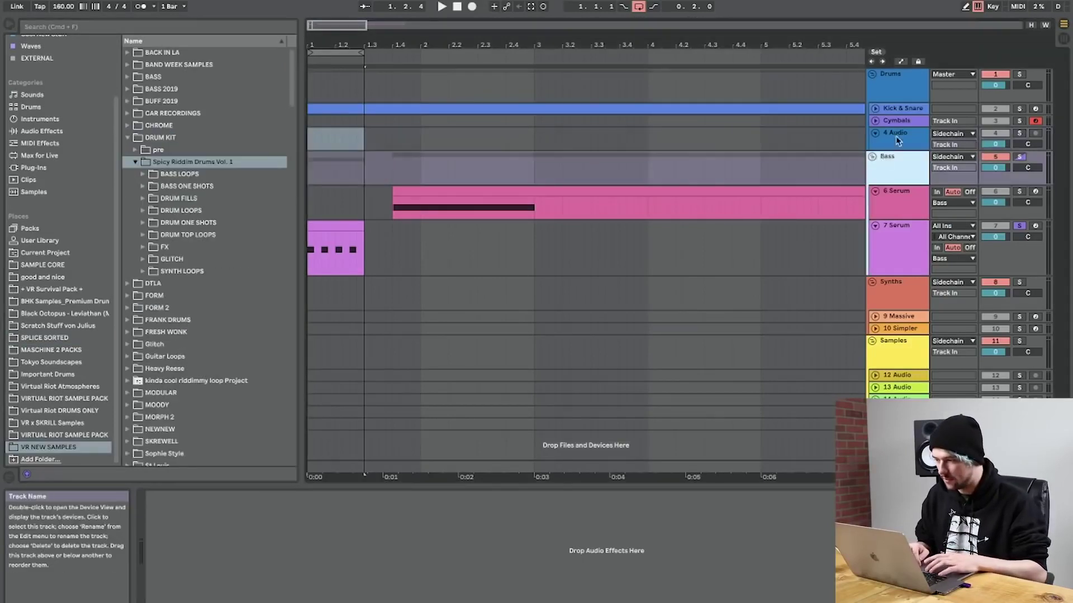
click(895, 144)
drag(896, 150, 895, 183)
Expand the DRUM FILLS folder inside Spicy Riddim Drums Vol. 1.
key(Down)
key(Down)
key(Down)
key(Down)
key(Down)
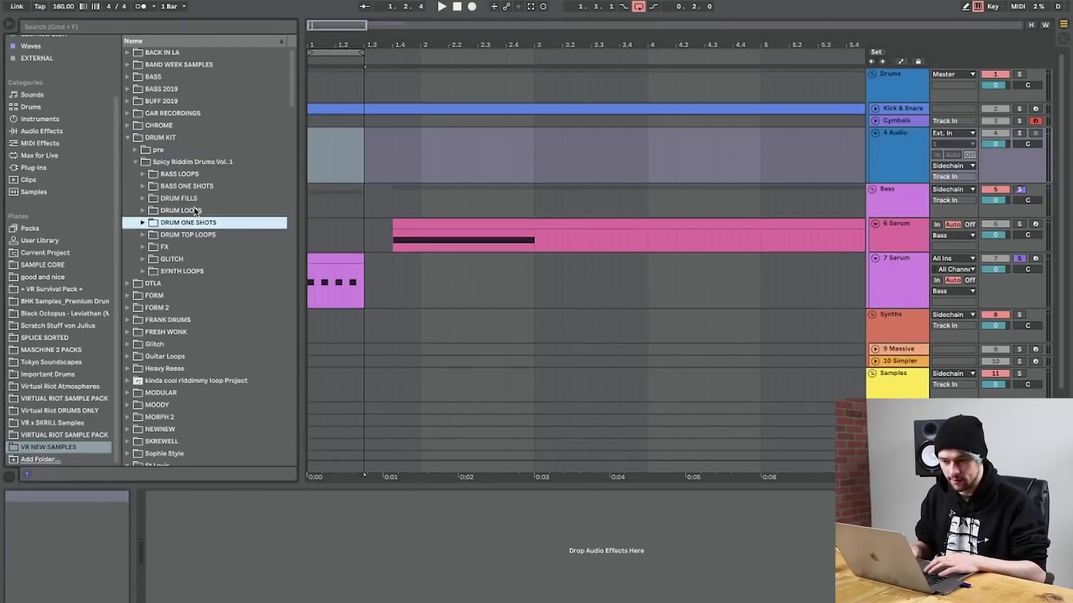
key(Up)
key(Up)
key(Right)
Look through the drum fills and place 150_1bar_CarefullyCrafted.wav on the 4 Audio track at 1.3.3.
scroll(236, 297, down, 2)
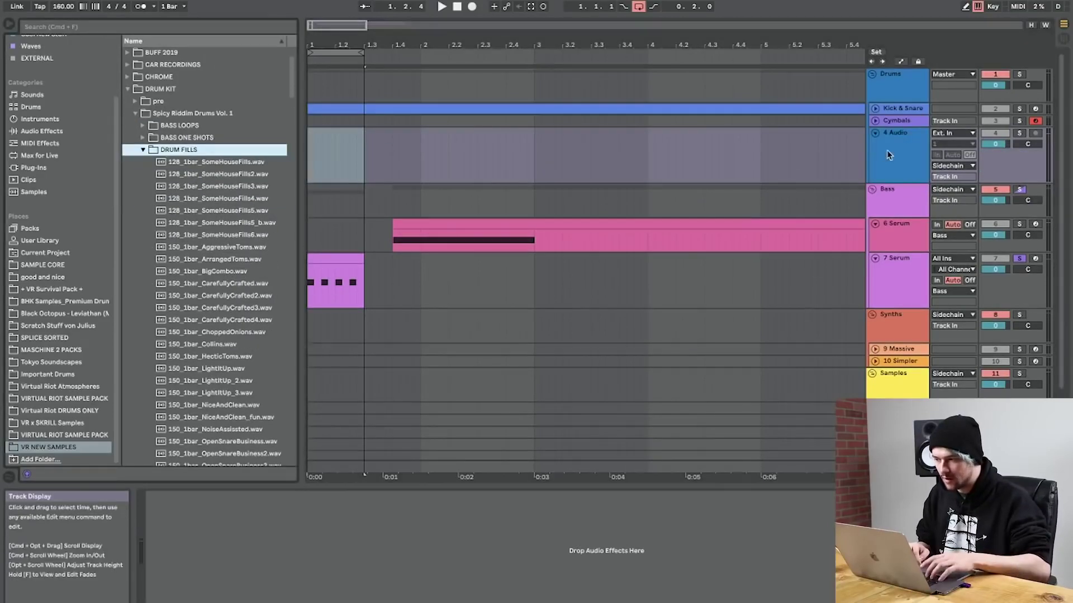
scroll(263, 323, down, 3)
scroll(262, 323, up, 5)
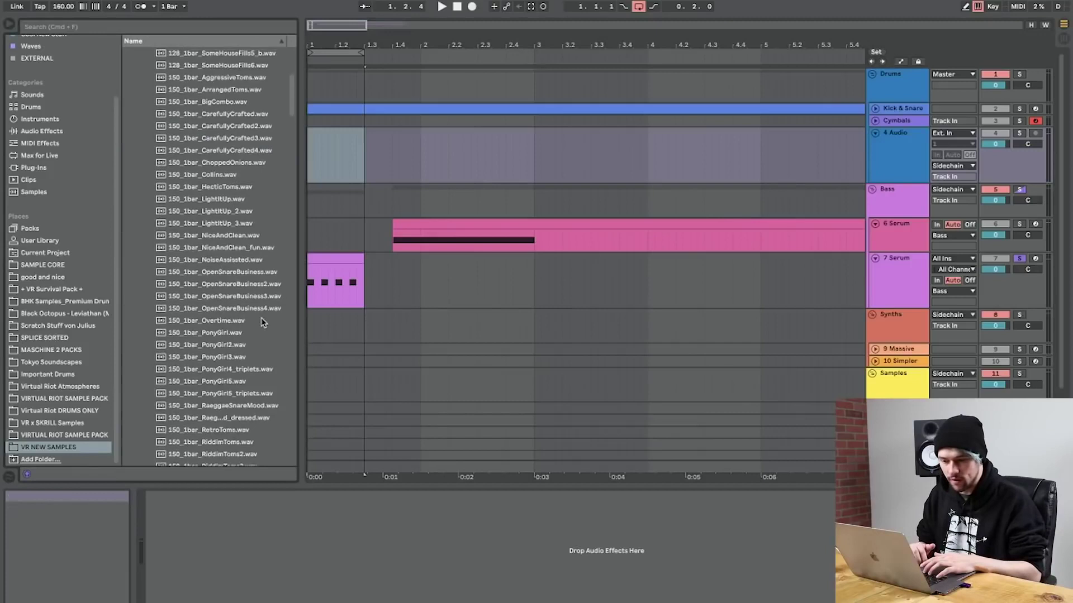
click(248, 170)
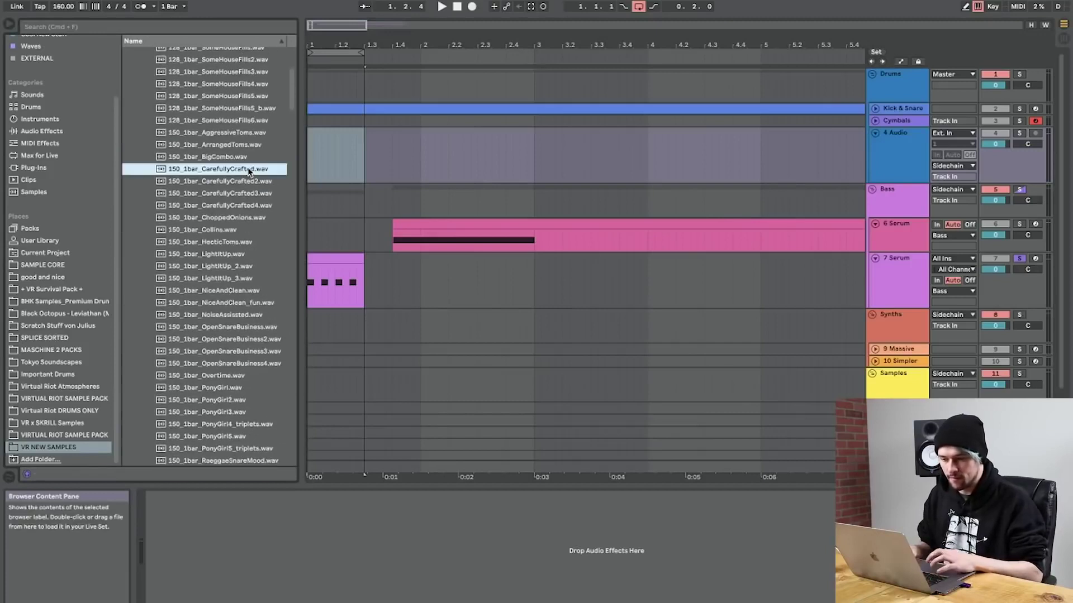
drag(248, 170, 382, 163)
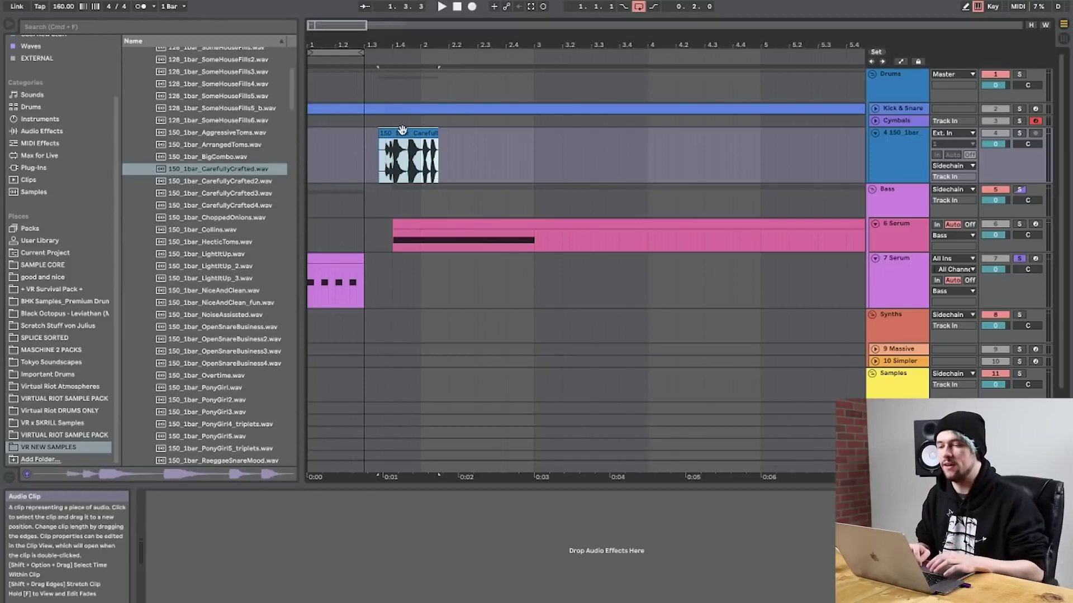
Open the drum fill clip's sample settings, turn on Warp, and set its warp mode to Re-Pitch.
double_click(381, 163)
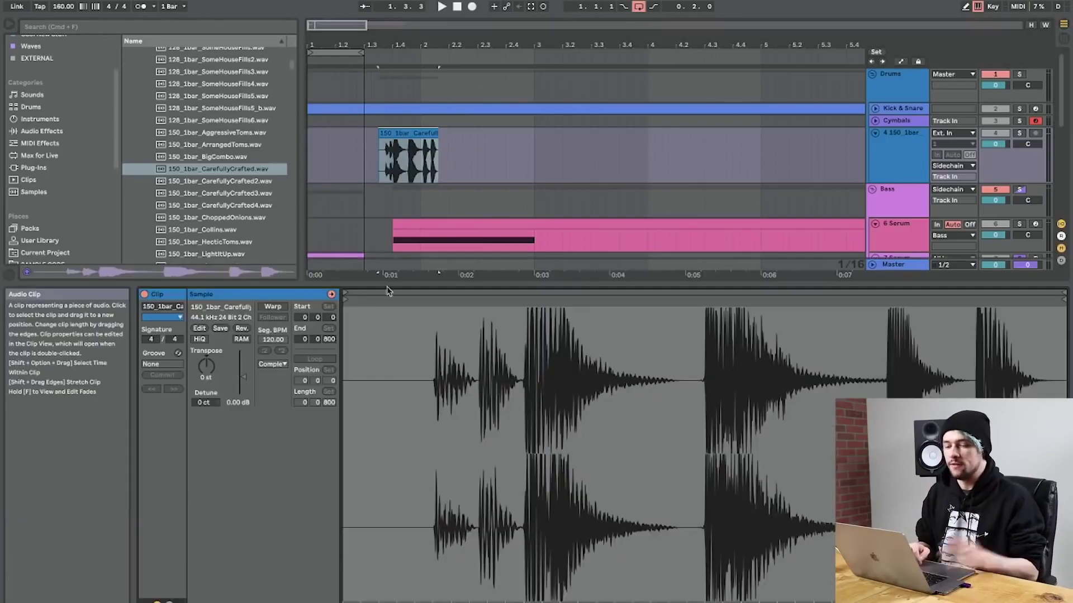
click(279, 309)
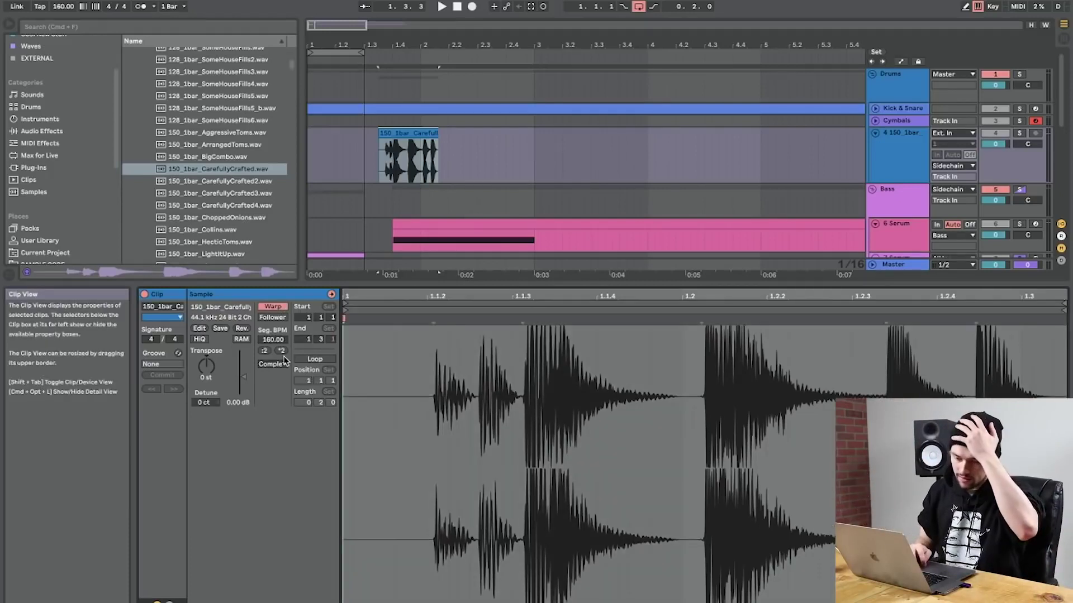
click(284, 364)
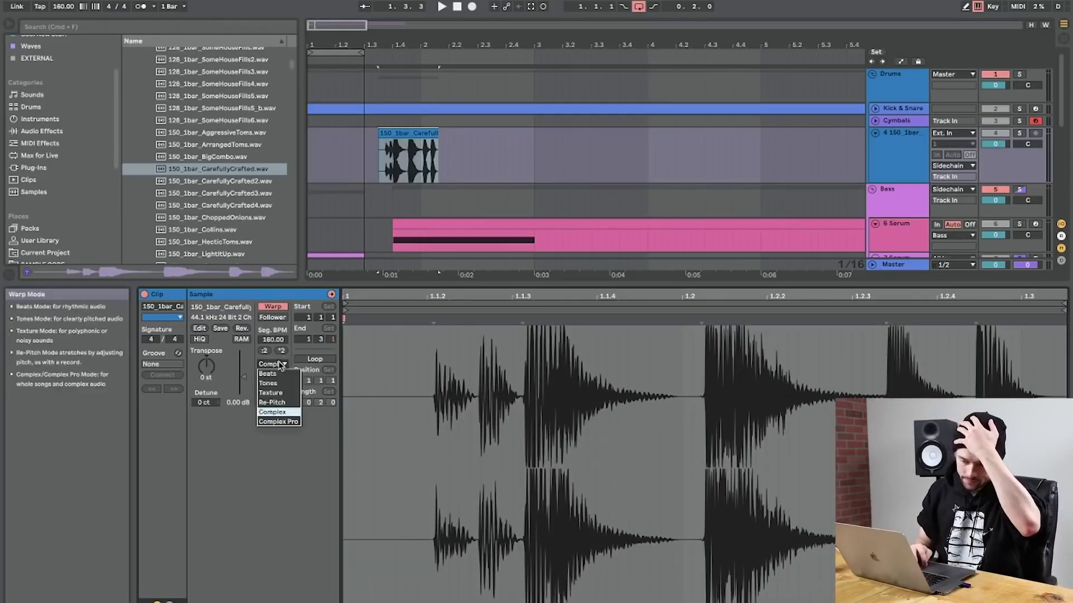
click(286, 402)
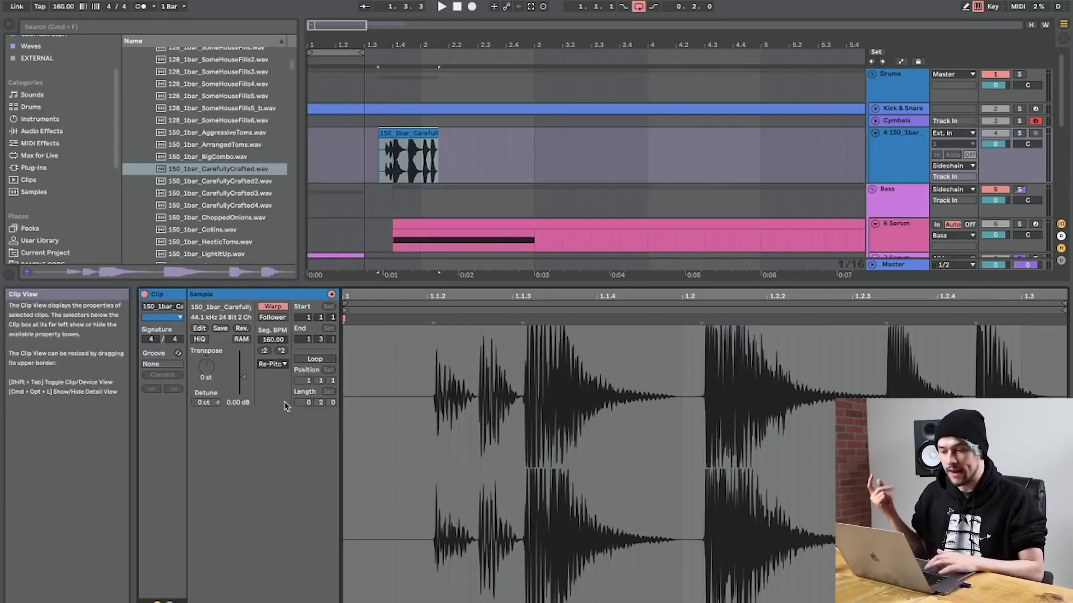
Solo the drum fill track to hear the clip alone and review the available warp modes.
click(1019, 133)
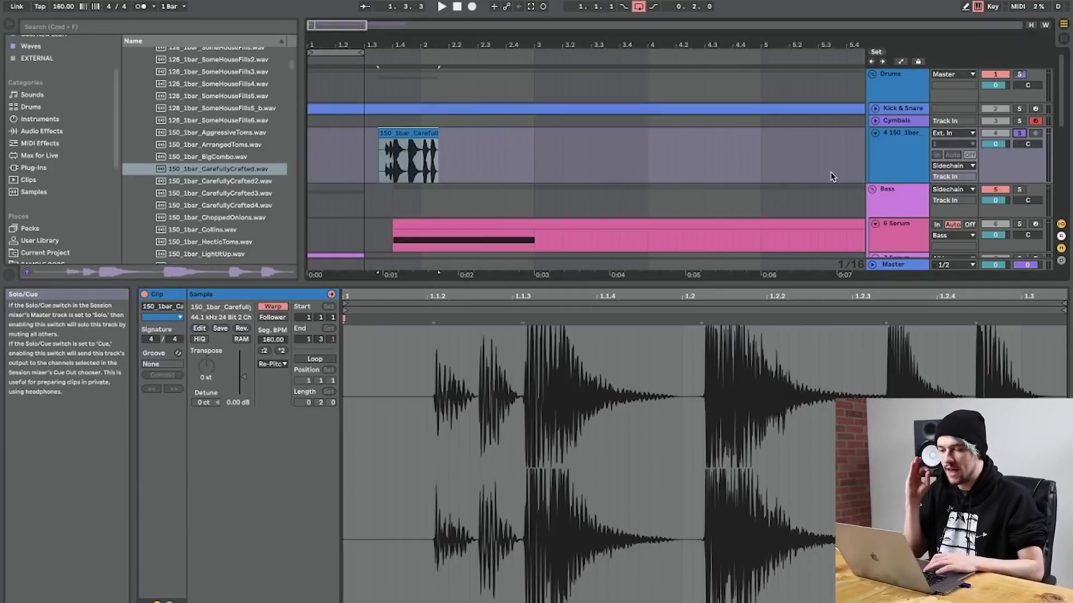
key(space)
click(273, 365)
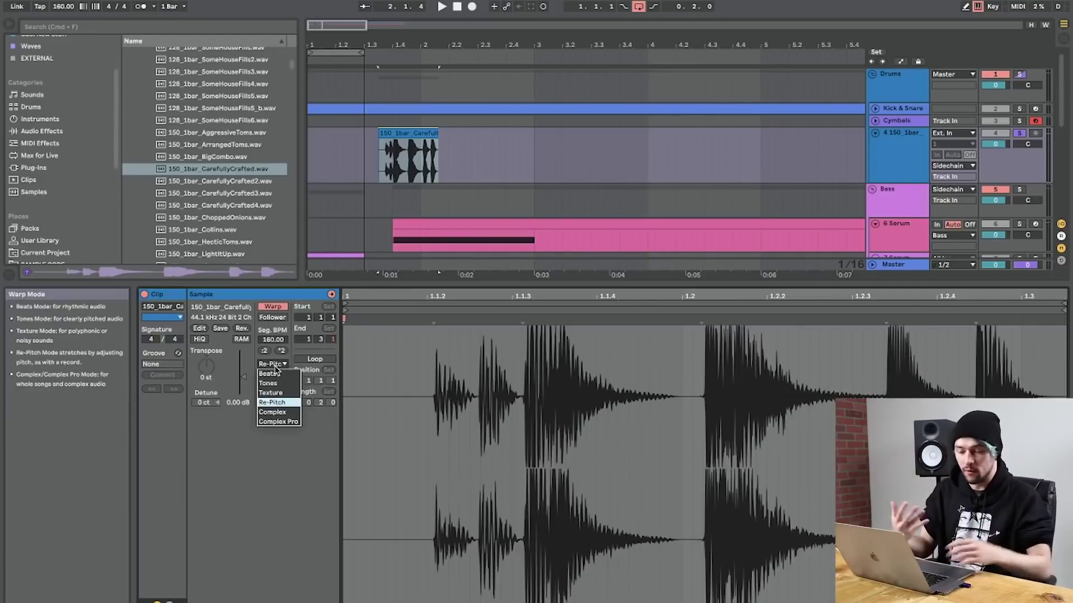
click(295, 464)
Move the drum fill clip on the 4 Audio track so that it starts at 1.2.
click(420, 135)
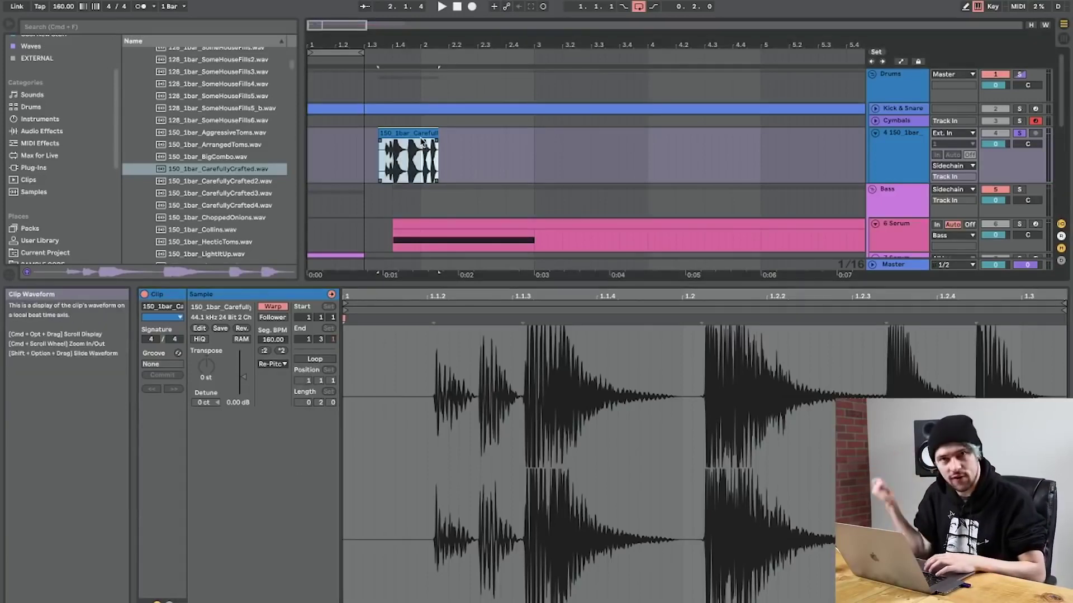
mouse_move(320, 53)
mouse_down()
mouse_move(367, 66)
mouse_move(324, 56)
mouse_up()
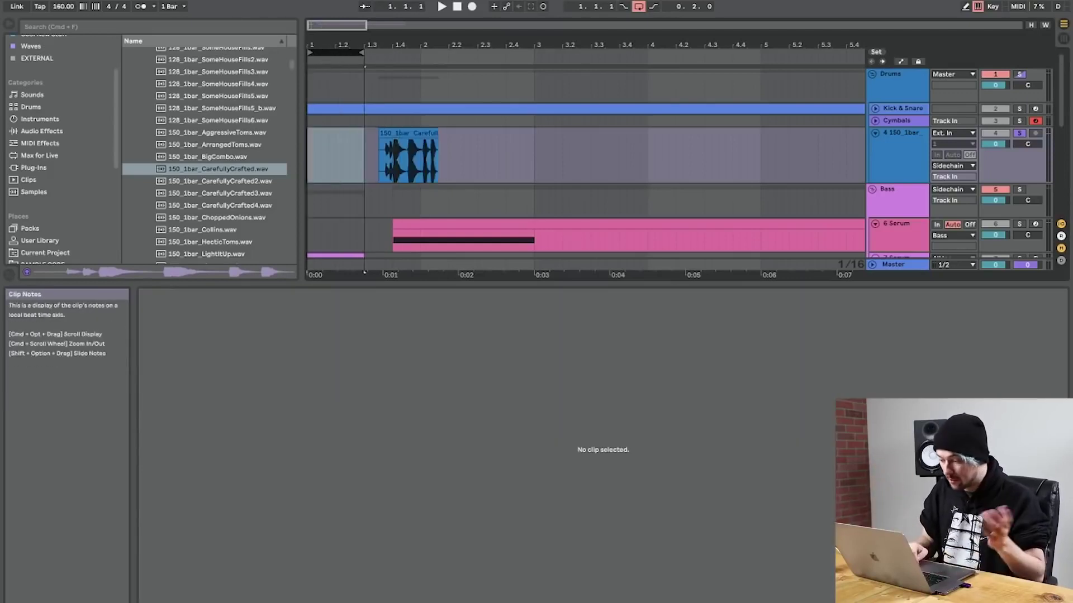
key(shift+Tab)
drag(311, 45, 311, 70)
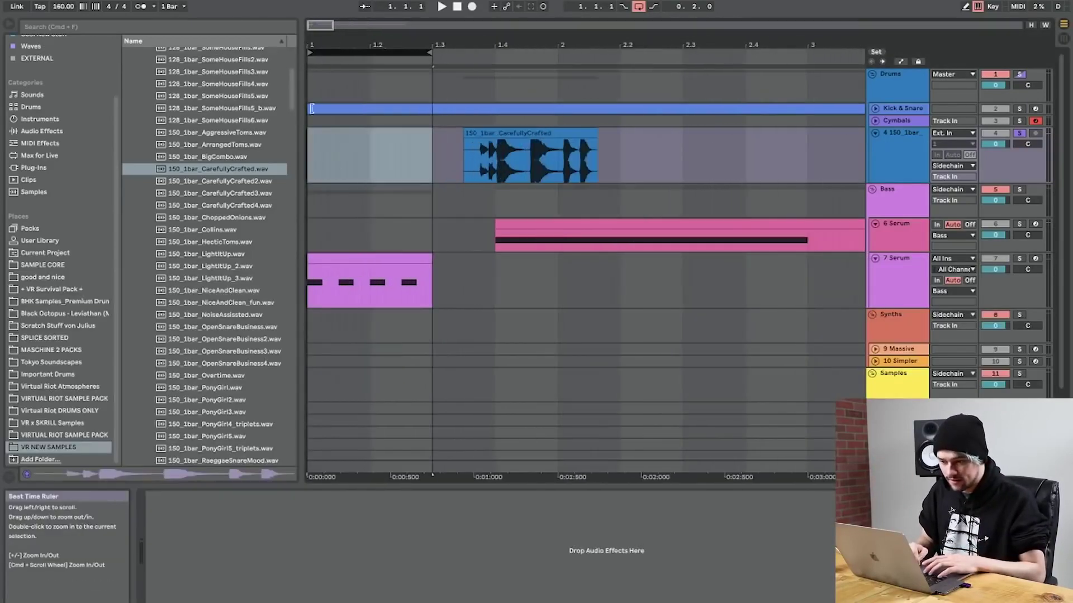
click(312, 154)
drag(513, 134, 422, 137)
Turn off arrangement looping and play the soloed drum fill from the start before ending its track's solo.
click(640, 8)
key(space)
key(space)
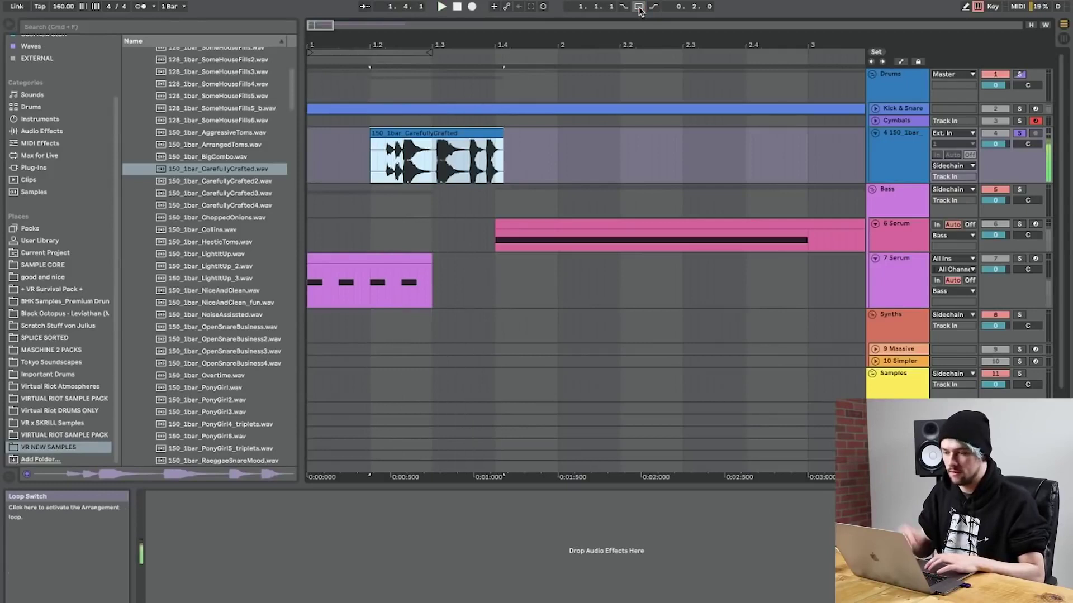
click(307, 146)
key(space)
key(space)
click(1019, 135)
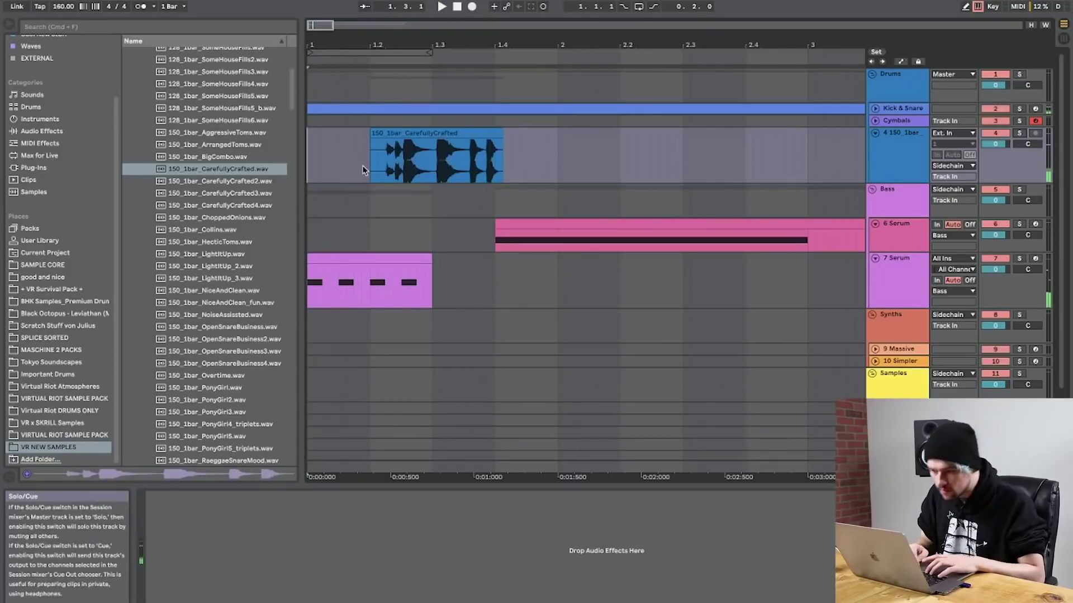
Set the drum fill clip's segment tempo to 150 BPM in its sample settings, checking it during playback.
click(449, 137)
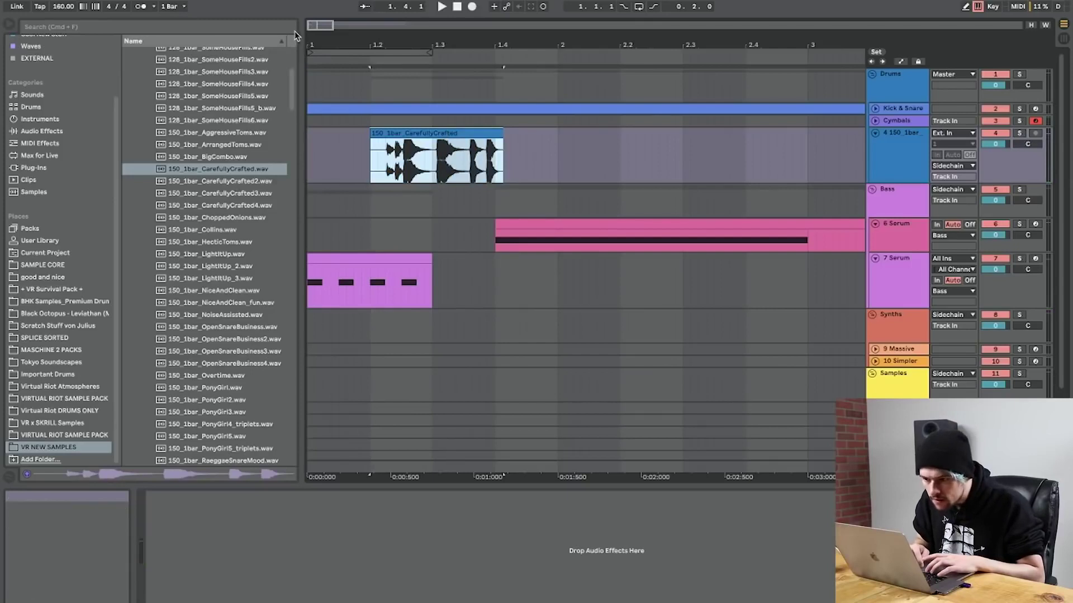
drag(312, 41, 312, 52)
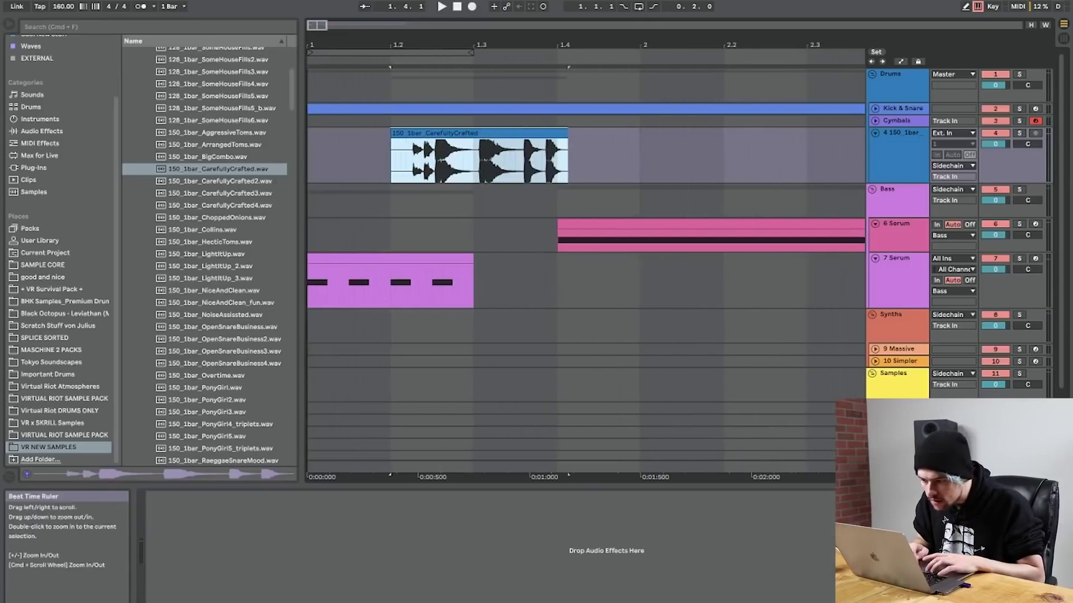
double_click(459, 132)
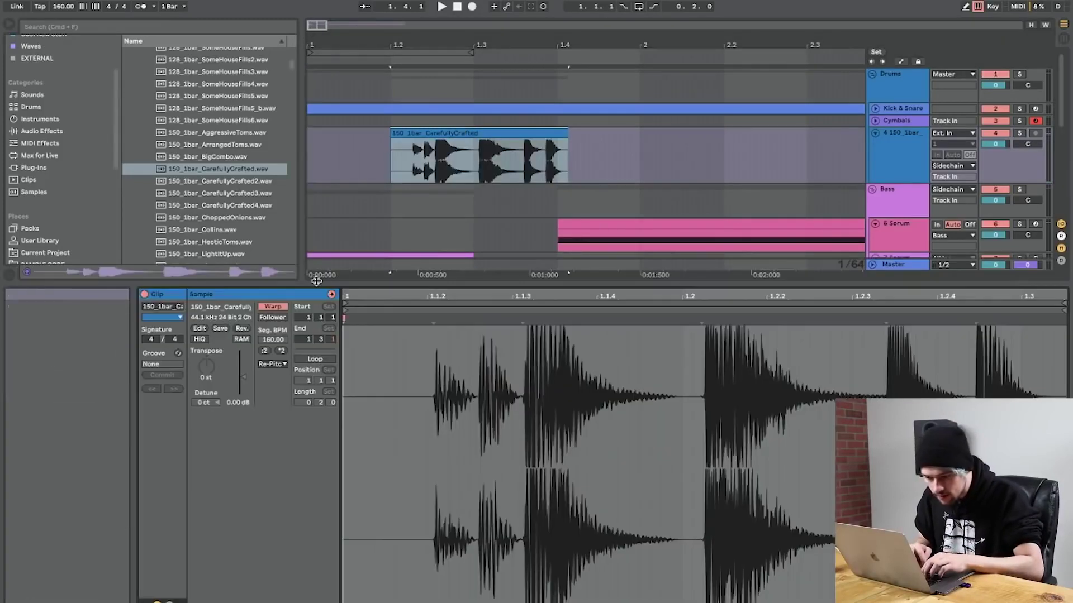
click(280, 352)
key(super+z)
drag(273, 341, 274, 355)
key(space)
key(Up)
key(Up)
key(Up)
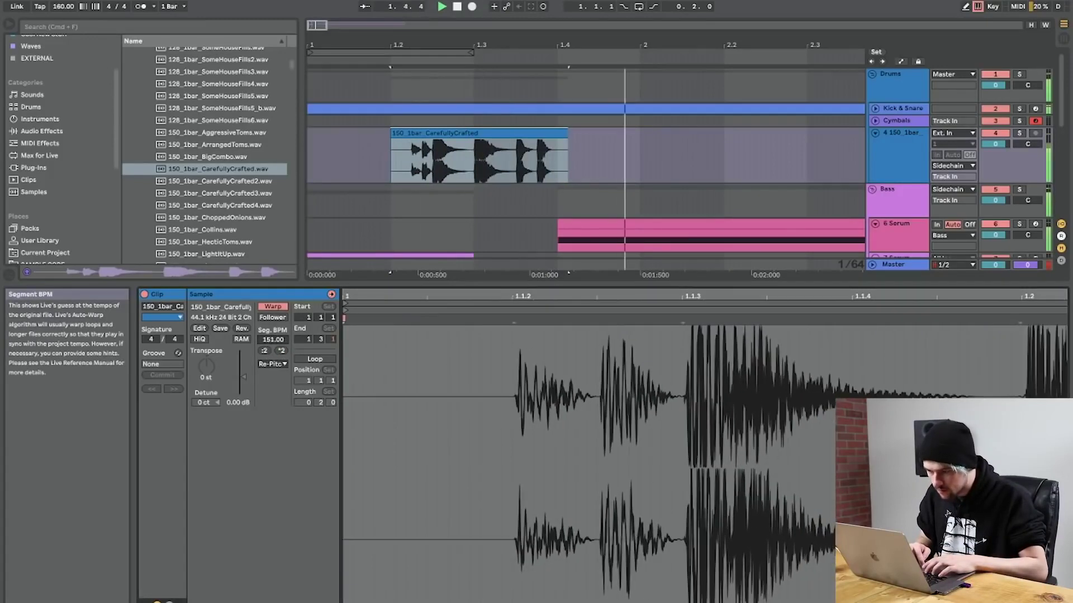
key(space)
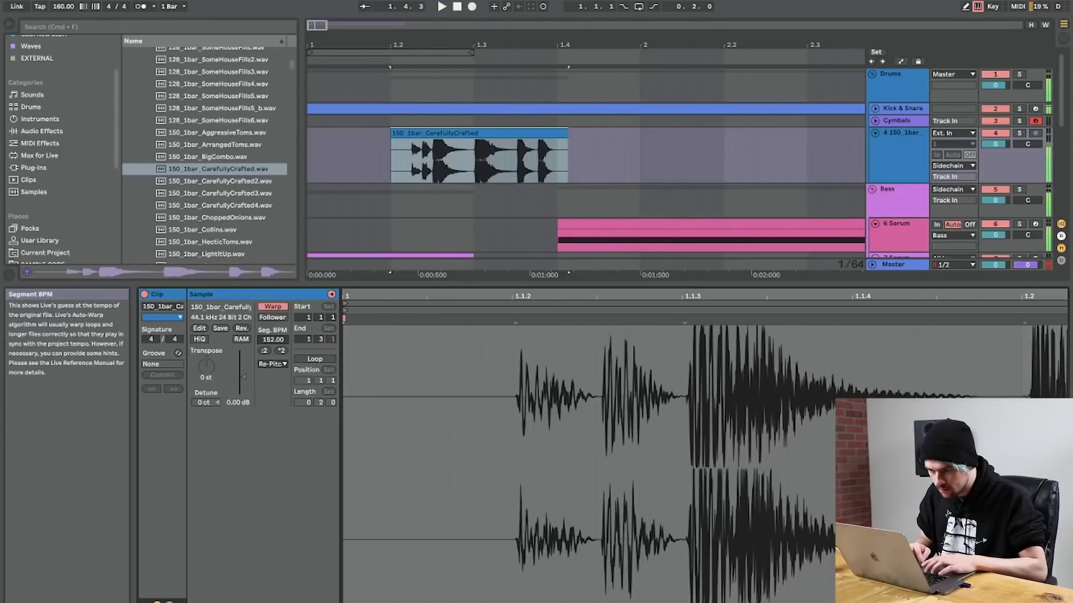
key(Down)
key(Down)
Choose the Re-Pitch warp mode for the drum fill clip, play it in context and close its clip view.
click(272, 364)
click(275, 403)
key(space)
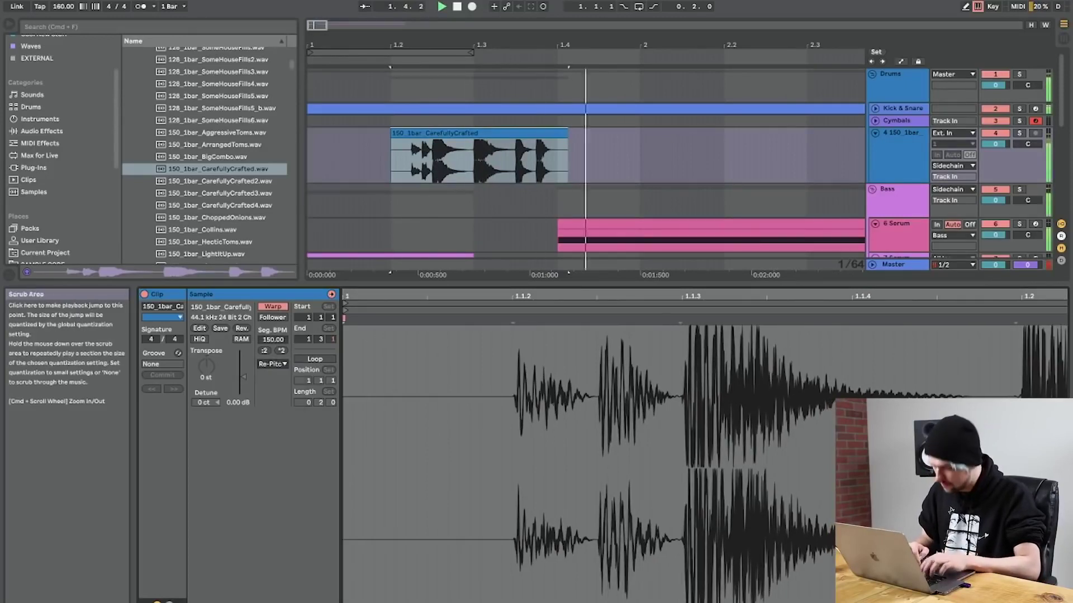
key(space)
key(shift+Tab)
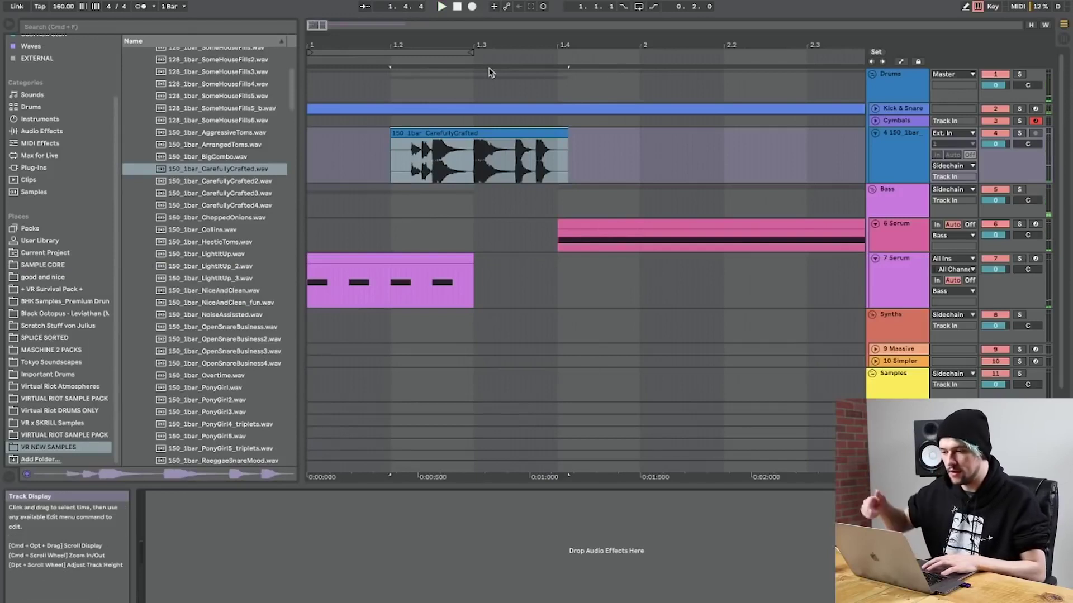
Shorten the 7 Serum MIDI clip so that it ends at 1.2.3 and play it with the drum fill.
key(minus)
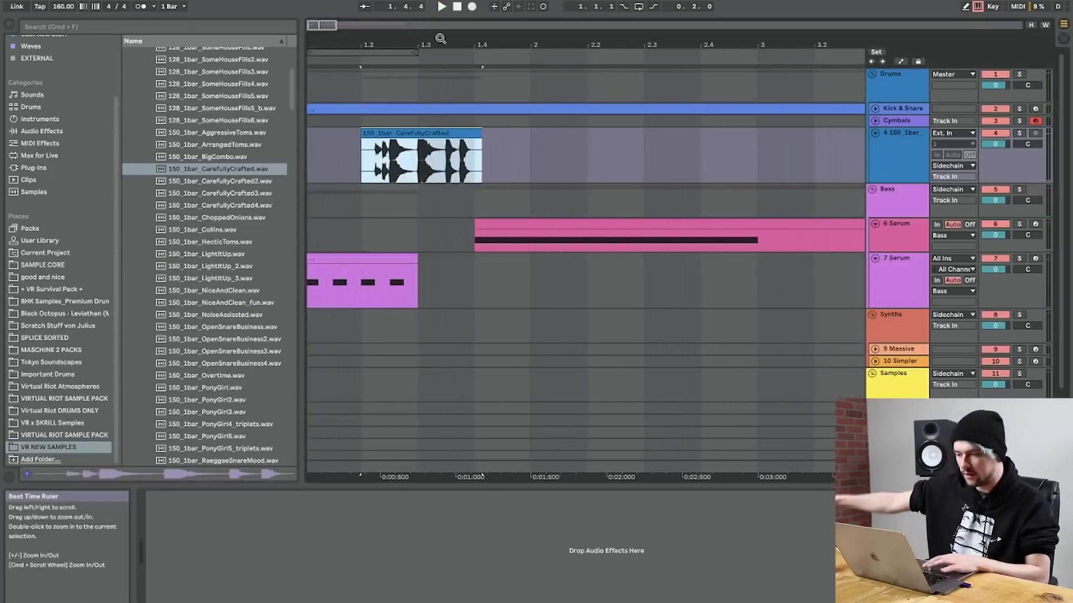
click(378, 257)
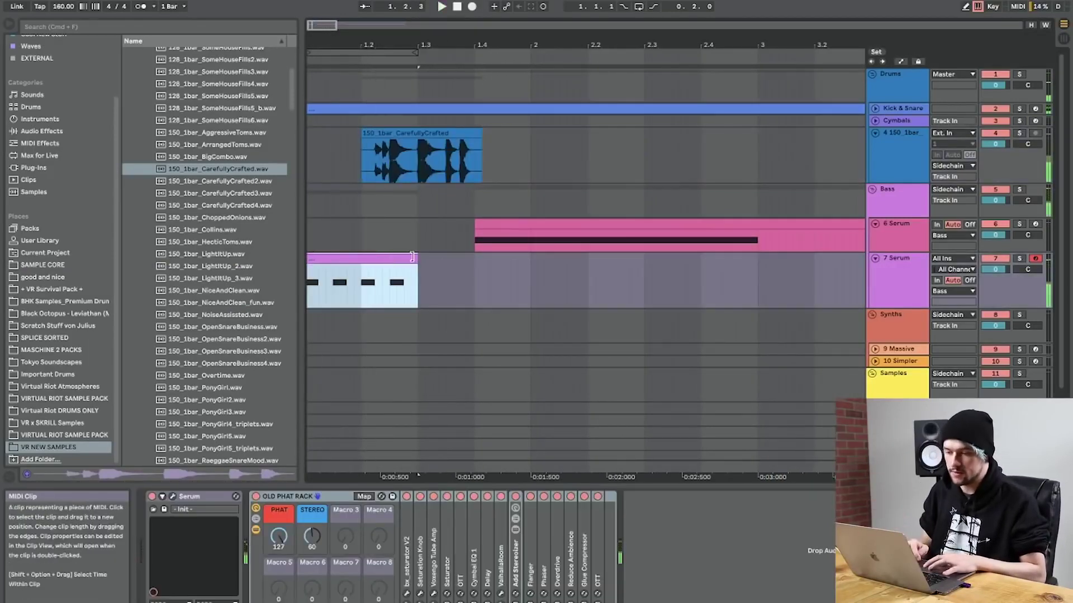
drag(411, 256, 383, 256)
key(space)
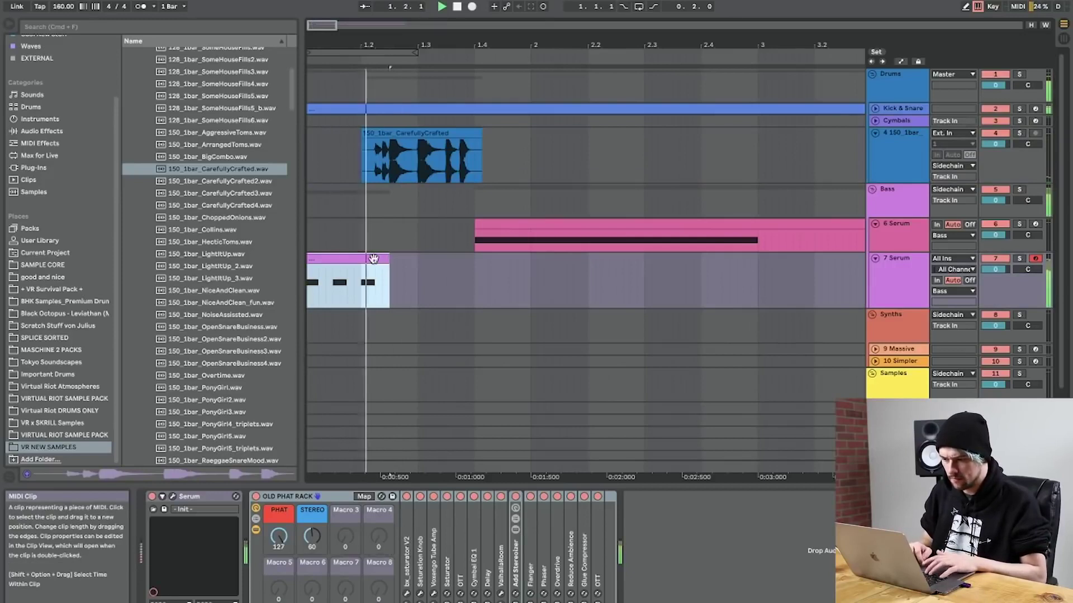
scroll(499, 279, down, 2)
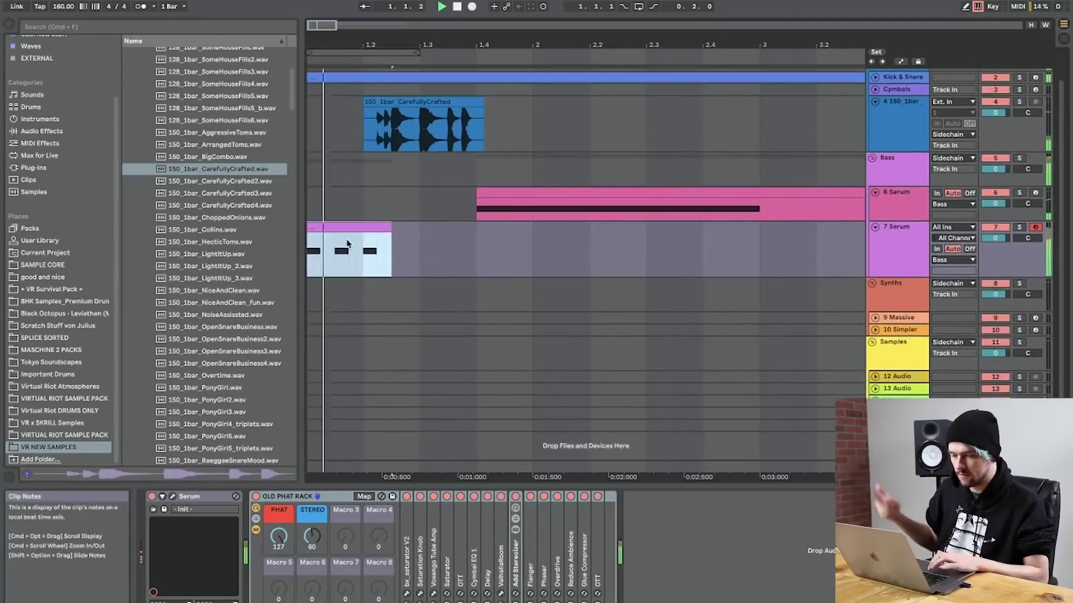
Play the arrangement from 1.4 and again from the 7 Serum clip to compare the bass parts.
click(888, 256)
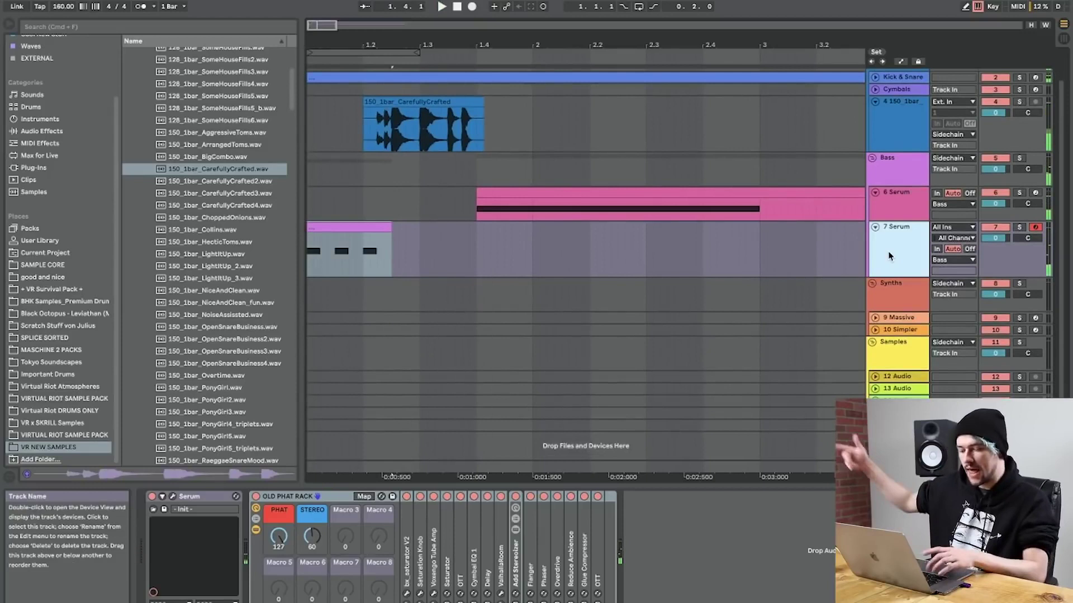
click(475, 256)
key(space)
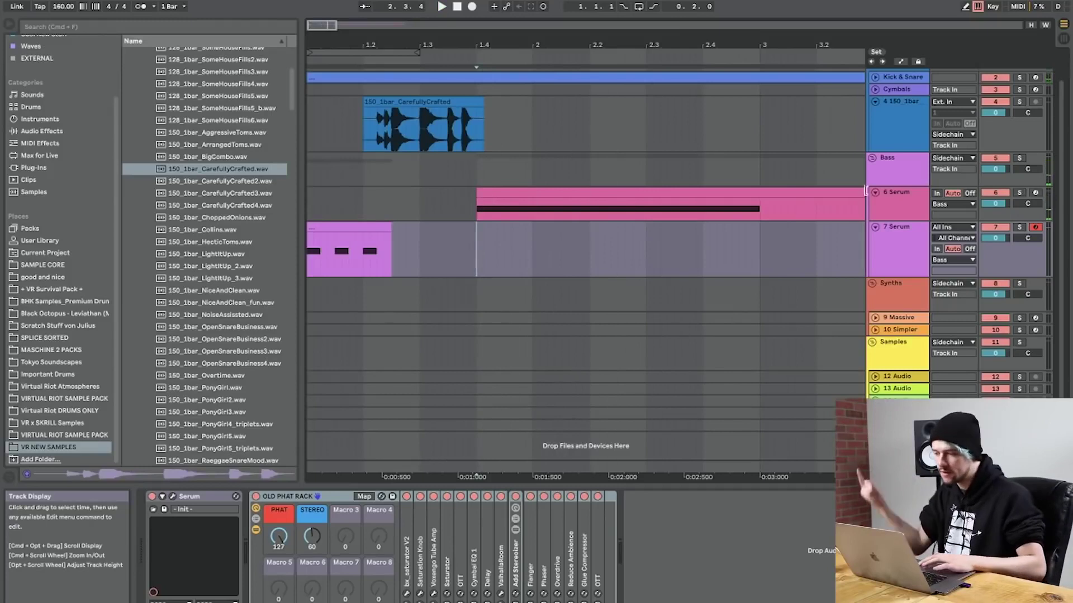
click(372, 230)
key(space)
key(space)
Add an EQ Eight at the end of the 7 Serum chain with a steep low cut at about 167 Hz.
click(913, 249)
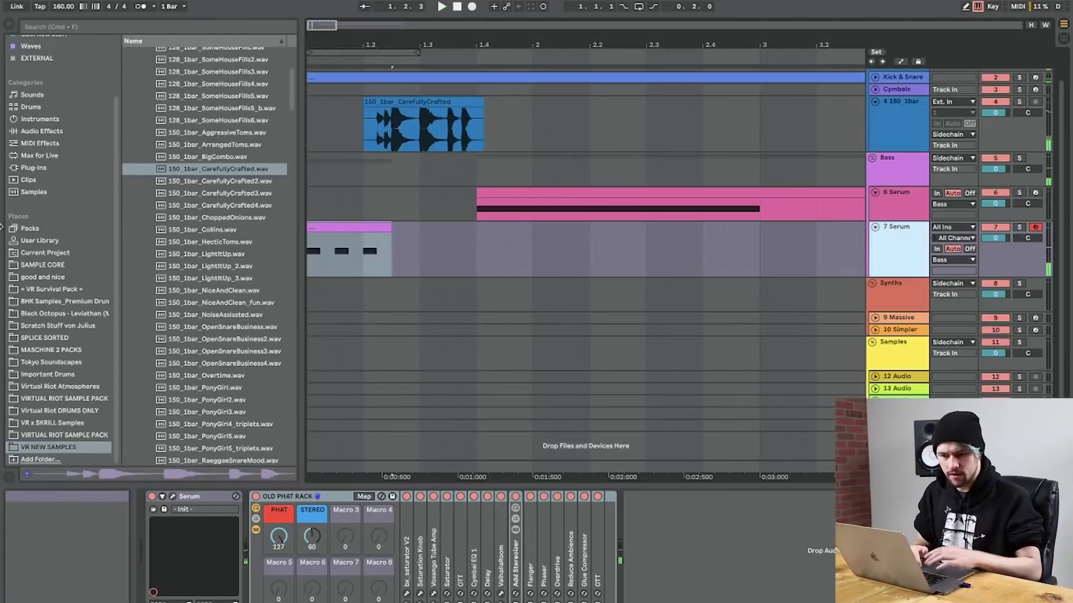
click(39, 119)
click(42, 131)
double_click(148, 223)
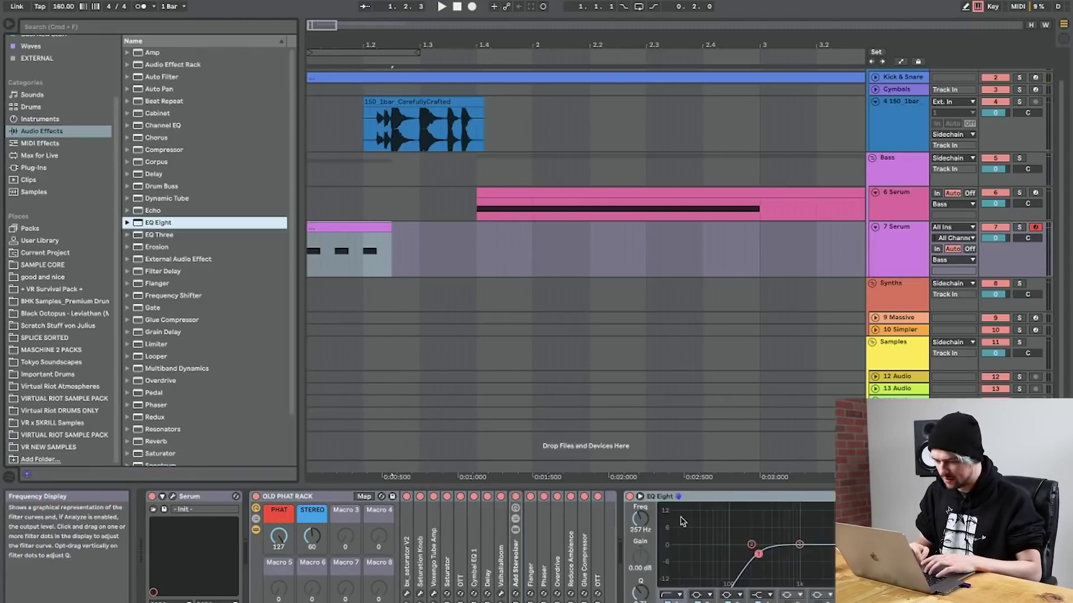
click(670, 596)
click(671, 519)
drag(758, 555, 746, 555)
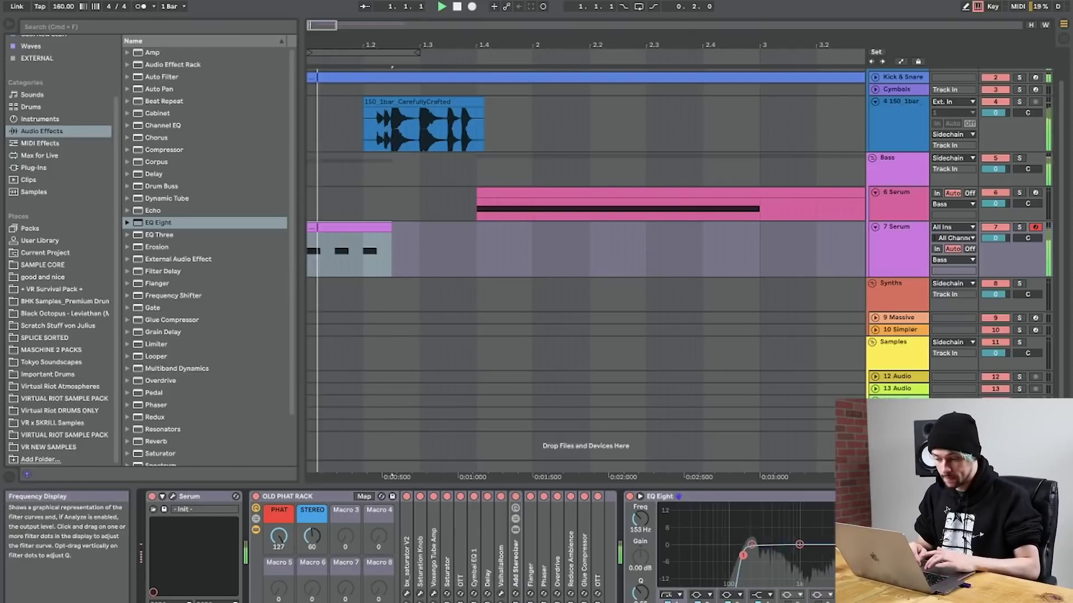
Solo 7 Serum and add a Frequency Shifter after its EQ Eight, with the fine shift at 256 Hz.
click(1019, 228)
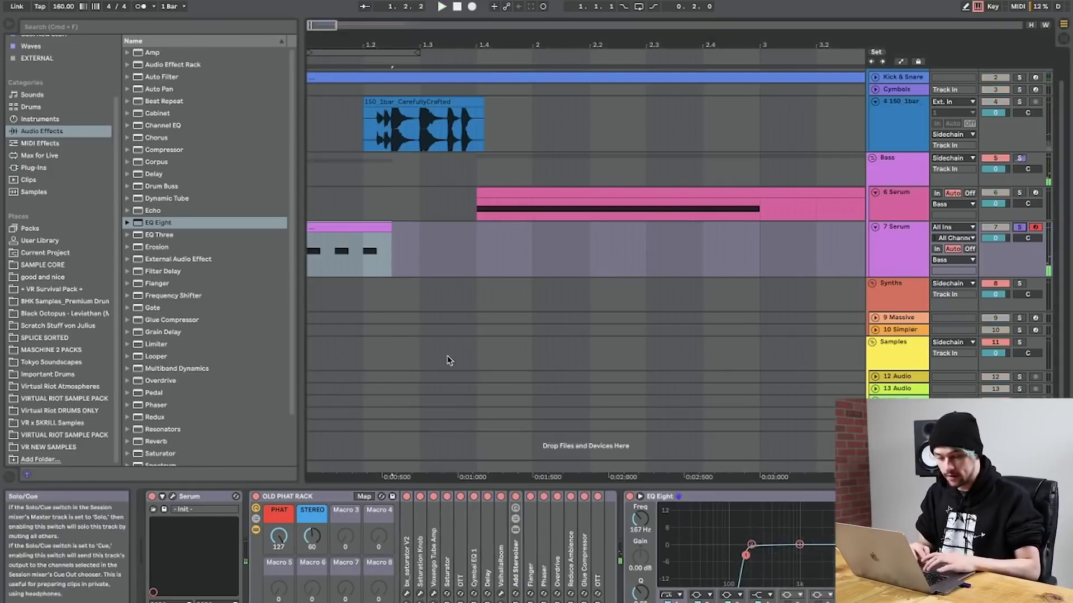
click(186, 297)
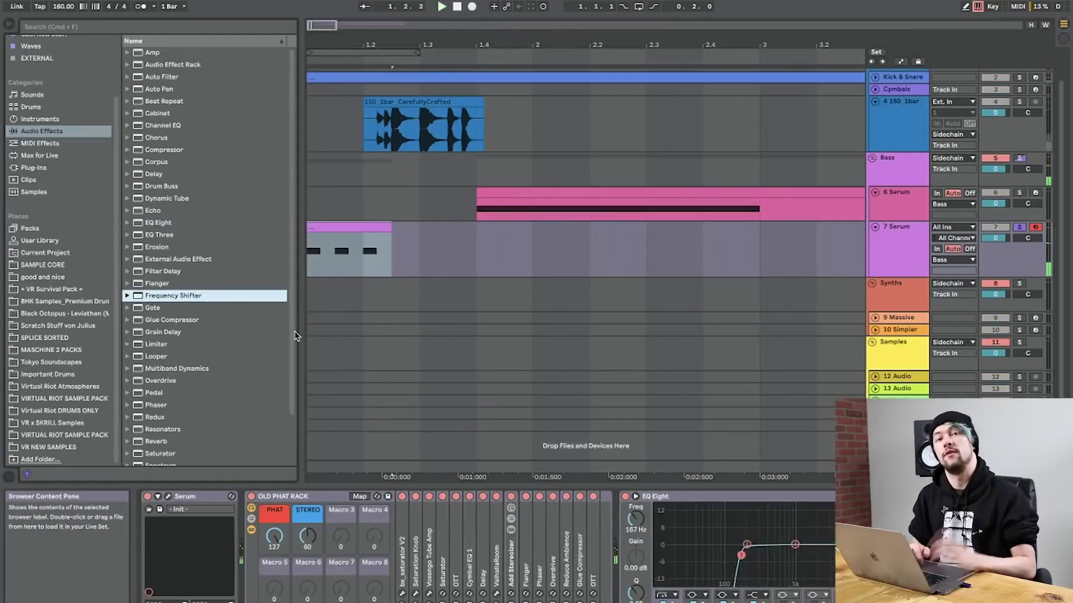
key(space)
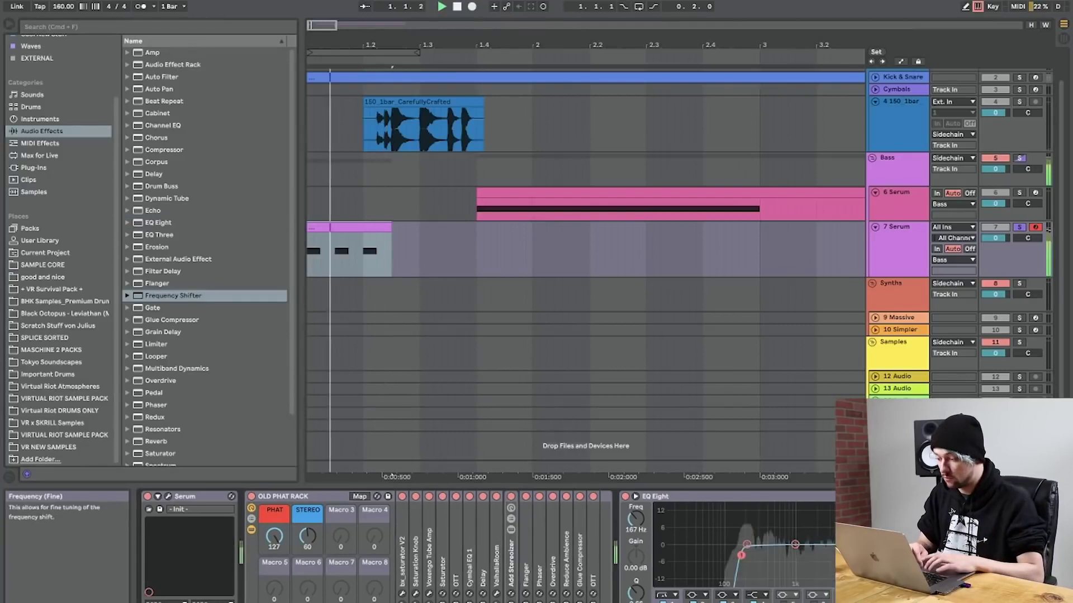
key(space)
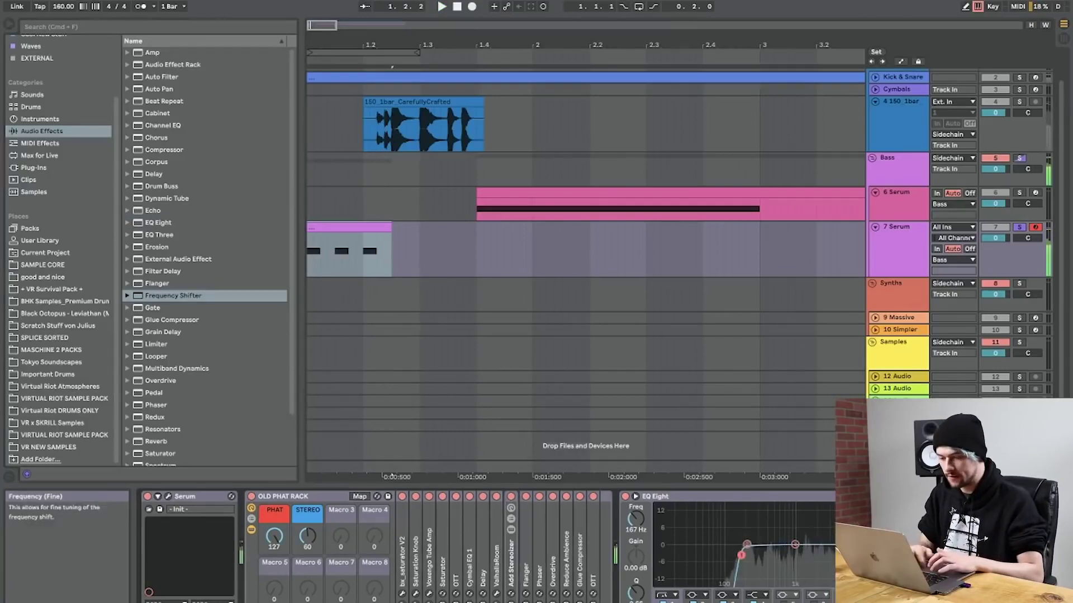
double_click(692, 497)
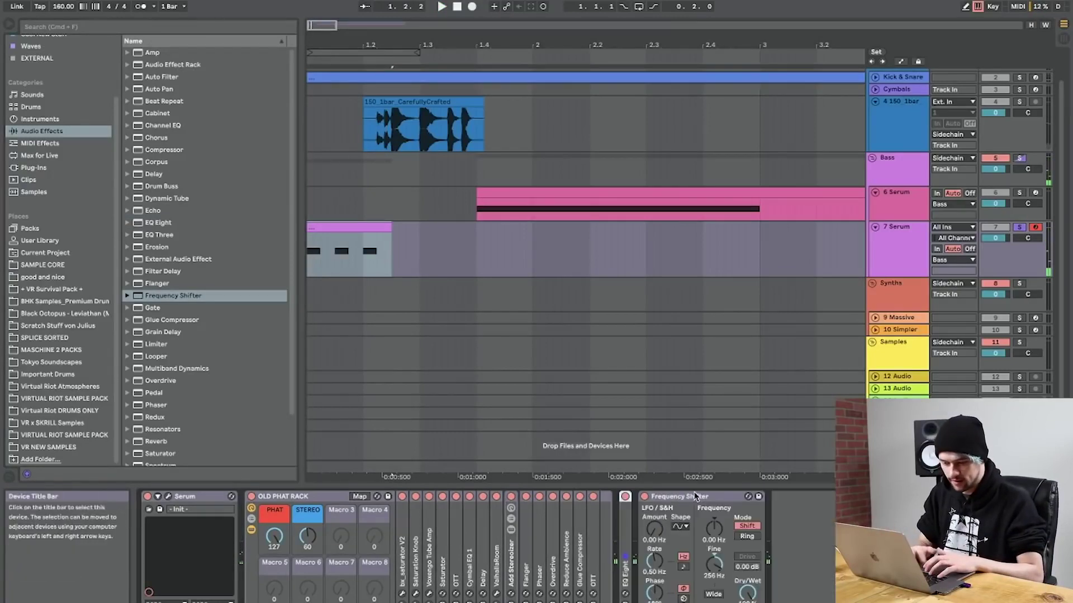
Look over the Serum patch behind the 7 Serum track and close its plug-in window.
click(168, 496)
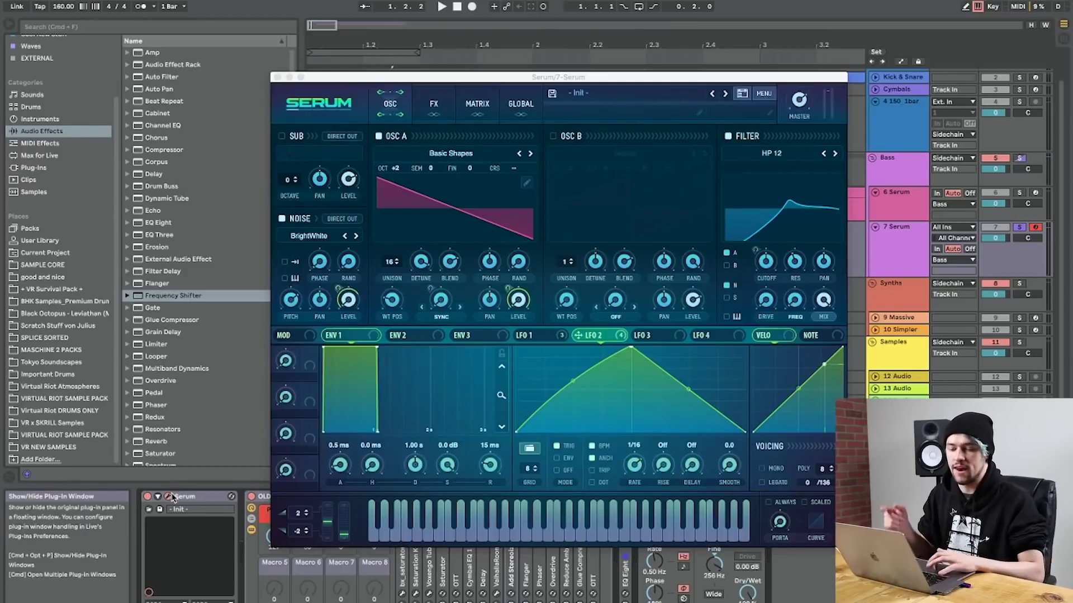
click(168, 496)
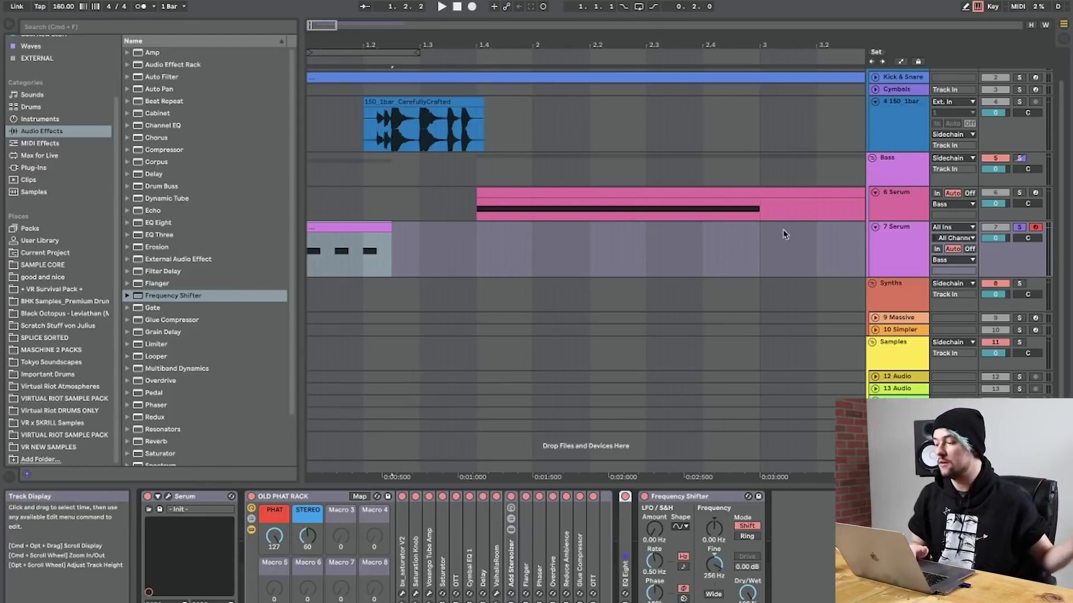
click(912, 201)
click(902, 240)
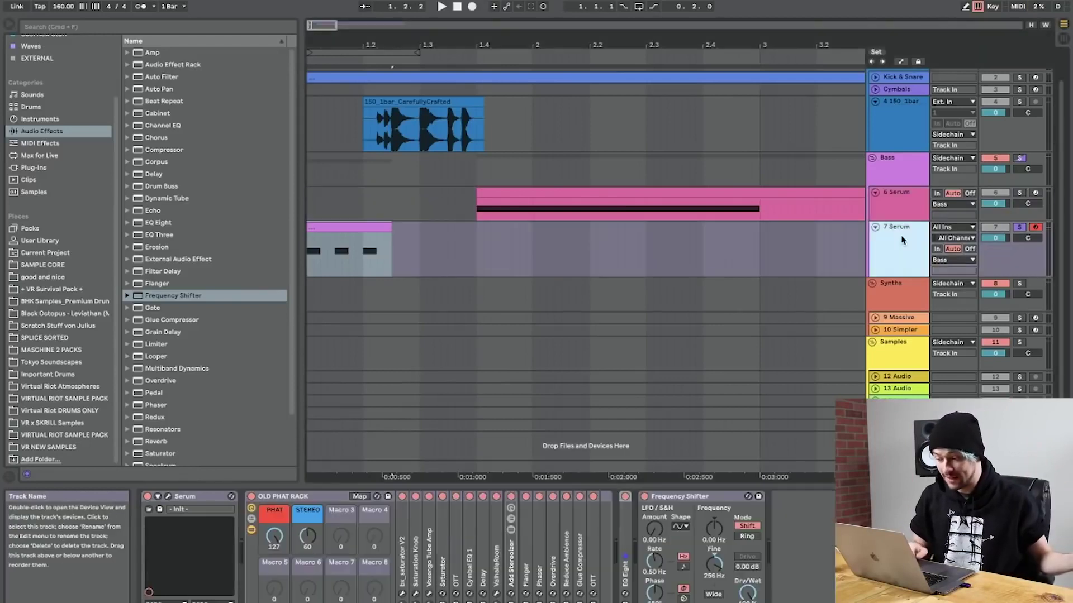
Bypass the EQ Eight on 7 Serum and turn on the sub oscillator in its Serum patch.
click(625, 497)
click(168, 496)
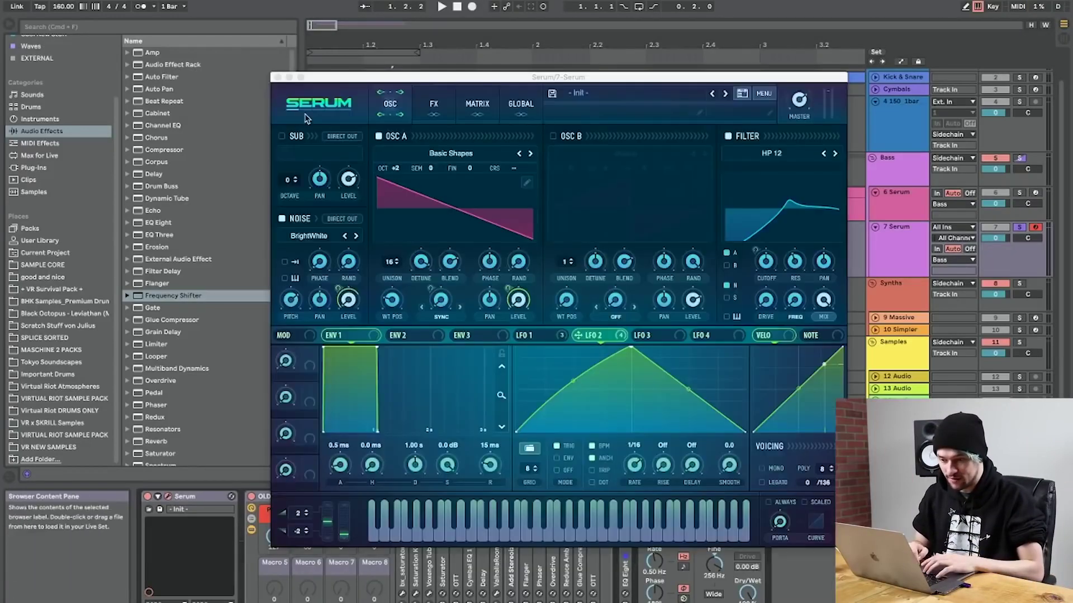
click(295, 136)
key(space)
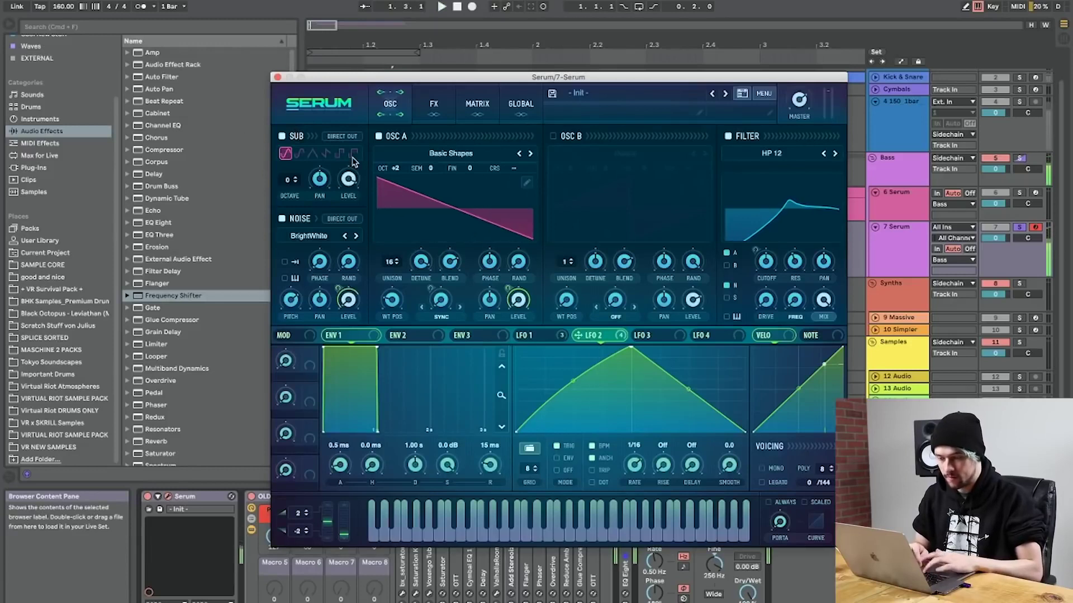
Move the Serum window clear of the devices and set the Frequency Shifter's fine shift to 0.08 Hz, playing the sound.
drag(341, 84, 346, 15)
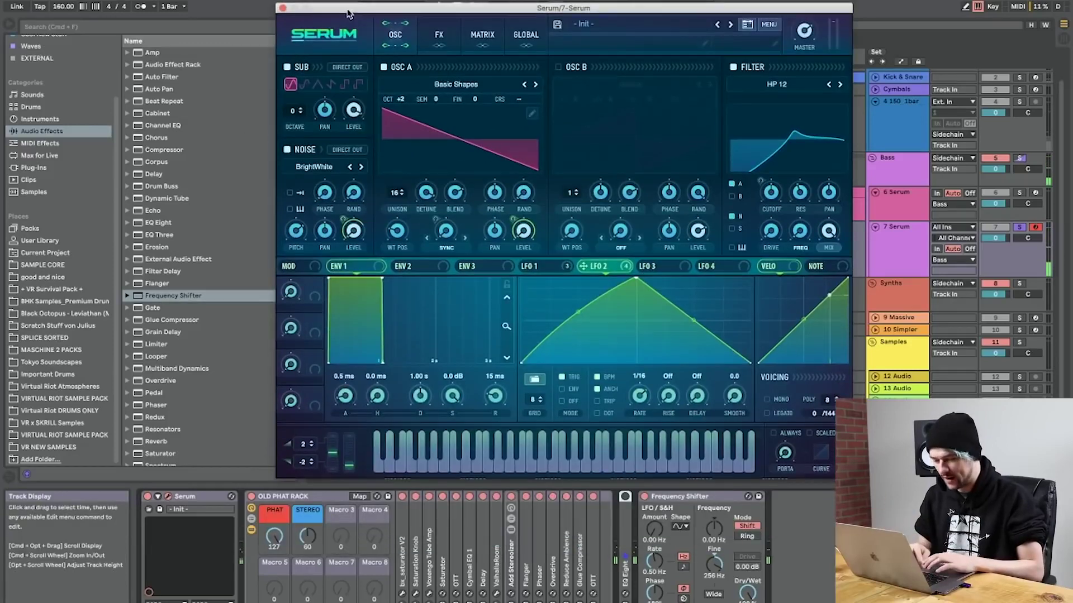
drag(714, 562, 714, 573)
key(space)
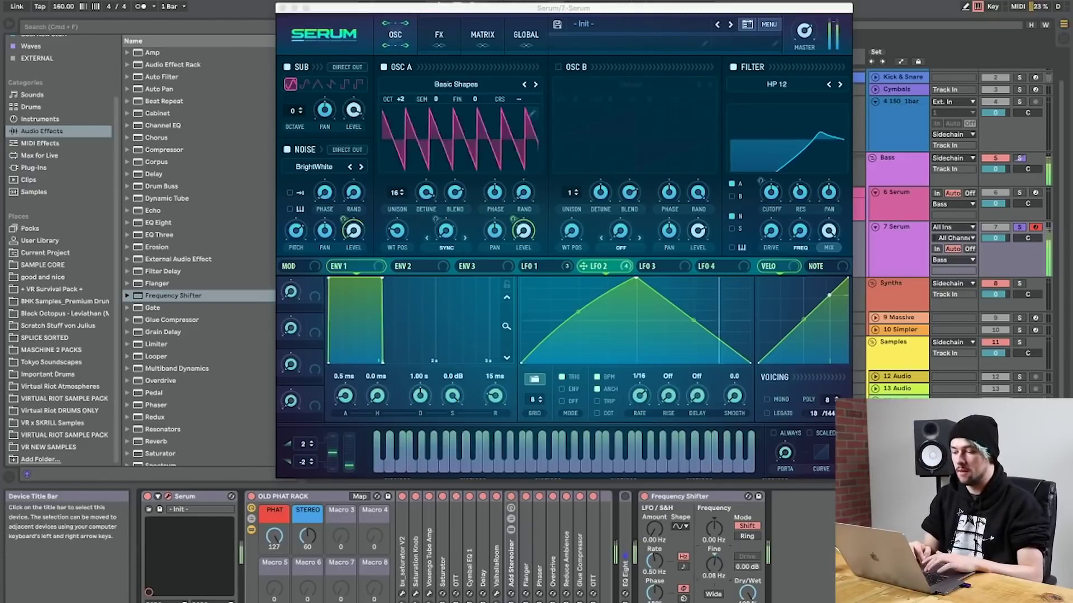
Set the Frequency Shifter's fine shift to 349 Hz and close the Serum window.
drag(714, 564, 715, 464)
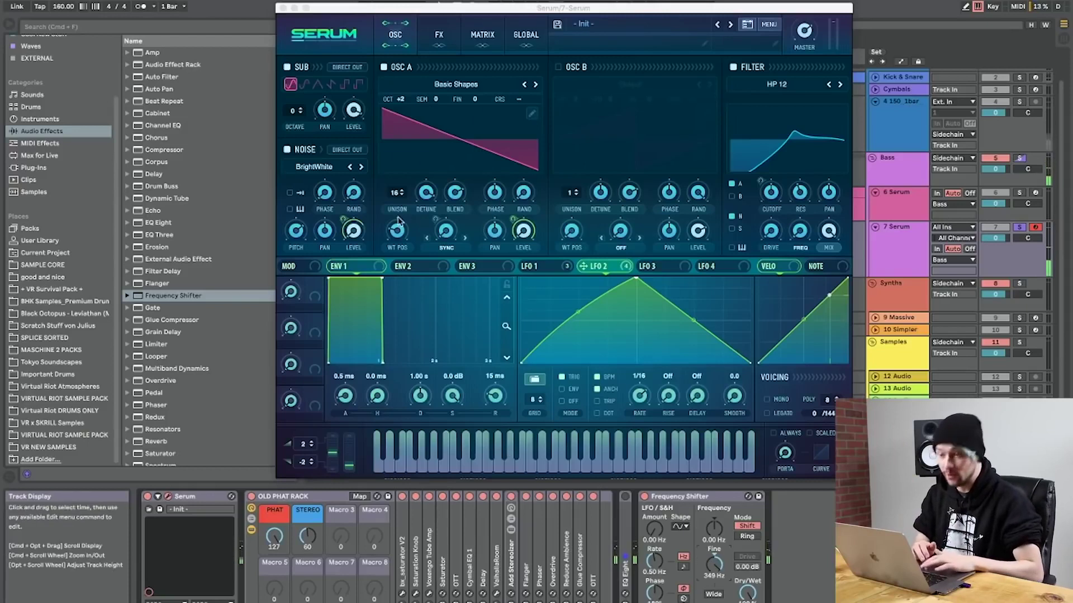
click(282, 9)
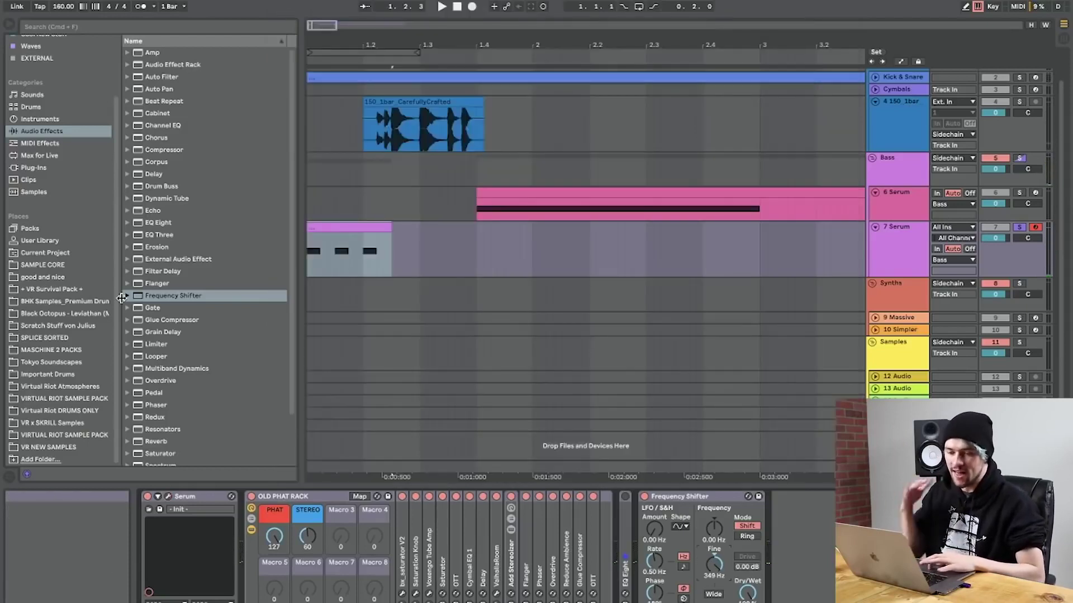
Add an EQ Eight after the Frequency Shifter on 7 Serum and move its filter band to 215 Hz, playing the sound.
double_click(180, 223)
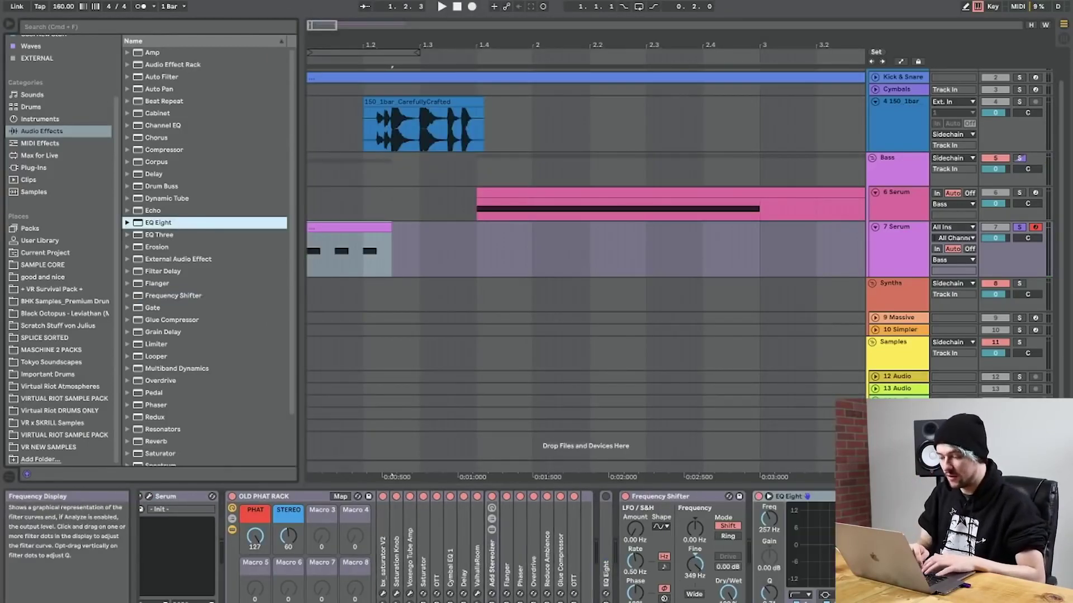
drag(890, 545, 888, 544)
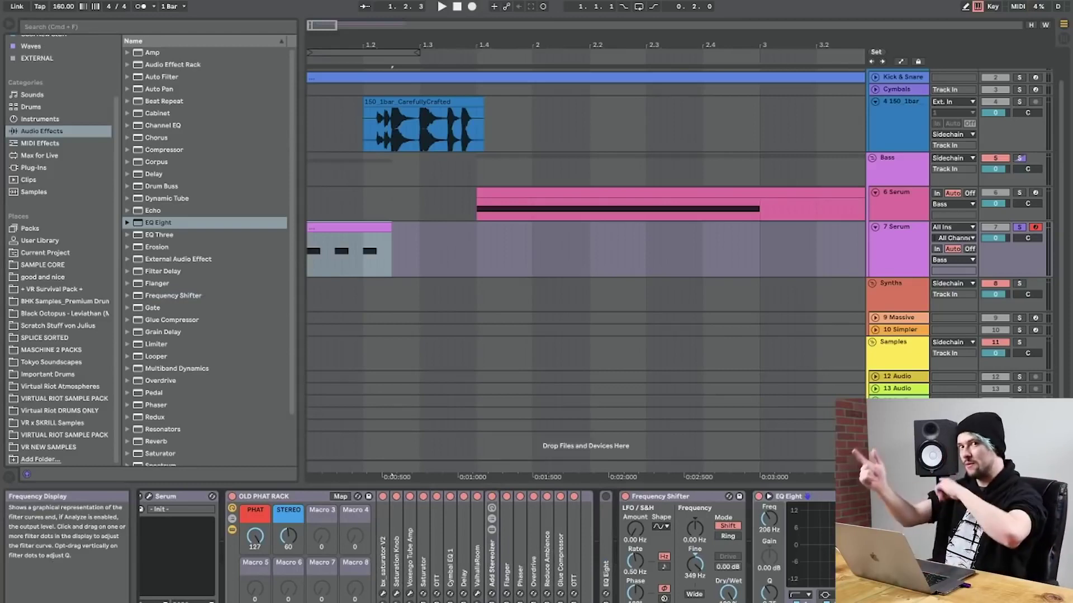
key(space)
key(space)
drag(883, 545, 895, 545)
key(space)
key(space)
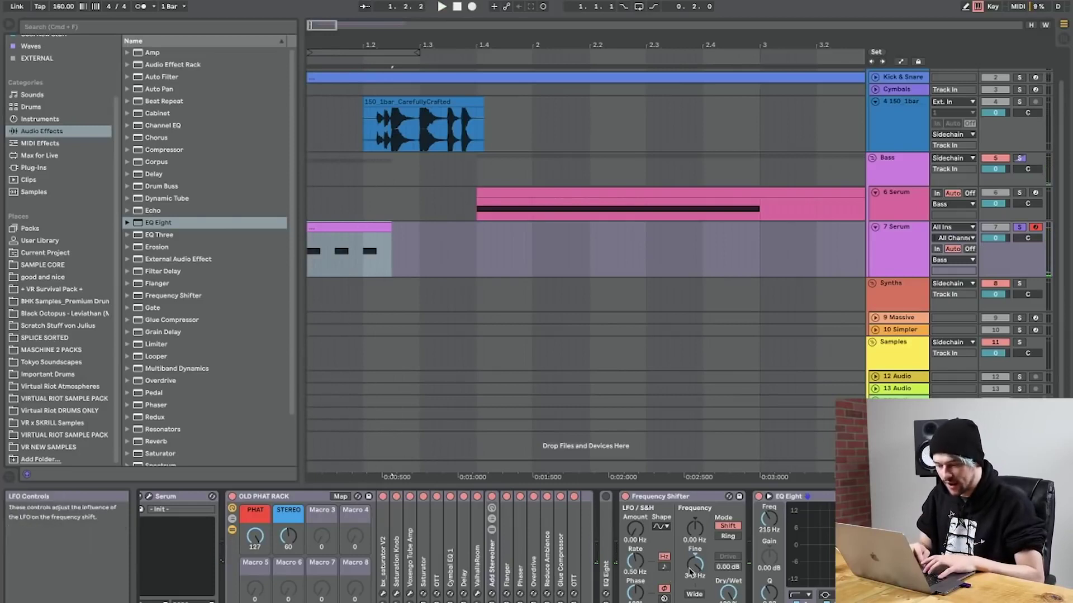
Set the Frequency Shifter's fine shift to 262 Hz while the sound plays.
key(space)
drag(696, 565, 697, 571)
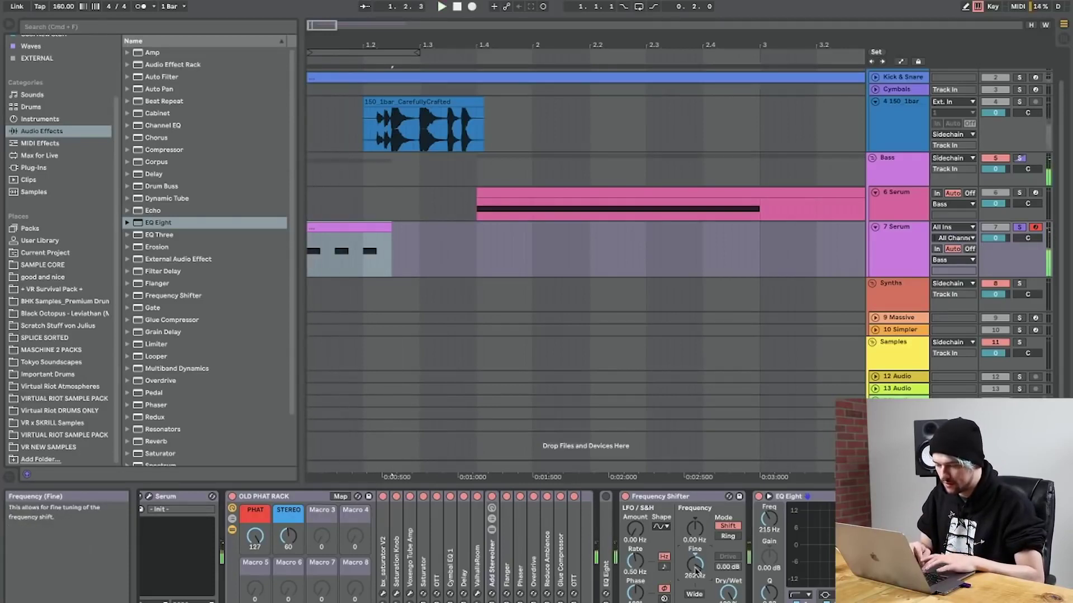
key(space)
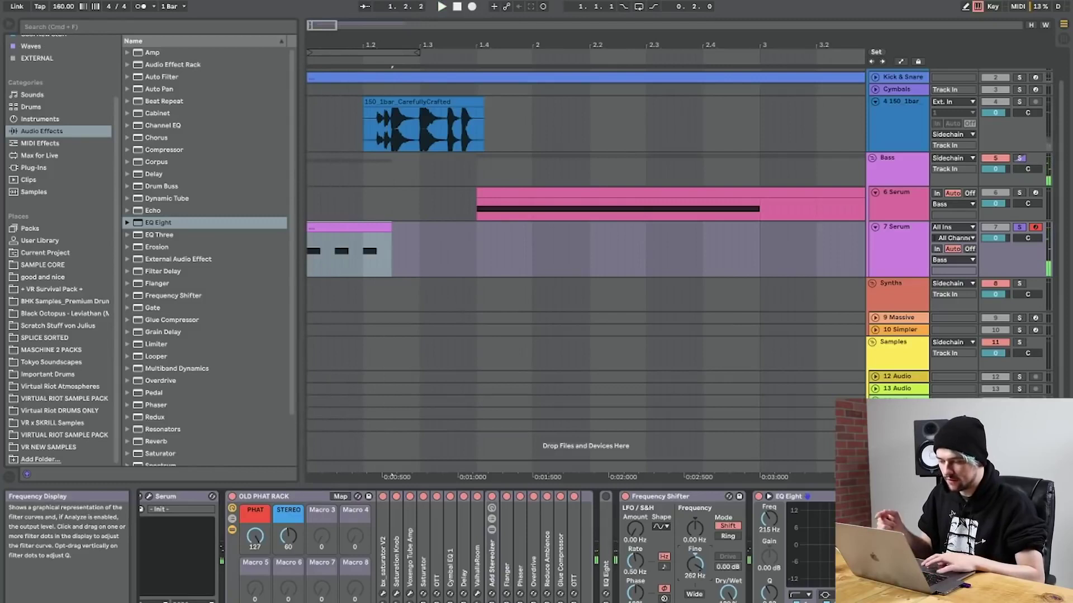
Set an EQ Eight band to 267 Hz with a gain of -4.34 dB while the sound plays.
key(space)
drag(901, 533, 879, 558)
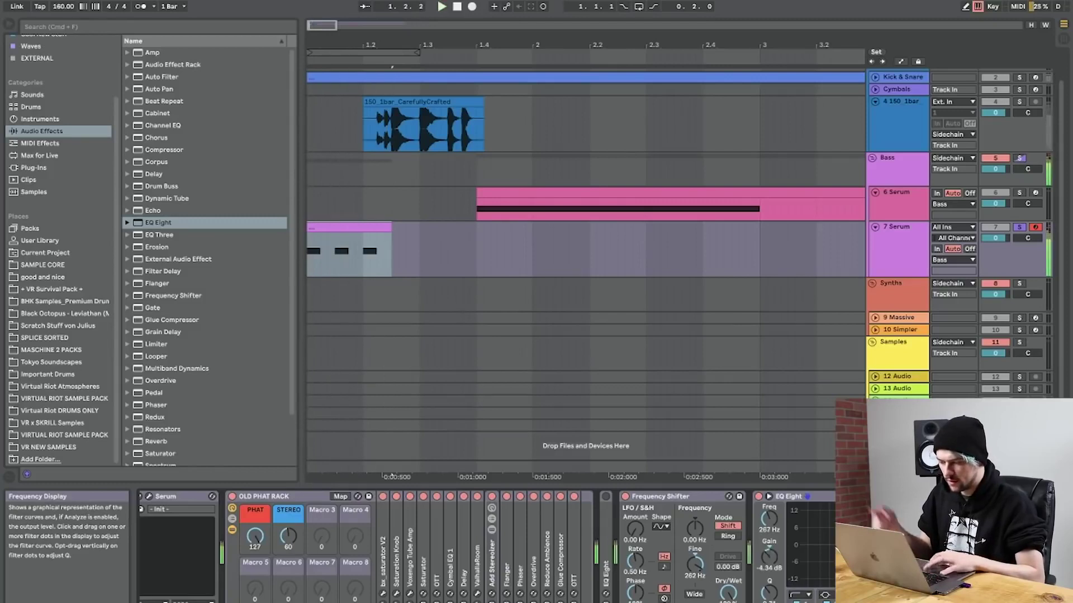
key(space)
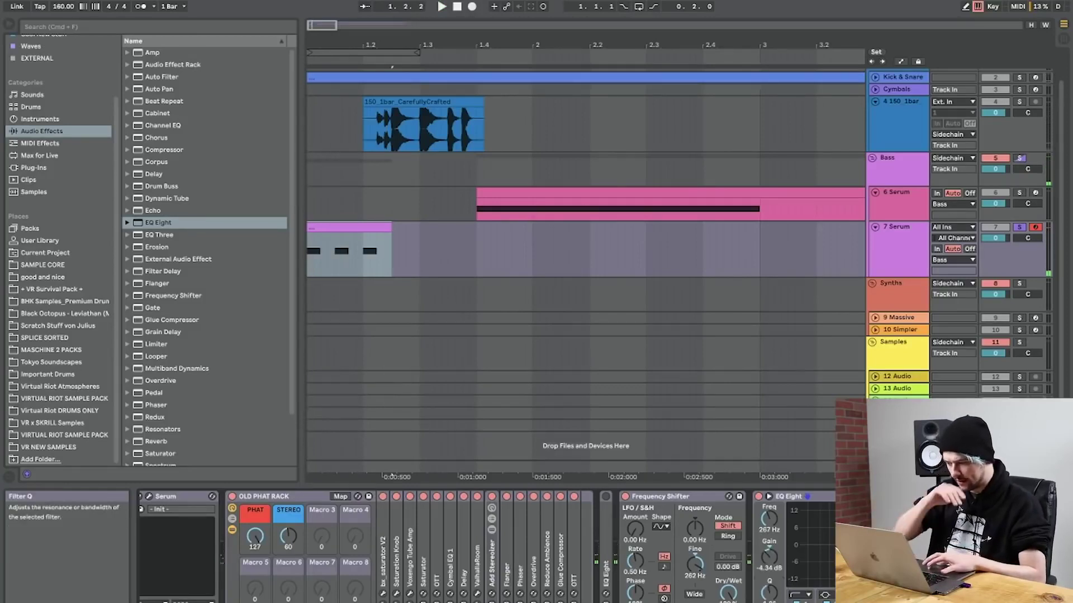
Adjust the cutoff of the Combs filter in 7 Serum's Serum effects with LFO 1 selected, and close the plug-in window.
scroll(255, 518, left, 1)
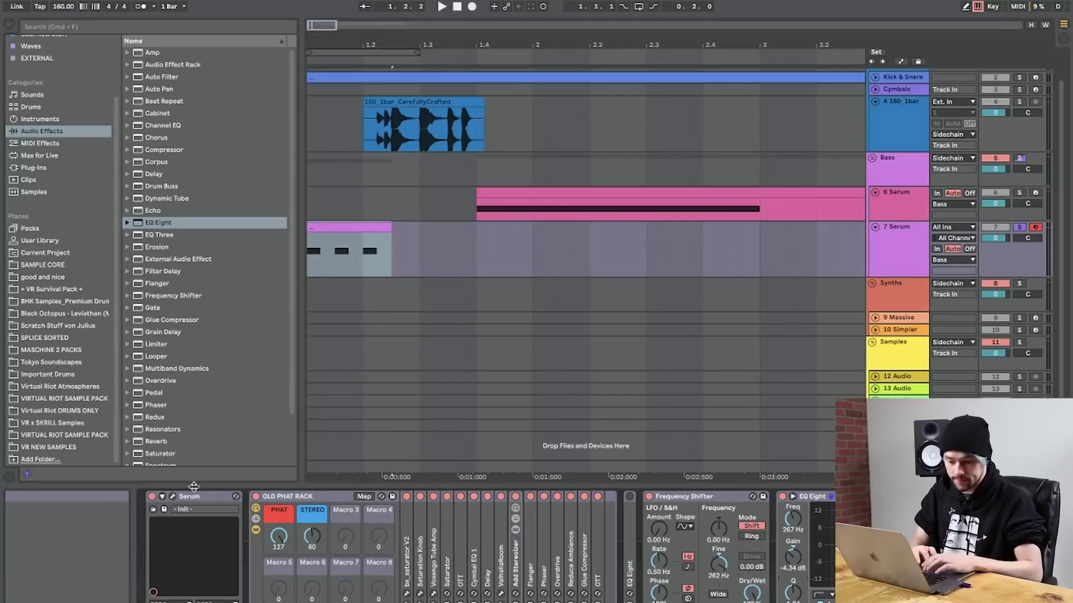
click(173, 496)
click(440, 31)
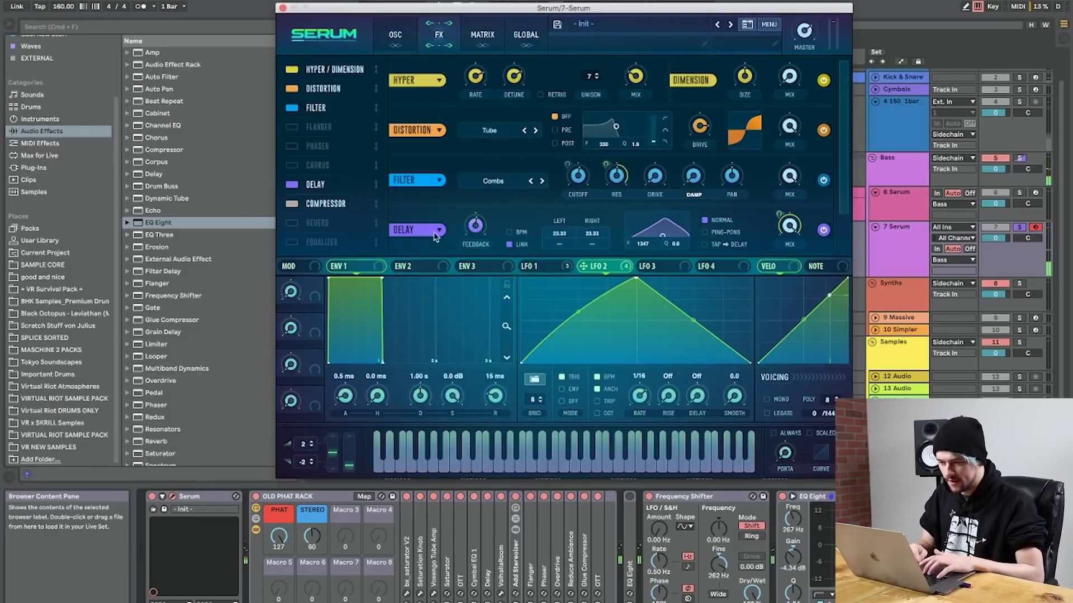
mouse_move(475, 229)
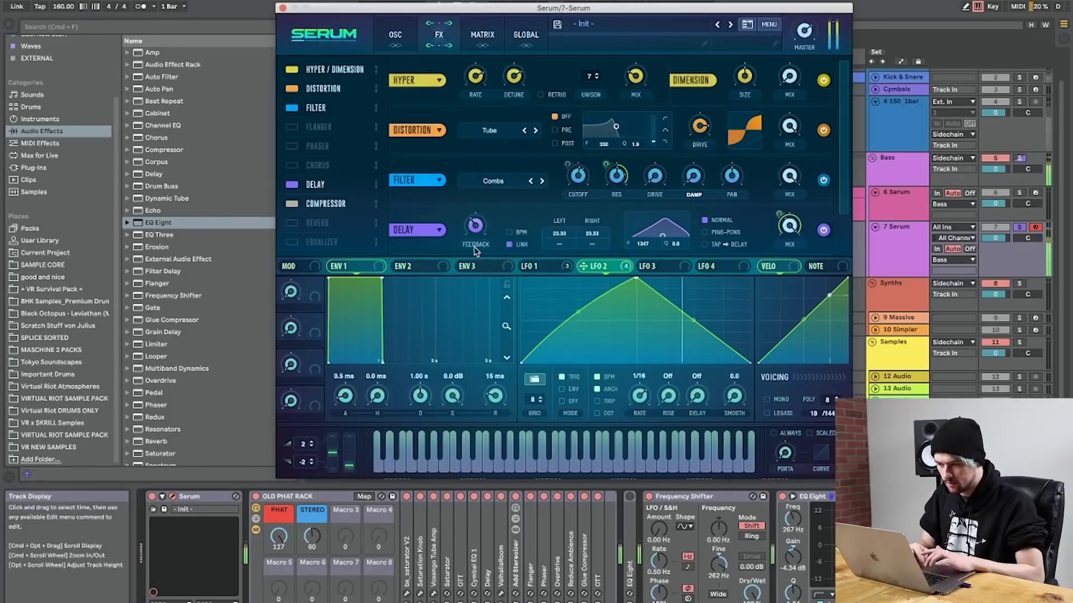
mouse_move(581, 167)
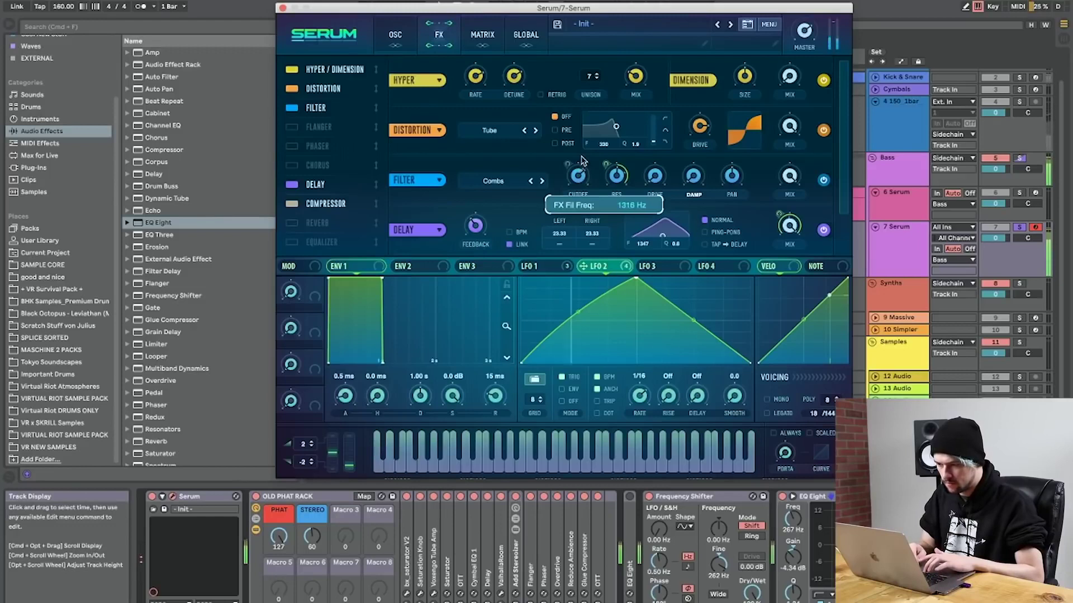
drag(583, 161, 571, 192)
drag(556, 266, 581, 167)
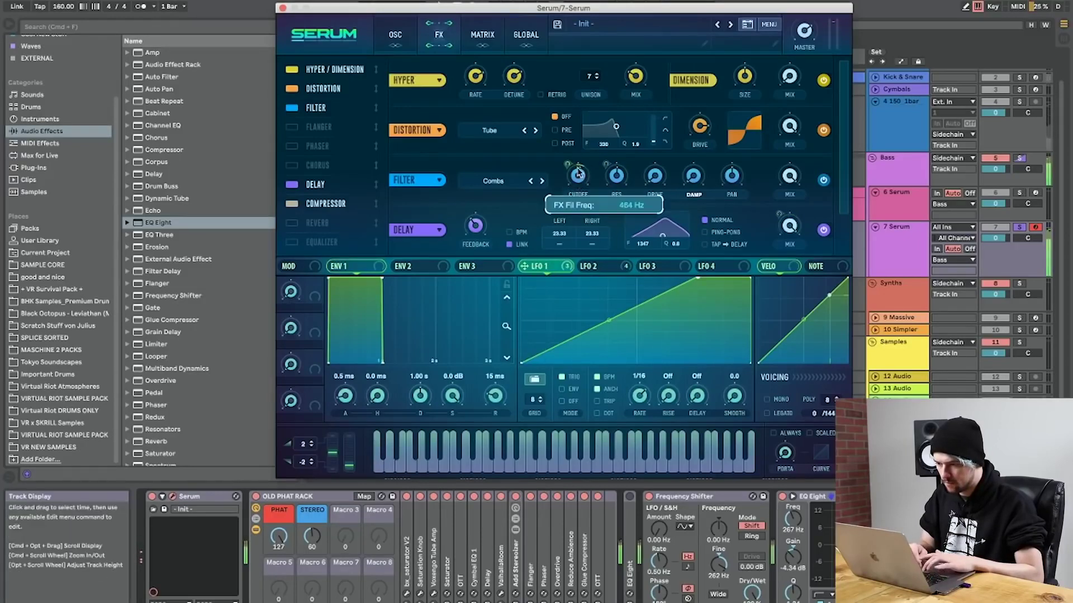
drag(587, 151, 568, 213)
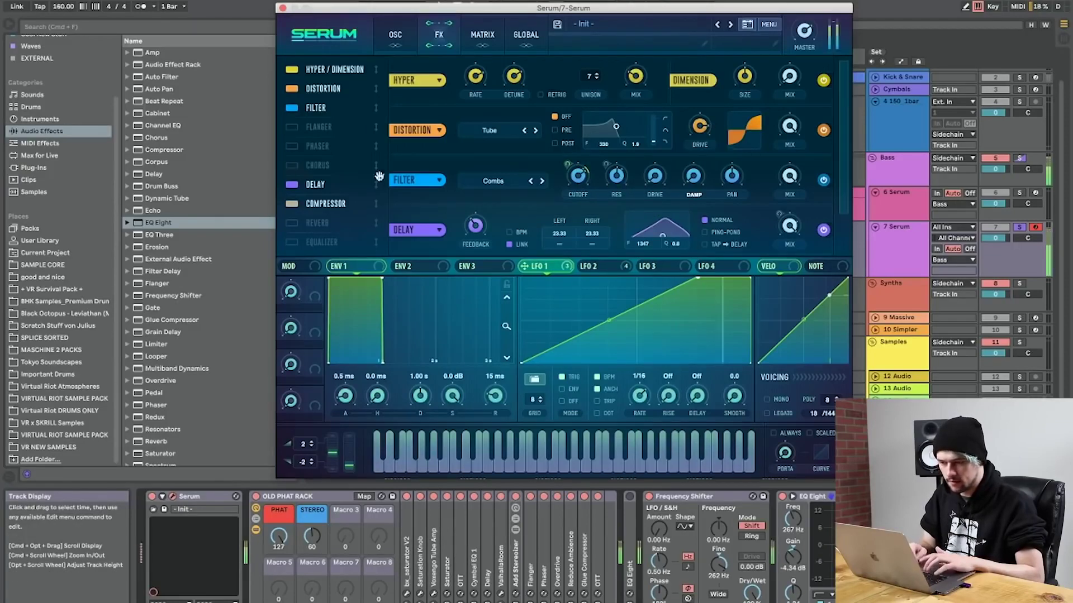
click(283, 7)
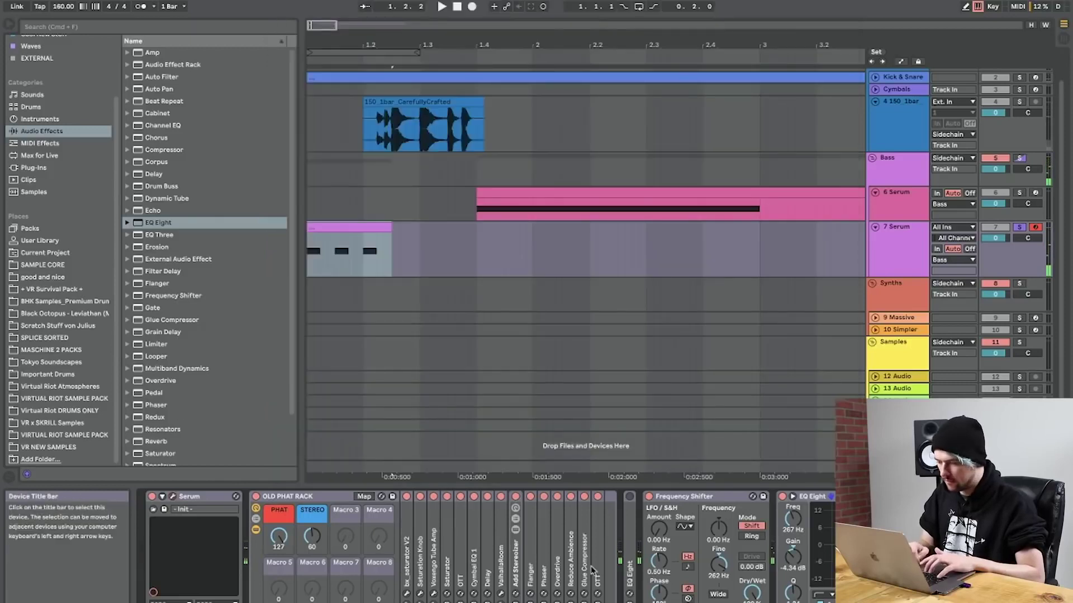
Add a Reverb with a size of 0.22 between Serum and OLD PHAT RACK on 7 Serum, and play the sound.
scroll(599, 564, right, 3)
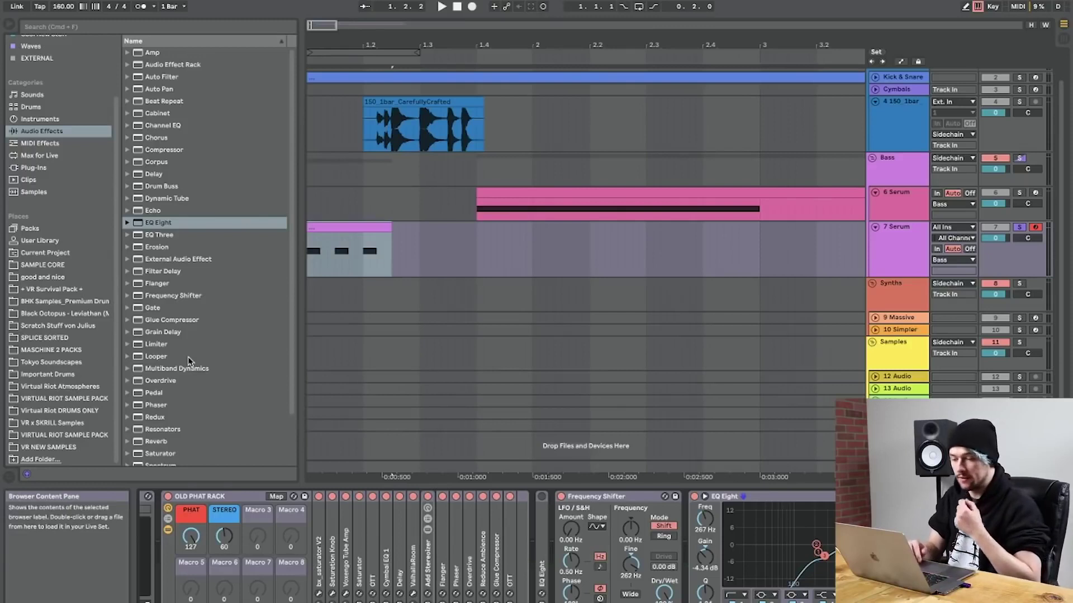
scroll(212, 387, down, 3)
drag(169, 396, 164, 586)
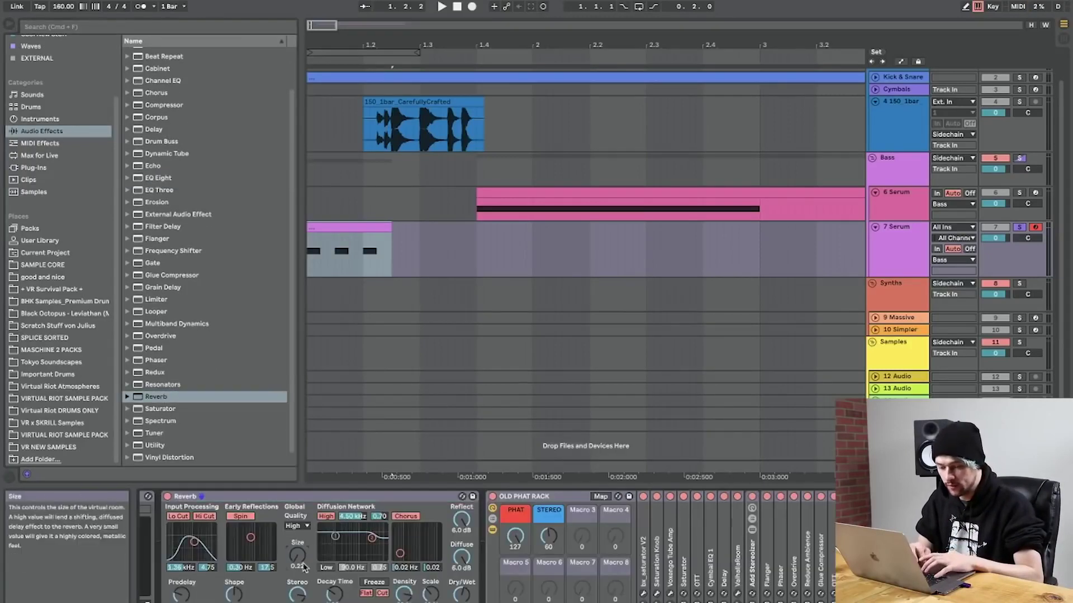
key(space)
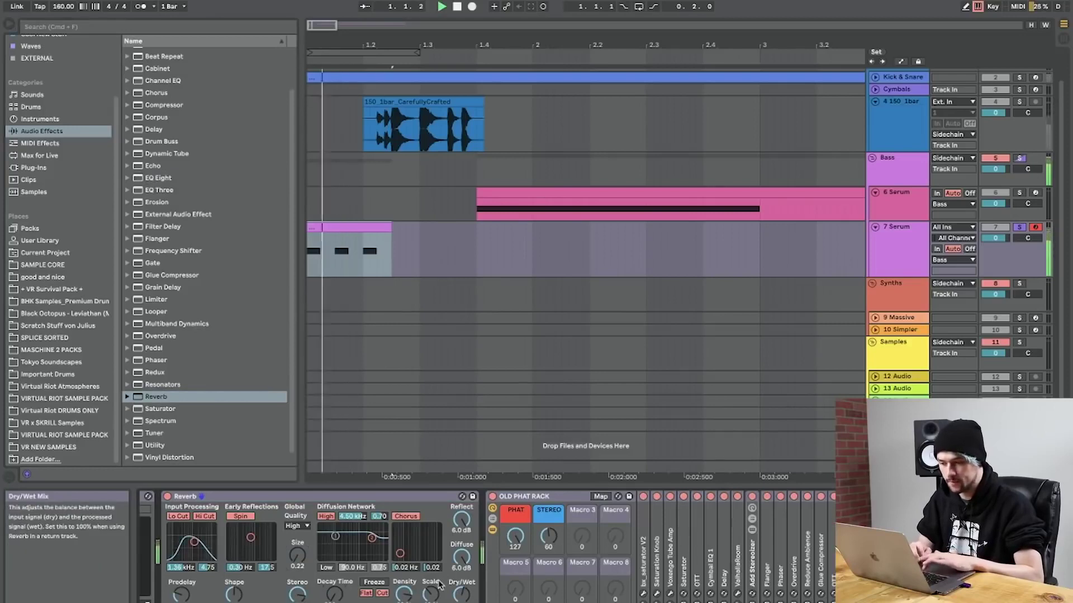
key(space)
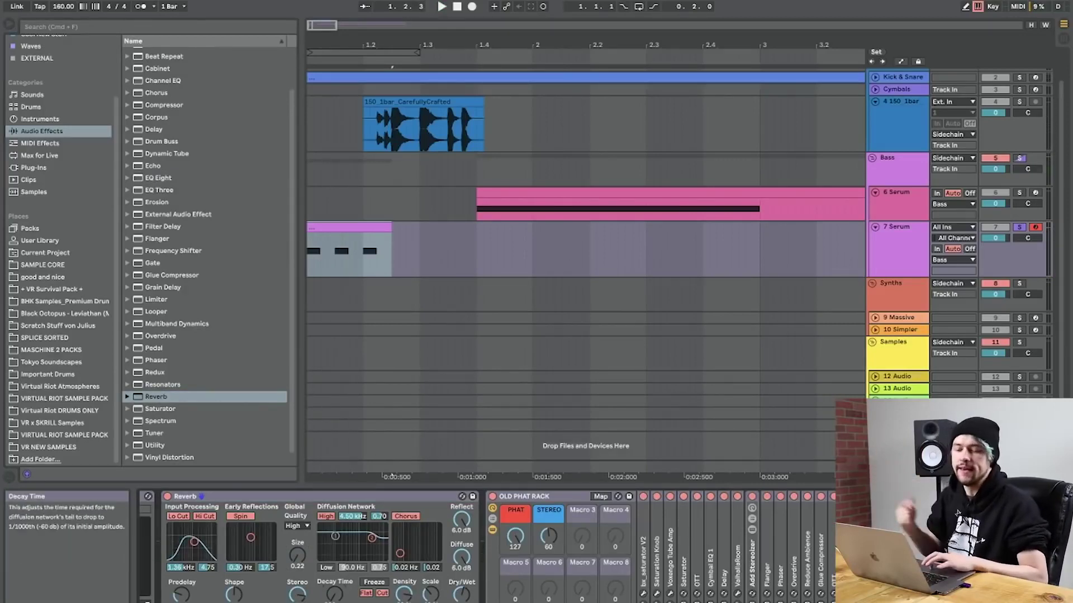
key(space)
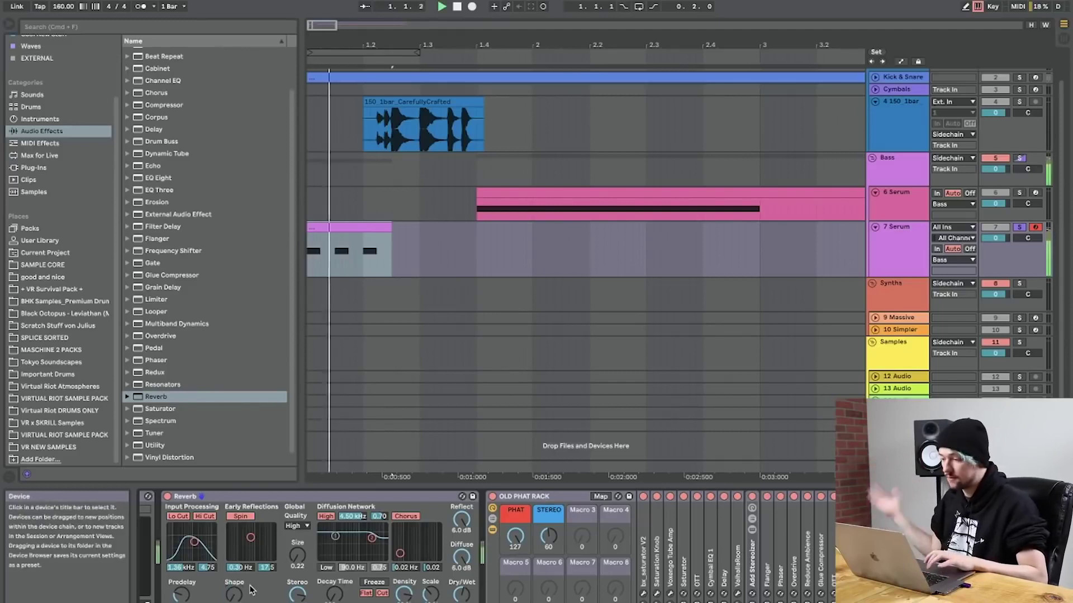
key(space)
key(space)
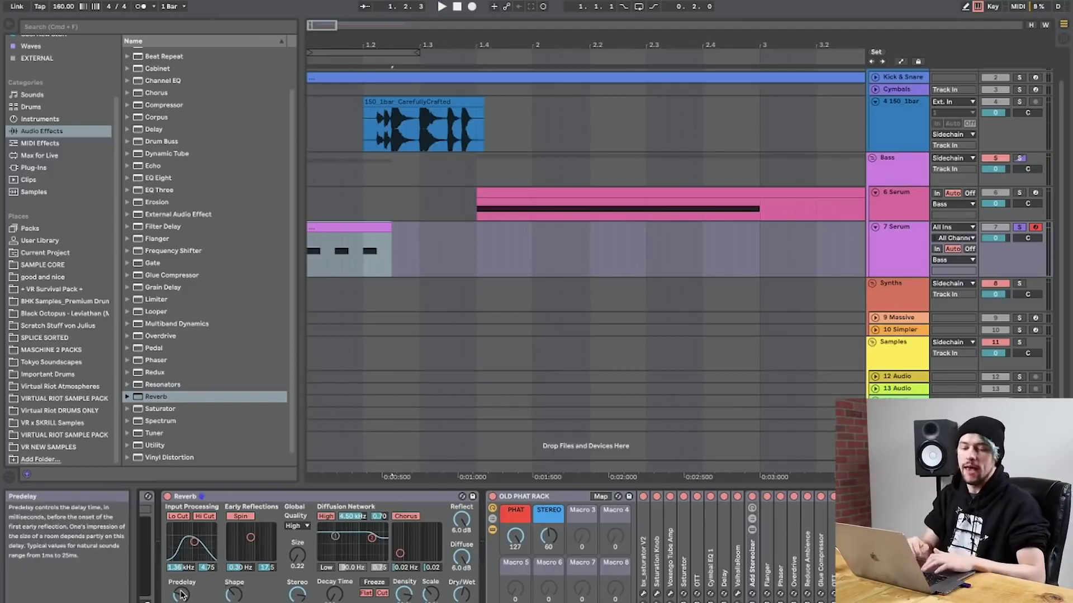
key(space)
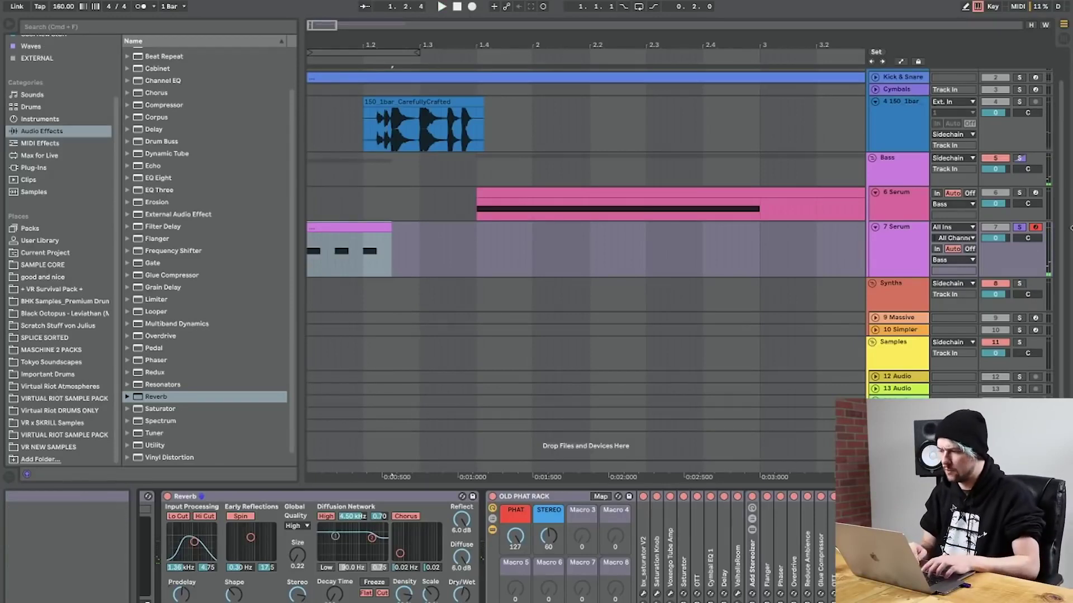
Turn off the solo on 7 Serum and collapse its Serum device.
click(1019, 227)
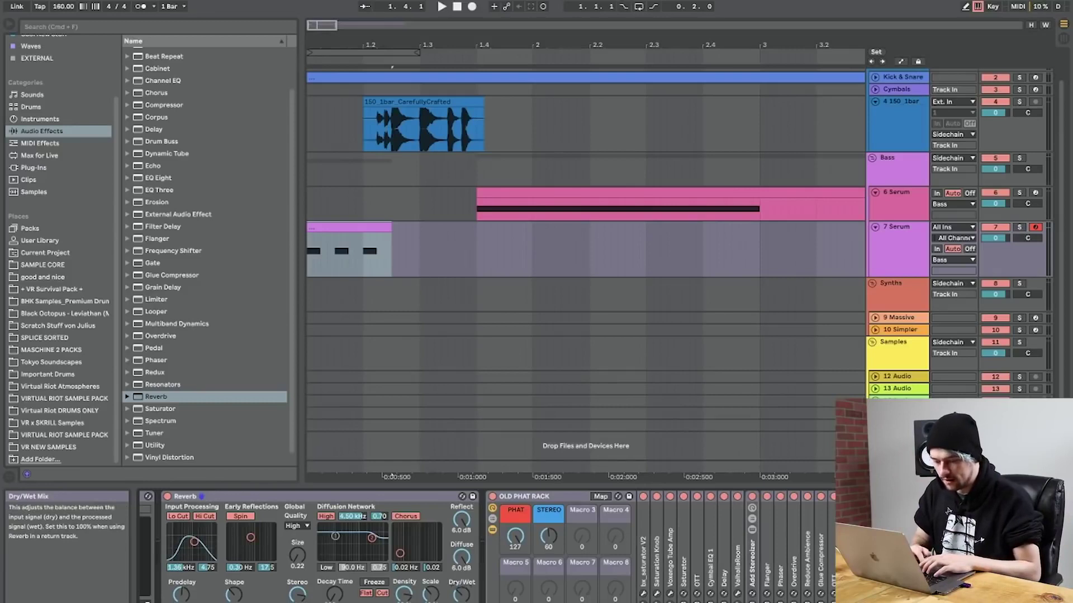
click(399, 500)
key(space)
scroll(398, 501, left, 3)
double_click(194, 498)
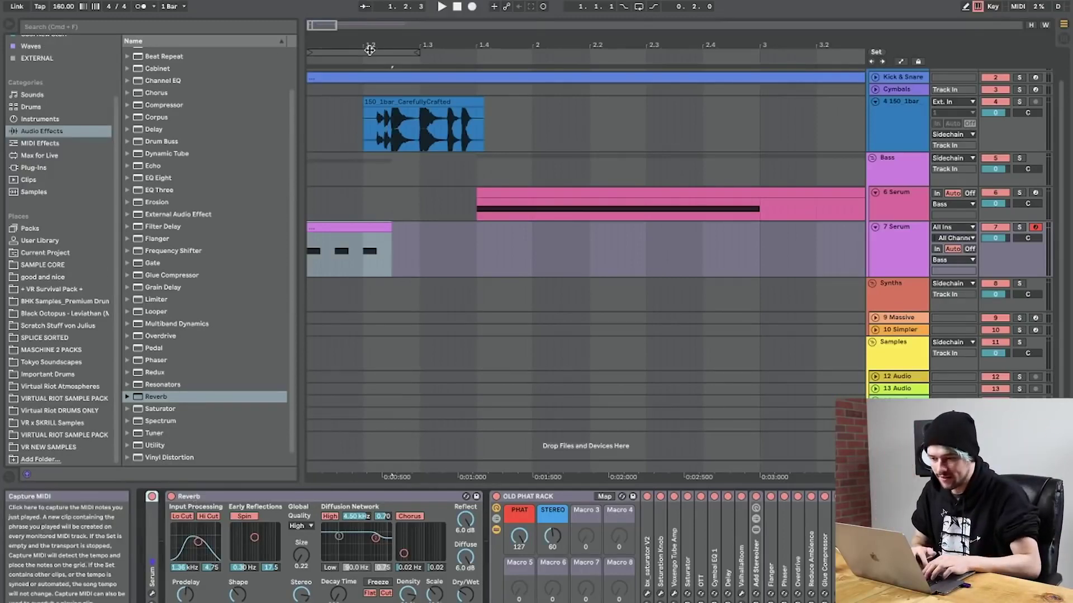
Duplicate the 7 Serum track and delete the copied clip from the new track.
drag(368, 49, 352, 46)
click(905, 262)
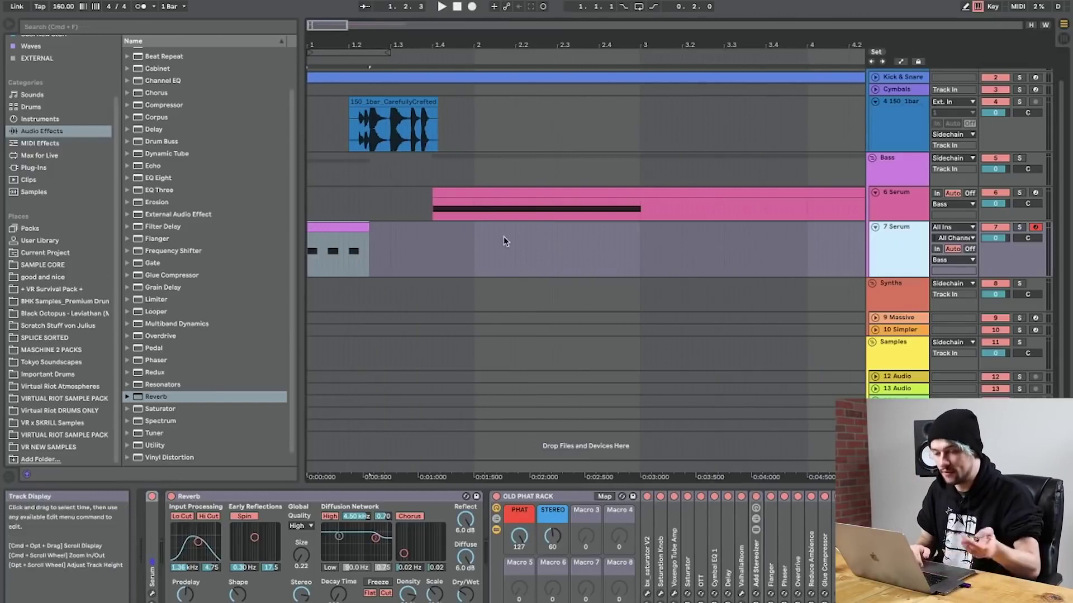
click(335, 229)
key(space)
key(space)
click(891, 249)
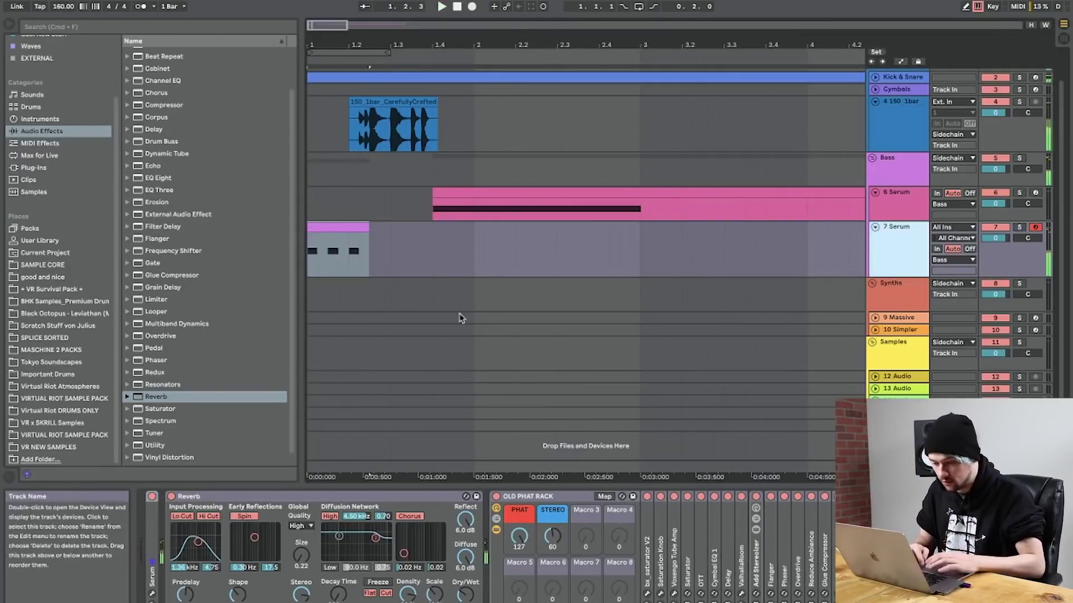
key(super+d)
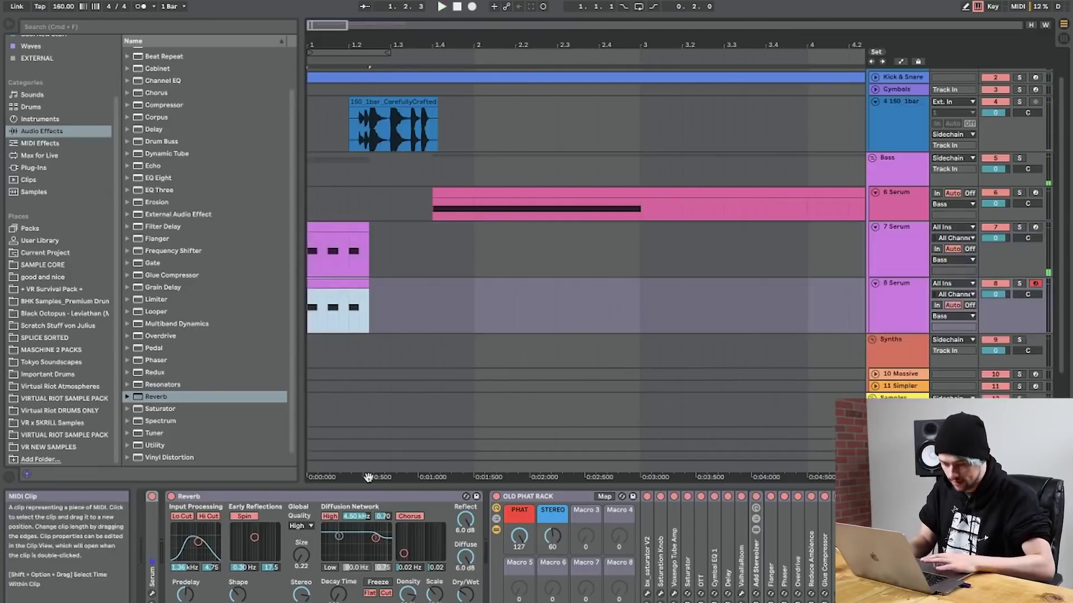
click(338, 307)
key(Delete)
Create a MIDI clip on 8 Serum from 1.4 to bar 3 and fill it with five sixteenth-long E0 notes one beat apart.
drag(431, 302, 641, 298)
key(super+shift+m)
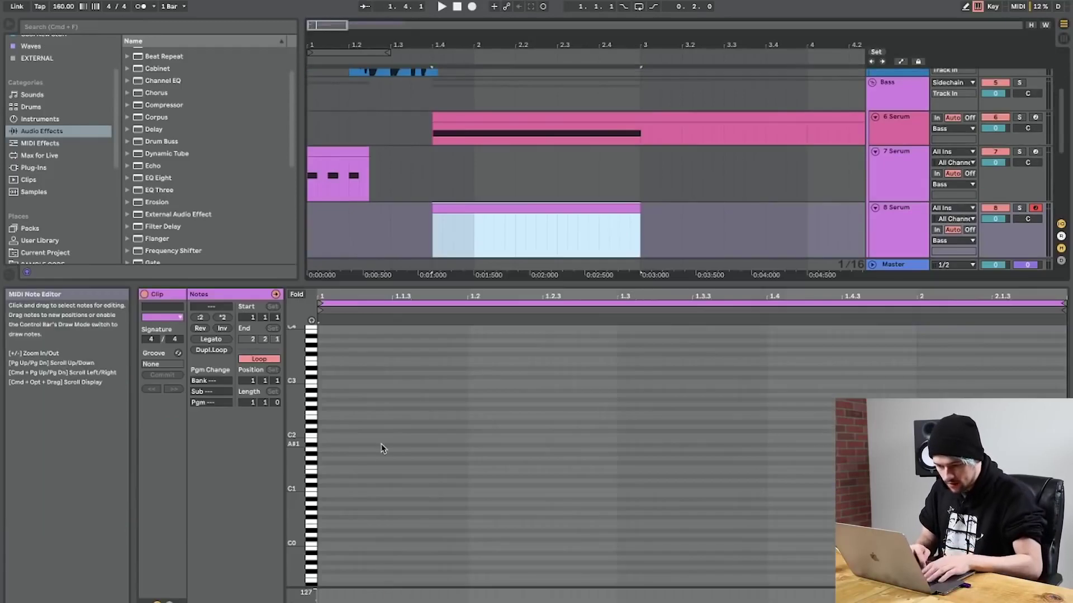
scroll(413, 484, down, 3)
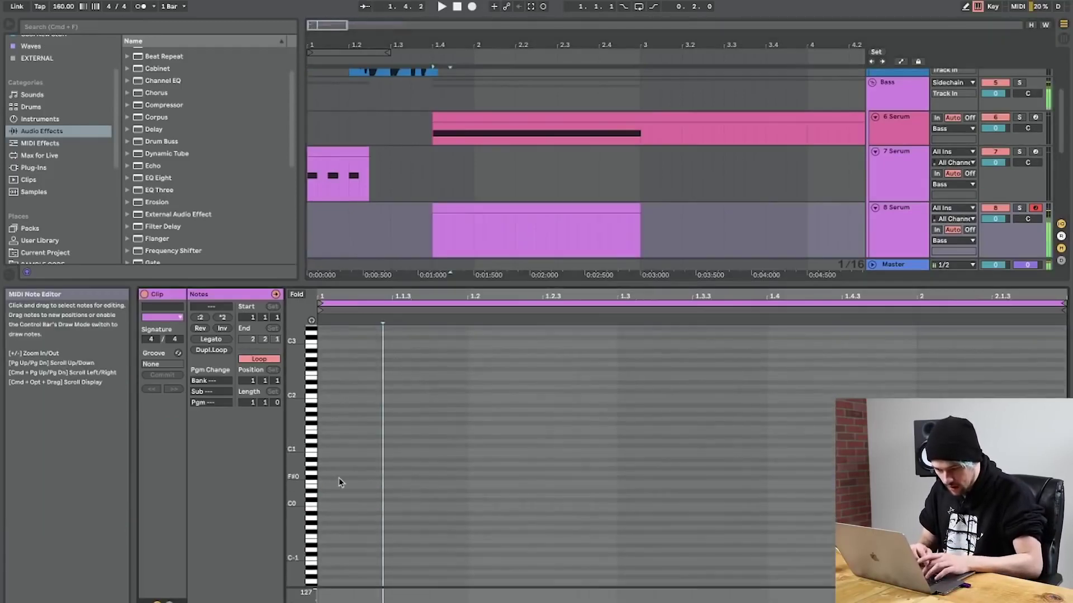
double_click(330, 487)
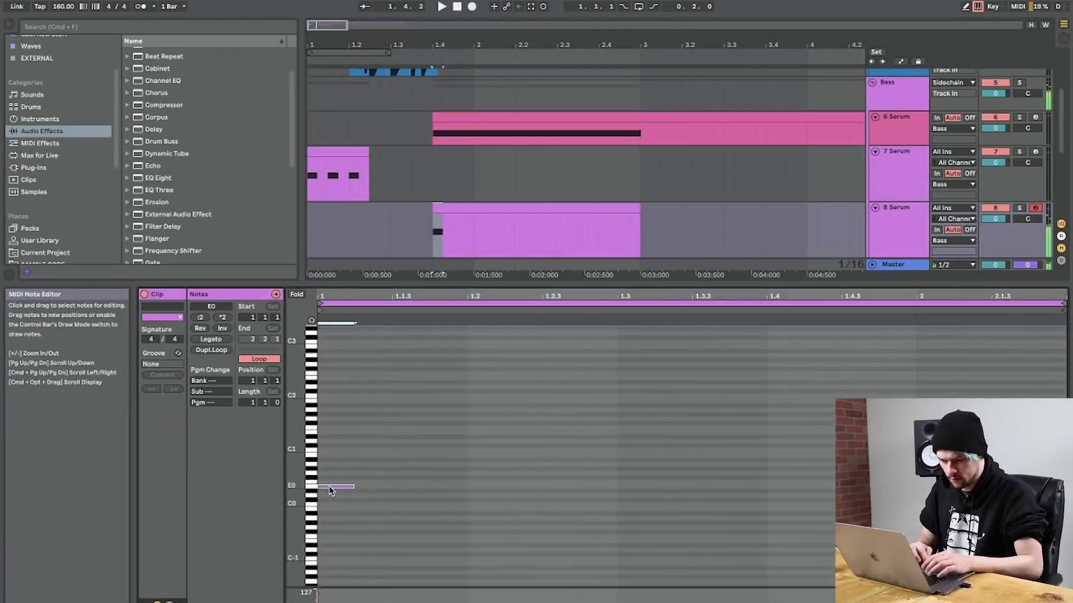
key(super+d)
key(super+d)
key(super+d)
key(super+d)
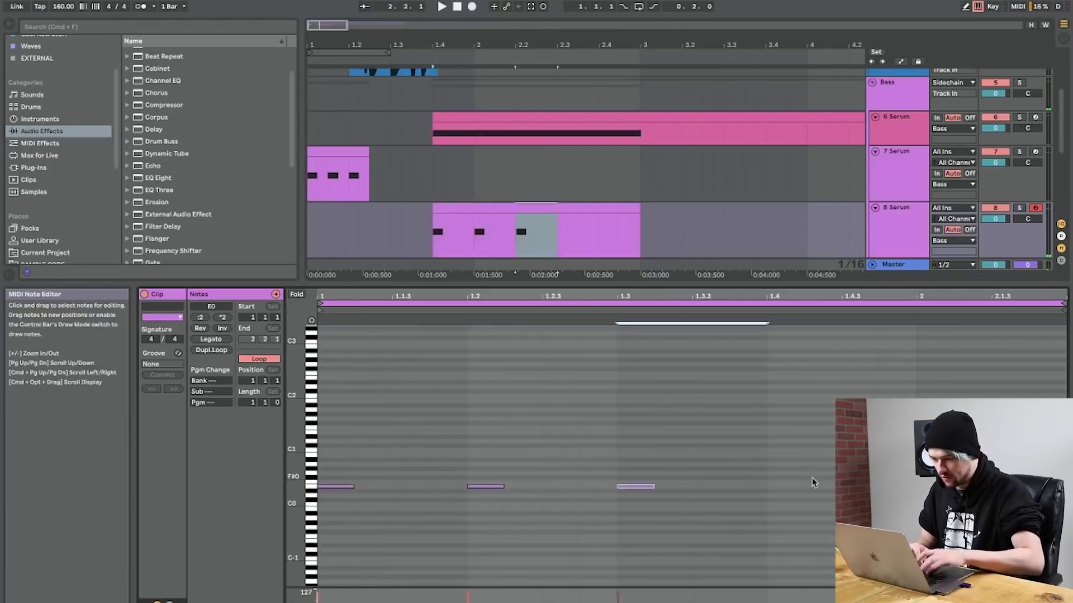
Play the new clip and open the Serum patch on 8 Serum, setting oscillator A's octave to +3.
key(shift+Tab)
click(508, 227)
key(space)
click(883, 243)
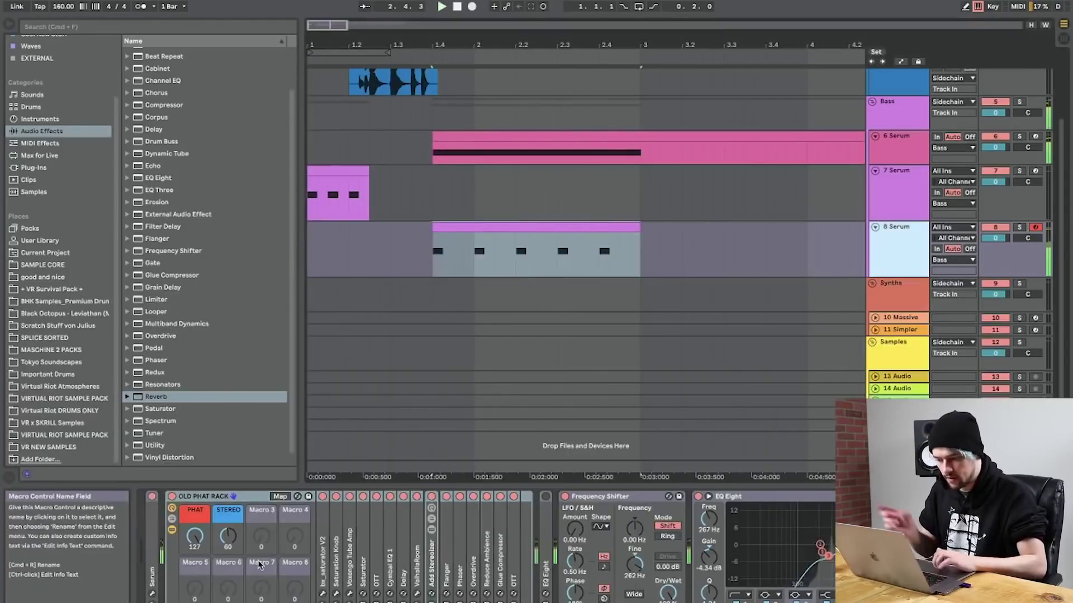
double_click(154, 526)
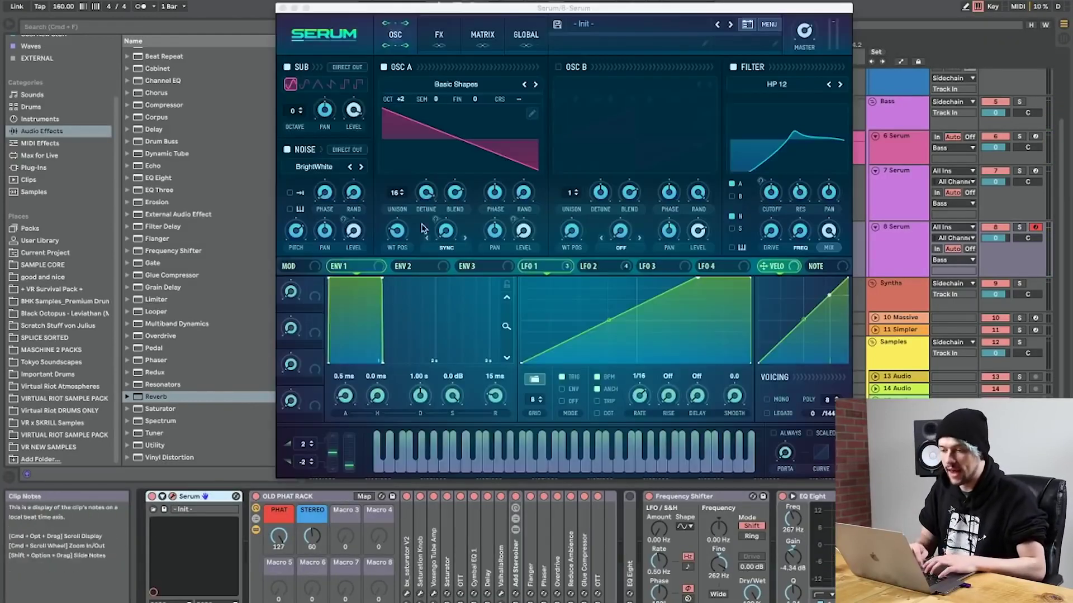
key(space)
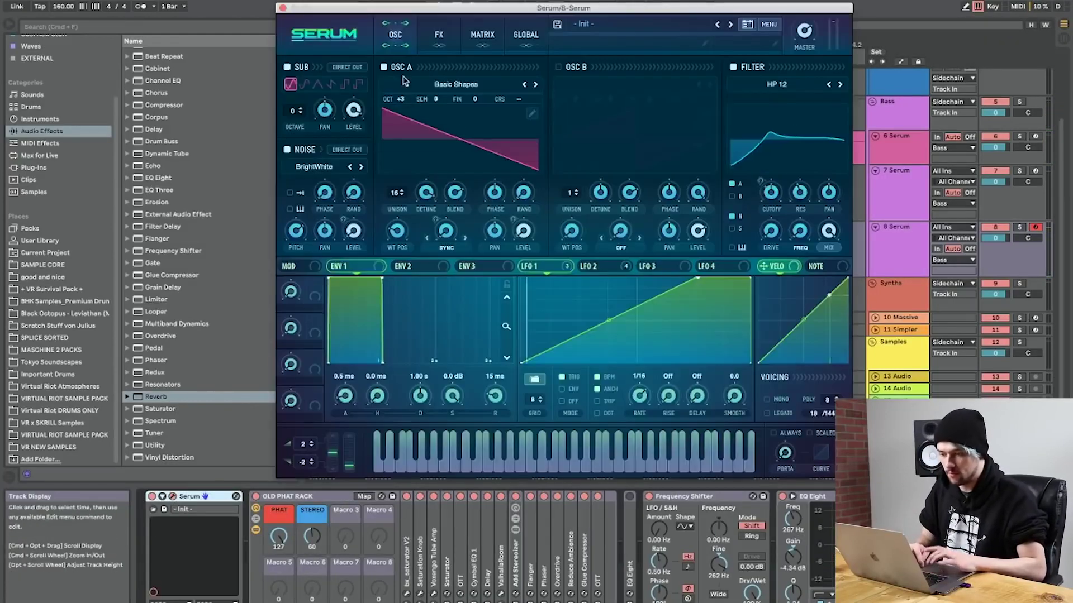
Open the effects page of the 8 Serum patch and set the linked delay time to 15.49.
click(436, 32)
drag(561, 231, 563, 246)
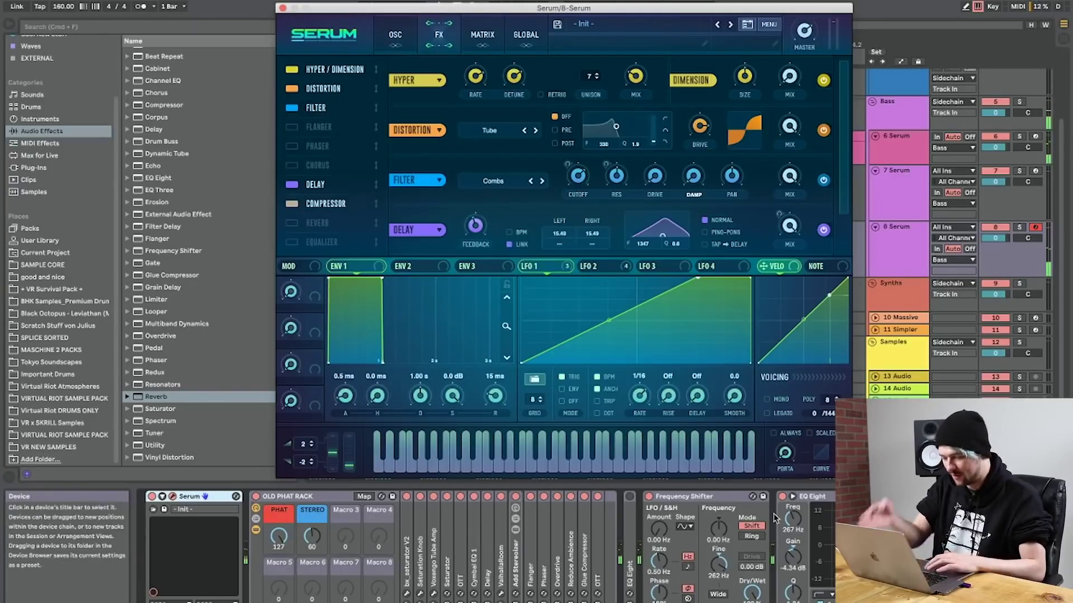
Turn the first band of the EQ Eight on 8 Serum into a low cut at 109 Hz during playback.
click(1050, 496)
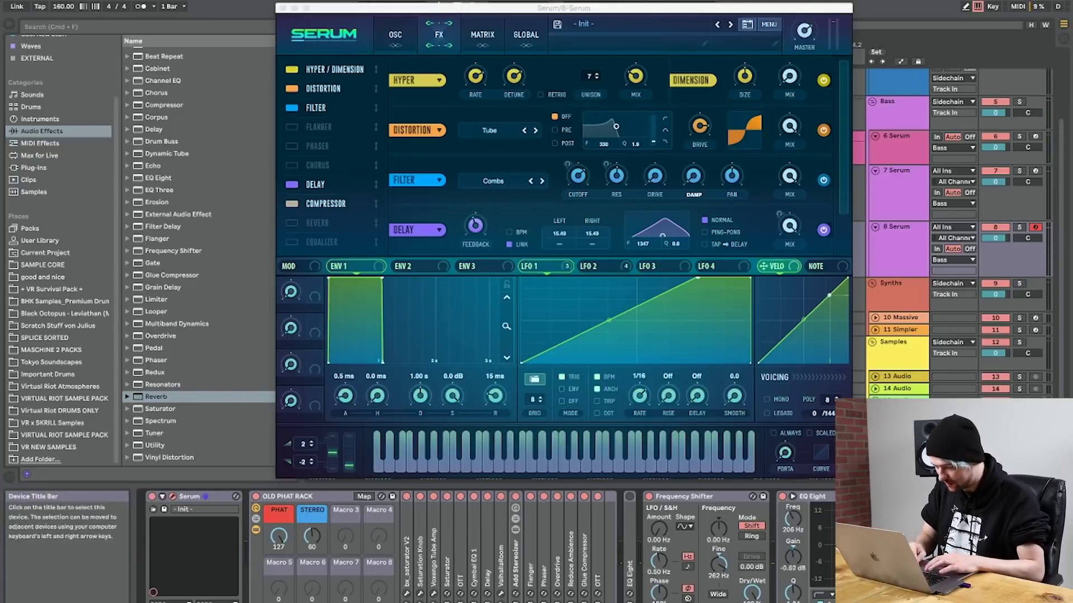
click(819, 595)
click(819, 515)
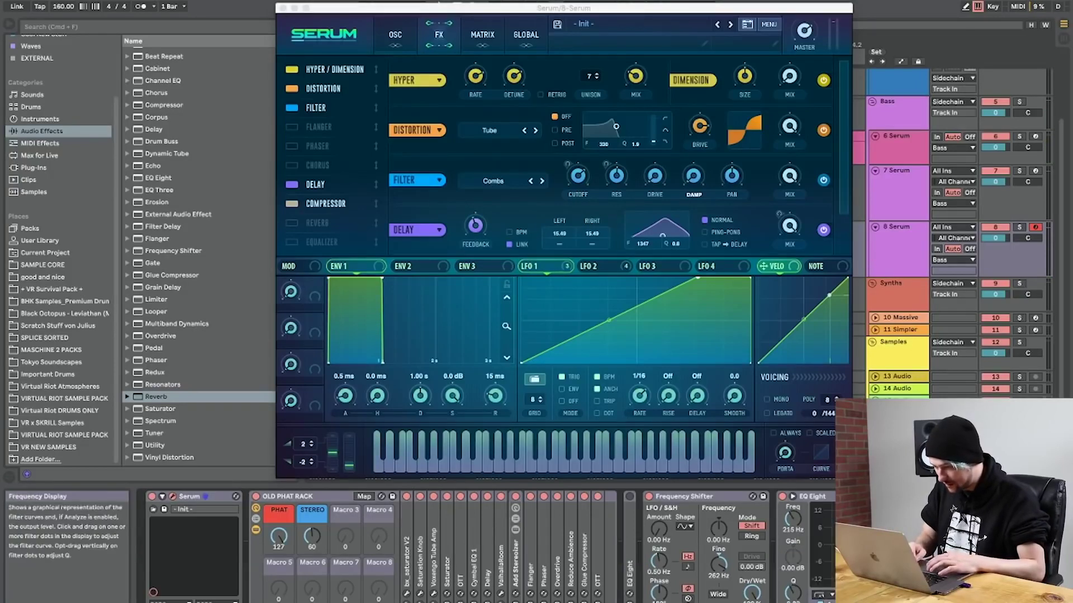
key(space)
drag(749, 552, 728, 556)
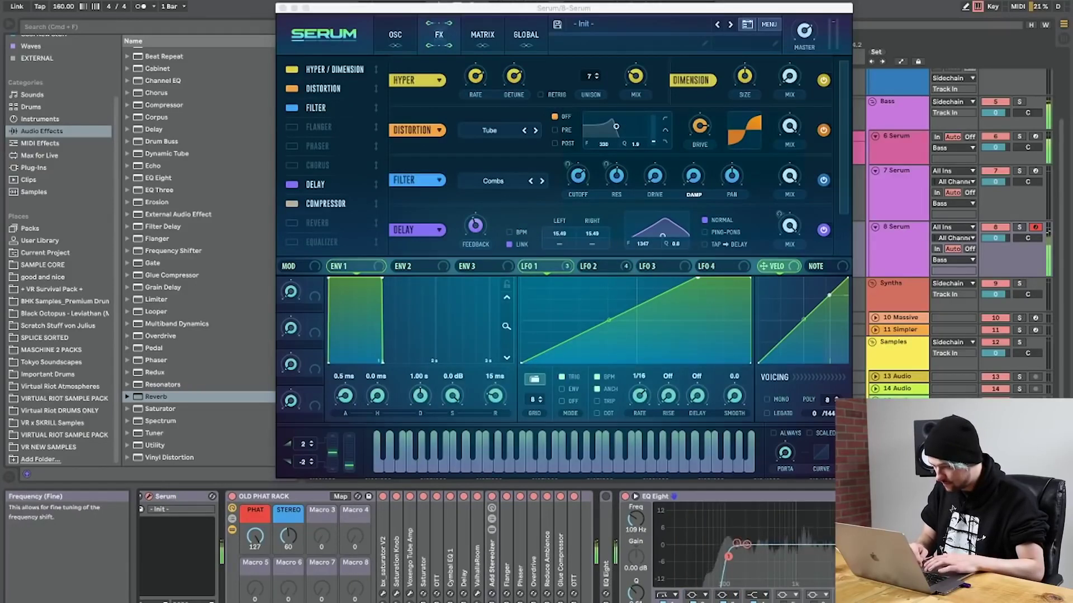
Set LFO 2's rate to 1/8, stretch LFO 1's peak to the end of its cycle, and close the Serum window.
click(596, 266)
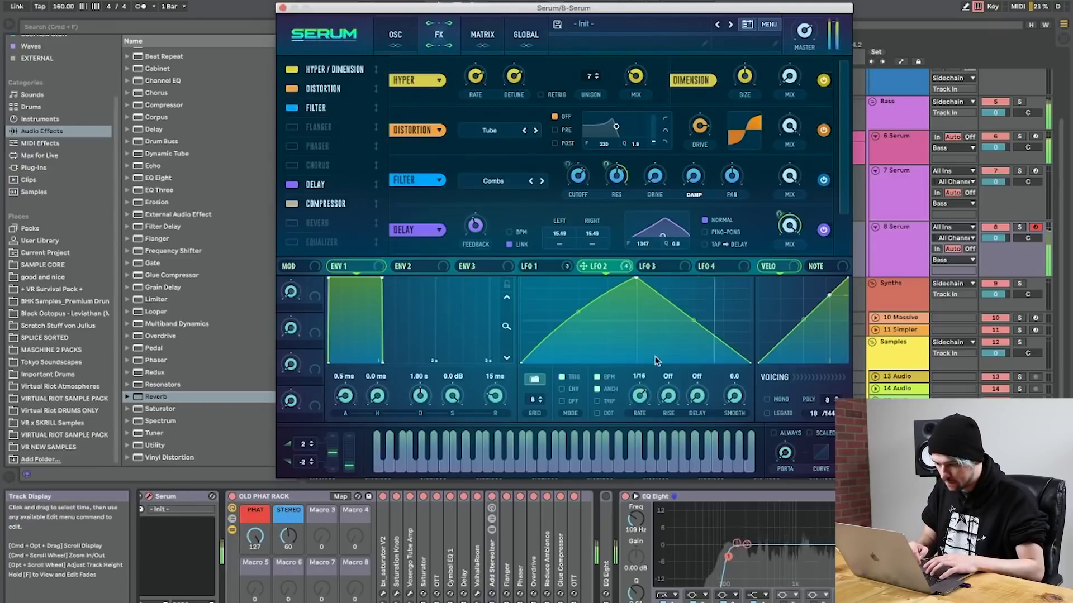
drag(640, 397, 642, 411)
click(558, 269)
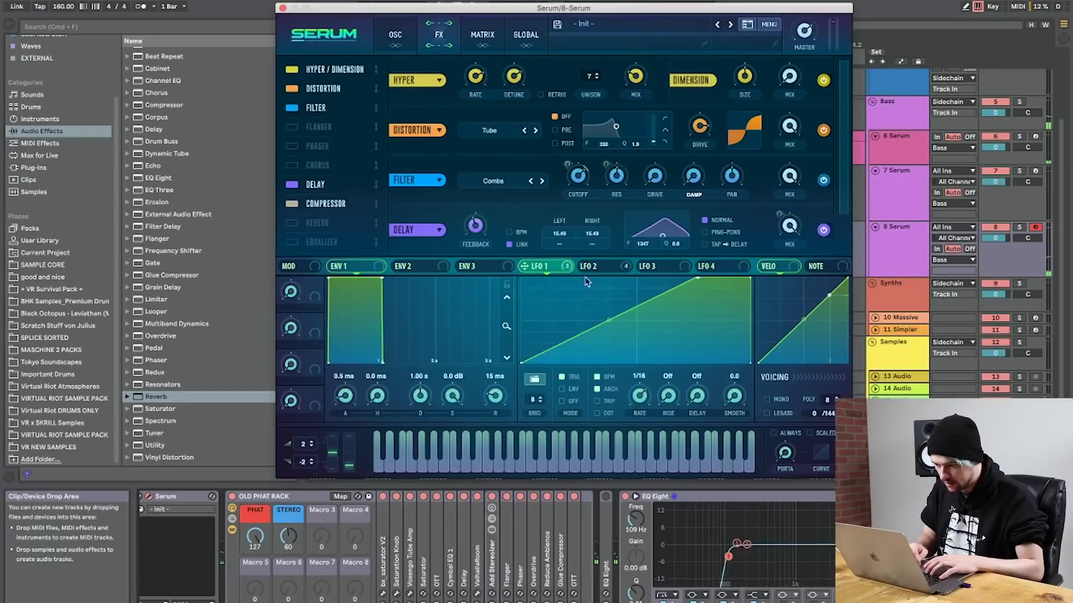
drag(704, 282, 750, 278)
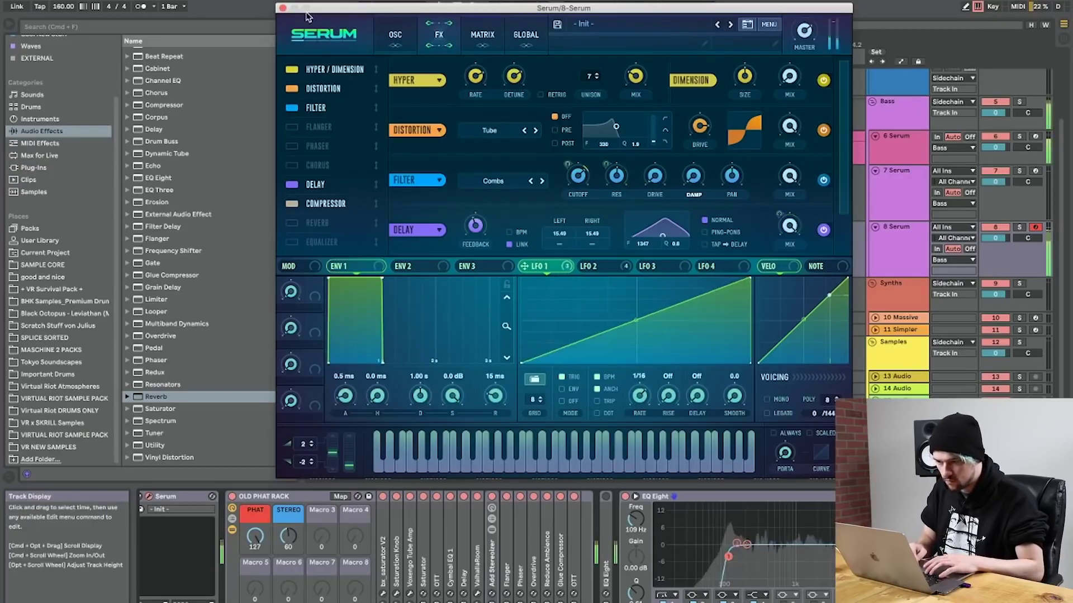
click(283, 7)
Lengthen all notes in the 8 Serum clip to eighth notes and play it back.
click(504, 226)
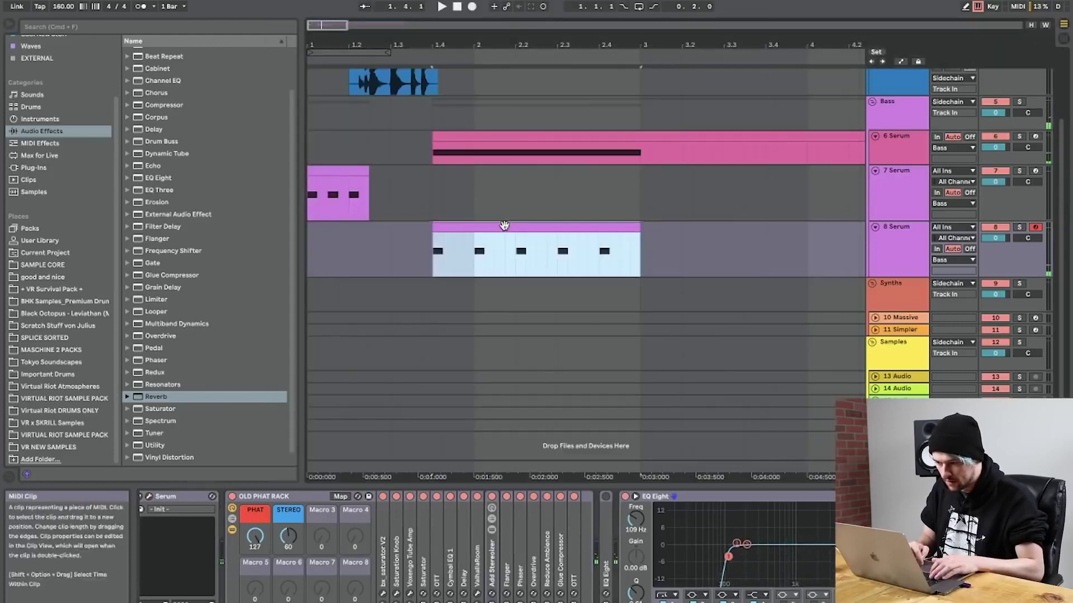
double_click(504, 225)
click(525, 369)
key(super+a)
key(shift+Right)
key(space)
key(shift+Tab)
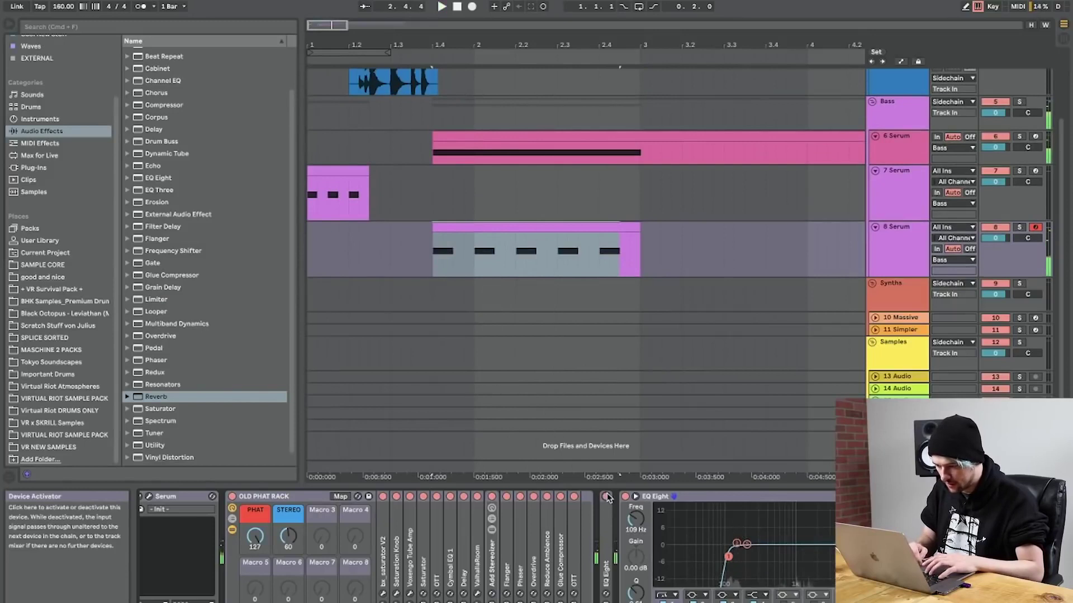
Remove the collapsed EQ Eight after the rack on 8 Serum and solo the track.
double_click(606, 519)
key(space)
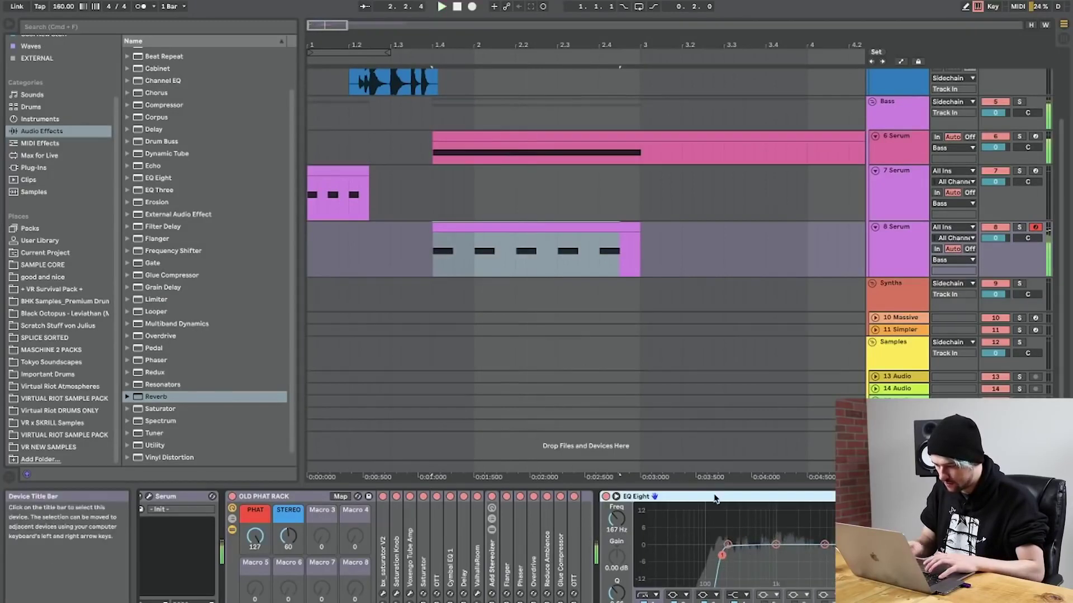
click(1023, 228)
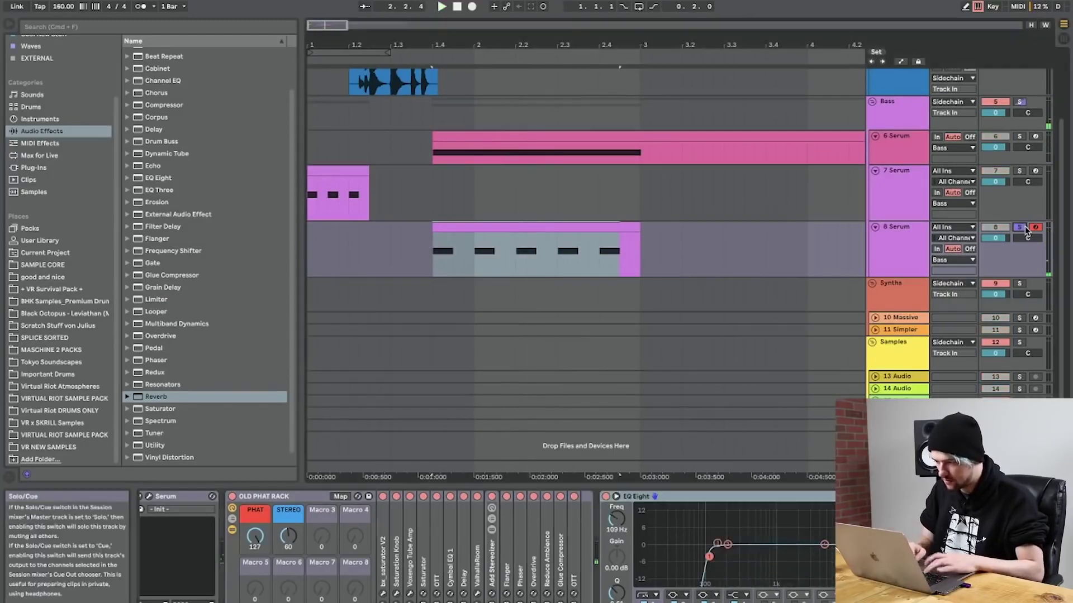
Reopen the 8 Serum patch and switch LFO 2 and LFO 1 from trigger to ENV mode.
scroll(299, 581, left, 1)
click(173, 496)
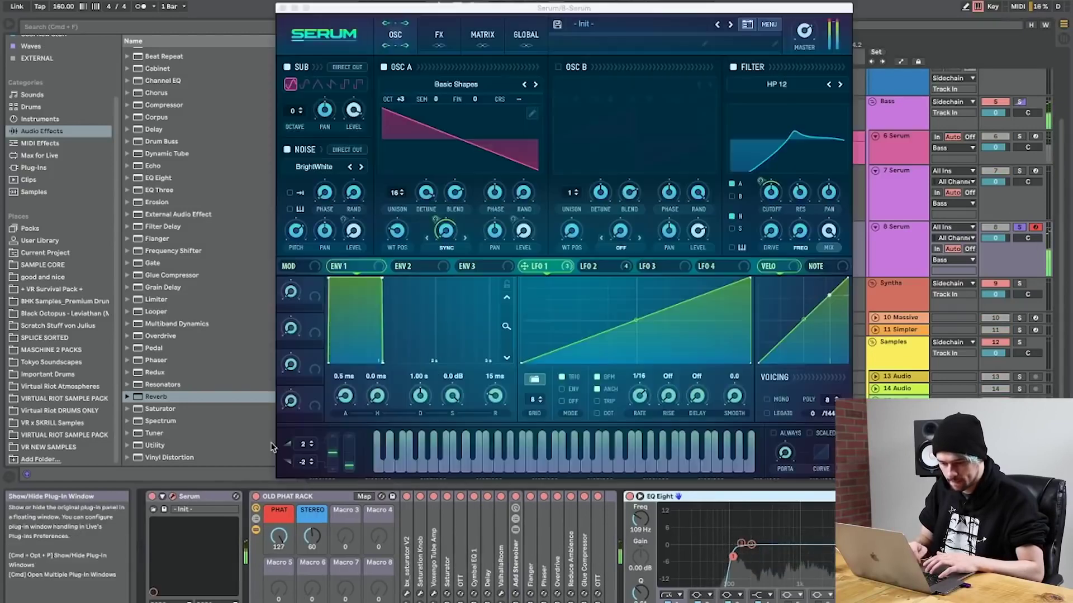
click(598, 266)
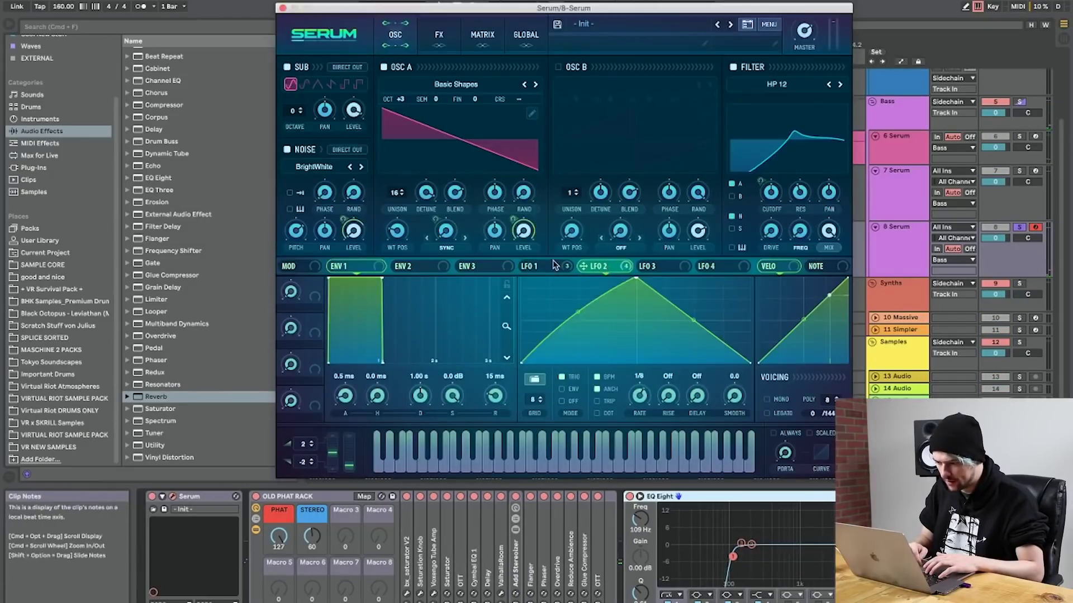
click(573, 388)
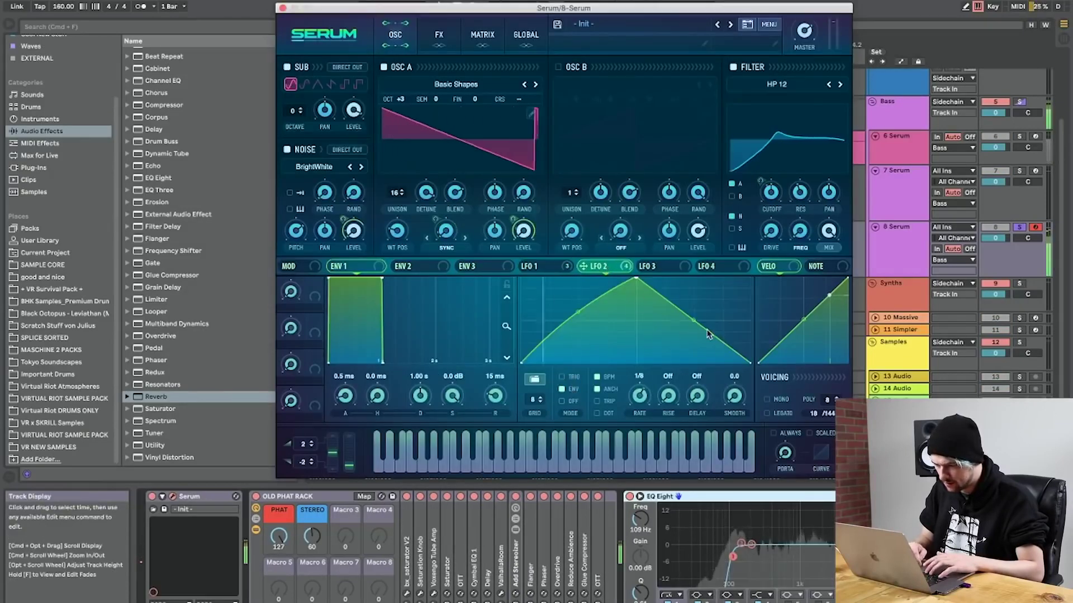
click(440, 29)
click(395, 36)
click(537, 268)
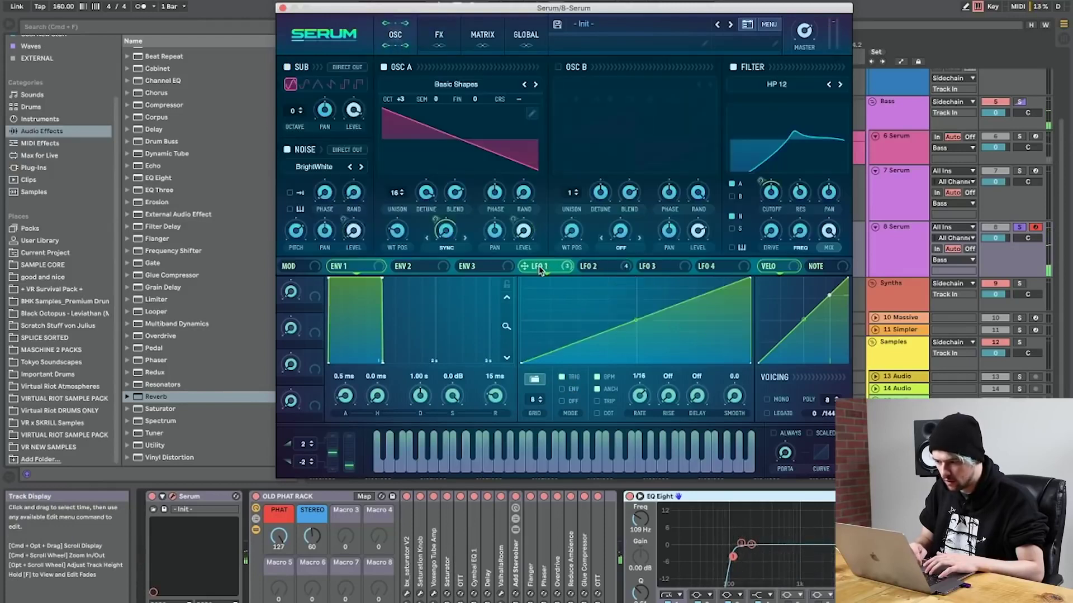
click(572, 390)
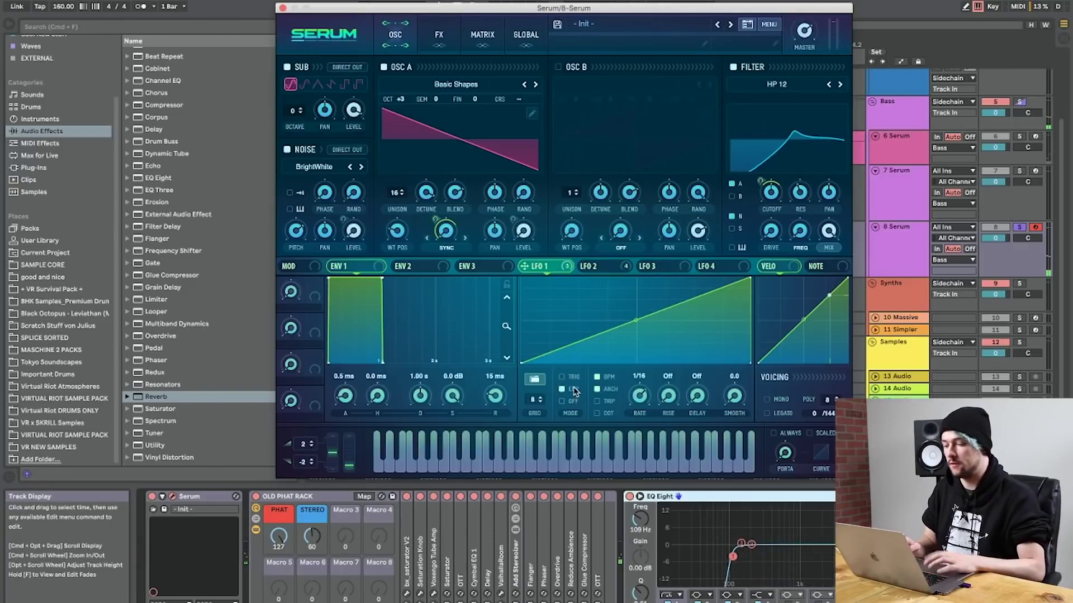
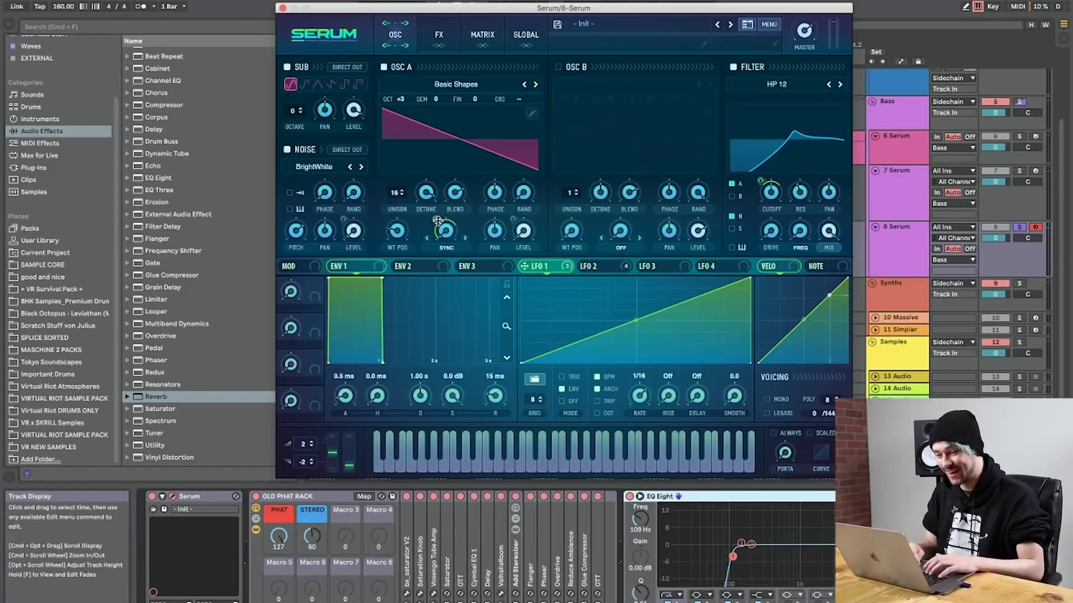
Adjust the modulation amount on oscillator A's sync warp and lower its detune.
drag(438, 221, 435, 222)
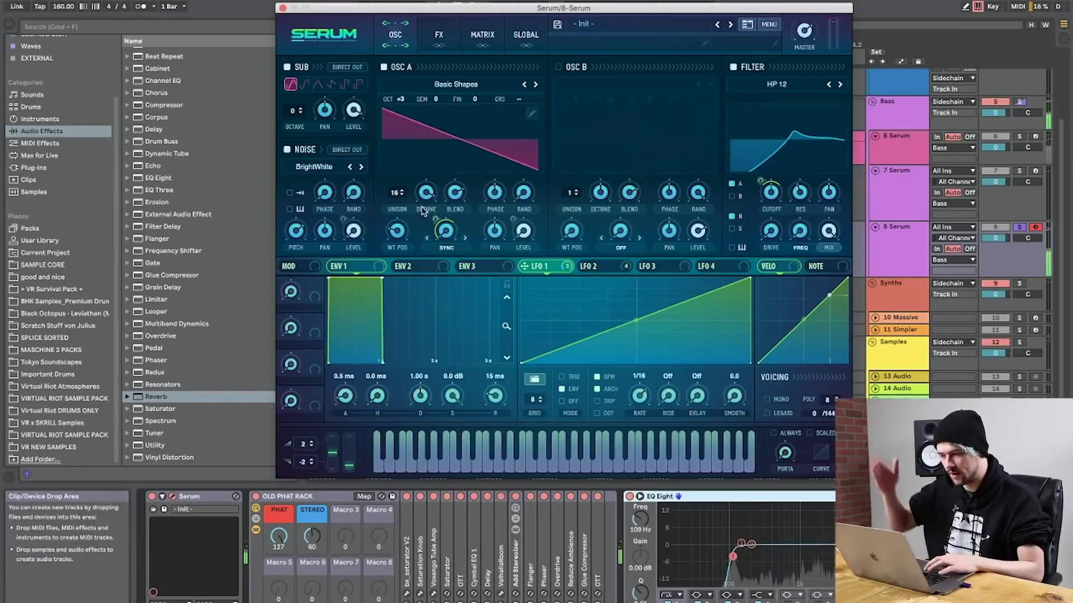
click(425, 193)
drag(428, 194, 426, 297)
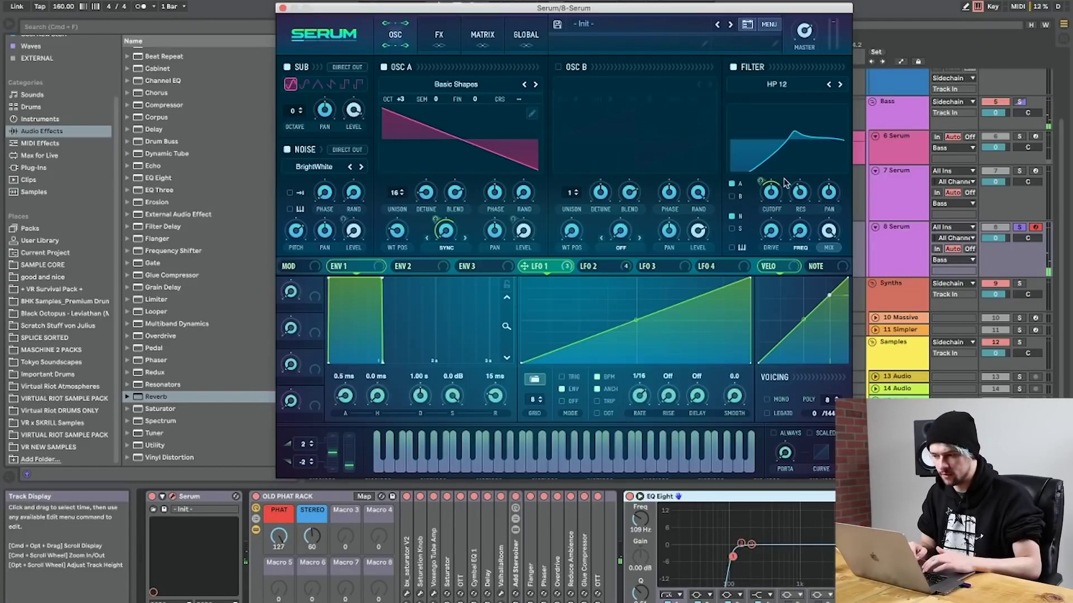
Raise the filter's resonance and fine-tune its cutoff, checking the patch's effects settings.
drag(799, 190, 799, 166)
drag(769, 202, 769, 190)
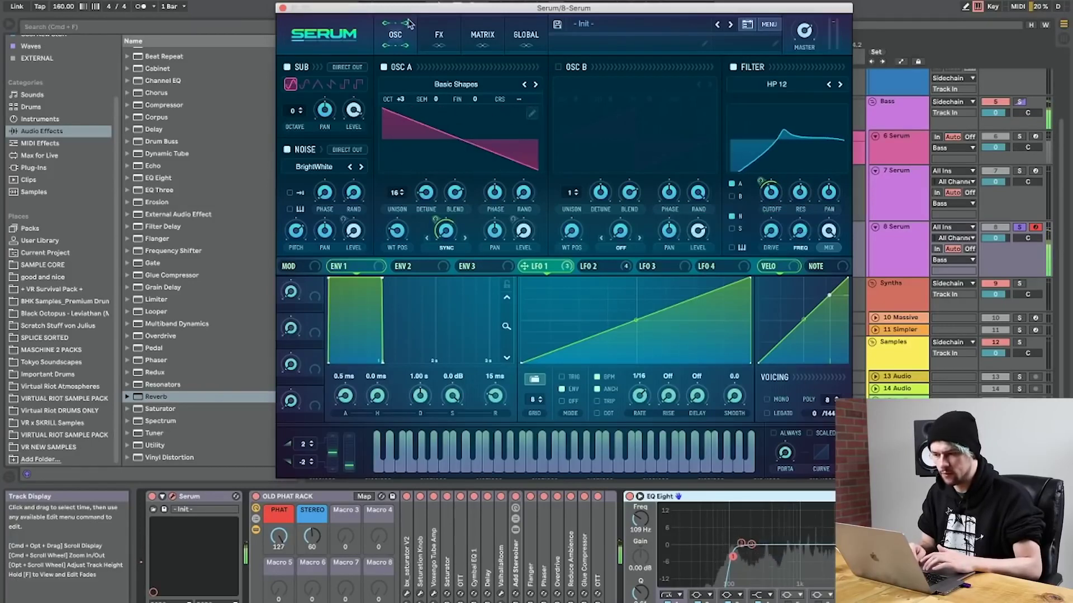
click(439, 34)
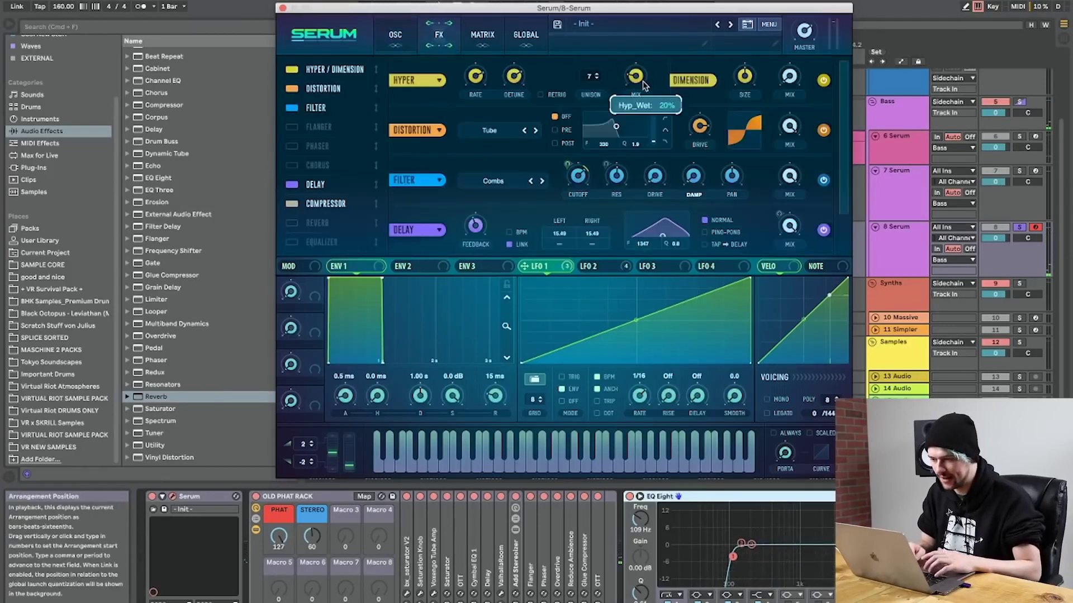
mouse_move(584, 168)
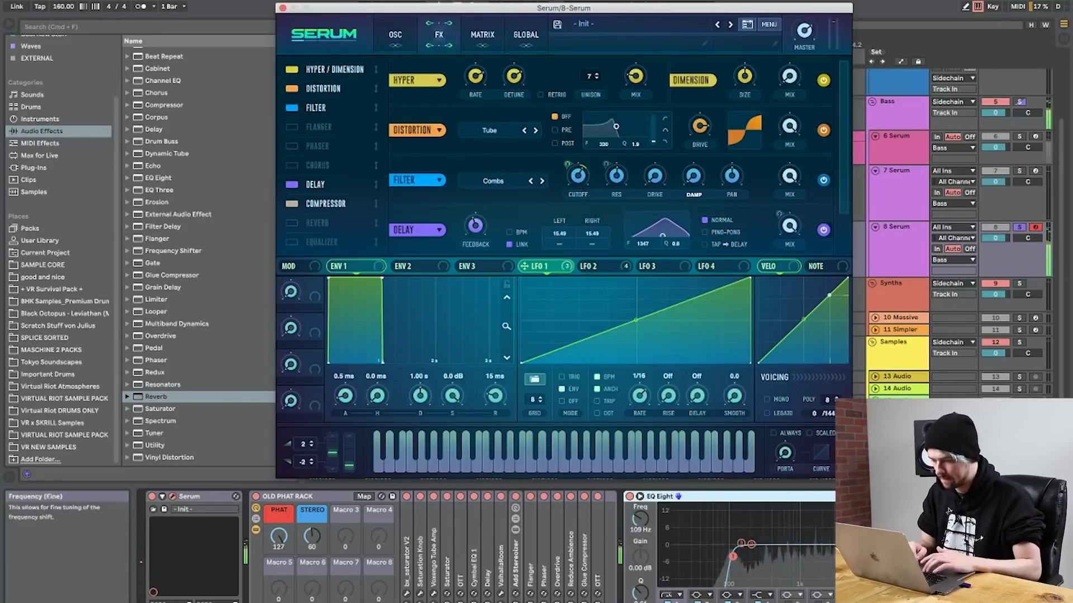
Add an EQ Eight after the Frequency Shifter on 8 Serum and cut 2.11 dB at 2.84 kHz while listening.
click(861, 496)
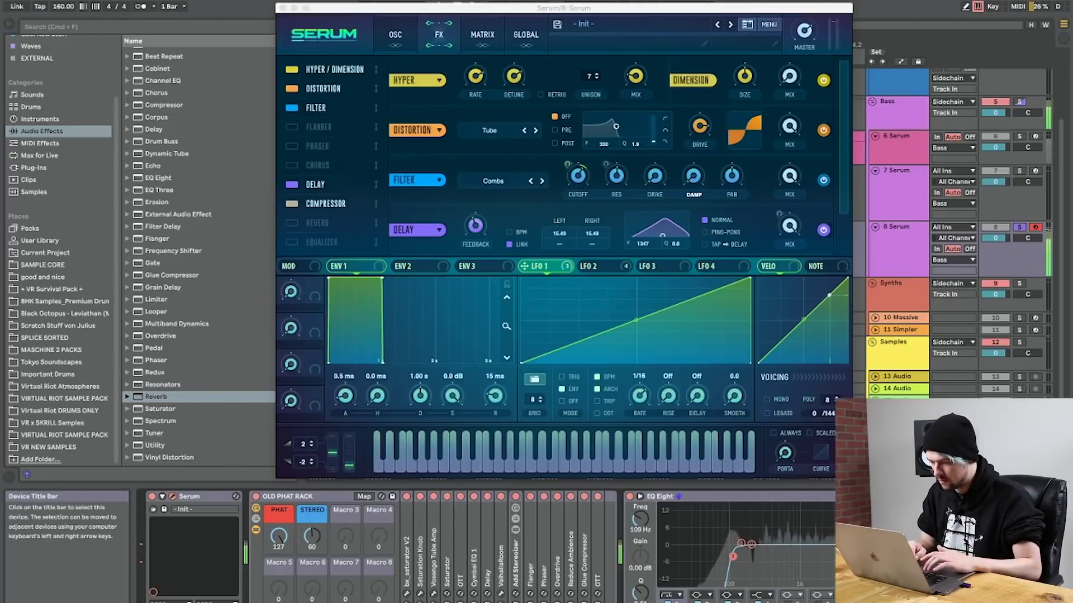
click(282, 8)
double_click(160, 177)
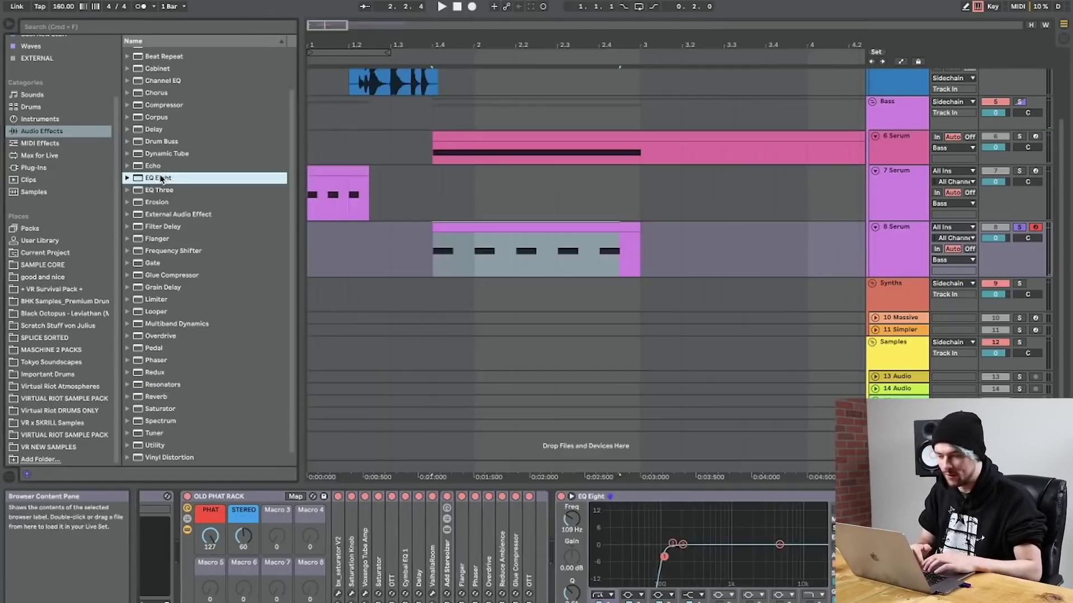
key(space)
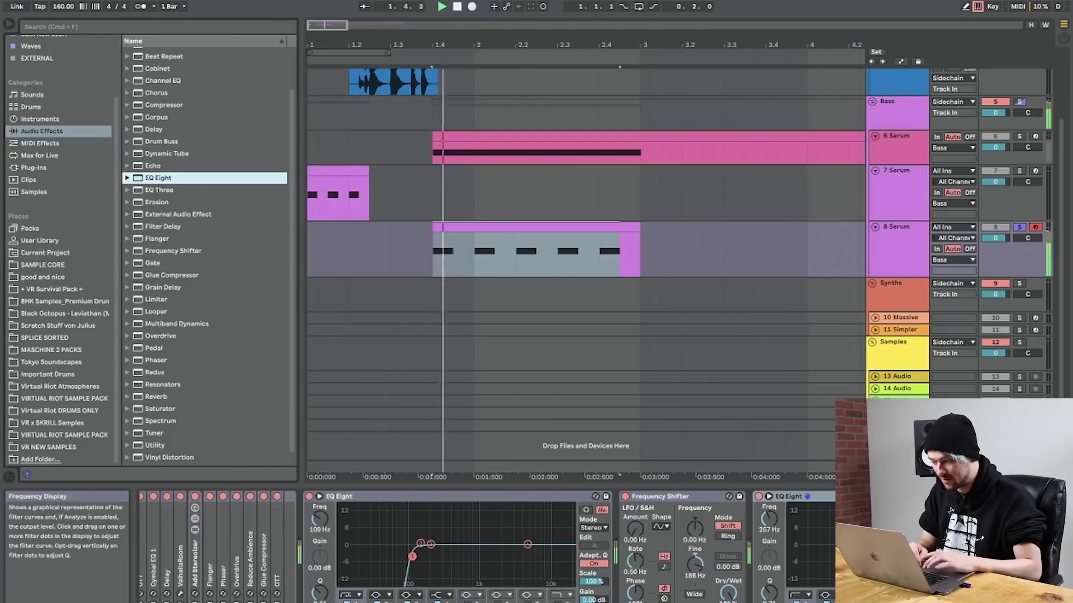
mouse_move(977, 544)
mouse_down()
mouse_move(969, 531)
mouse_move(962, 550)
mouse_up()
key(space)
key(space)
key(space)
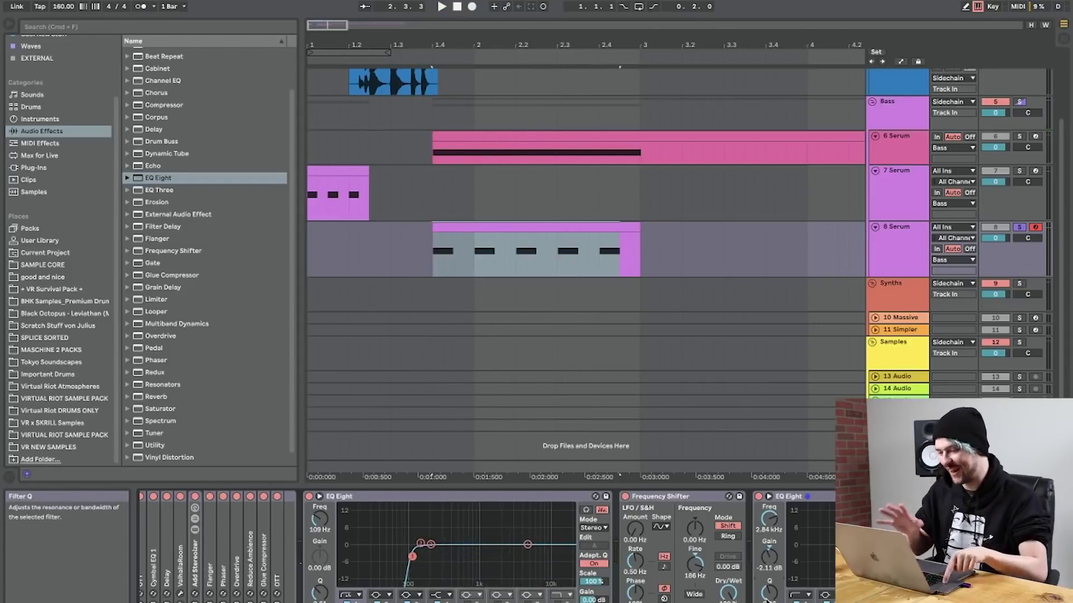
Insert a new audio track below 8 Serum and increase its height in the arrangement.
click(473, 226)
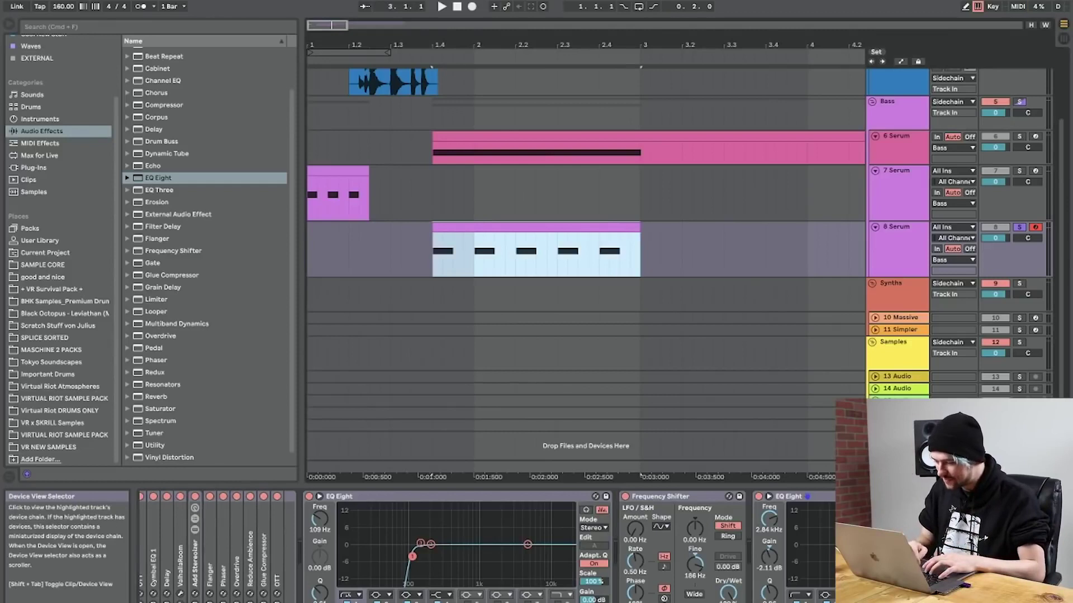
click(892, 203)
click(885, 254)
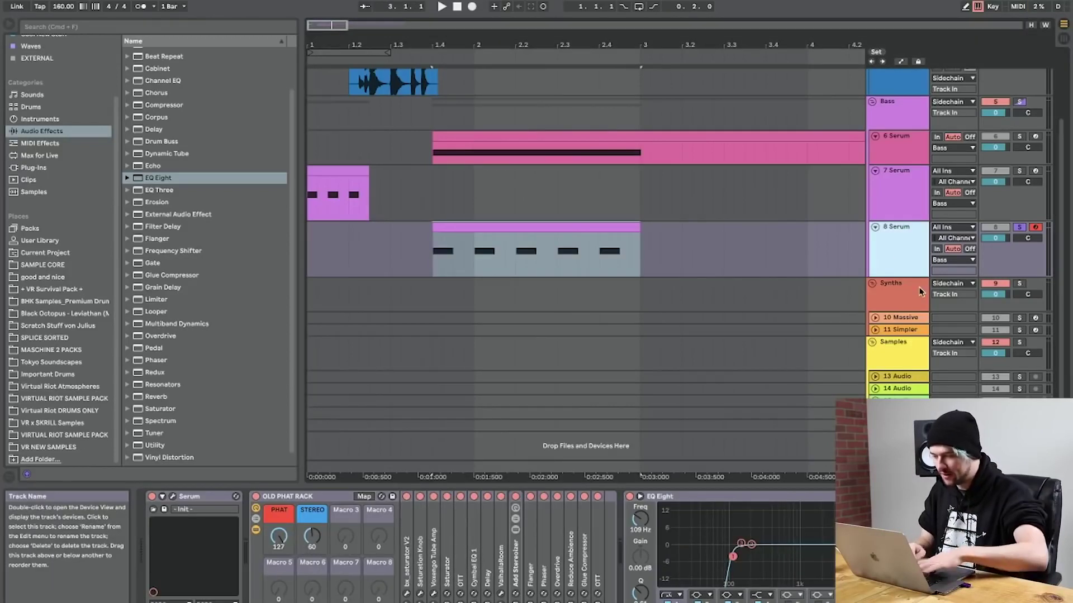
key(super+t)
drag(894, 297, 895, 342)
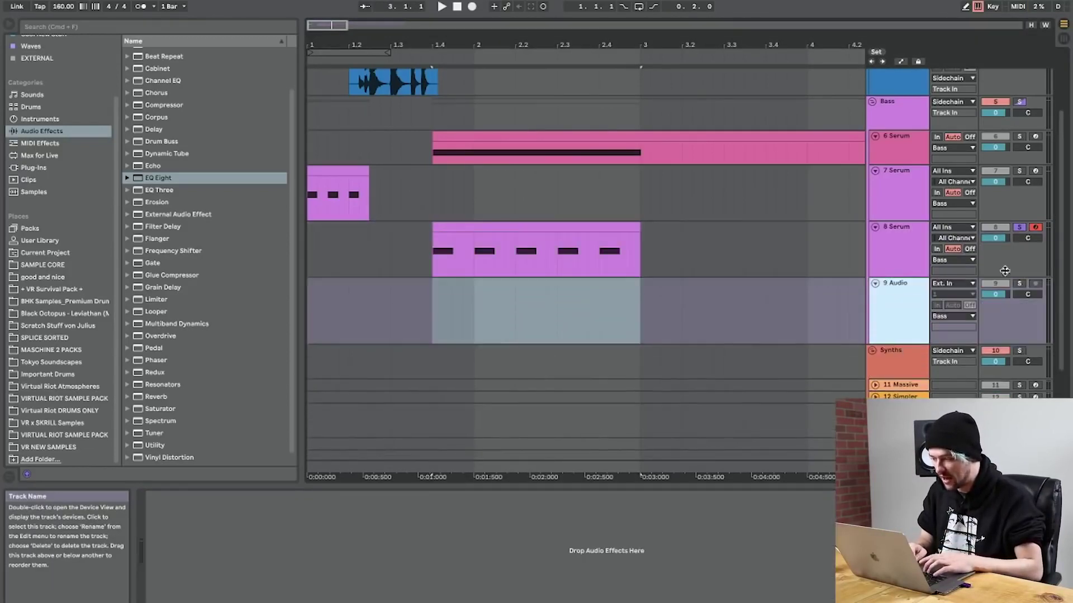
Turn off the solo on 8 Serum, play the clip with the other tracks, and select the 9 Audio track.
key(space)
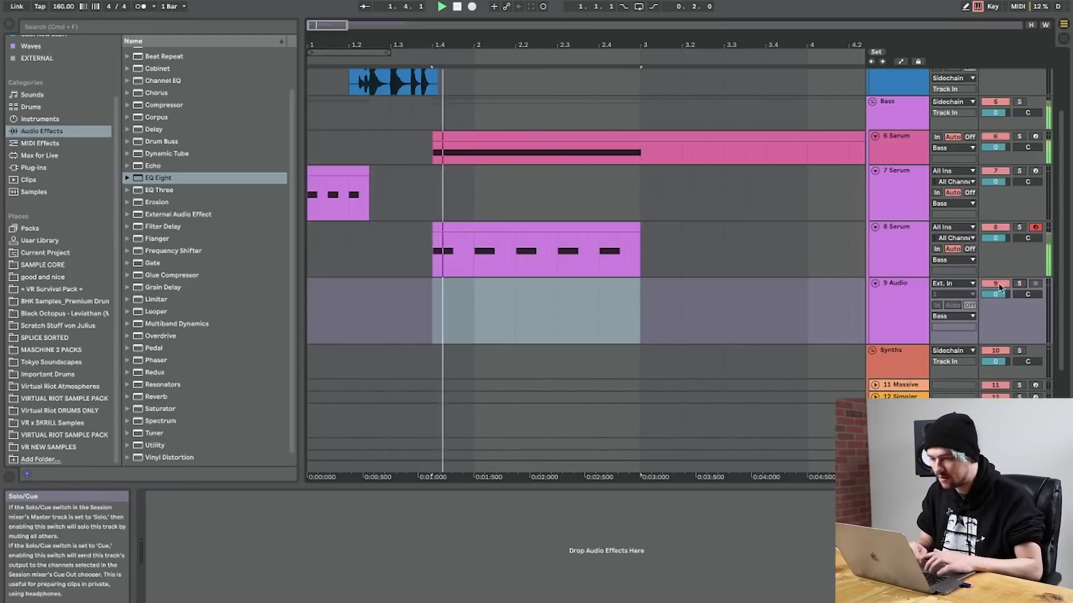
click(906, 239)
key(space)
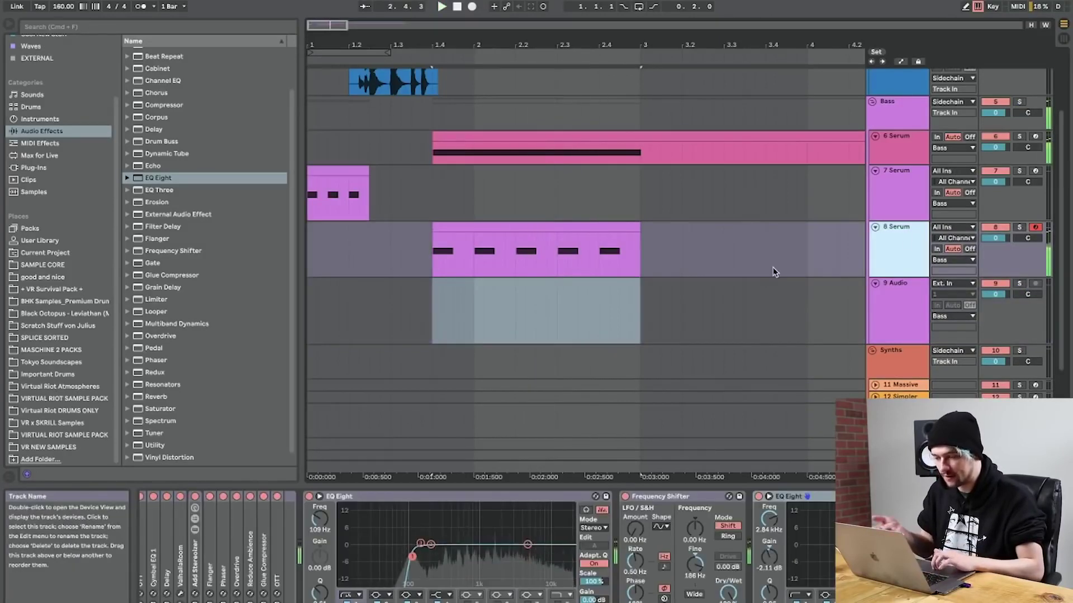
click(875, 303)
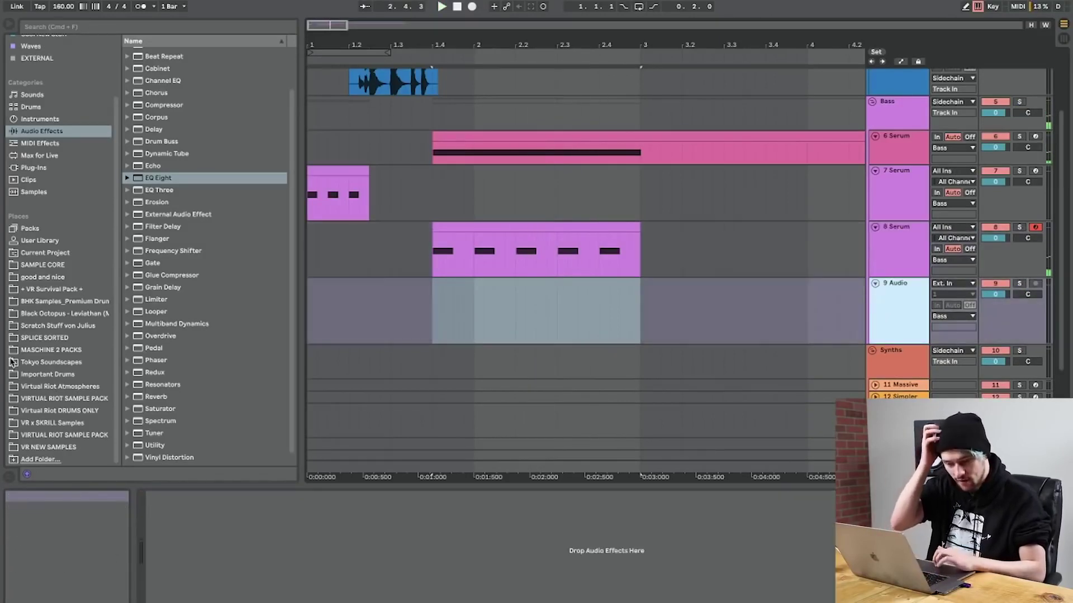
Open the VR NEW SAMPLES folder, collapse its DRUM KIT subfolder and look through the remaining subfolders.
click(62, 435)
click(56, 447)
scroll(233, 214, up, 5)
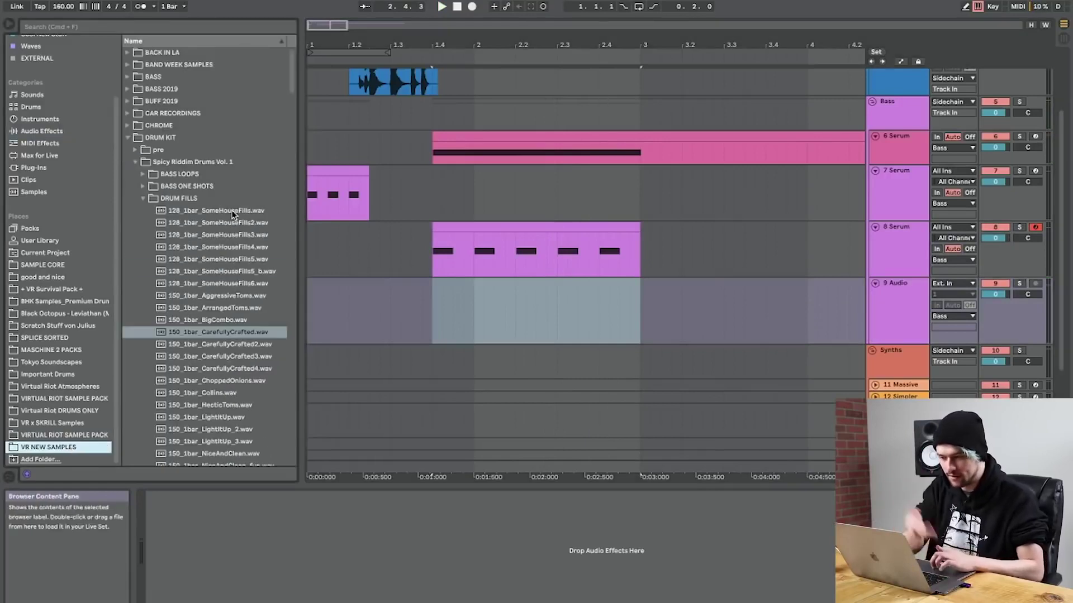
click(156, 130)
double_click(157, 134)
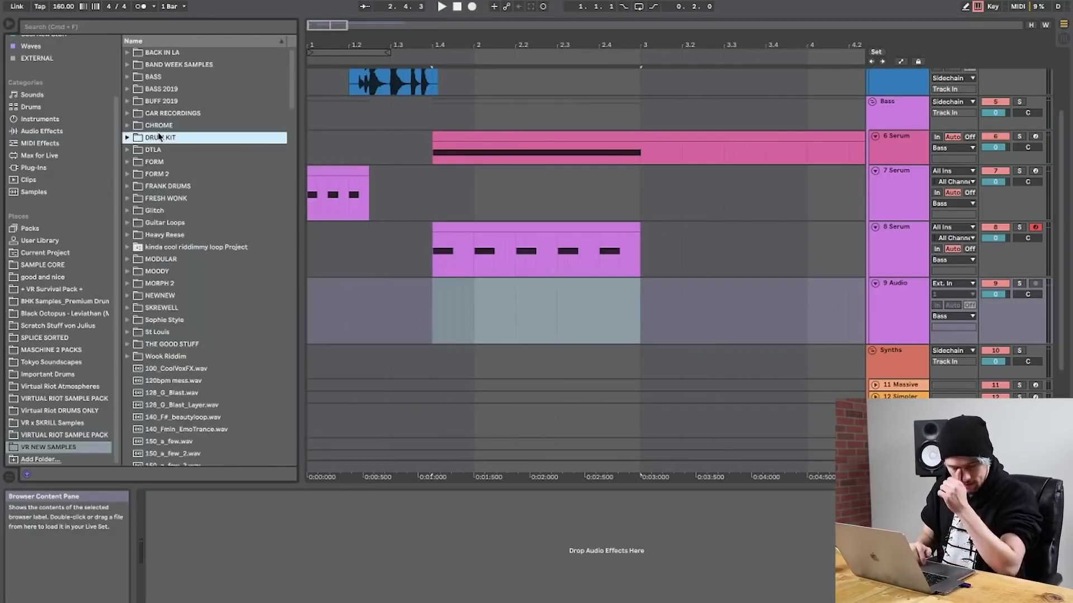
scroll(186, 246, down, 1)
scroll(189, 249, up, 1)
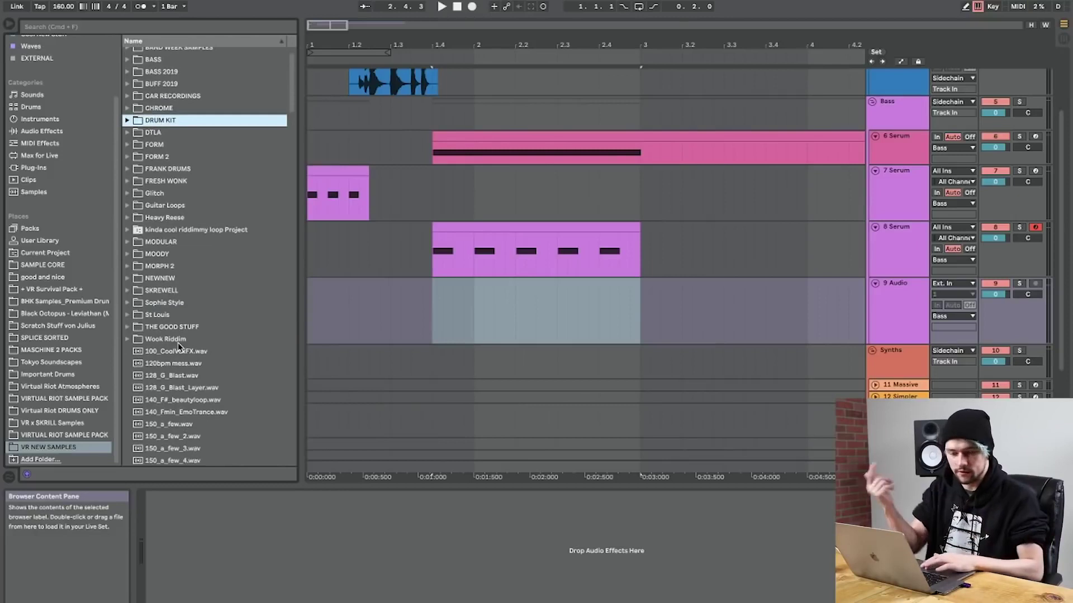
click(163, 307)
key(Up)
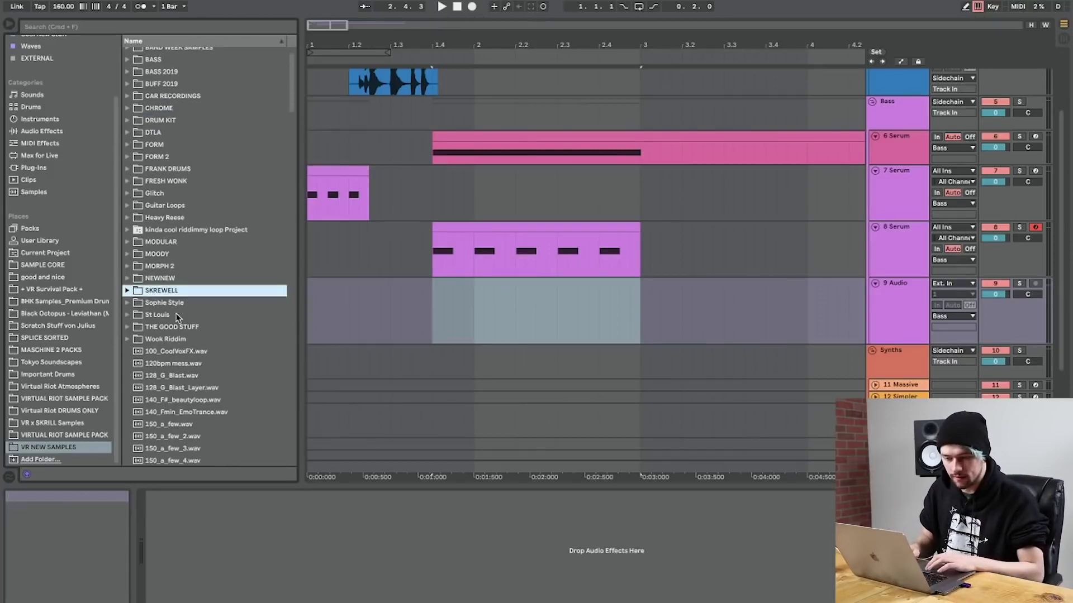
key(Up)
scroll(165, 180, up, 1)
click(162, 127)
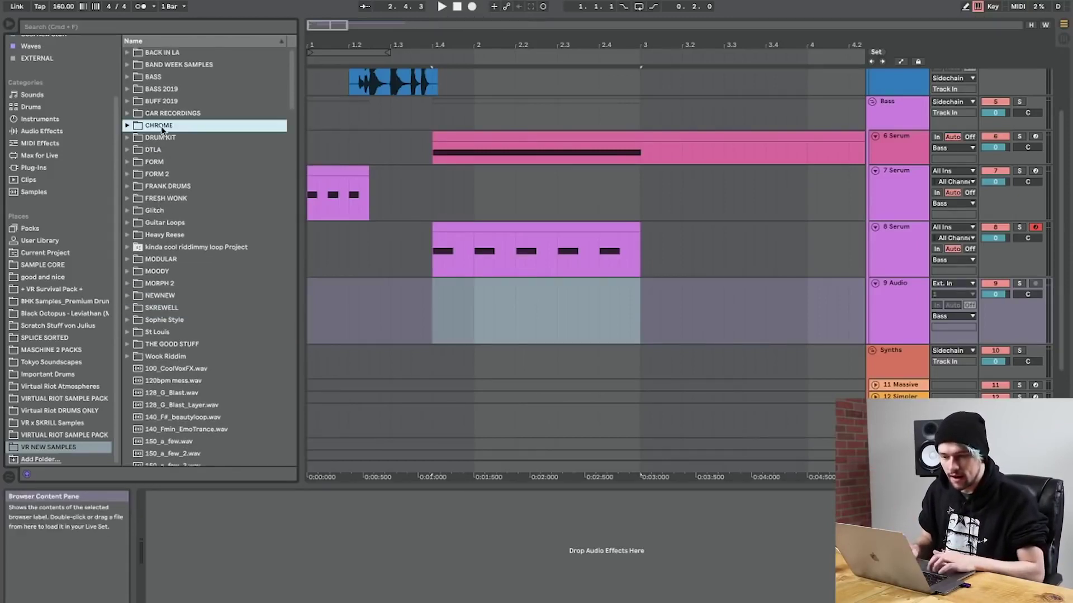
Expand the NEWNEW sample folder and browse down its files to preview the Bangkok samples.
click(175, 300)
key(Right)
scroll(203, 413, down, 4)
click(196, 292)
key(Down)
scroll(196, 285, down, 5)
key(Down)
click(162, 241)
scroll(162, 244, down, 5)
scroll(162, 243, down, 2)
click(177, 124)
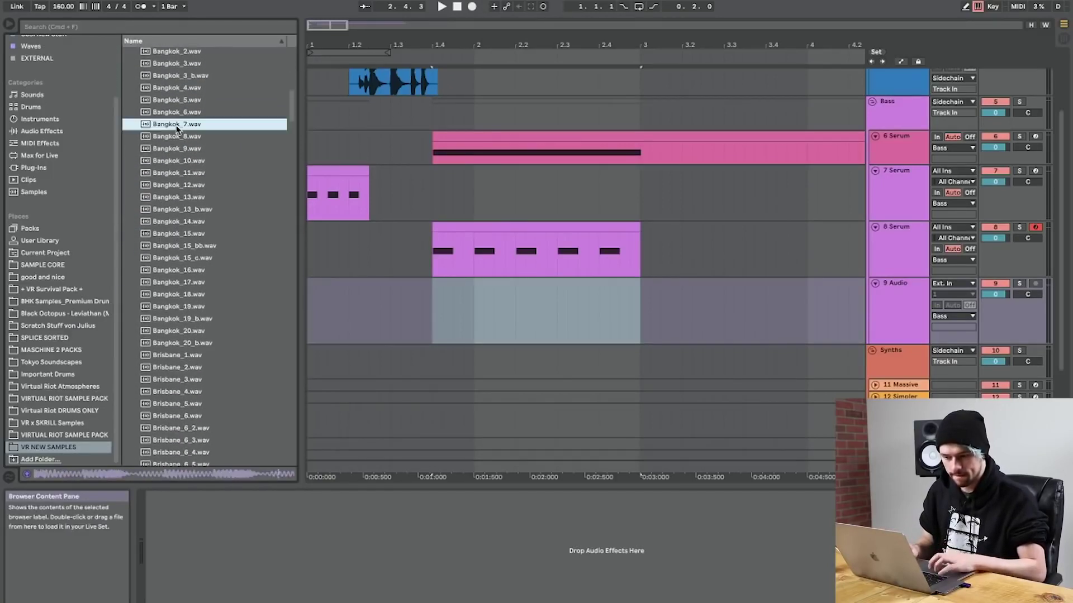
Preview the neighbouring Bangkok samples and choose Bangkok_3_b.wav.
key(Down)
scroll(177, 126, up, 2)
click(177, 126)
scroll(176, 126, up, 2)
key(Up)
key(Up)
key(Up)
key(Up)
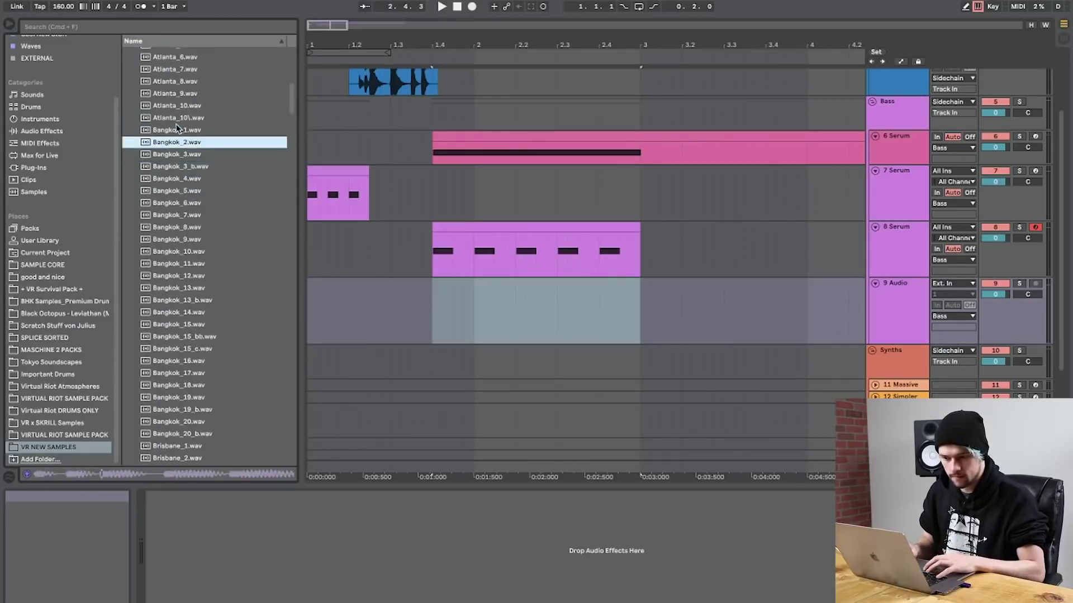
click(188, 170)
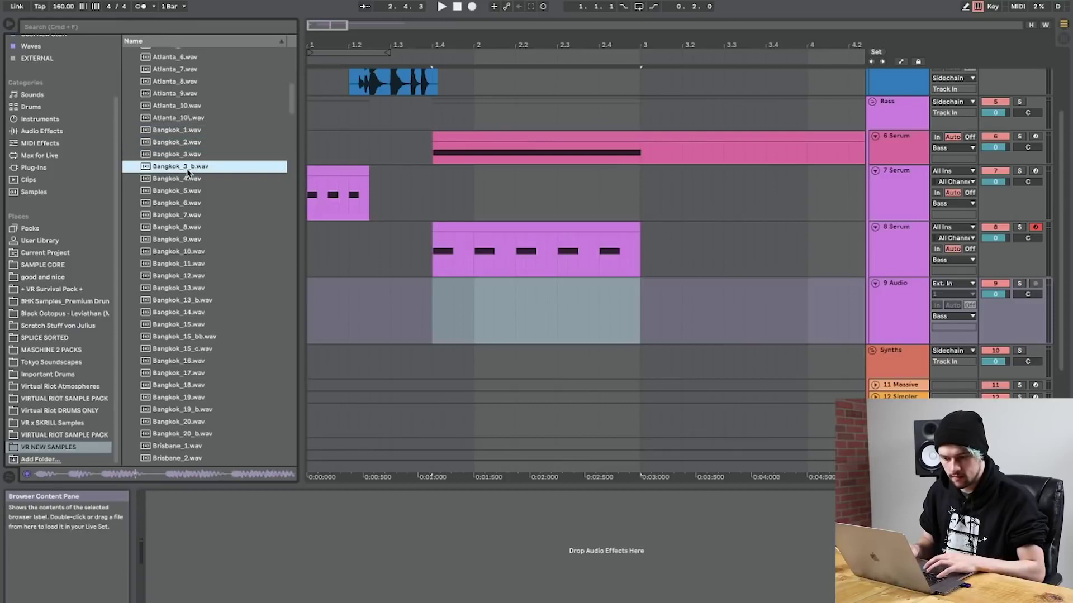
Place Bangkok_3_b.wav on the 9 Audio track, solo it, and trim it to a half-beat hit starting at 1.4.
drag(171, 168, 439, 302)
drag(603, 284, 474, 284)
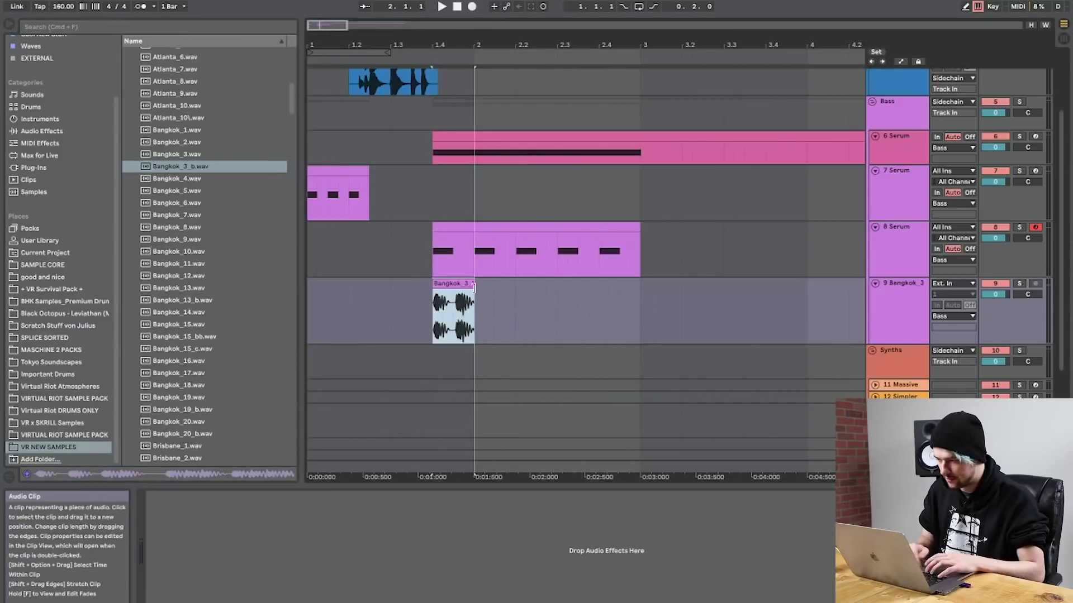
click(1018, 283)
drag(434, 284, 450, 285)
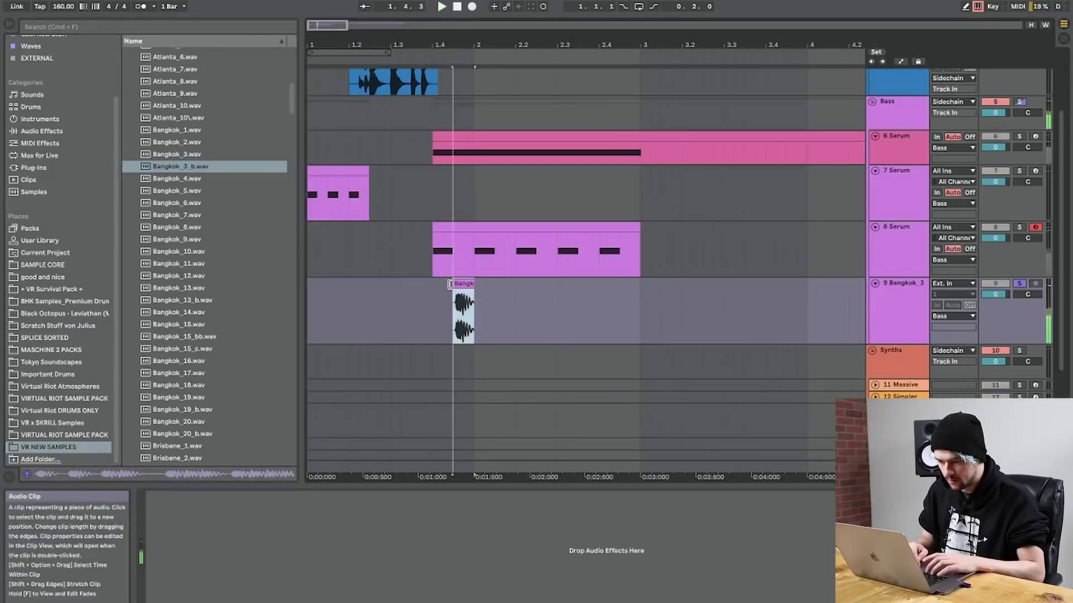
drag(468, 281, 446, 282)
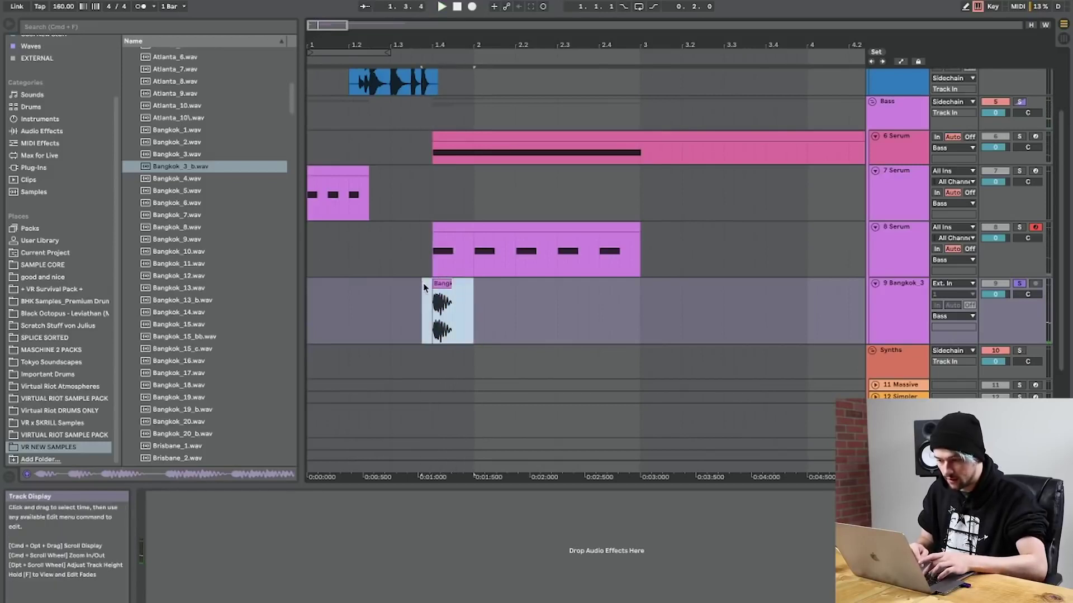
Duplicate the Bangkok hit four times at one-beat intervals to match the notes on 8 Serum.
key(super+d)
key(super+d)
key(super+d)
key(super+d)
Add an EQ Eight with a steep low cut at 257 Hz to the Bangkok track and play it soloed together with 8 Serum.
click(41, 131)
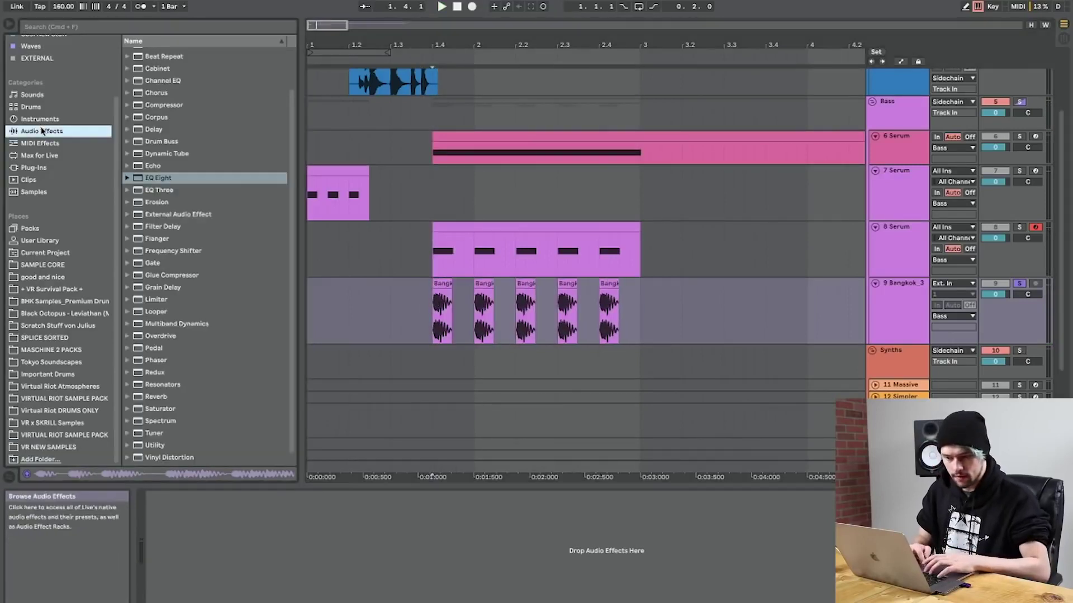
double_click(151, 178)
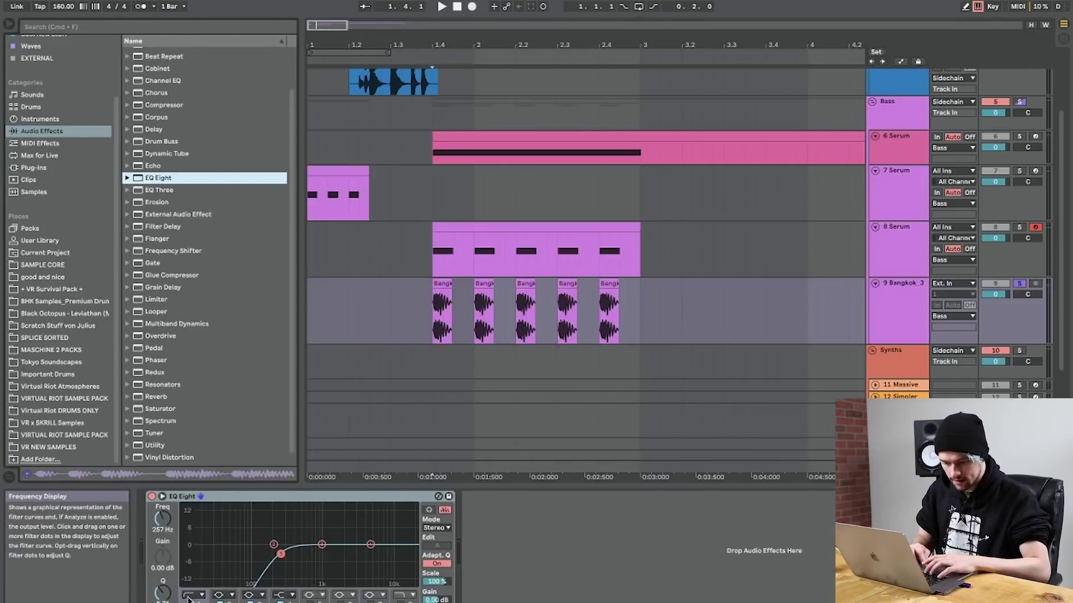
key(space)
super+click(1018, 227)
key(space)
key(space)
click(909, 296)
key(space)
scroll(748, 226, up, 3)
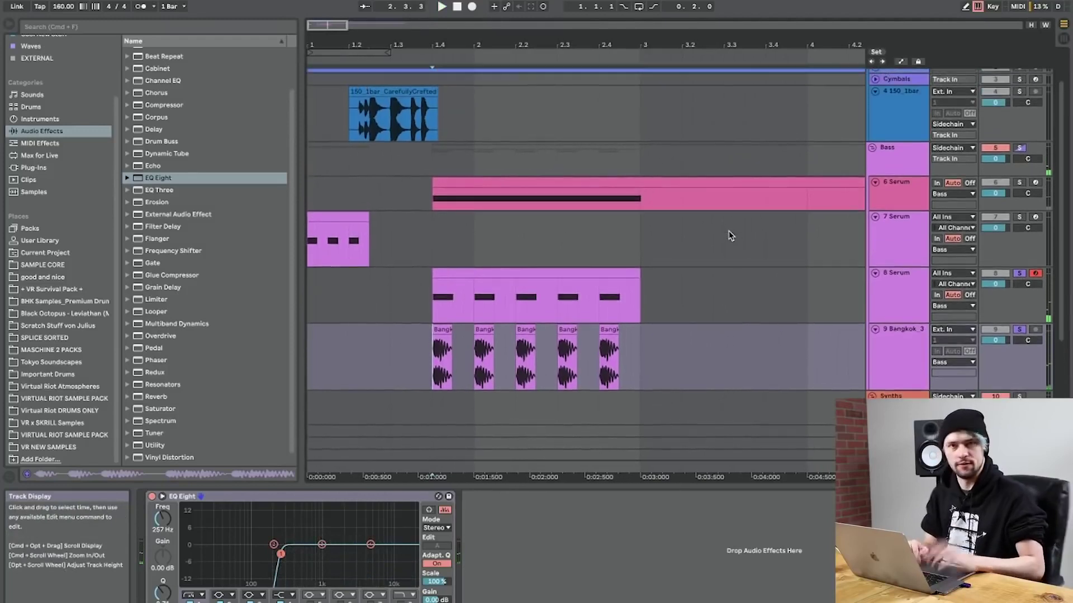
Add a Frequency Shifter to the Bangkok track and set its Fine frequency to 256 Hz while listening.
click(896, 336)
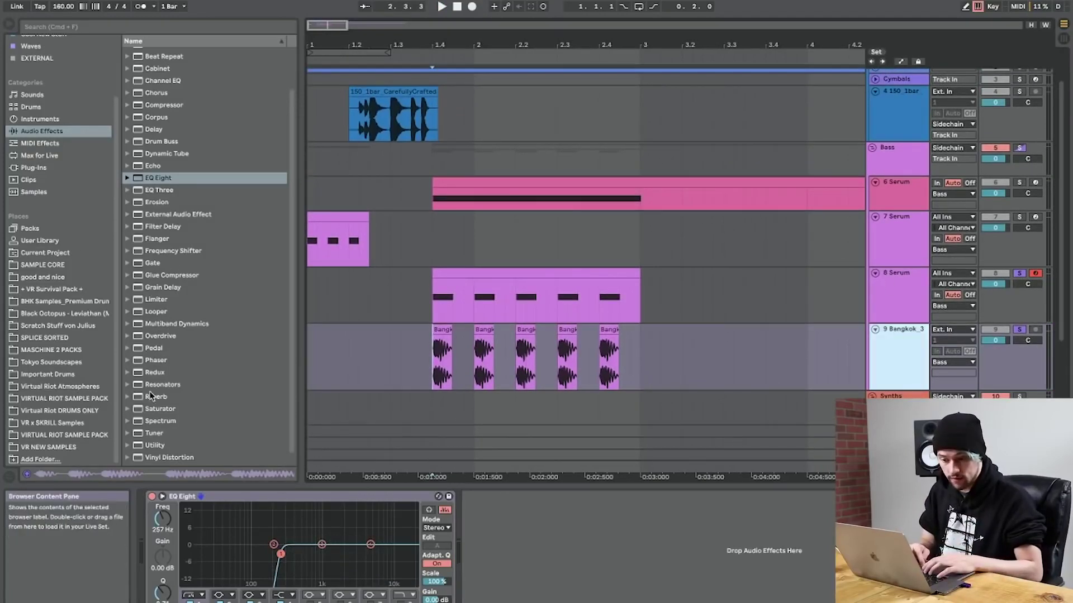
double_click(175, 251)
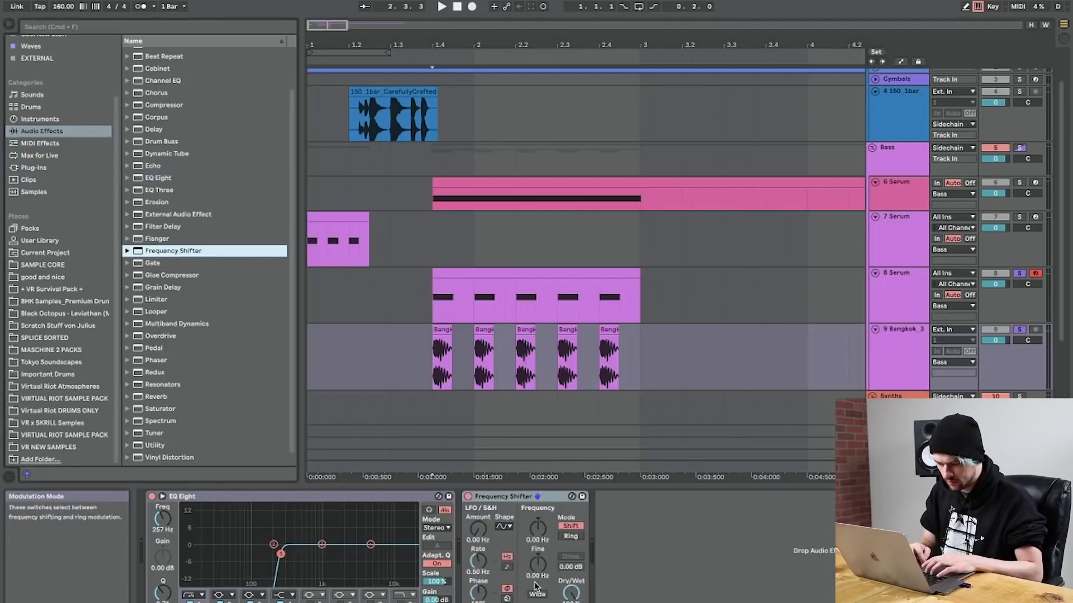
key(space)
drag(537, 563, 538, 525)
key(space)
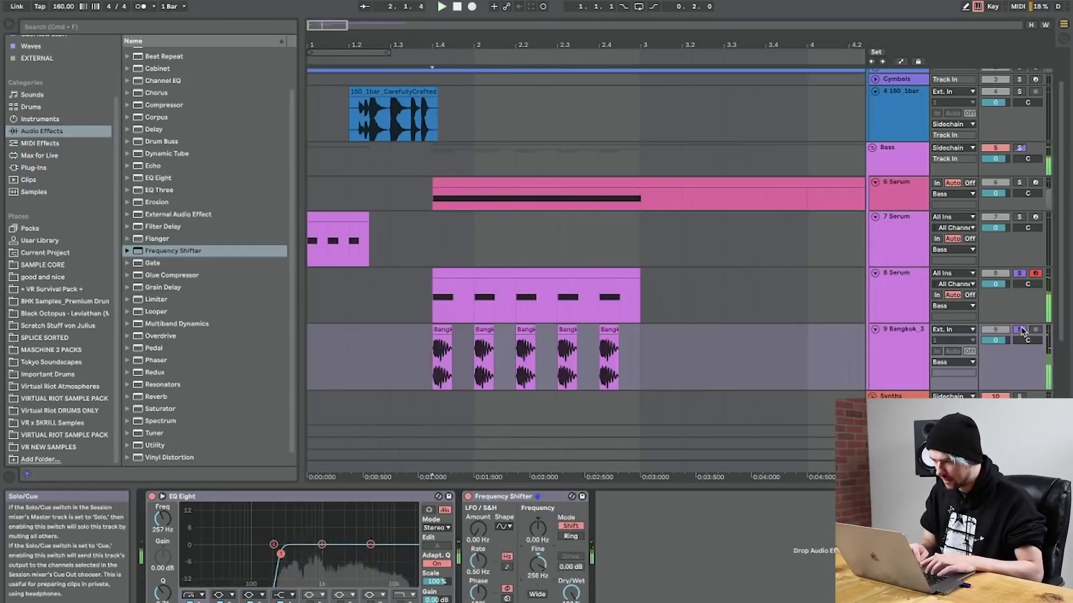
Leave only 8 Serum soloed, play its clip, and open the effects page of its Serum instrument.
click(908, 287)
click(1003, 274)
click(1019, 273)
click(1019, 273)
click(1000, 273)
click(879, 288)
key(space)
scroll(373, 563, left, 8)
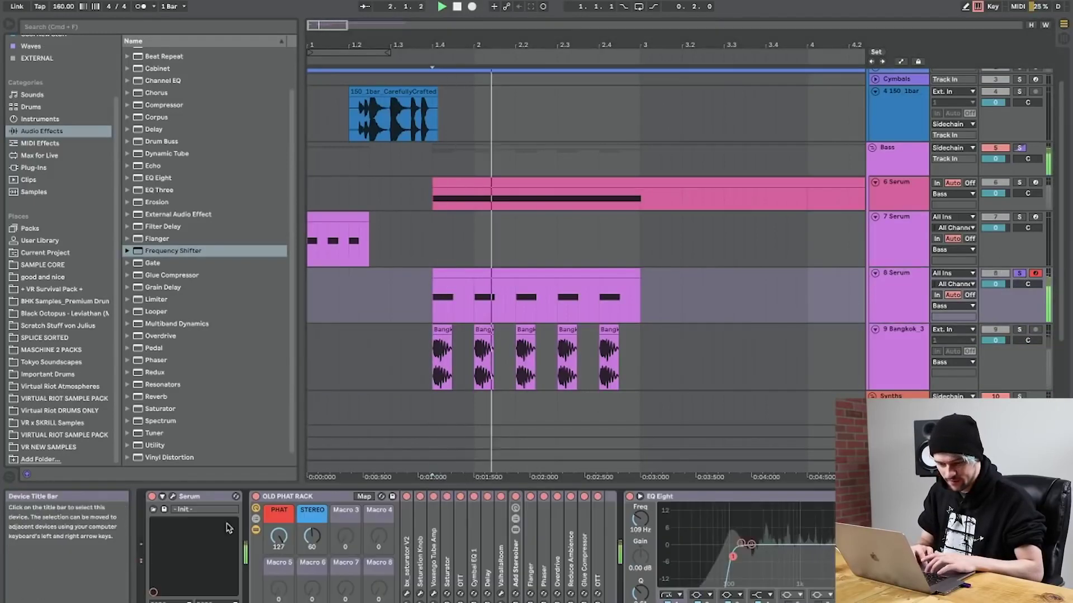
click(172, 497)
click(427, 22)
Fine-tune the comb filter's resonance and cutoff modulation in the effects, and adjust the delay mix to about 9%.
mouse_move(617, 176)
mouse_down()
mouse_move(613, 207)
mouse_move(609, 196)
mouse_up()
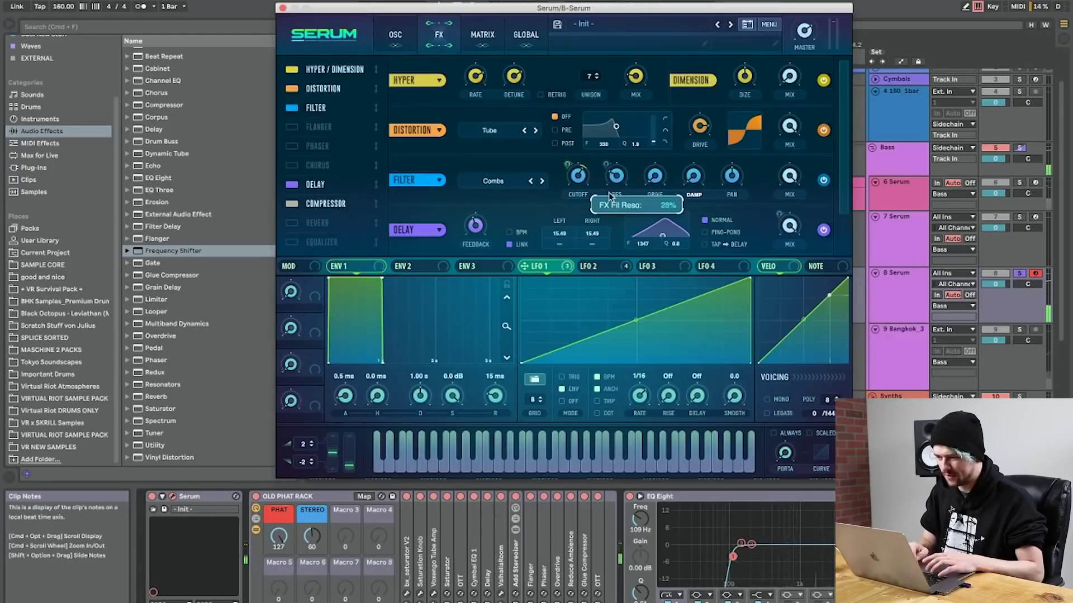
drag(568, 165, 581, 220)
drag(568, 166, 616, 212)
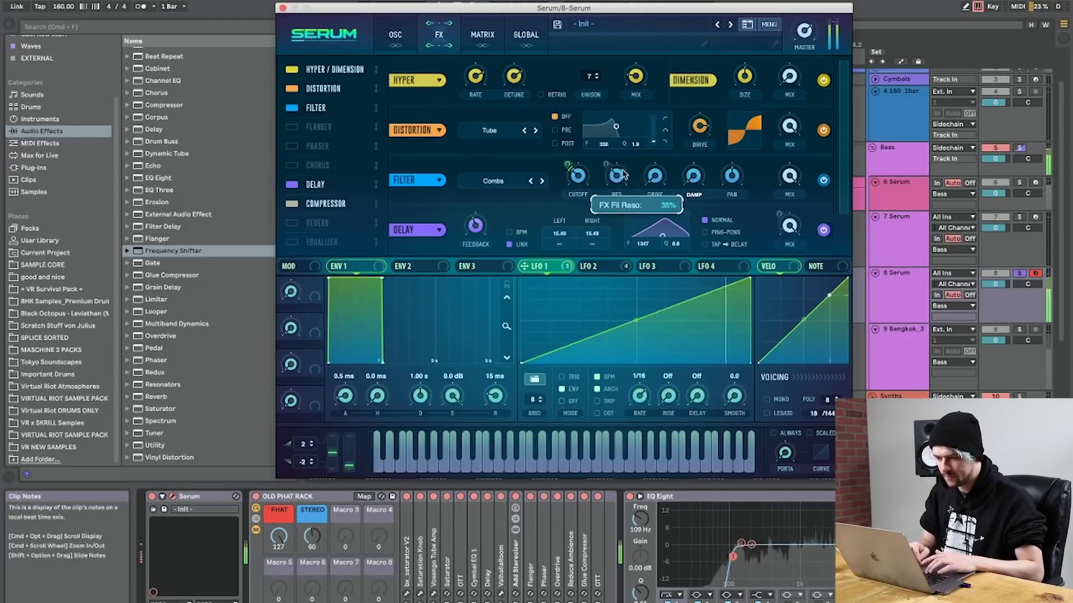
drag(624, 174, 624, 175)
drag(781, 231, 781, 358)
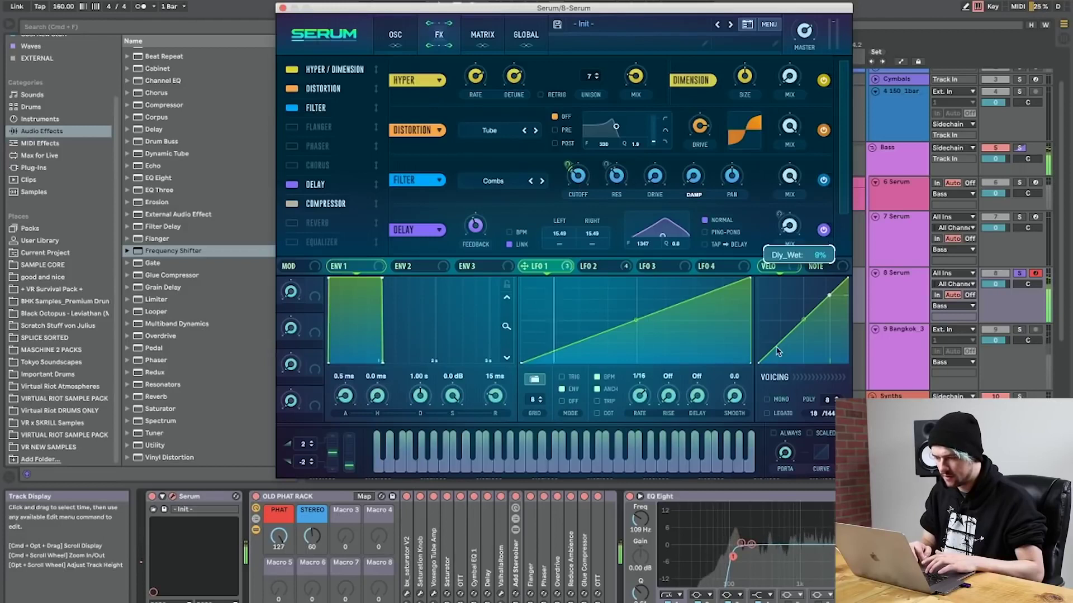
Reshape LFO 2 with an earlier peak and a steeper fall that reaches zero just past the middle.
click(609, 271)
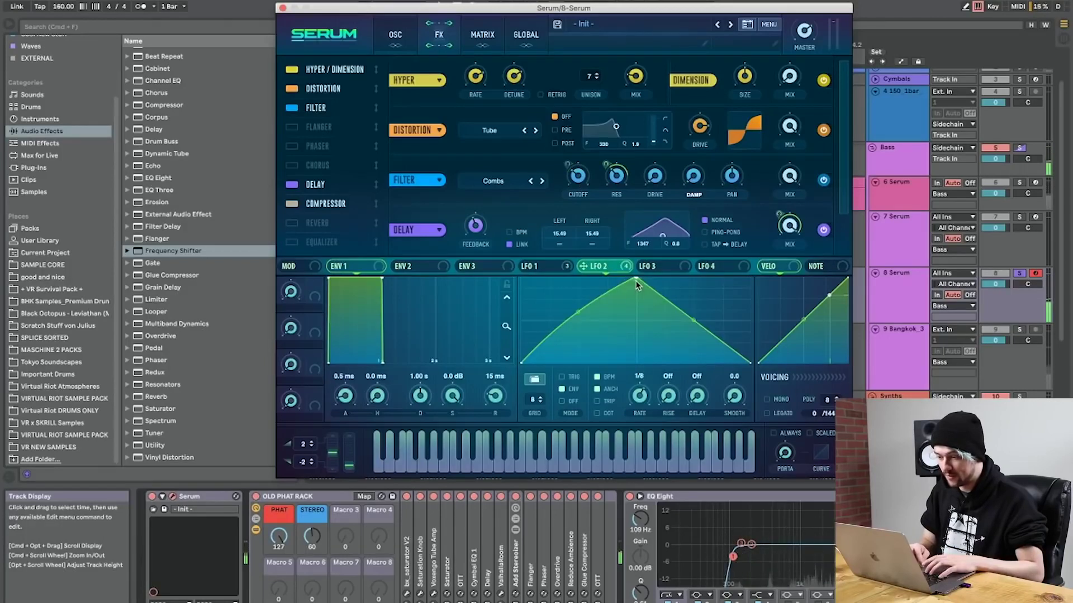
drag(636, 283, 606, 278)
drag(751, 363, 676, 364)
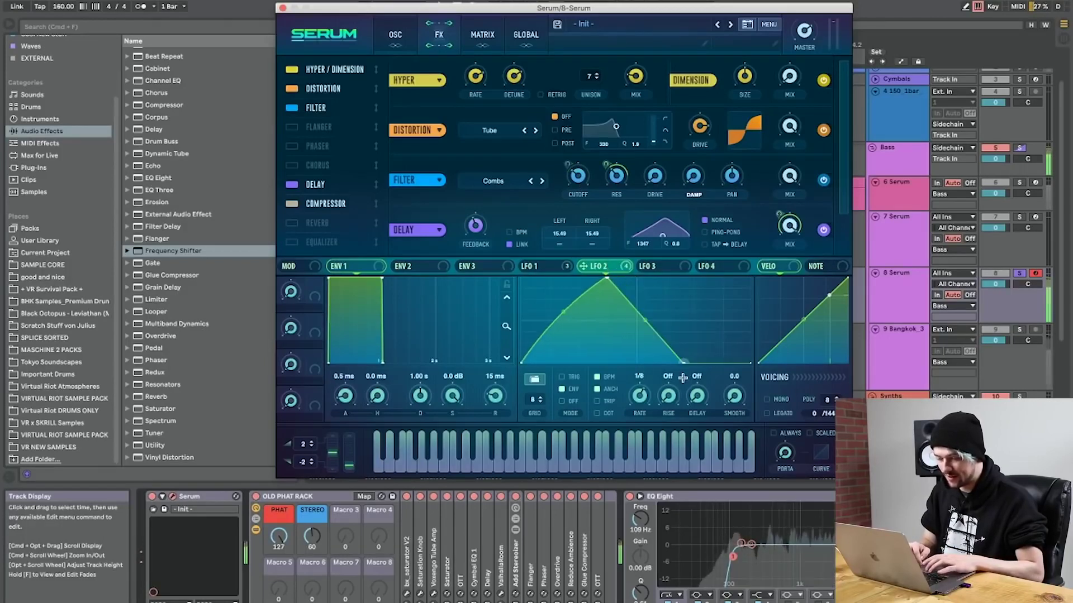
drag(658, 389, 634, 419)
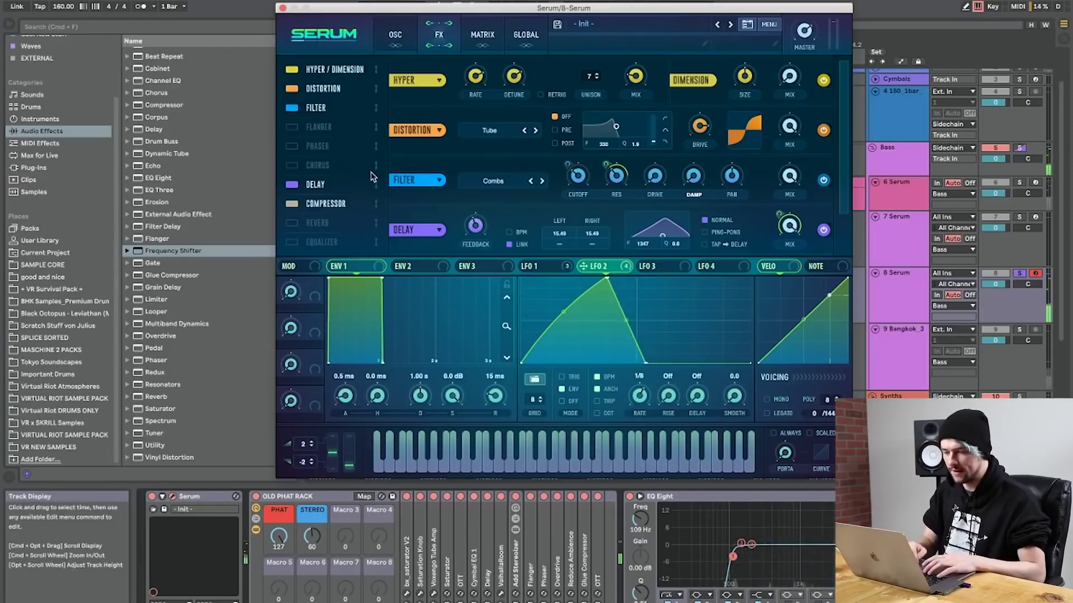
Adjust the delay feedback while playing 8 Serum unsoloed with the other tracks, and close the Serum window.
mouse_move(475, 215)
mouse_down()
mouse_move(481, 195)
mouse_move(477, 218)
mouse_up()
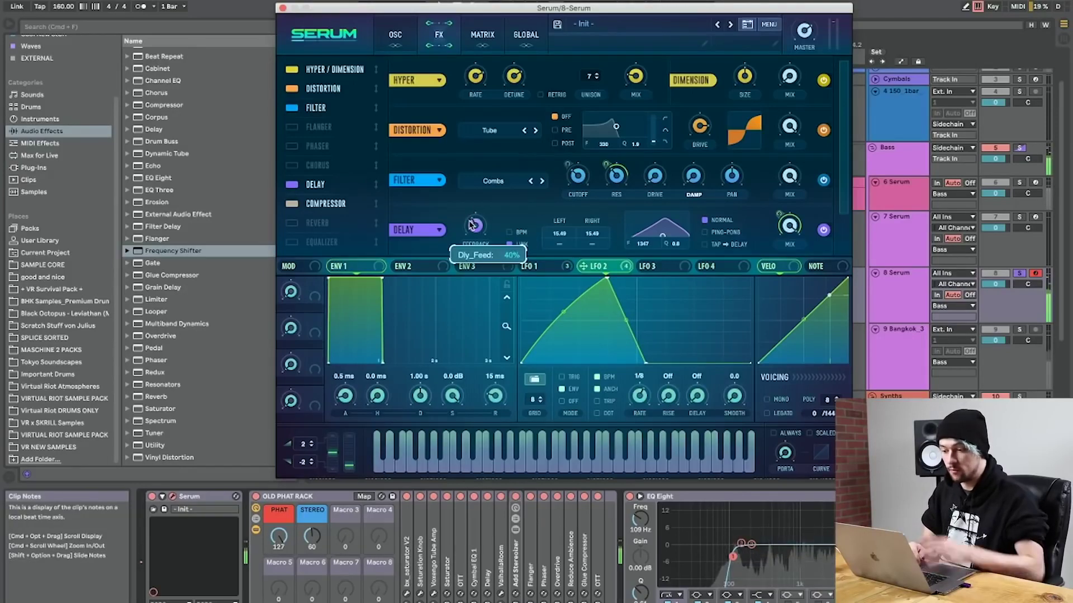
click(1020, 273)
drag(474, 219, 474, 178)
key(space)
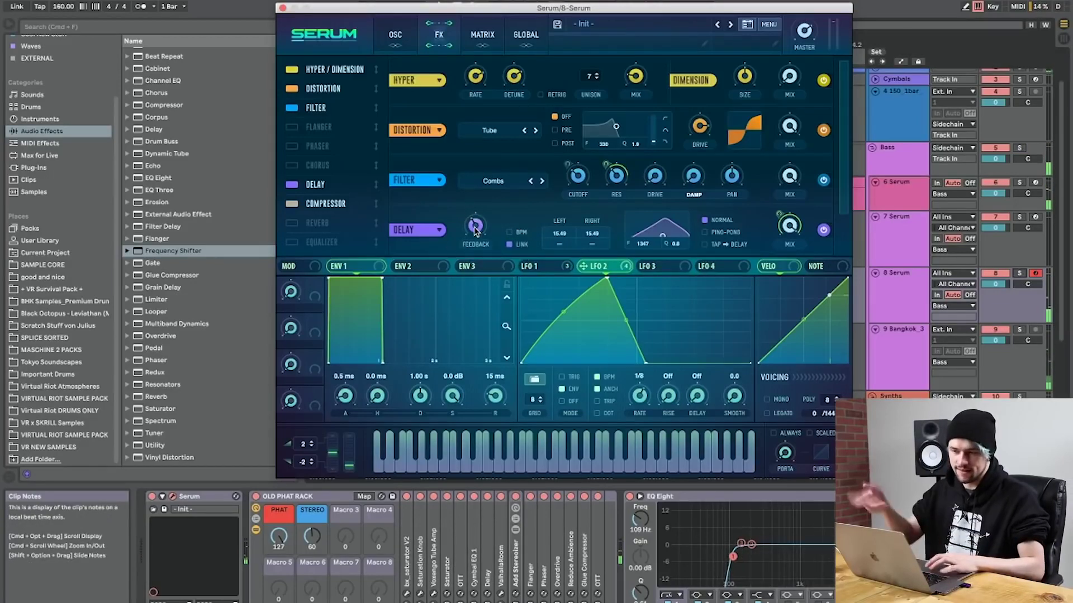
click(283, 9)
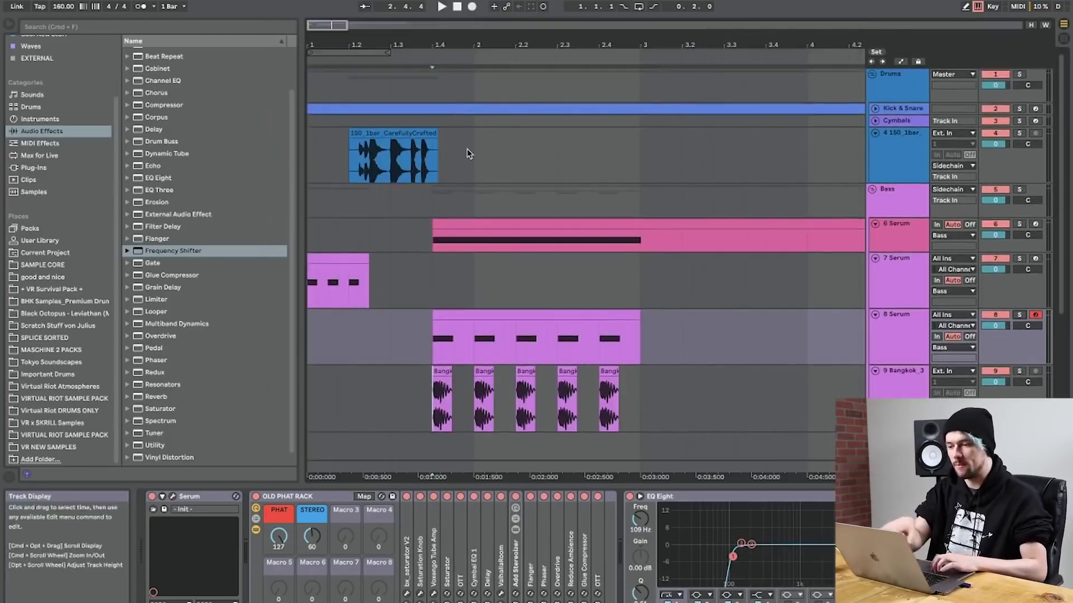
Unfold the Kick & Snare track to show its pattern and play the arrangement from the start.
click(874, 108)
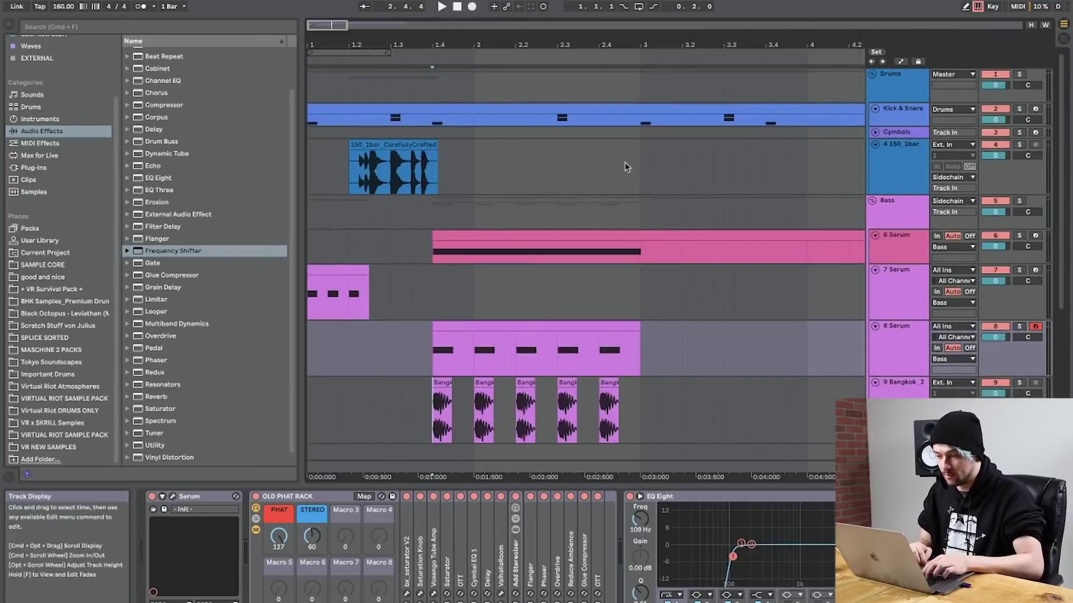
scroll(652, 179, down, 5)
scroll(652, 179, up, 5)
click(640, 111)
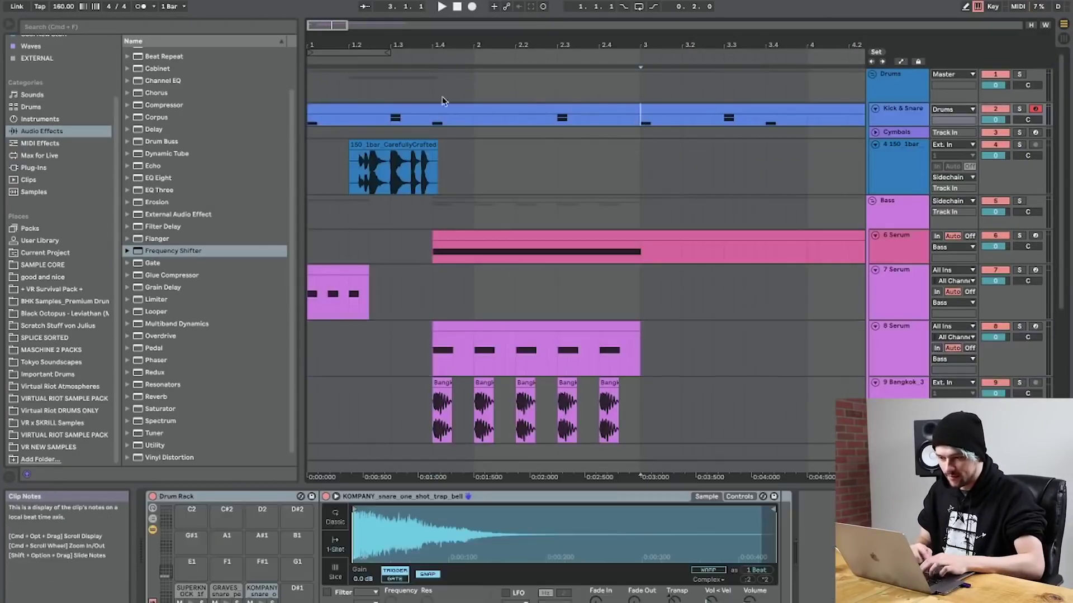
click(311, 190)
key(space)
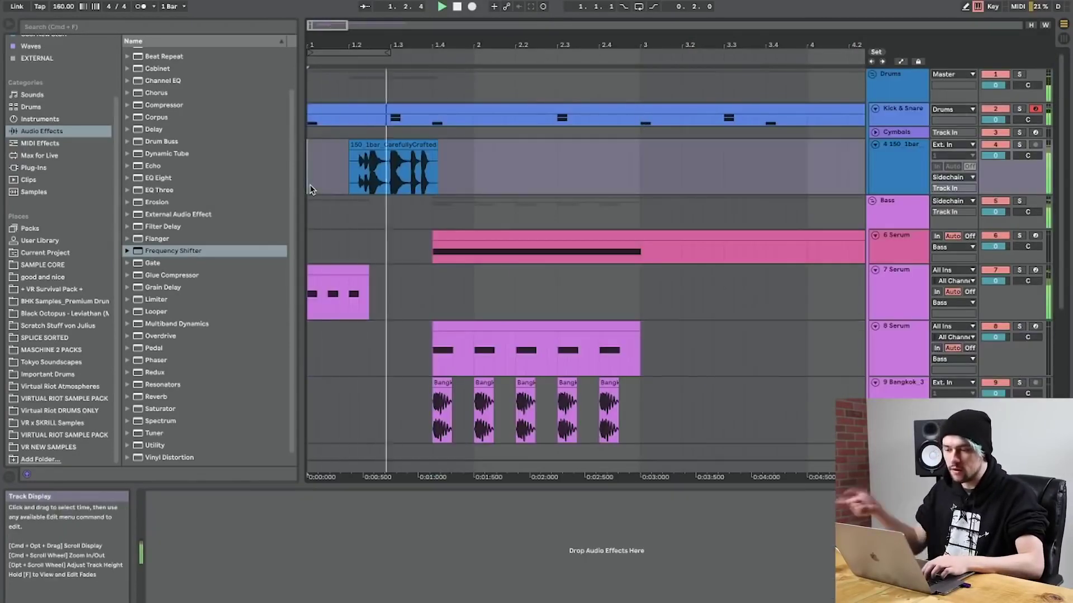
key(space)
Copy the first half-beat hit from the 8 Serum and Bangkok tracks and paste it three times in a row from bar 3.
scroll(412, 317, down, 3)
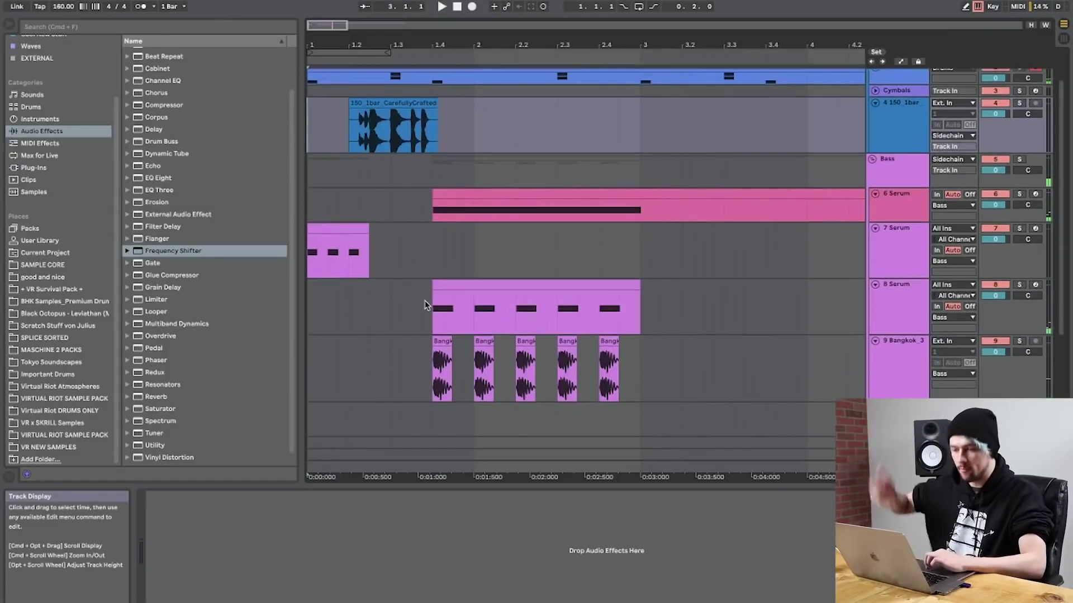
click(423, 307)
drag(442, 317, 449, 359)
key(super+c)
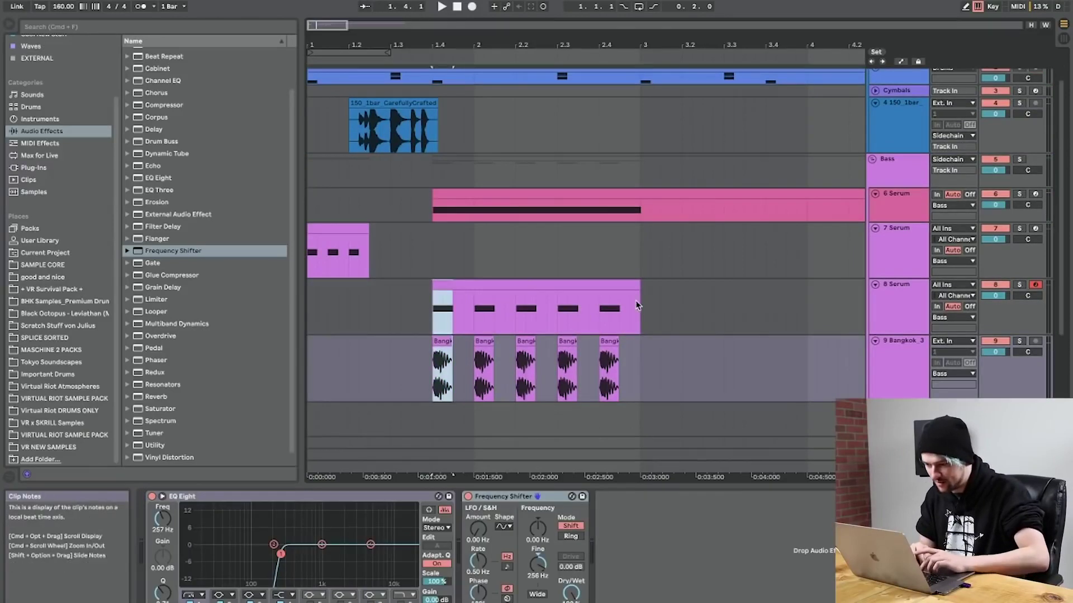
click(635, 301)
key(super+v)
key(super+v)
key(super+v)
key(Right)
key(Right)
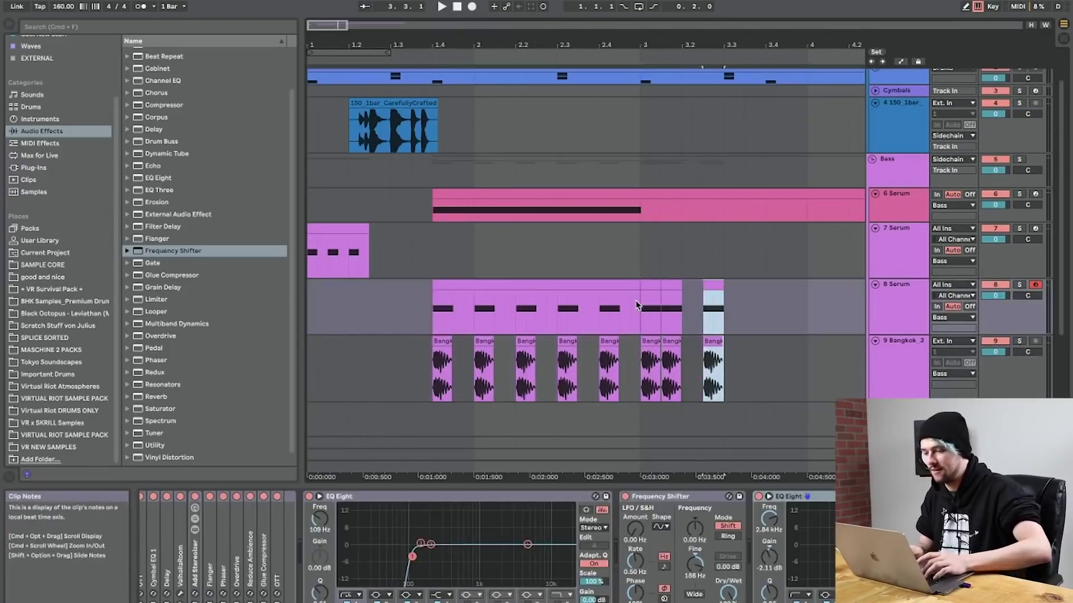
key(Left)
key(Left)
Duplicate the last pasted pair of hits four times, moving the copies to 3.3, 3.4, 4 and 4.2.
key(super+d)
key(Right)
key(Right)
key(super+d)
key(Right)
key(Right)
key(super+d)
key(Right)
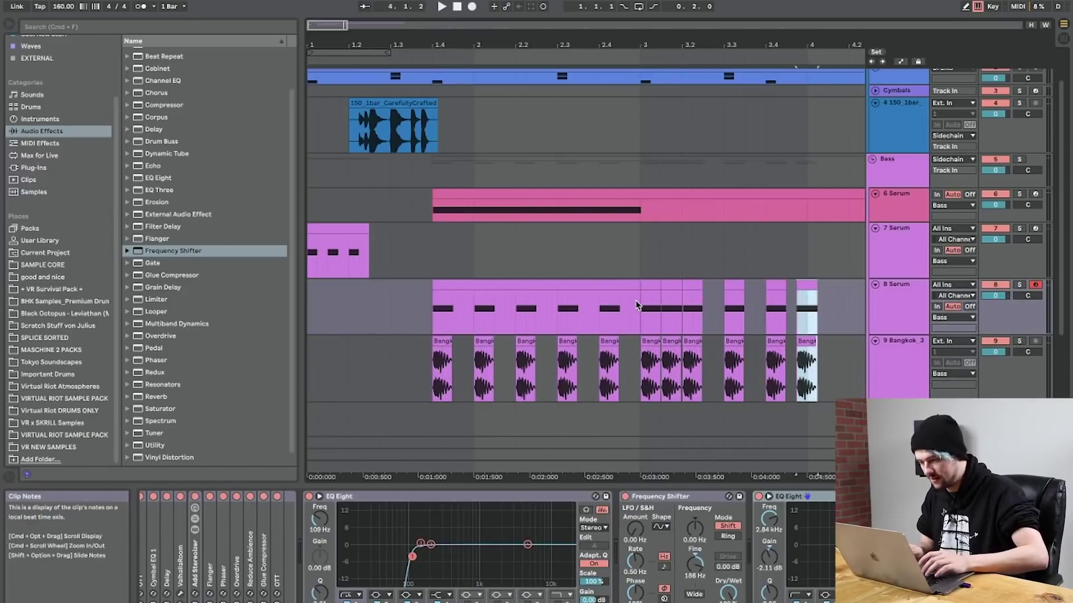
key(Right)
key(super+d)
key(Right)
key(Right)
scroll(637, 305, right, 3)
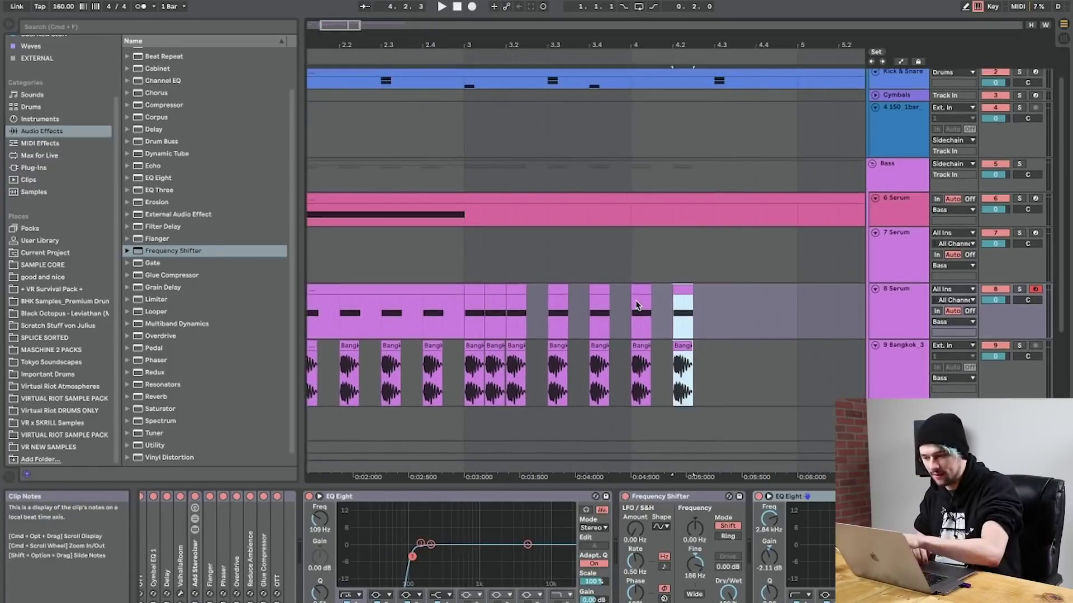
Open the notes of the 6 Serum clip and play the arrangement from the start.
scroll(670, 296, left, 5)
scroll(671, 296, up, 1)
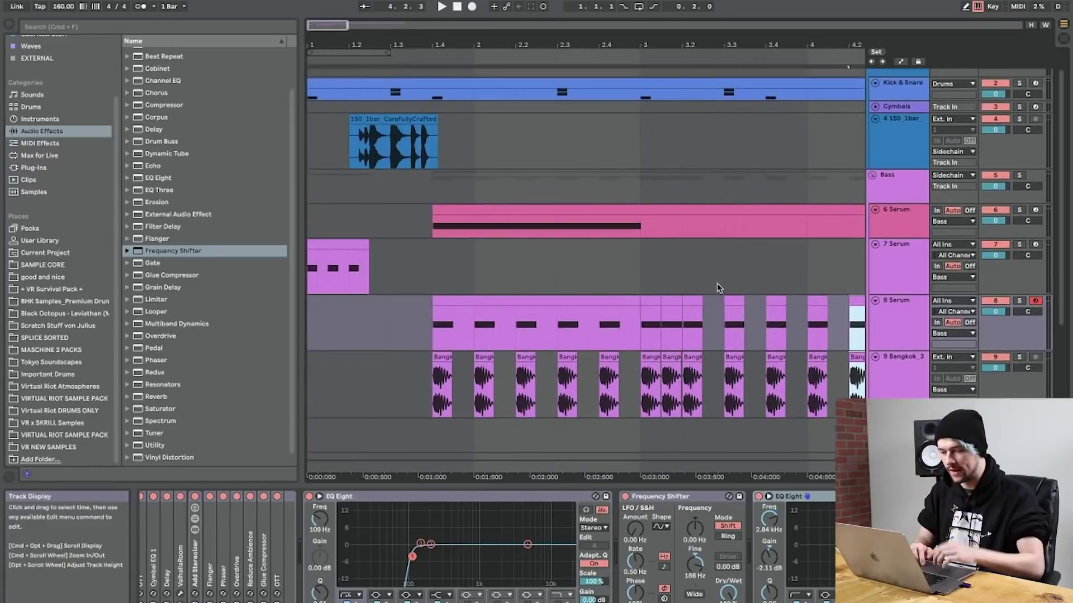
double_click(654, 207)
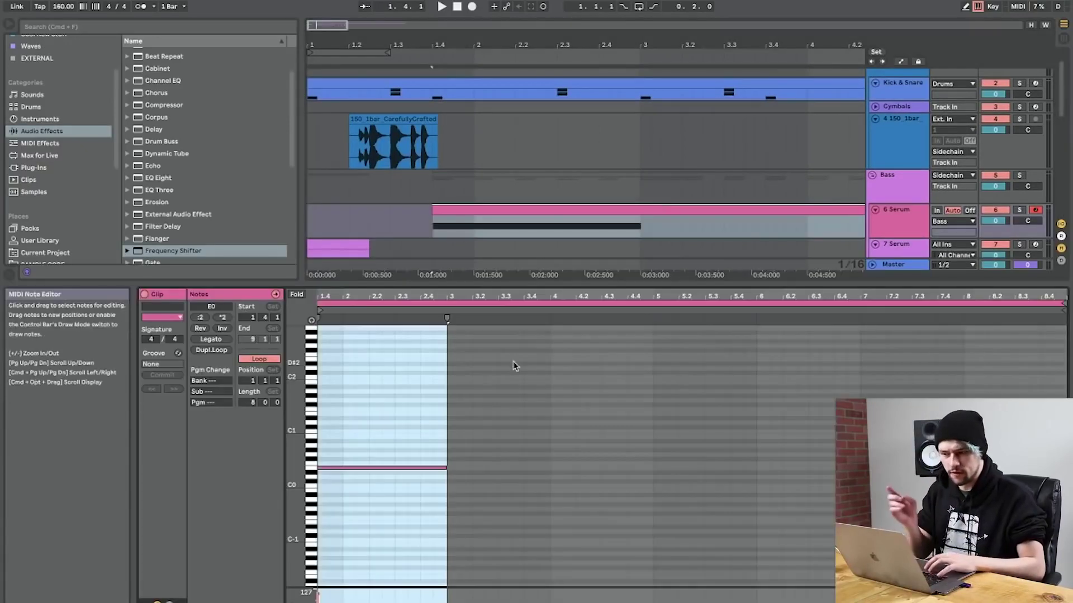
click(308, 209)
key(space)
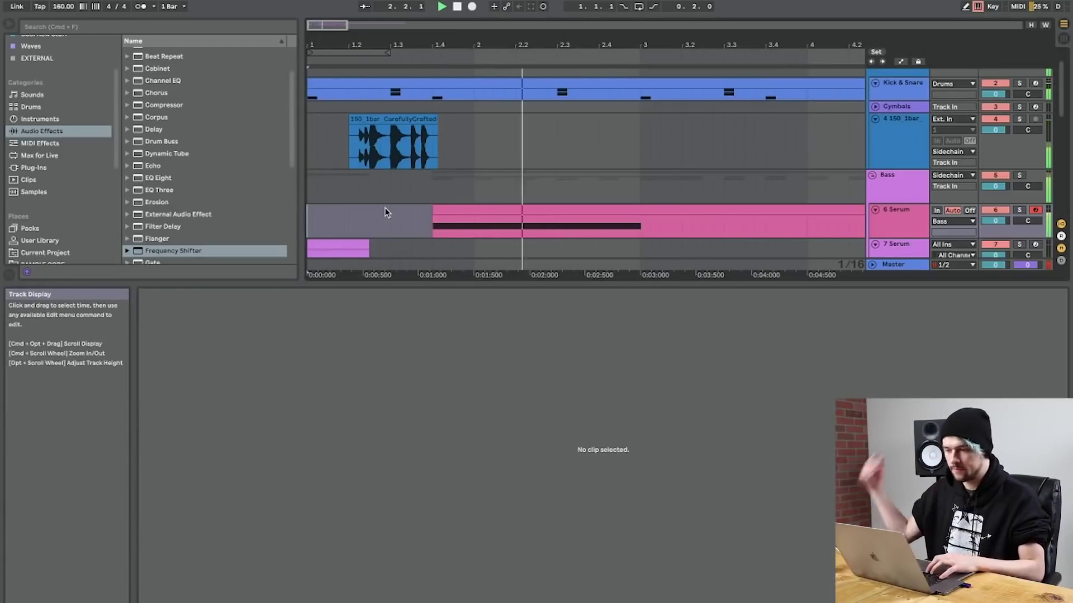
Add a three-beat E0 note starting at 3.4 to the 6 Serum clip and play that passage.
click(628, 210)
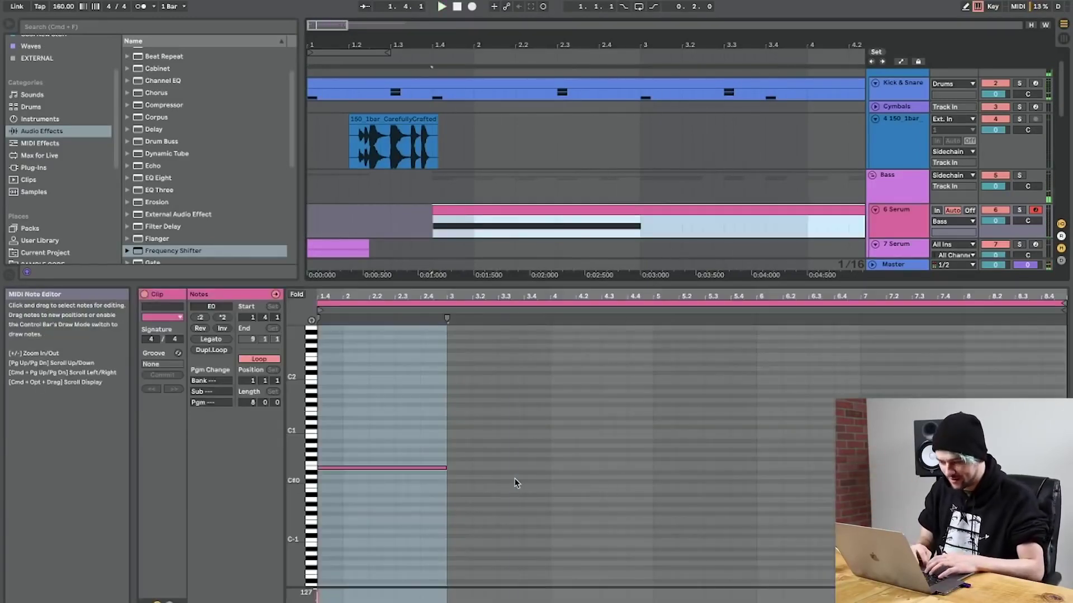
click(519, 474)
mouse_move(529, 466)
mouse_down()
mouse_move(589, 463)
mouse_move(624, 434)
mouse_up()
key(Down)
key(Down)
key(Down)
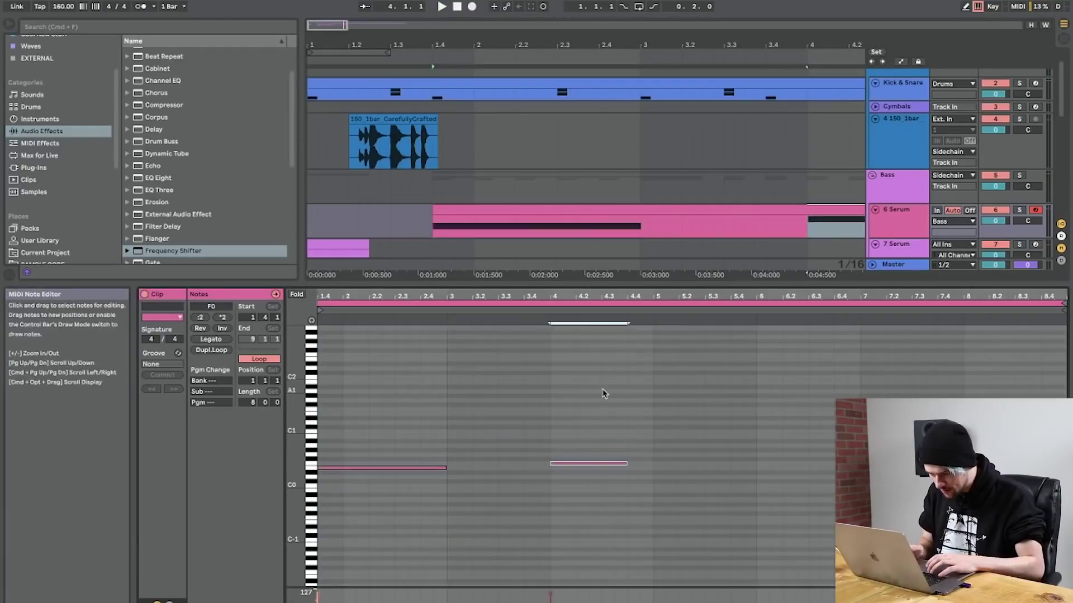
click(739, 198)
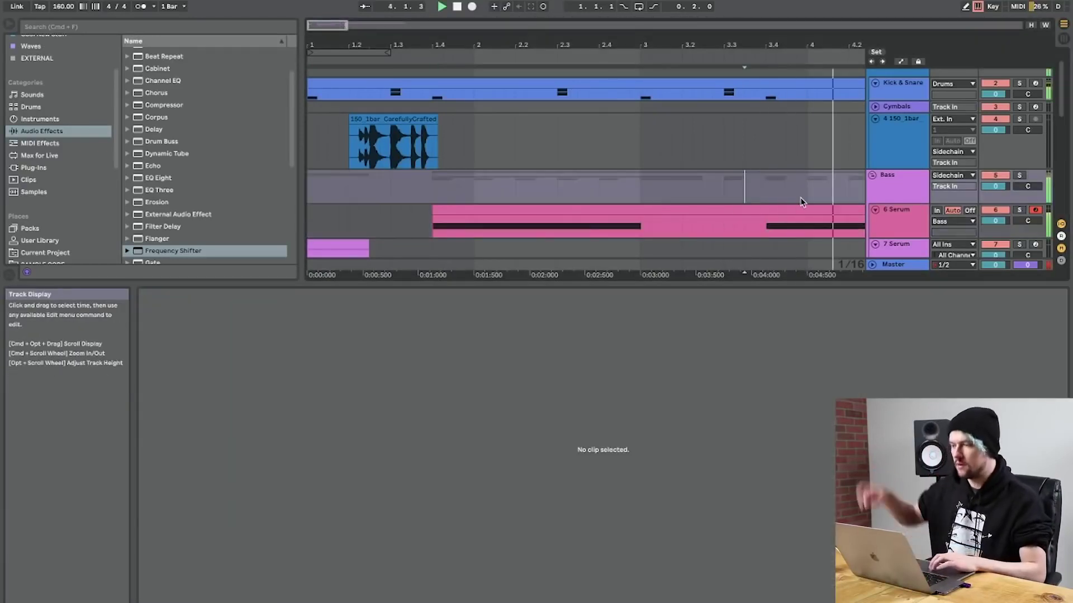
scroll(800, 199, up, 1)
scroll(800, 198, right, 1)
key(space)
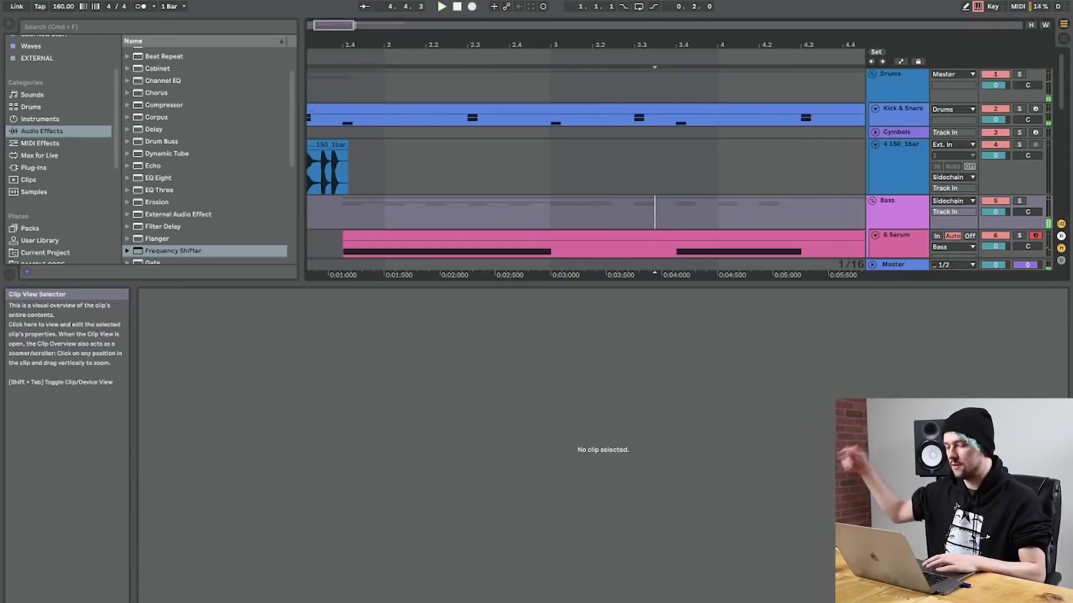
Split the Kick & Snare clip at bar 5 and paste a copy of its first four bars onto the Trigger track.
click(972, 600)
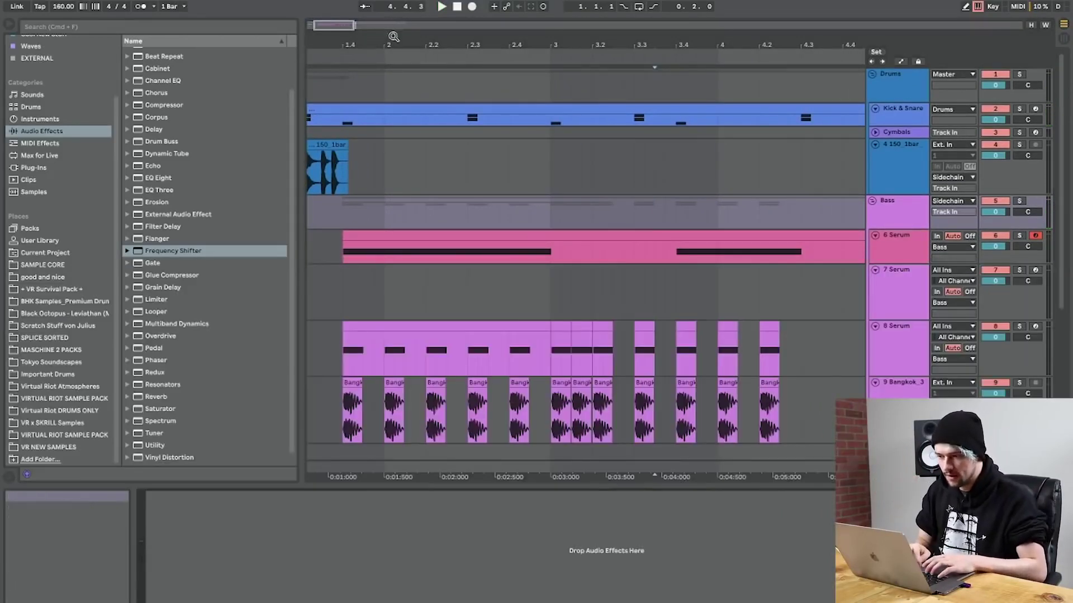
mouse_move(393, 37)
mouse_down()
mouse_move(429, 25)
mouse_move(401, 39)
mouse_up()
click(413, 108)
click(652, 120)
key(super+e)
click(644, 108)
scroll(636, 198, down, 5)
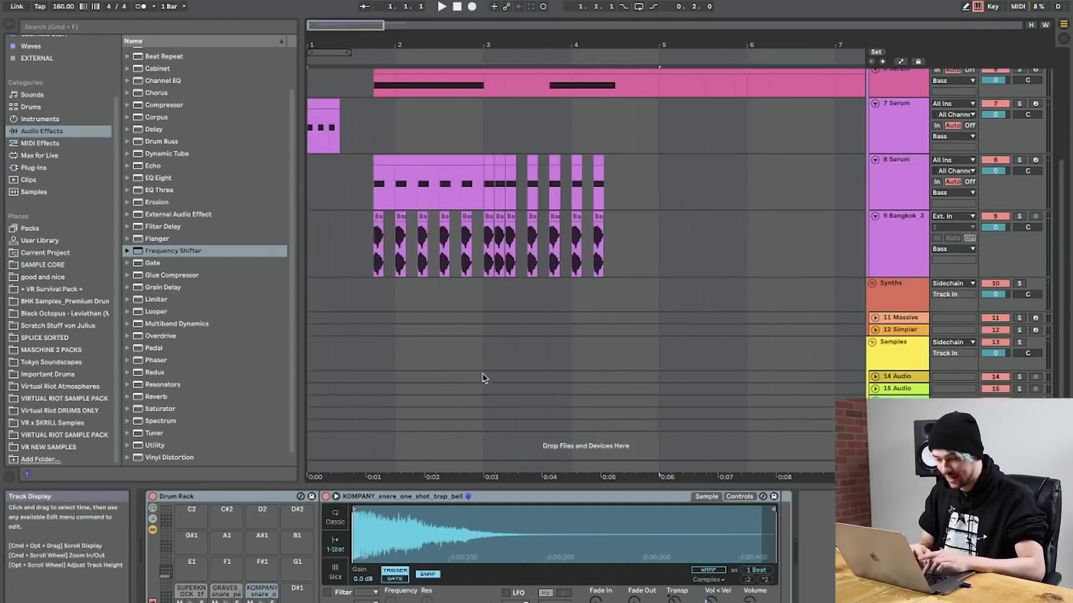
key(super+v)
Delete the D1 notes from the Trigger track's copied drum clip and play the arrangement from the start.
double_click(371, 426)
drag(293, 513, 324, 508)
click(309, 498)
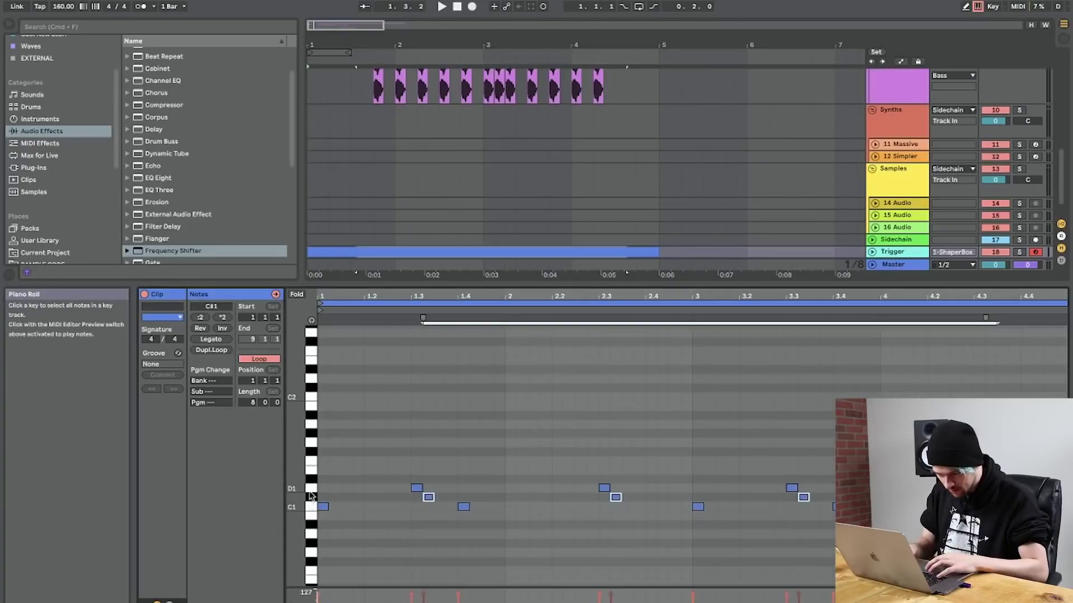
click(311, 490)
key(Delete)
key(space)
key(shift+Tab)
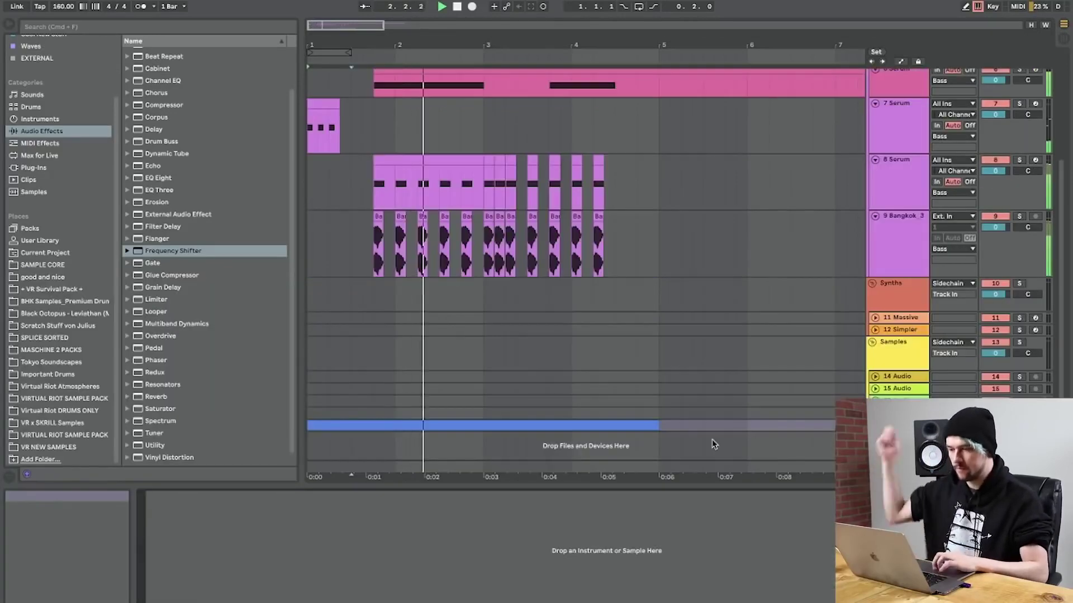
scroll(670, 445, up, 3)
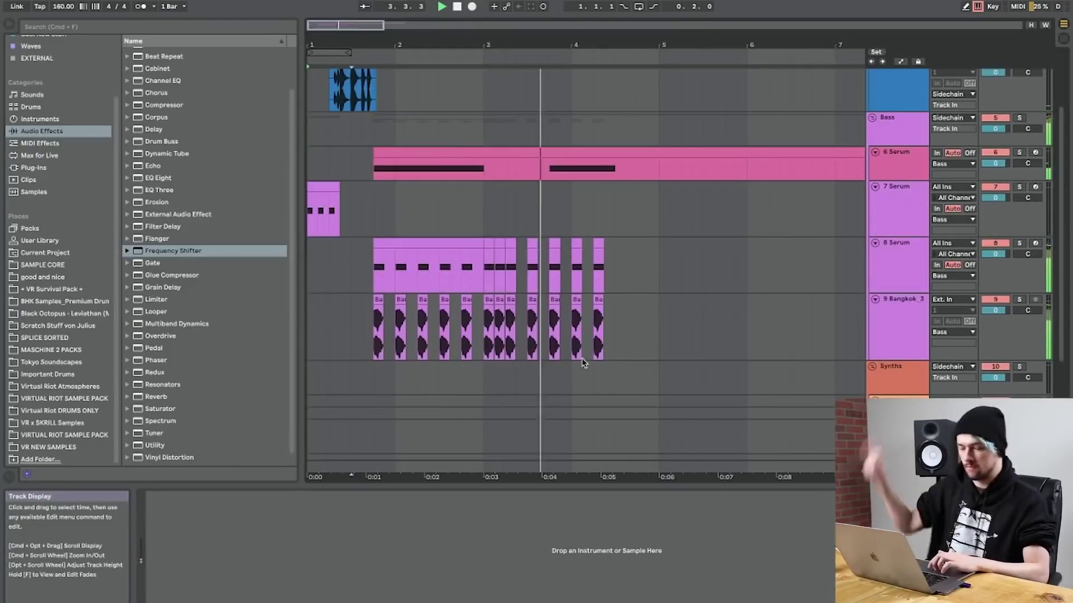
scroll(582, 362, up, 3)
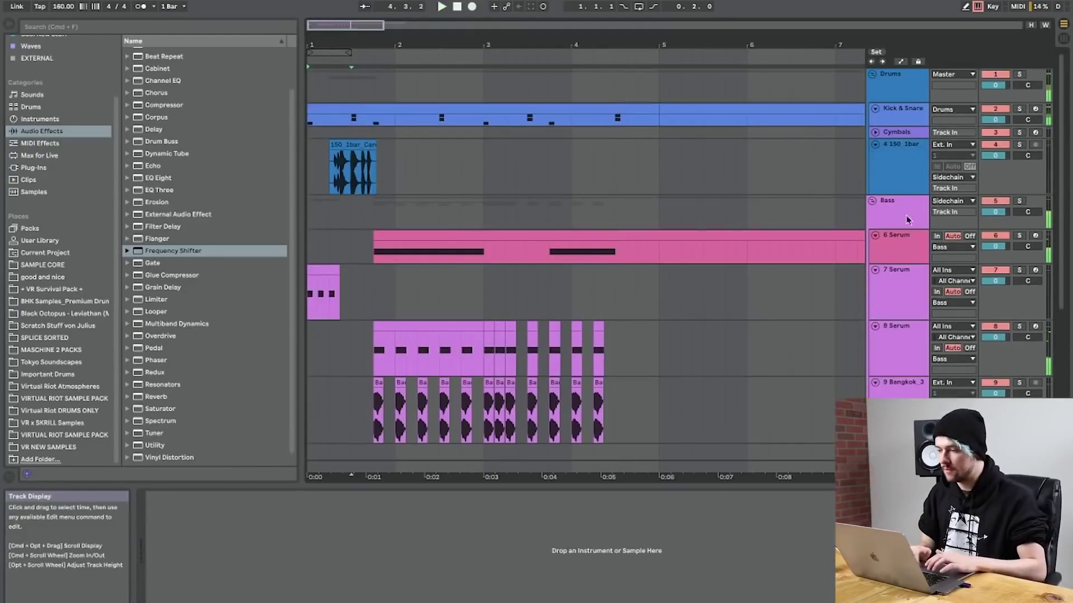
Unfold the Cymbals track and create an empty MIDI clip on it from bar 1 to bar 5.
click(679, 133)
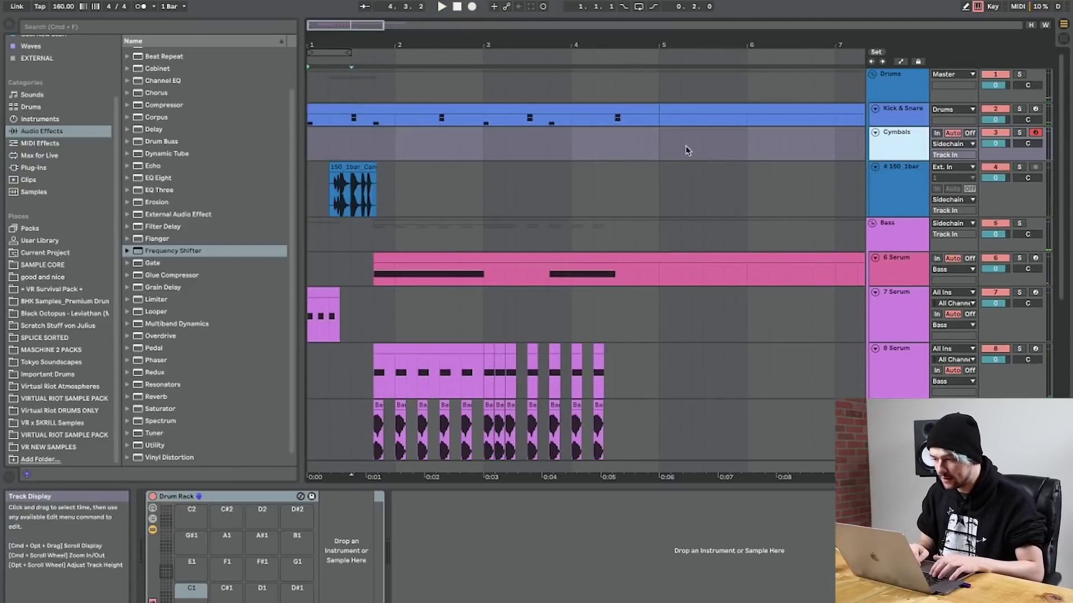
drag(652, 143, 363, 144)
drag(659, 143, 310, 144)
key(super+shift+m)
key(shift+Tab)
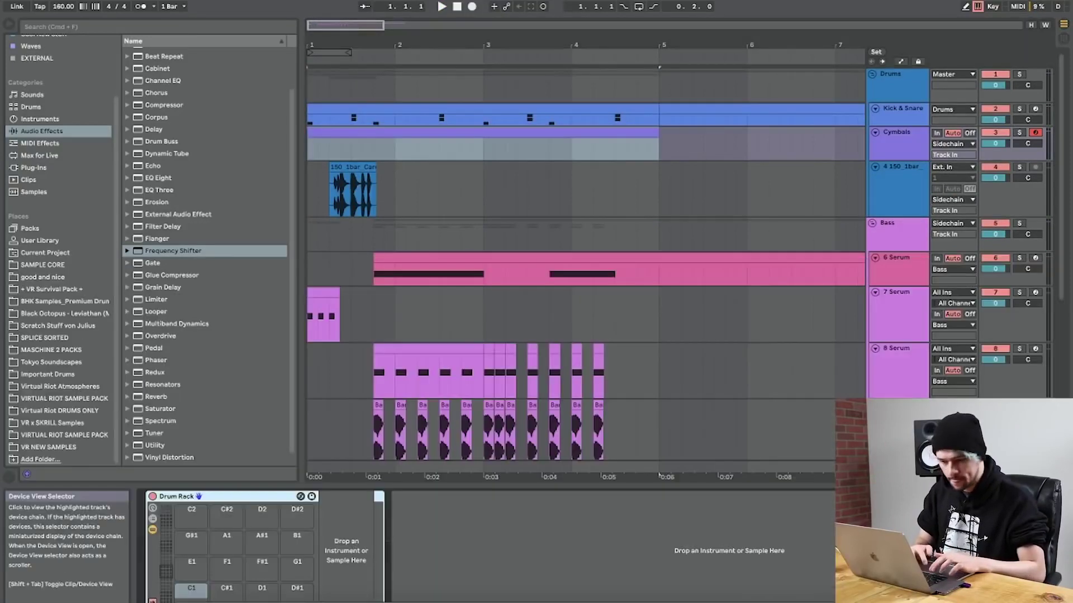
Bring up the VR NEW SAMPLES folders, collapse NEWNEW, and insert an audio track below the Cymbals track.
click(74, 389)
click(72, 437)
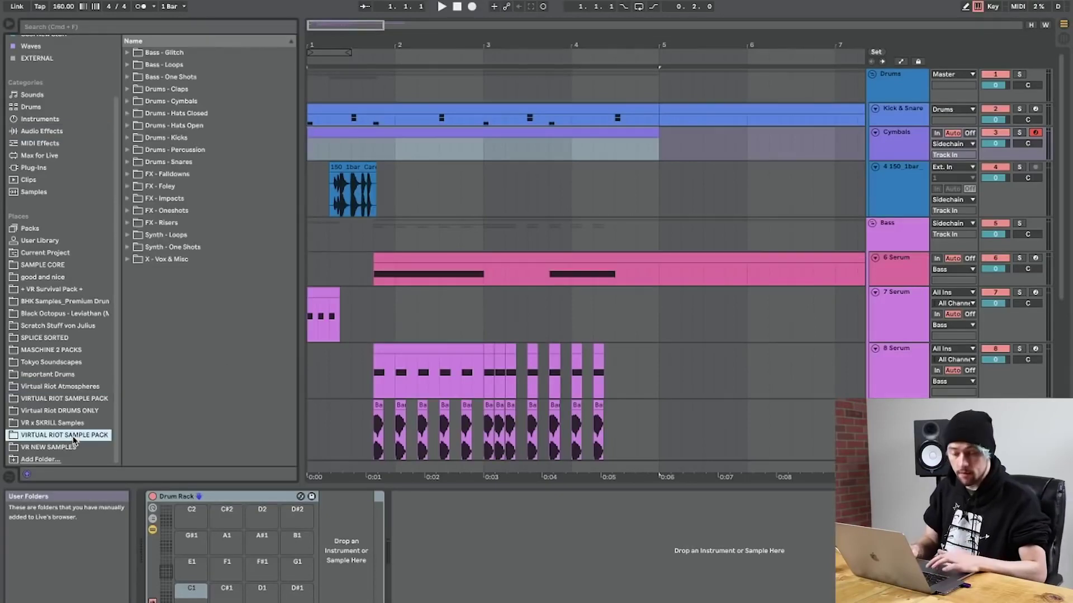
click(92, 447)
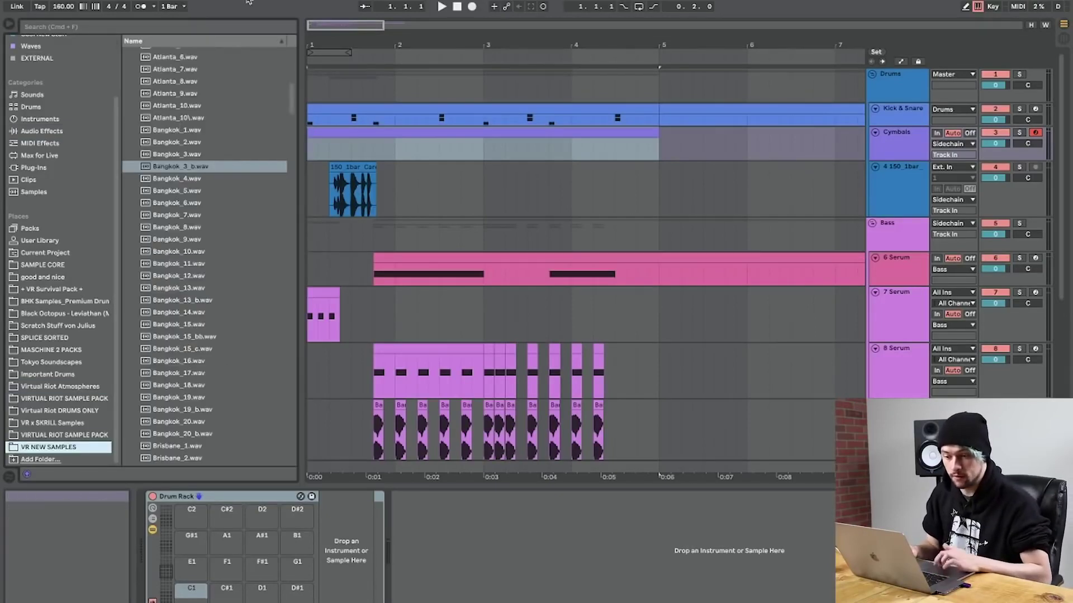
scroll(195, 131, up, 10)
double_click(161, 295)
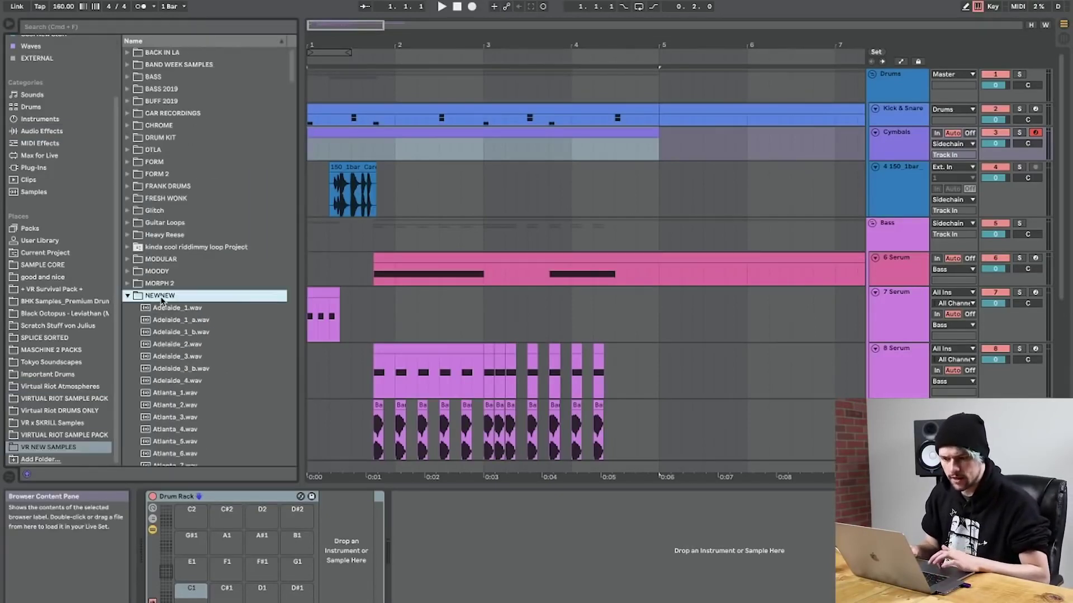
click(160, 138)
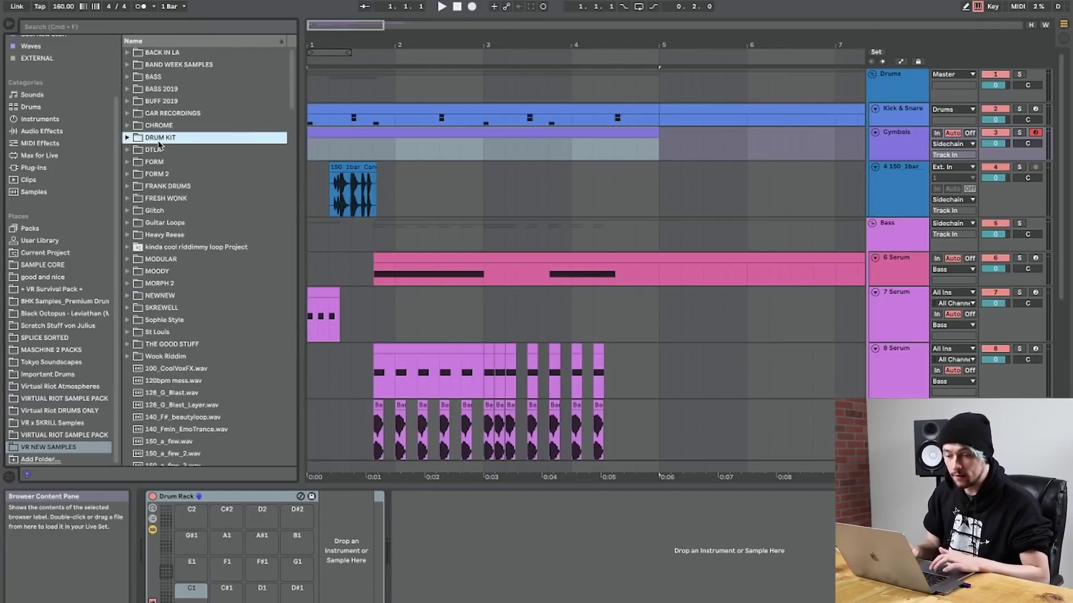
click(899, 155)
key(super+t)
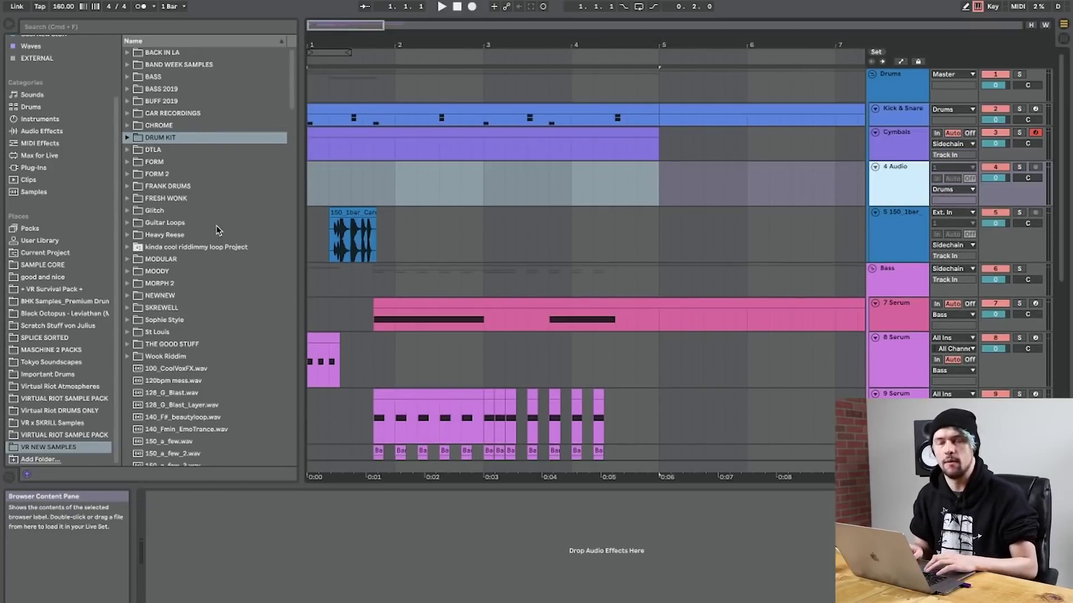
Open the DRUM TOP LOOPS folder in Spicy Riddim Drums Vol. 1 inside the DRUM KIT folder.
click(174, 210)
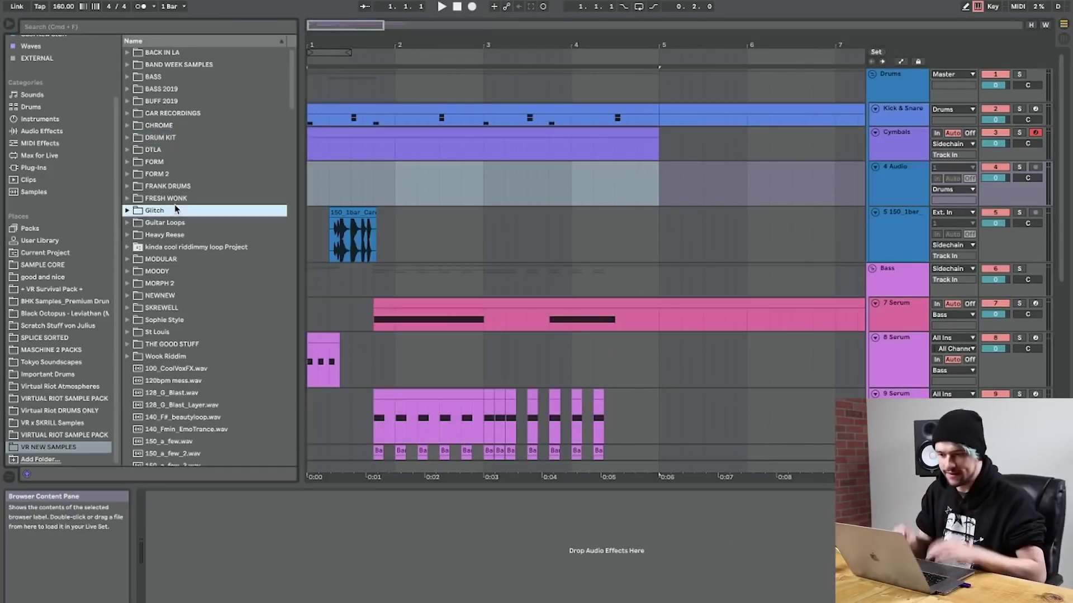
click(159, 162)
key(Down)
key(Down)
key(Down)
key(Up)
key(Up)
key(Up)
key(Up)
key(Up)
key(Right)
key(Down)
key(Down)
key(Down)
key(Down)
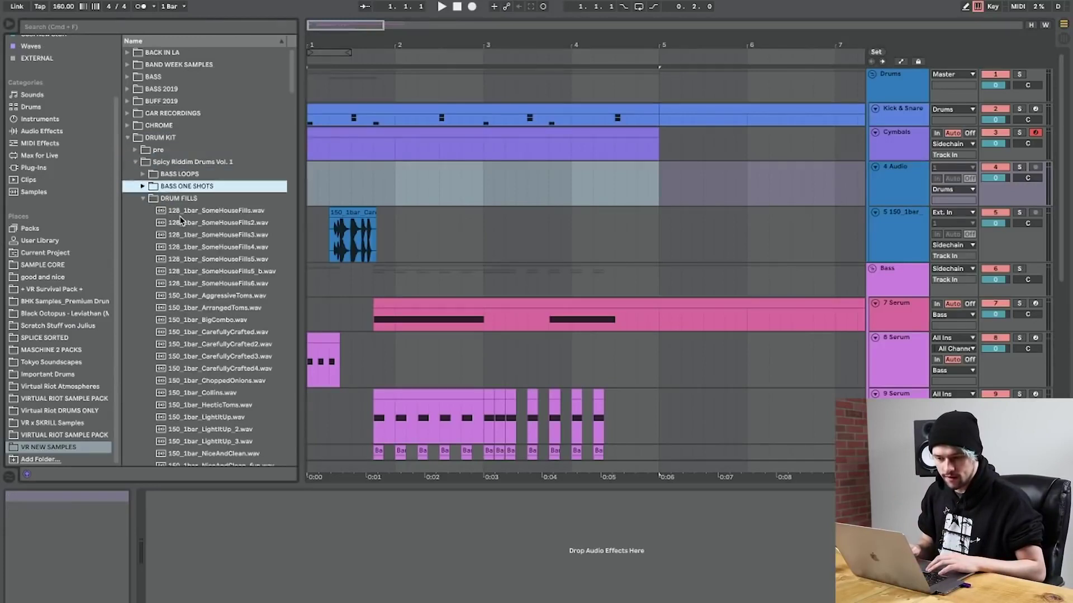
key(Down)
click(190, 248)
key(Down)
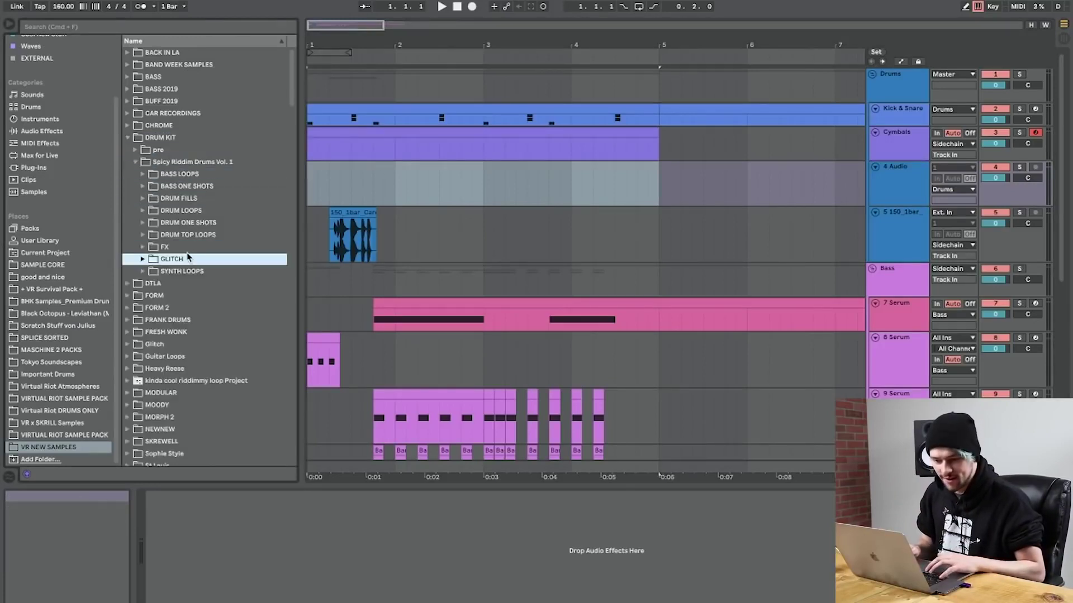
key(Down)
key(Up)
key(Up)
key(Up)
key(Right)
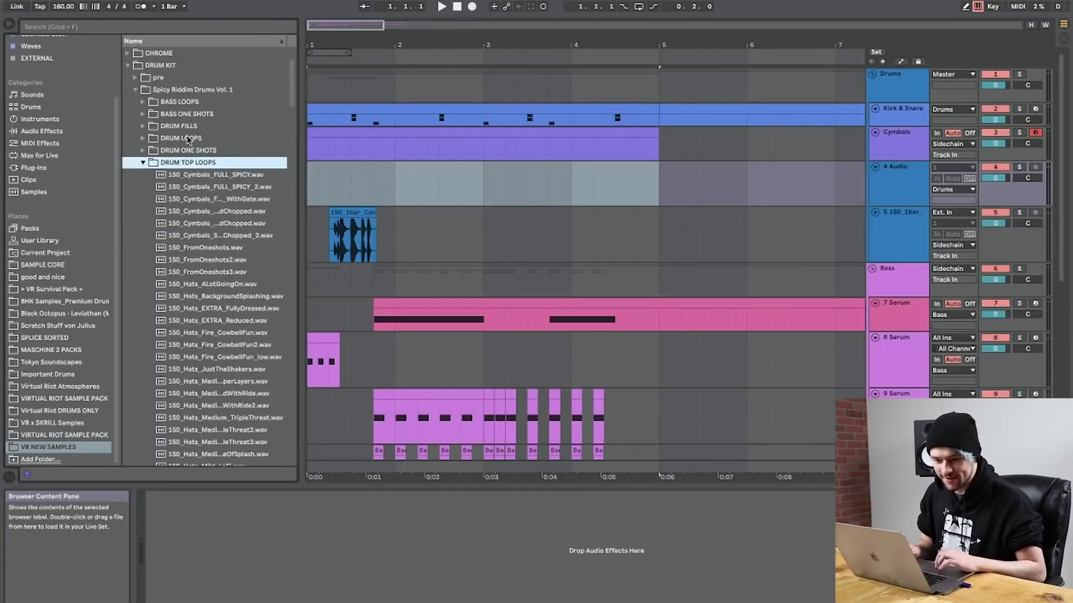
Audition the cymbal, one-shot and hat loops in DRUM TOP LOOPS and widen the browser to read their full names.
key(Down)
key(Down)
key(Down)
key(Down)
key(Down)
key(Down)
key(Down)
key(Down)
key(Down)
key(Down)
key(Down)
key(Down)
key(Down)
key(Down)
key(Down)
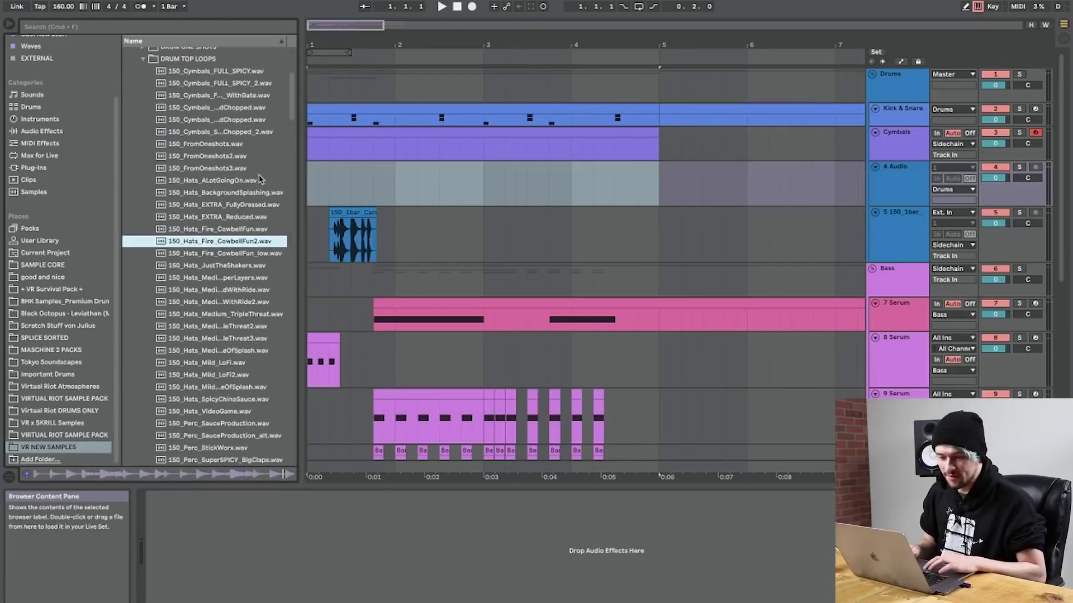
drag(298, 186, 318, 184)
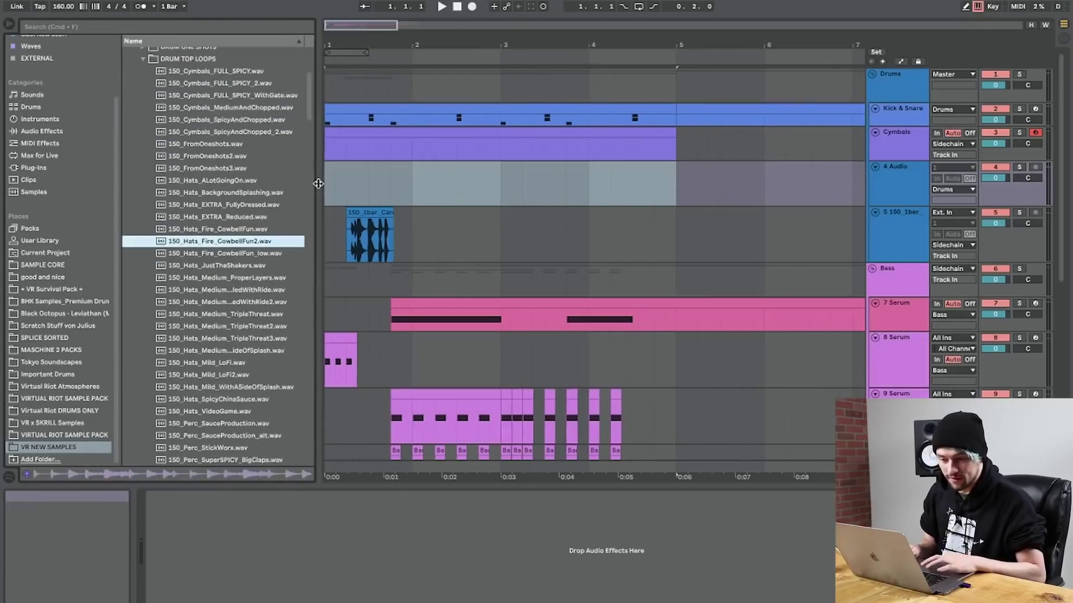
Place 150_FromOneshots3.wav at the start of the new audio track and open its clip settings.
click(218, 169)
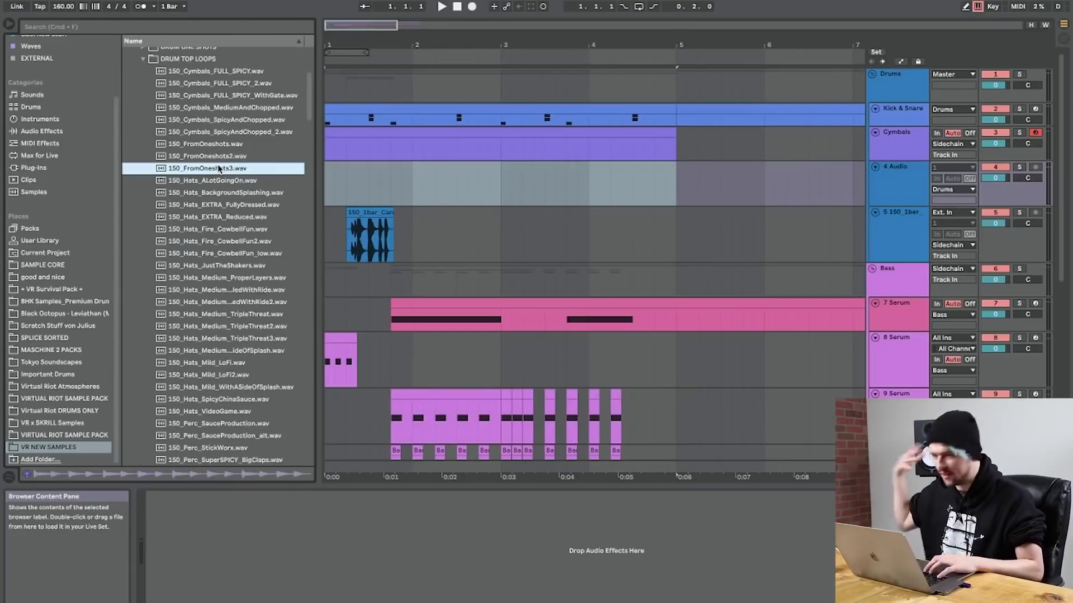
drag(218, 168, 336, 178)
double_click(336, 178)
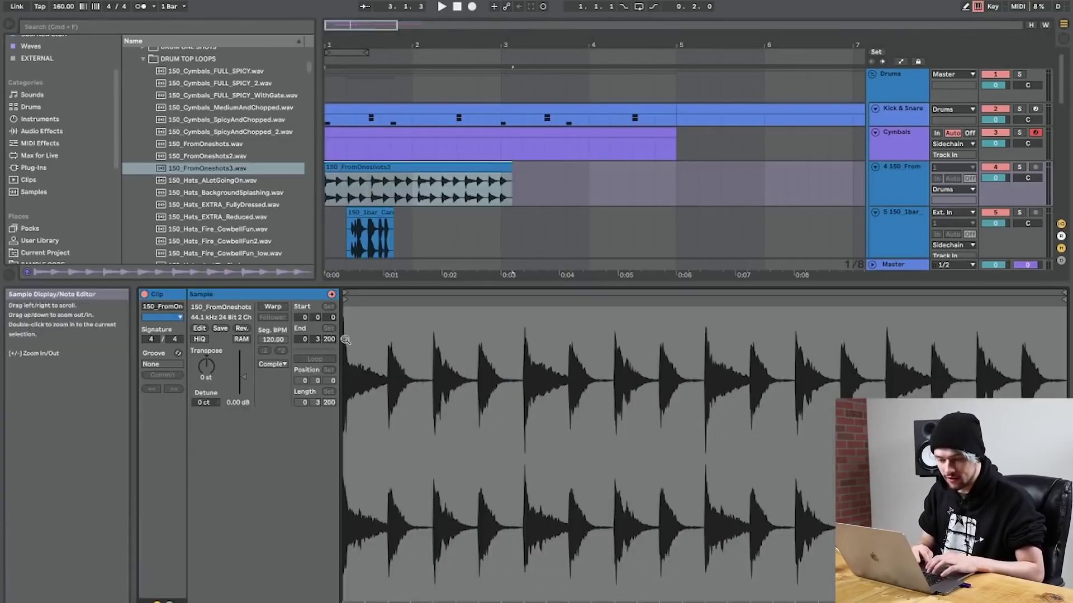
Warp the 150_FromOneshots3 clip at a segment tempo of 150 BPM in Re-Pitch mode.
click(275, 340)
text(150)
key(Return)
click(272, 364)
click(278, 403)
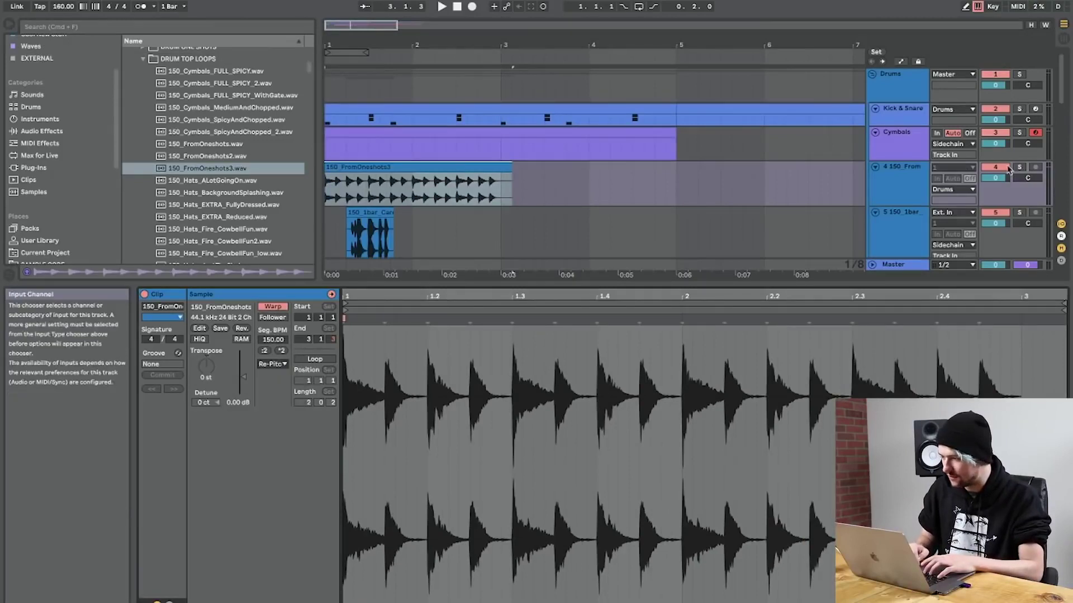
Solo the 150_FromOneshots3 track and listen to the loop on its own.
click(1020, 167)
key(space)
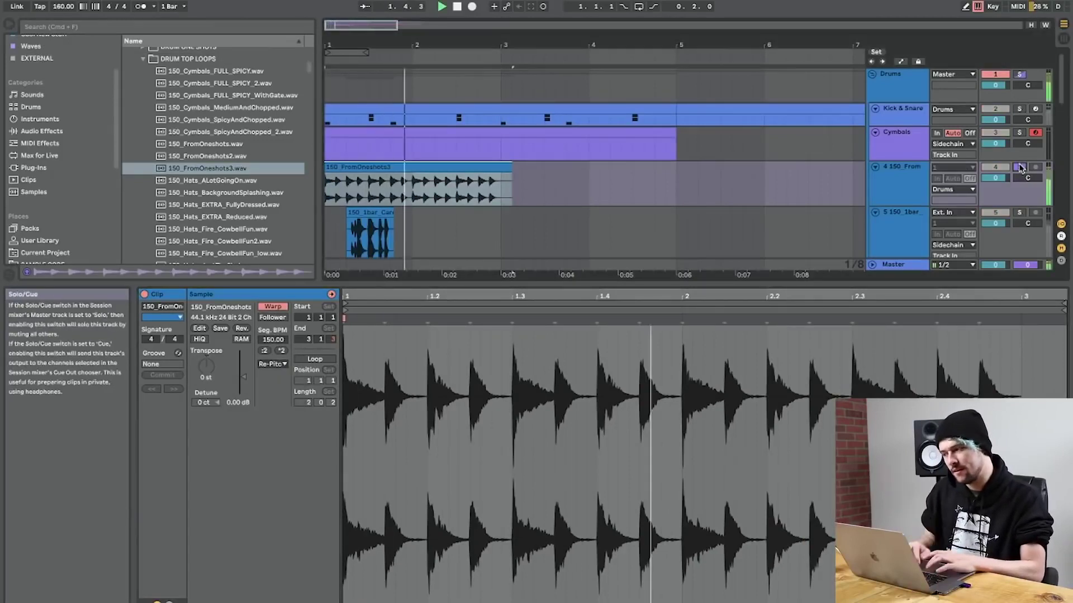
key(space)
Route the 150_FromOneshots3 track's output to Sidechain and lower its volume to -2.9 dB during playback.
click(1005, 192)
click(953, 190)
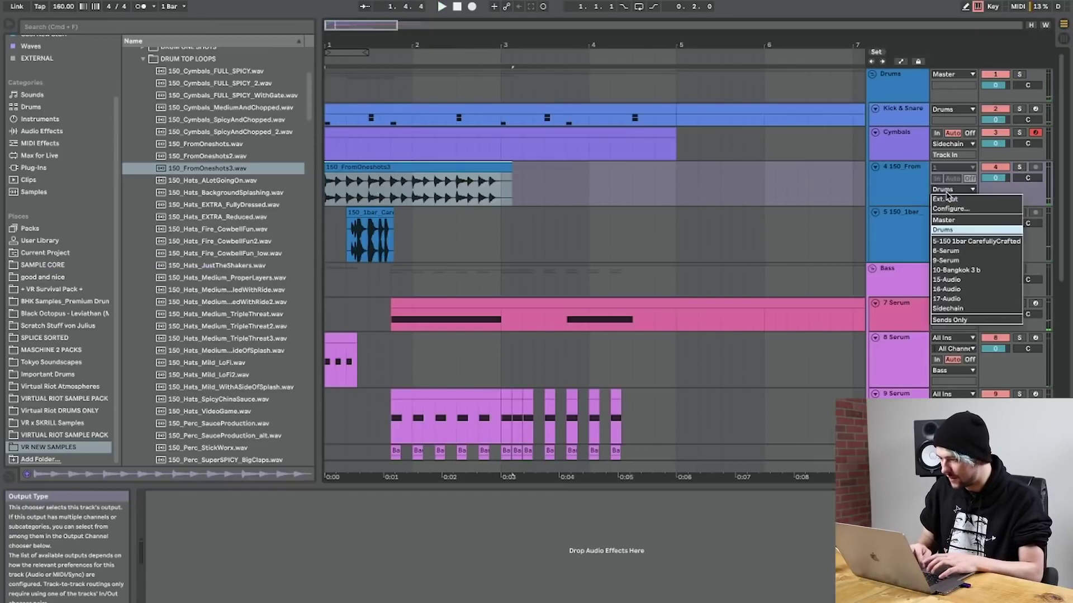
click(957, 309)
key(space)
mouse_move(998, 178)
mouse_down()
mouse_move(998, 189)
mouse_move(998, 179)
mouse_up()
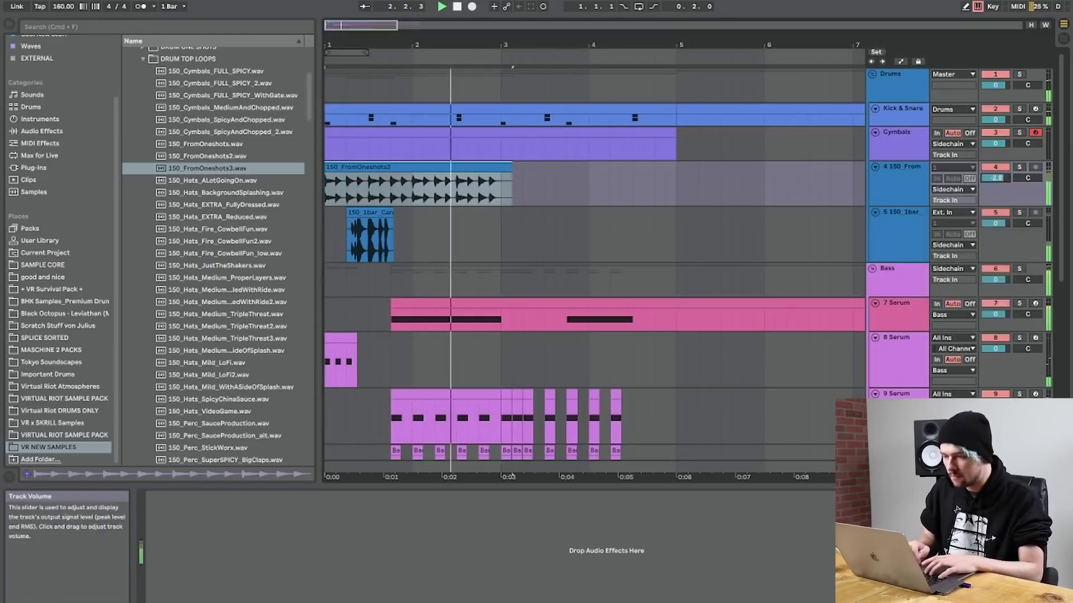
Duplicate the 150_FromOneshots3 clip to fill bars 3 and 4, and trim the first clip's start to 1.4.
click(486, 166)
key(super+d)
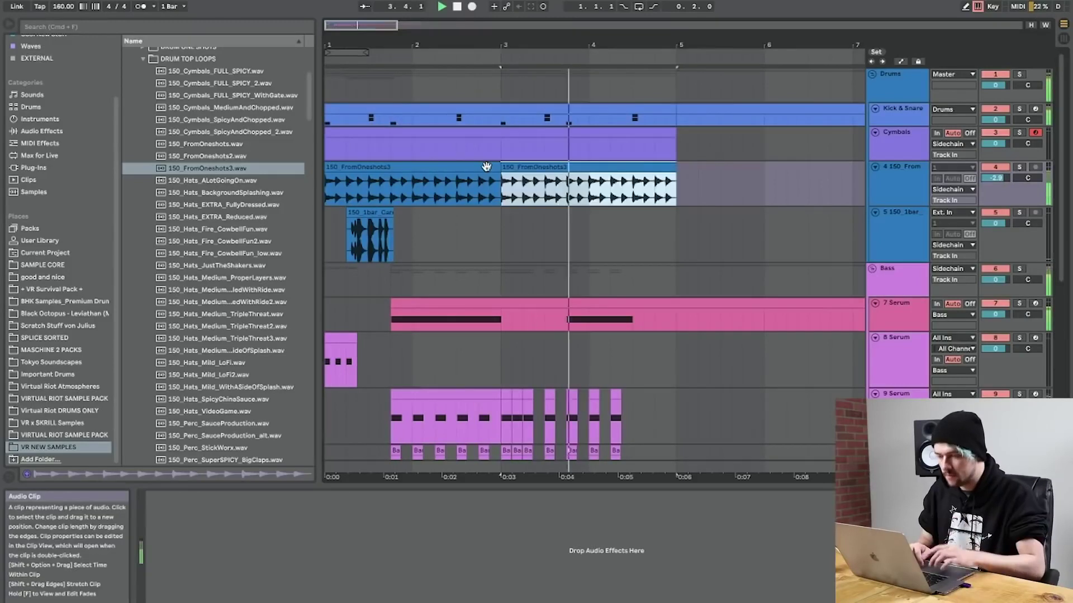
key(space)
drag(325, 167, 390, 167)
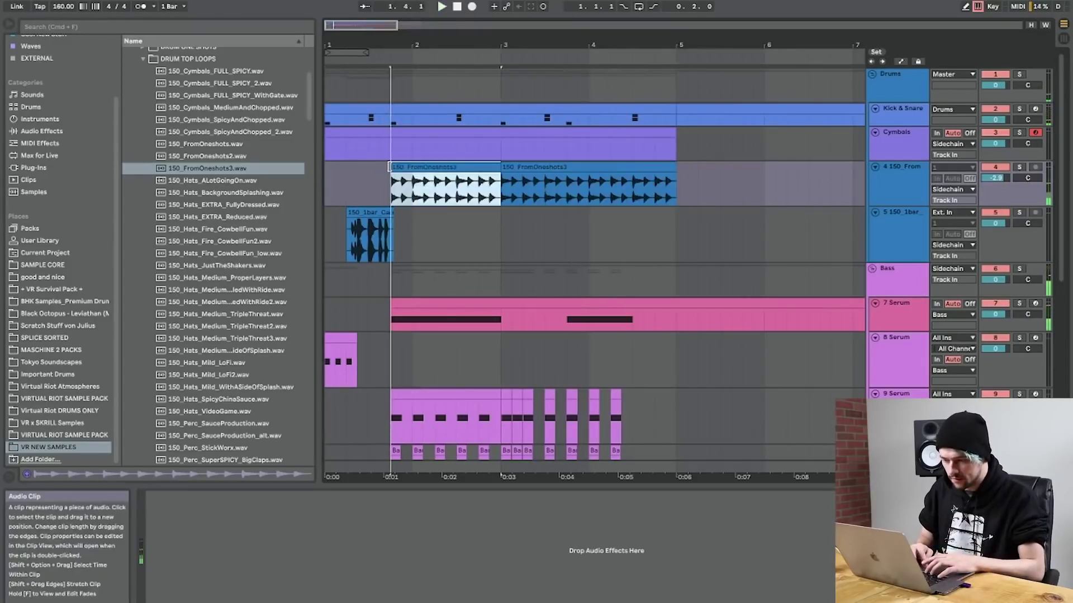
click(525, 166)
click(876, 134)
click(876, 134)
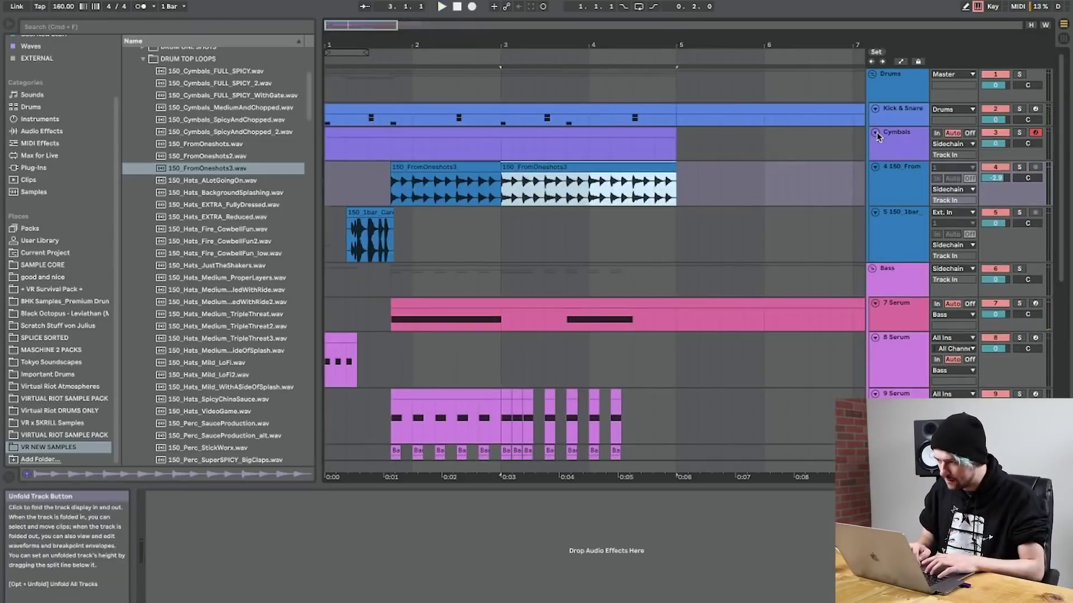
Insert a new audio track directly below the Cymbals track for another drum top loop.
click(894, 144)
click(226, 205)
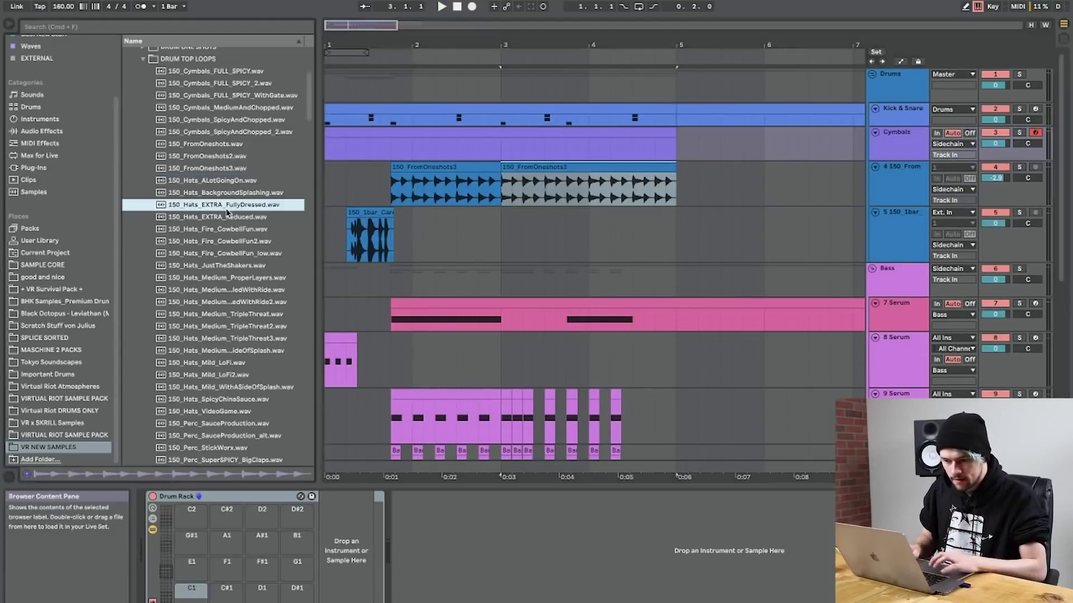
click(227, 120)
scroll(226, 123, up, 1)
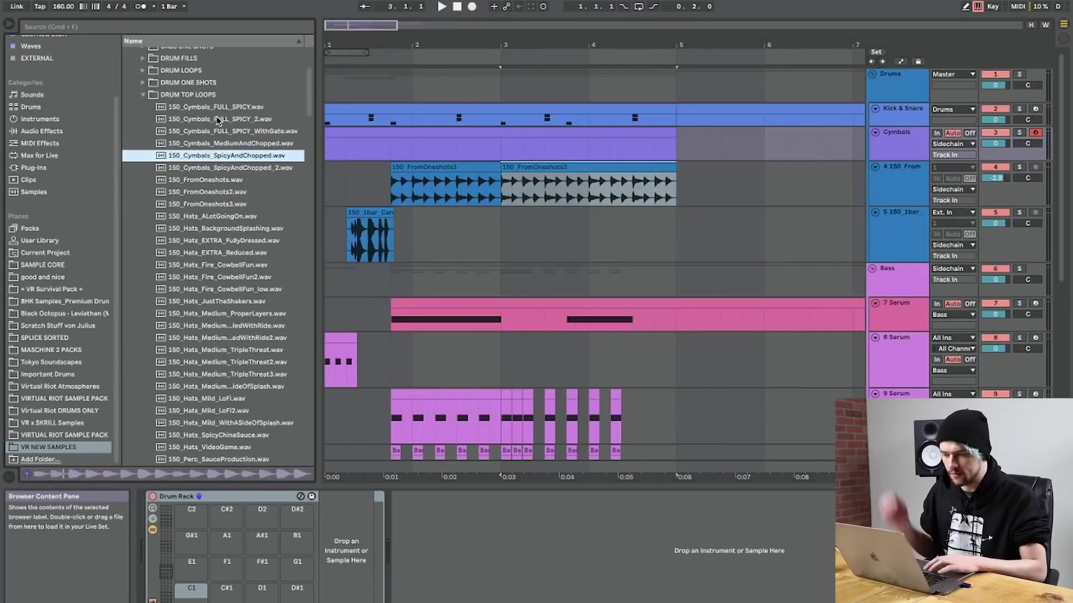
click(902, 156)
key(super+t)
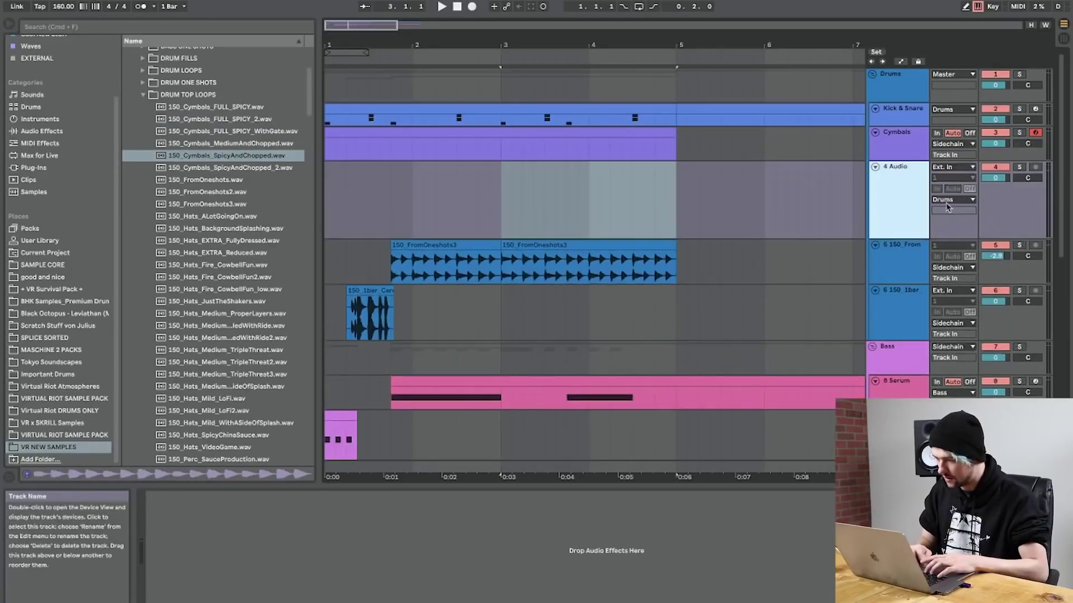
Audition drum top loops and place 150_Hats_EXTRA_FullyDressed.wav at bar 1 of the new audio track.
click(189, 206)
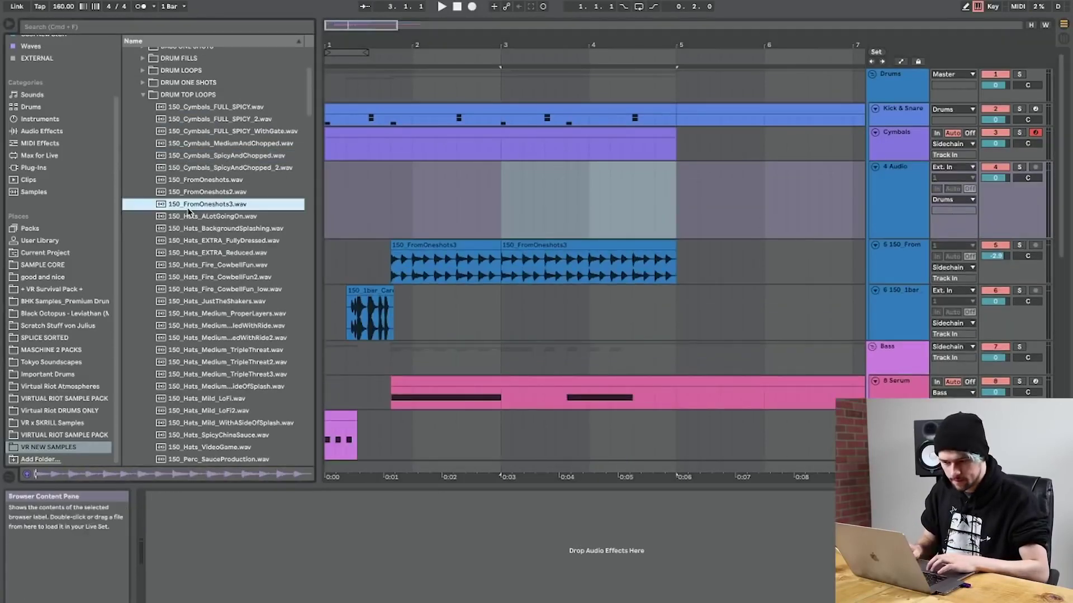
click(210, 141)
click(213, 153)
click(216, 253)
key(Up)
key(Up)
key(Down)
key(Down)
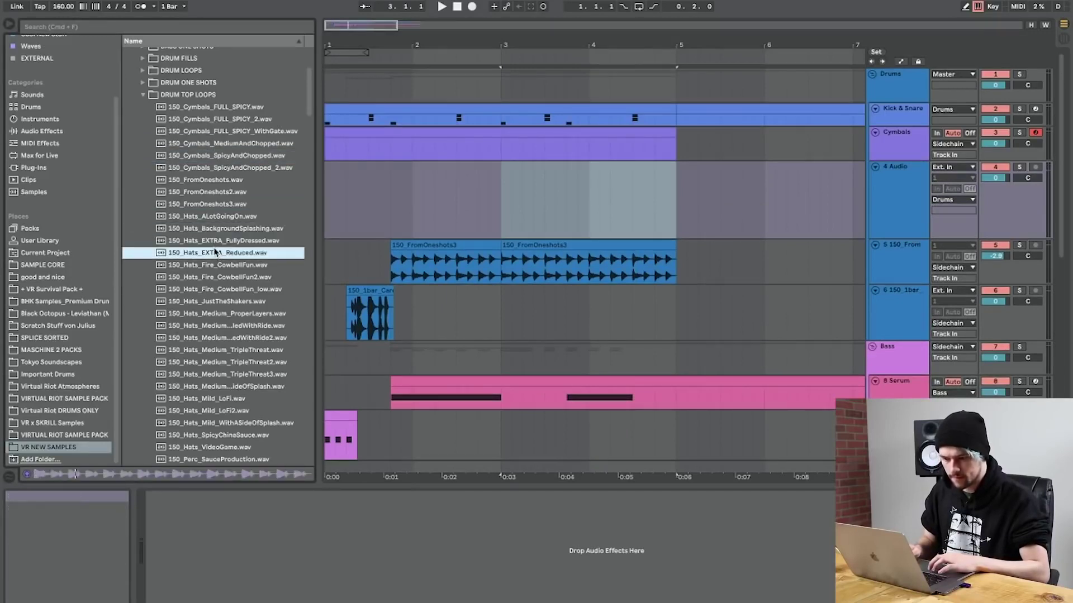
click(213, 243)
drag(212, 244, 328, 211)
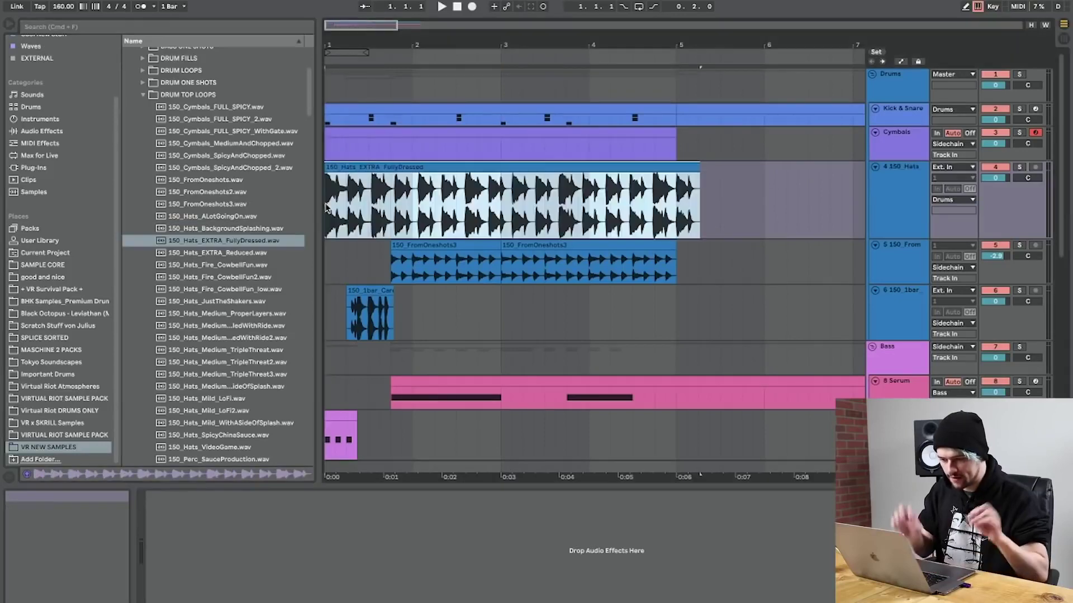
Warp the 150_Hats_EXTRA_FullyDressed clip at a segment tempo of 150 BPM in Complex Pro mode.
double_click(385, 186)
click(276, 341)
text(150)
key(Return)
click(272, 364)
click(279, 422)
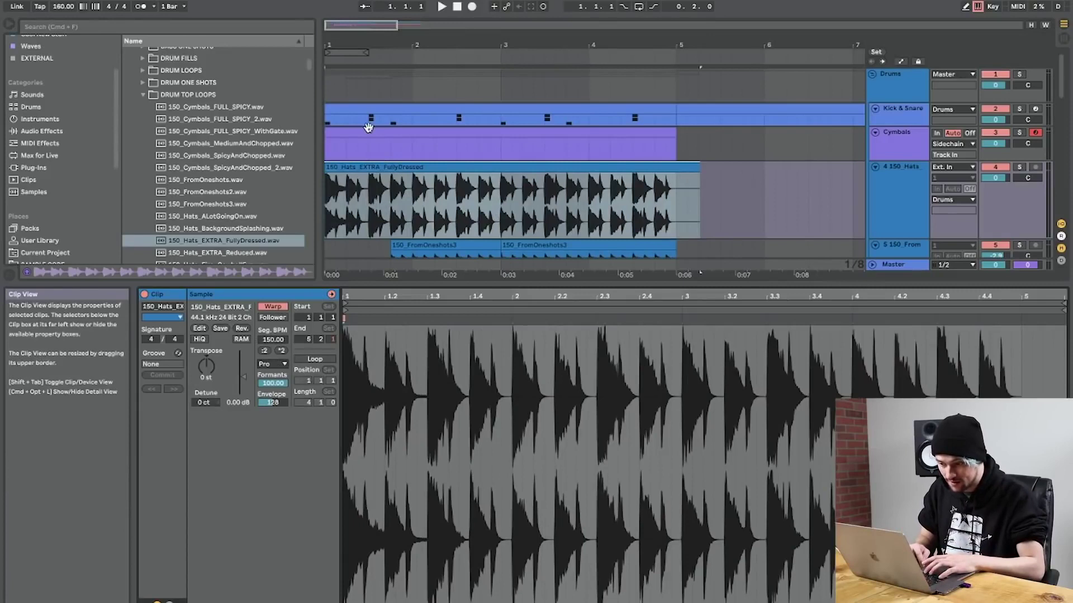
Trim the hats clip's start to 1.4 and switch its warp mode to Re-Pitch.
drag(330, 171, 391, 168)
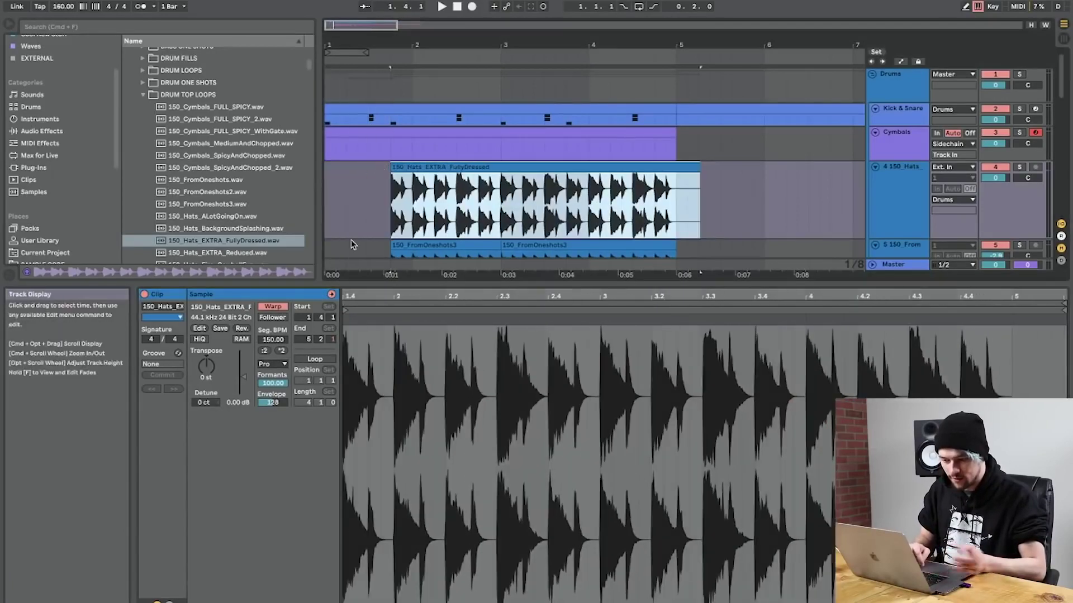
click(272, 363)
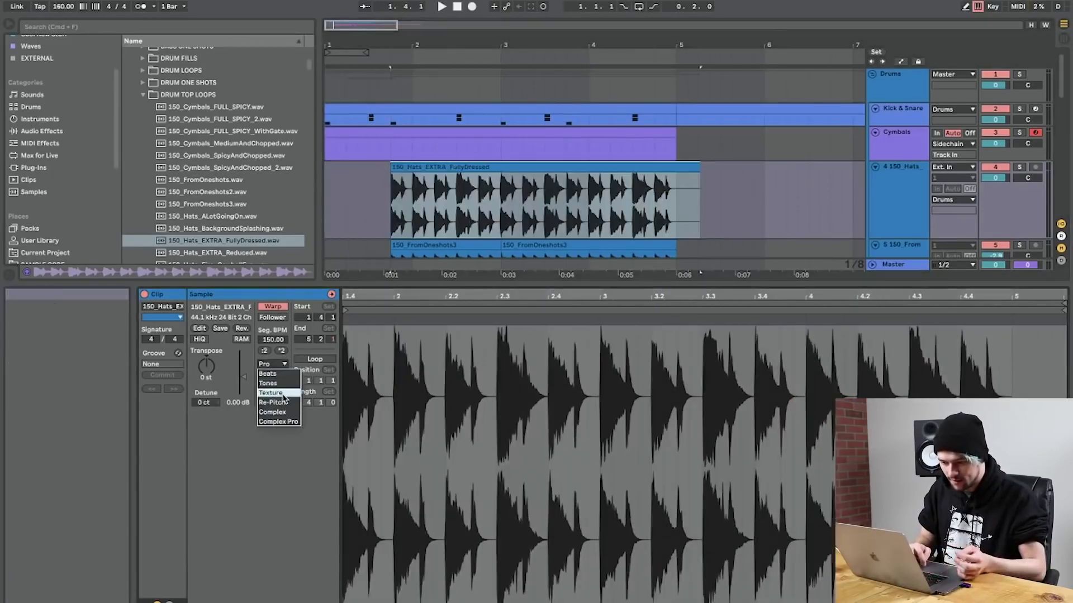
click(283, 402)
Route the hats track's output to Sidechain and lower its volume to -3.5 dB during playback.
click(368, 201)
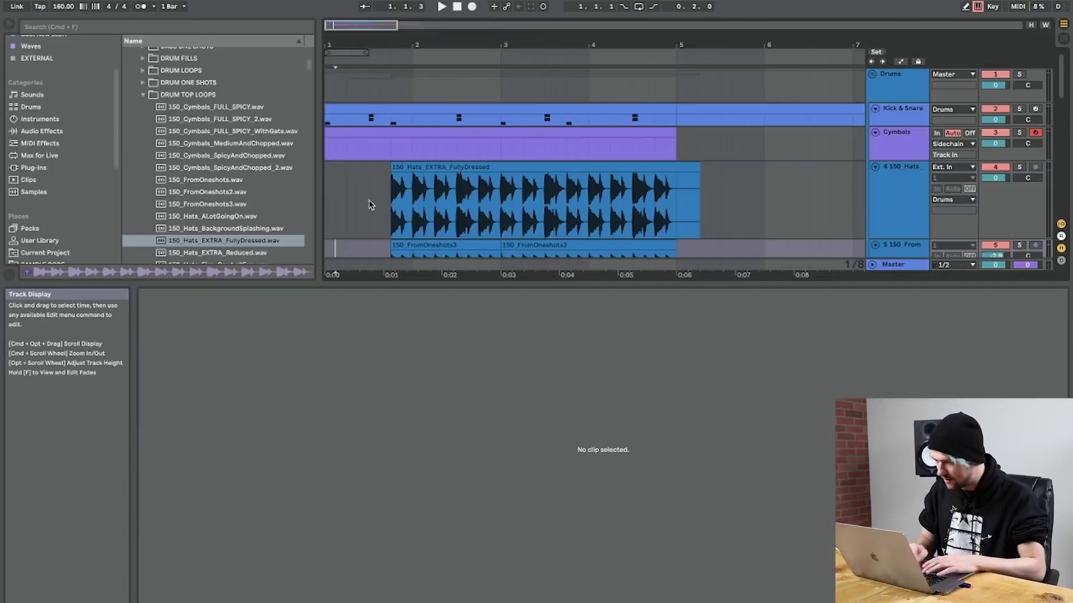
click(953, 200)
click(950, 329)
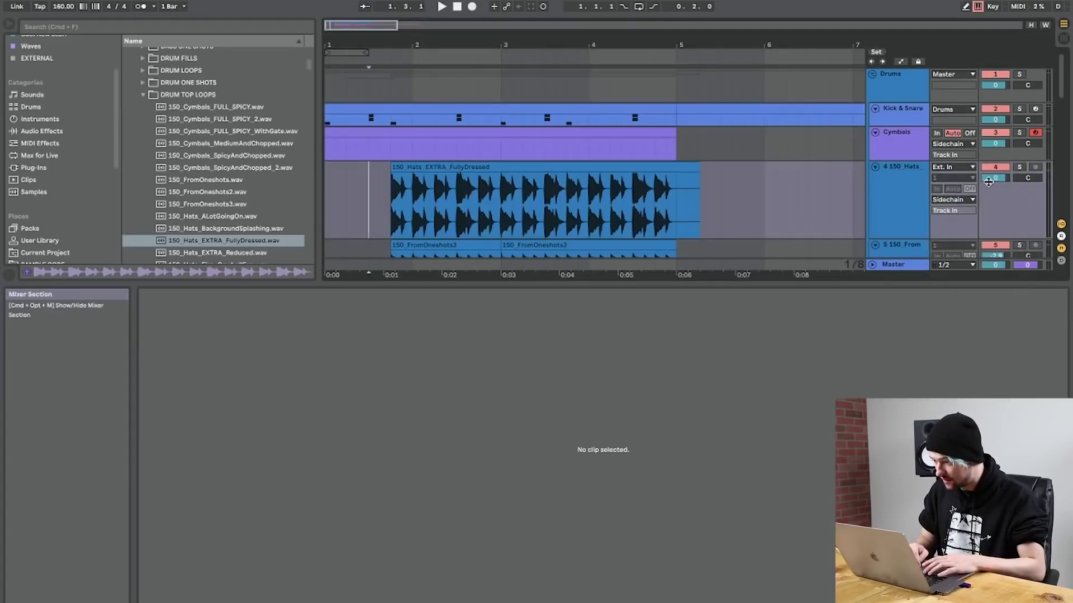
drag(990, 180, 990, 193)
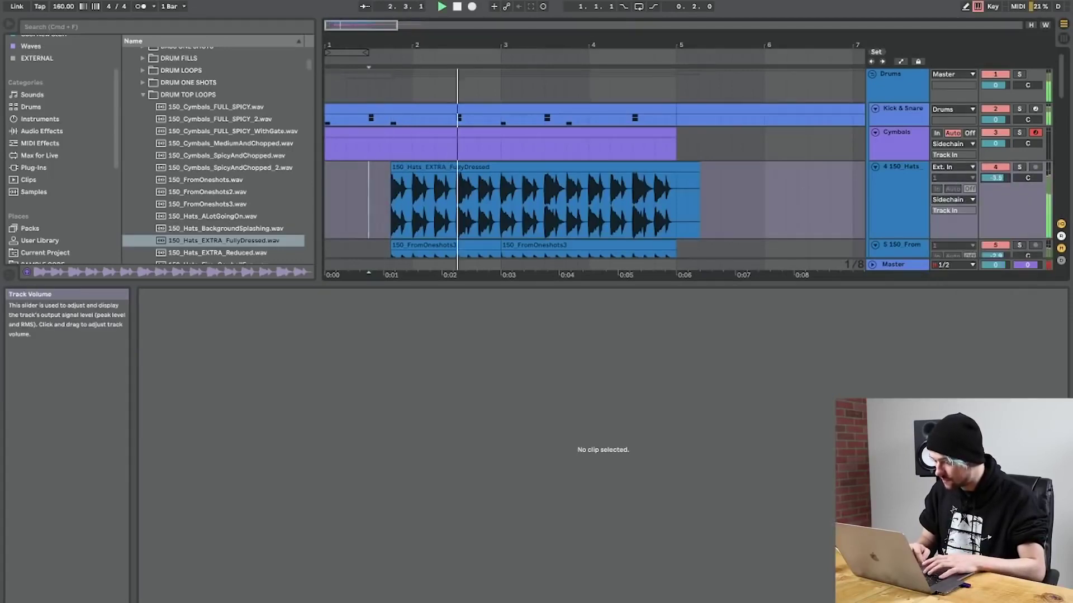
Delete the end of the hats clip beyond bar 5, stop playback, and place the insert marker at 1.4.
key(shift+Tab)
drag(780, 199, 675, 221)
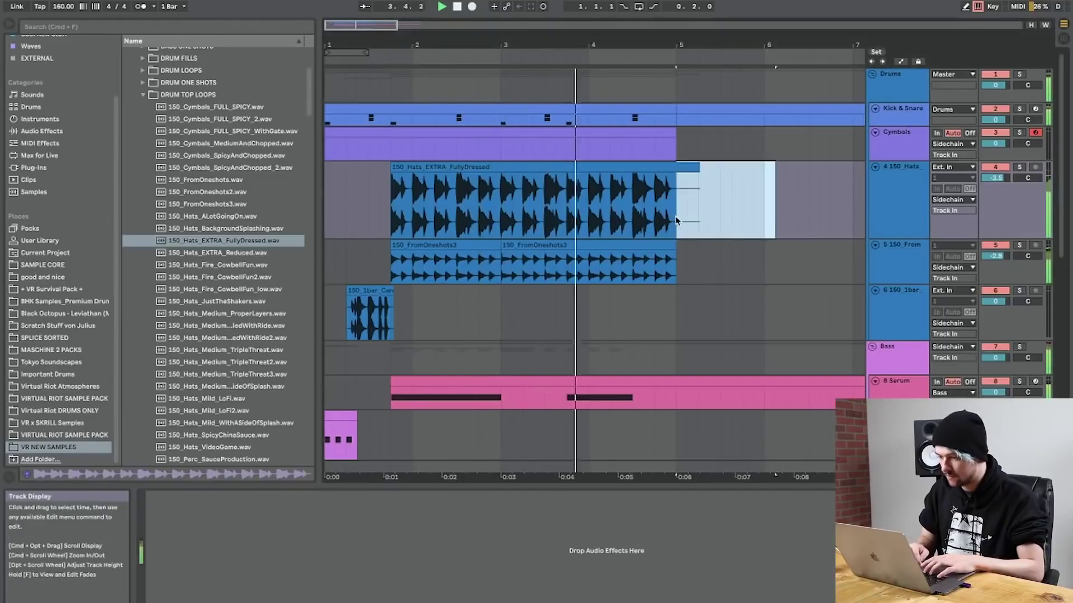
key(space)
click(385, 208)
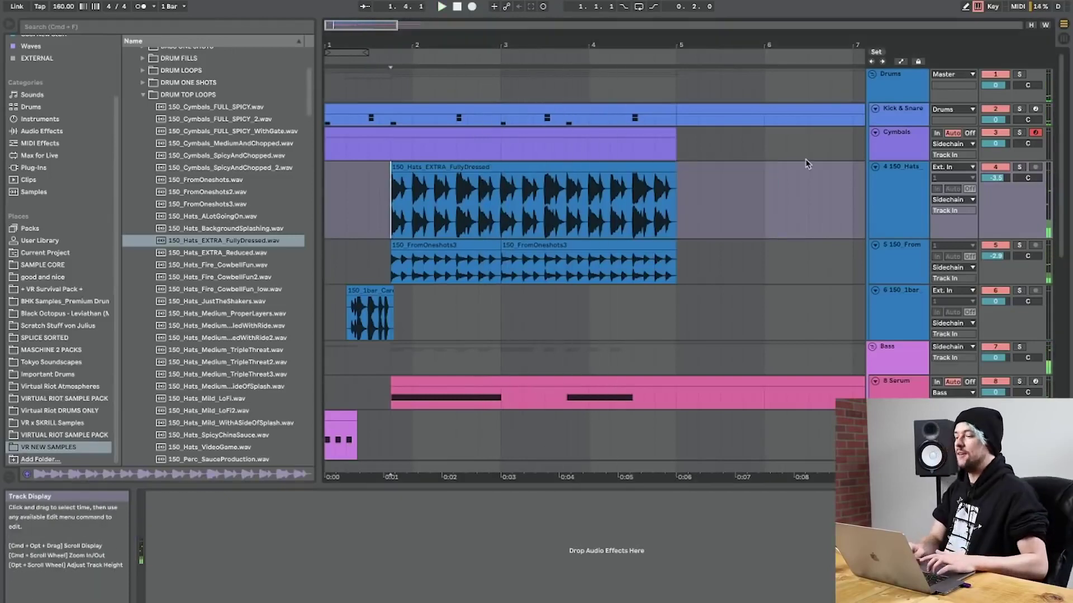
Solo the 150_Hats and 150_From loop tracks and add an Auto Pan effect to the 150_Hats track.
click(1019, 167)
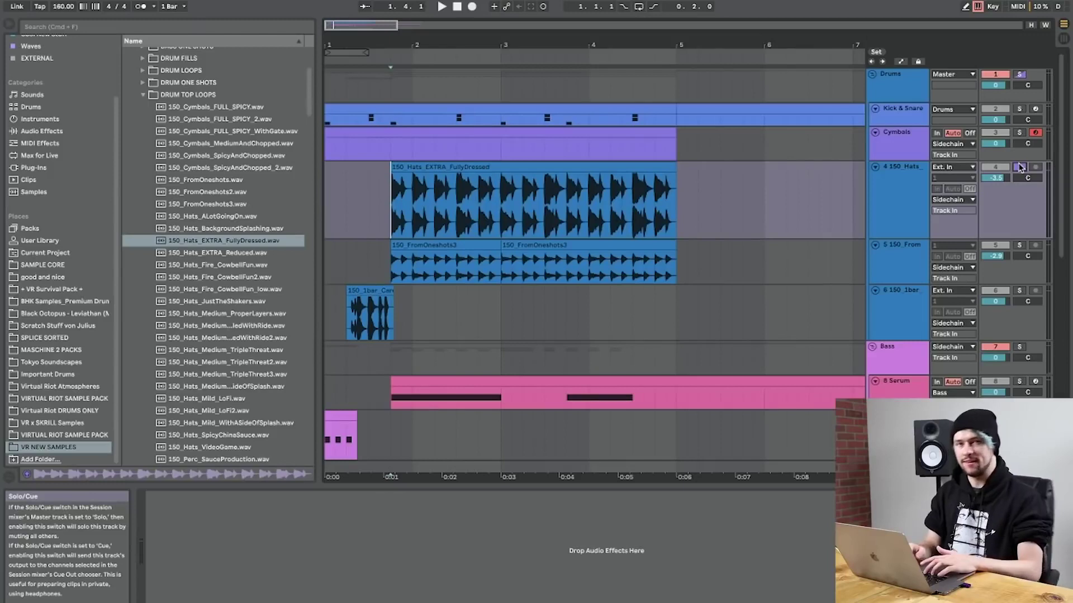
click(909, 205)
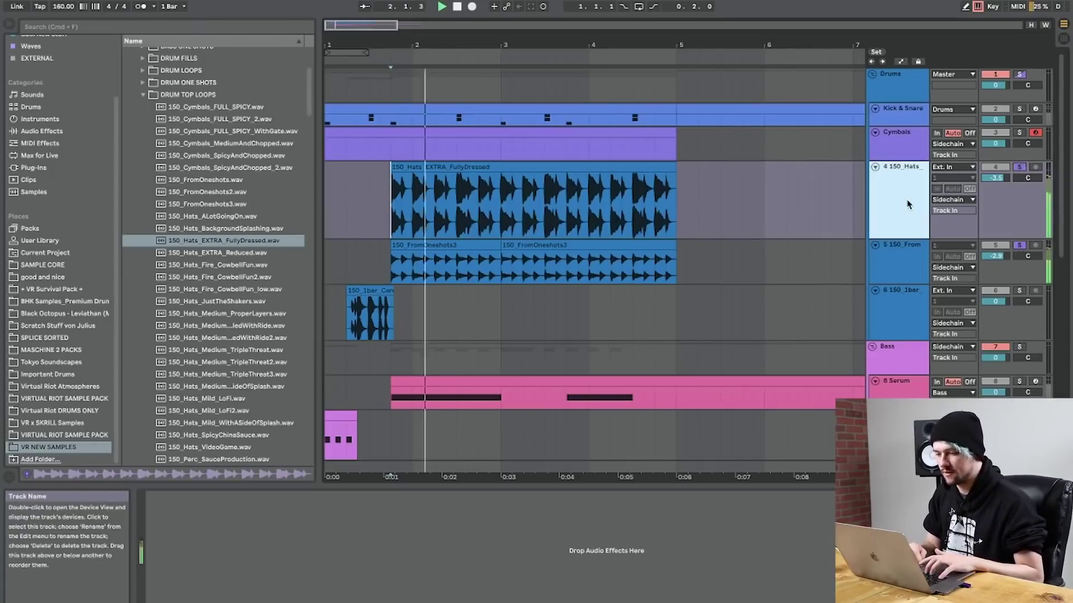
click(42, 131)
key(space)
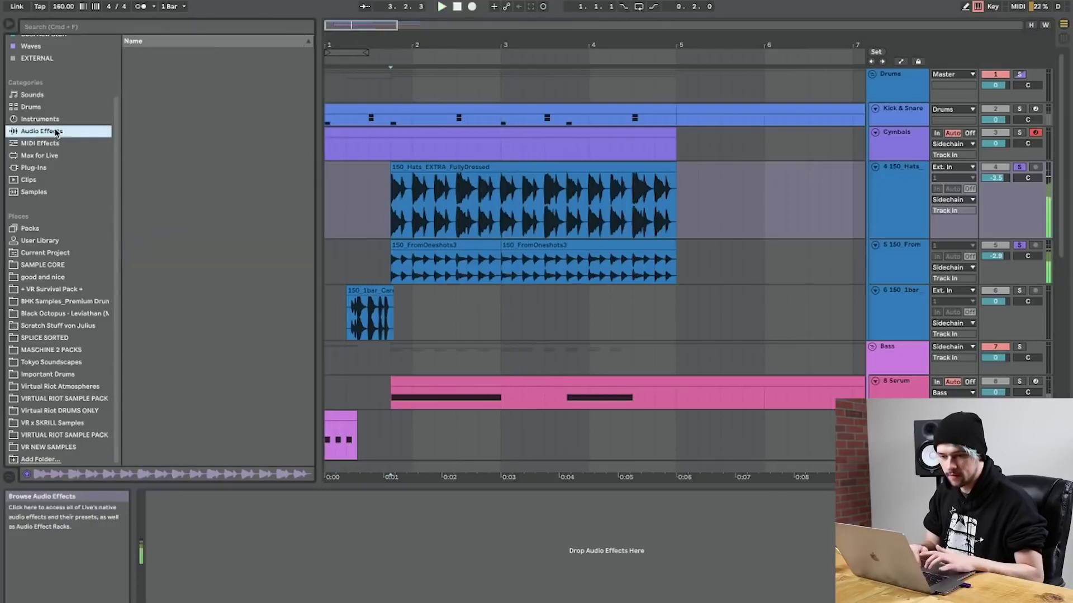
click(151, 90)
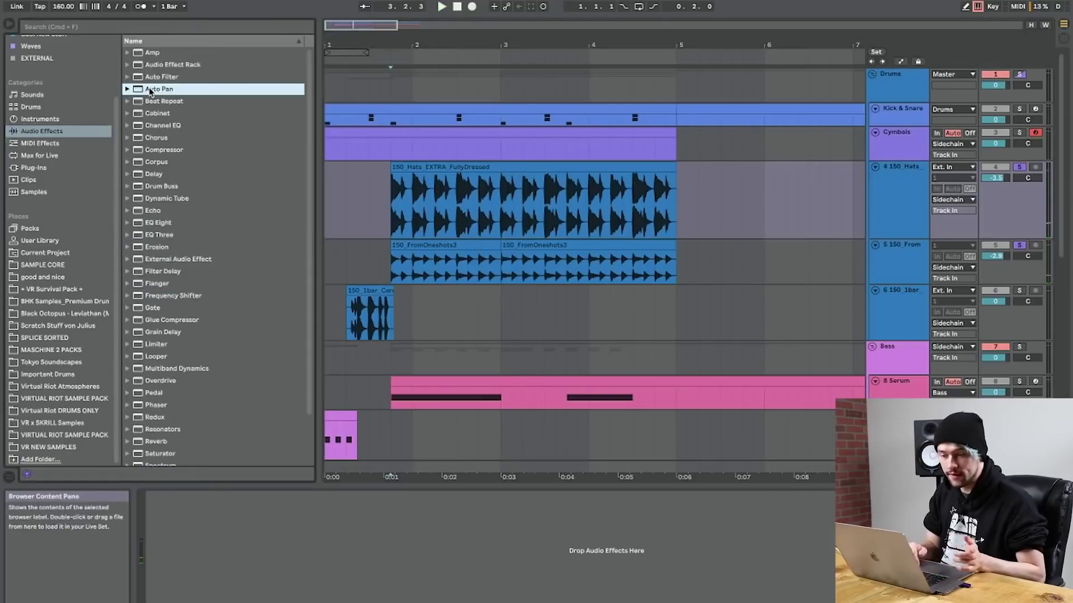
drag(444, 192, 298, 540)
click(192, 567)
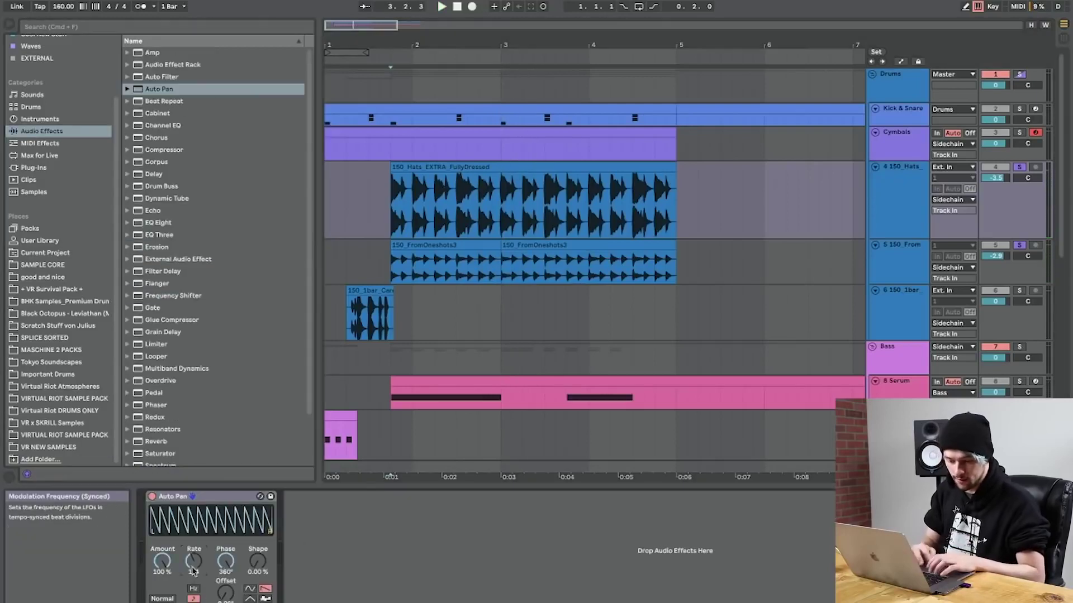
Group the 150_Hats and 150_From tracks and route the group's output to Sidechain.
click(900, 201)
shift+click(902, 258)
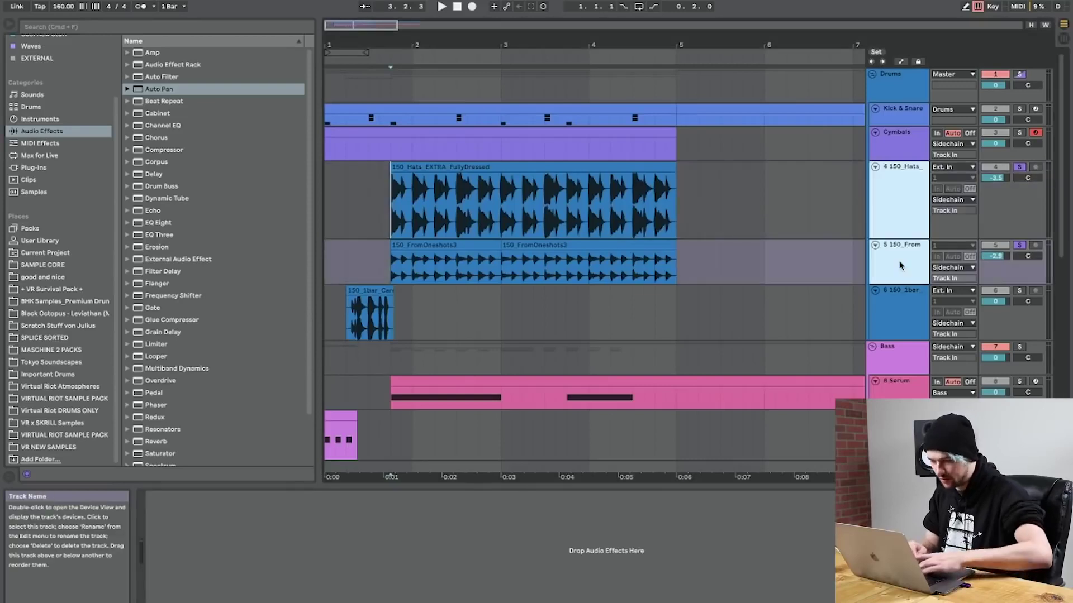
key(super+g)
click(953, 167)
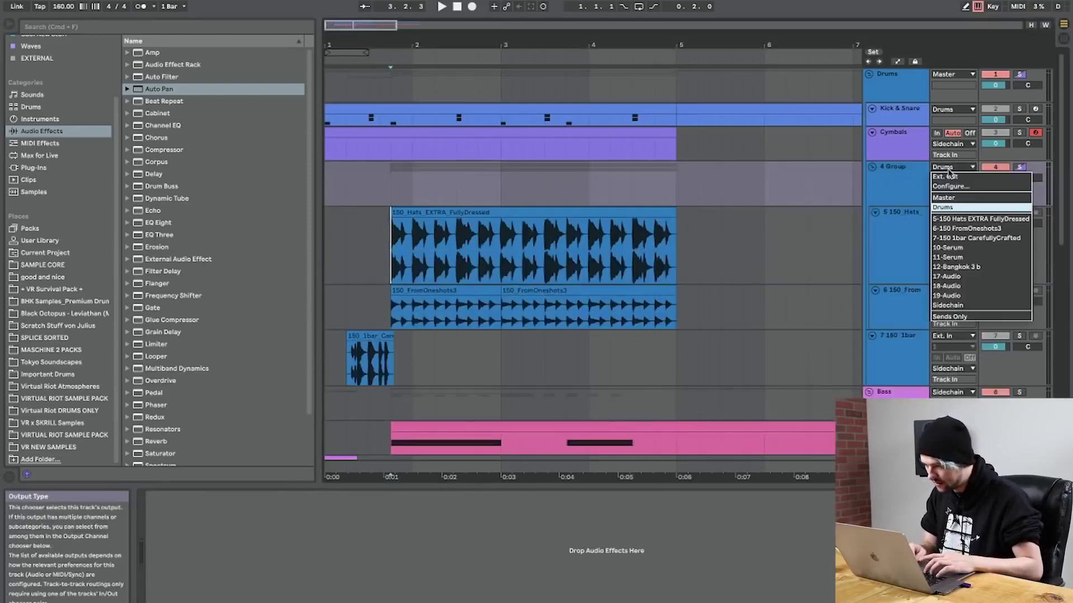
click(948, 307)
Route the output of both grouped loop tracks to 4-Group.
click(902, 244)
shift+click(915, 319)
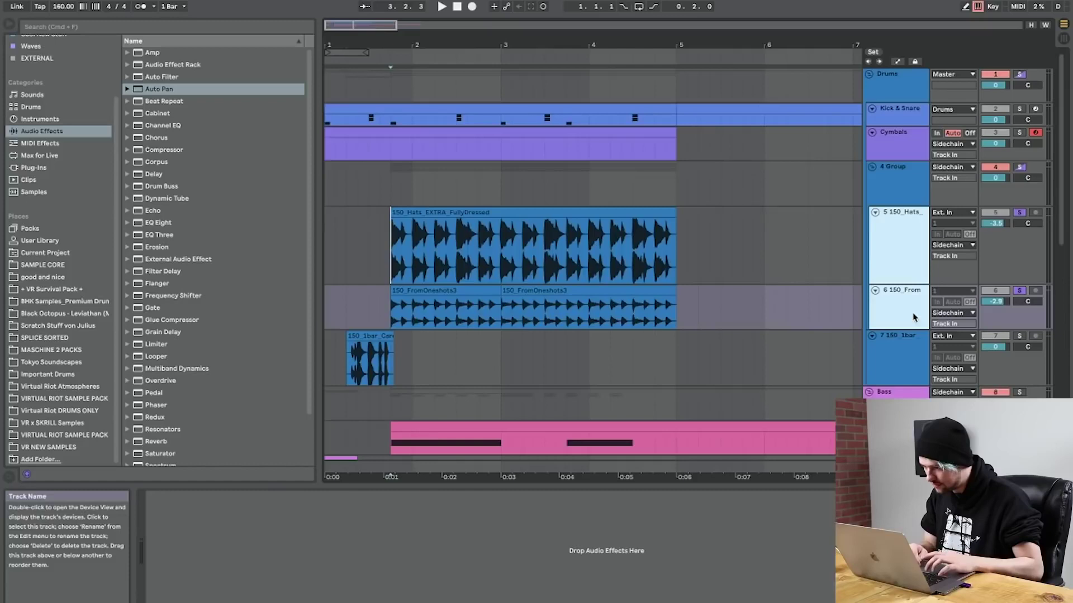
click(951, 246)
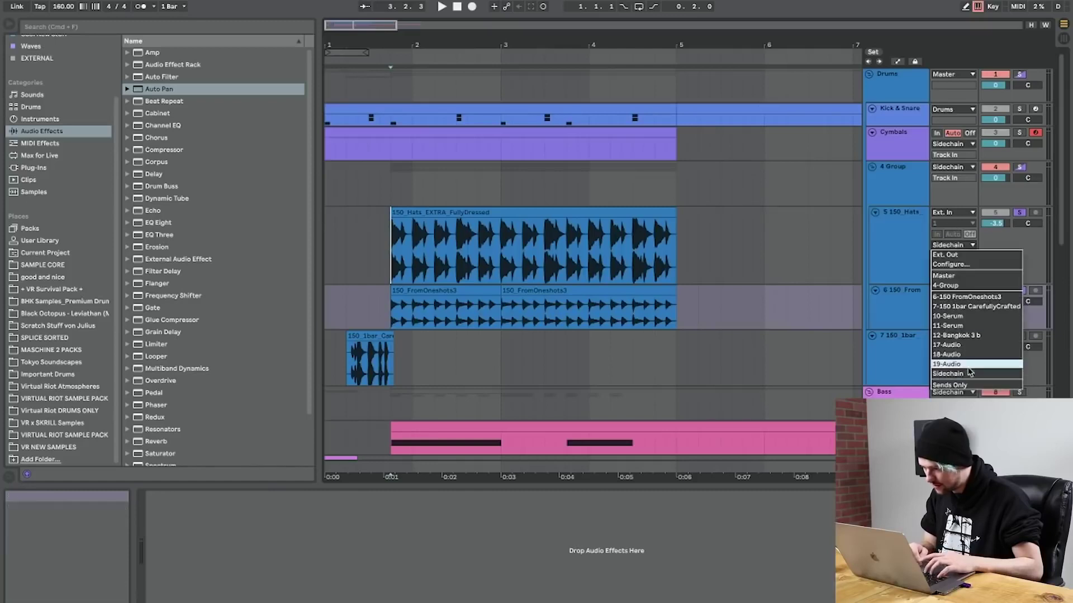
click(951, 286)
Move the Auto Pan from the hats track onto the group track and listen to the grouped loops.
drag(159, 88, 294, 486)
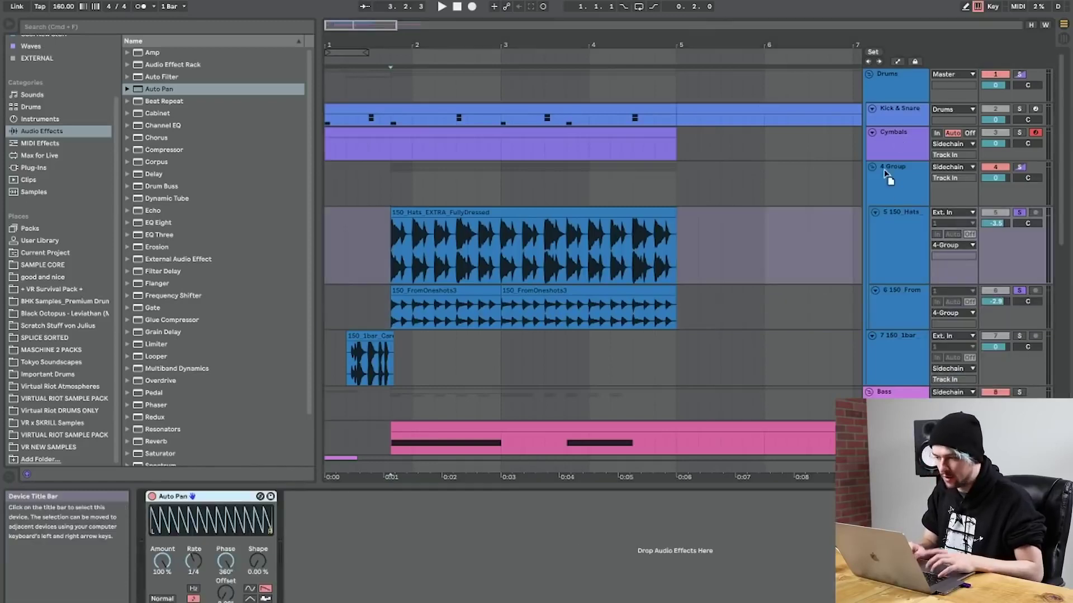
click(390, 193)
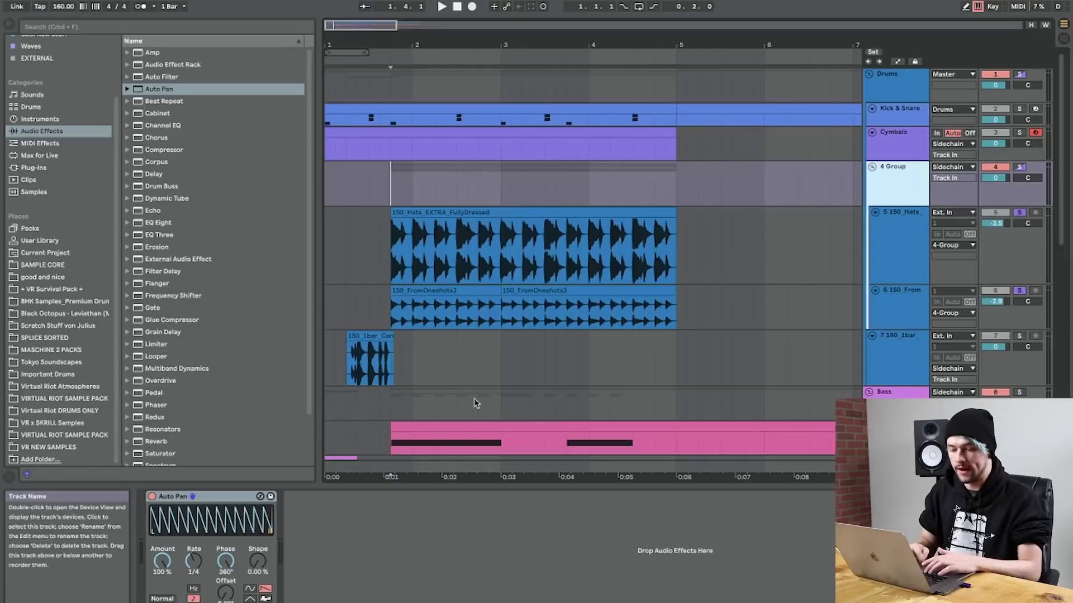
key(space)
drag(162, 562, 162, 503)
key(space)
key(space)
Set the group's Auto Pan rate to 1/8 and listen to the result.
click(257, 561)
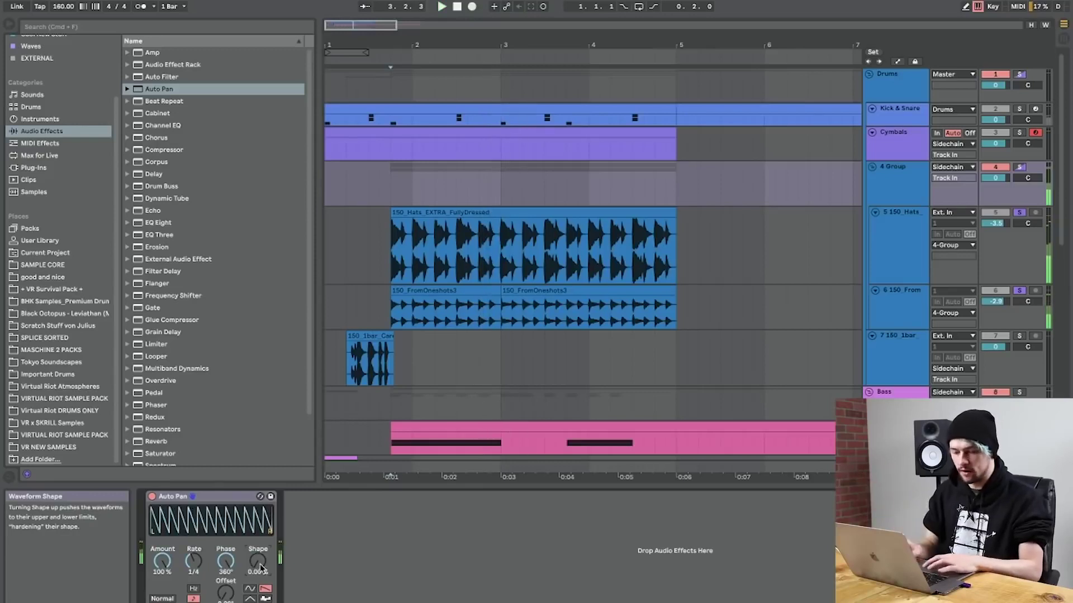
drag(193, 562, 194, 569)
key(space)
key(space)
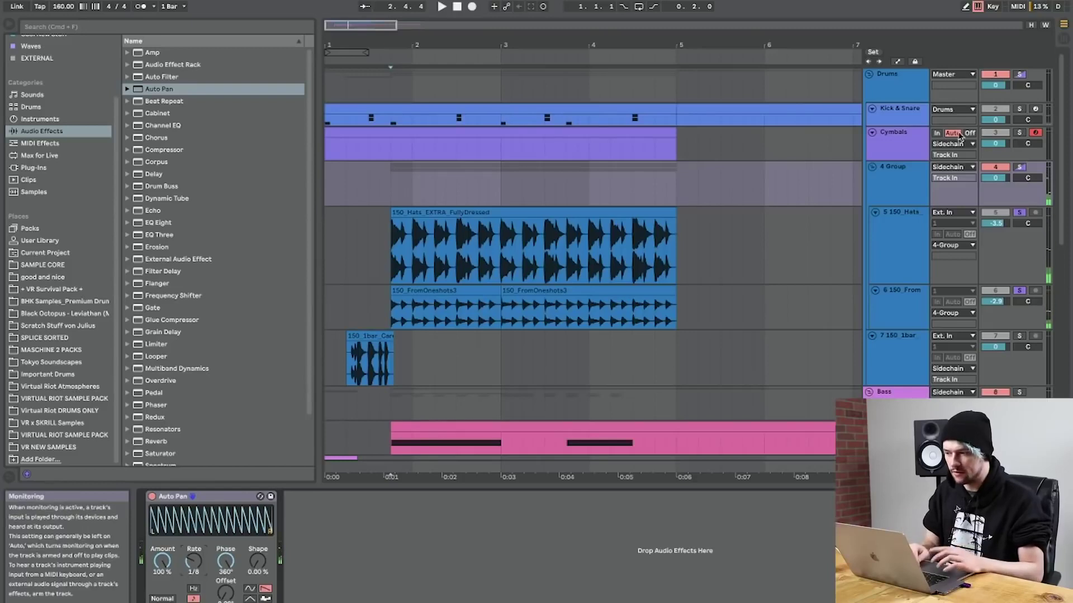
Turn off solo on the group and its loops, and select the Cymbals track.
click(1019, 167)
click(1019, 166)
click(898, 141)
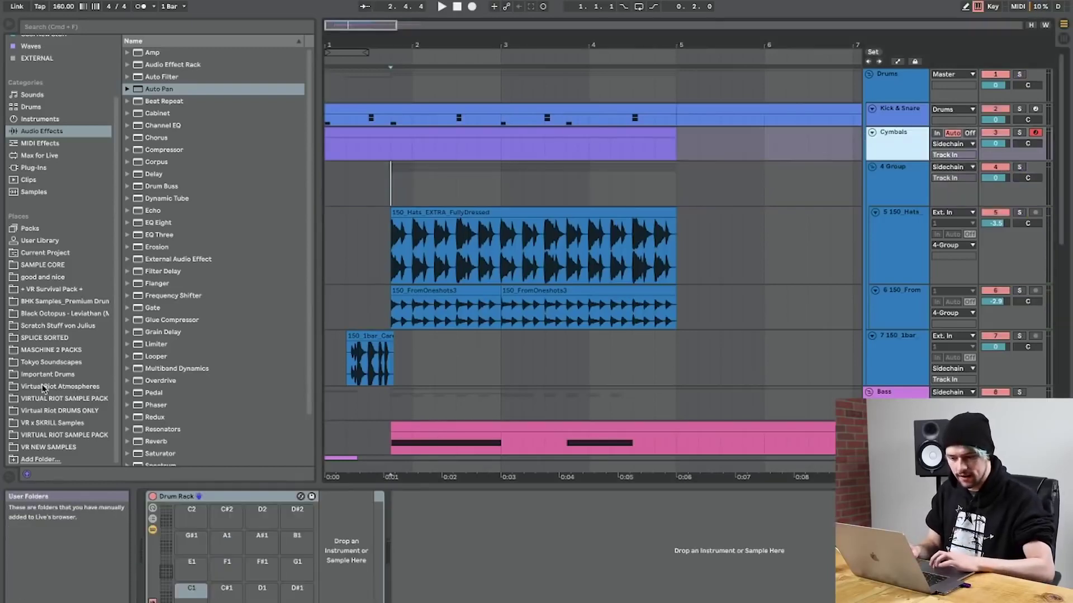
Load Lights Out Hat.wav from the Hats folder of VR x SKRILL Samples onto the Cymbals Drum Rack's C1 pad.
click(56, 434)
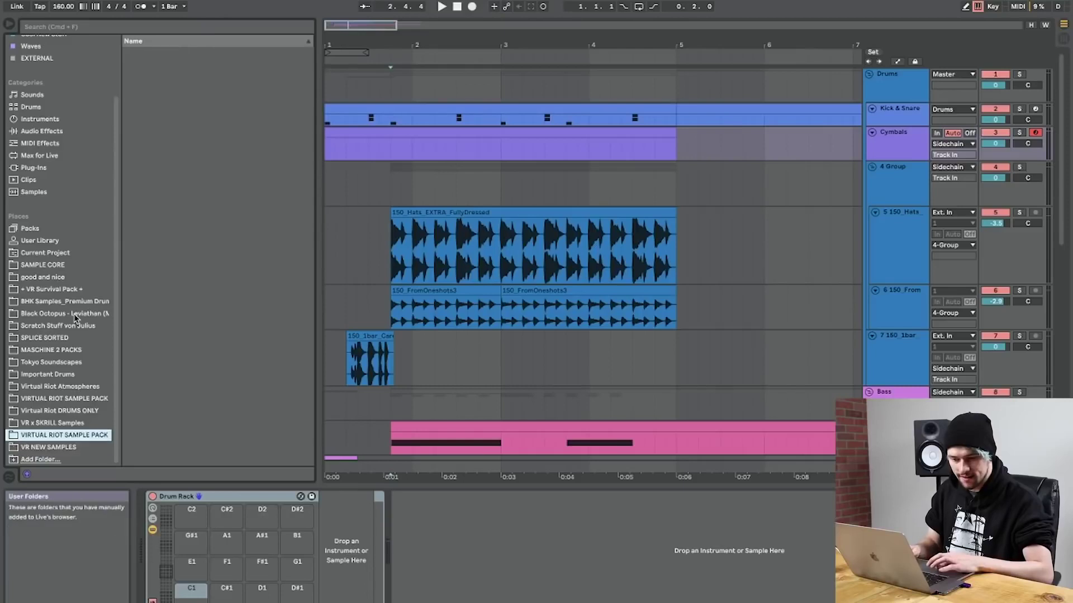
key(Up)
key(Up)
key(Up)
key(Down)
key(Down)
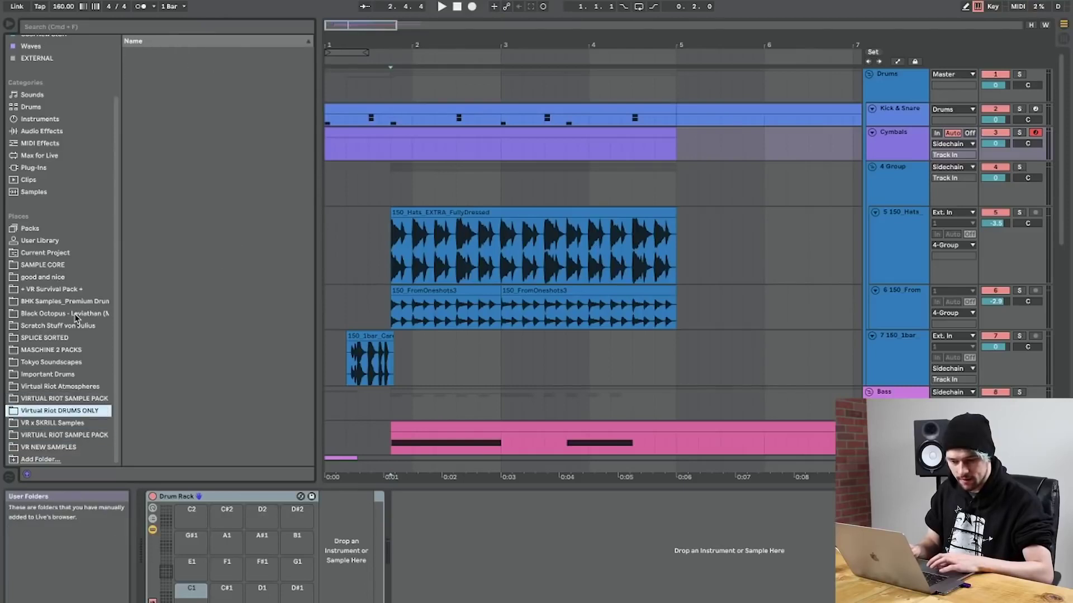
click(154, 101)
key(Up)
key(Right)
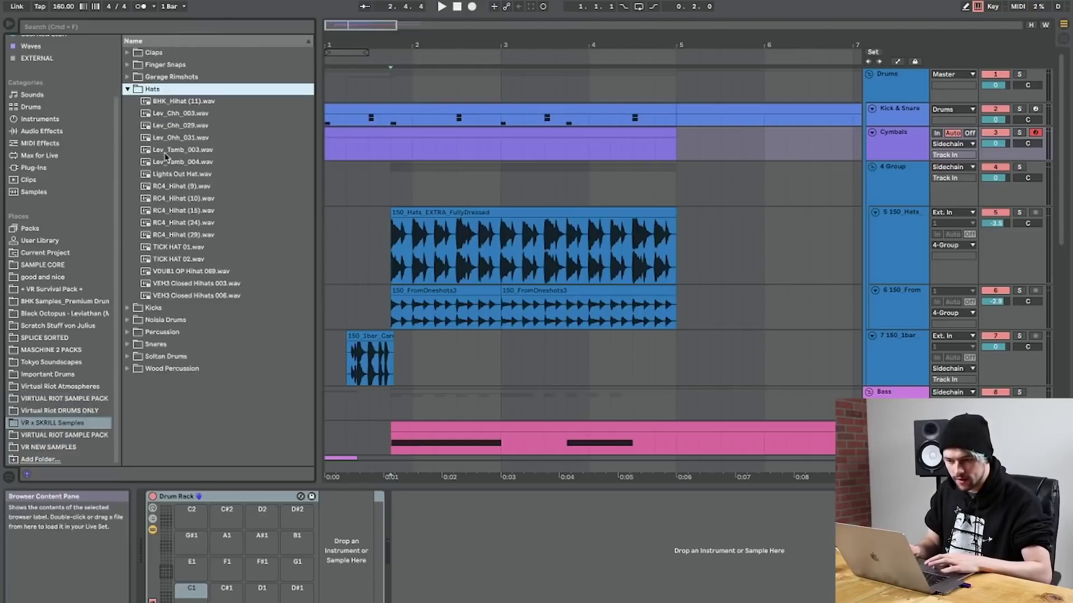
click(166, 175)
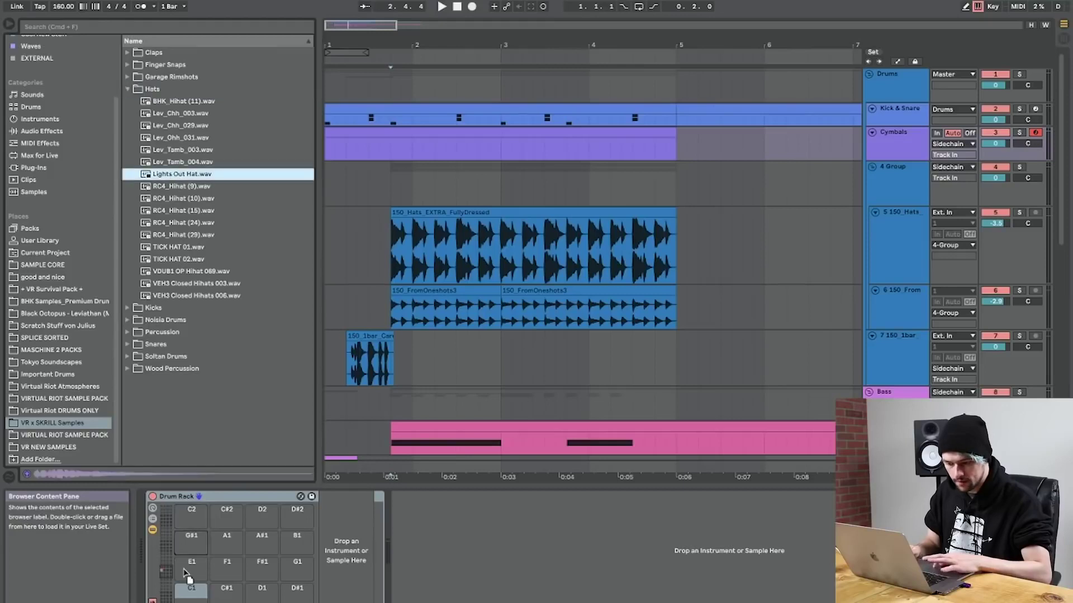
key(space)
Split the Cymbals clip at 1.4 and open the part after the split for note editing.
click(390, 148)
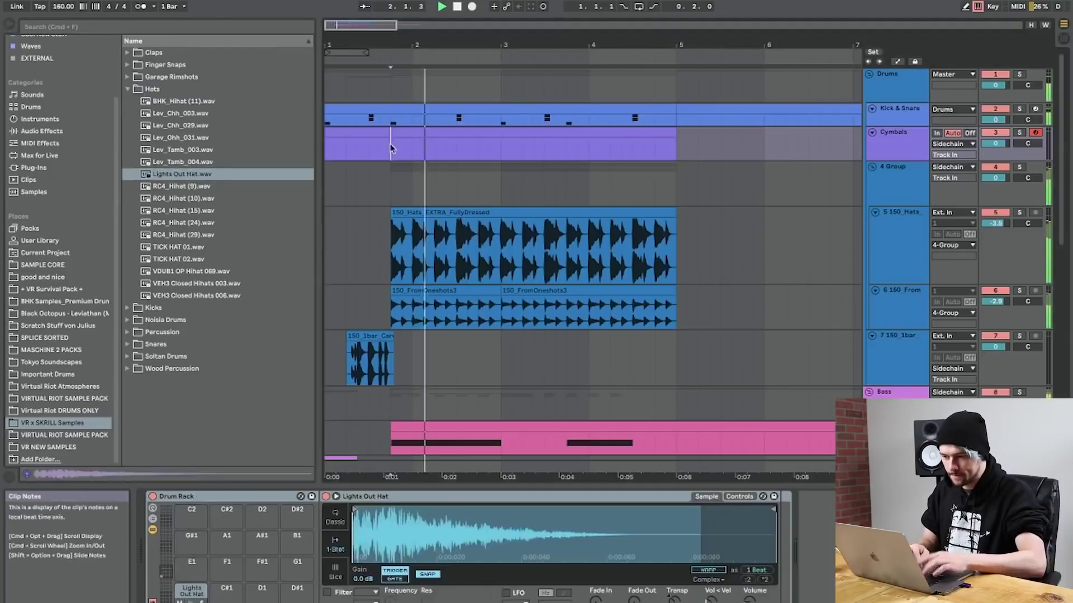
key(super+e)
double_click(417, 131)
key(space)
Add a Lights Out Hat note at 1.4, duplicate it on every eighth note into bar 4, and play it back.
double_click(352, 333)
drag(375, 332, 325, 335)
key(super+d)
key(super+d)
key(super+d)
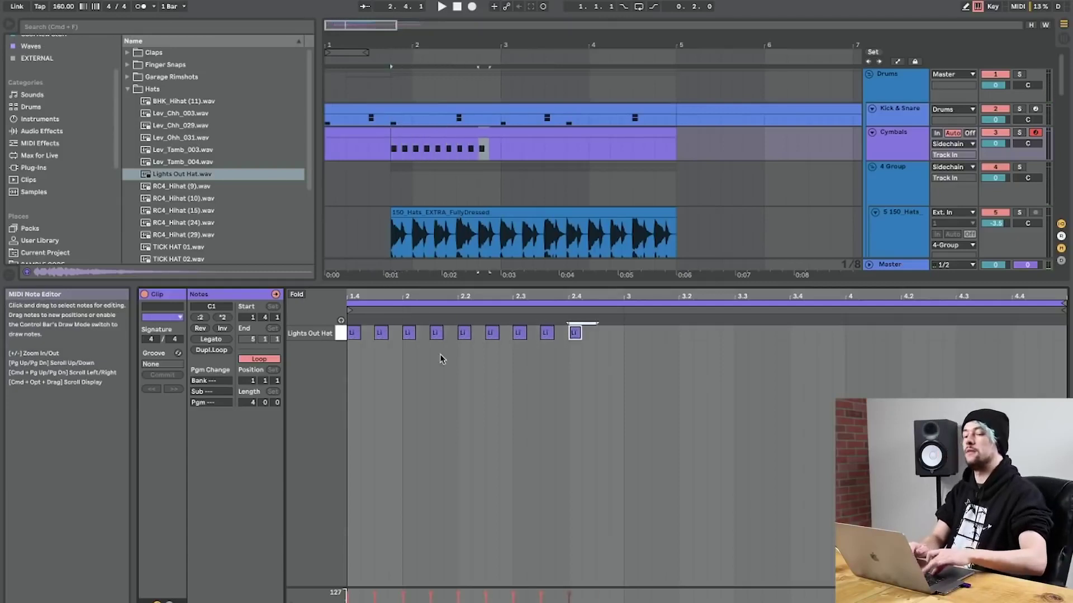
key(space)
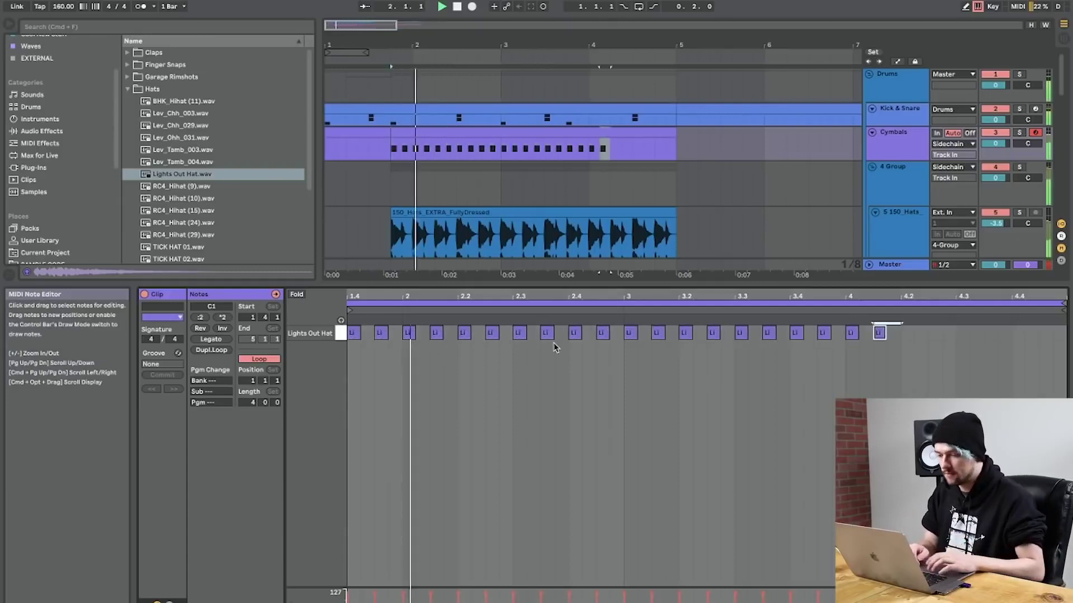
Shorten the hat note at 2.4.3, duplicate it three times into a fast roll leading into bar 3, and listen.
scroll(603, 348, up, 3)
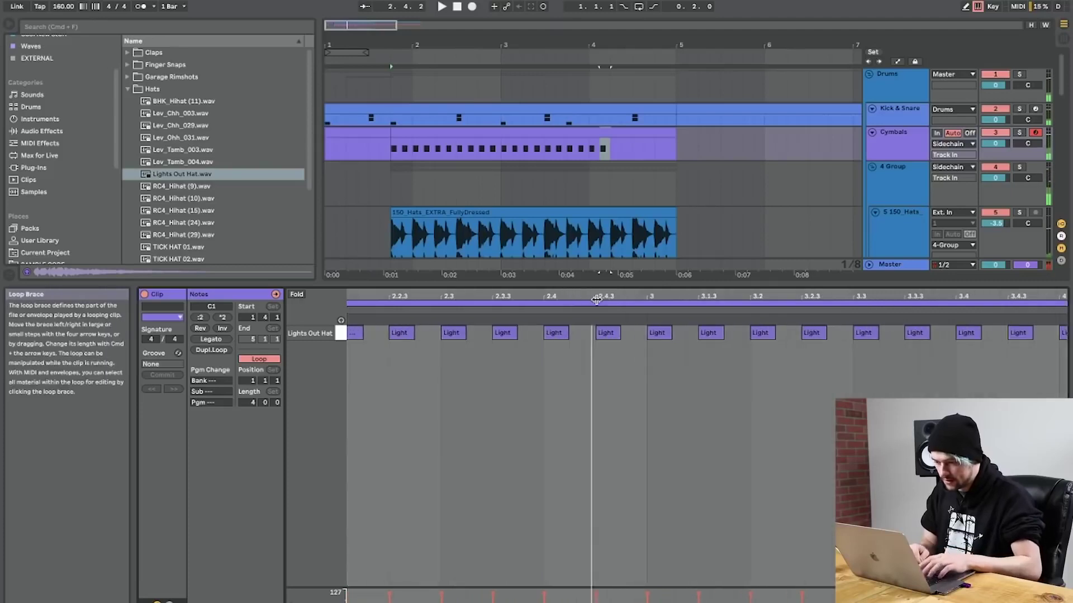
drag(620, 333, 614, 334)
key(super+d)
key(super+d)
key(super+d)
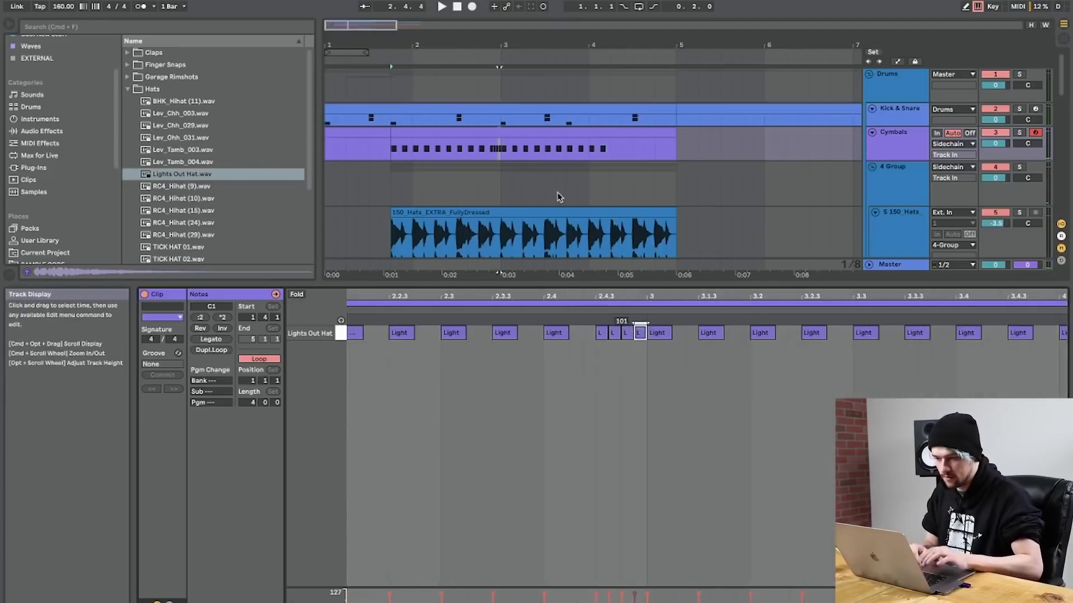
click(478, 164)
key(space)
Copy the last hat note and paste it on the remaining eighth notes up to the end of the Cymbals clip.
click(528, 132)
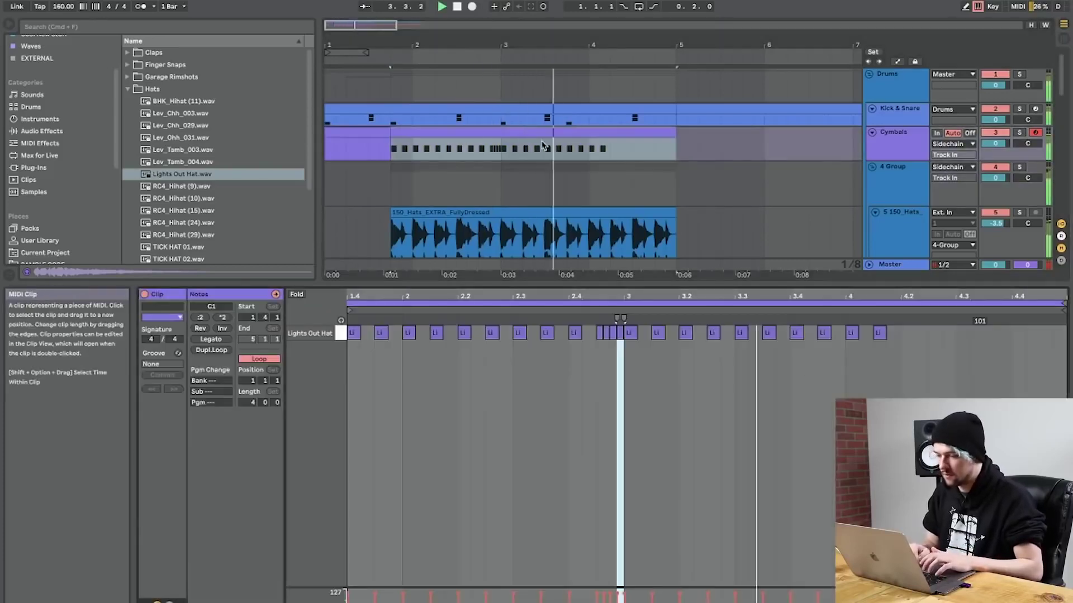
click(879, 333)
key(space)
key(super+c)
click(907, 336)
key(super+v)
key(super+v)
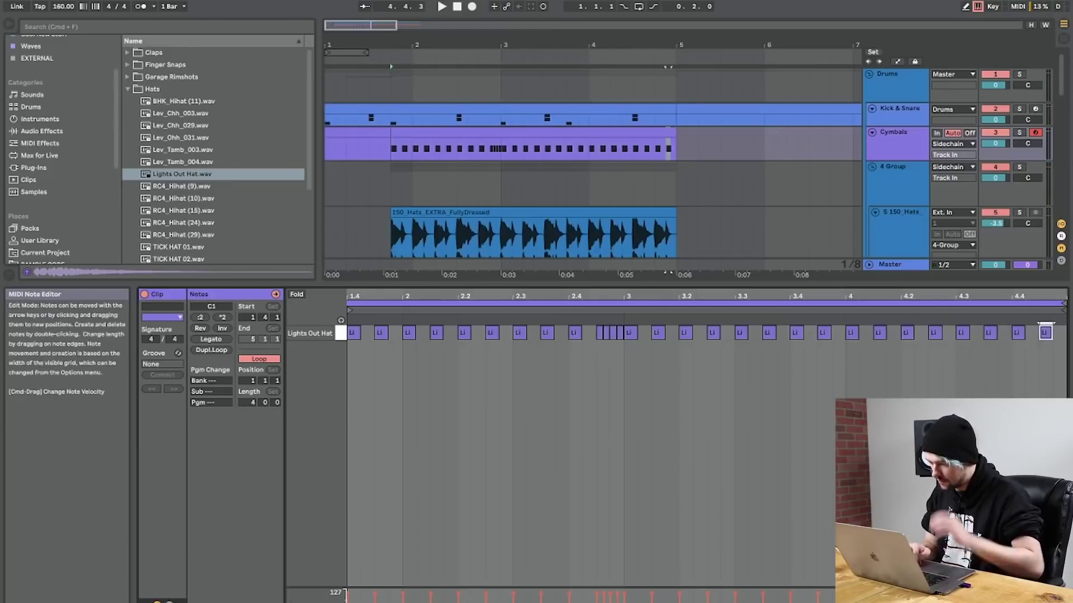
Set the 150_Hats track volume to -4.8 and the loop group's volume to -4.1.
key(shift+Tab)
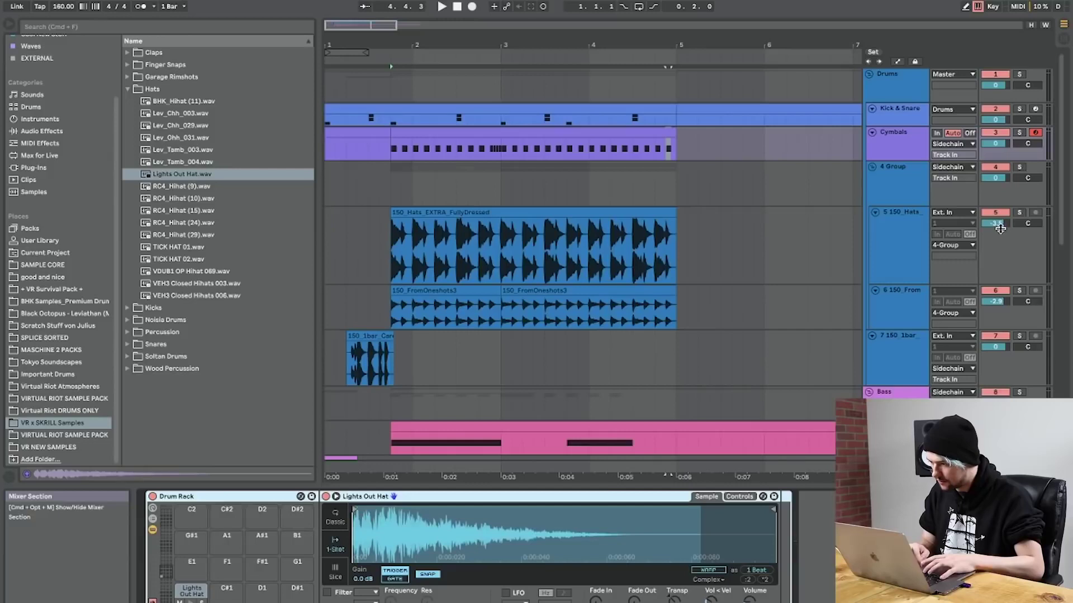
drag(1000, 223, 997, 223)
Add EQ Eight after the Auto Pan on the loop group with a low cut at 1000 Hz, and play the mix.
click(893, 183)
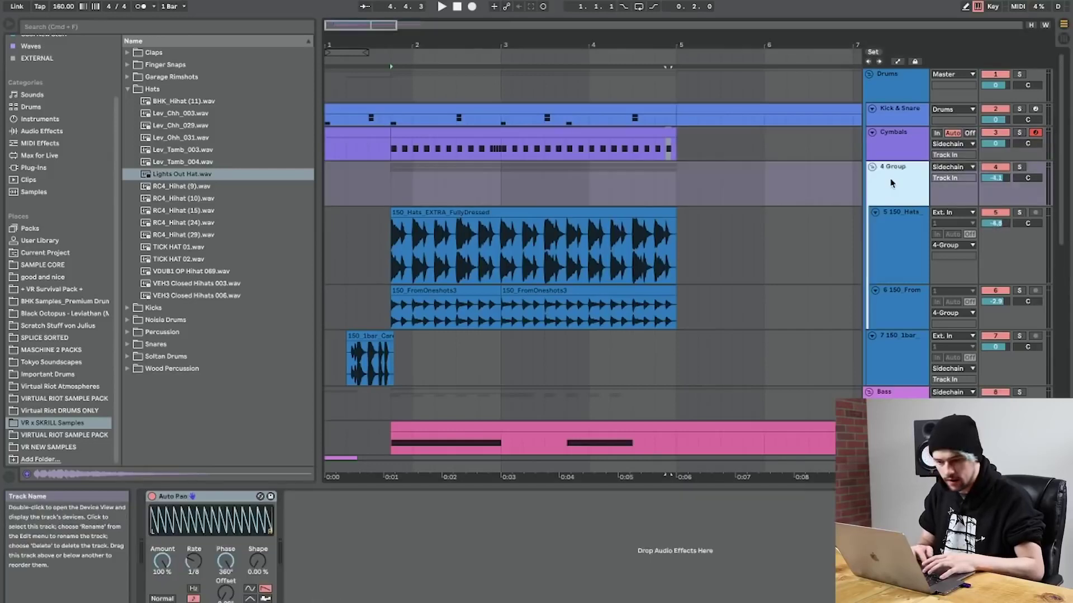
click(95, 136)
double_click(158, 222)
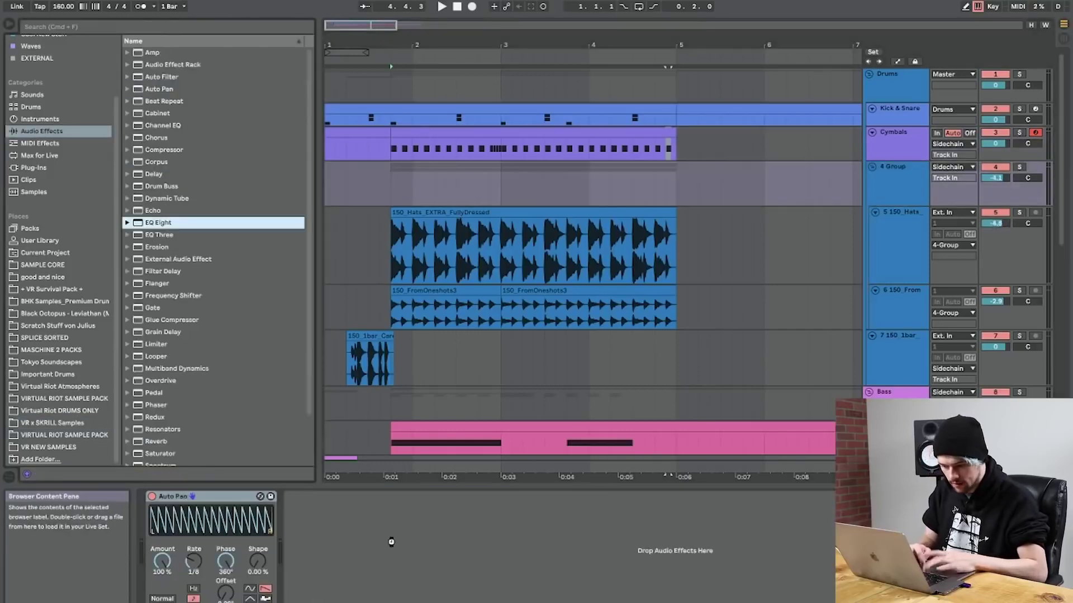
key(space)
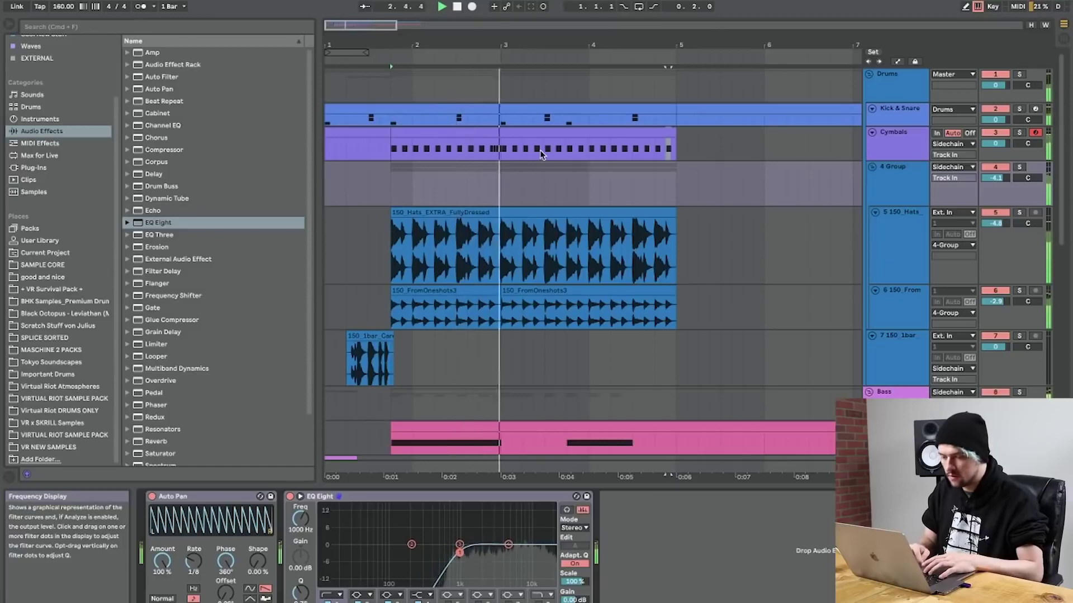
Add an extra hat note just before 3.3 in the Cymbals clip and listen to the pattern.
click(521, 133)
double_click(522, 132)
click(543, 144)
key(space)
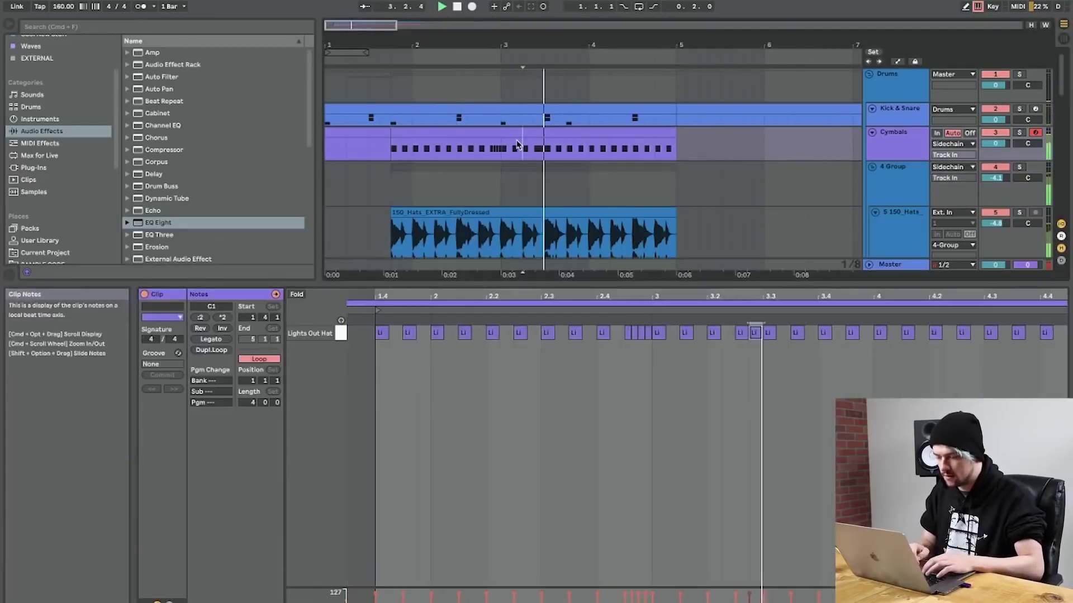
key(space)
Duplicate the hat note at 4.3 back to back to the end of the Cymbals clip, and listen to the ending.
click(989, 334)
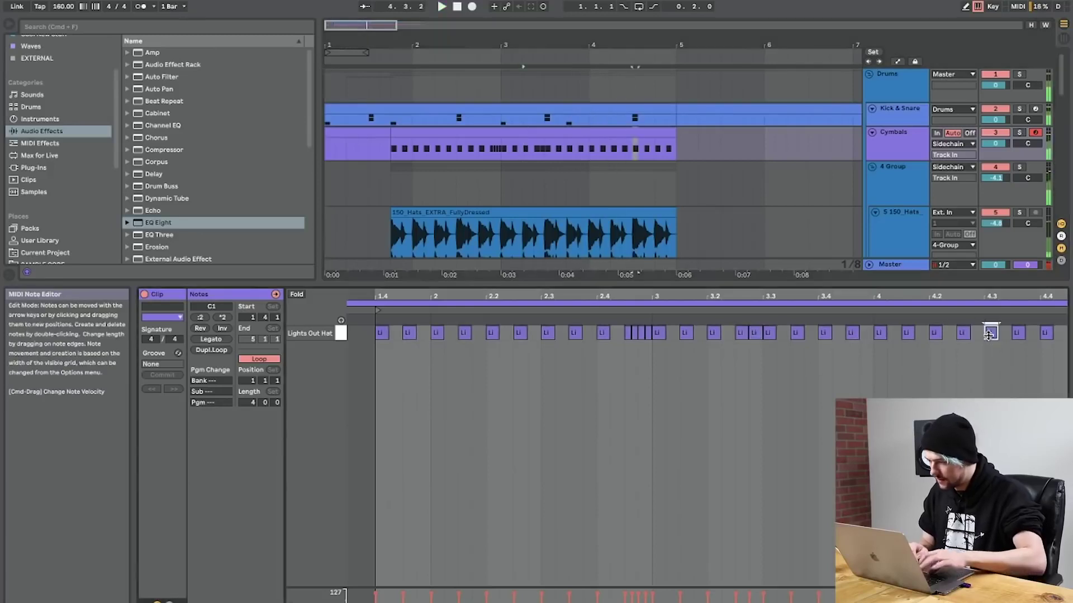
key(super+d)
key(super+d)
click(632, 151)
key(space)
key(space)
key(shift+Tab)
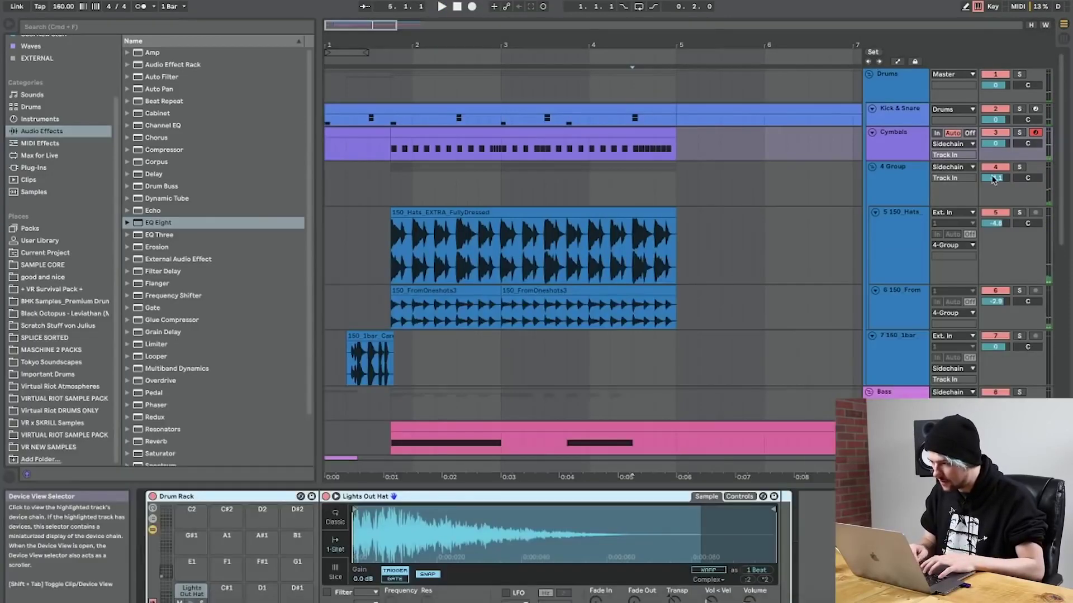
Show the Kick & Snare track's Drum Rack and listen to its snare hits within the mix.
click(904, 100)
click(892, 118)
key(space)
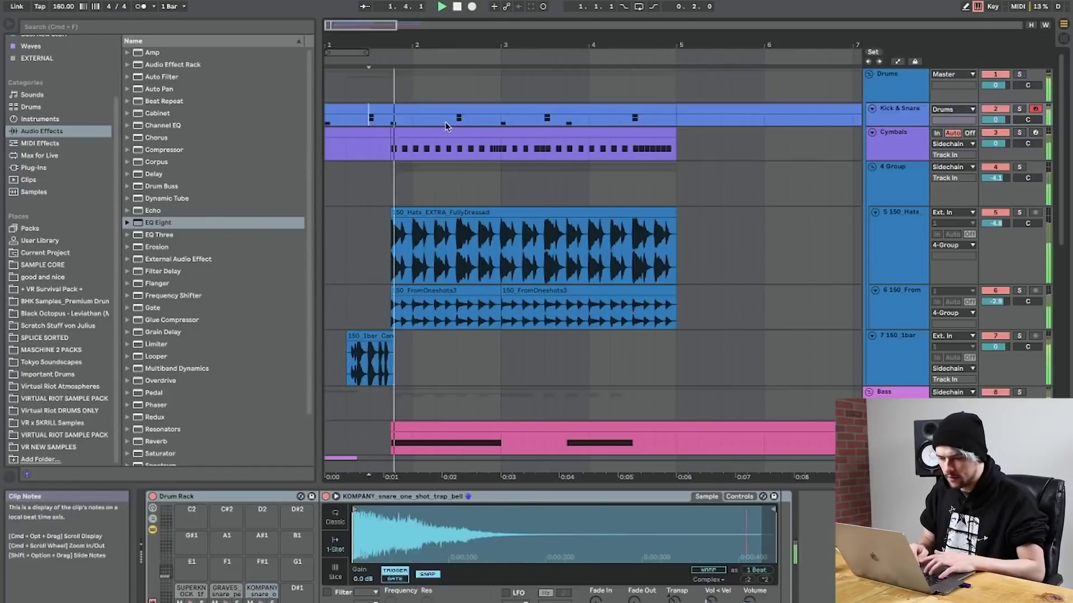
click(457, 117)
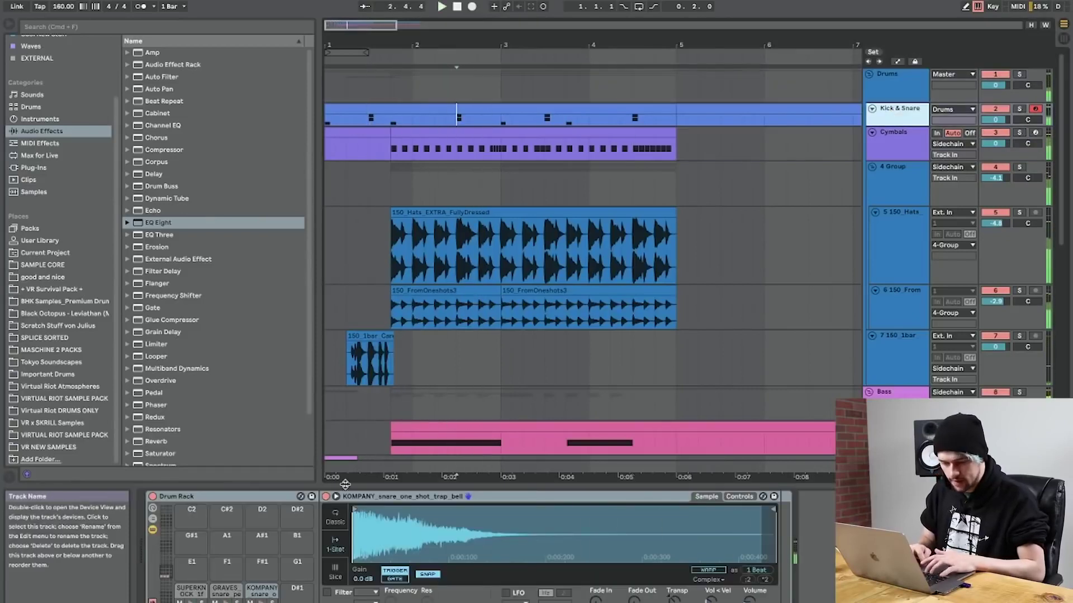
key(space)
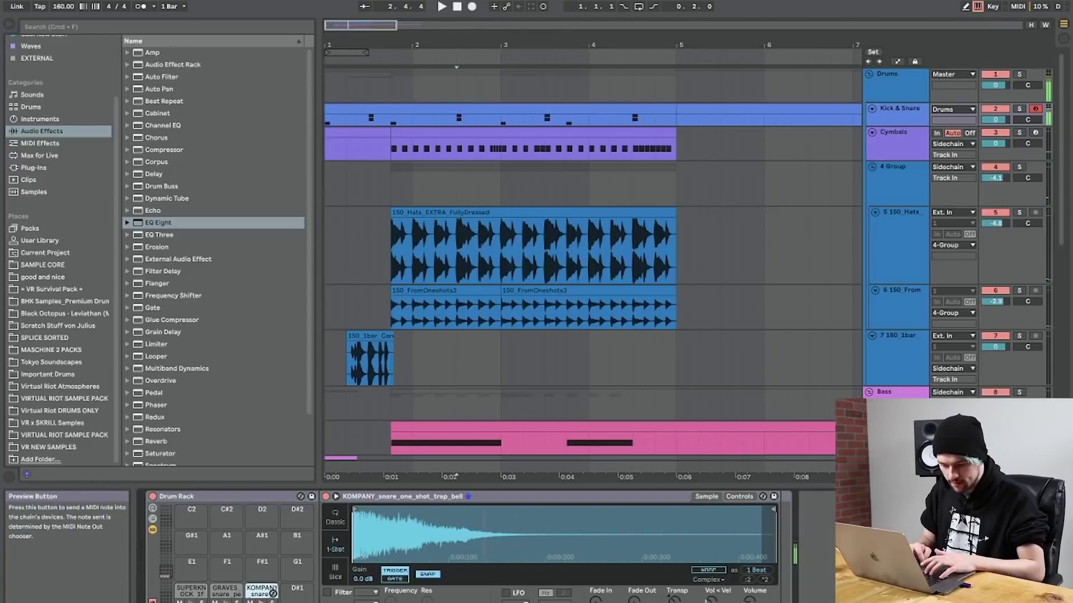
Stop playback and add EQ Eight to the KOMPANY snare chain in the Drum Rack with a low cut at 119 Hz.
key(space)
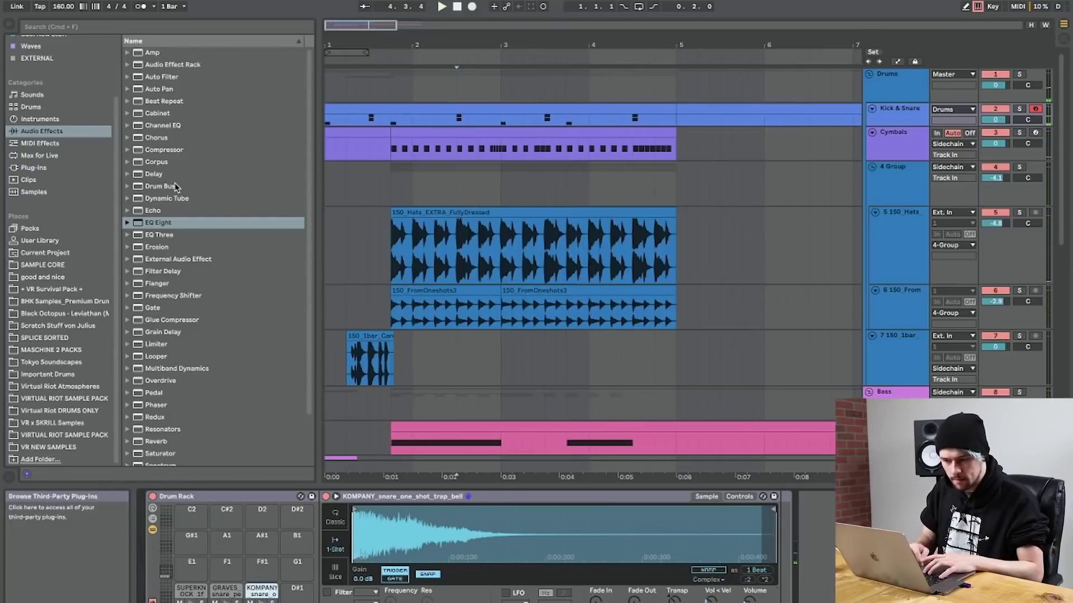
drag(156, 226, 278, 589)
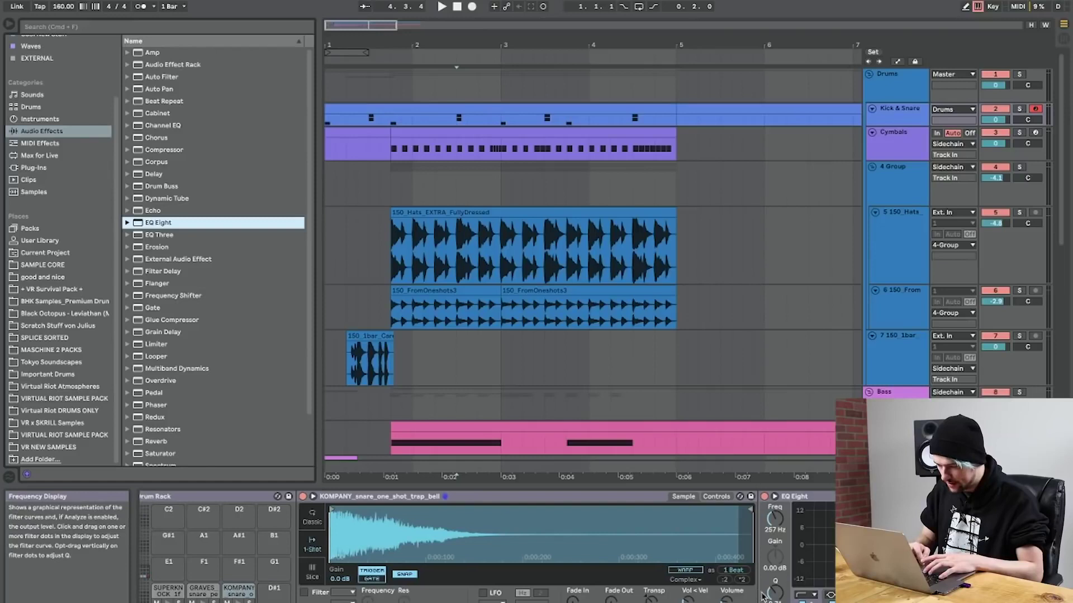
click(805, 595)
click(802, 522)
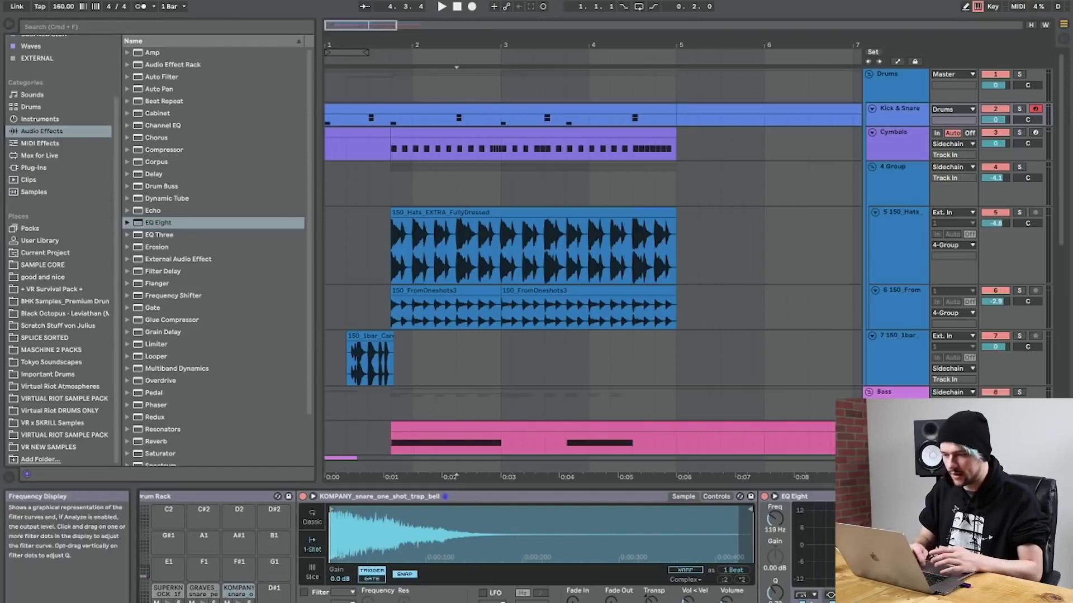
Mute the GRAVES snare pad, solo the Kick & Snare track, and audition the KOMPANY snare hit at 2.3.
click(464, 130)
click(457, 122)
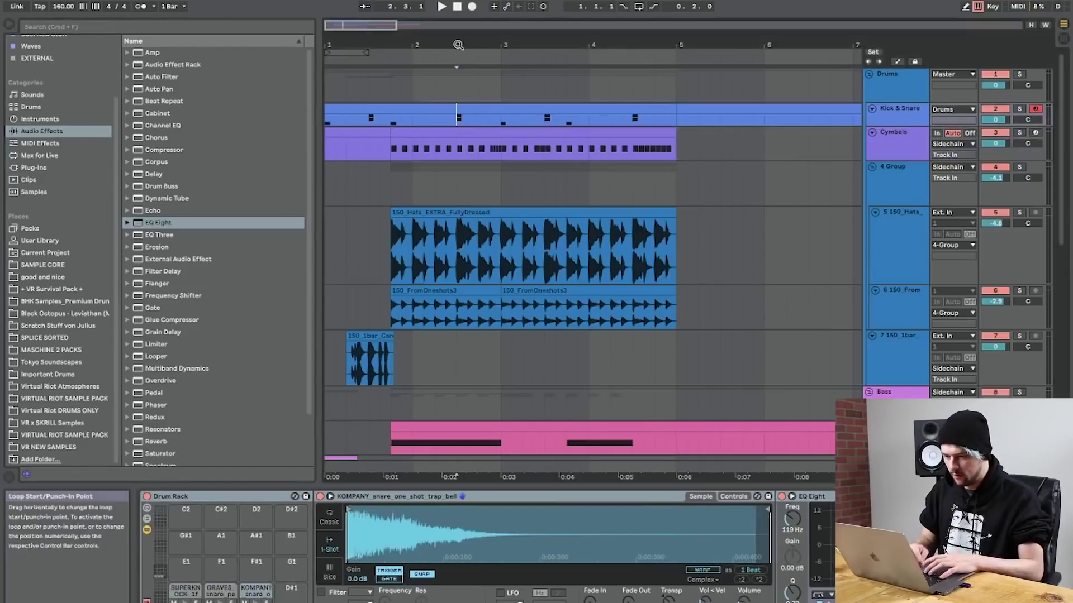
drag(459, 46, 460, 95)
click(208, 602)
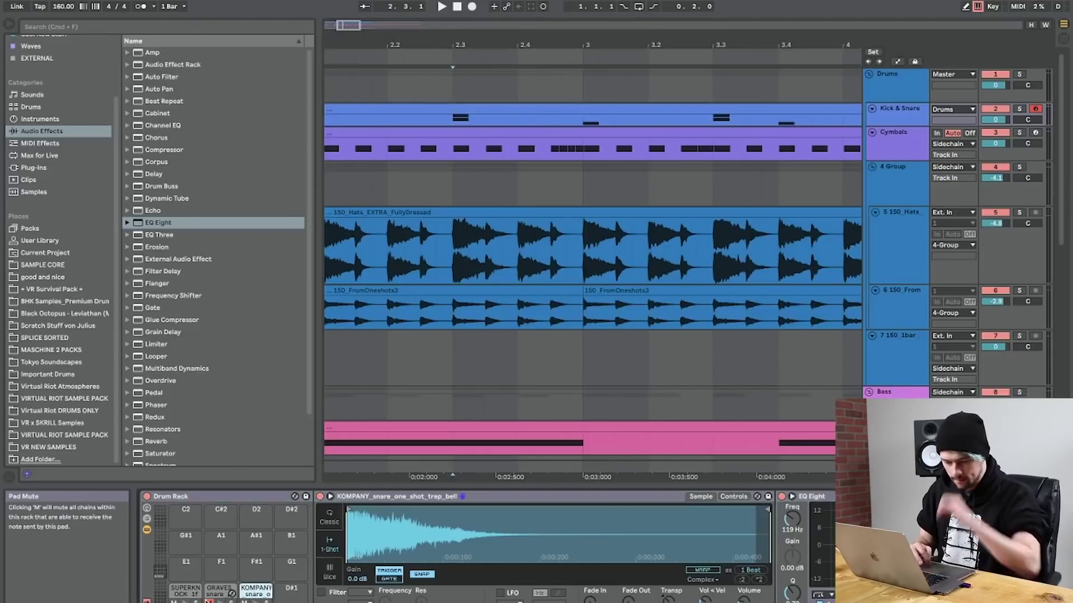
key(space)
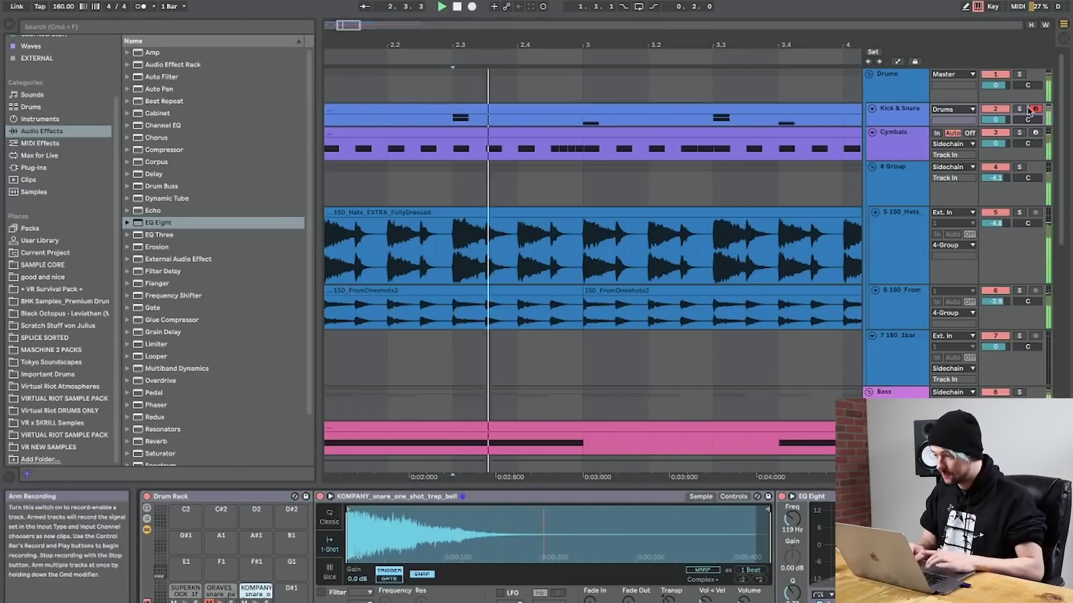
key(space)
key(space)
Shape the KOMPANY snare's EQ Eight with a raised low cut and a 7.56 dB boost at 495 Hz while auditioning the hit.
drag(883, 553, 813, 553)
key(space)
key(space)
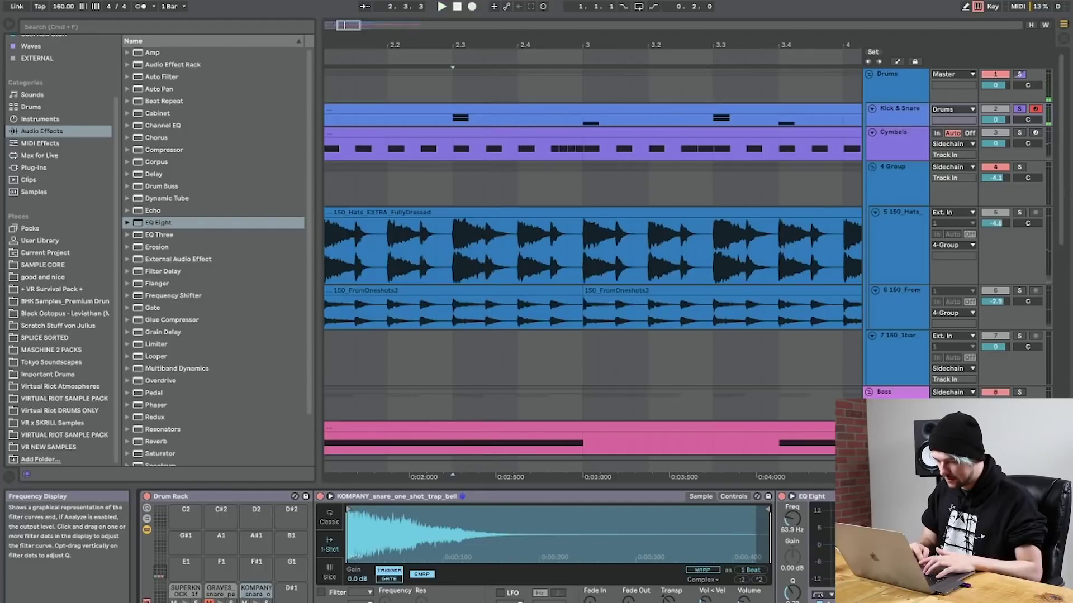
drag(919, 553, 915, 553)
key(space)
key(space)
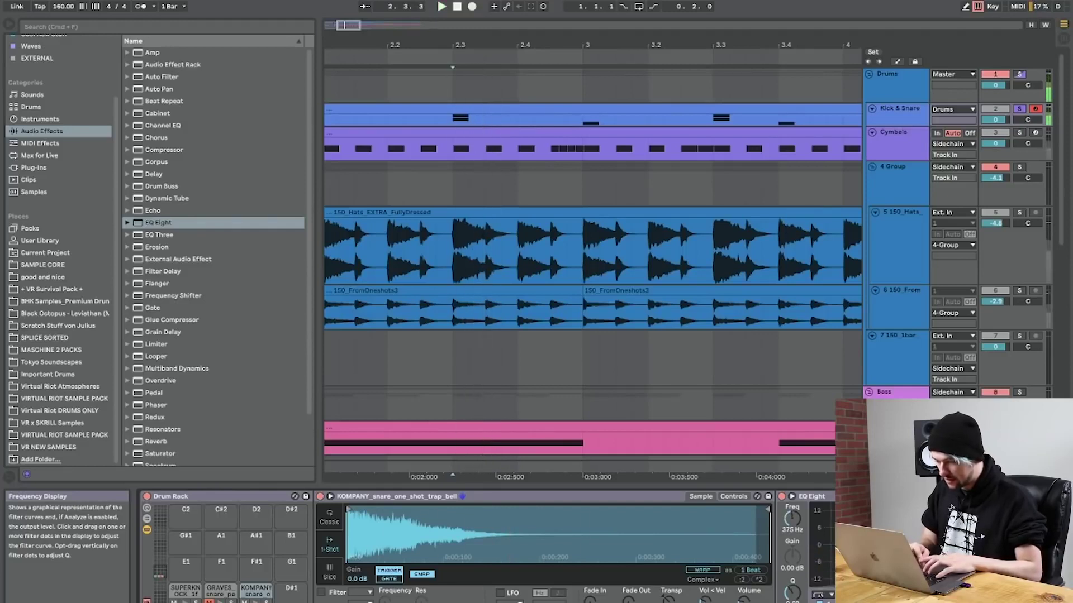
key(space)
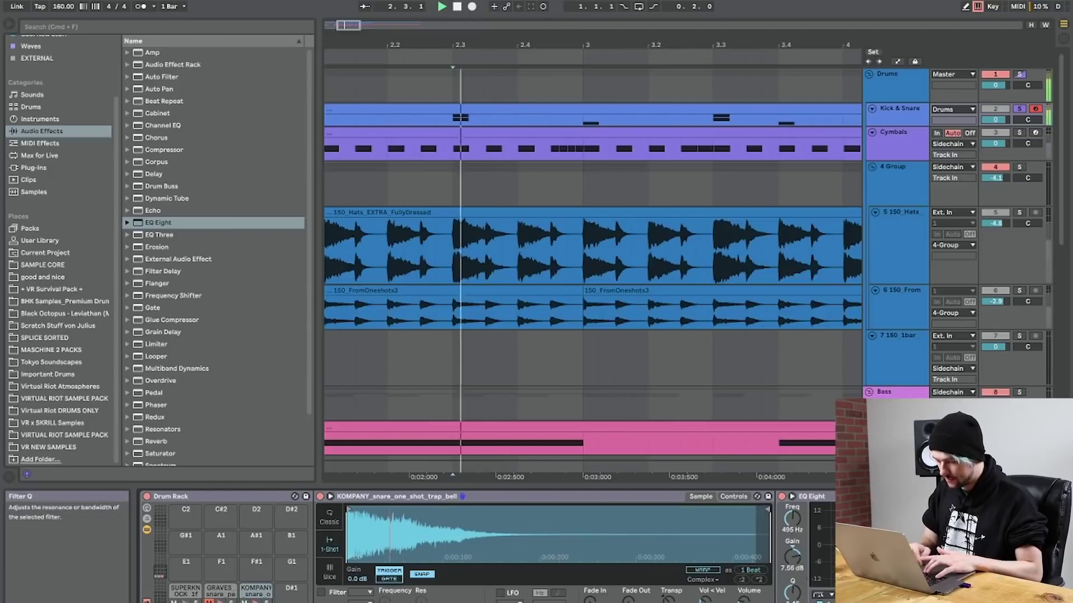
key(space)
Add Saturator after the snare's EQ Eight, set its drive to 20.6 dB, and audition the hit repeatedly.
scroll(559, 547, right, 3)
click(151, 454)
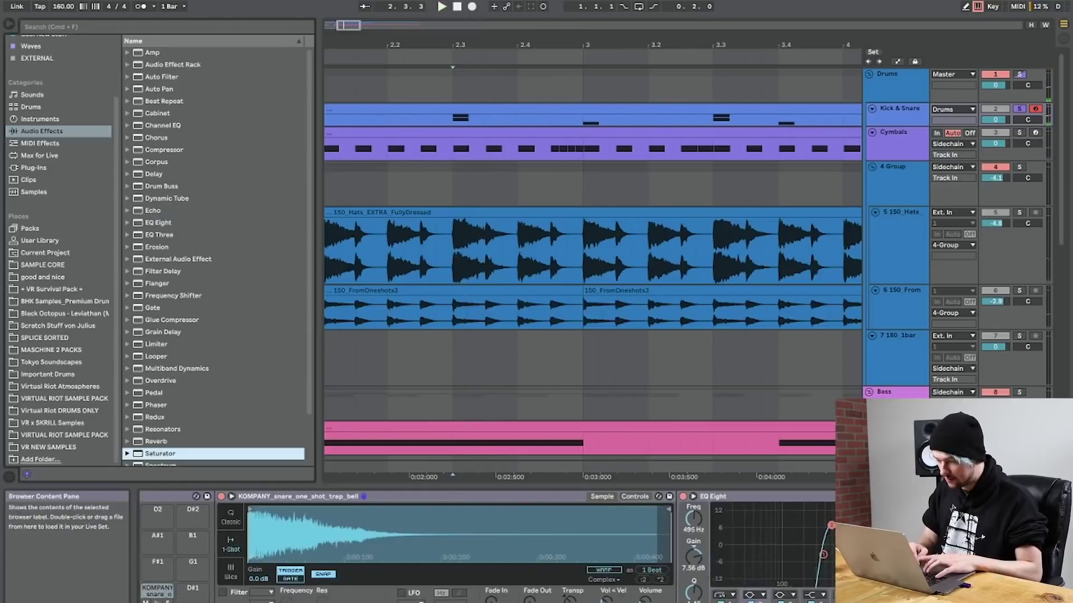
double_click(160, 454)
scroll(688, 545, right, 2)
mouse_move(772, 524)
mouse_down()
mouse_move(772, 492)
mouse_move(771, 518)
mouse_up()
key(space)
key(space)
key(space)
key(space)
key(space)
key(space)
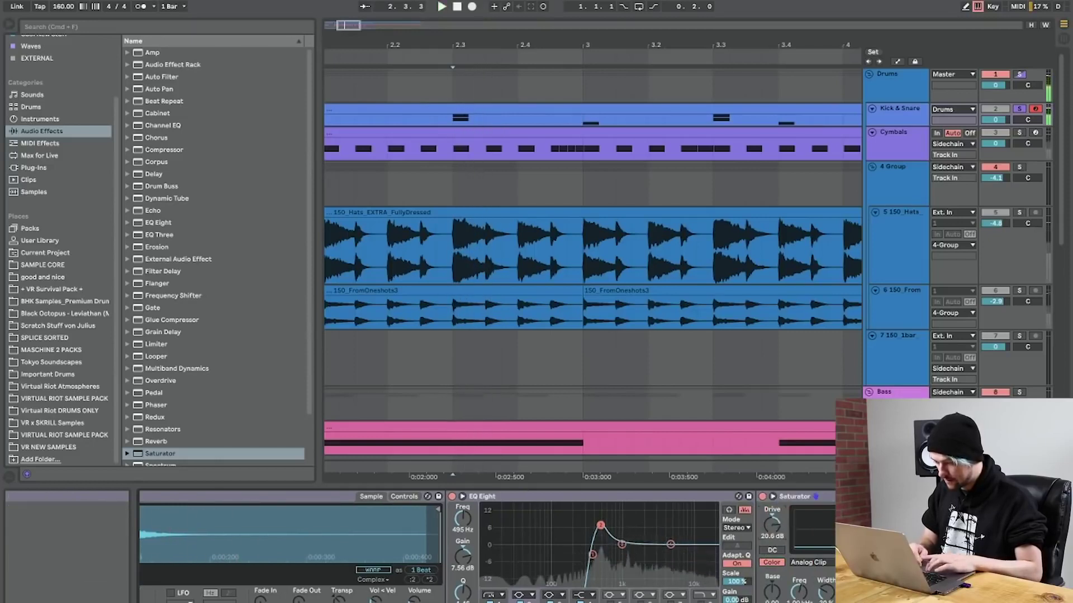
Adjust the Saturator's color base and set its drive to 25.7 dB while auditioning the snare.
key(space)
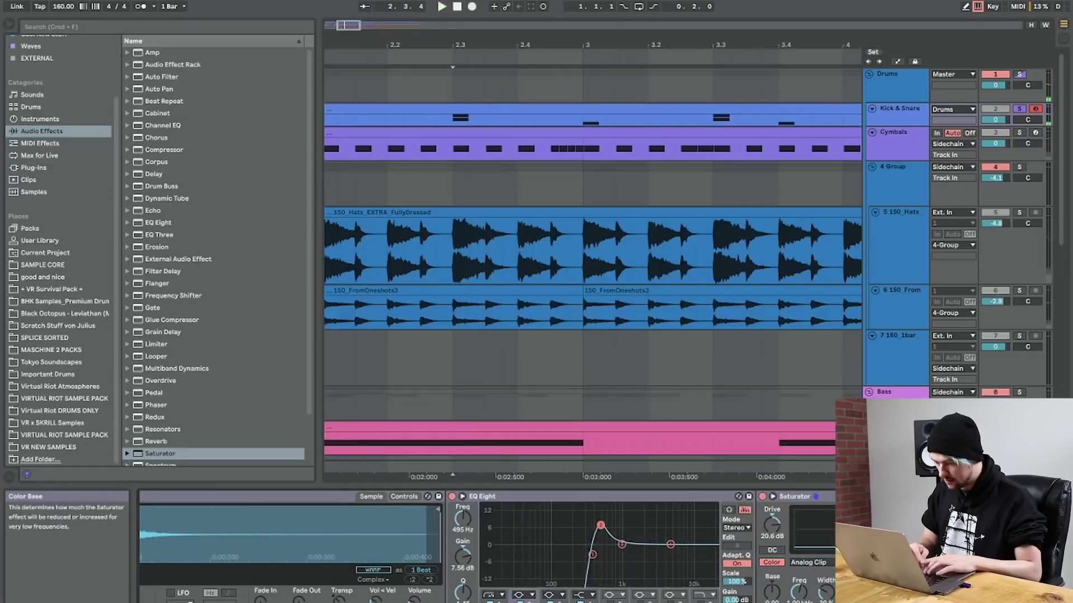
key(space)
key(space)
key(space)
drag(773, 586, 772, 601)
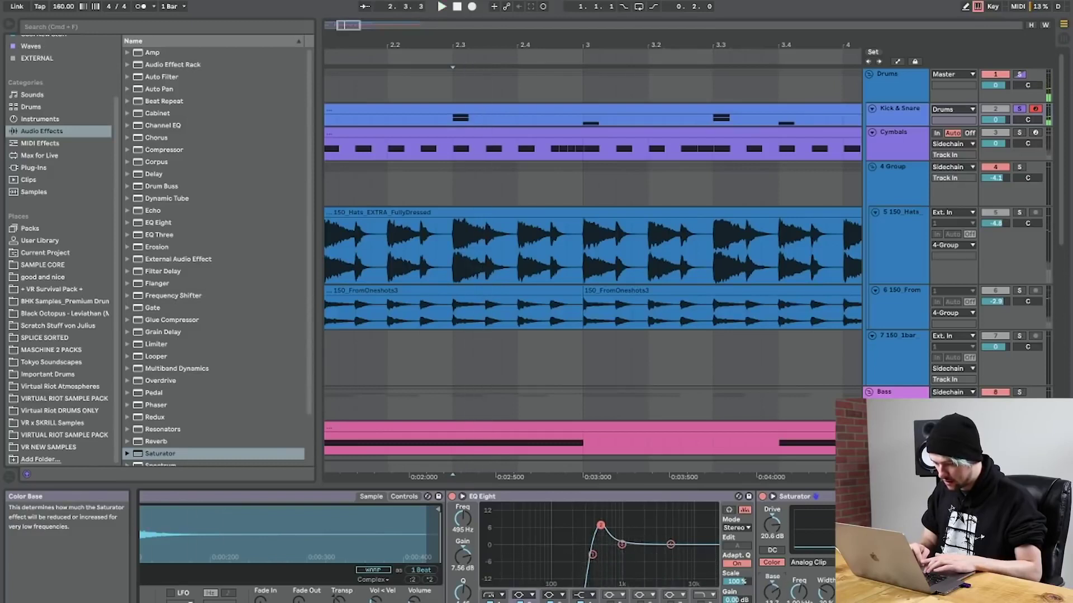
key(space)
drag(772, 531, 772, 520)
key(space)
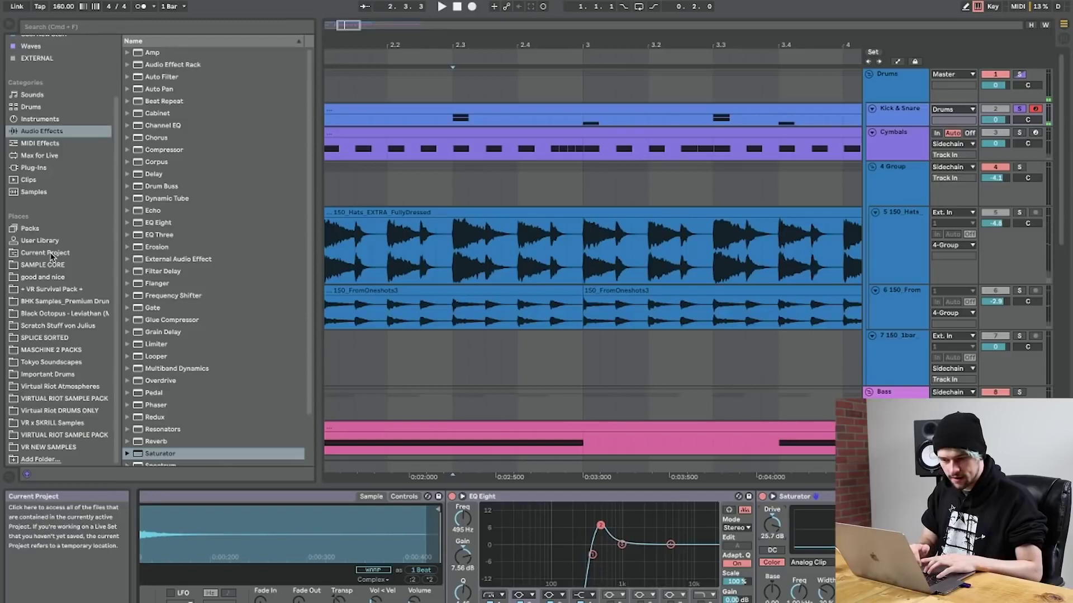
Add a second EQ Eight after the Saturator, cut the lows, and boost 484 Hz by 2.36 dB while auditioning the snare.
click(159, 224)
key(Return)
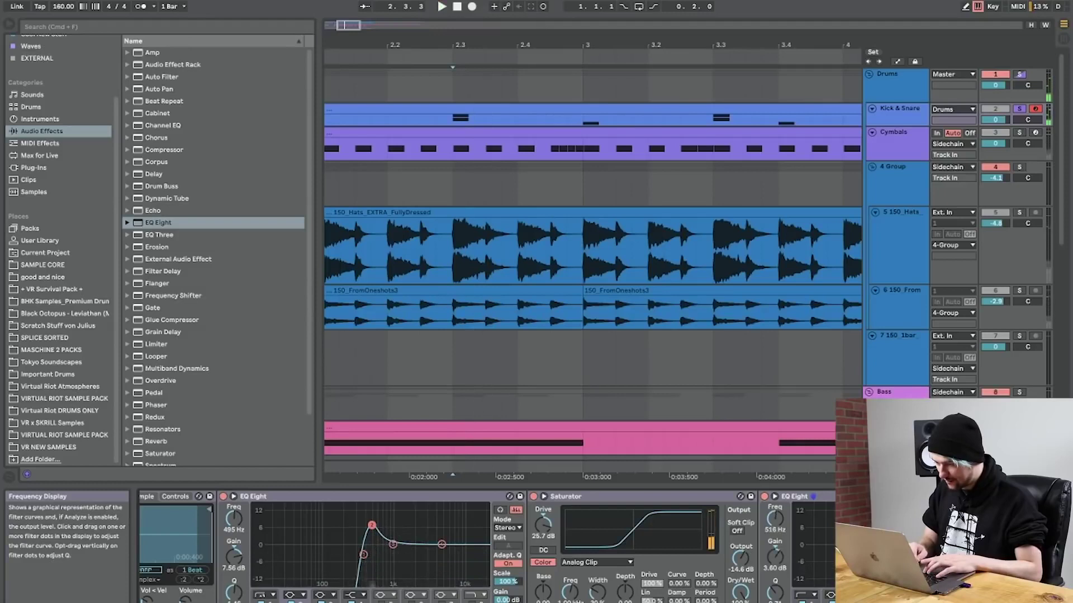
key(space)
key(space)
key(space)
drag(884, 545, 911, 538)
key(space)
key(space)
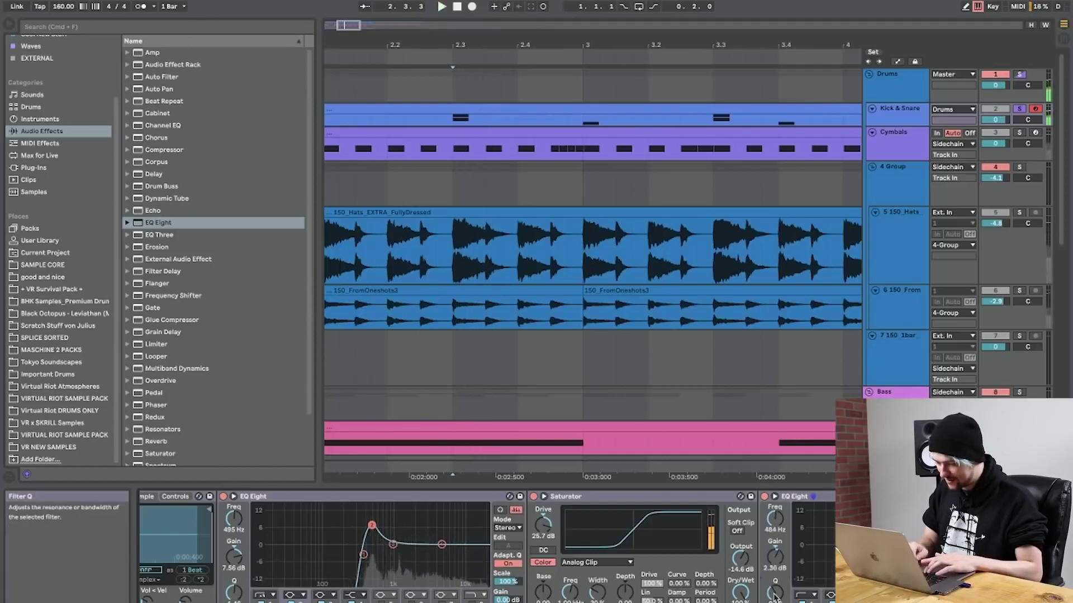
Fold the first EQ Eight and shorten the KOMPANY snare sample by pulling its end point in to just past 0:00:100.
scroll(731, 511, left, 5)
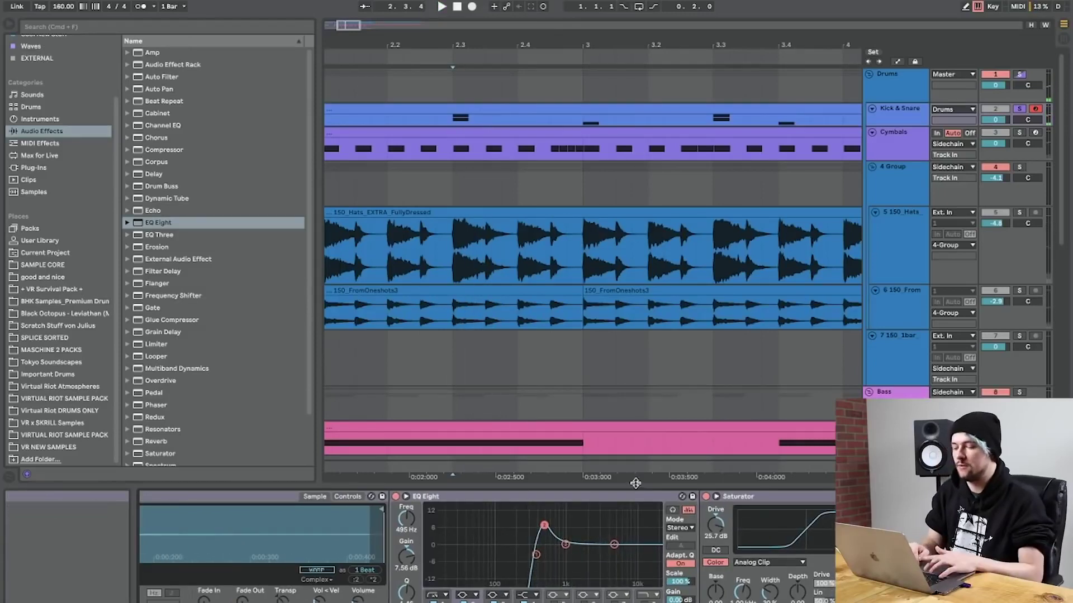
drag(732, 497, 629, 496)
scroll(354, 531, left, 5)
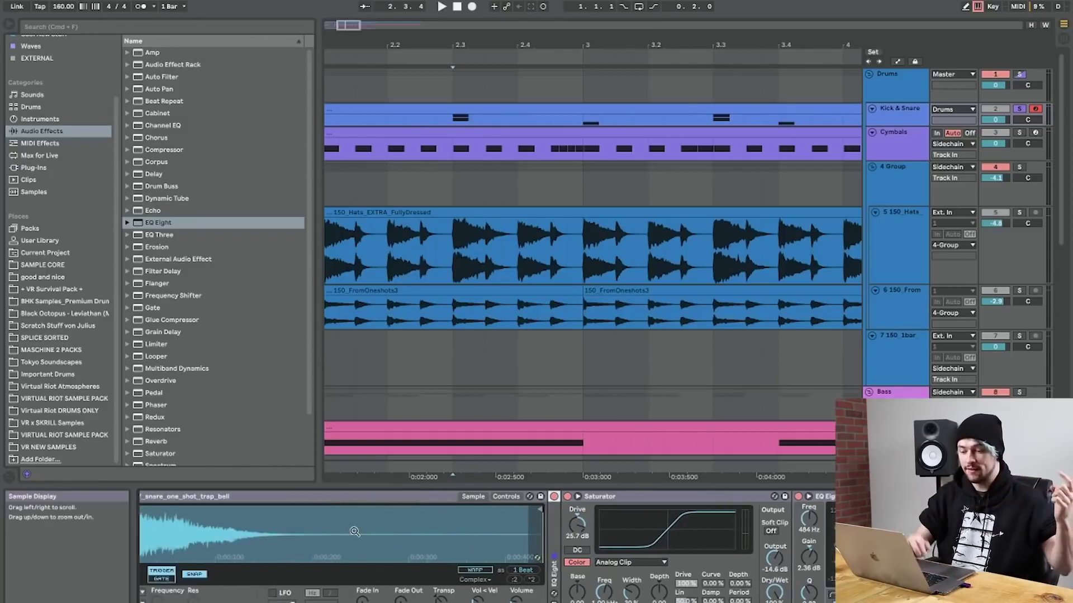
scroll(598, 519, left, 5)
key(space)
drag(696, 514, 377, 513)
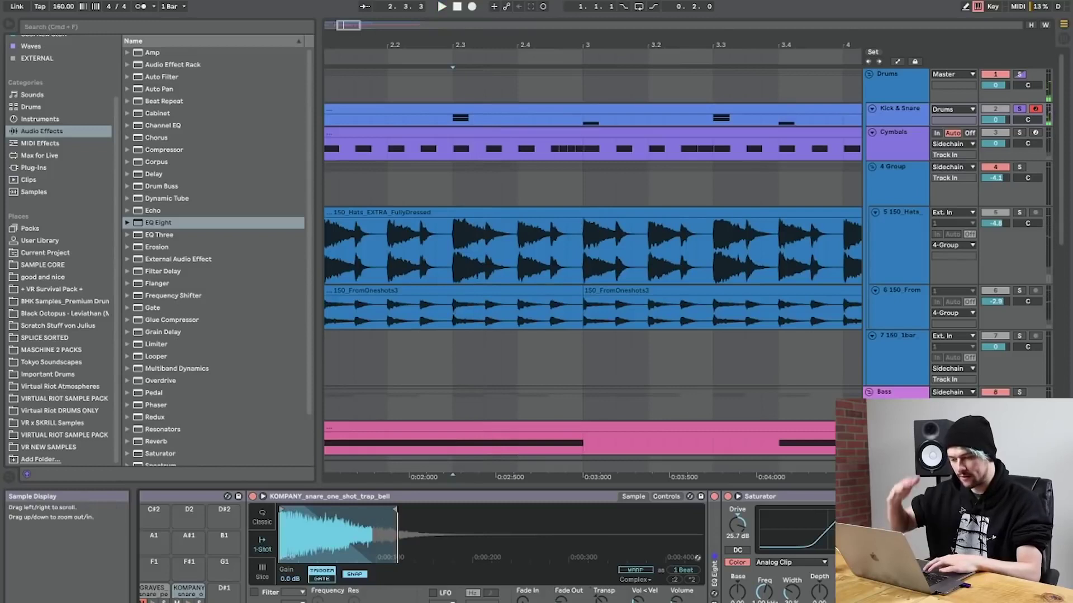
Audition the shortened snare and fine-tune the sample's end so that a little more of the tail plays.
key(space)
key(space)
key(space)
key(space)
key(space)
drag(423, 506, 406, 506)
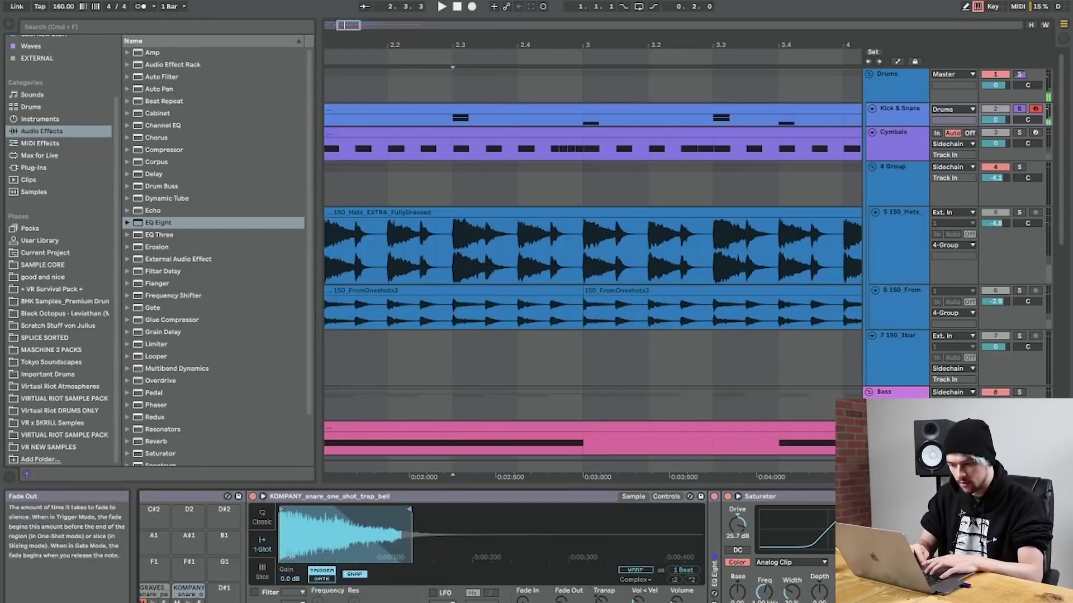
key(space)
Add Transient Master from the Effects collection to the snare chain, set attack to 51.0% and reduce sustain, and audition the hit.
scroll(752, 503, right, 5)
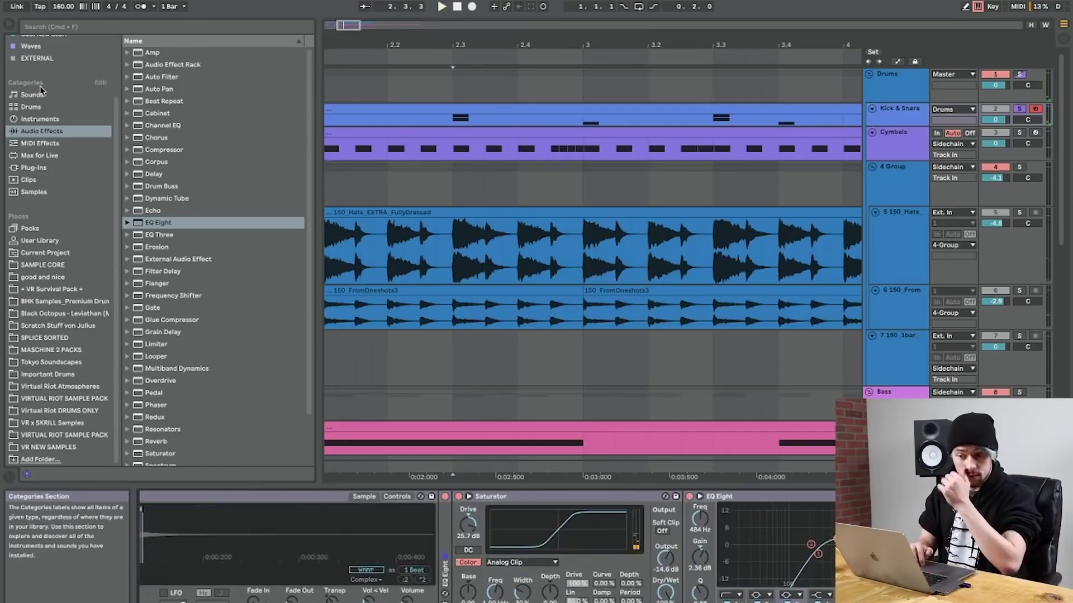
scroll(41, 90, up, 3)
click(32, 64)
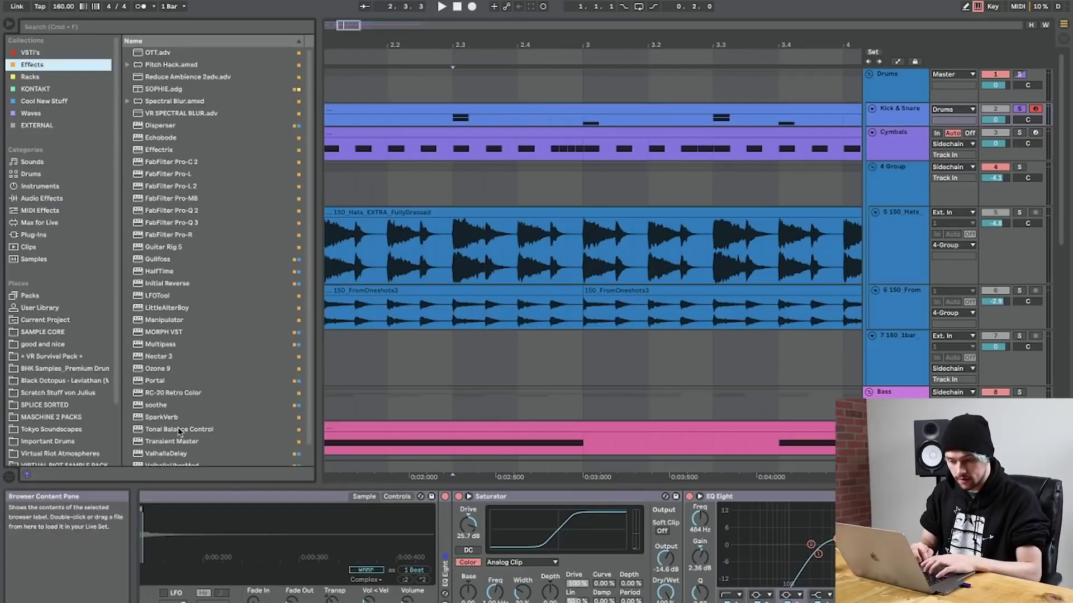
click(164, 443)
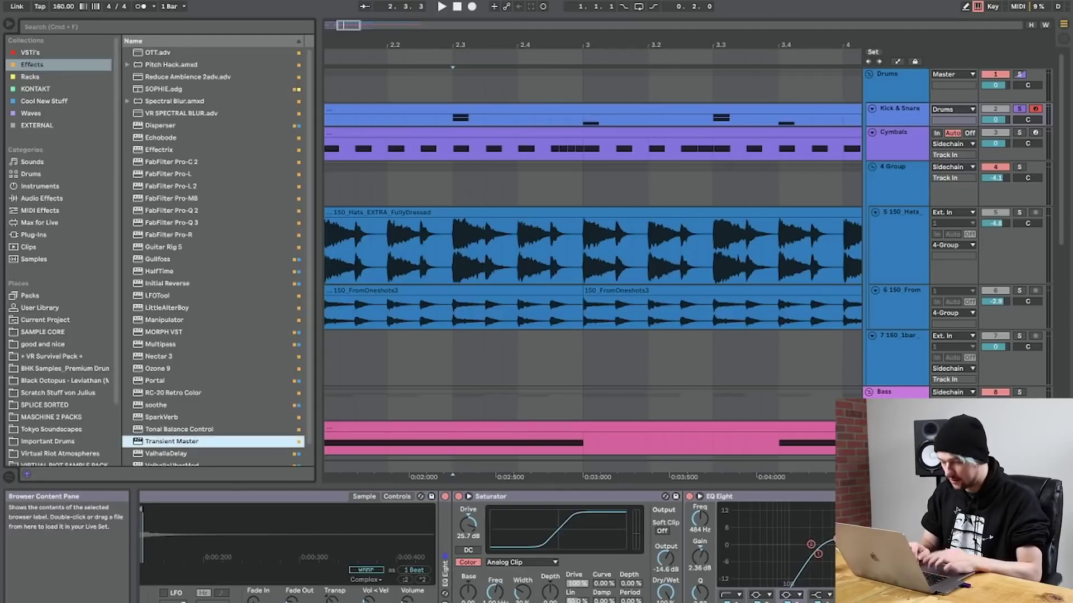
key(Return)
key(space)
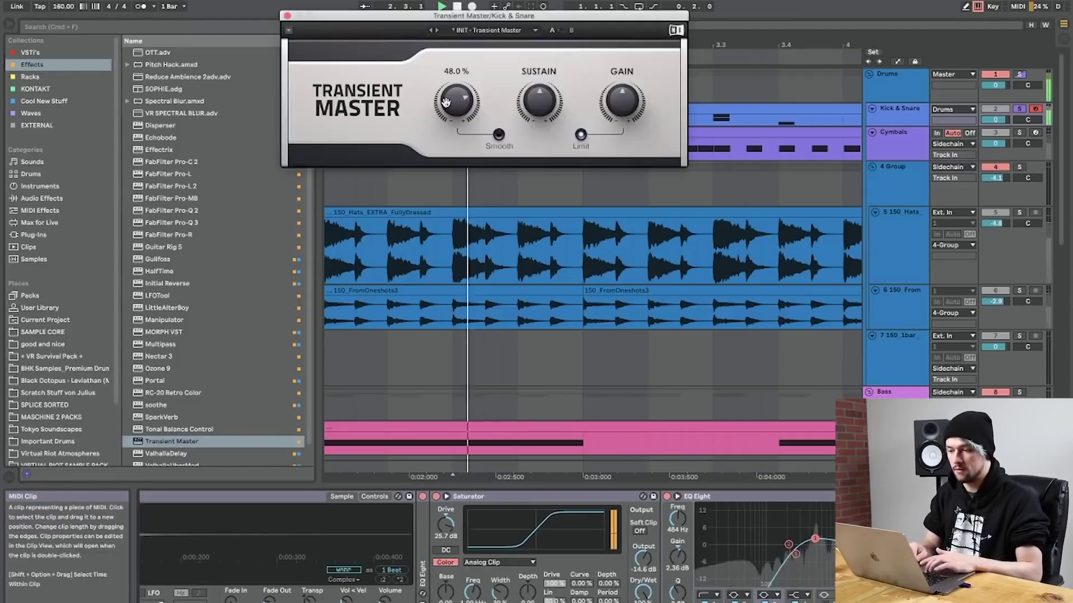
drag(540, 101, 550, 98)
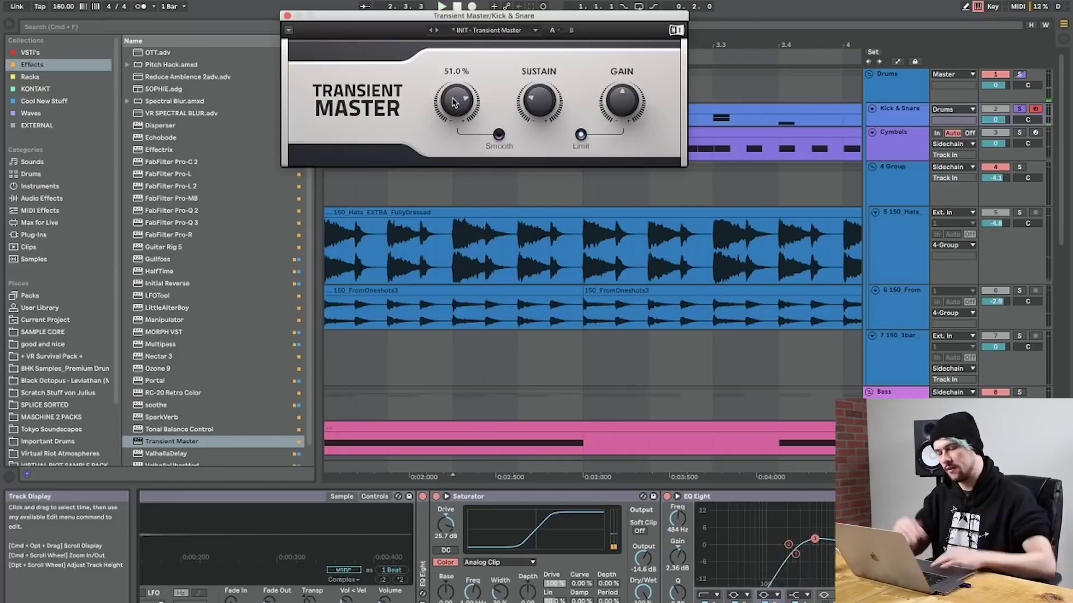
key(space)
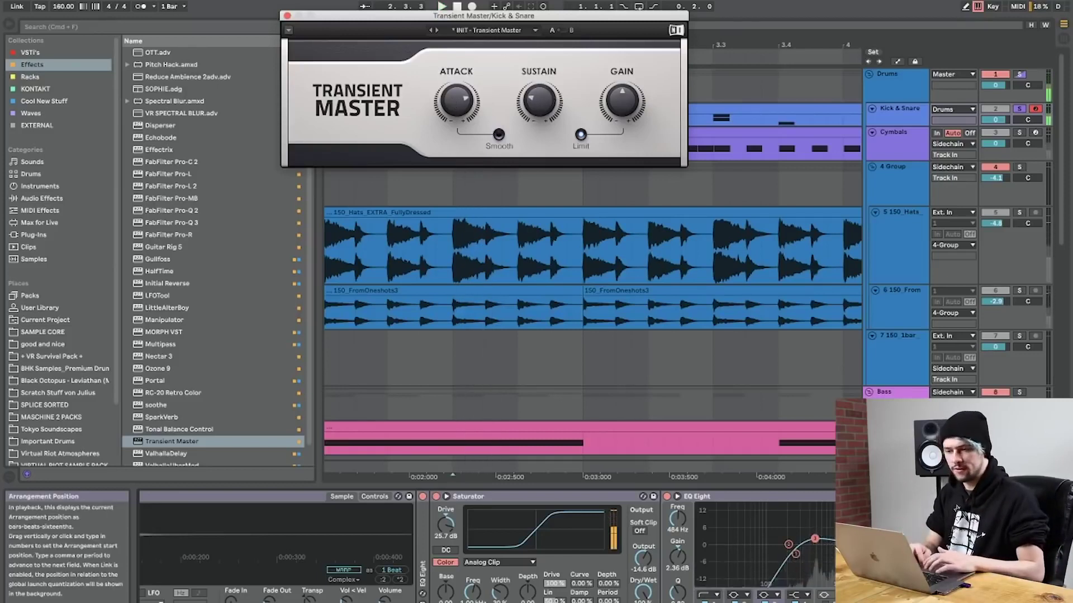
click(287, 16)
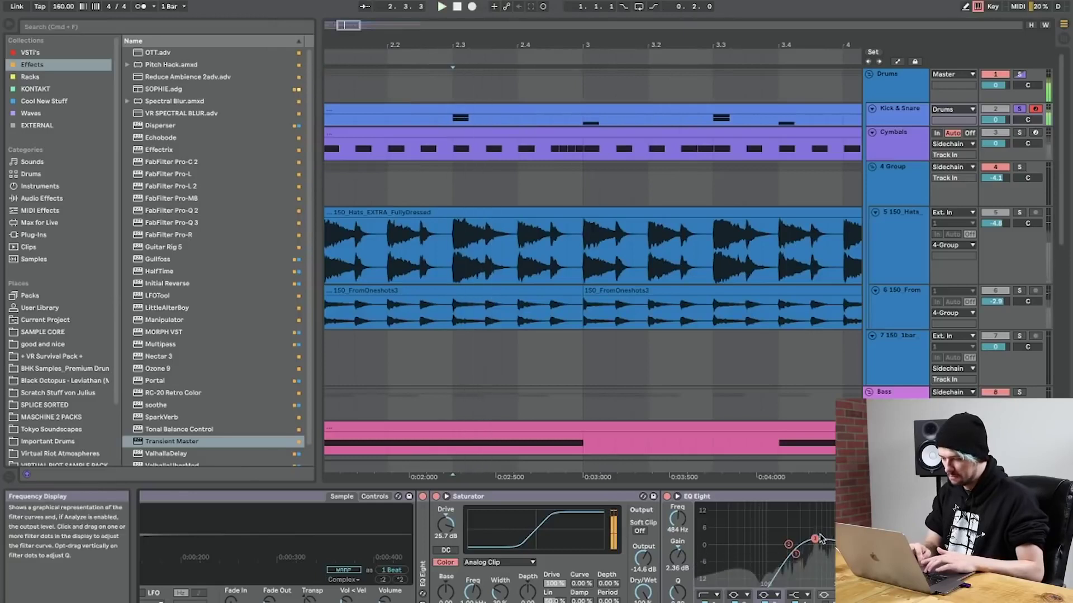
Play the full mix with the Kick & Snare track unsoloed to judge the processed snare against the hats and bass.
scroll(532, 562, left, 5)
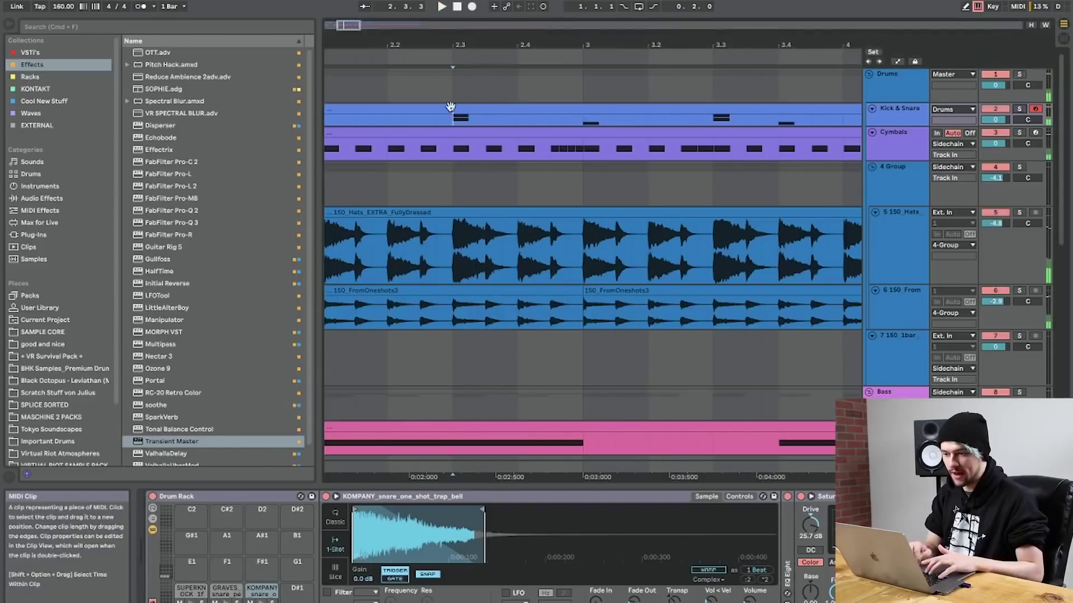
scroll(450, 106, left, 5)
click(528, 103)
key(space)
drag(514, 33, 501, 22)
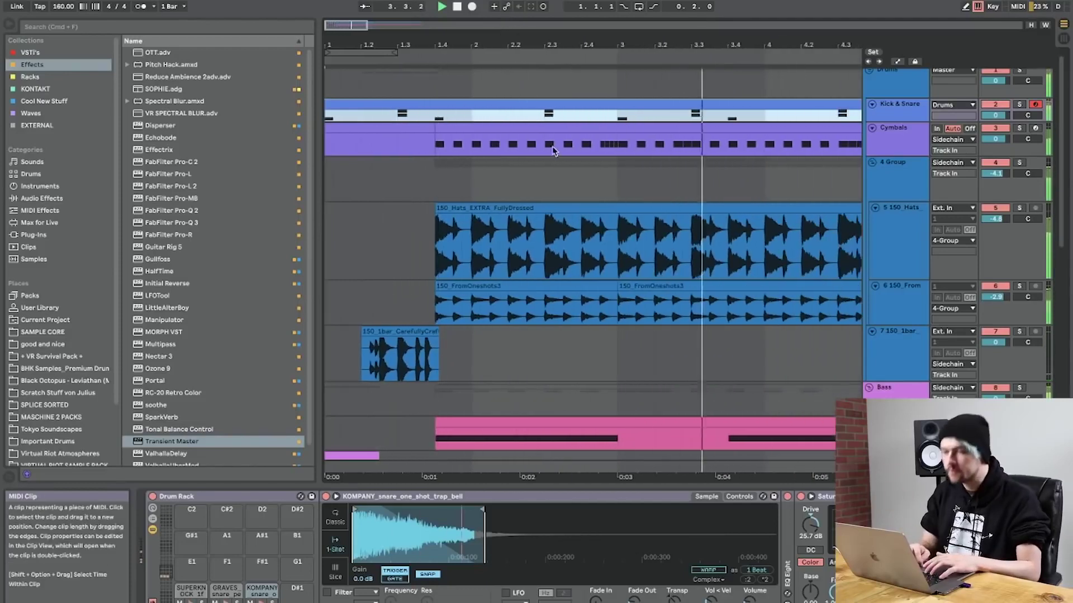
click(544, 115)
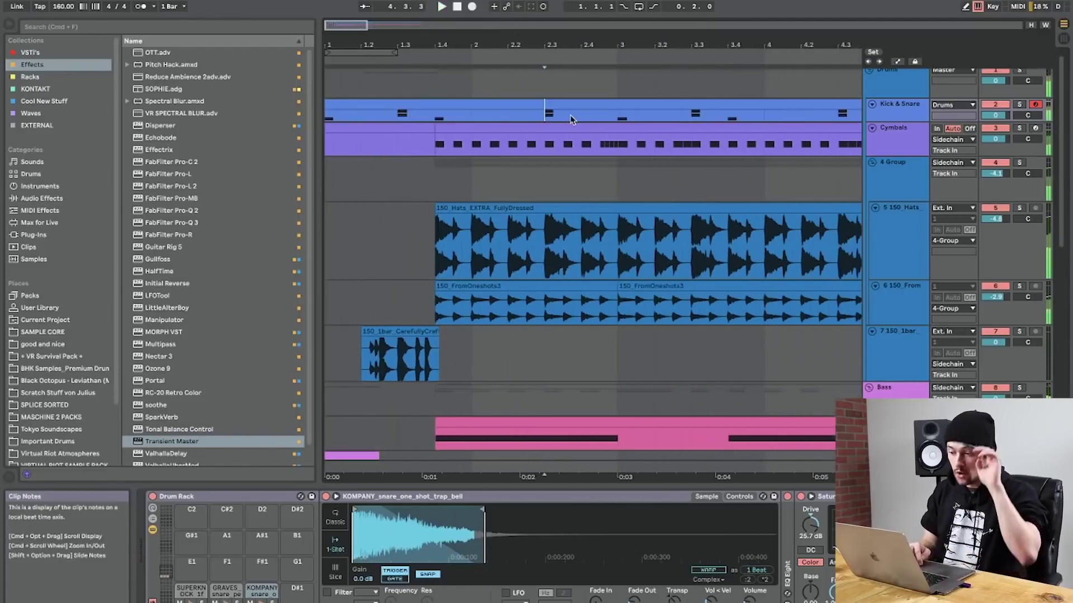
Solo the 9 Serum bass track and listen to it alone.
scroll(591, 215, down, 4)
click(524, 303)
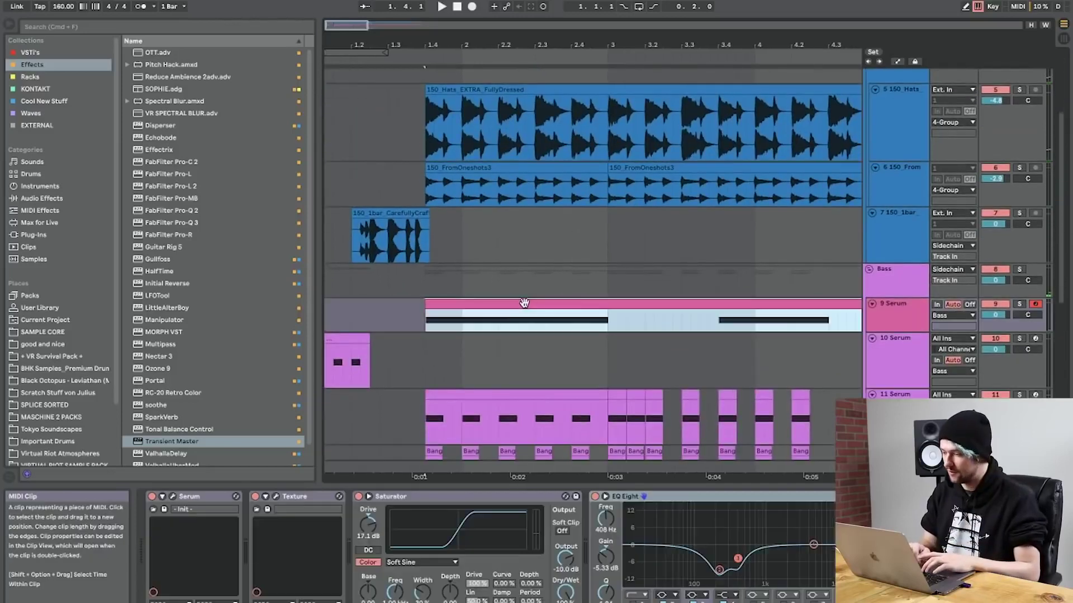
click(1020, 304)
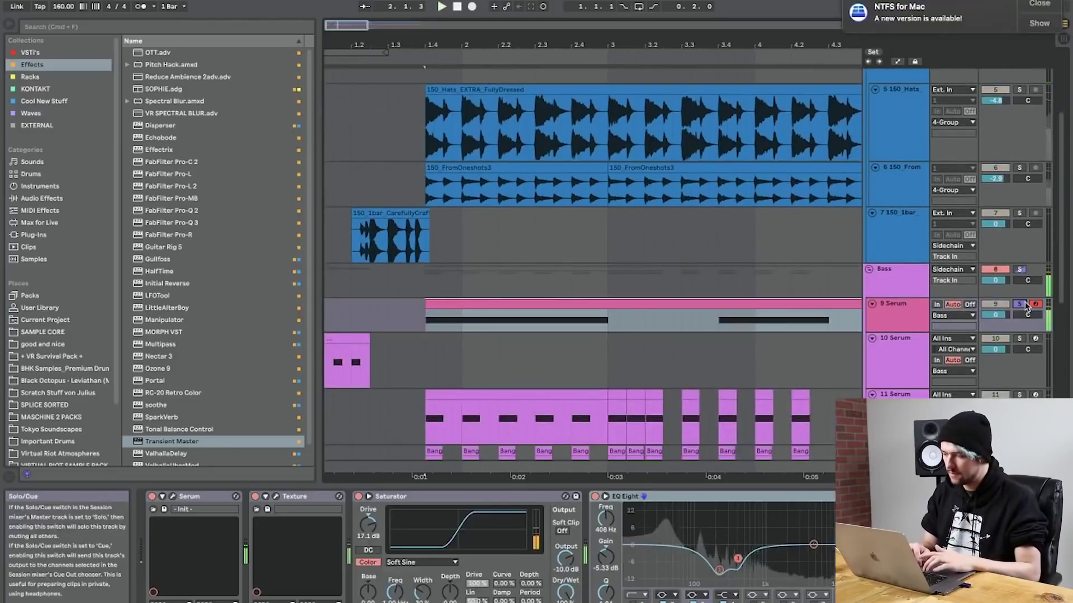
Return to the Kick & Snare track and solo it to compare its snare hit at 2.3 with the mix.
scroll(536, 168, up, 3)
click(538, 119)
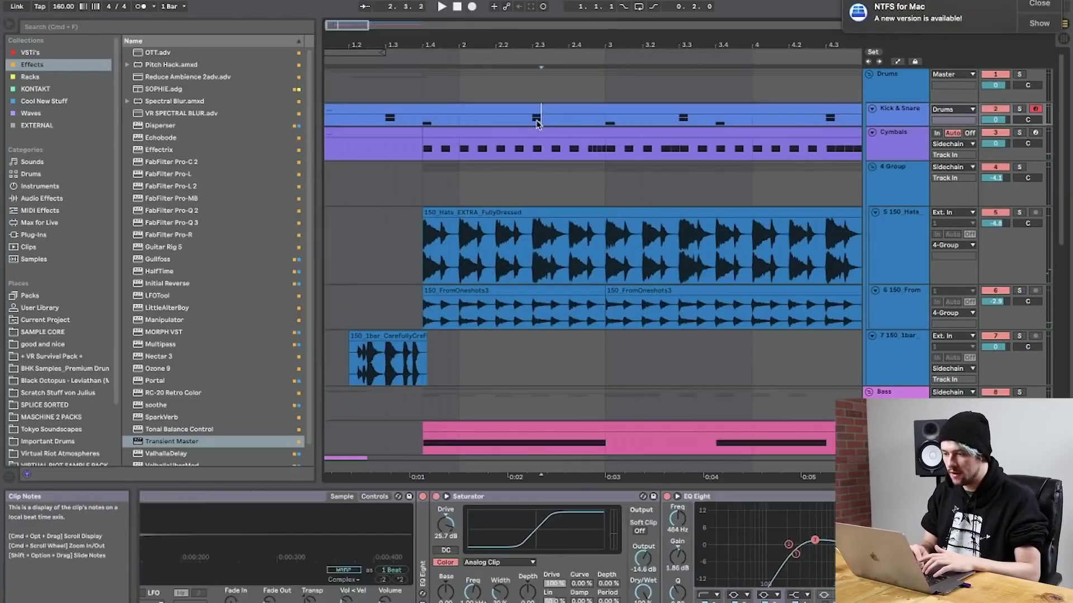
click(1020, 109)
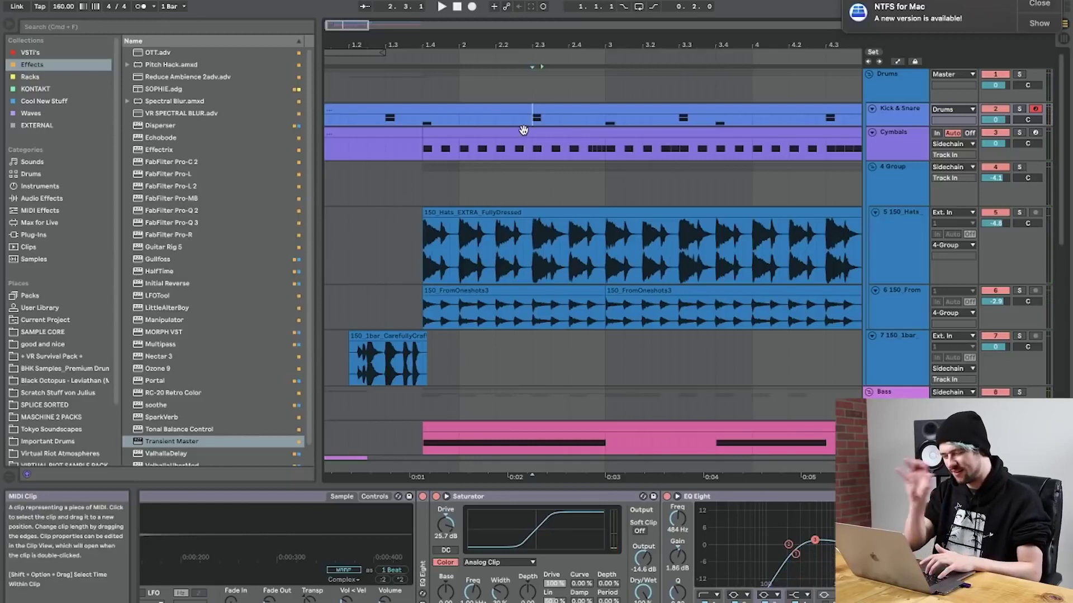
click(523, 126)
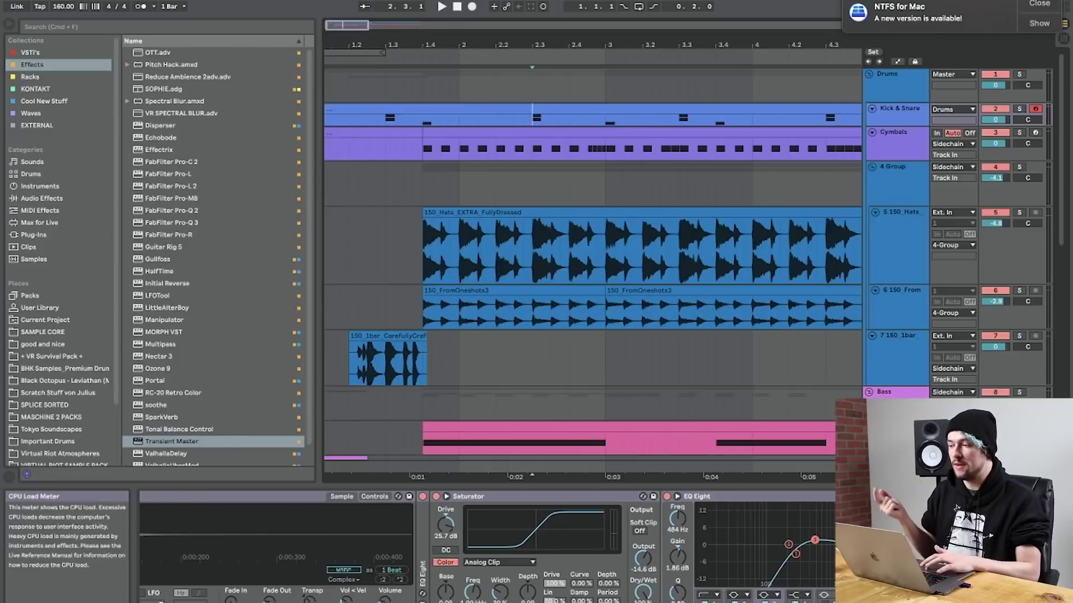
Transpose the KOMPANY snare sample in the Kick & Snare track's Drum Rack by -1 st and audition the hit.
click(1040, 5)
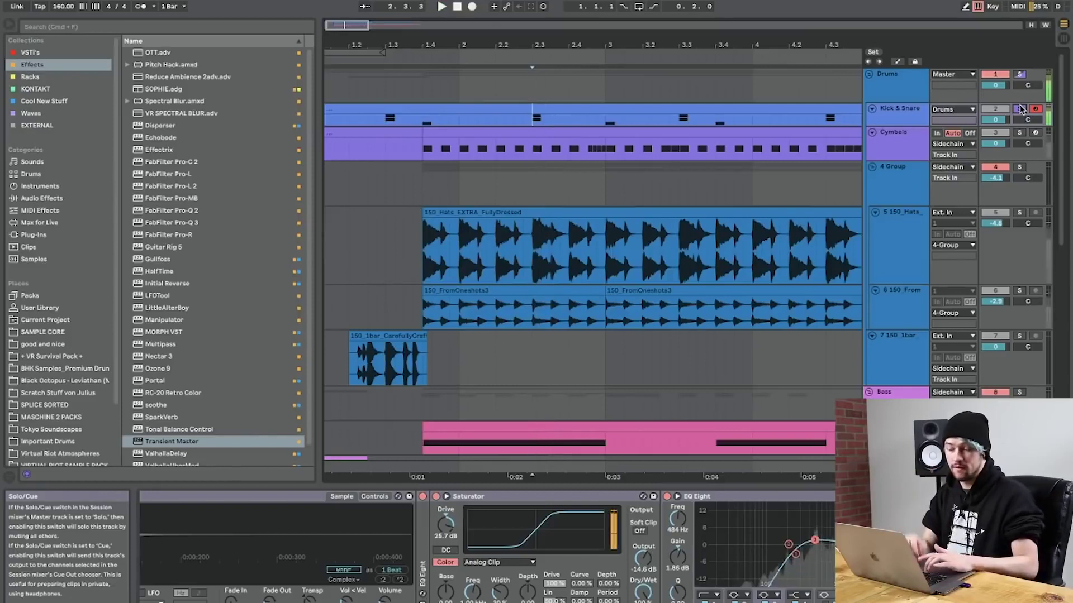
click(920, 123)
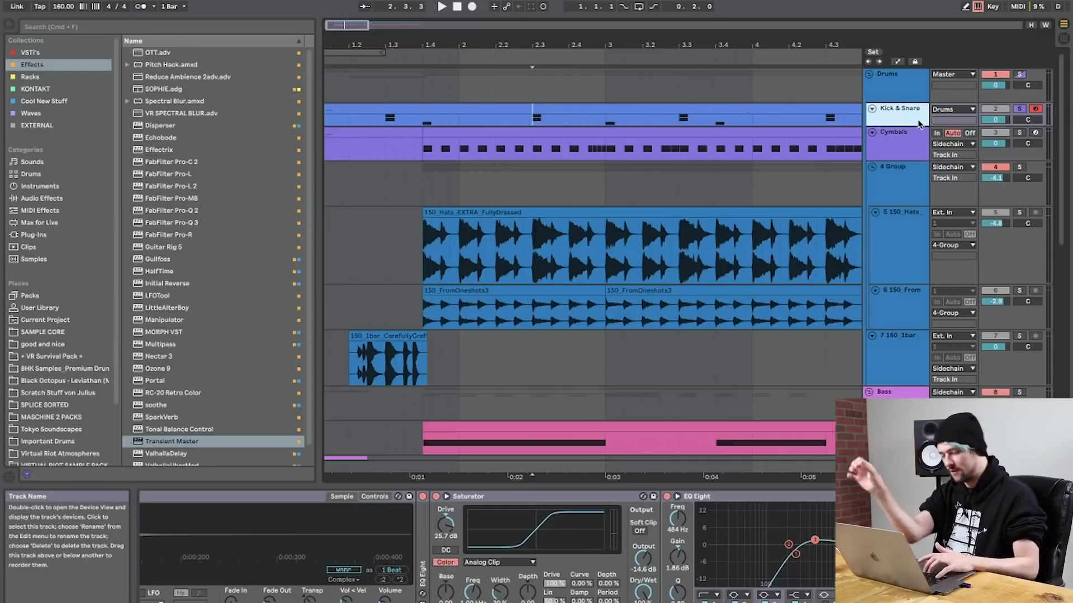
key(space)
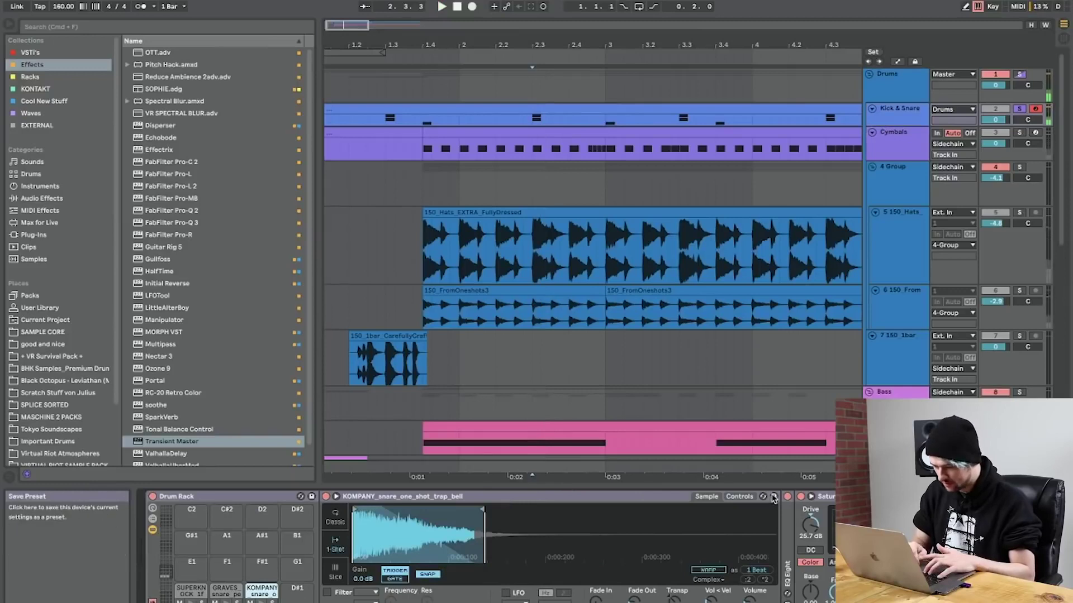
click(773, 497)
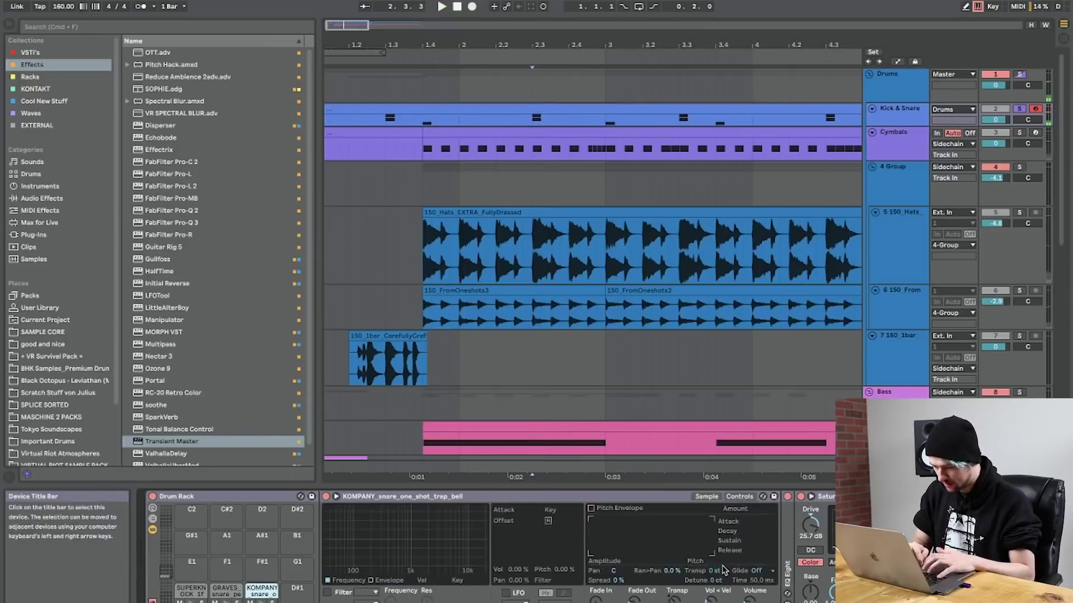
key(space)
key(space)
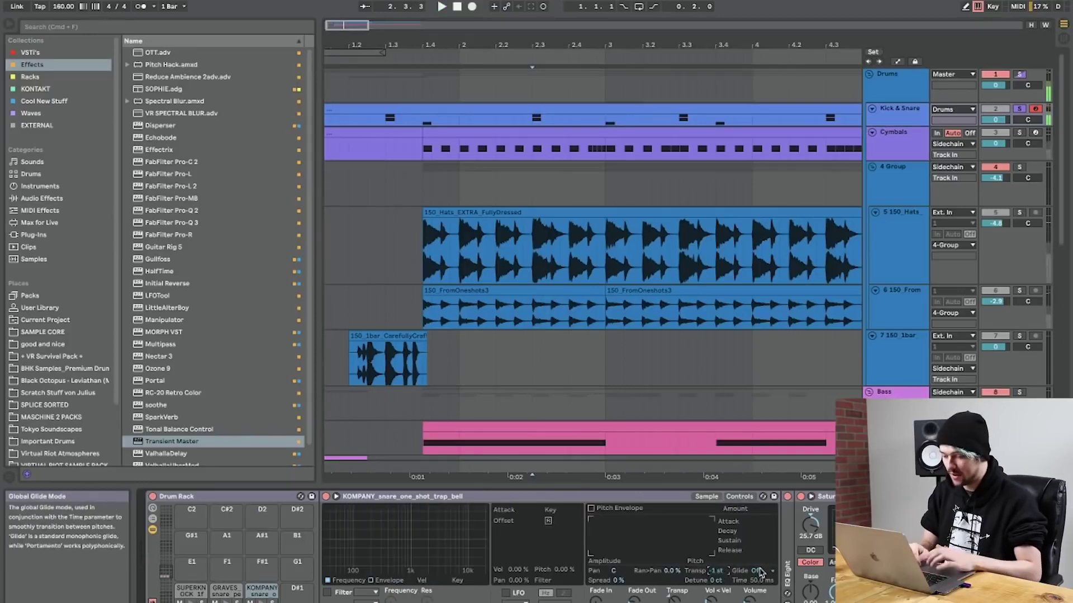
Boost the snare's first EQ Eight peak to 15.0 dB at 484 Hz and adjust its Q while auditioning.
double_click(788, 556)
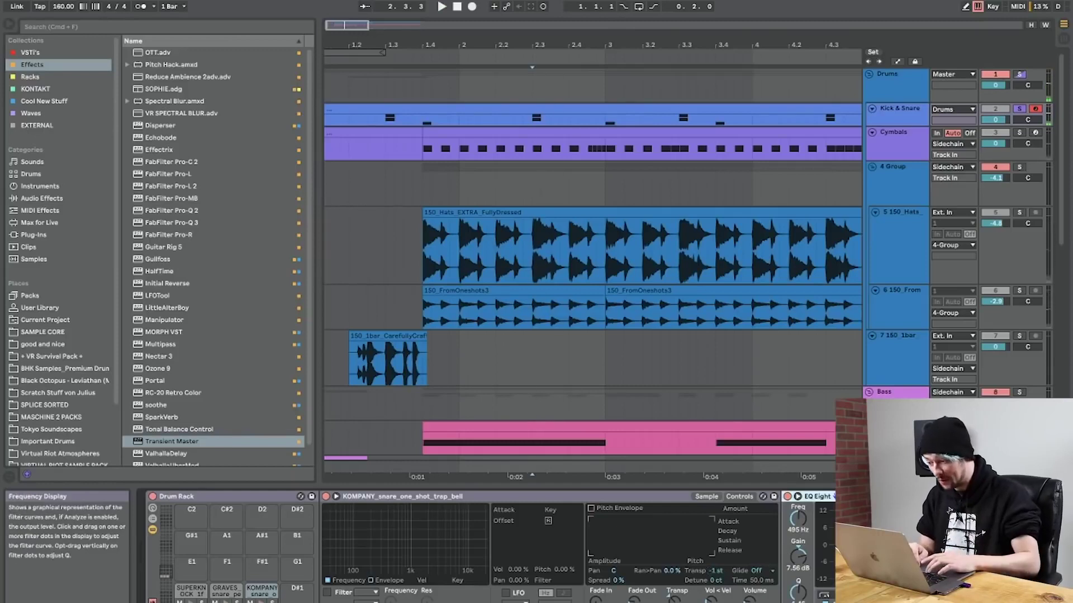
key(space)
key(space)
key(space)
drag(798, 589, 797, 537)
key(space)
key(space)
key(space)
key(space)
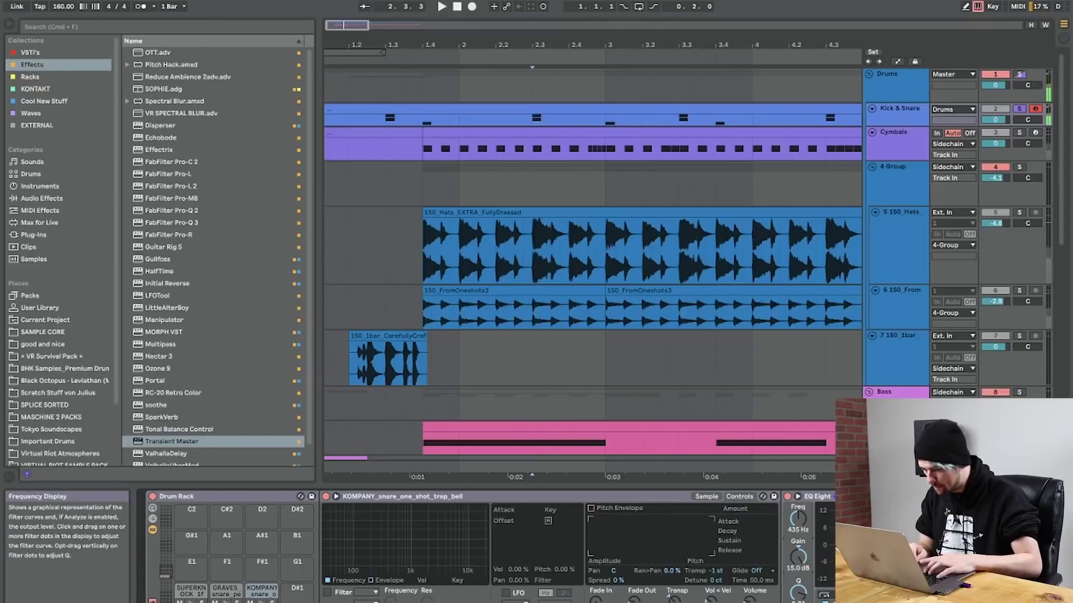
key(space)
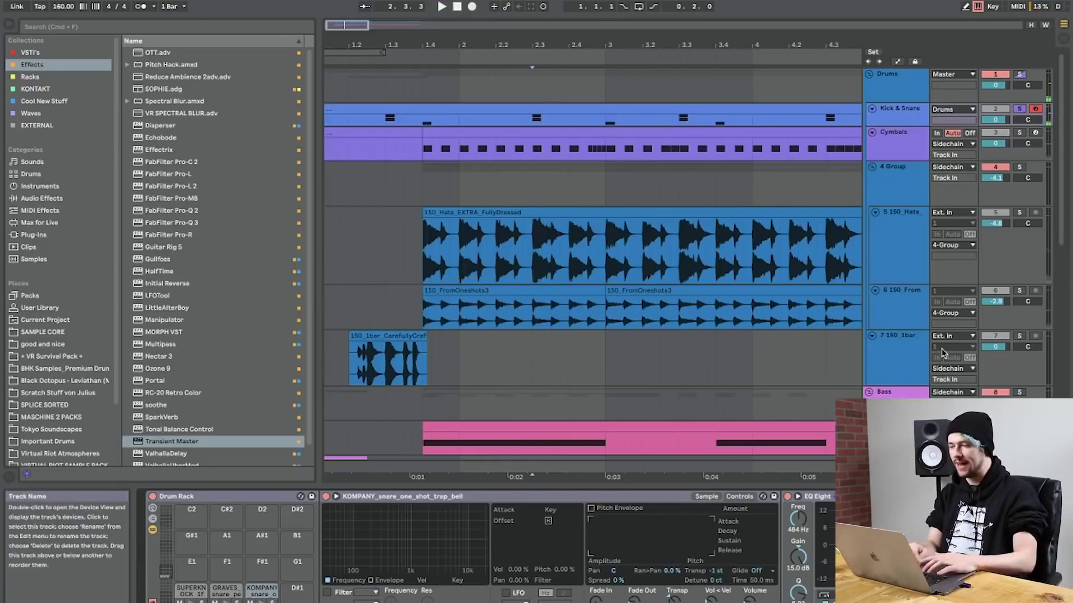
Play the full mix with the Kick & Snare track unsoloed to judge the retuned snare.
click(1020, 110)
key(space)
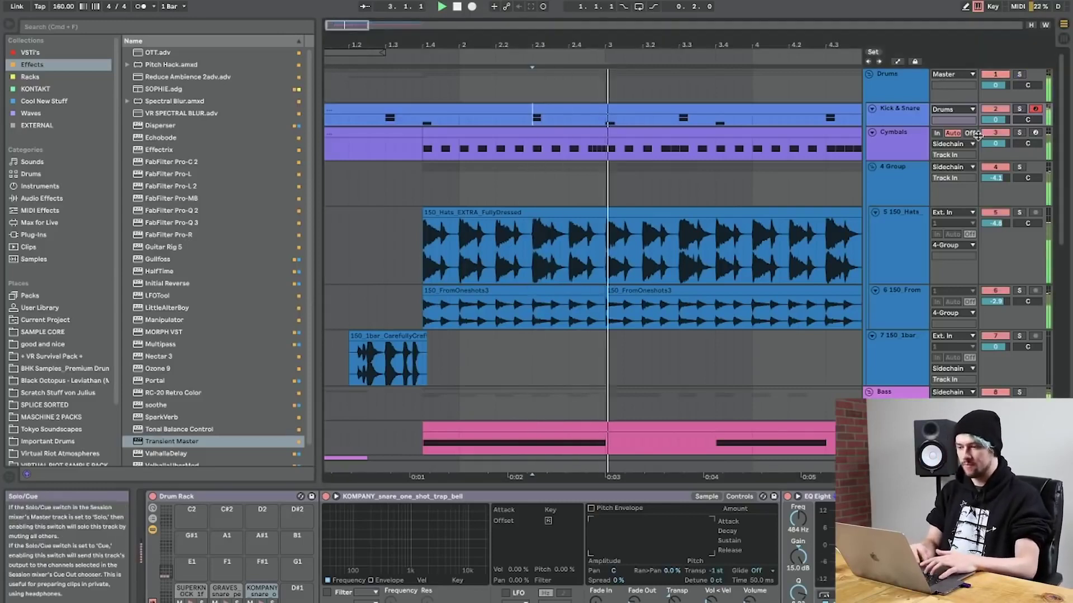
key(space)
Flatten the 484 Hz boost in the EQ Eight after the Saturator, and solo the Kick & Snare track.
scroll(816, 574, right, 10)
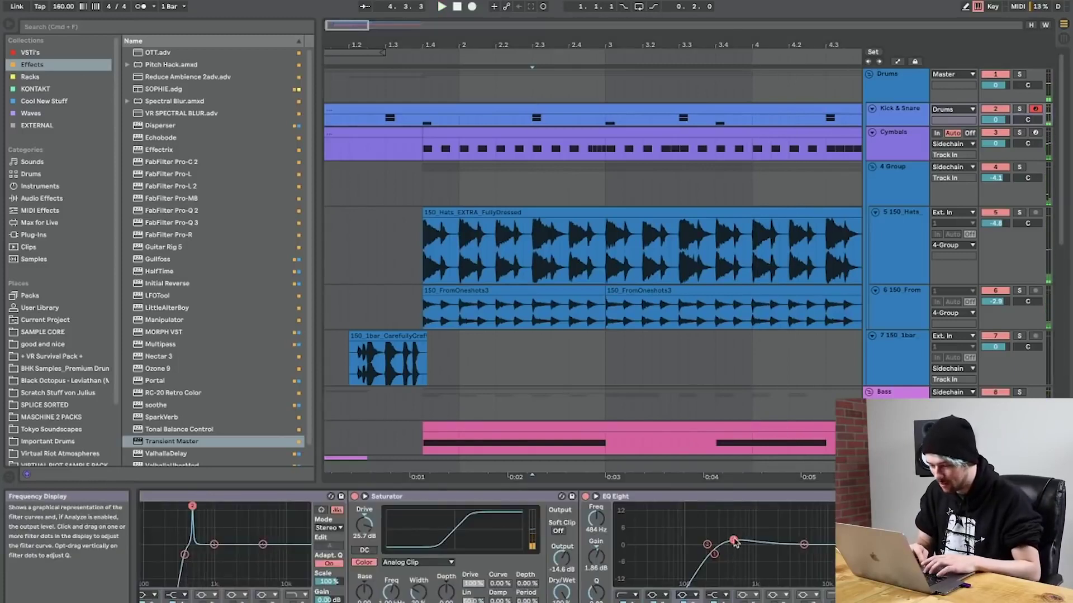
click(625, 595)
click(626, 519)
click(1019, 109)
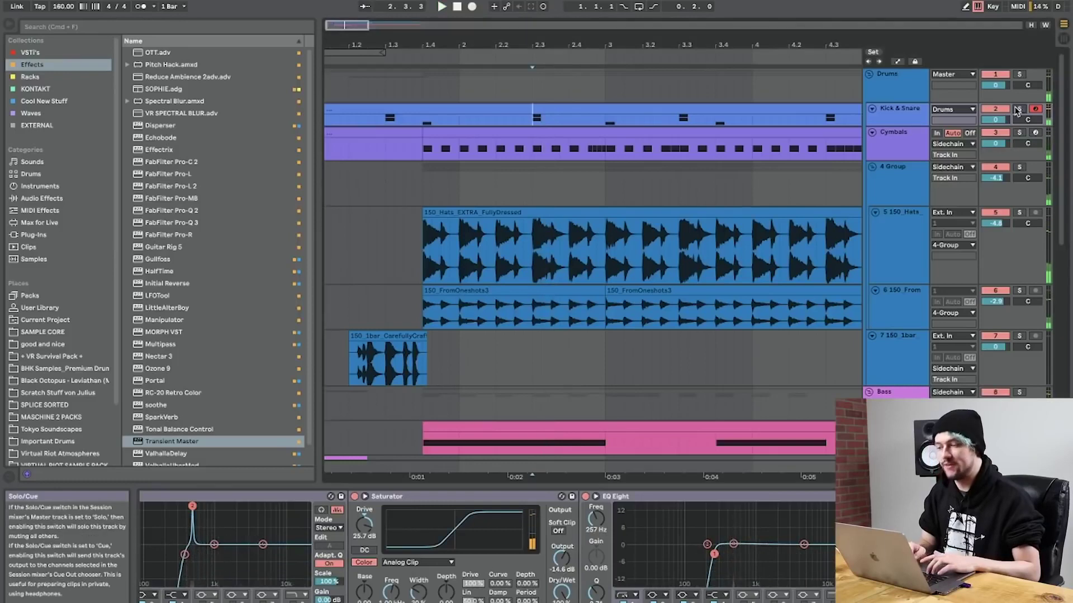
Review the snare's effect chain and add FabFilter Pro-MB from the Effects collection to its end.
scroll(216, 559, left, 5)
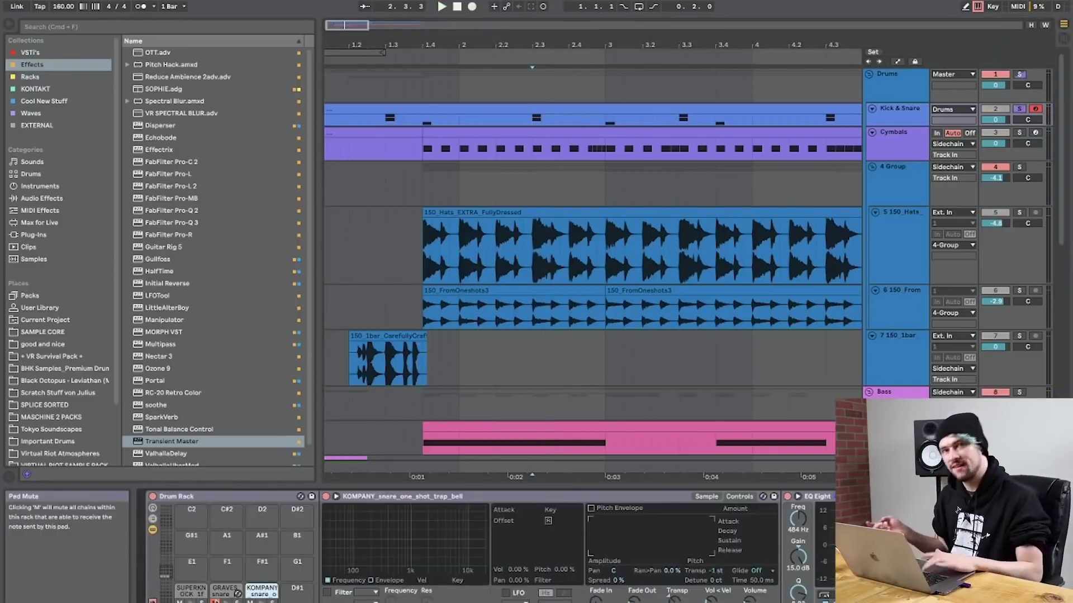
scroll(672, 567, right, 5)
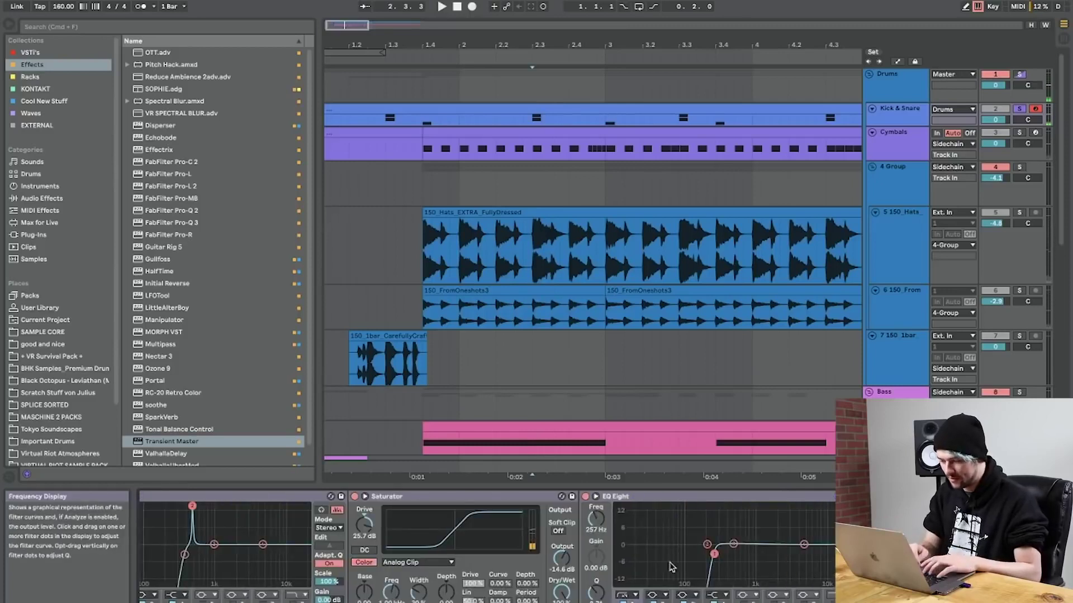
scroll(478, 563, left, 5)
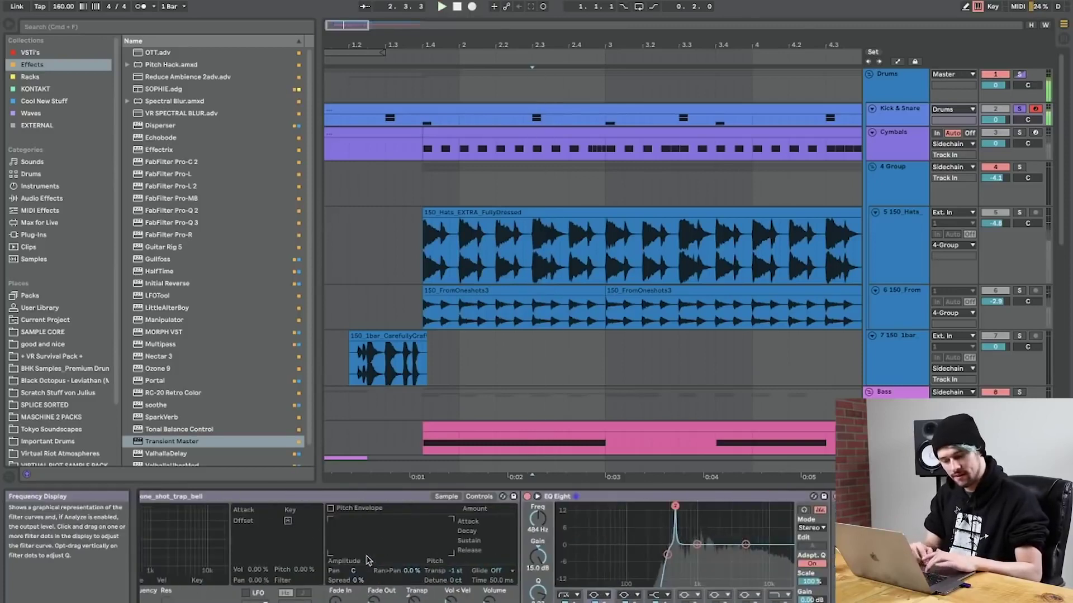
scroll(313, 578, right, 5)
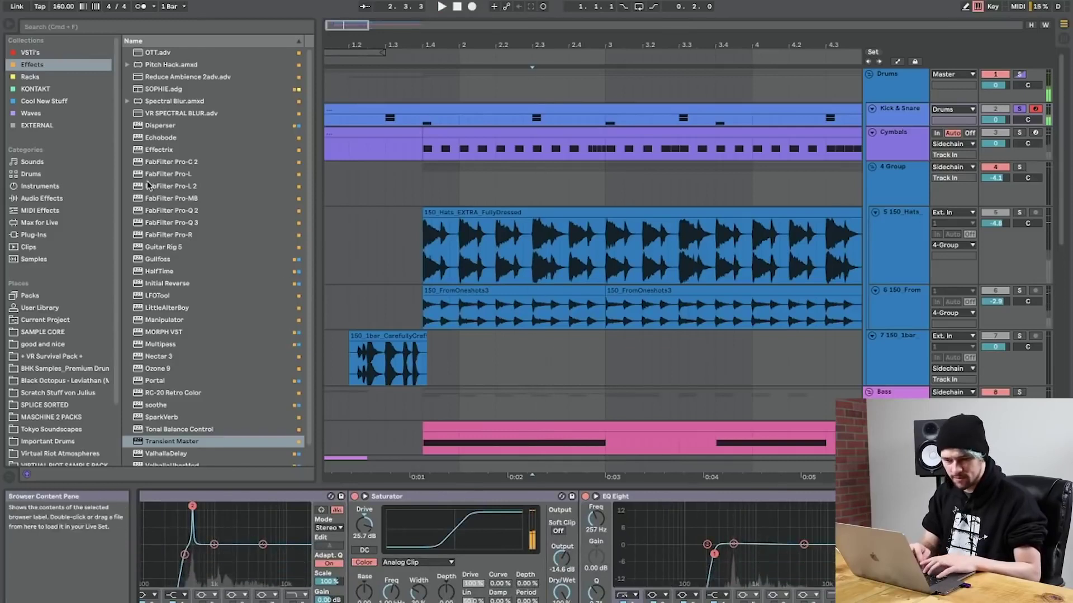
drag(175, 200, 419, 299)
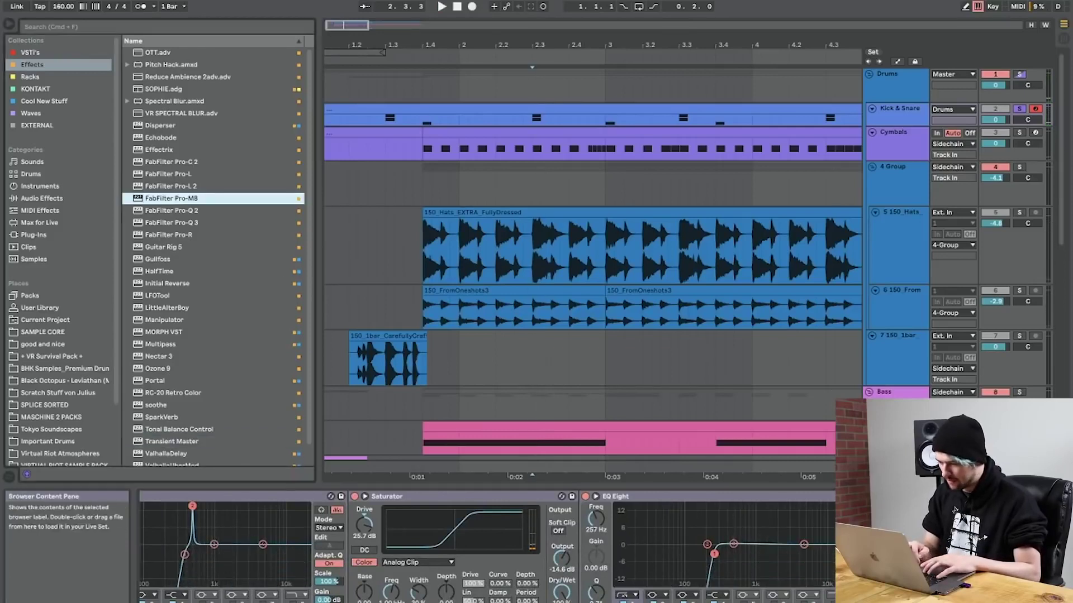
drag(565, 117, 565, 117)
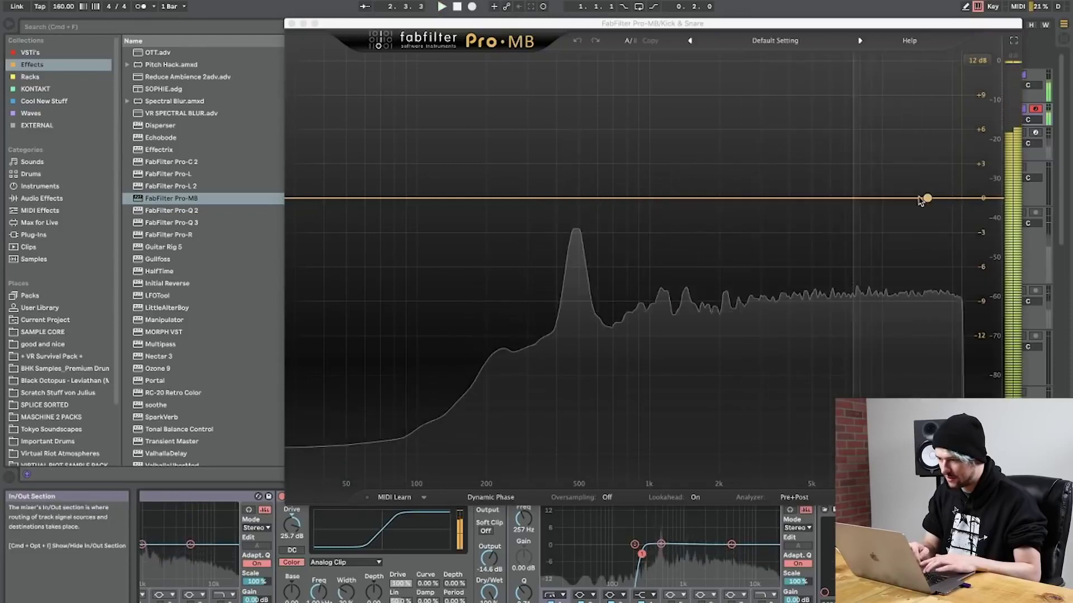
Create a Pro-MB compression band from about 5 kHz upward on the snare with a range of -3.27 dB, auditioning the result.
click(925, 199)
drag(855, 199, 801, 198)
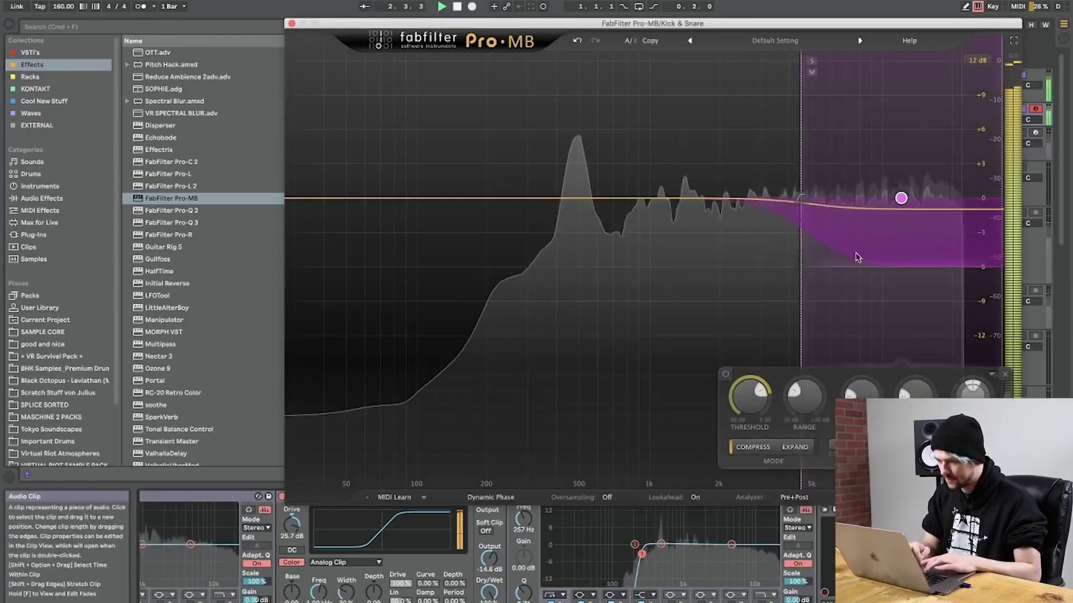
key(space)
drag(862, 386, 868, 326)
key(space)
drag(897, 268, 901, 233)
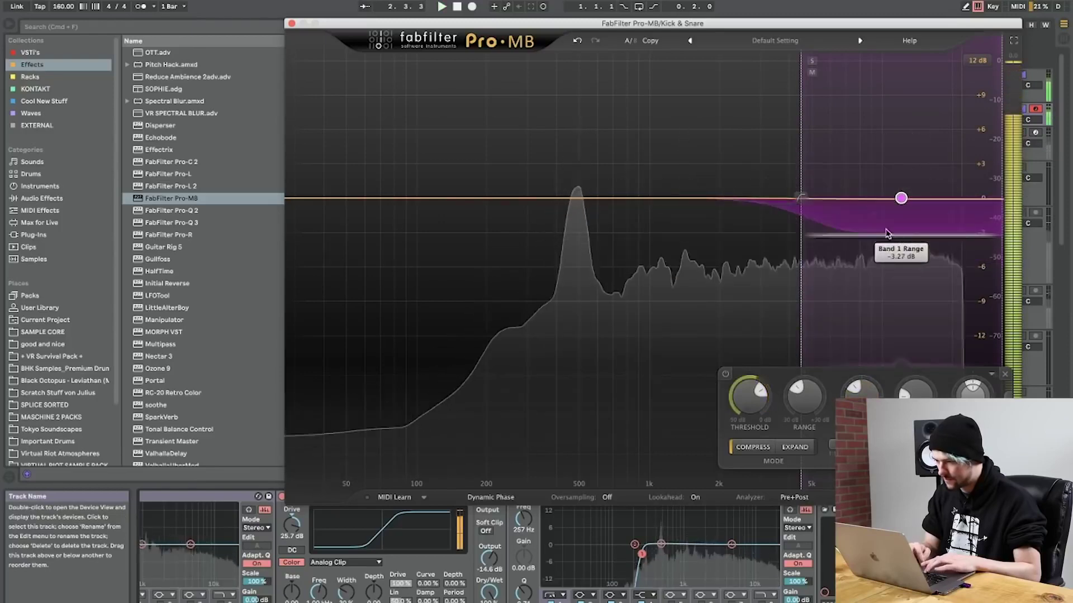
drag(801, 198, 806, 197)
key(space)
key(space)
key(space)
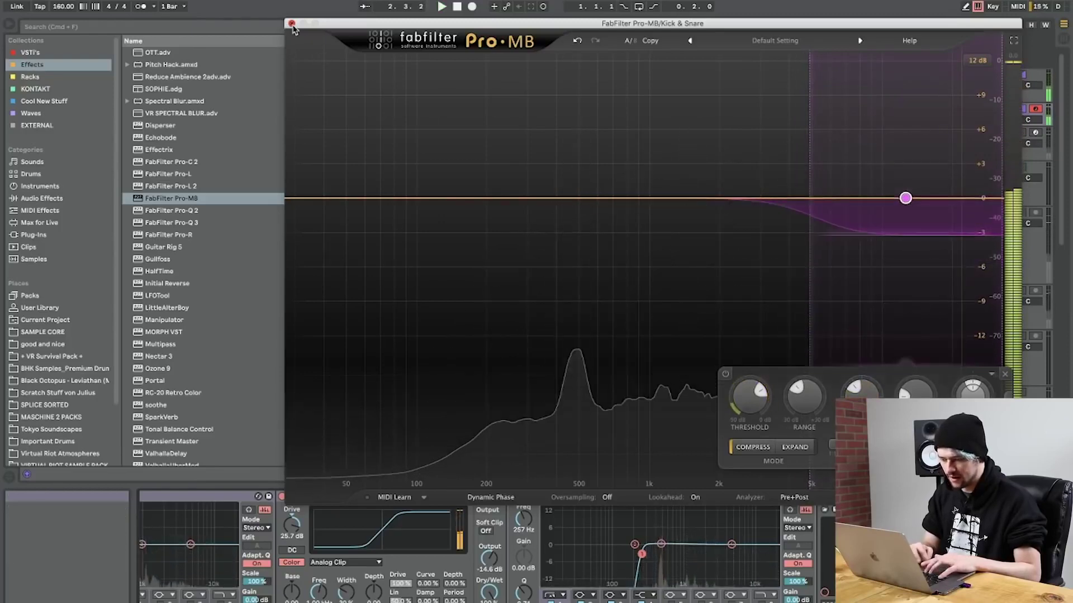
click(291, 22)
Cut 484 Hz by 2.34 dB in the EQ Eight after the Saturator while auditioning the snare.
key(space)
key(space)
drag(661, 545, 661, 563)
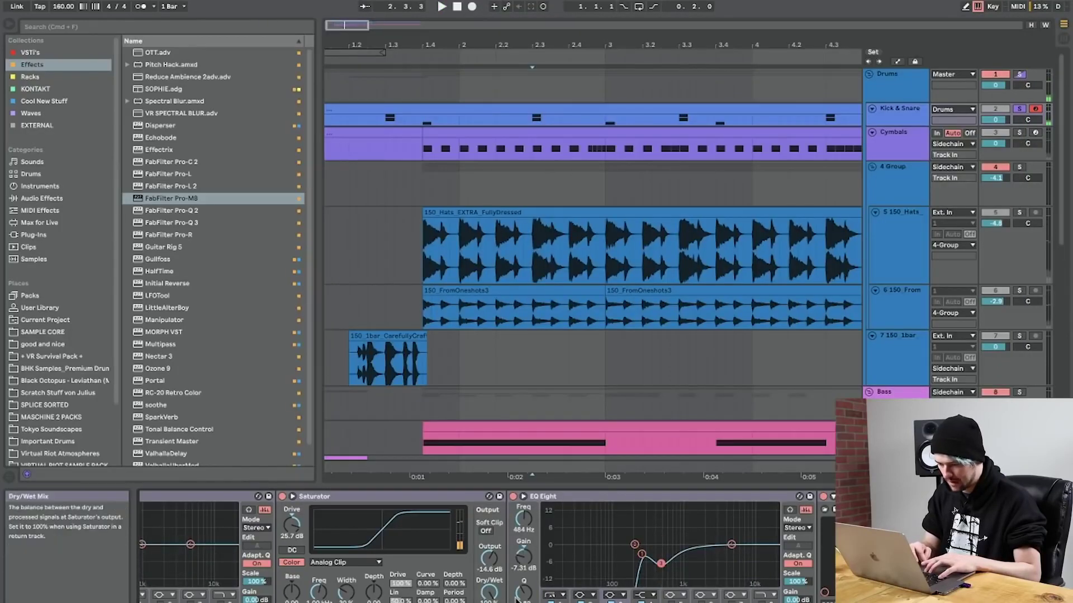
double_click(524, 548)
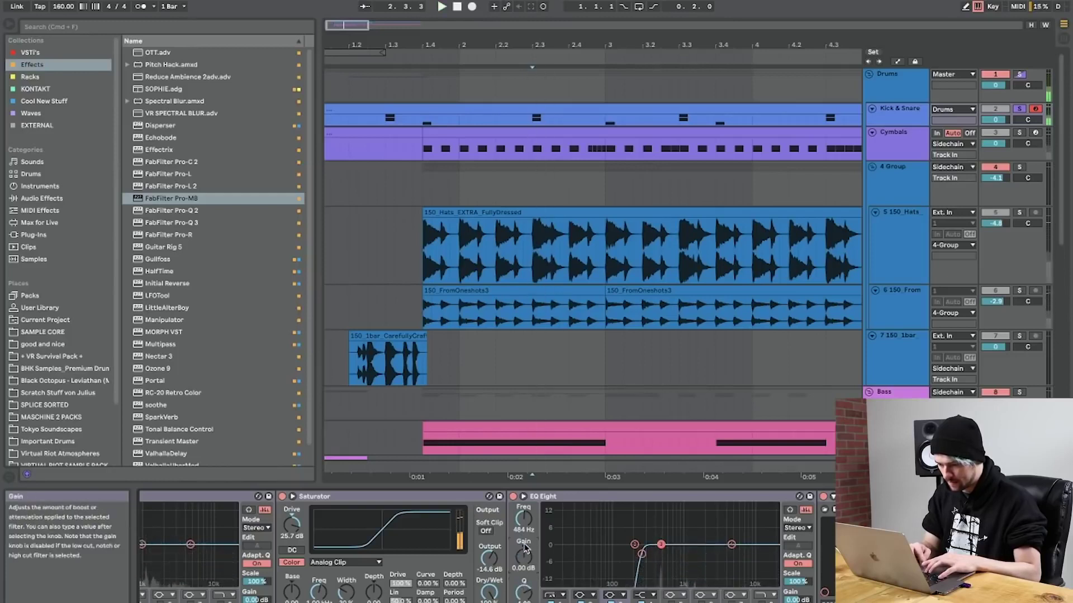
drag(523, 556, 527, 570)
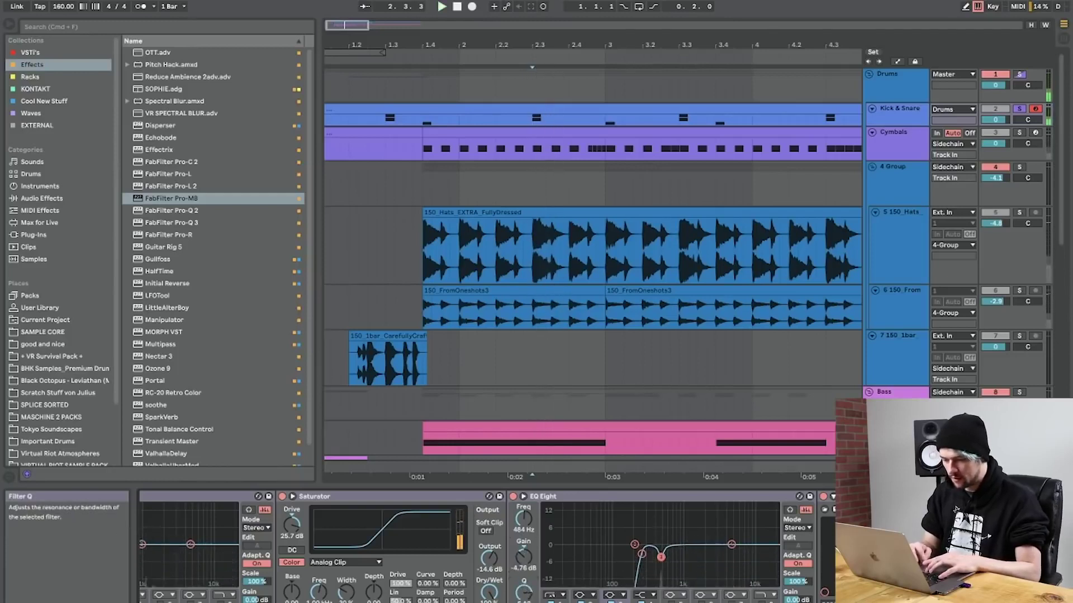
Collapse all the devices in the snare chain, from the KOMPANY sampler to FabFilter Pro-MB.
double_click(450, 495)
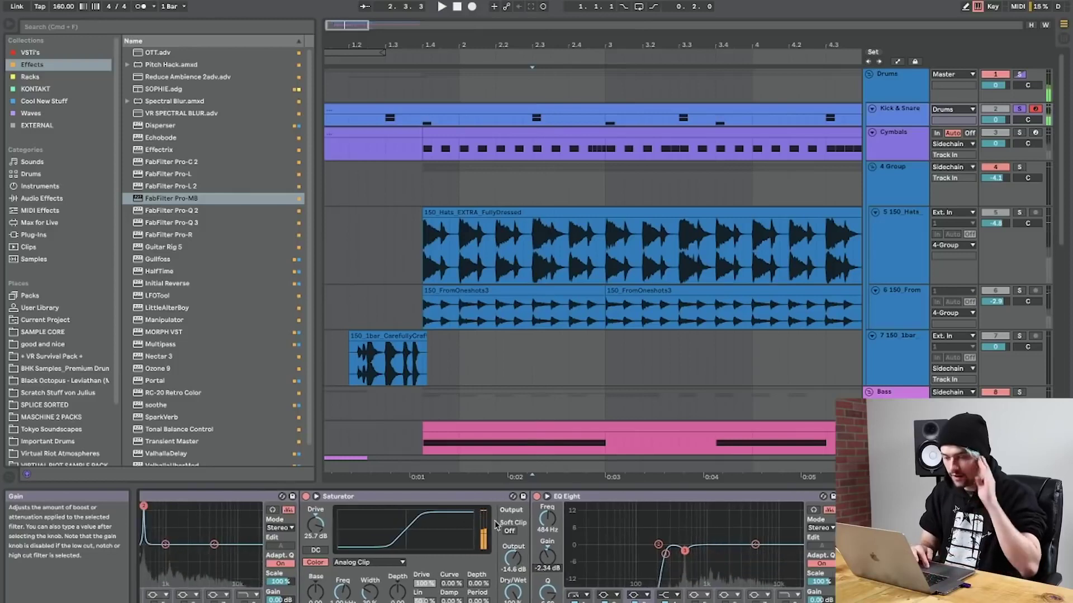
double_click(451, 495)
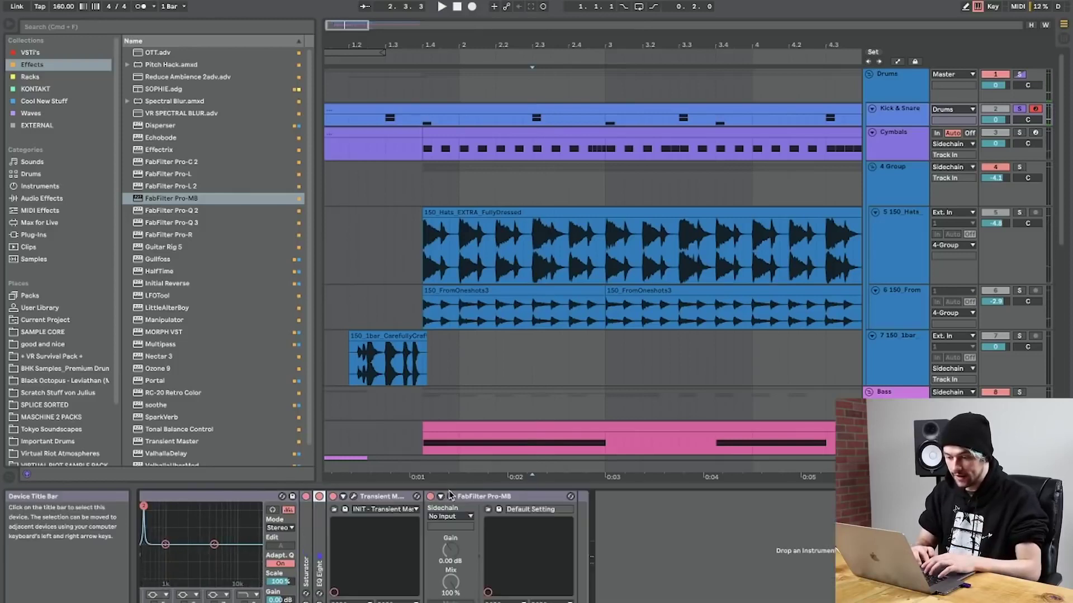
double_click(374, 497)
double_click(395, 496)
scroll(395, 496, left, 4)
double_click(394, 497)
scroll(393, 497, left, 6)
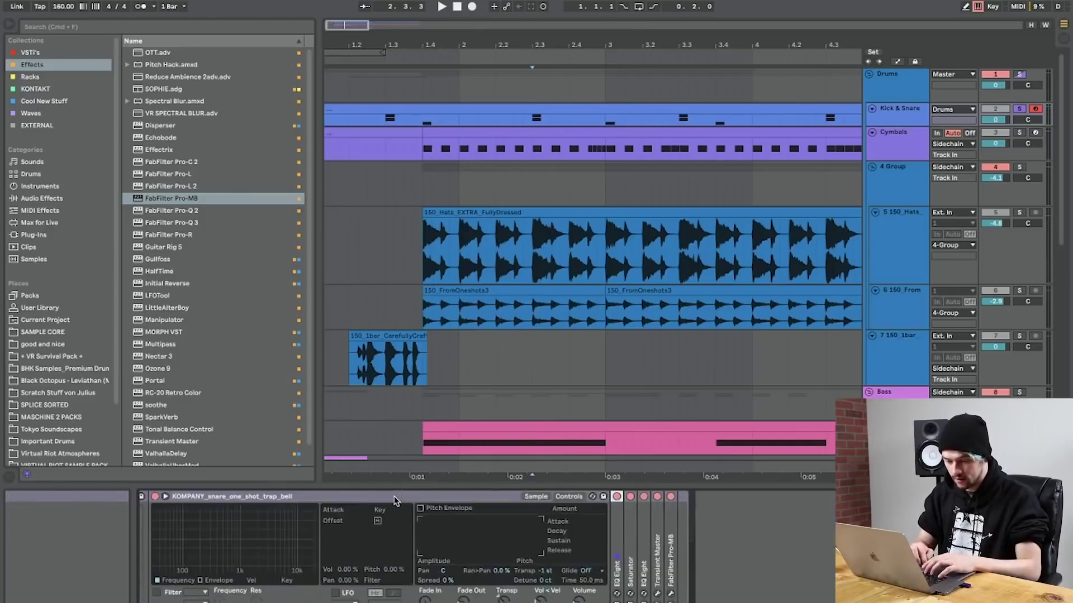
double_click(394, 497)
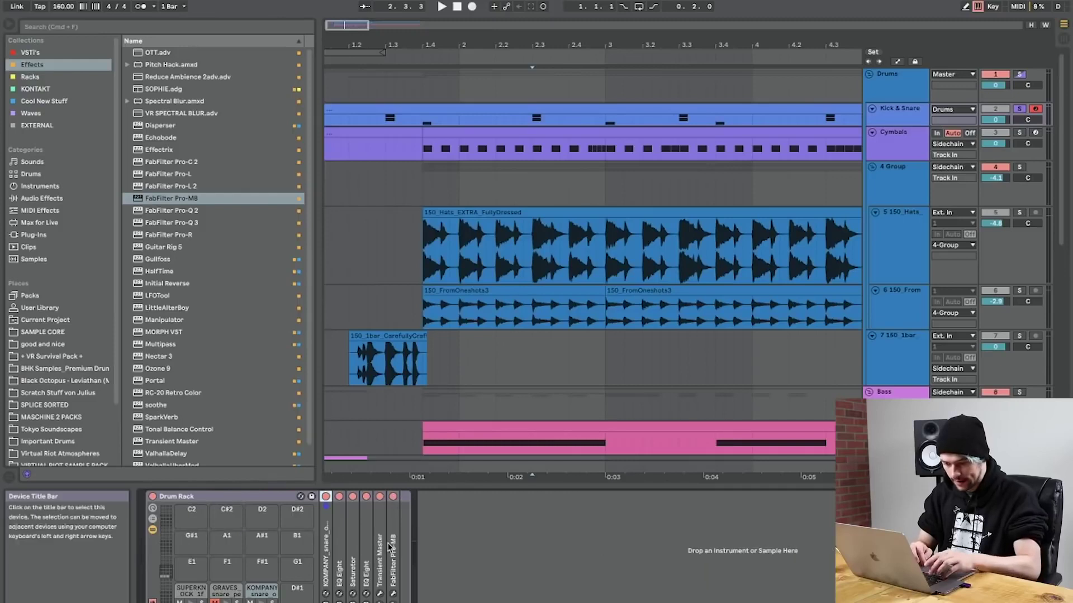
Group the whole snare chain into an Instrument Rack, duplicate its KOMPANY chain and solo the duplicate.
key(super+a)
key(super+g)
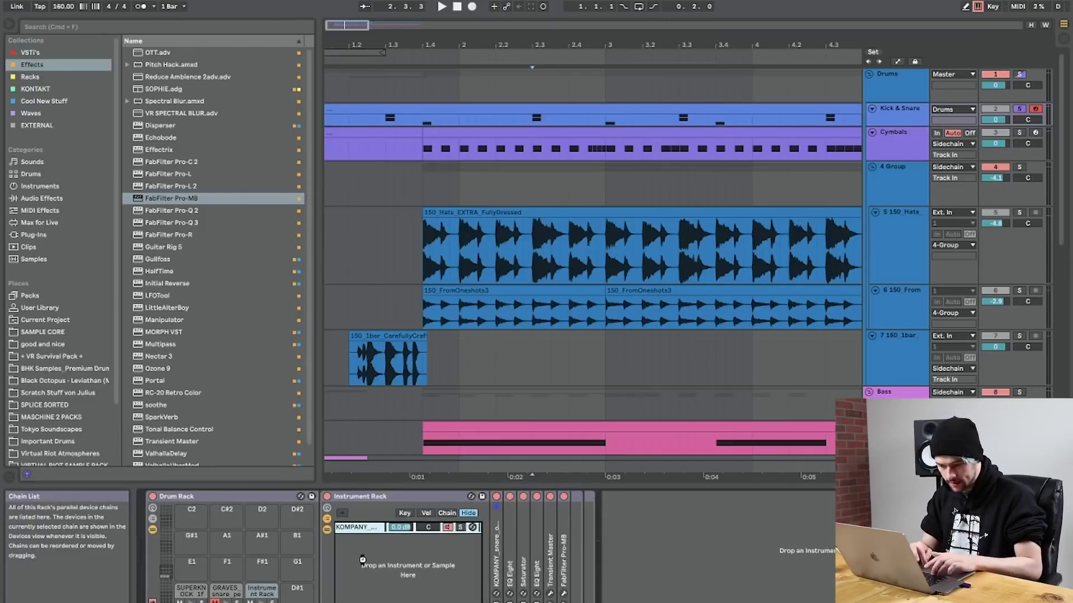
key(super+d)
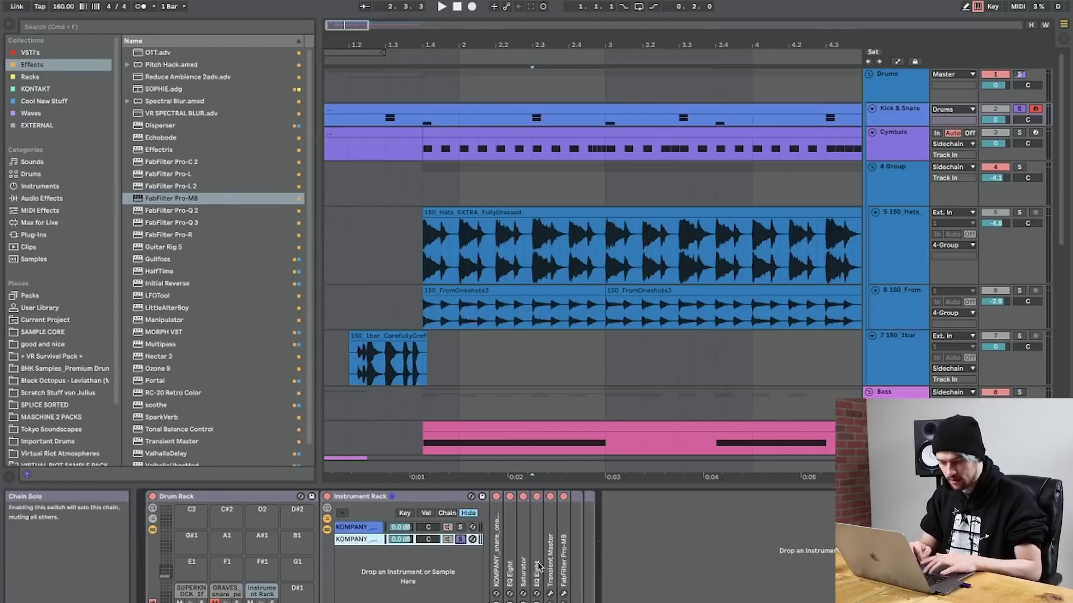
Add a Reverb after Pro-MB in the duplicate snare chain, reduce its size to 0.22 and audition it.
click(42, 198)
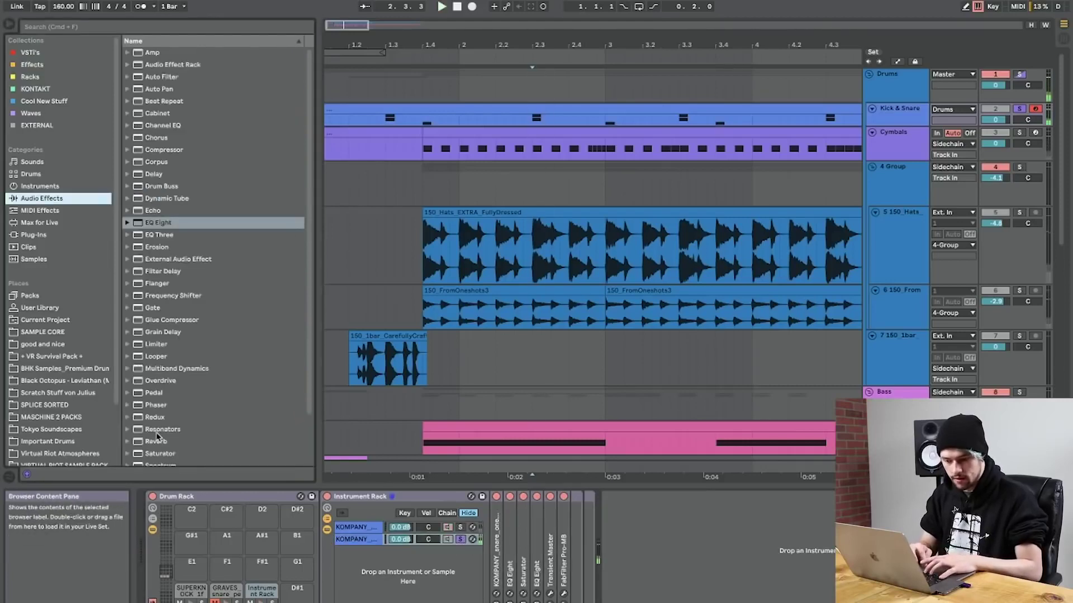
drag(158, 437, 569, 532)
drag(764, 565, 749, 562)
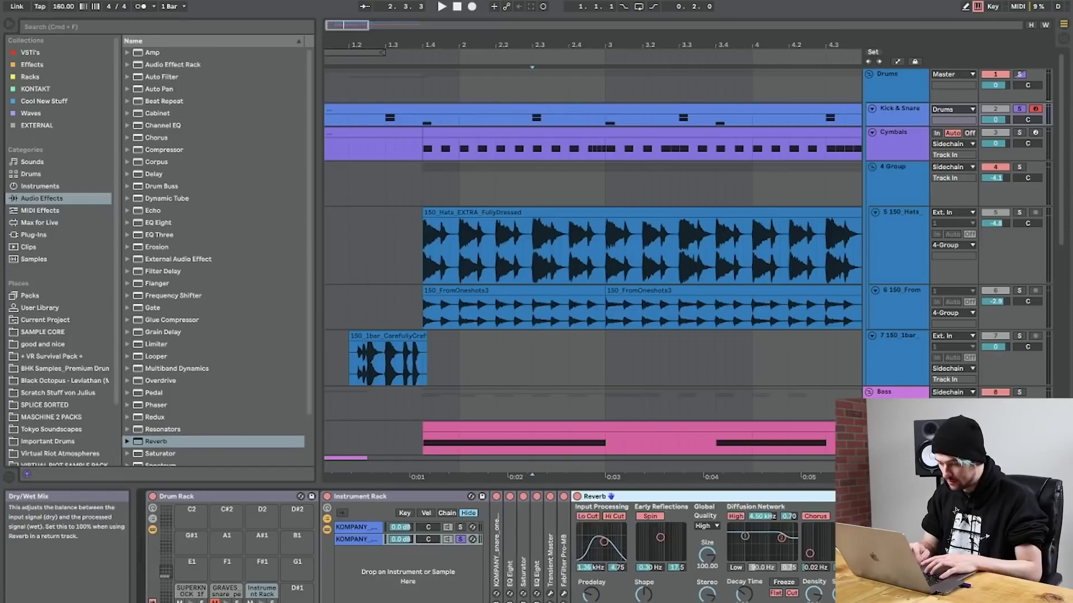
key(space)
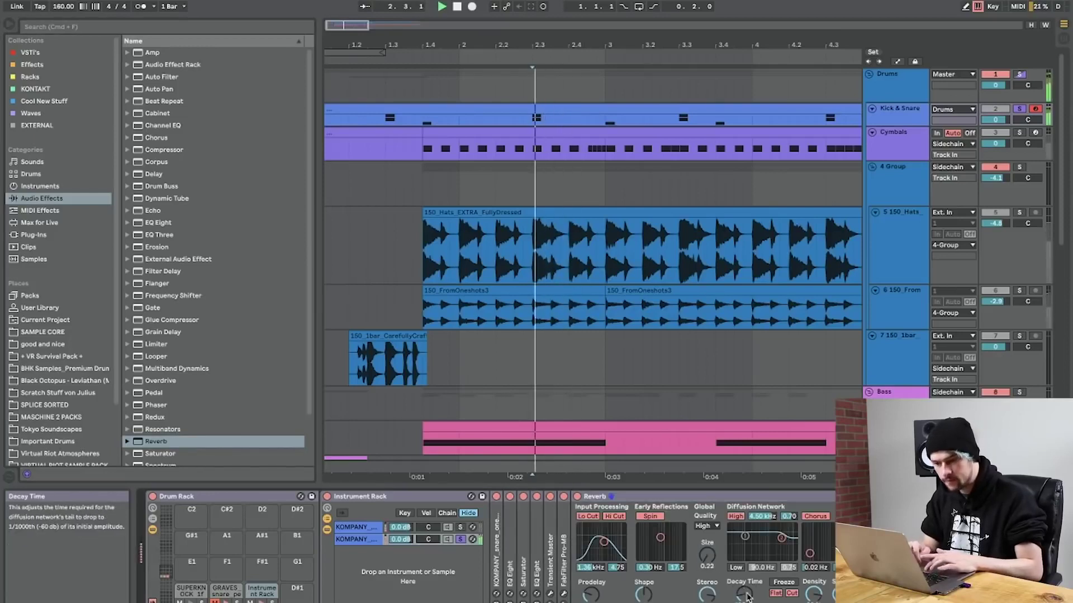
key(space)
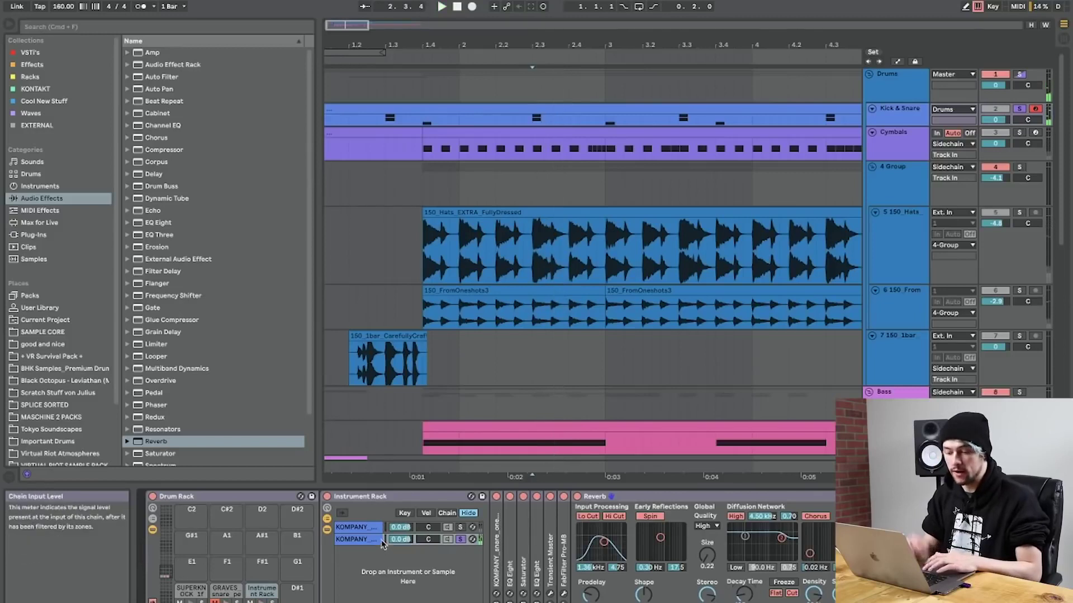
Insert a Frequency Shifter before the Reverb in the duplicate snare chain and set its fine shift to 333 Hz while auditioning.
mouse_move(167, 296)
mouse_down()
mouse_move(526, 531)
mouse_move(581, 529)
mouse_up()
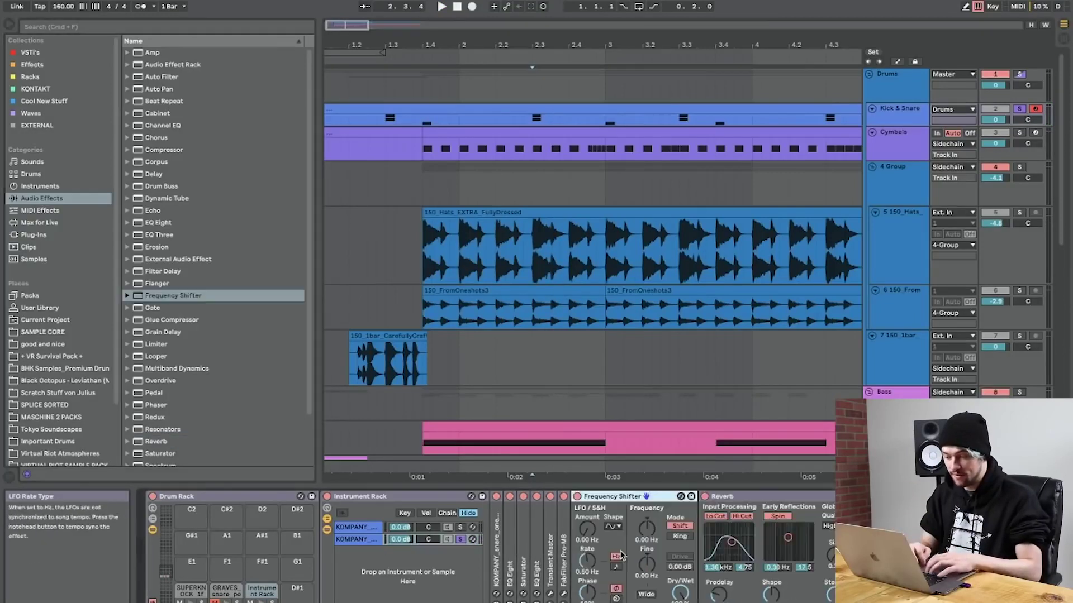
key(space)
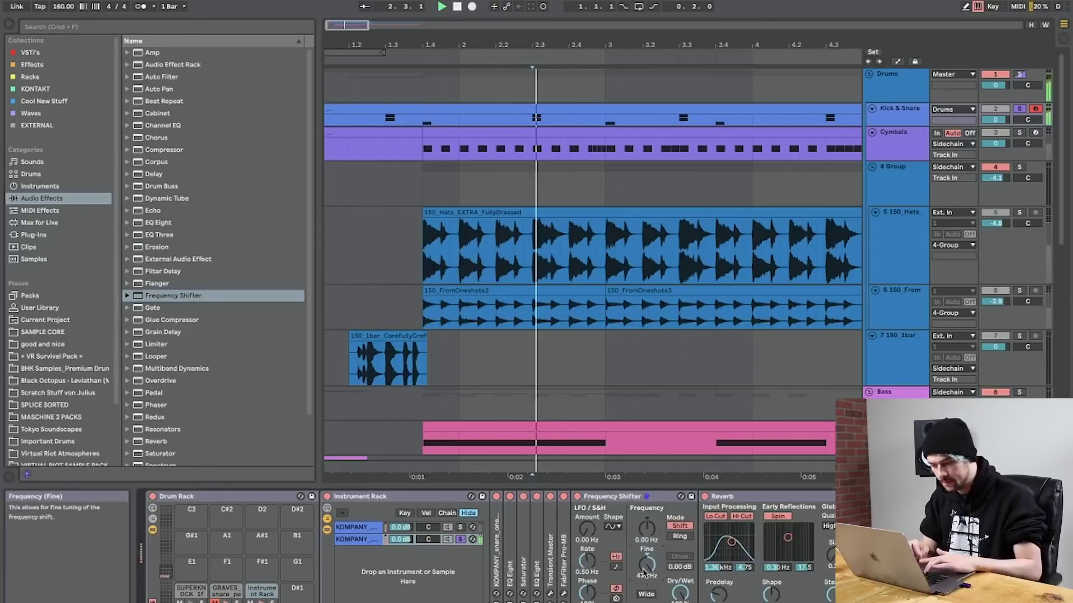
key(space)
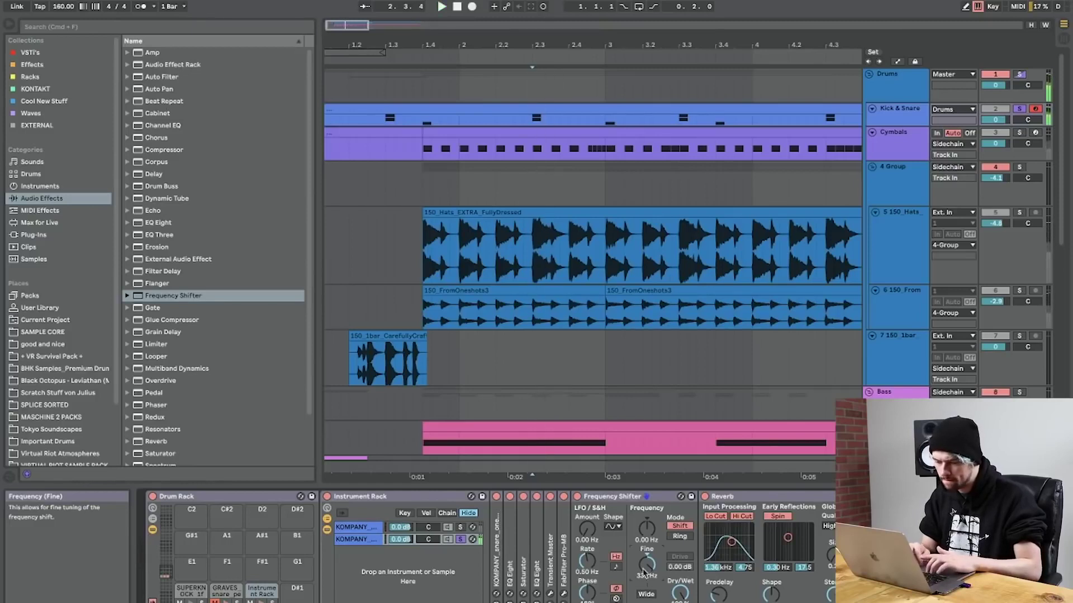
Compare the two snare chains by soloing them in turn, and leave both unsoloed.
click(462, 527)
key(space)
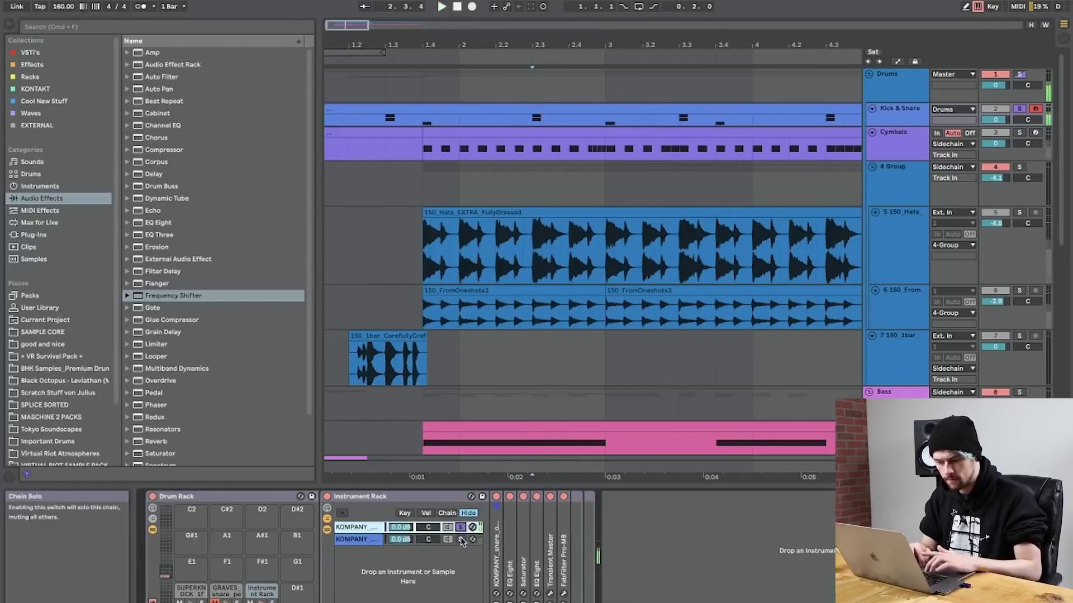
click(462, 540)
key(space)
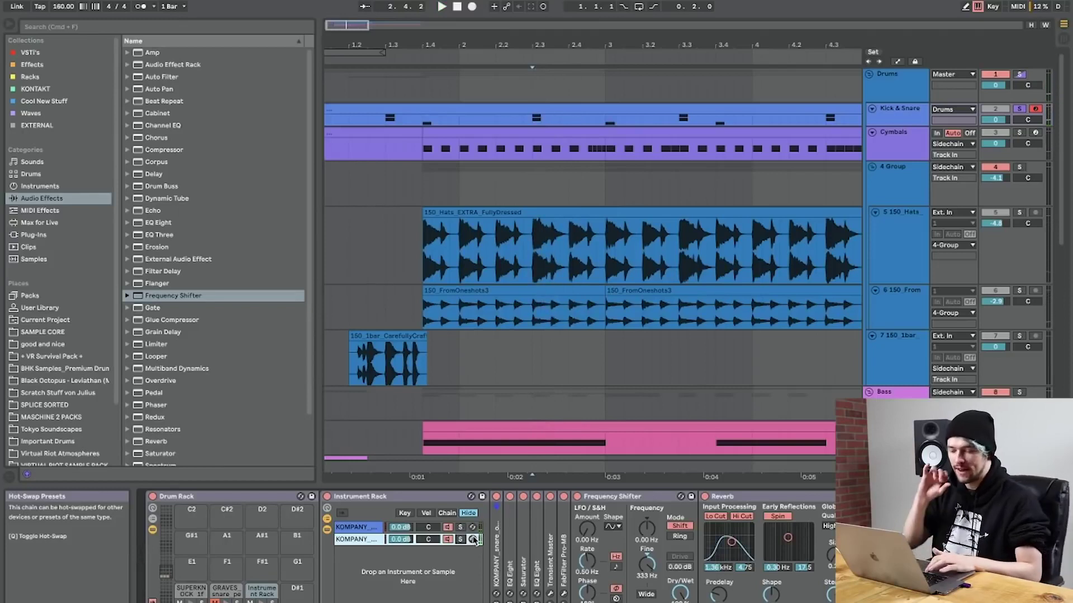
Unsolo the Drums group and the Kick & Snare track and play the snare in the full mix.
click(1020, 110)
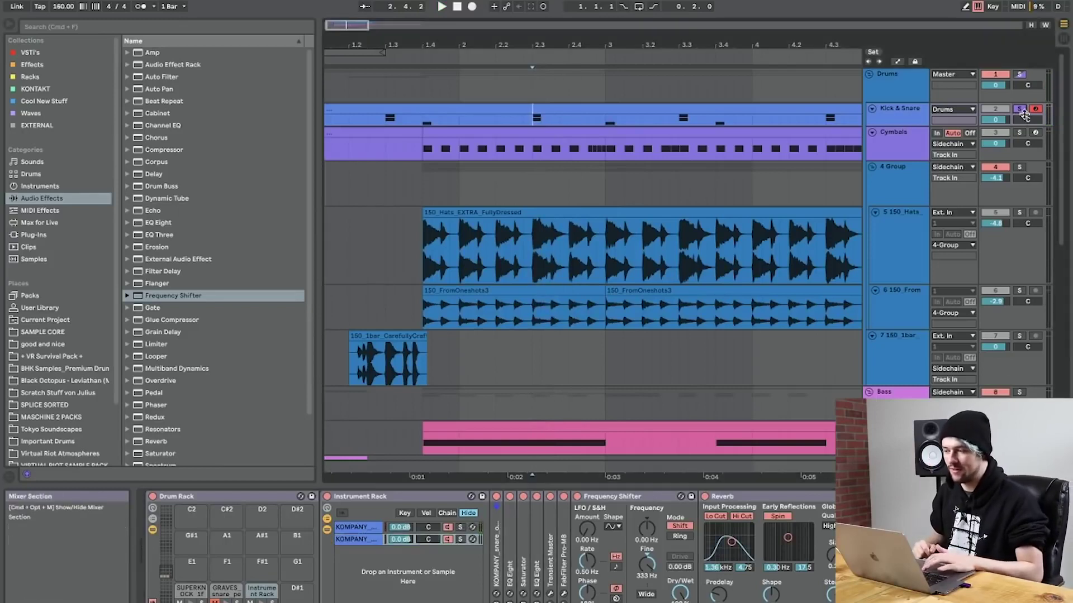
key(space)
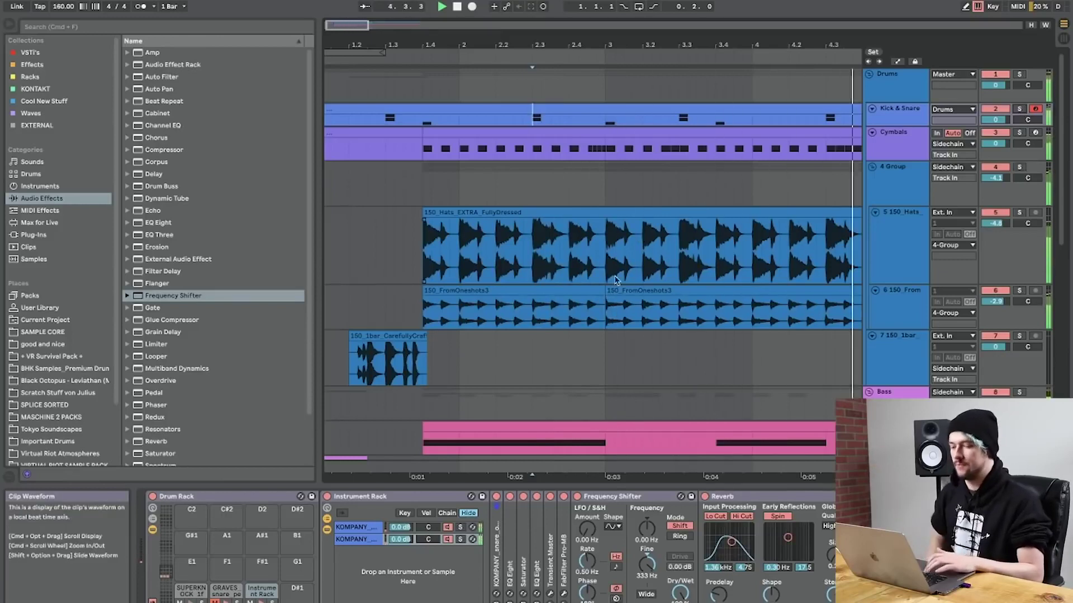
key(space)
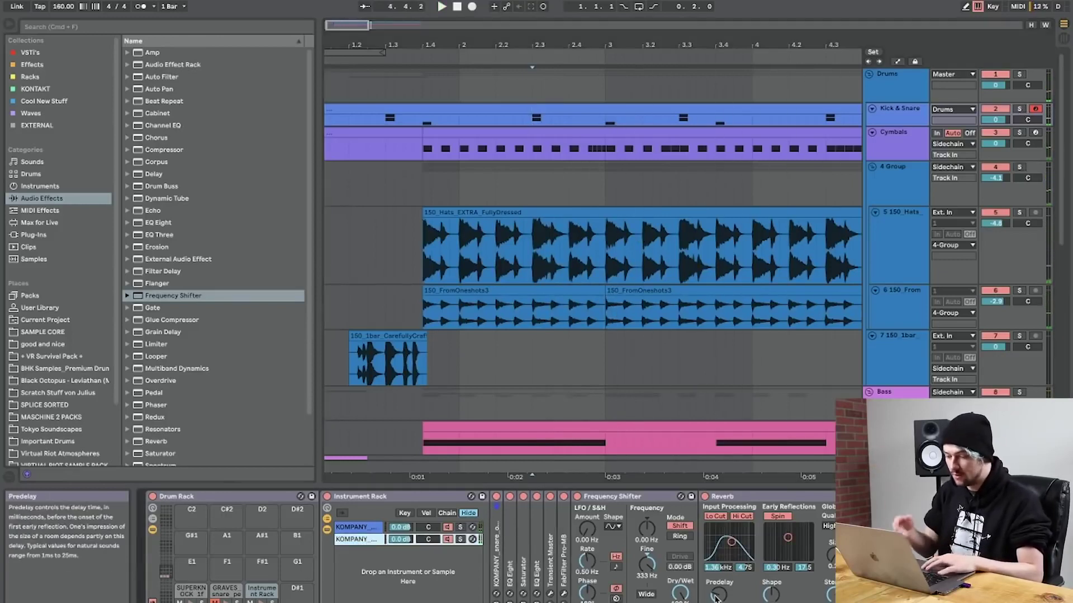
key(space)
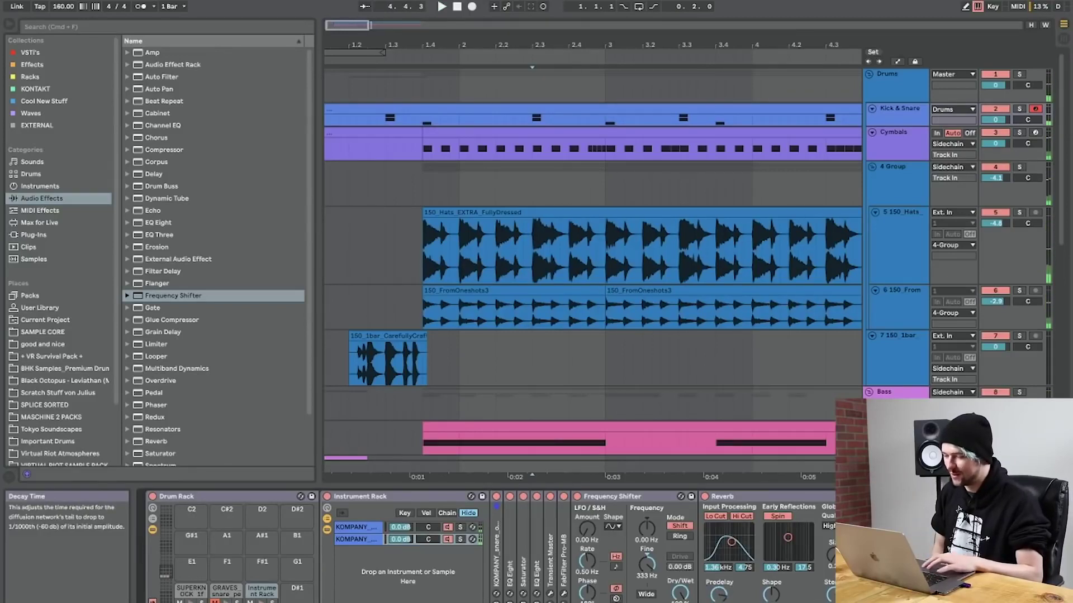
Set the snare Reverb's input filter to 1.77 kHz and audition the change in the full mix.
drag(732, 541, 733, 552)
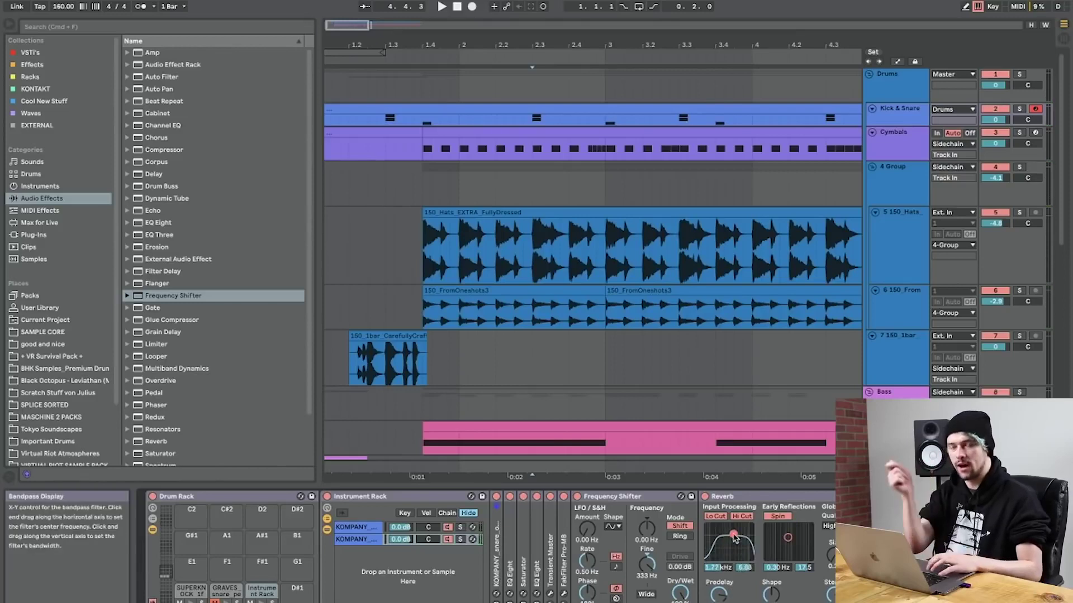
key(space)
click(491, 141)
key(space)
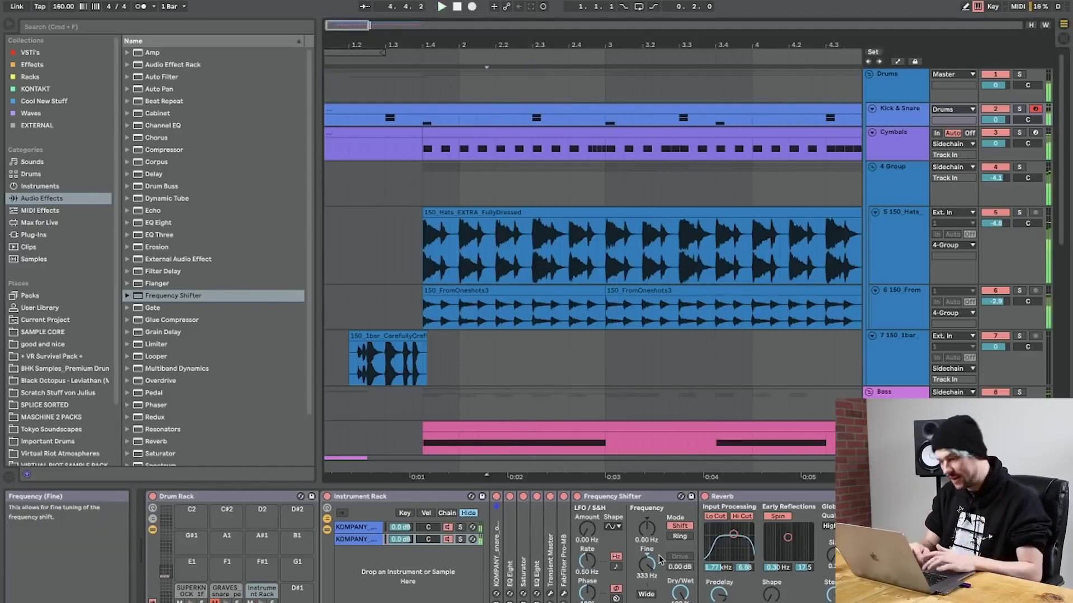
key(space)
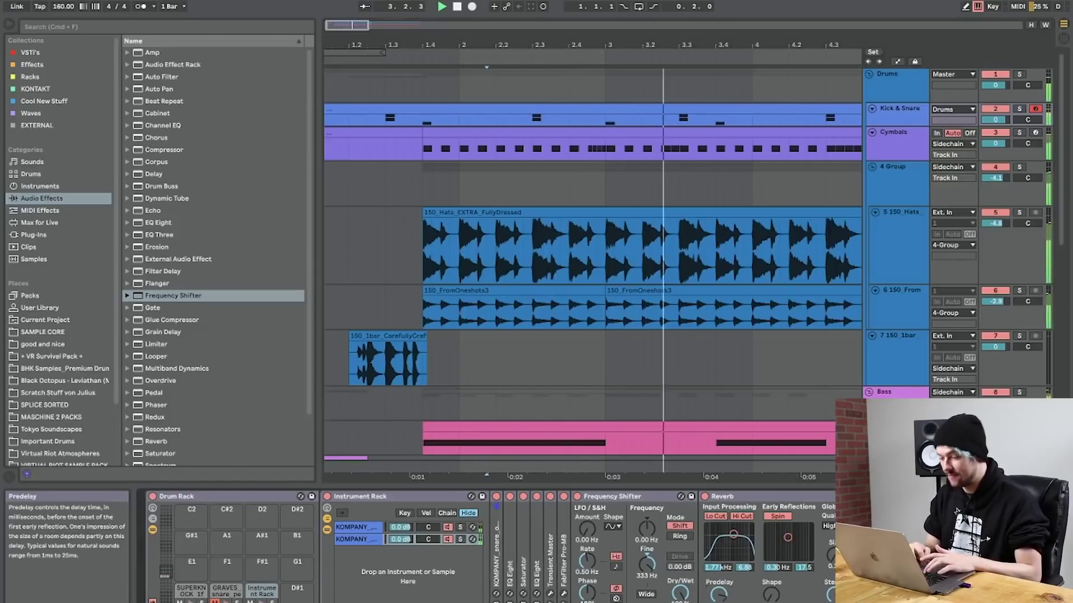
key(space)
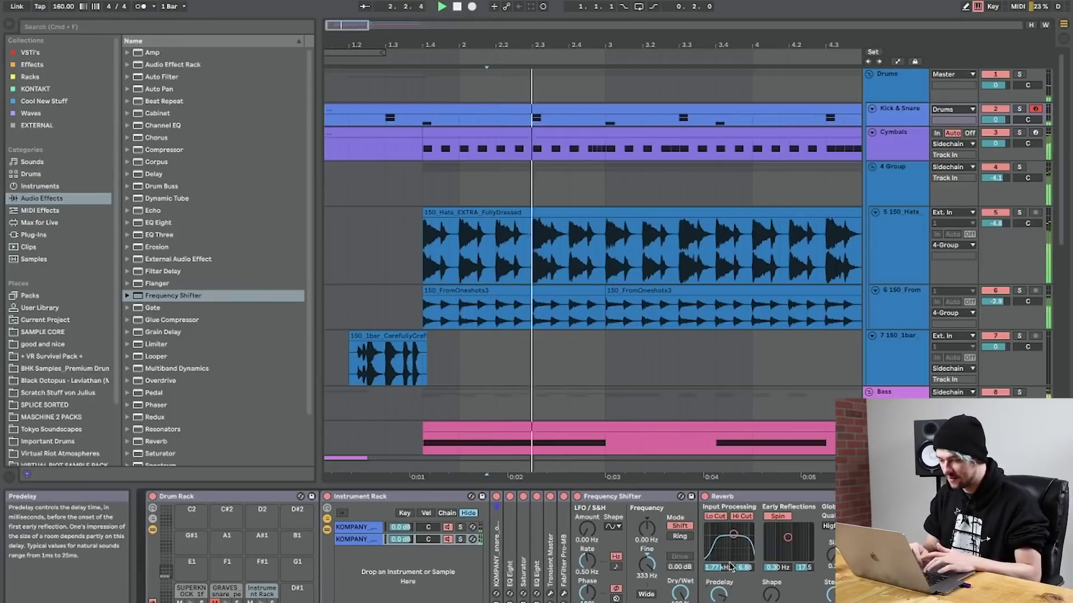
Turn off the low-cut and high-cut input filters of the snare Reverb and audition the result.
click(741, 516)
click(710, 516)
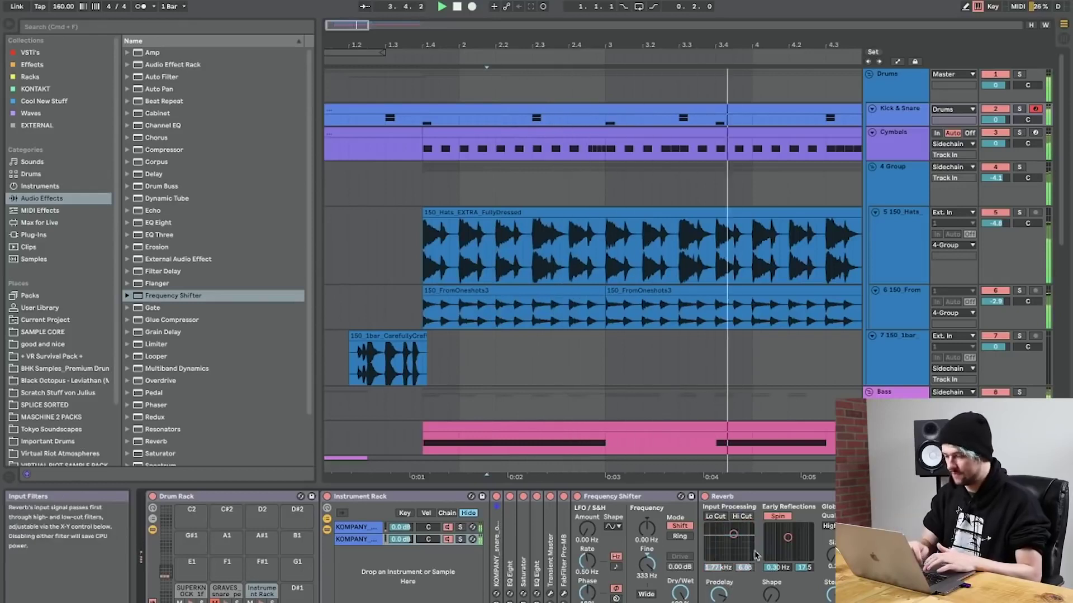
key(space)
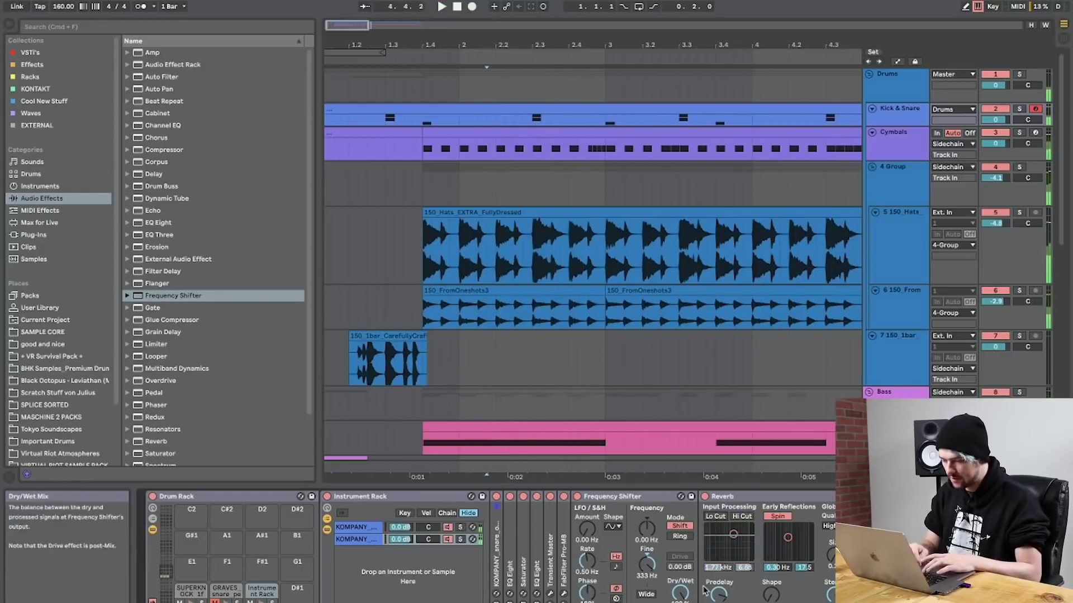
key(space)
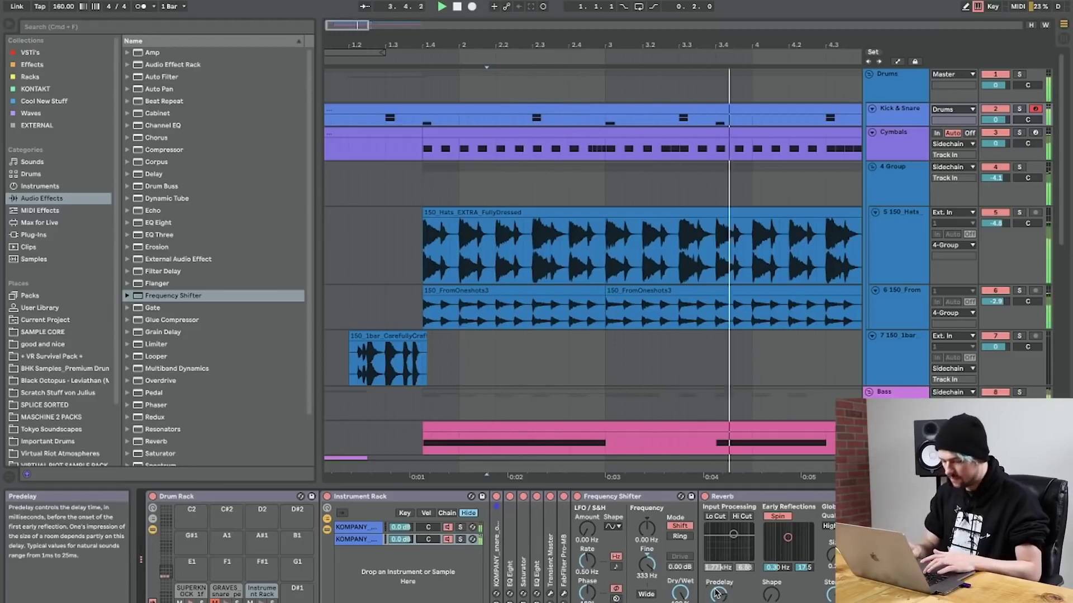
key(space)
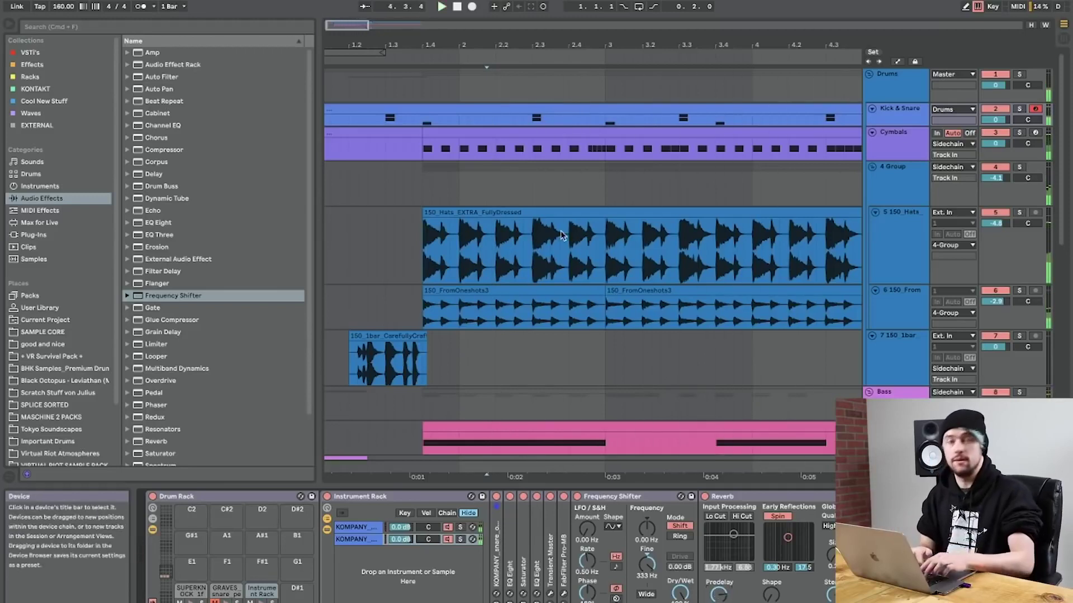
Play the full mix from the snare hit at 2.3 to judge the layered snare.
drag(482, 39, 481, 16)
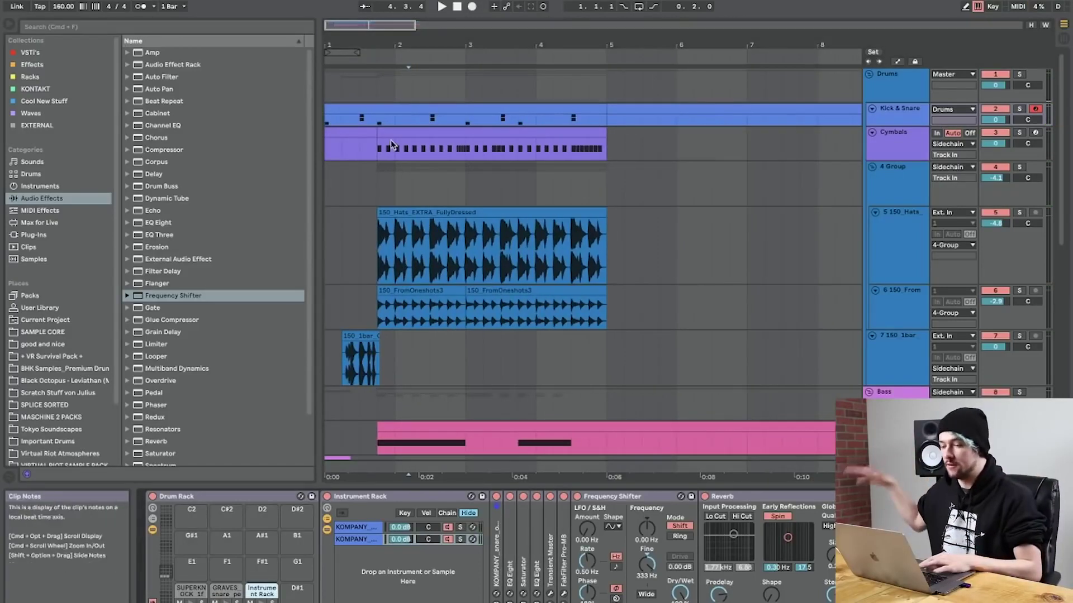
click(378, 122)
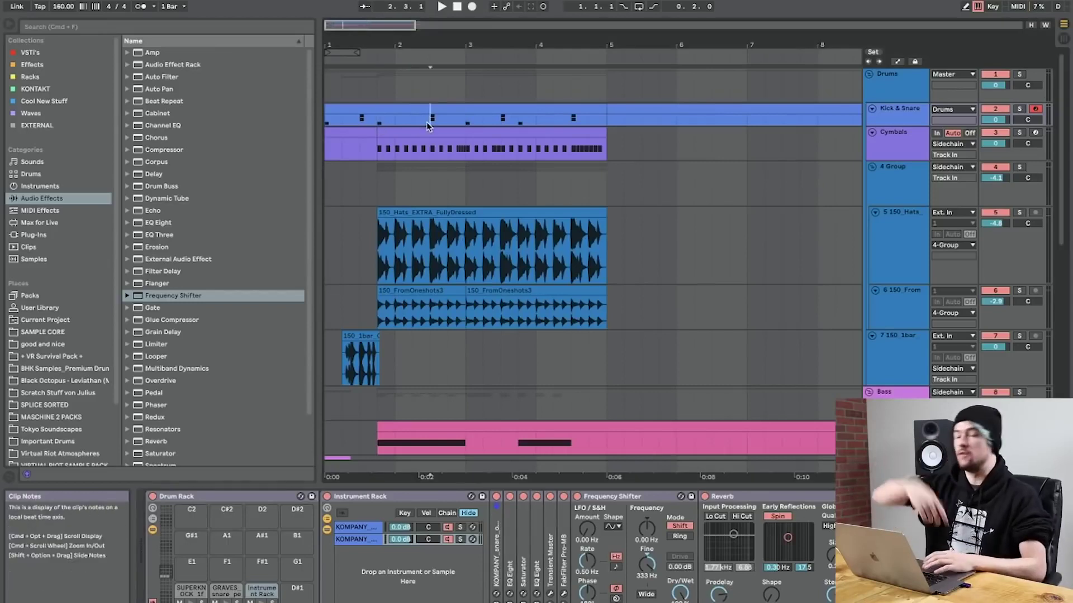
key(space)
key(space)
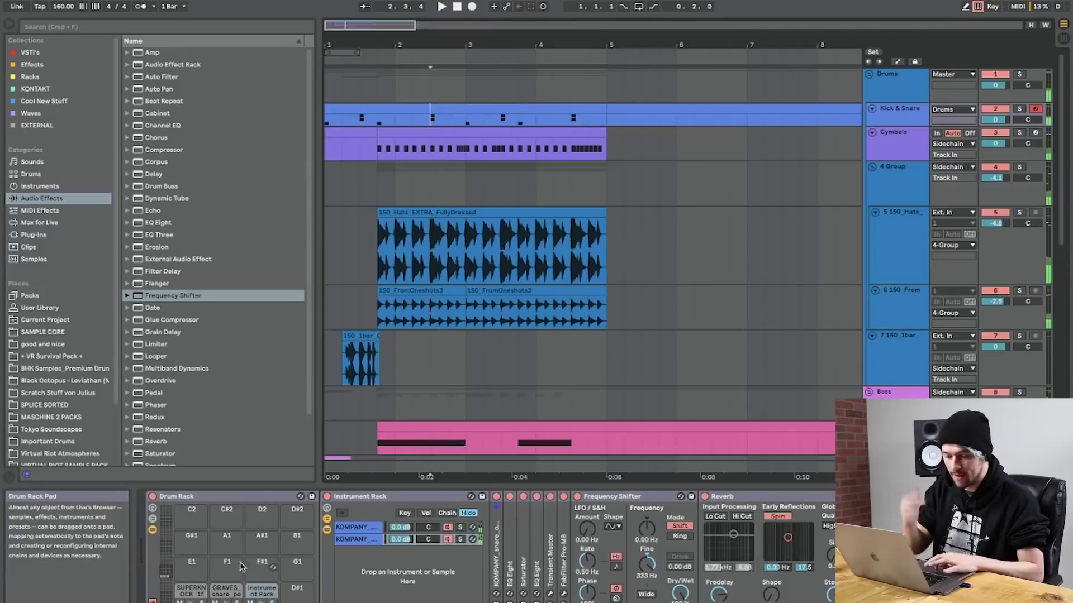
Add an EQ Eight after the sampler on the GRAVES_snare_peep drum pad.
click(227, 601)
click(32, 66)
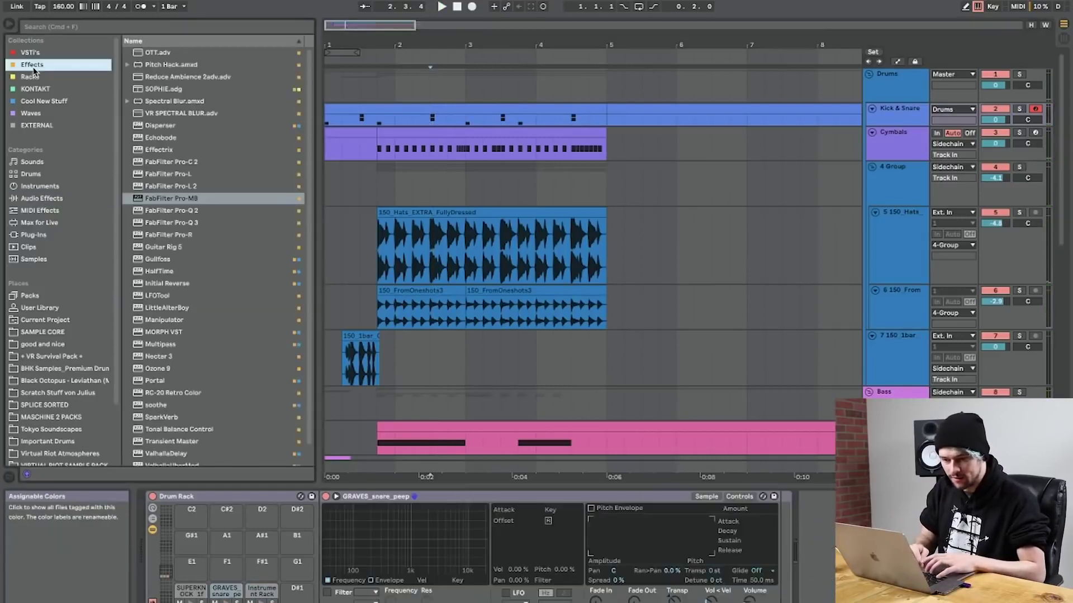
click(42, 199)
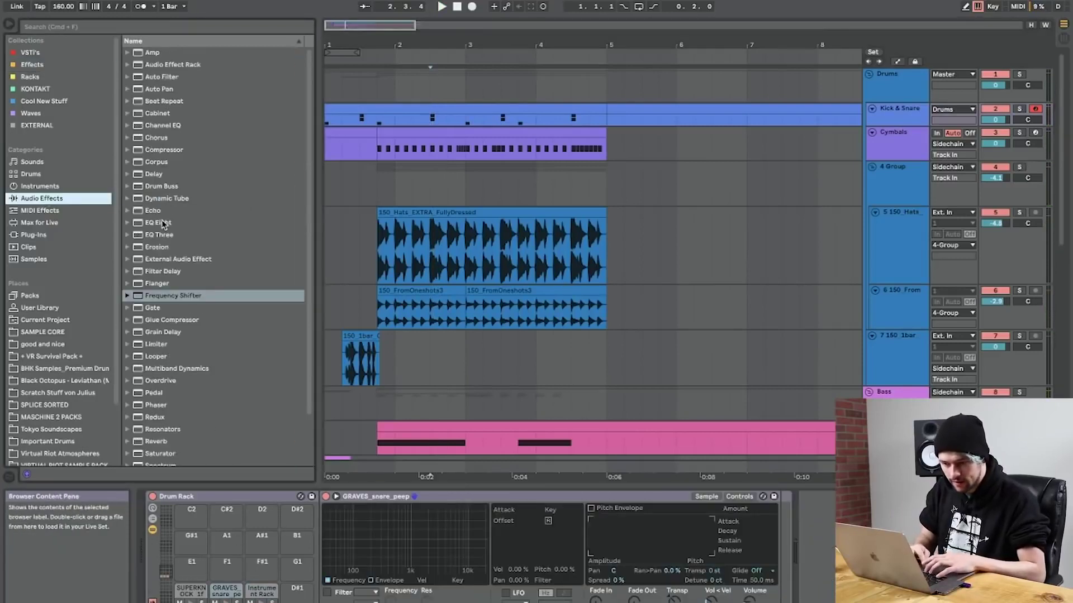
drag(164, 224, 218, 533)
Play the short clip on the 10 Serum track and change its EQ Eight's low band to a steeper low cut.
scroll(346, 406, down, 4)
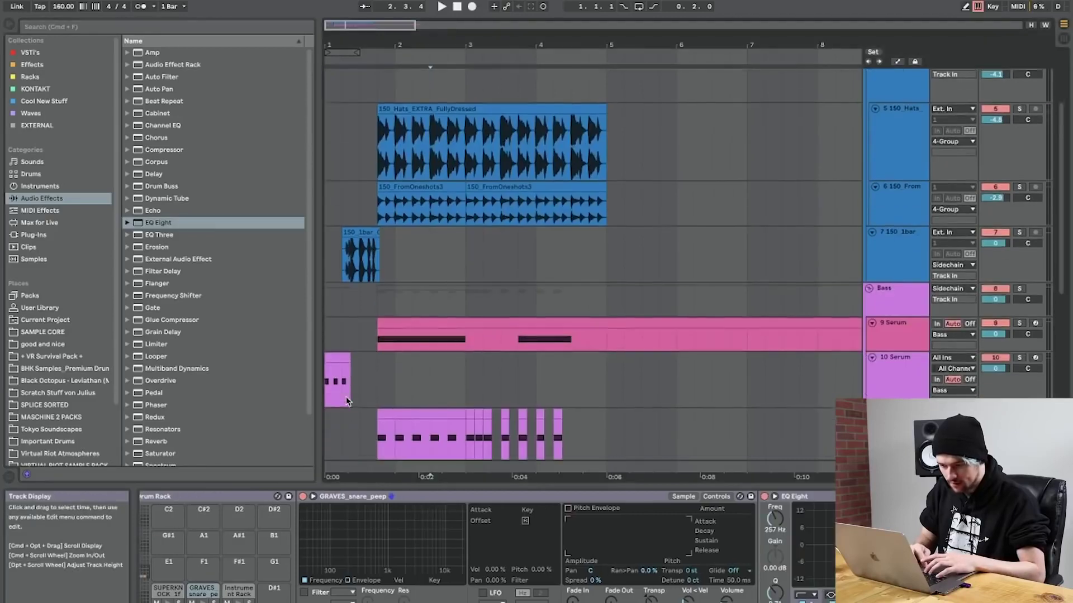
click(337, 354)
key(space)
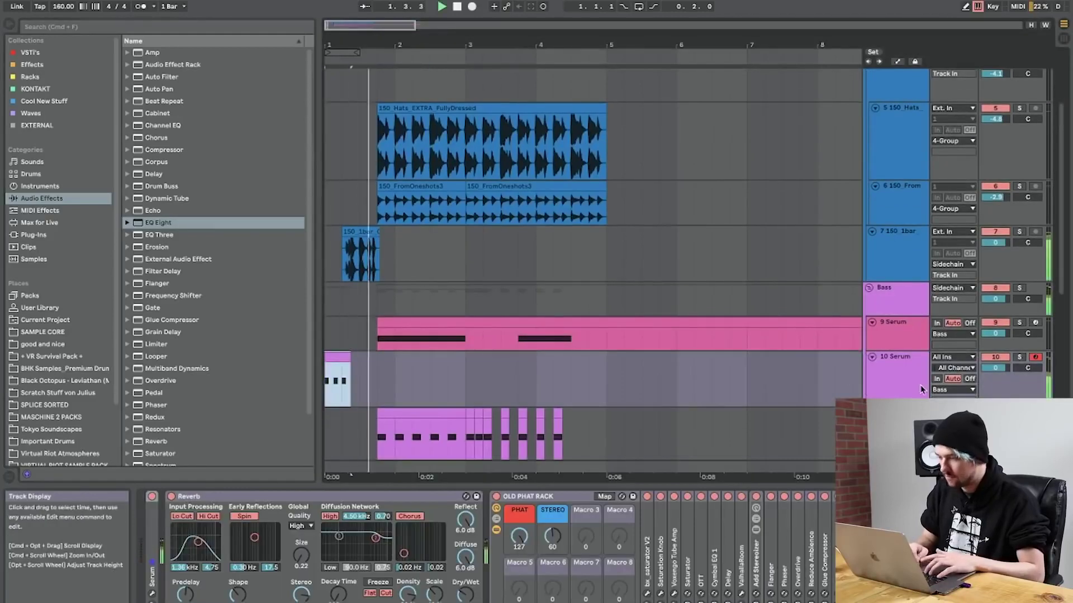
click(897, 366)
scroll(391, 540, right, 5)
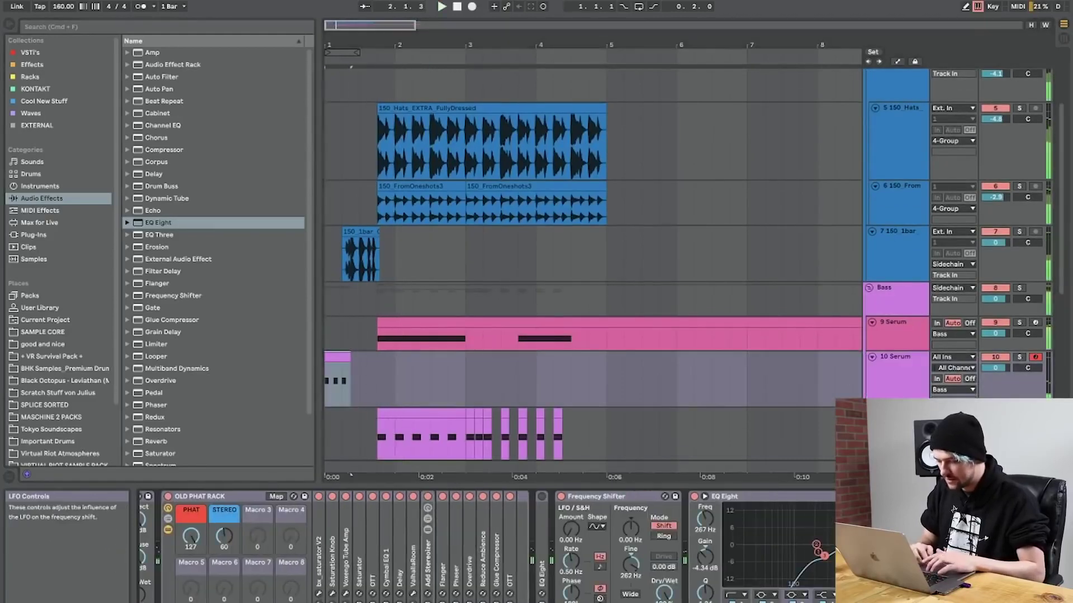
click(738, 594)
click(737, 508)
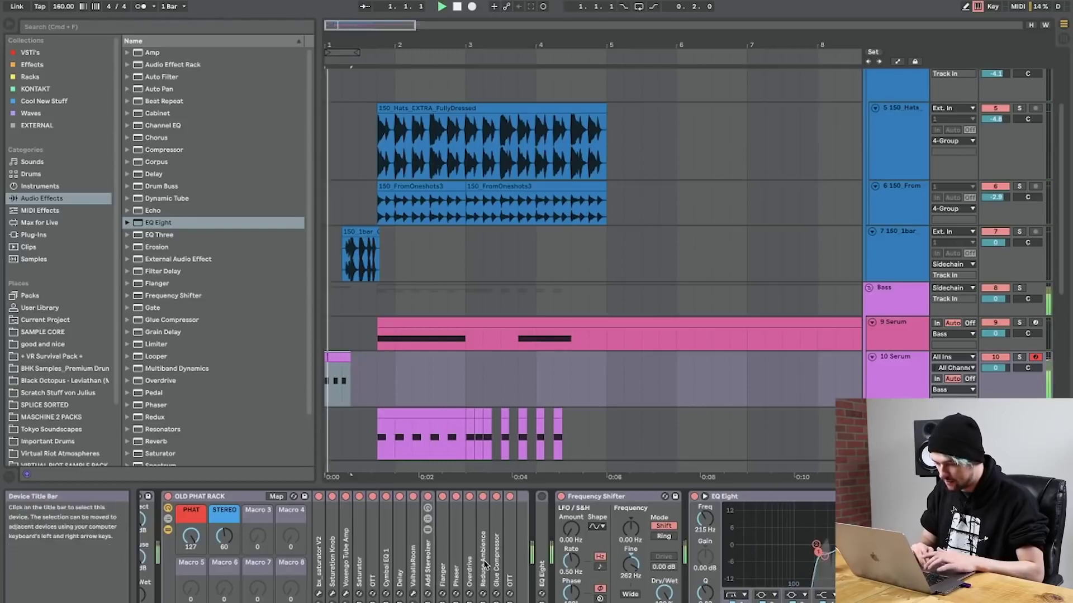
Open the Serum instrument on the 10 Serum track, switch off its sub oscillator and view its effects.
scroll(485, 565, left, 5)
scroll(160, 536, left, 3)
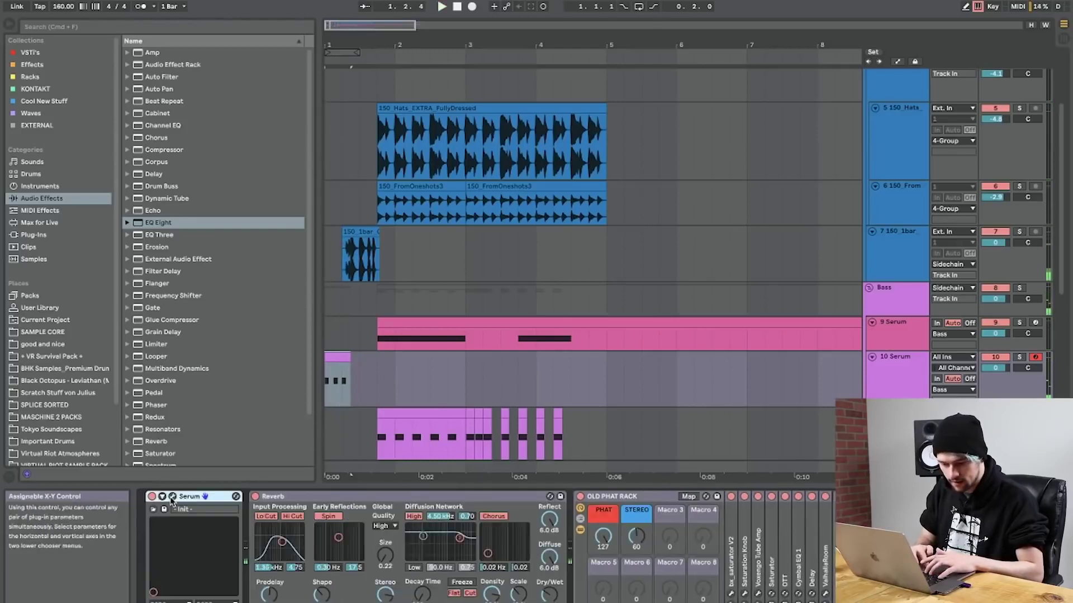
click(173, 497)
click(287, 67)
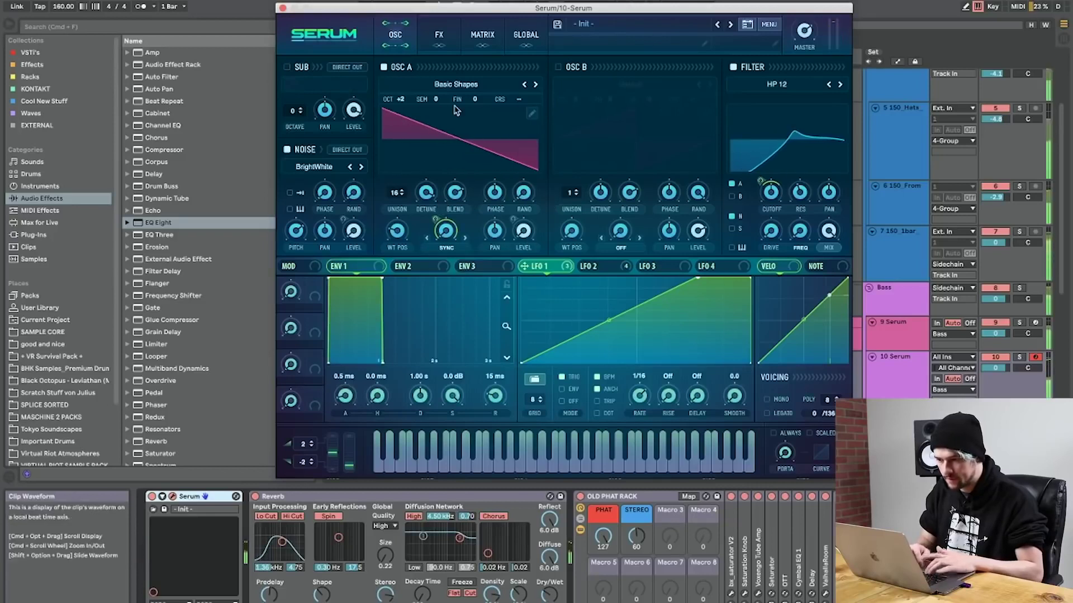
click(440, 36)
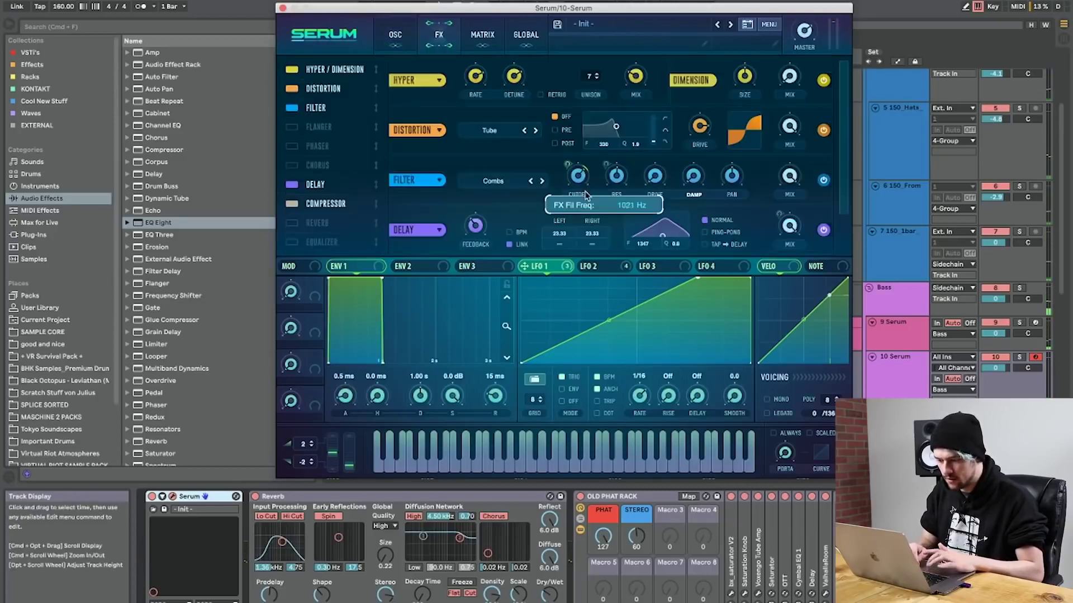
Set the 10 Serum track's Frequency Shifter fine shift to 0.50 Hz and its EQ Eight low cut to 250 Hz.
click(871, 550)
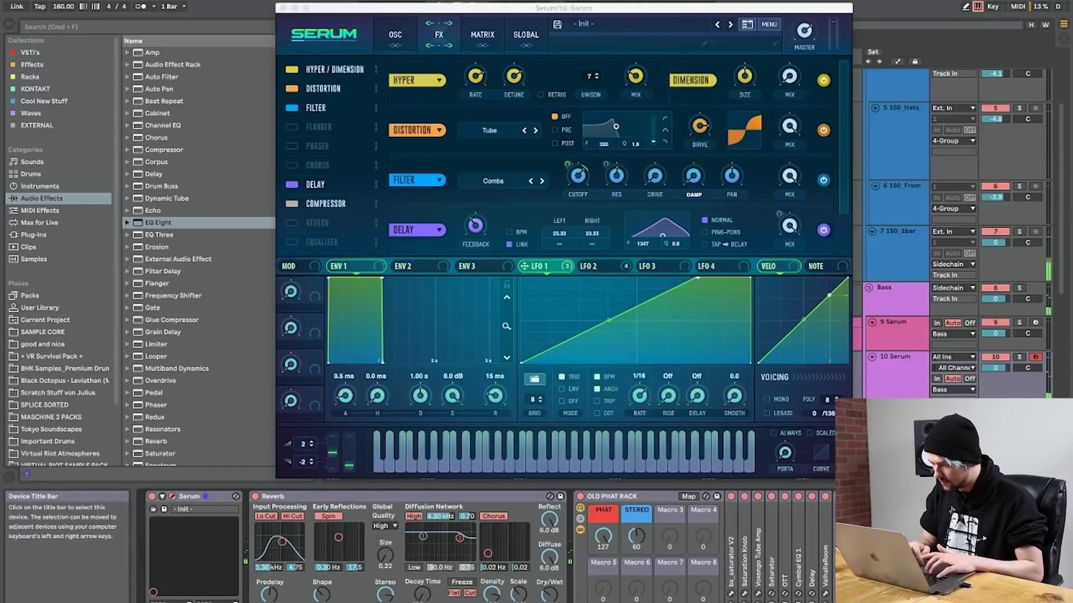
scroll(819, 553, right, 5)
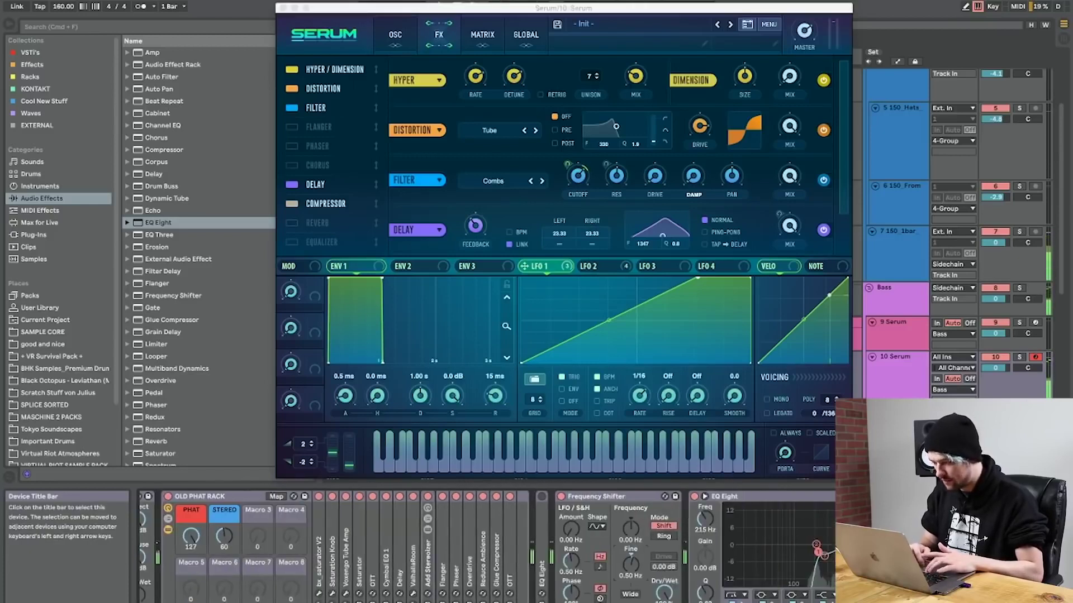
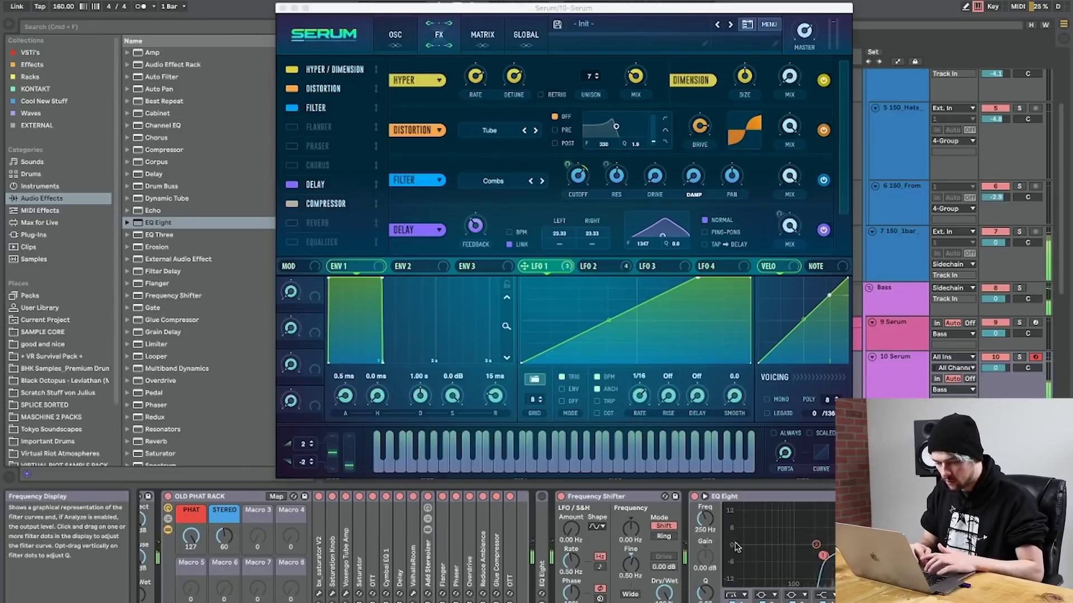
Collapse the Reverb after Serum, close the Serum window and return to the short clip on the 10 Serum track.
scroll(478, 528, left, 5)
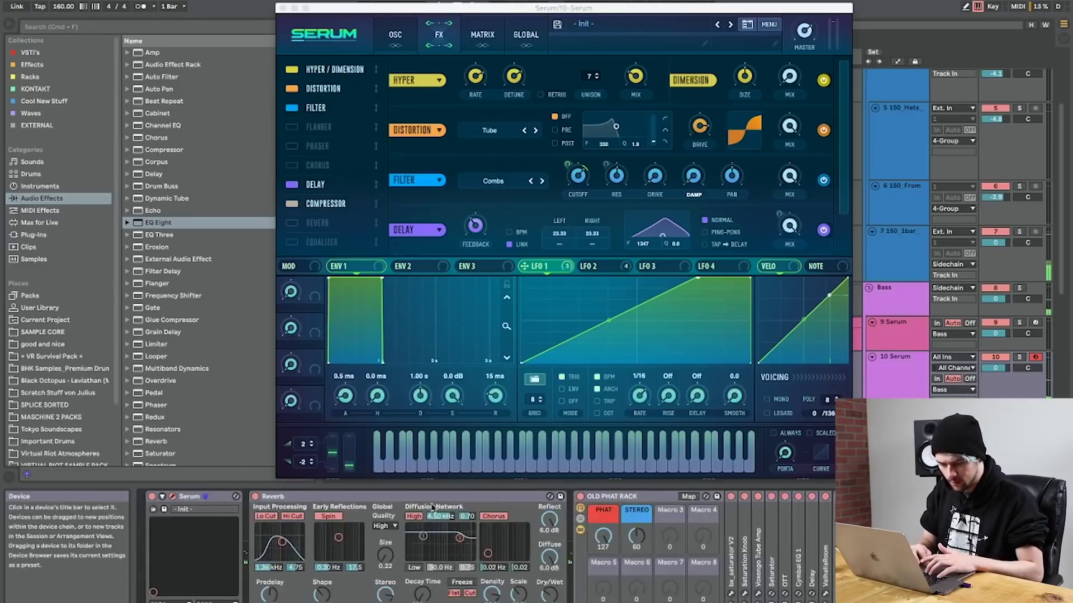
double_click(301, 498)
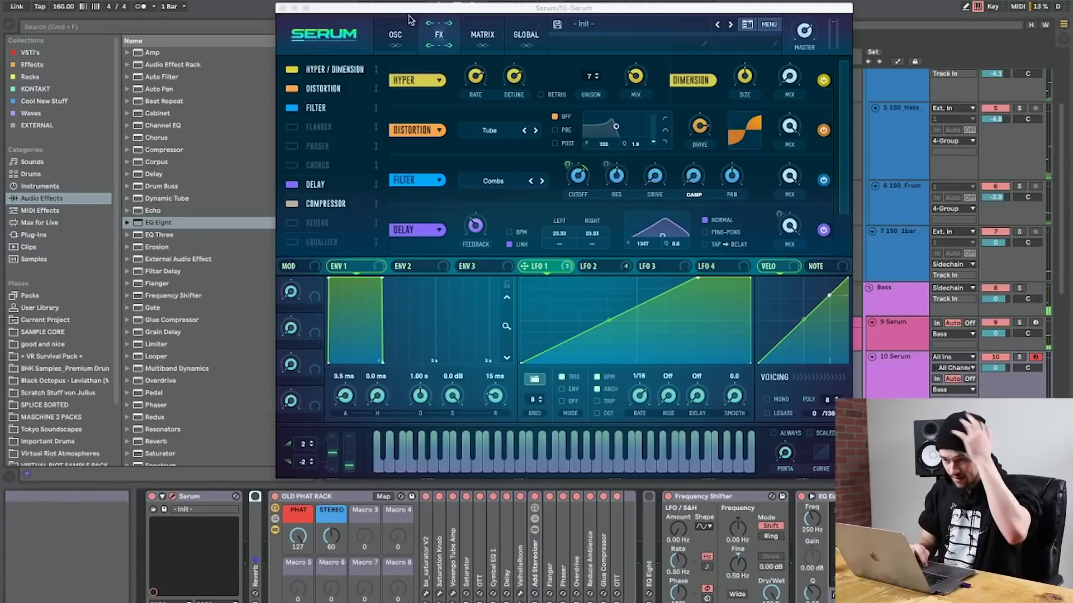
click(282, 8)
click(341, 369)
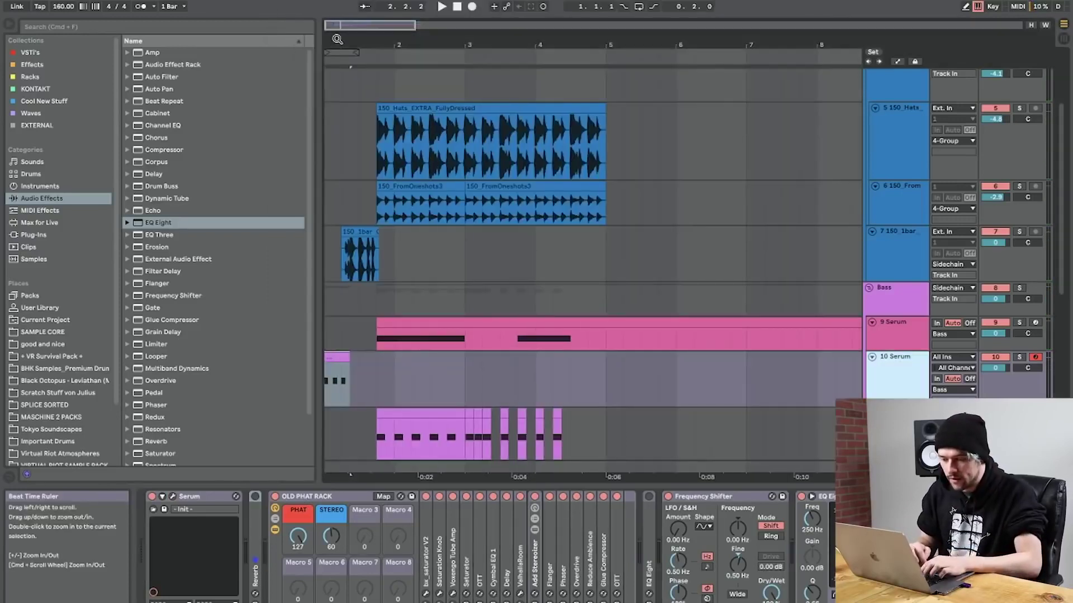
Unfold the 17 Audio track in the Samples group and make it taller.
scroll(341, 369, down, 5)
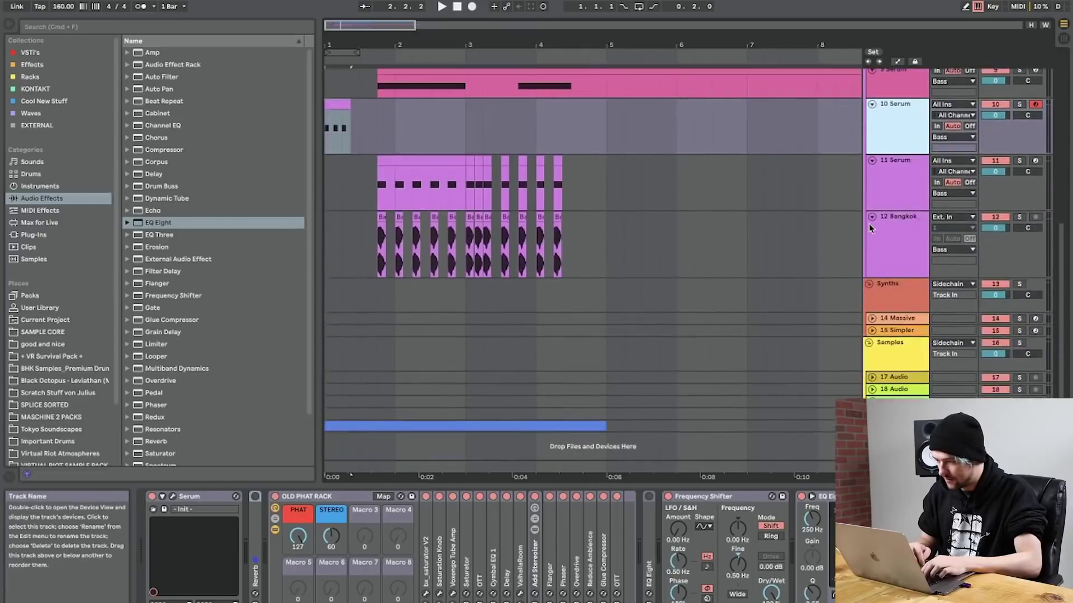
click(893, 377)
click(871, 377)
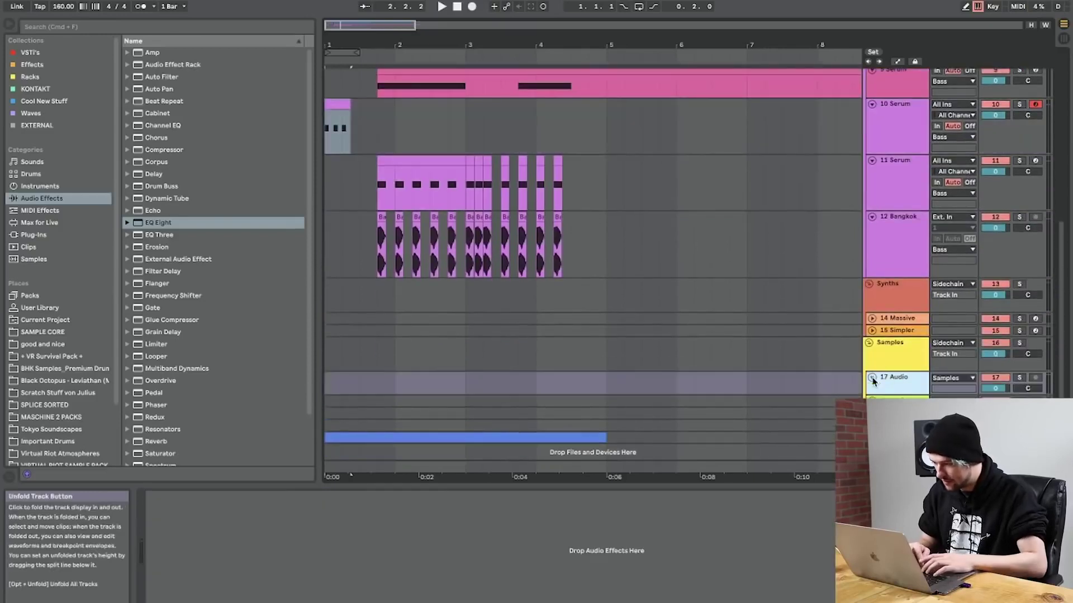
drag(899, 393, 900, 428)
Show the SAMPLE CORE folder and sort its contents by name in ascending order.
click(42, 332)
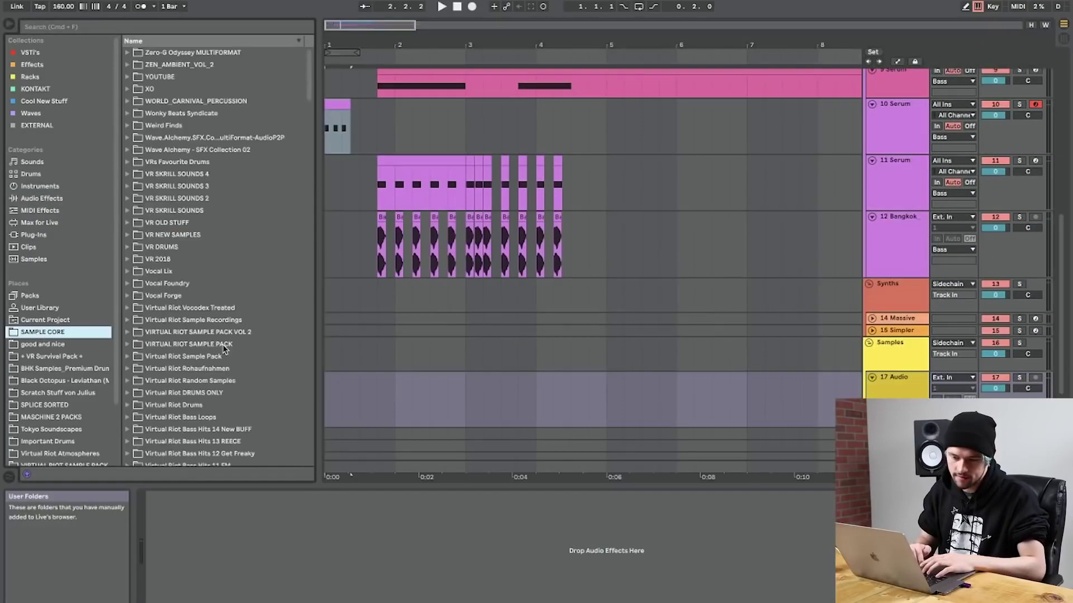
scroll(223, 349, down, 3)
scroll(223, 349, down, 15)
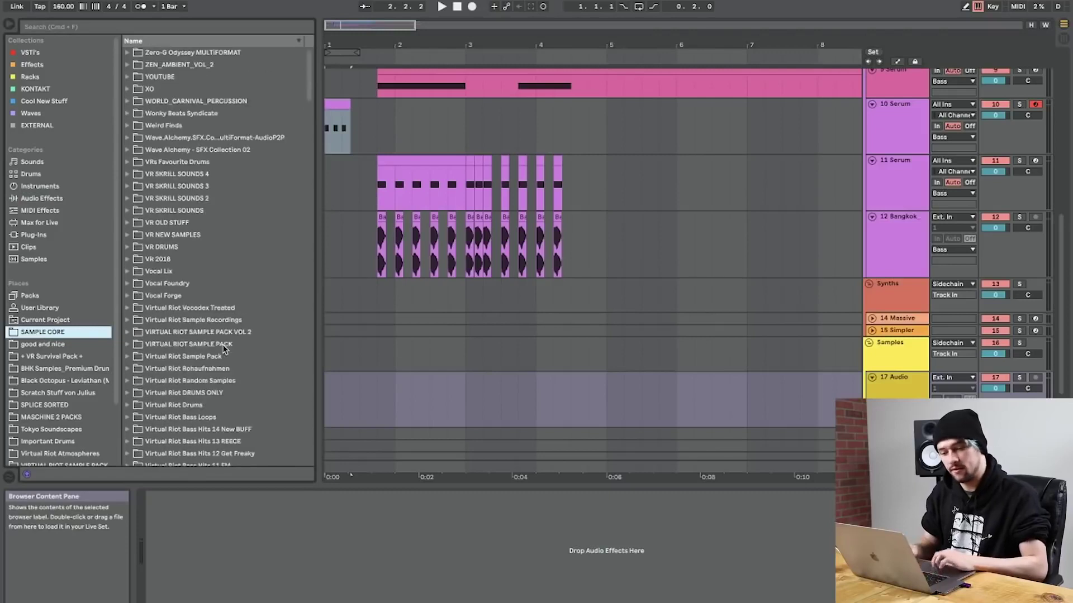
click(233, 42)
scroll(229, 189, down, 5)
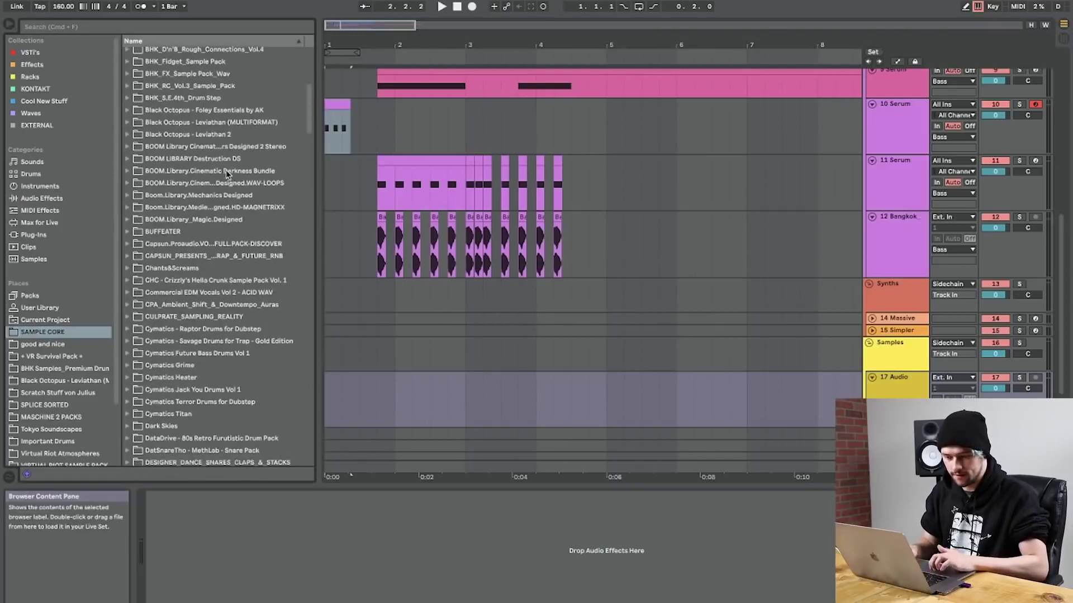
Browse the Cymatics packs in SAMPLE CORE and expand the folders leading to the one shots.
click(188, 251)
key(Down)
key(Down)
key(Up)
key(Down)
key(Down)
key(Up)
key(Up)
key(Up)
key(Up)
key(Right)
key(Down)
key(Down)
key(Right)
key(Down)
key(Down)
key(Right)
scroll(213, 330, down, 3)
Audition several Cymatics one shots, ending on Cymatics - Brass One Shot 29 - F.wav.
click(212, 329)
scroll(213, 330, down, 2)
click(226, 379)
scroll(226, 380, down, 6)
click(226, 380)
key(Up)
key(Up)
click(247, 322)
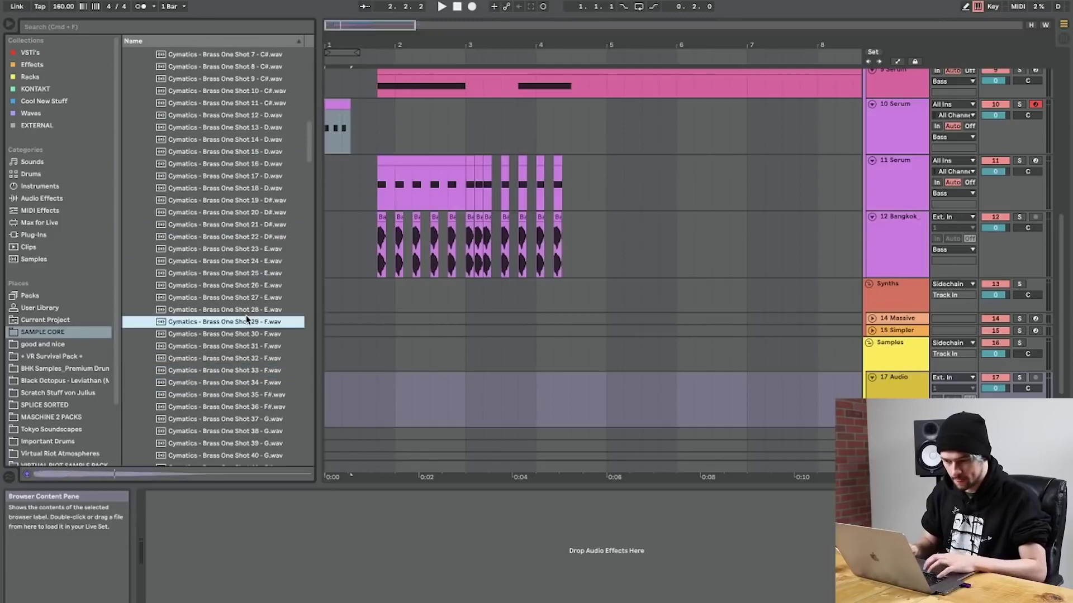
Audition the preceding brass one shots and place Cymatics - Brass One Shot 24 - E.wav on the 17 Audio track.
key(Up)
key(Up)
key(Up)
key(Up)
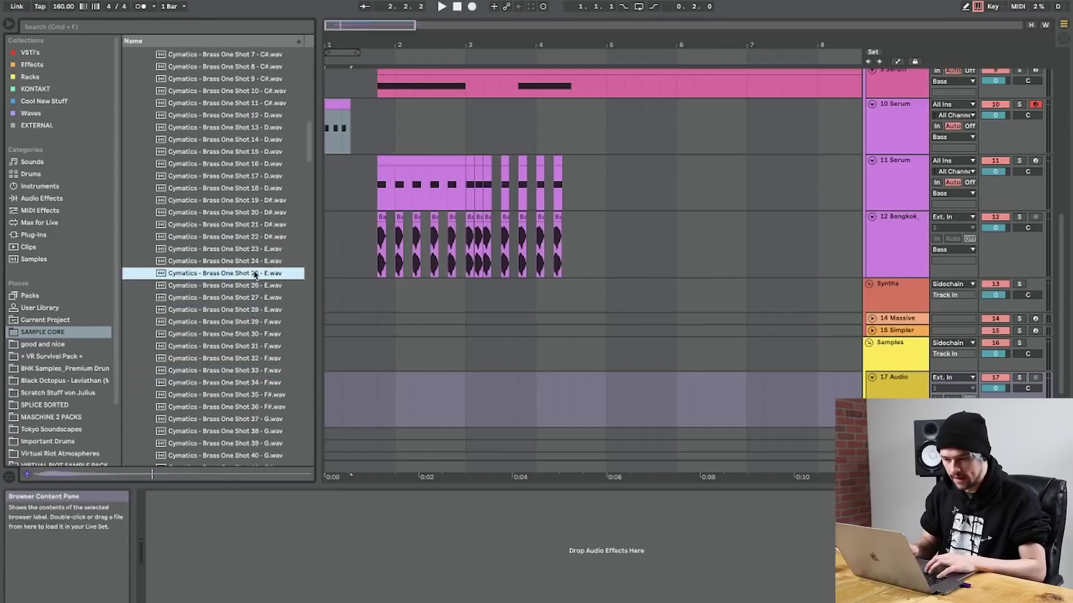
key(Up)
drag(255, 264, 445, 411)
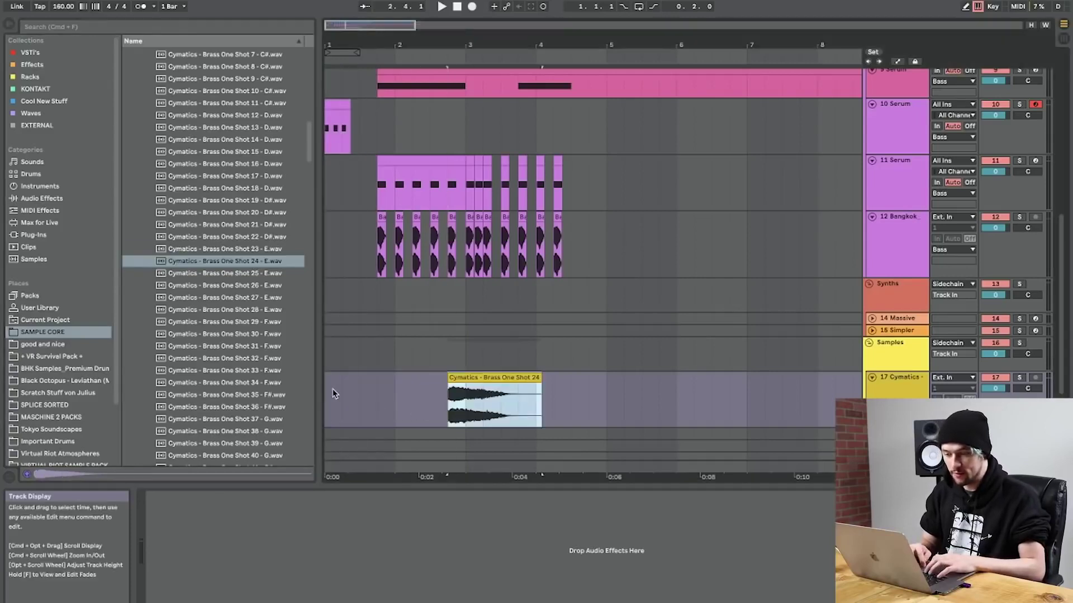
Play the arrangement from the start, then move the Brass One Shot 24 clip to bar 1 and view its sample.
key(space)
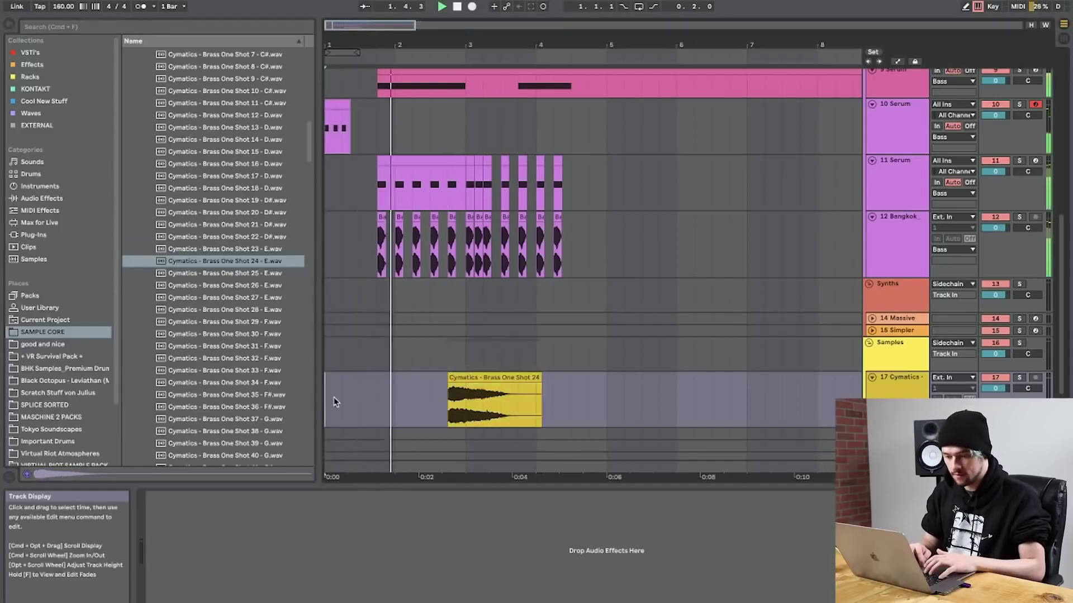
key(space)
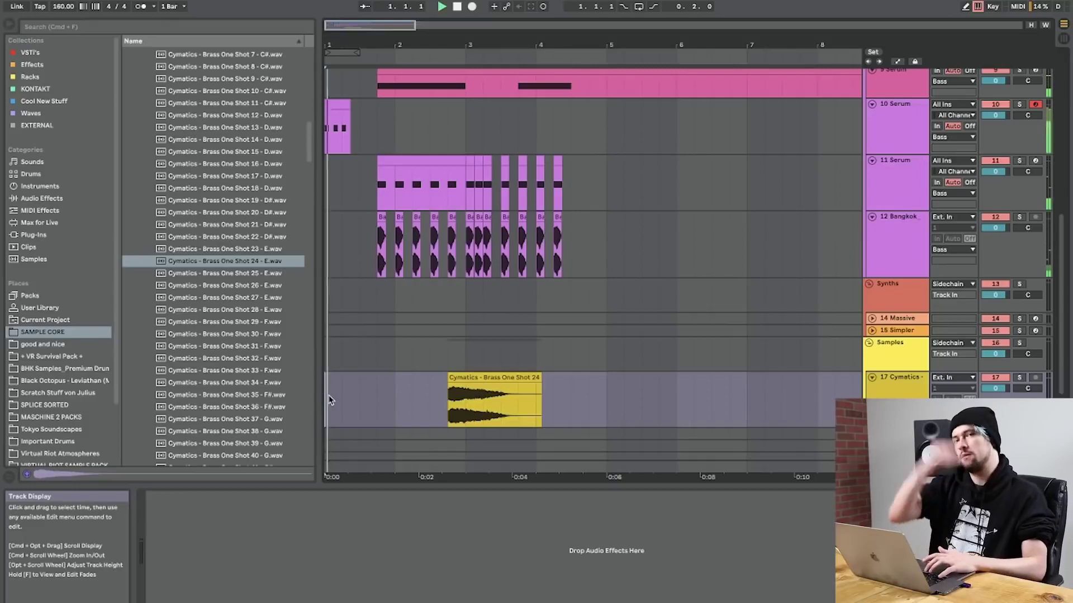
drag(484, 379, 361, 378)
double_click(361, 379)
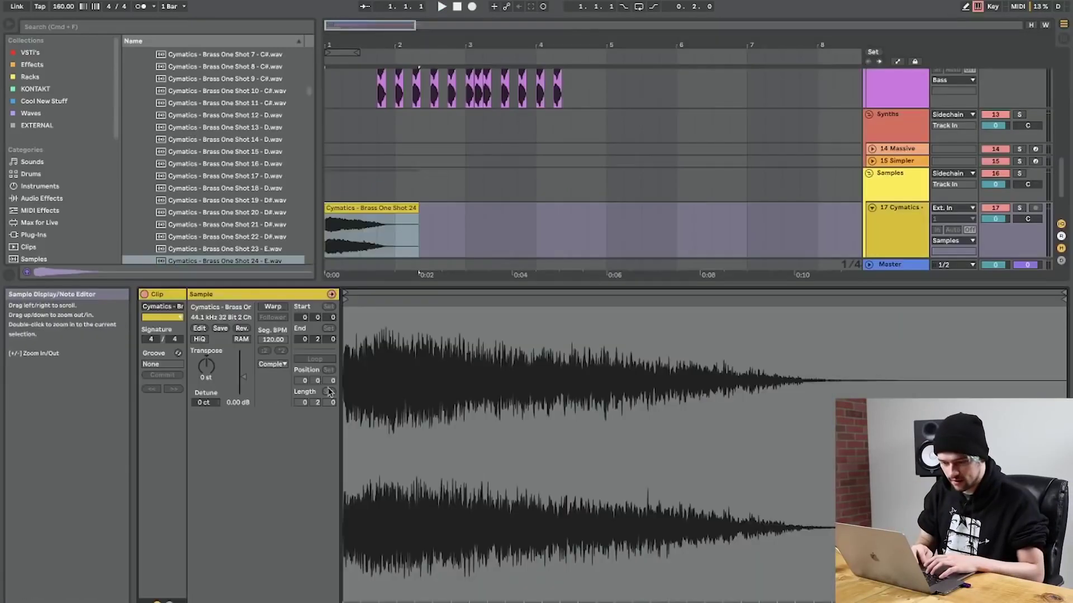
Copy the Brass One Shot 24 clip to 1.1.3 and 1.2, making three consecutive hits from bar 1.
drag(441, 268, 441, 274)
drag(441, 44, 441, 78)
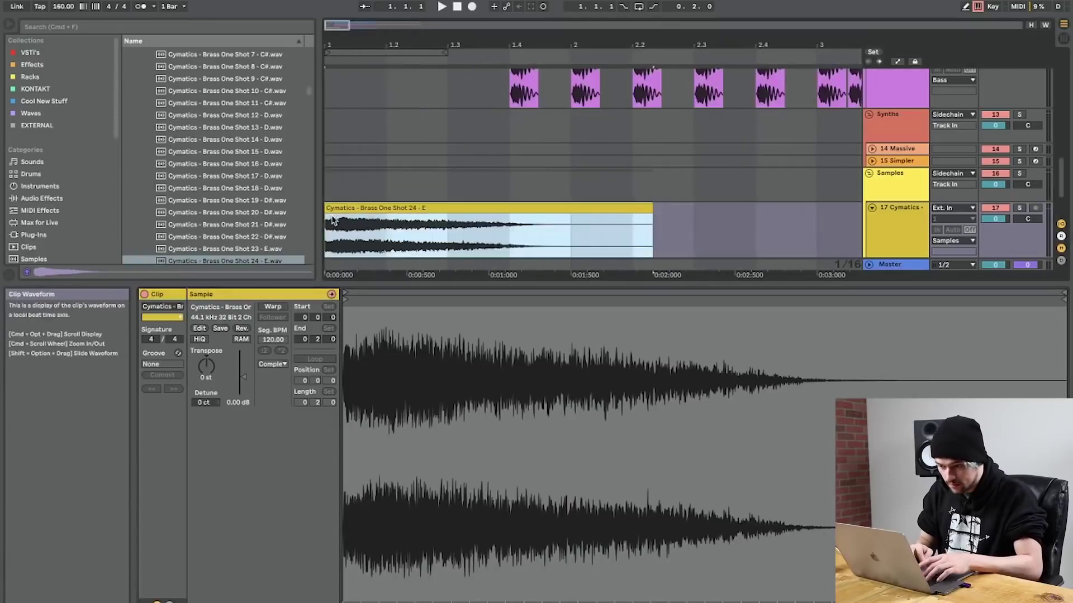
alt+drag(341, 209, 408, 212)
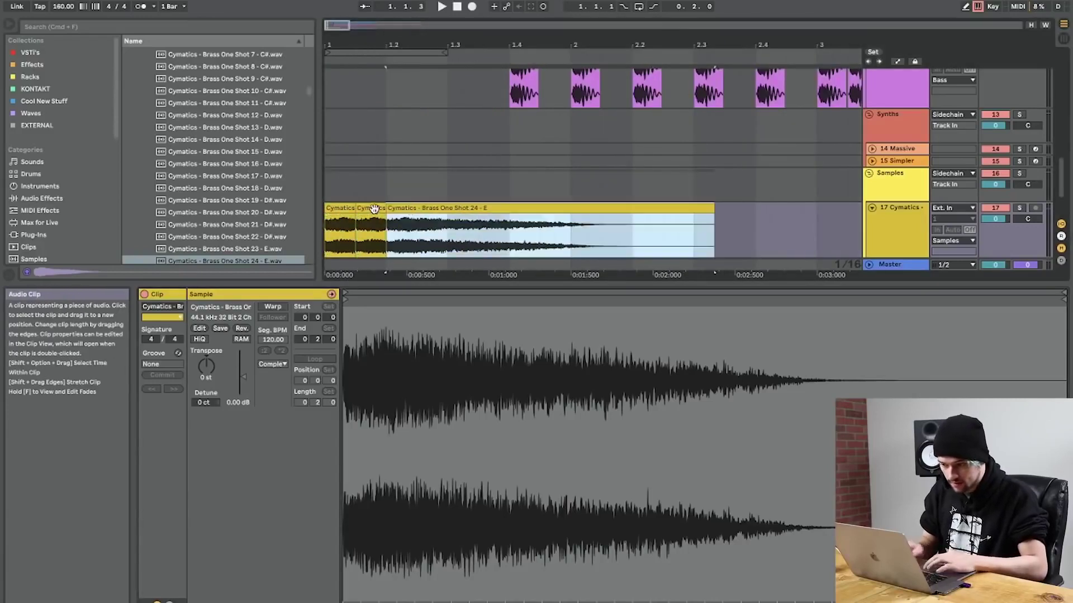
Raise the transposition of the middle Brass One Shot 24 clip and play the pattern.
click(375, 209)
drag(206, 374, 206, 369)
click(338, 207)
key(space)
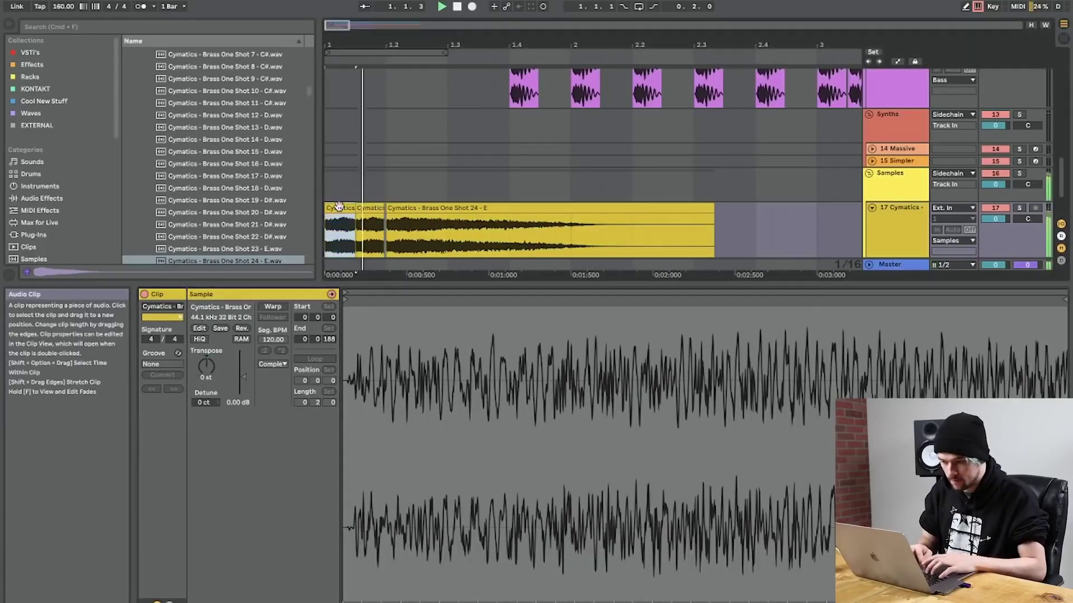
Split the third Brass One Shot 24 clip, delete its long tail and fade out the remaining part.
click(421, 237)
key(super+e)
click(426, 209)
key(BackSpace)
drag(414, 206, 432, 208)
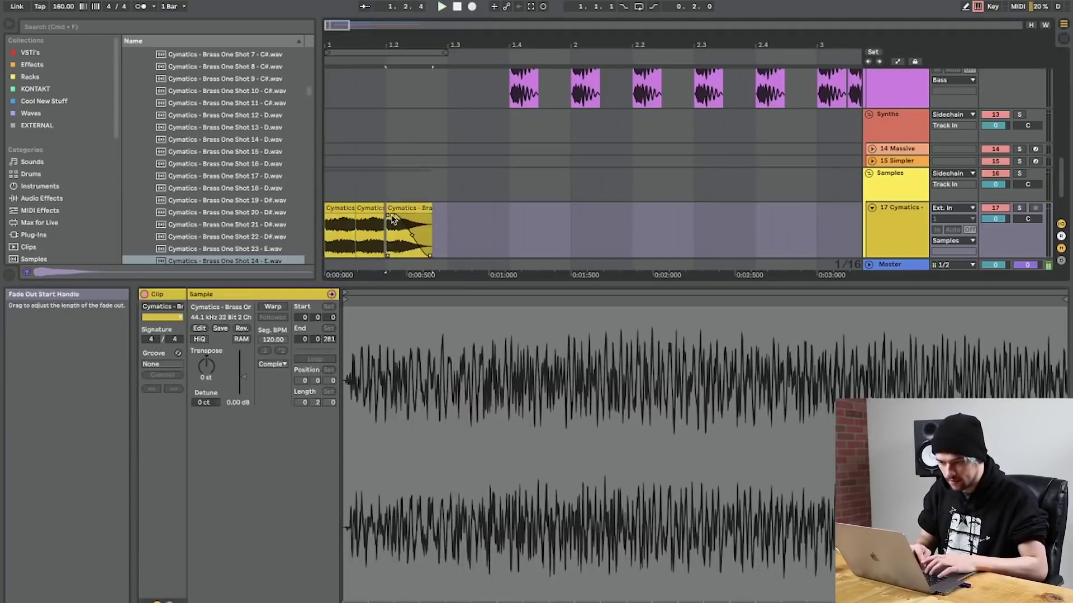
Extend the third Brass One Shot 24 clip to beat 1.3 and play the three hits.
click(337, 211)
drag(380, 205, 447, 208)
key(space)
click(346, 207)
key(space)
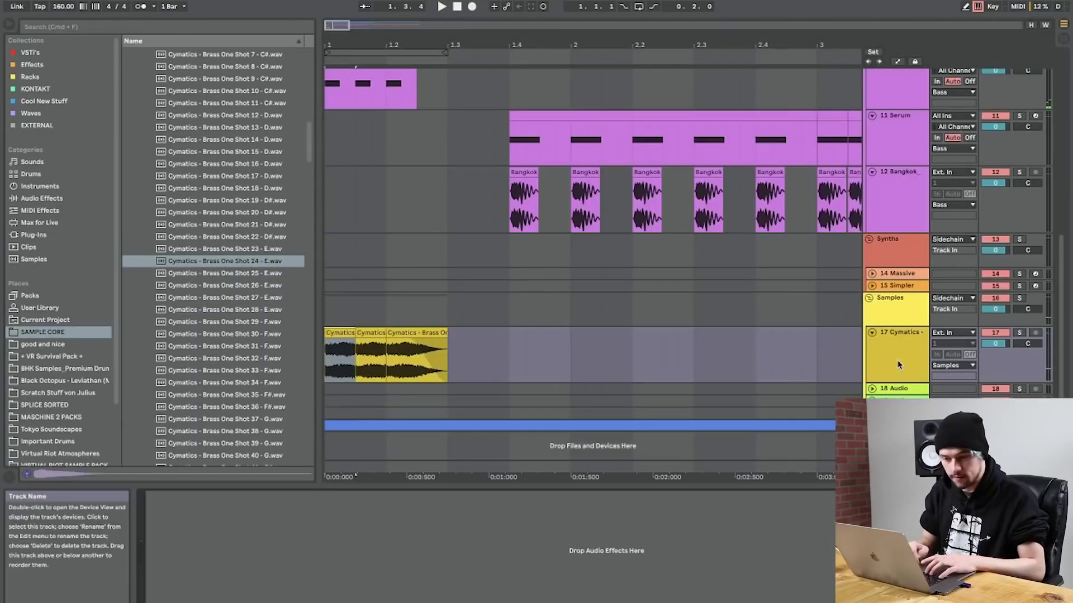
Add an EQ Eight to the 17 Cymatics track and cut 495 Hz by 6.82 dB while playing the pattern.
click(50, 198)
click(171, 222)
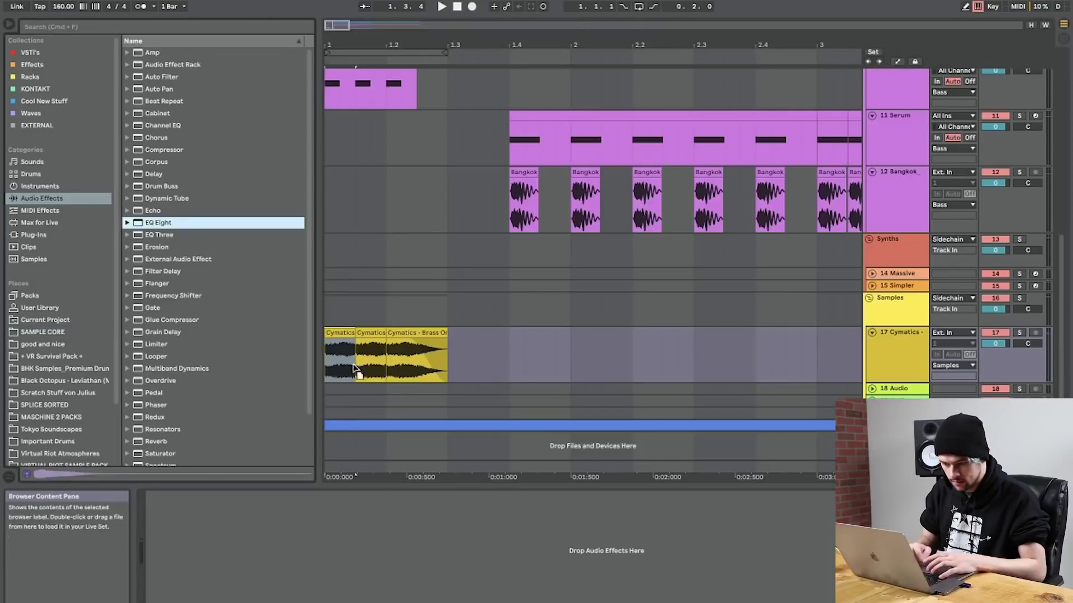
drag(353, 369, 354, 369)
click(190, 602)
key(space)
drag(274, 545, 300, 562)
key(space)
key(space)
key(space)
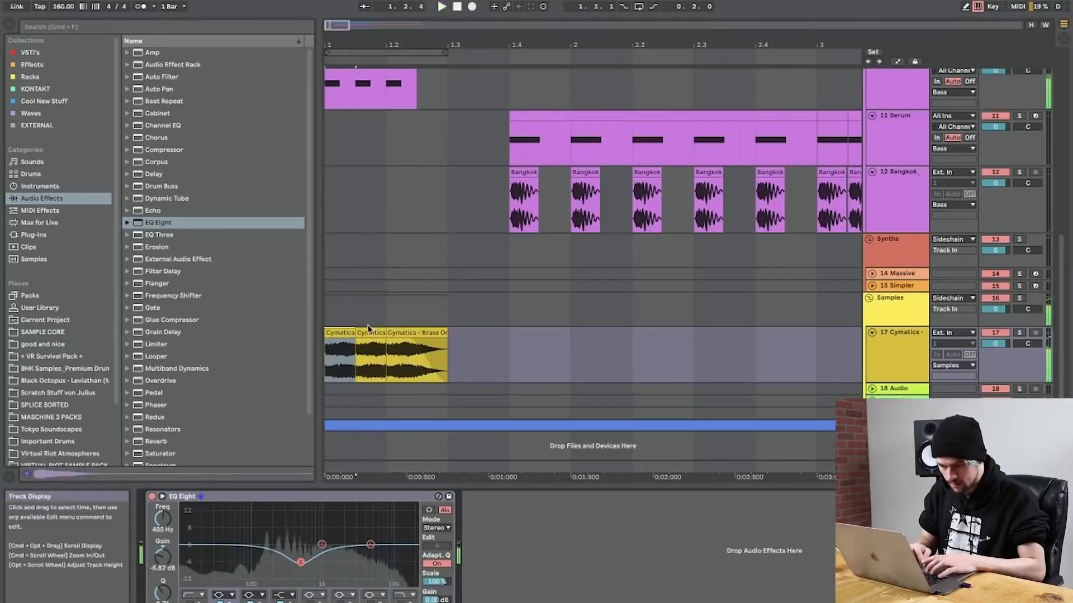
Add fade-outs to the first two Brass One Shot 24 clips and play them.
click(347, 332)
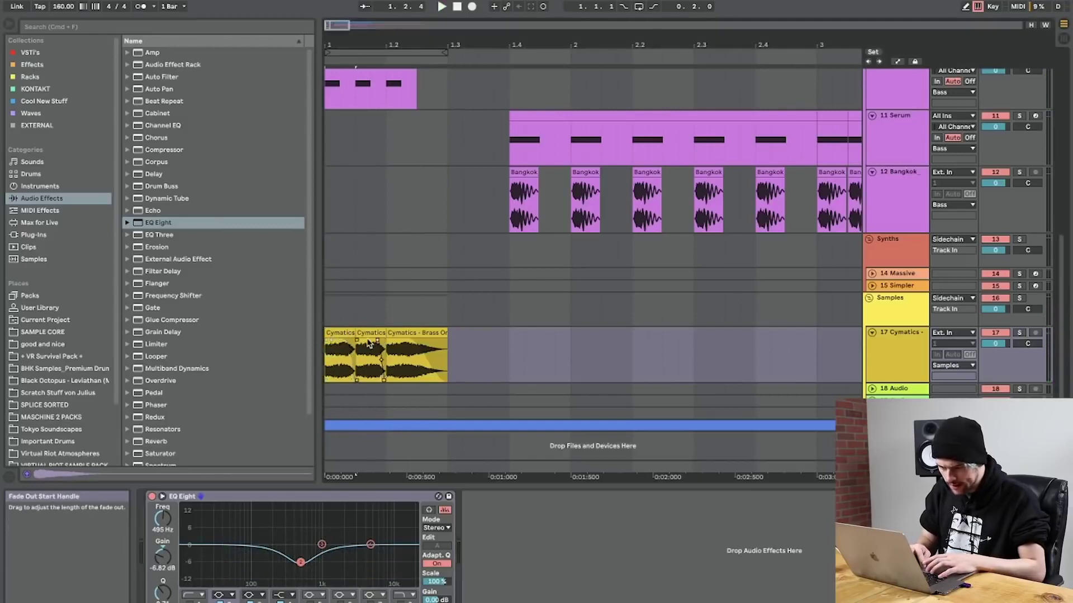
click(337, 346)
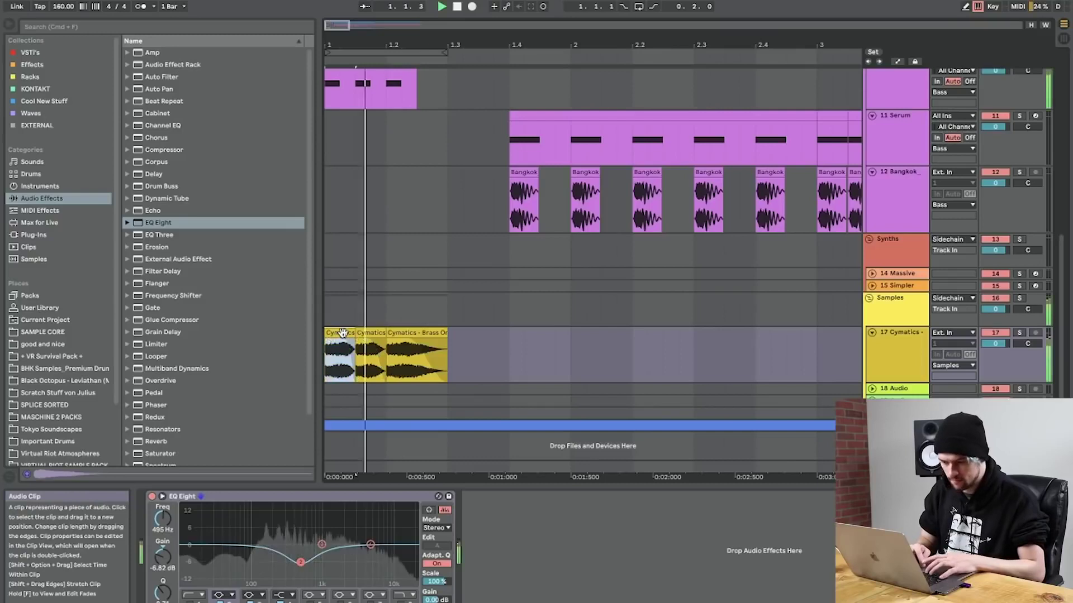
key(space)
drag(333, 341, 348, 340)
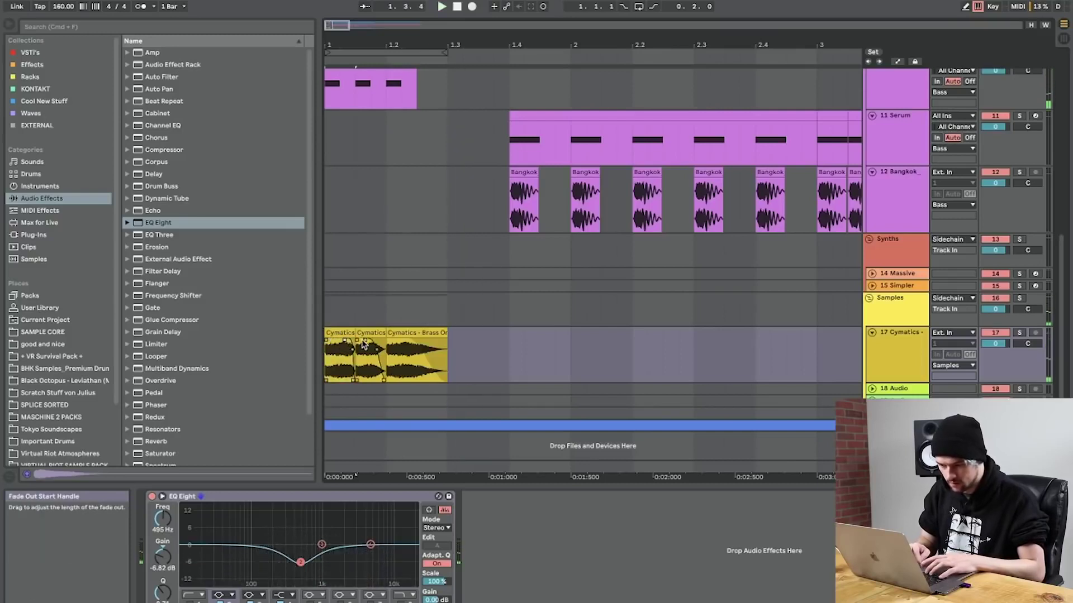
Unfold and select the 18 Audio track below the brass clips.
click(870, 364)
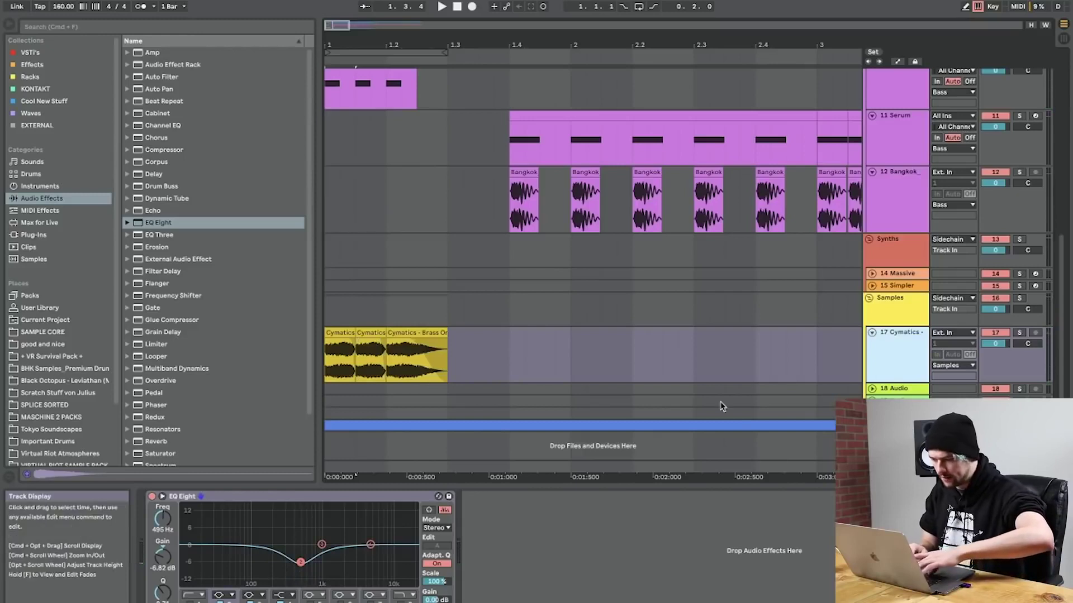
scroll(950, 341, down, 1)
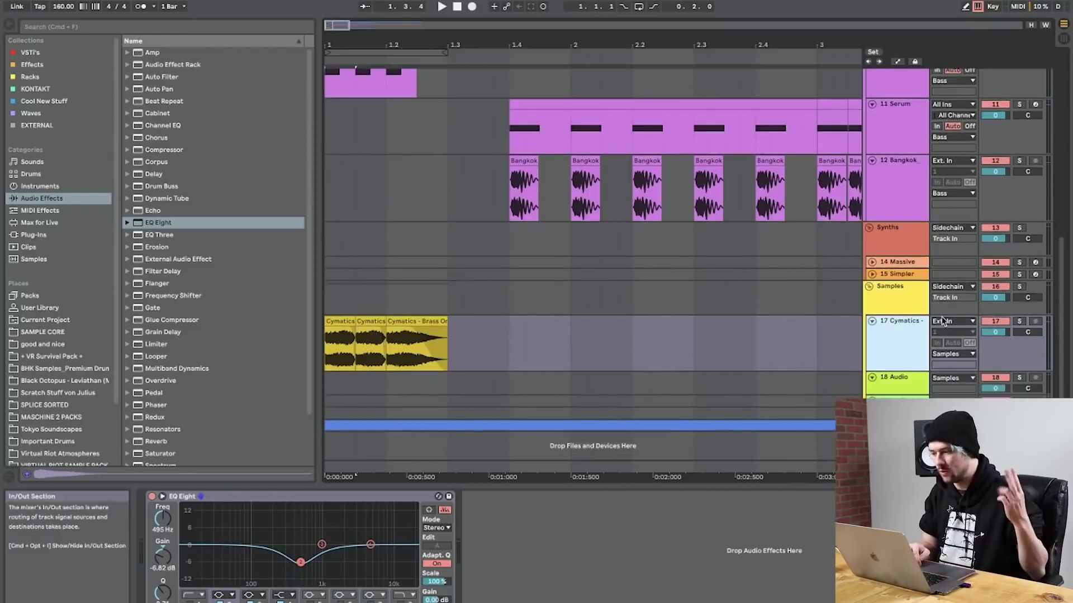
click(903, 391)
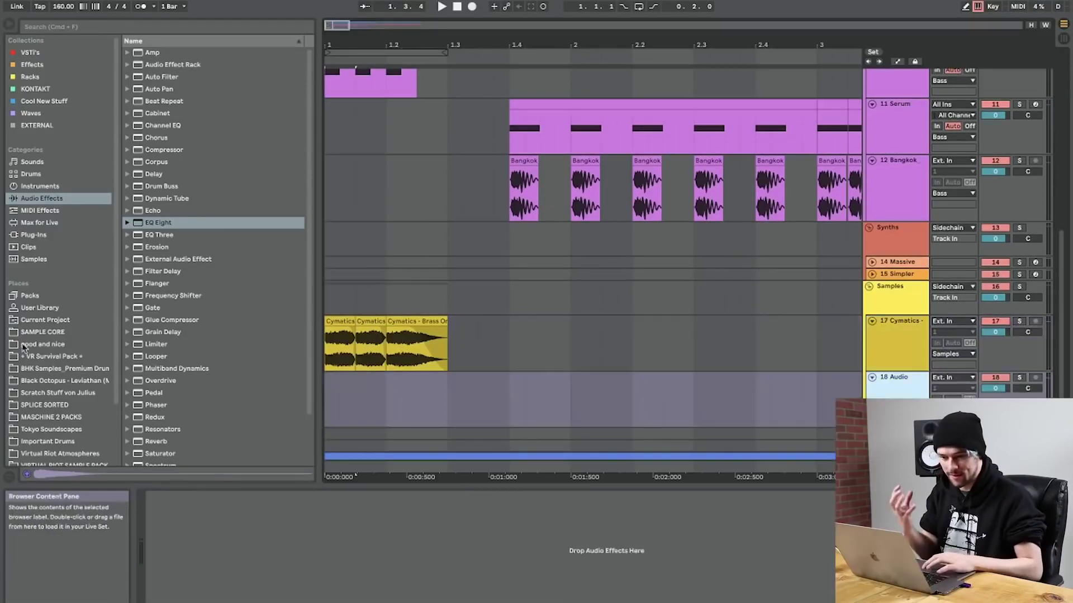
Audition more brass samples in SAMPLE CORE and place Cymatics - Brass One Shot 27 - E.wav at bar 1 of the 18 Audio track.
click(48, 334)
click(227, 261)
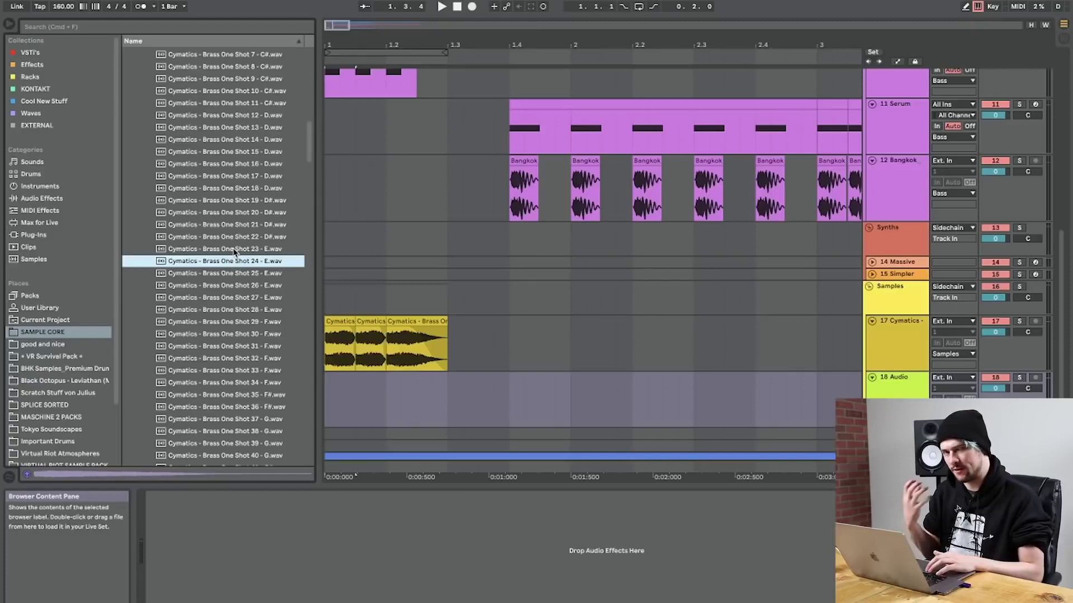
click(247, 272)
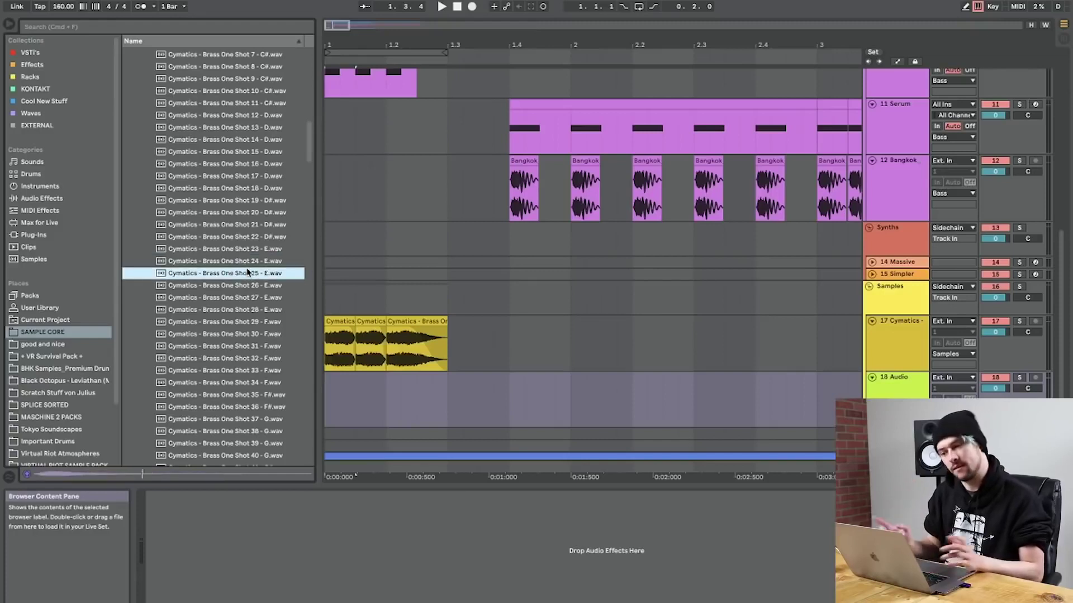
key(Down)
key(Down)
key(Down)
key(Up)
drag(259, 299, 327, 380)
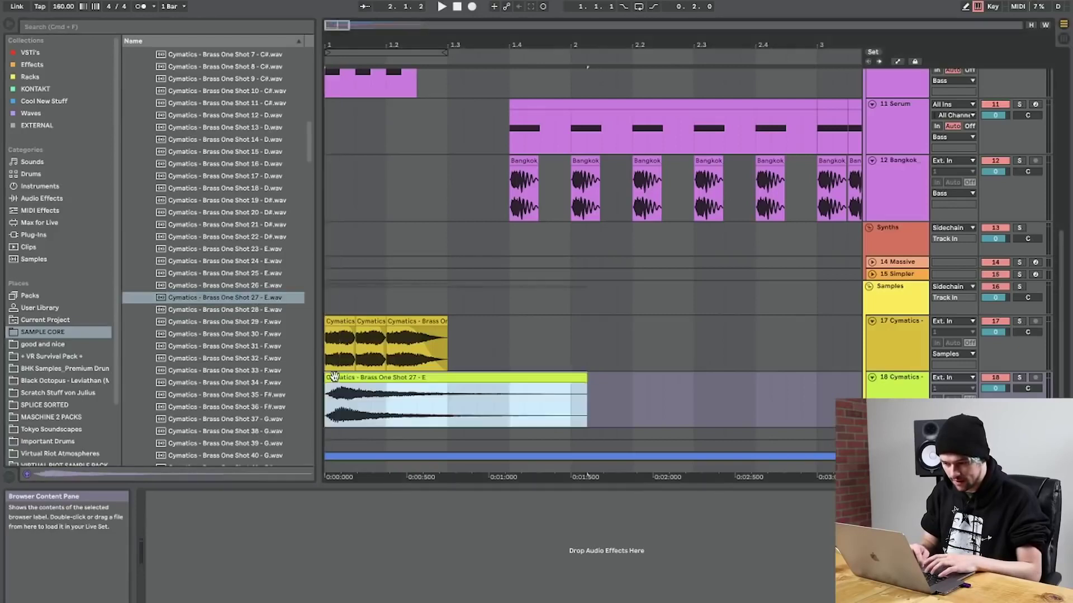
Solo the 18 Cymatics track, trim the slow start off the Brass One Shot 27 clip, align it to bar 1 and play it.
click(1019, 378)
key(space)
key(space)
click(331, 379)
drag(347, 378, 339, 379)
key(space)
drag(331, 45, 342, 379)
key(space)
Split the Brass One Shot 27 clip at 1.1.3 and duplicate its first piece twice.
click(442, 395)
key(super+e)
click(427, 377)
key(super+d)
key(super+d)
Transpose the middle Brass One Shot 27 clip to 1 st and play the pattern.
double_click(531, 378)
drag(207, 367, 206, 363)
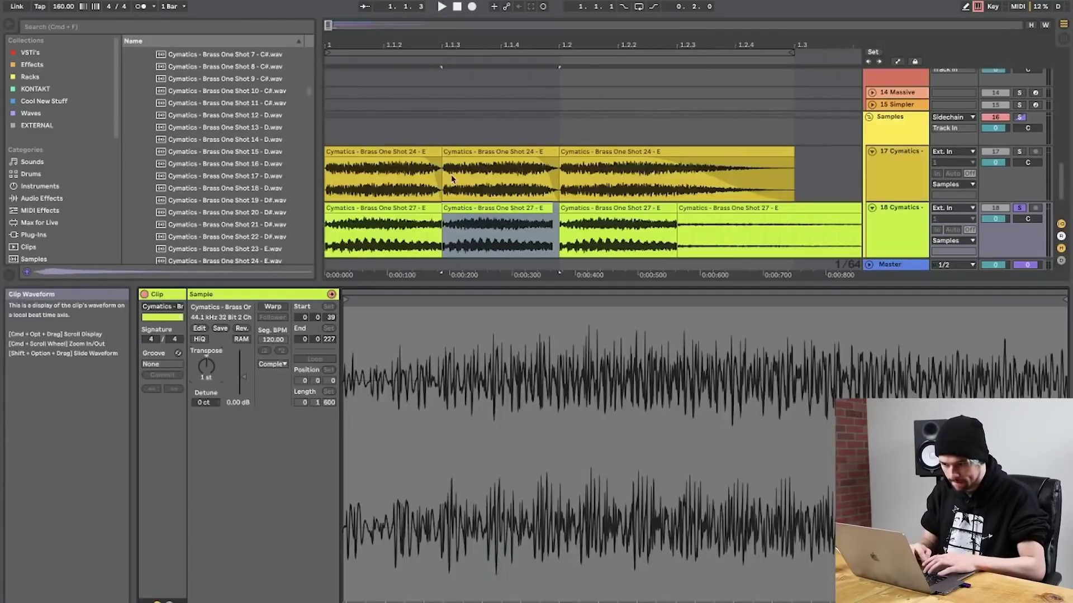
click(419, 209)
key(space)
key(space)
Delete the leftover tail on the 18 Cymatics track, extend the third clip to beat 1.3 with a long fade-out and play it.
click(693, 209)
key(Delete)
drag(675, 208, 576, 222)
key(space)
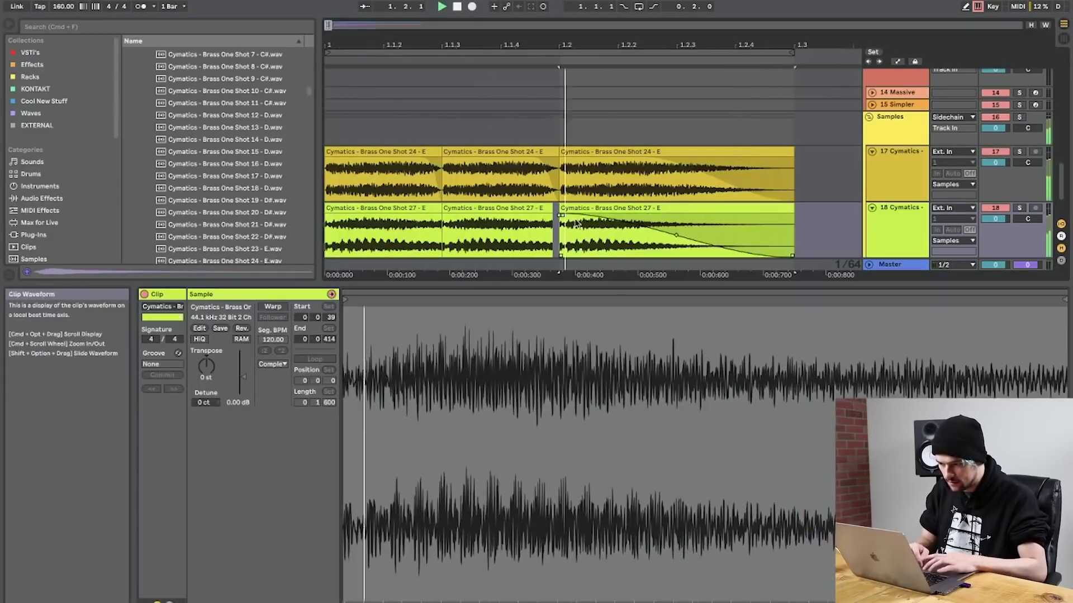
Add short fade-outs to the first two Brass One Shot 27 clips and extend the second one to beat 1.2.
click(430, 222)
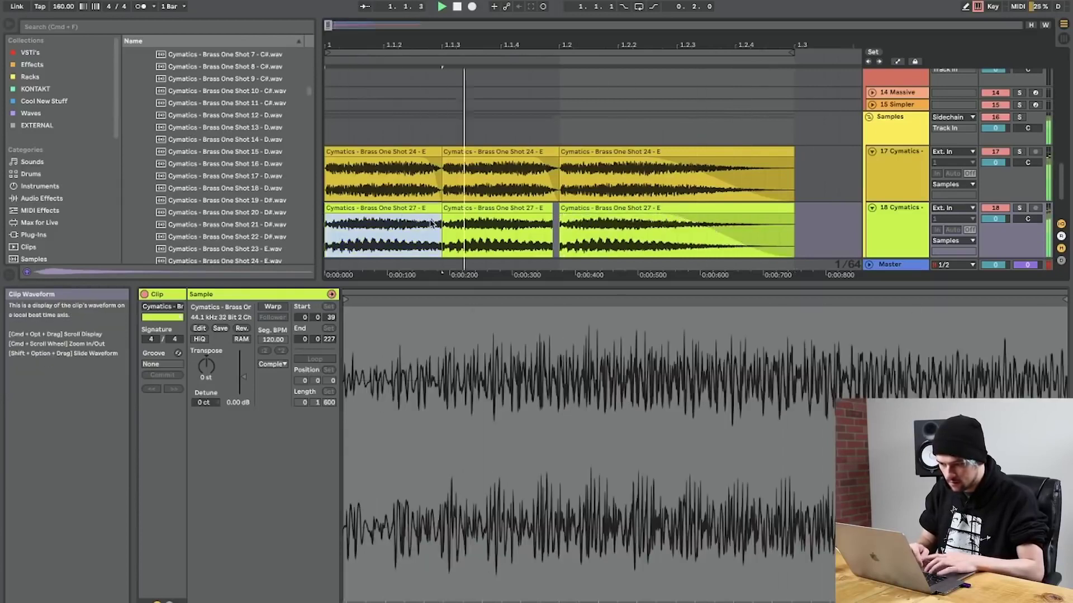
drag(439, 215, 429, 215)
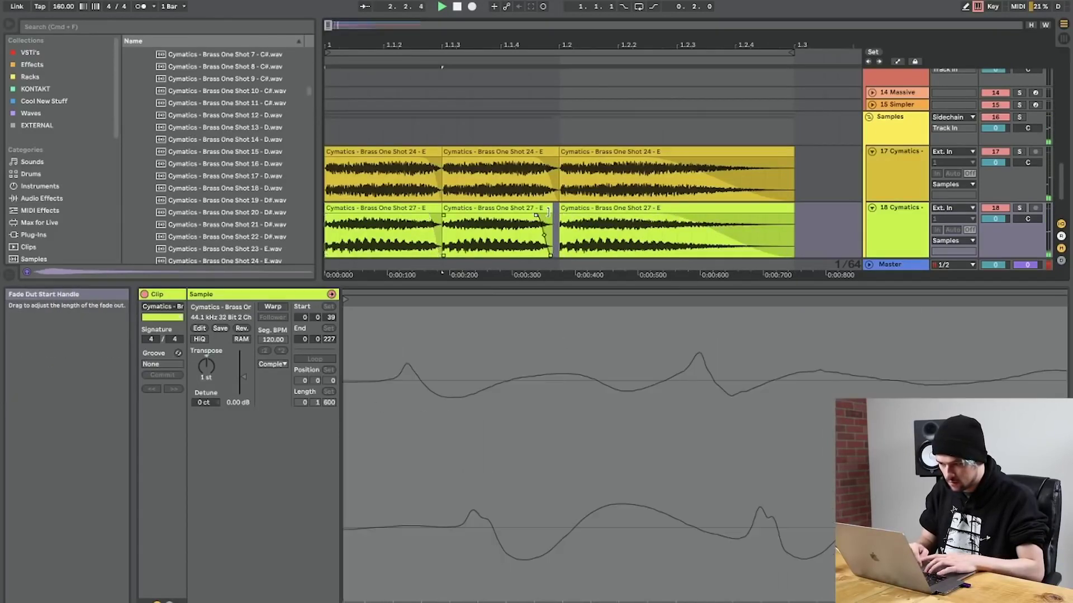
click(535, 220)
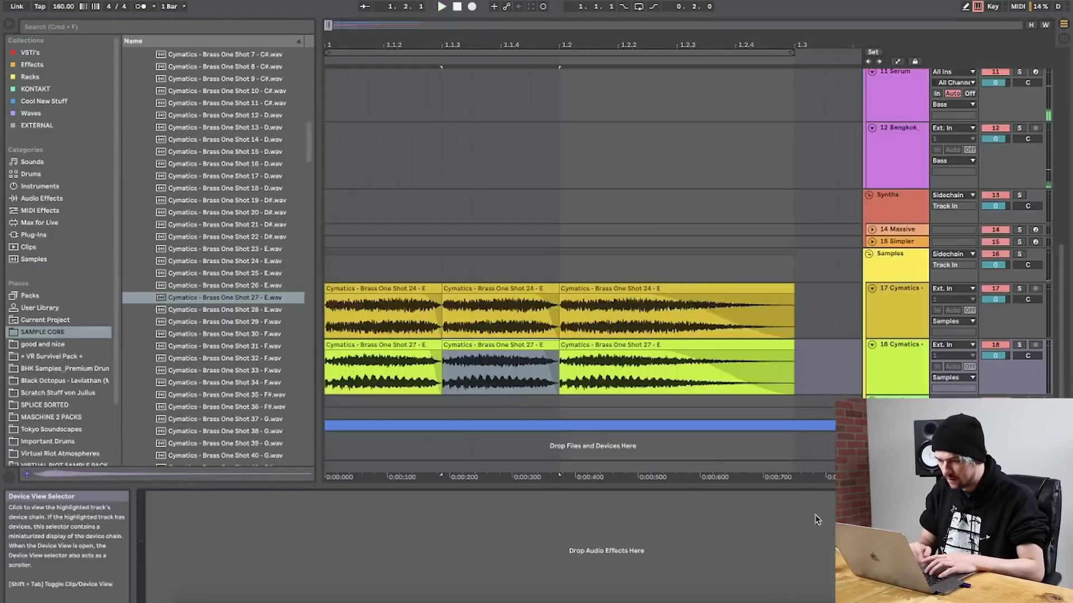
Select the clip on the 9 Serum track and open that track's Serum instrument.
scroll(651, 259, up, 8)
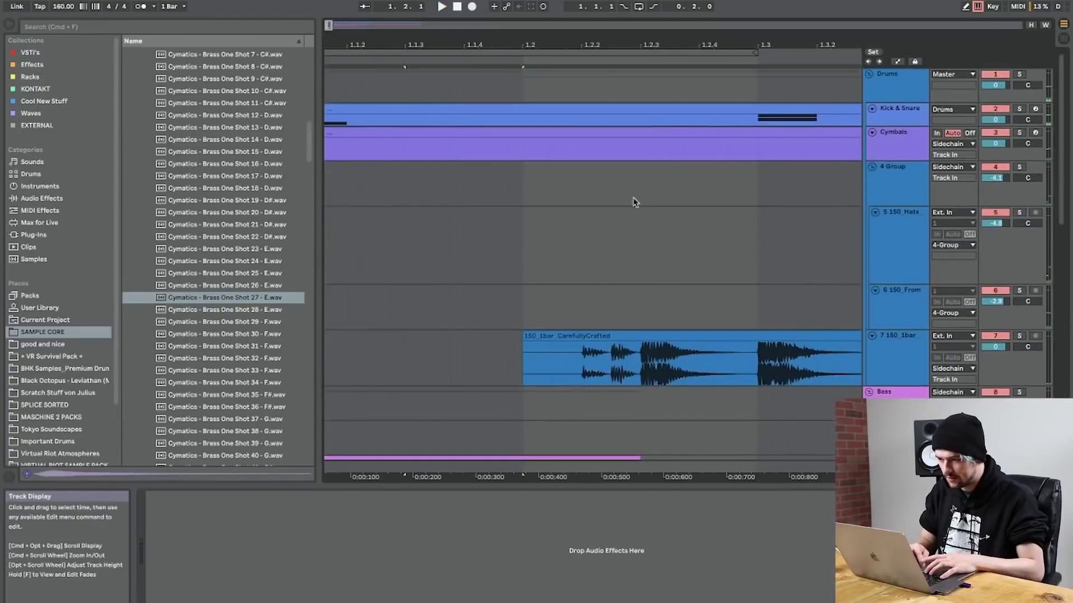
drag(597, 49, 564, 17)
scroll(558, 307, down, 3)
click(655, 267)
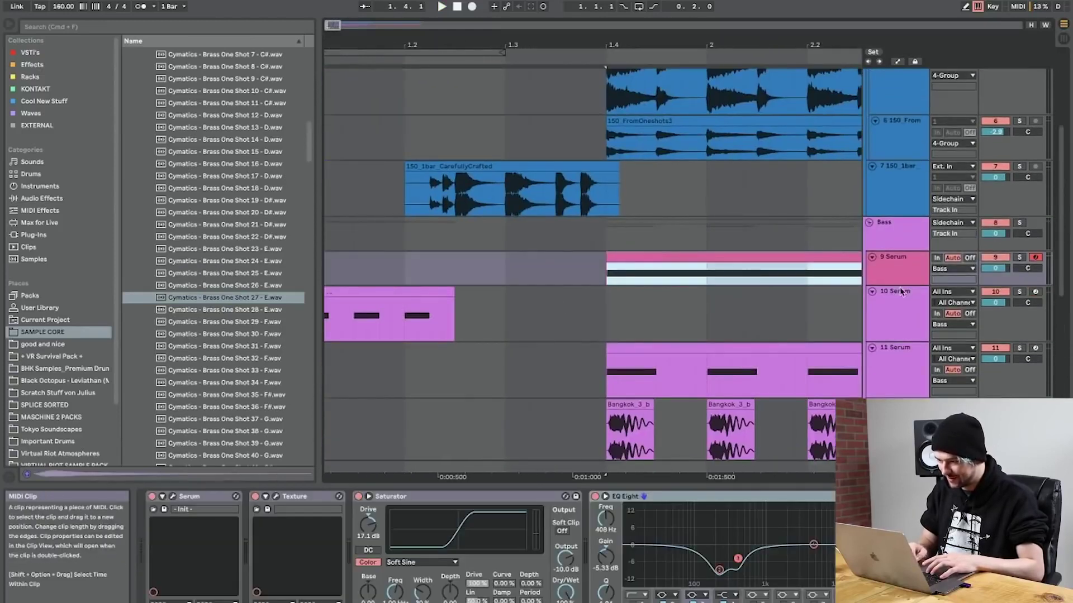
click(174, 498)
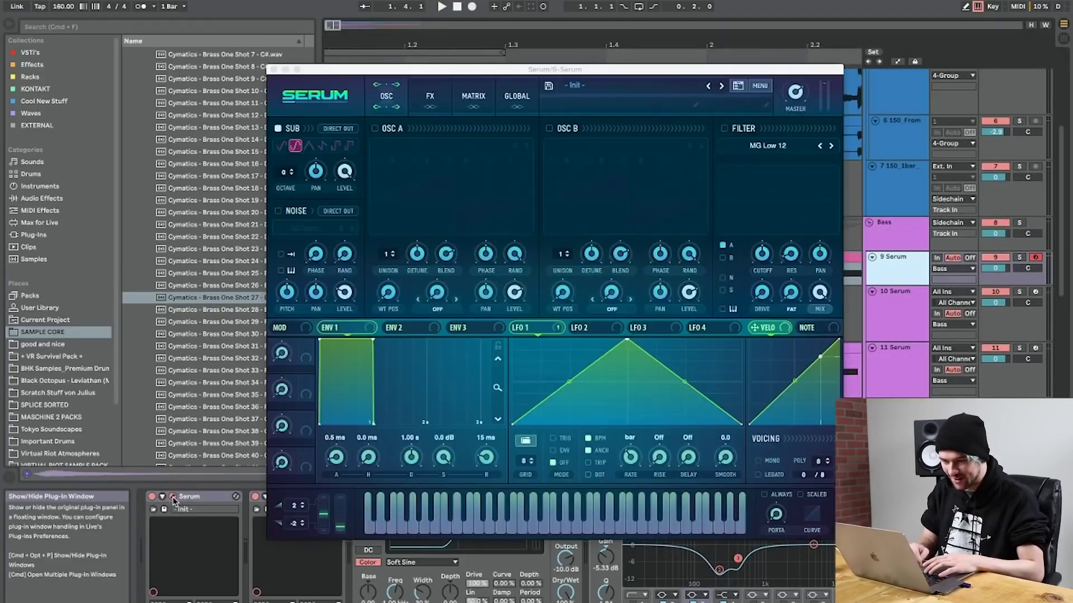
Adjust the first routing in Serum's modulation matrix during playback and close the instrument.
click(474, 96)
key(space)
mouse_move(780, 146)
mouse_down()
mouse_move(752, 147)
mouse_move(768, 145)
mouse_up()
click(274, 70)
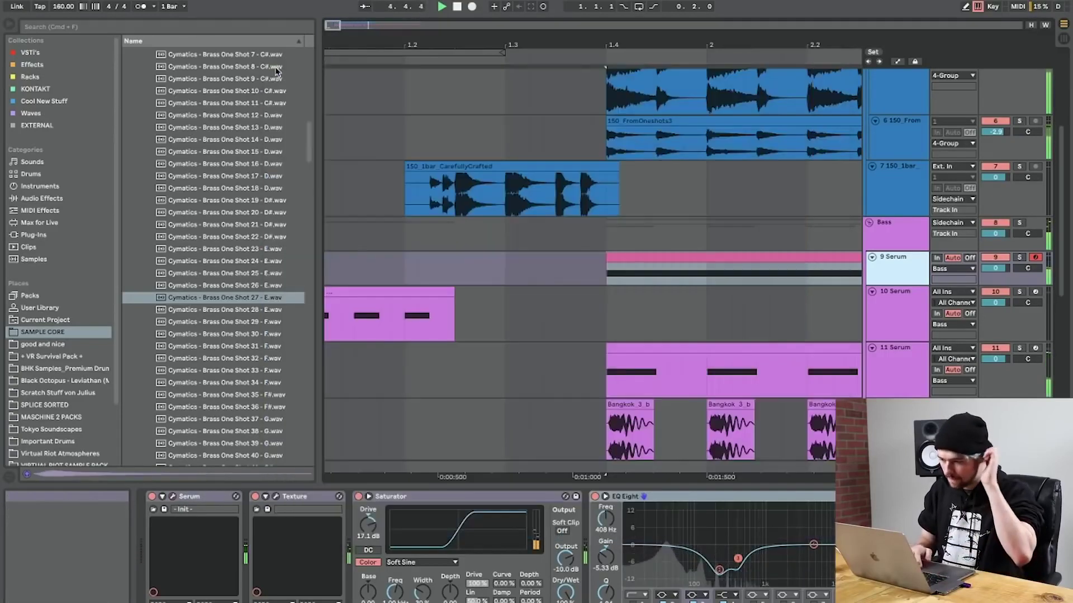
Solo the 9 Serum track and set its EQ Eight dips to 225 Hz at -4.83 dB and 408 Hz at -6.32 dB during playback.
click(711, 266)
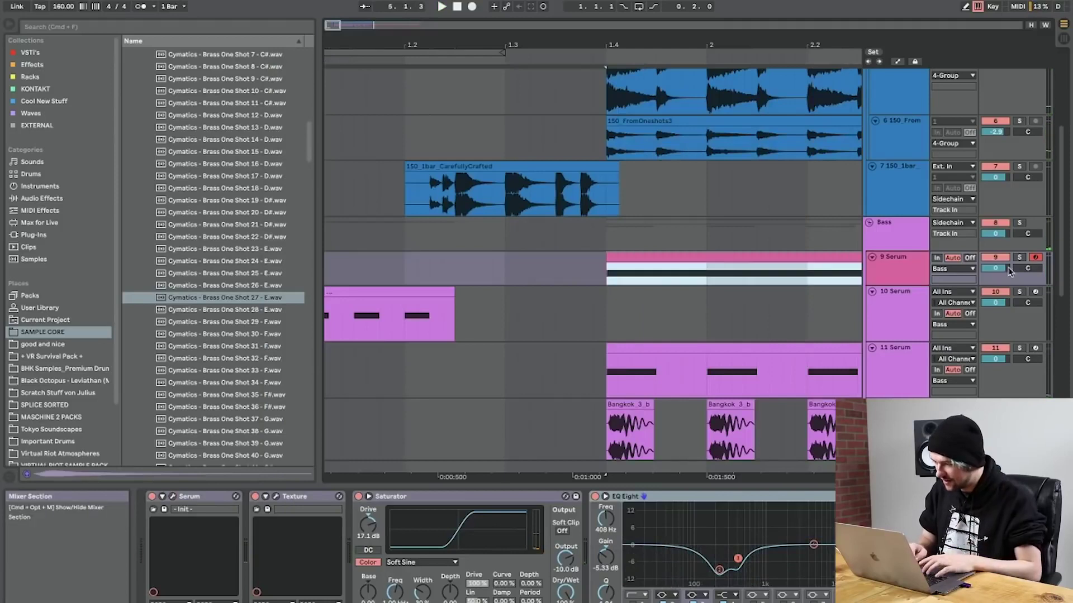
key(space)
drag(721, 559, 720, 557)
key(space)
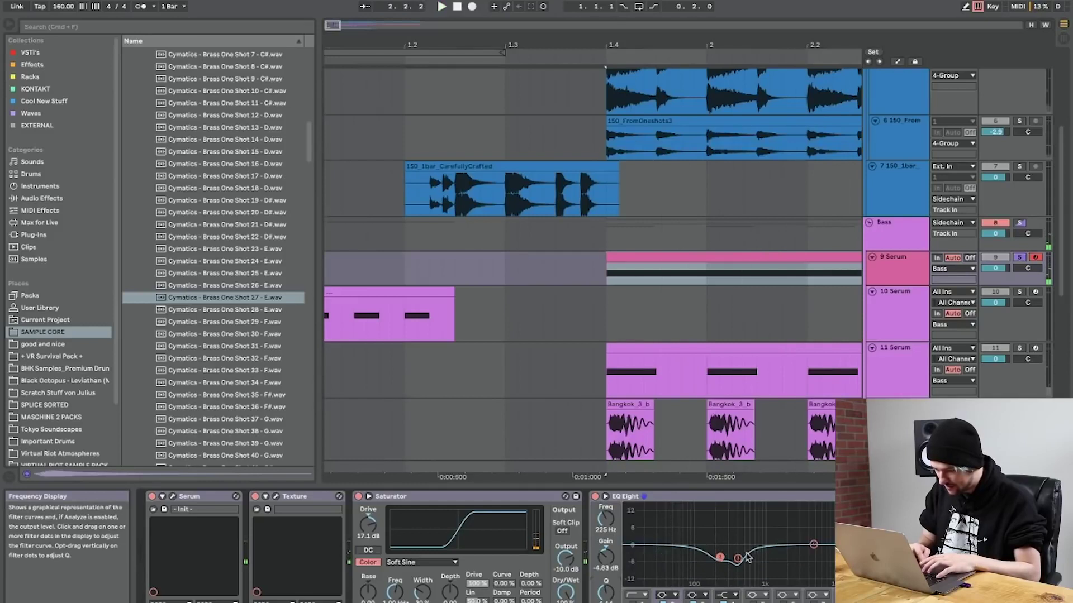
key(space)
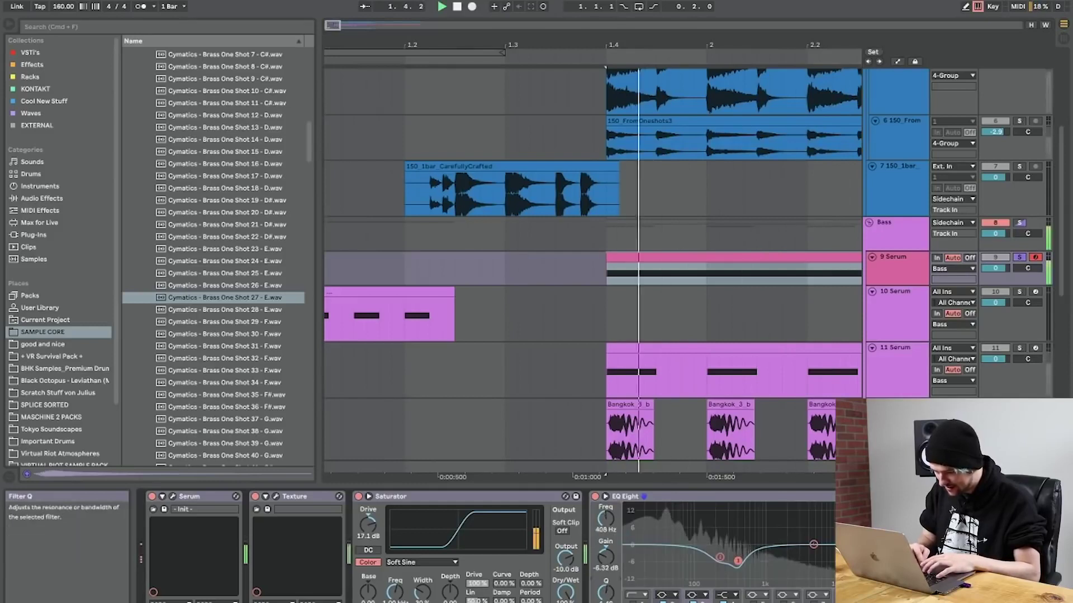
Play the soloed bass part through and place the insertion point at its clip's start, beat 1.4.
drag(678, 43, 678, 20)
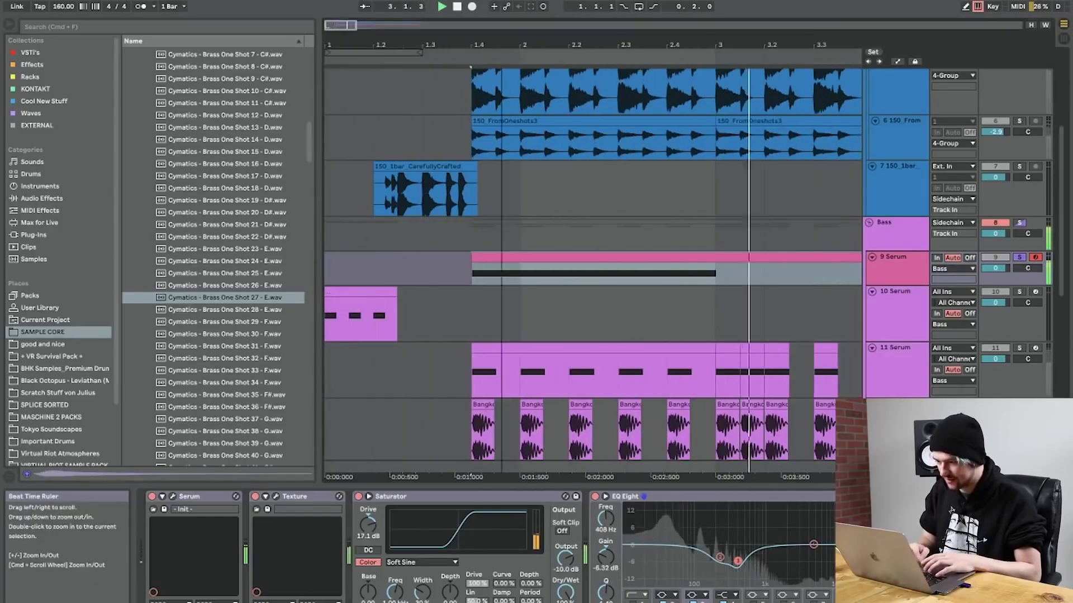
scroll(558, 272, right, 3)
drag(505, 46, 438, 46)
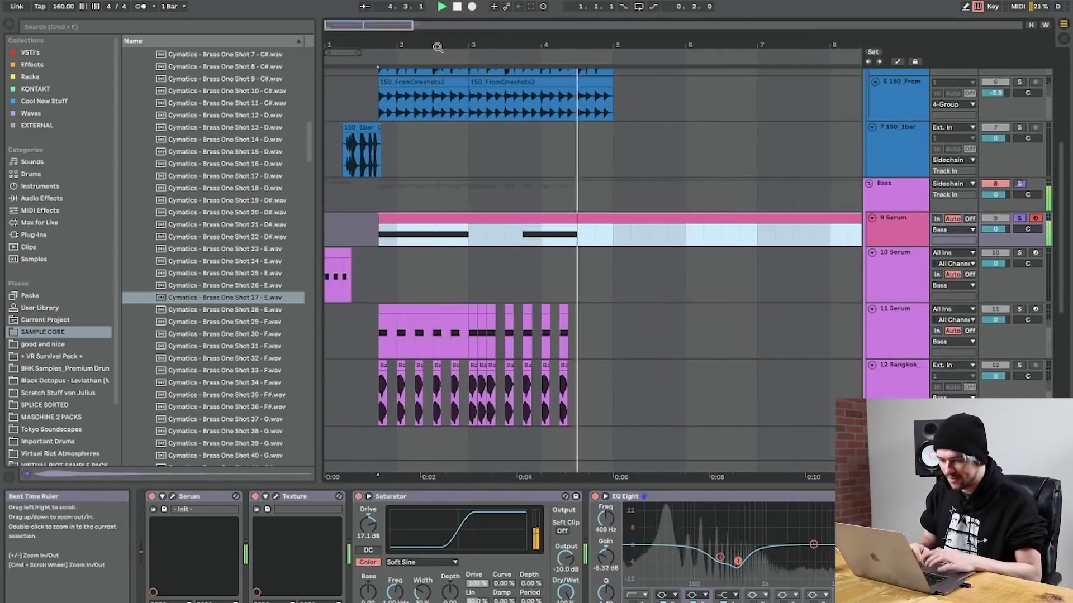
key(space)
click(379, 237)
drag(354, 45, 355, 61)
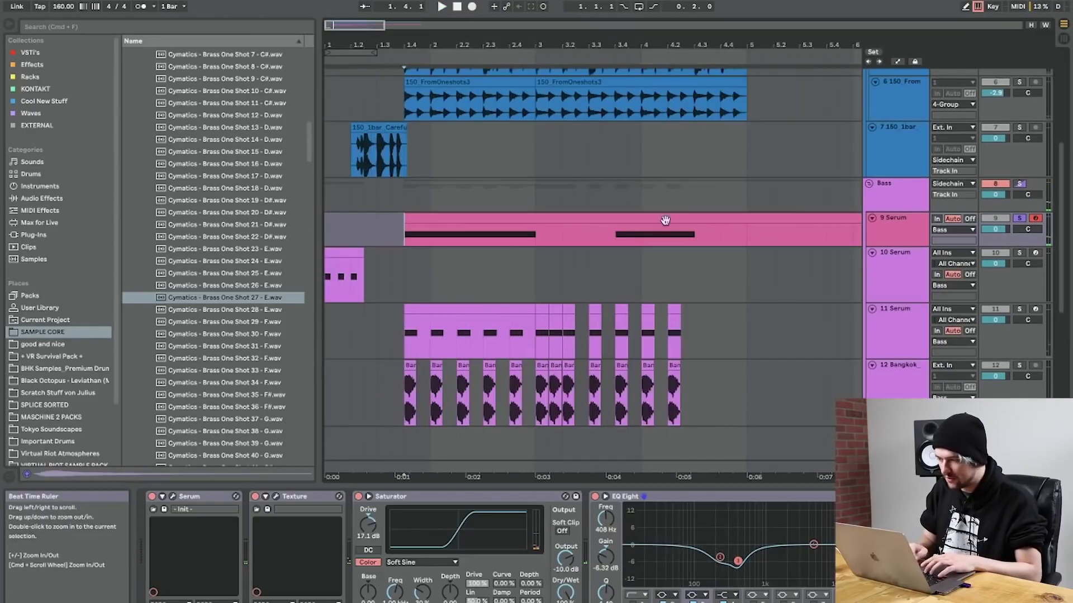
Unsolo the 9 Serum track and enable the AC hum1 noise oscillator in its Serum instrument.
click(1020, 219)
click(916, 203)
click(910, 218)
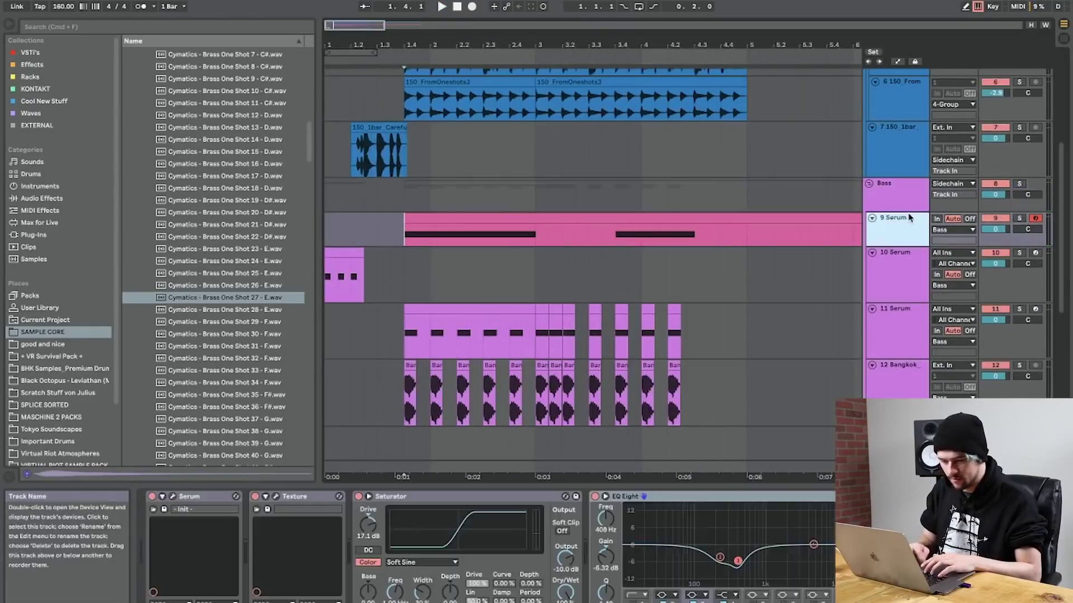
click(174, 497)
key(space)
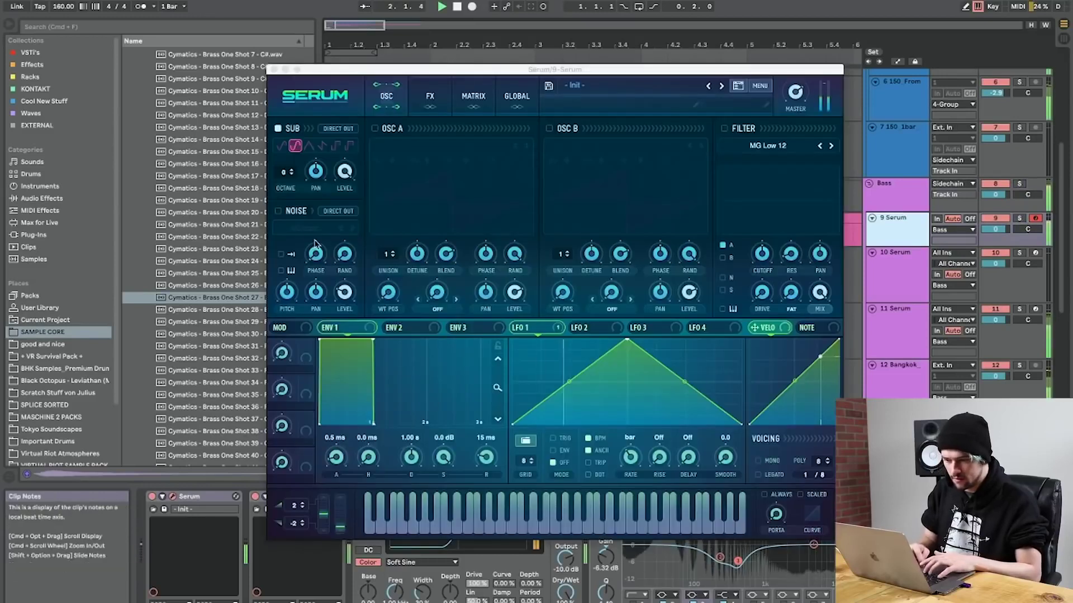
key(space)
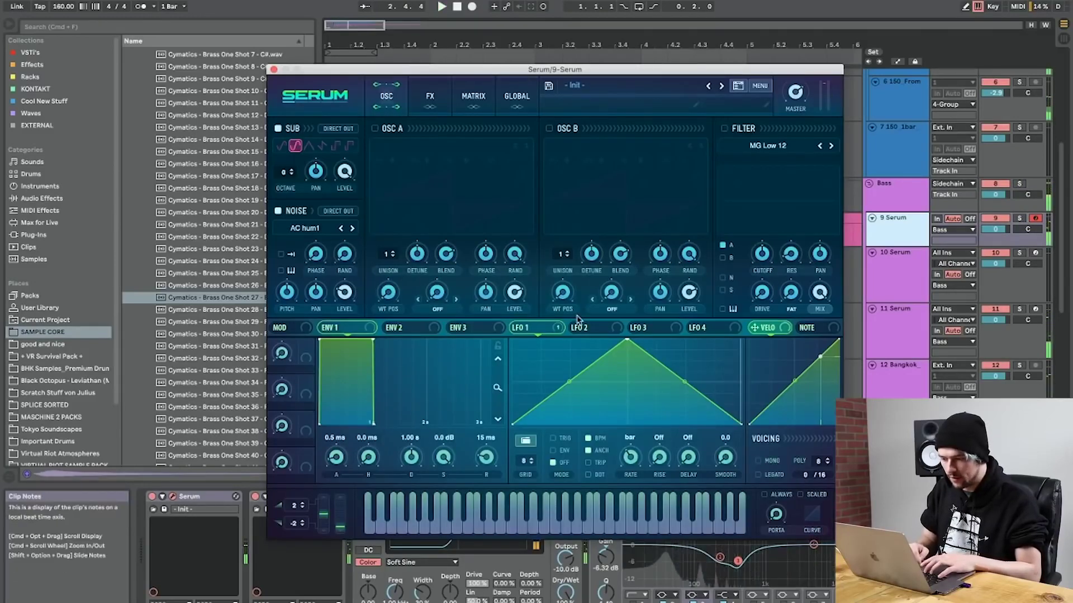
Route LFO 2 to the noise level at a 1/8 rate and curve its shape into a fast rise and fast fall.
click(579, 326)
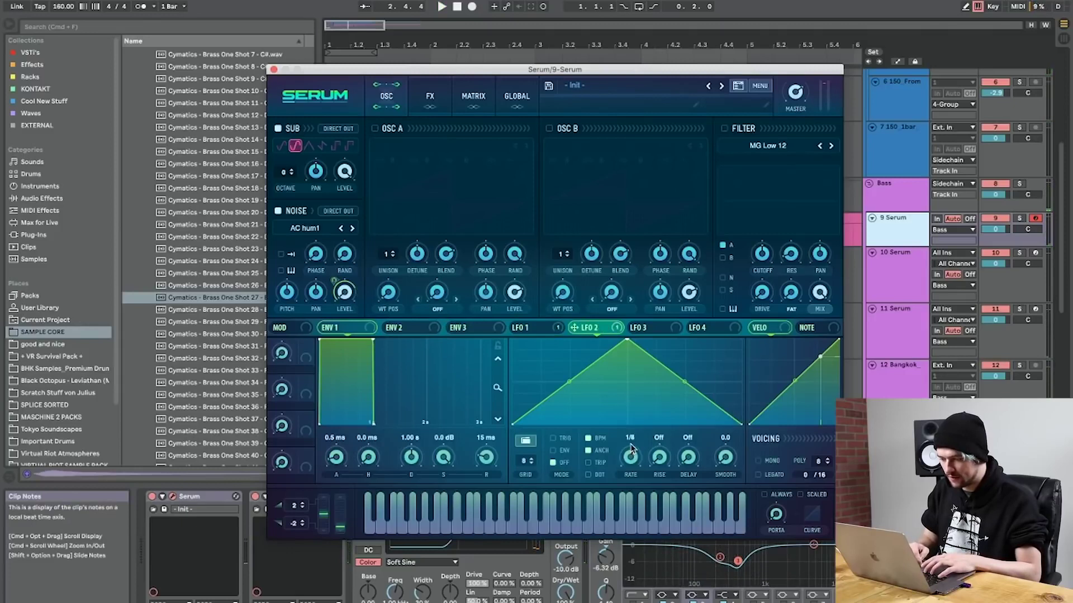
key(space)
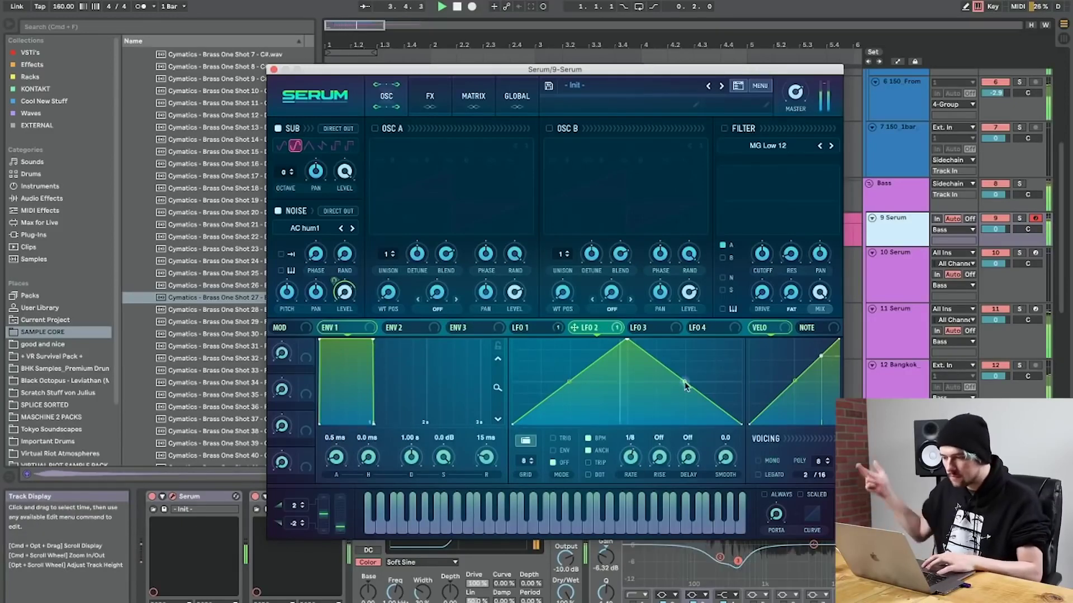
drag(685, 382, 682, 391)
drag(569, 382, 566, 367)
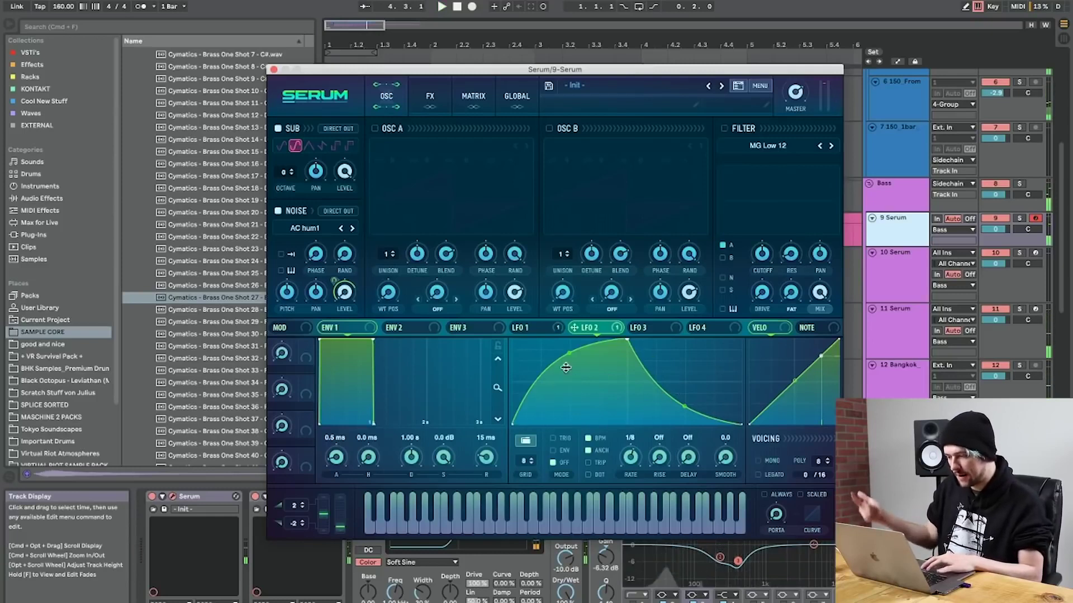
Set the LFO 2 modulation amount on the noise level to 28 and close Serum.
drag(339, 285, 319, 349)
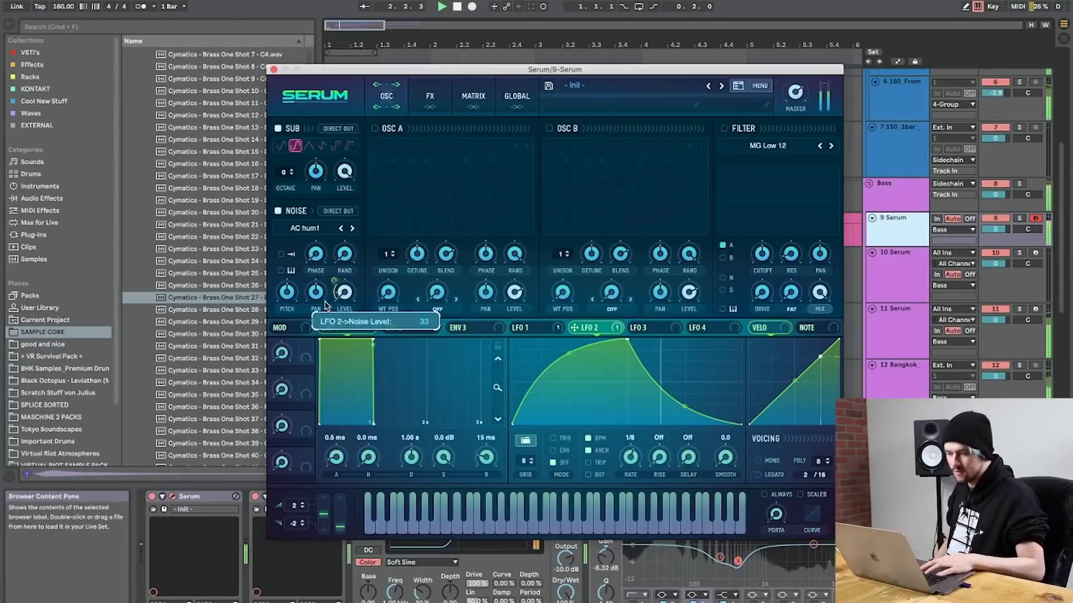
drag(330, 291, 330, 288)
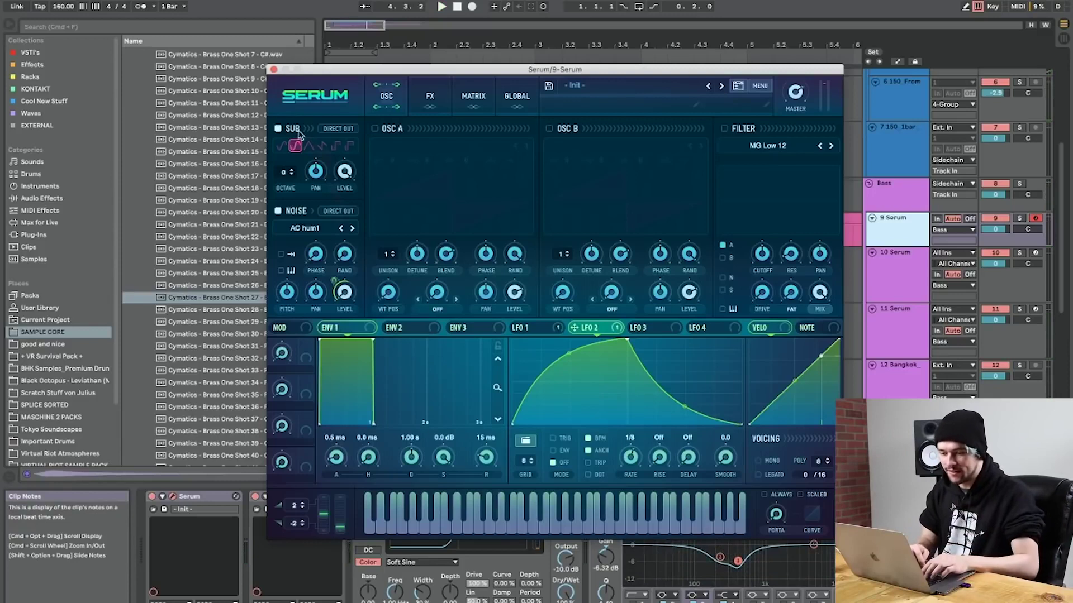
drag(334, 284, 334, 305)
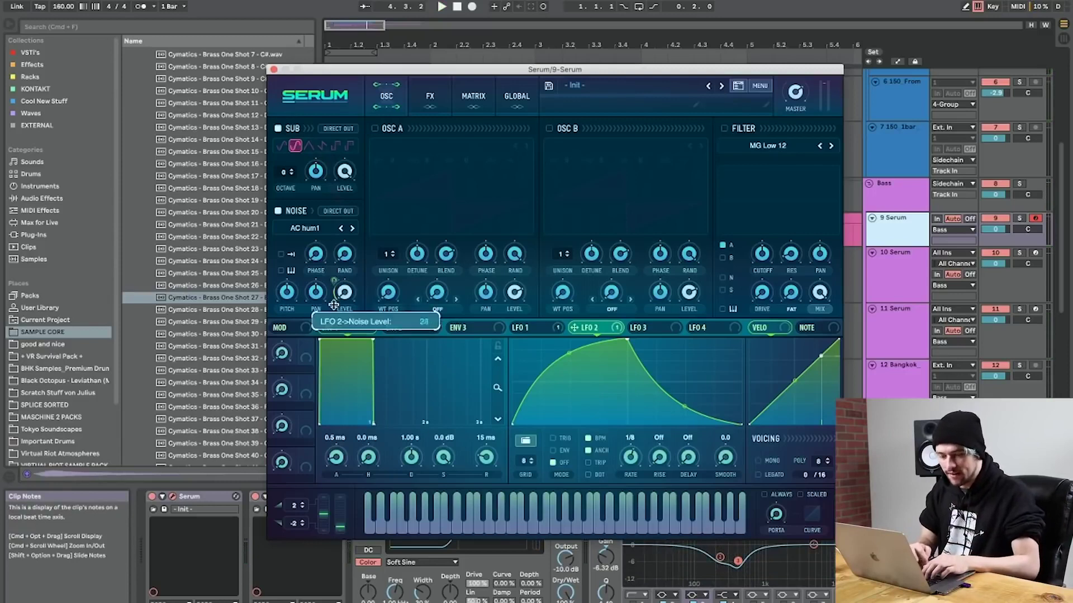
click(274, 69)
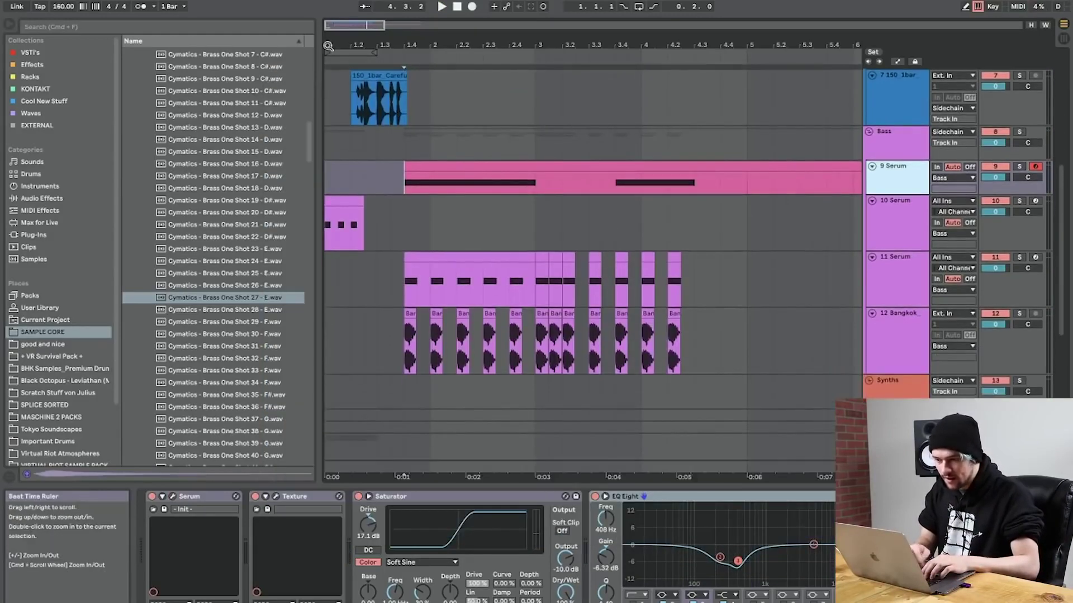
Solo the 9 Serum track, play it from beat 1.4 and deepen the lower EQ Eight dip to -7.81 dB at 230 Hz.
drag(333, 47, 367, 115)
click(426, 183)
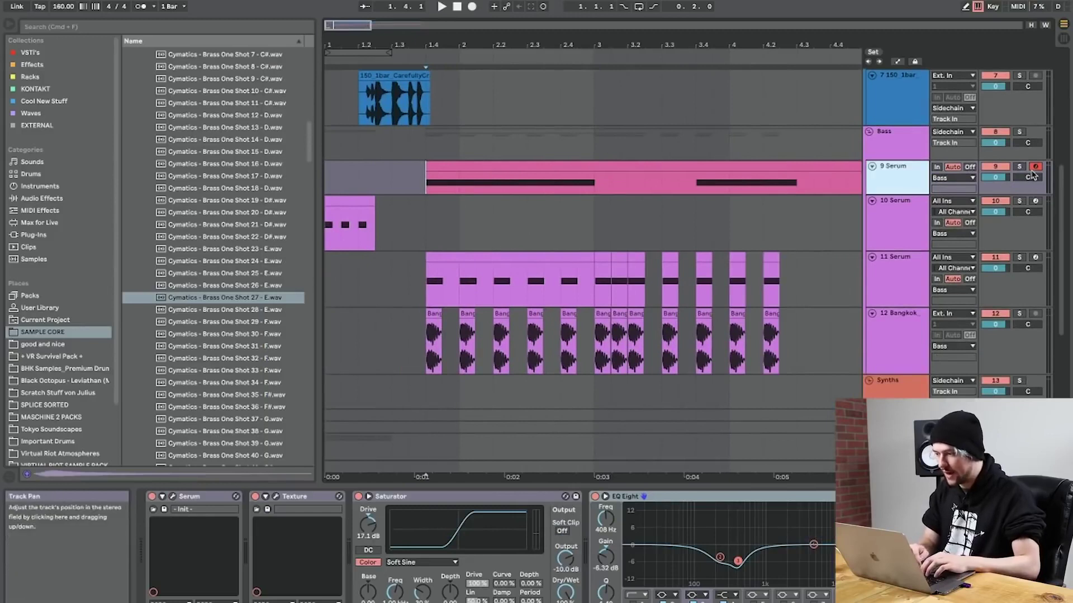
click(1020, 166)
key(space)
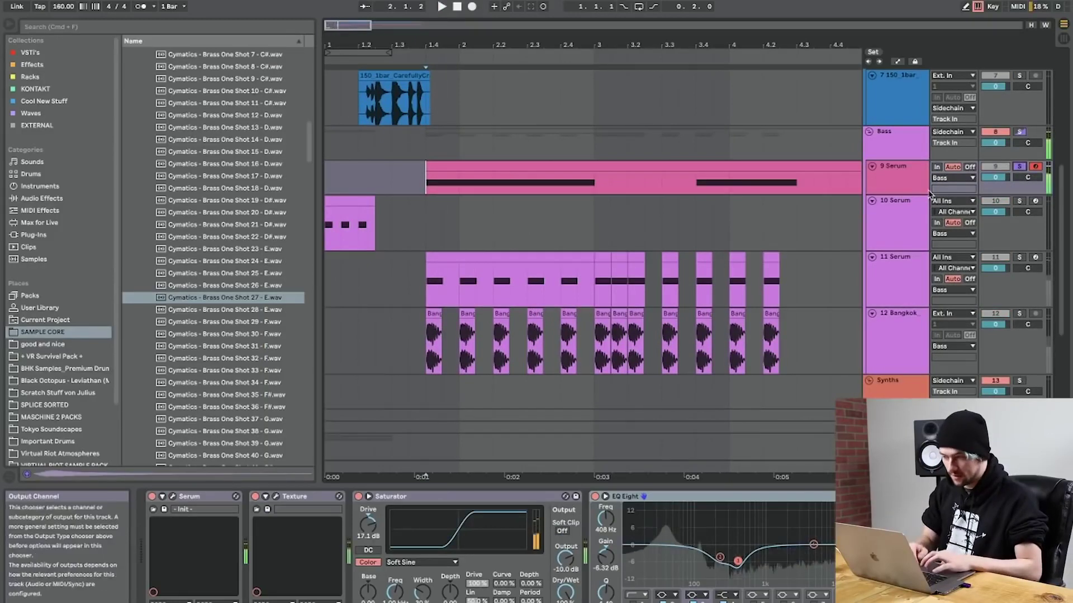
click(173, 496)
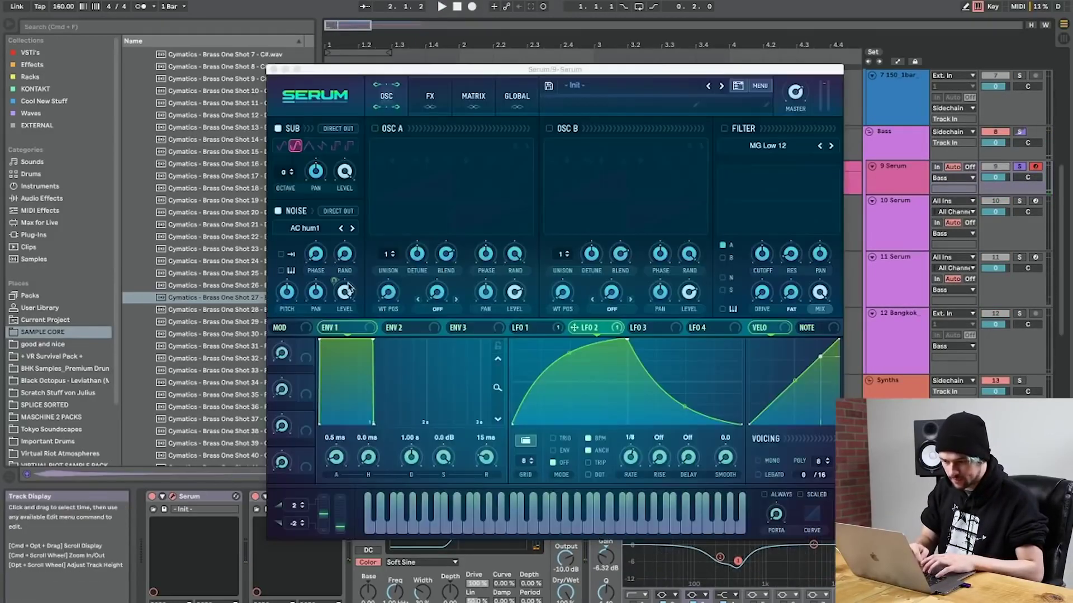
click(269, 69)
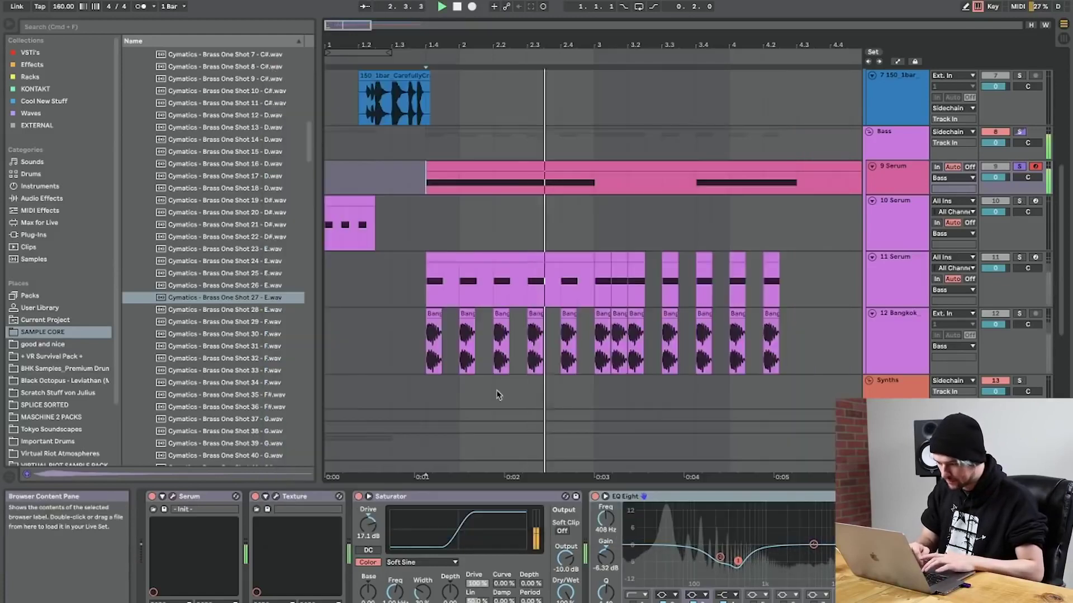
drag(720, 558, 722, 569)
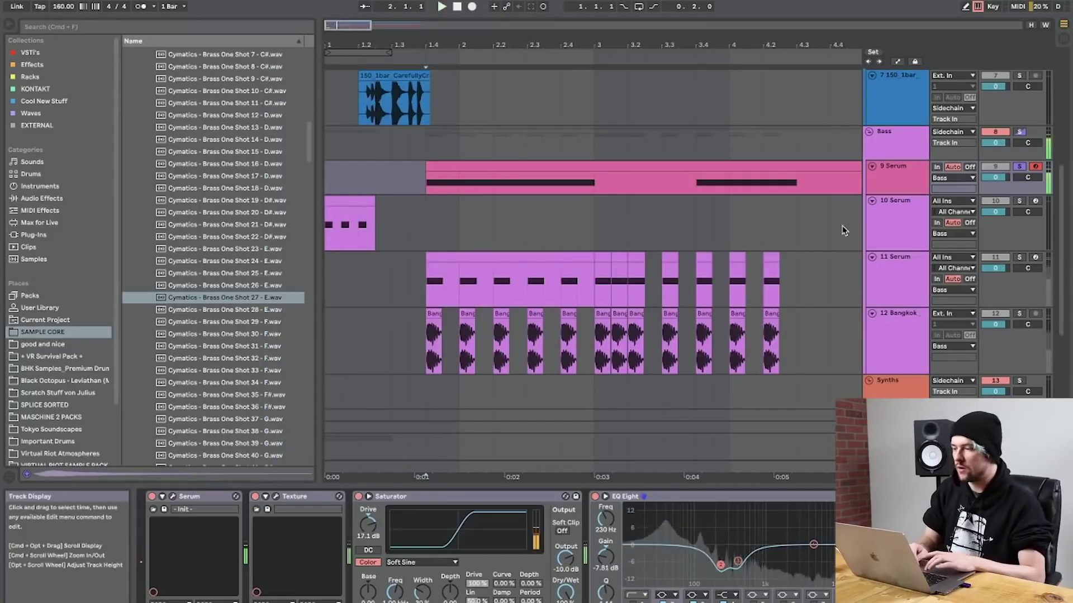
Insert a new audio track directly below the 9 Serum track and increase its height.
click(880, 189)
key(super+t)
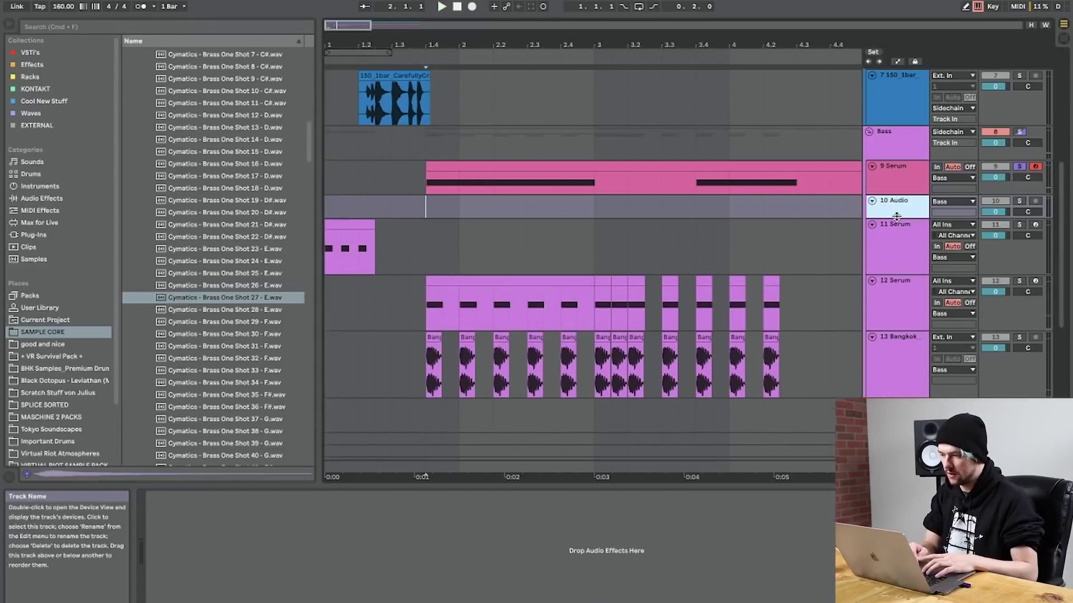
drag(896, 217, 897, 250)
Expand the One Shots folder in the SPLICE SORTED sample library.
click(47, 405)
click(246, 188)
key(Left)
key(Left)
key(Left)
key(Left)
key(Right)
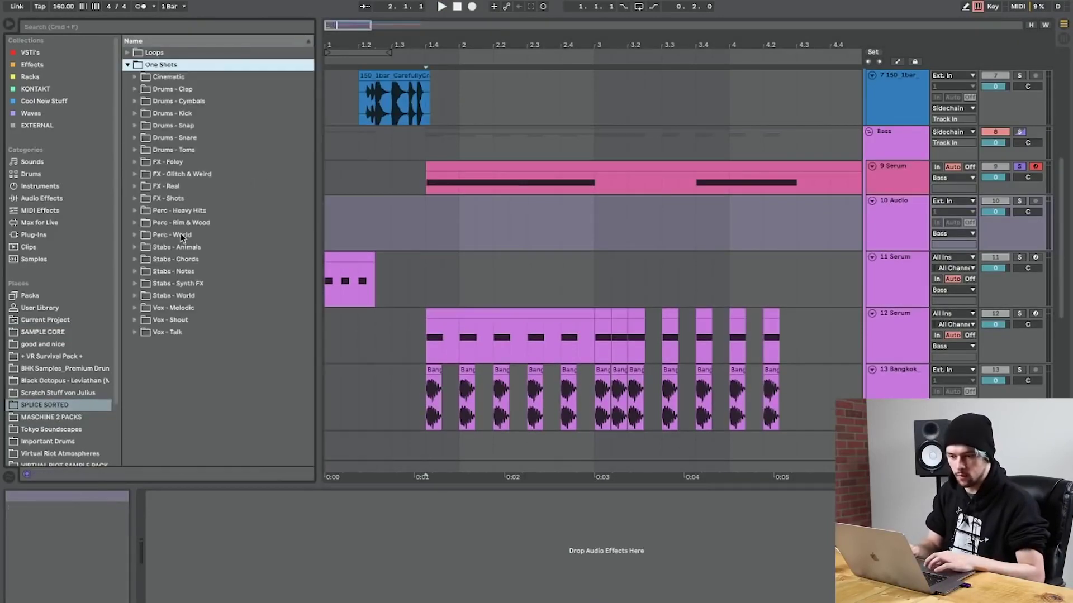
Expand the Vox - Melodic folder and audition its first sample, 04_67BPM_F_Chant_Impact.wav.
click(178, 306)
key(Down)
key(Down)
key(Right)
key(Left)
key(Up)
key(Up)
key(Right)
key(Down)
key(Down)
scroll(200, 357, down, 2)
key(Up)
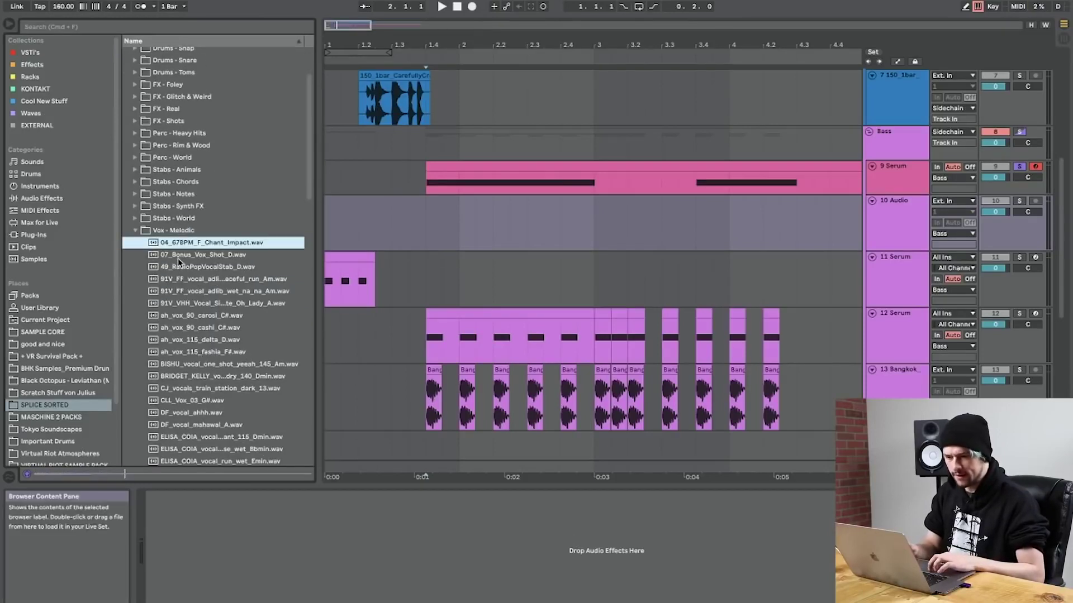
Audition the following Vox - Melodic samples one after another in search of a layer for the bass.
key(Down)
key(Down)
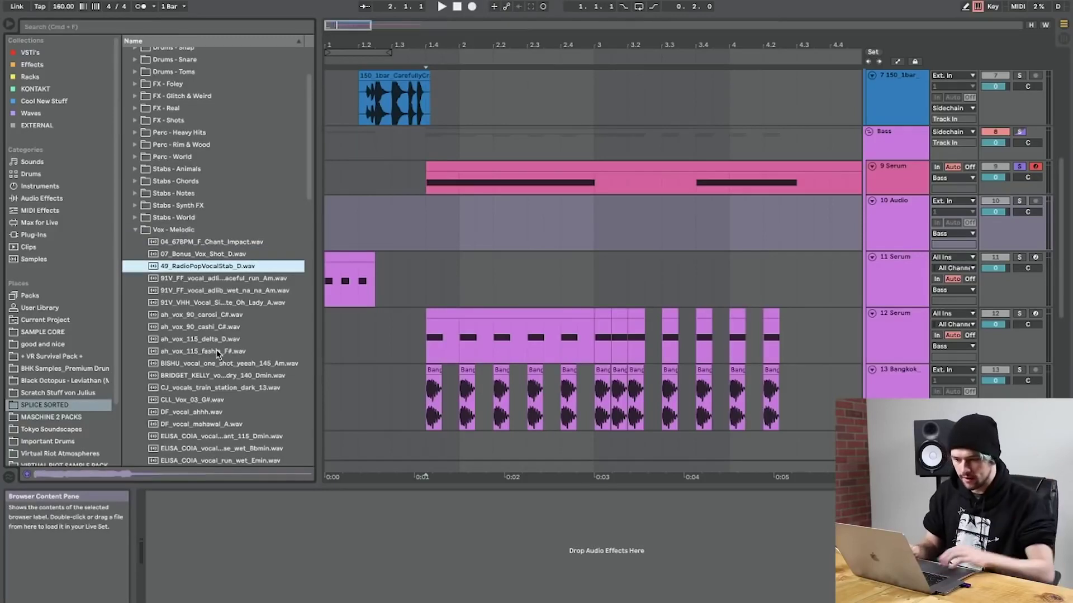
key(Down)
key(Down)
key(Down)
key(Down)
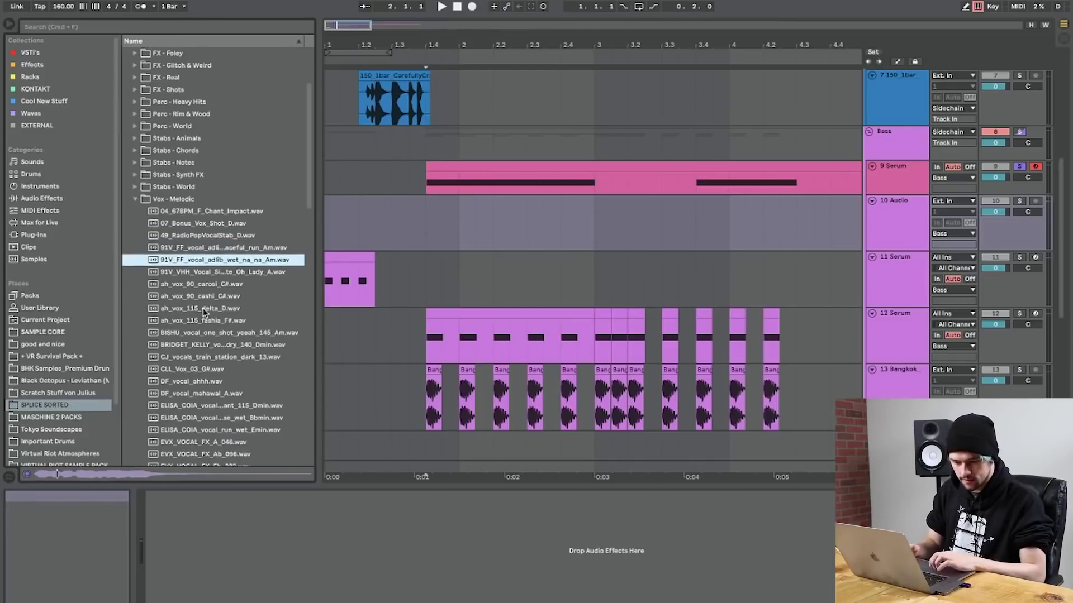
key(Down)
key(Down)
key(Down)
key(Down)
key(Down)
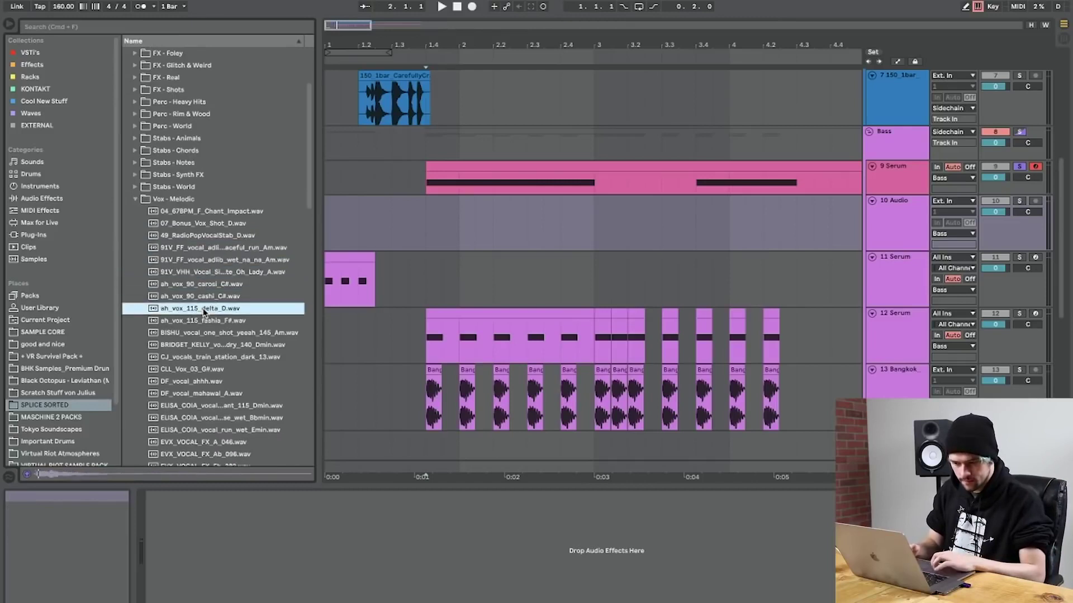
key(Down)
key(Up)
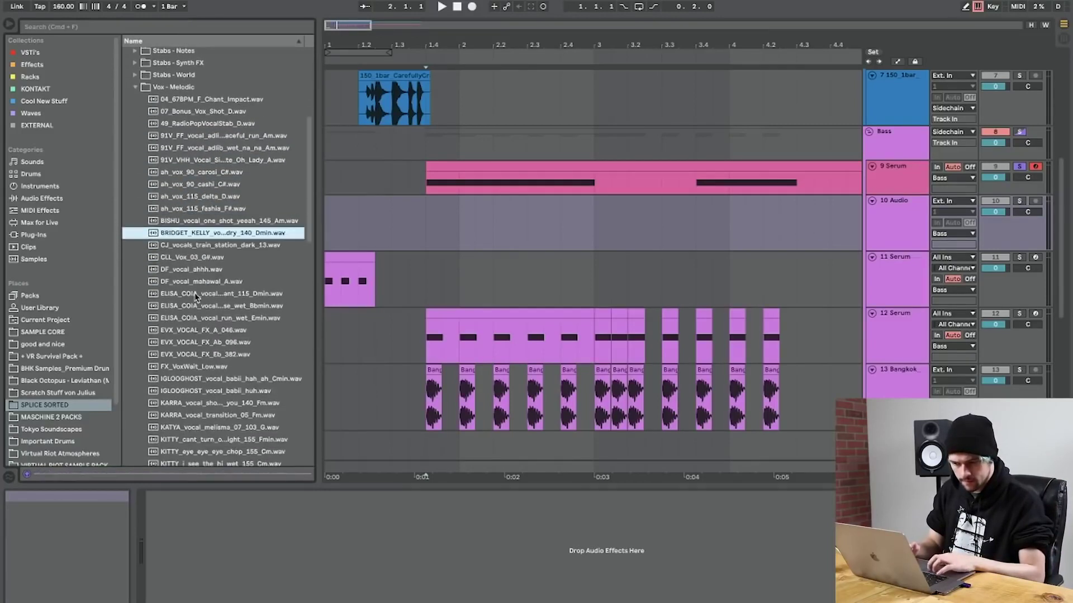
Audition further vocal samples and place CJ_vocals_train_station_dark_13.wav on the new audio track at beat 1.4.
click(196, 295)
key(Up)
key(Up)
key(Up)
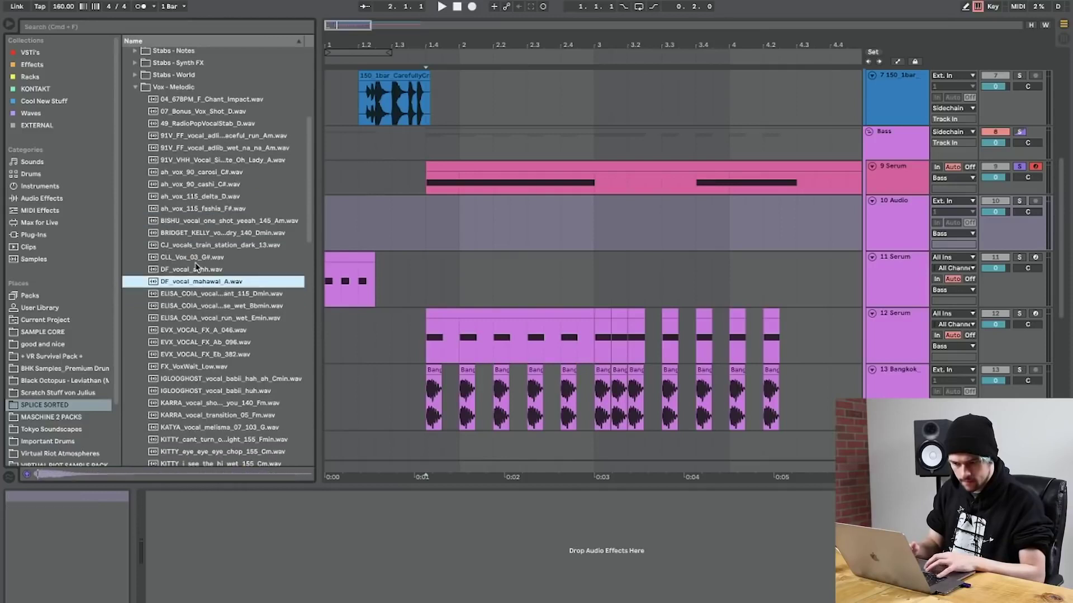
key(Up)
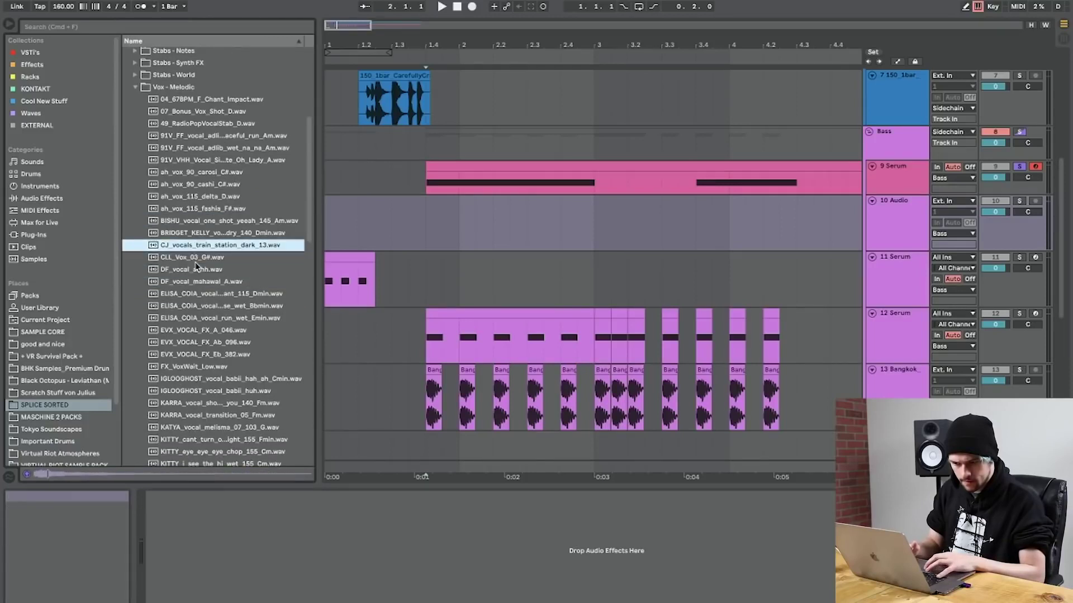
drag(247, 244, 433, 244)
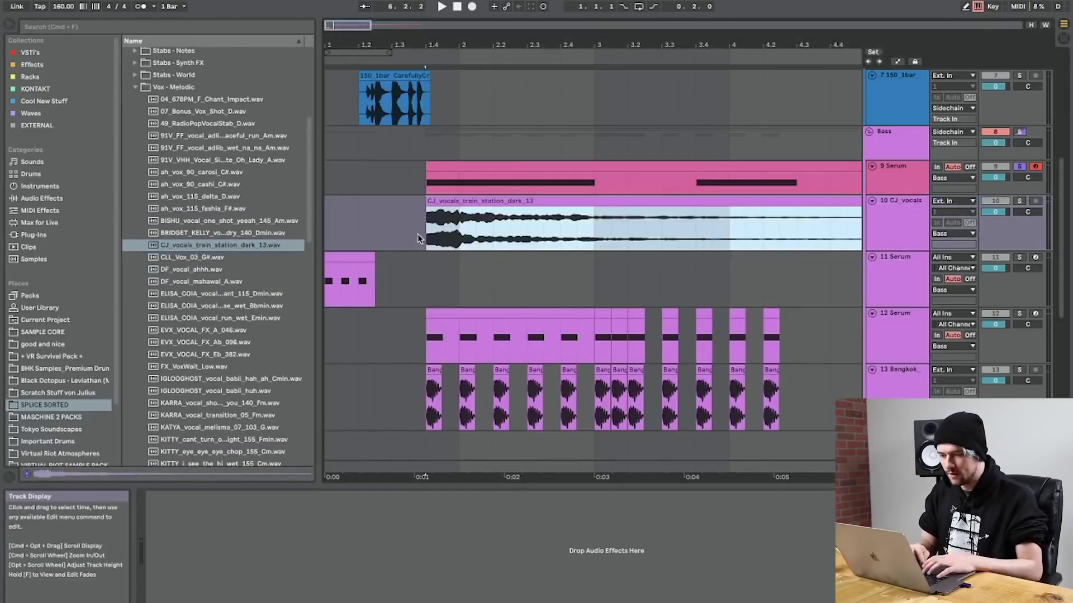
Play the soloed 9 Serum bass from the vocal clip's start to compare their pitches.
click(448, 201)
drag(468, 200, 435, 200)
click(1027, 178)
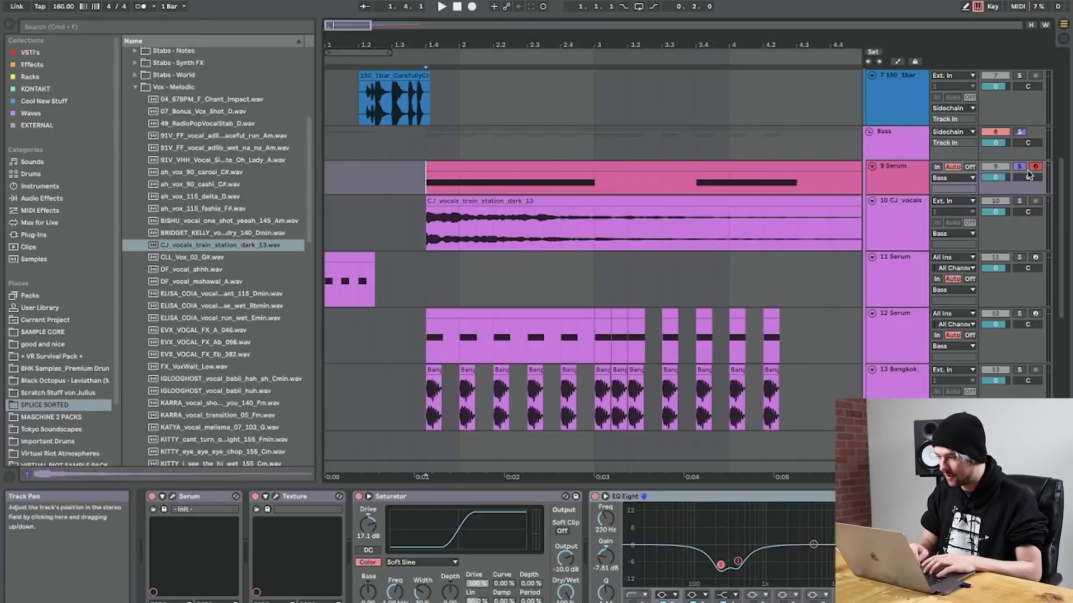
key(space)
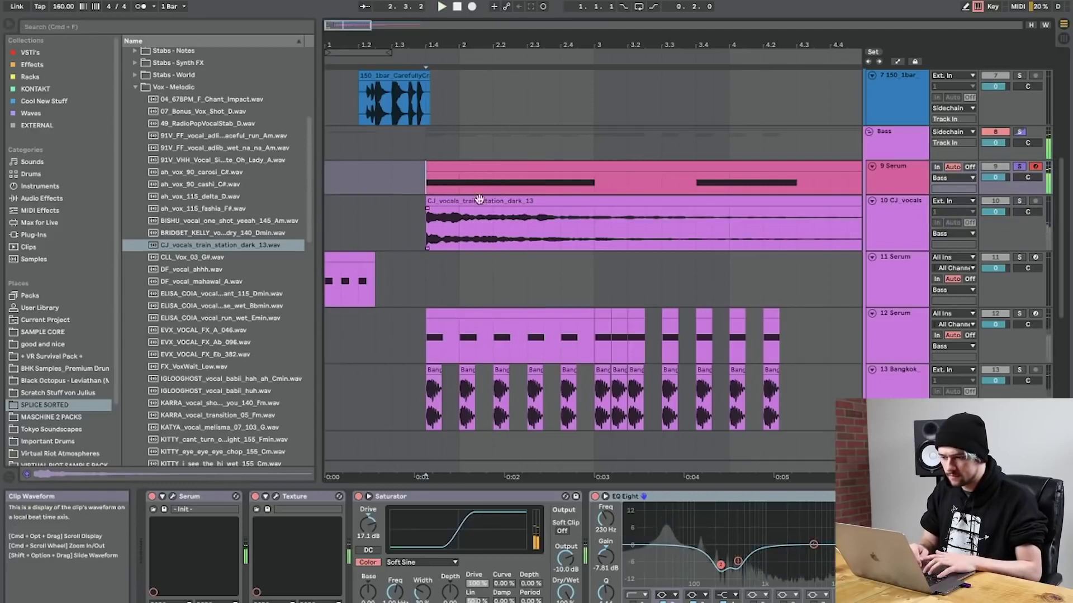
Lower the pitch of the CJ_vocals_train_station_dark_13 clip and play it soloed together with the bass.
double_click(479, 219)
key(space)
drag(205, 366, 205, 372)
key(space)
key(space)
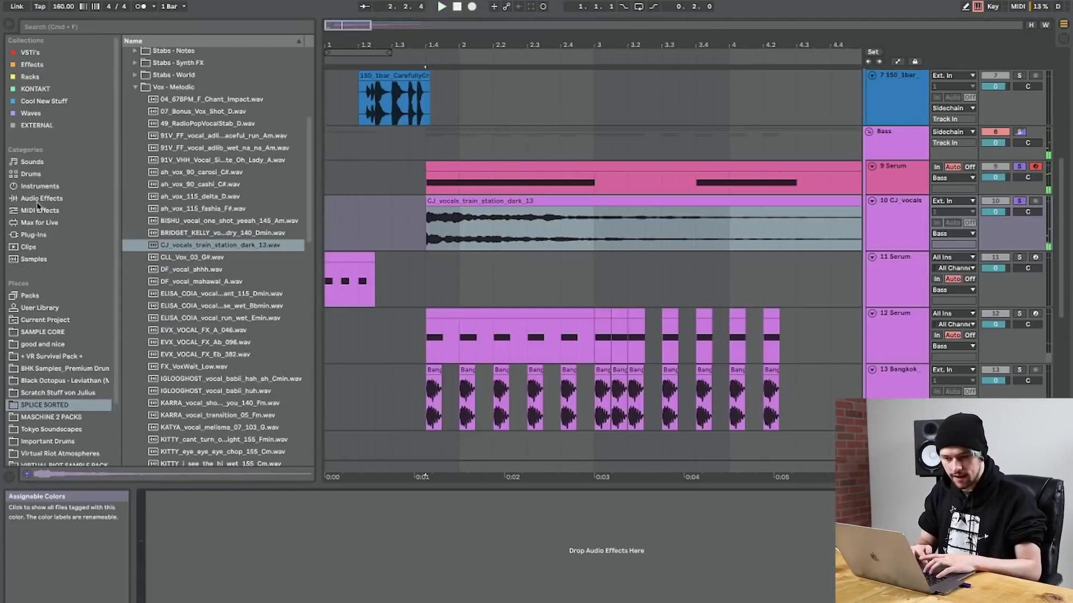
Add the OTT Multiband Dynamics effect to the 10 CJ_vocals track and play the result.
click(39, 199)
drag(166, 367, 537, 234)
key(space)
key(space)
Add a Frequency Shifter after OTT on the vocal track and set its fine frequency to 256 Hz while listening.
click(444, 202)
drag(427, 201, 446, 202)
drag(165, 296, 585, 593)
drag(535, 569, 536, 551)
key(space)
key(space)
key(space)
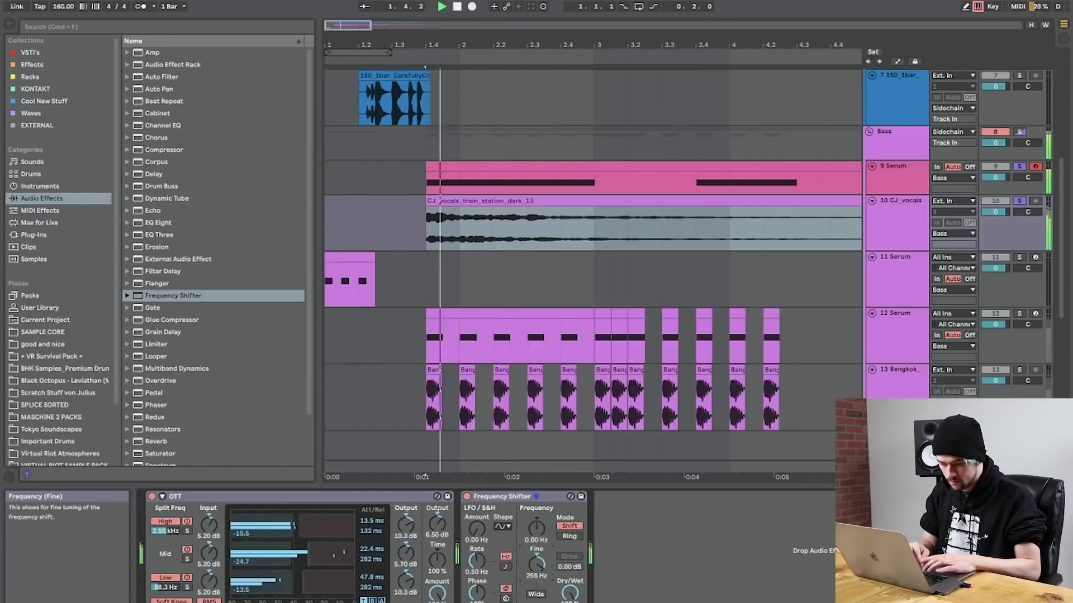
key(space)
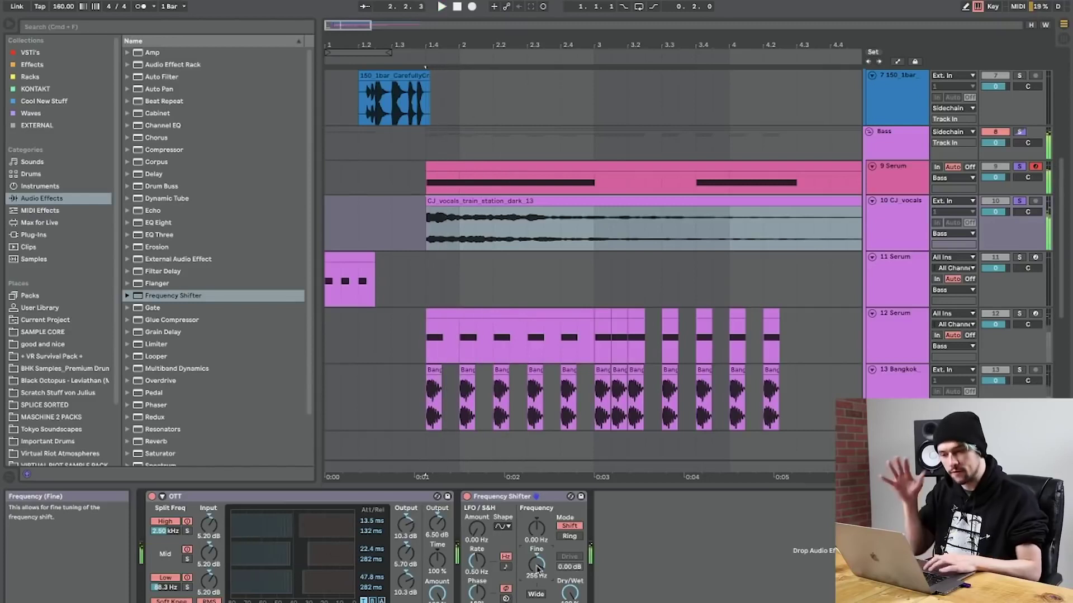
Add an EQ Eight with a low cut at 367 Hz on the vocal track, and set the Frequency Shifter's fine frequency to 325 Hz.
double_click(167, 223)
click(643, 596)
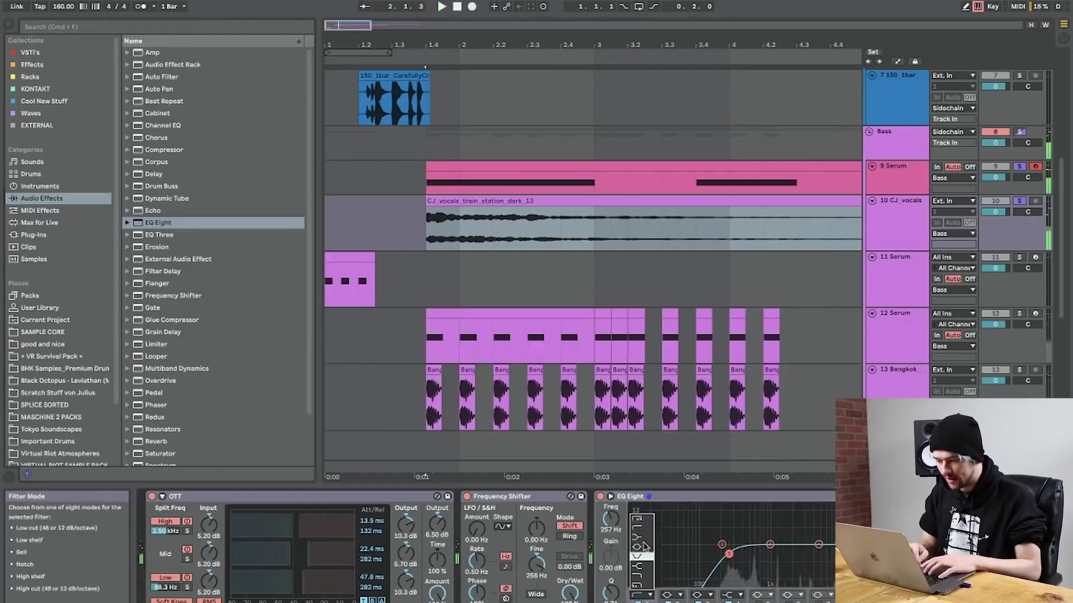
click(643, 519)
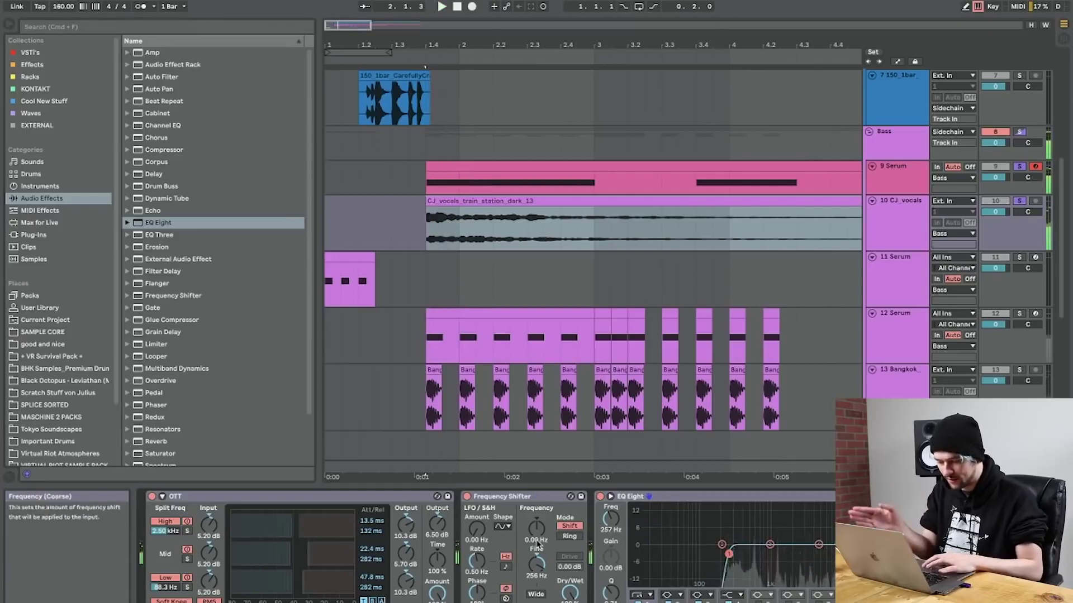
key(space)
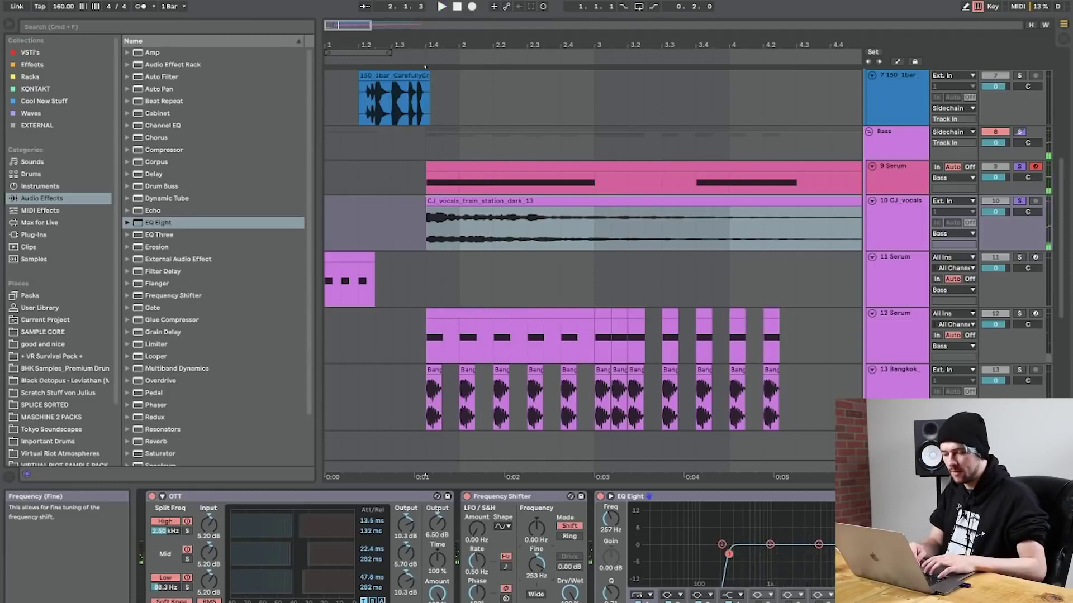
key(space)
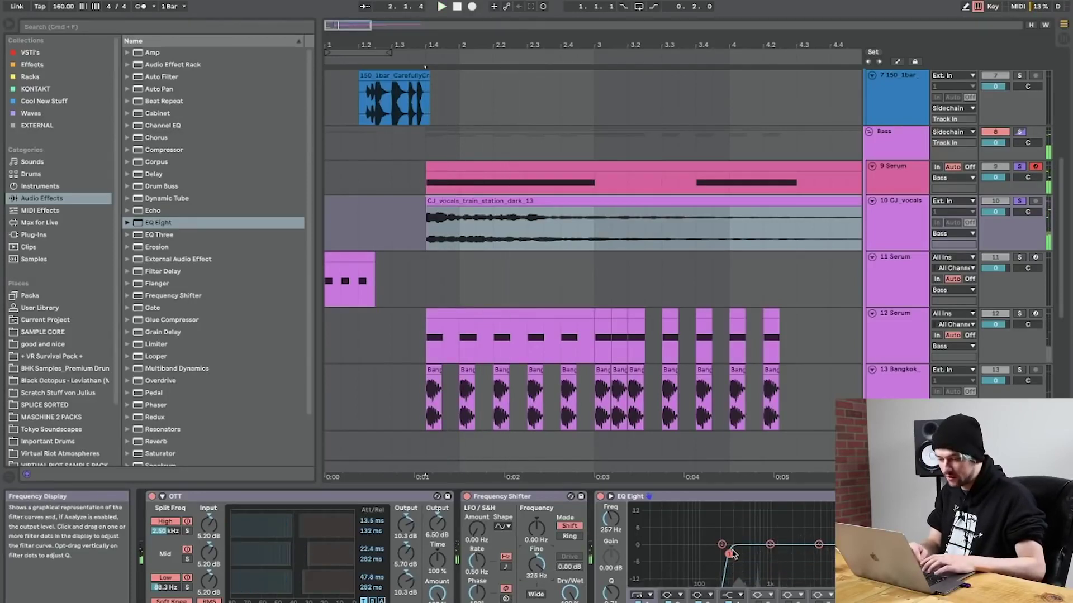
drag(731, 554, 741, 565)
key(space)
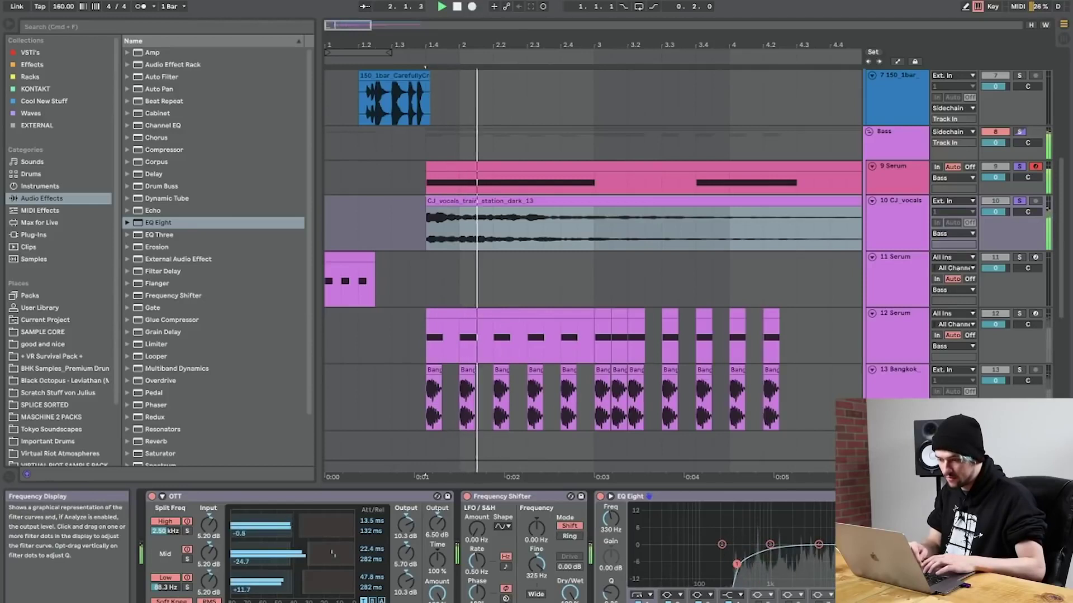
key(space)
Split the vocal clip at bar 2 and duplicate its first beat four times up to bar 3.
click(458, 225)
key(super+e)
click(444, 197)
key(space)
key(super+d)
key(super+d)
key(super+d)
key(super+d)
Play the repeated vocal chops and delete the long vocal remainder starting at bar 3.
click(602, 216)
click(606, 202)
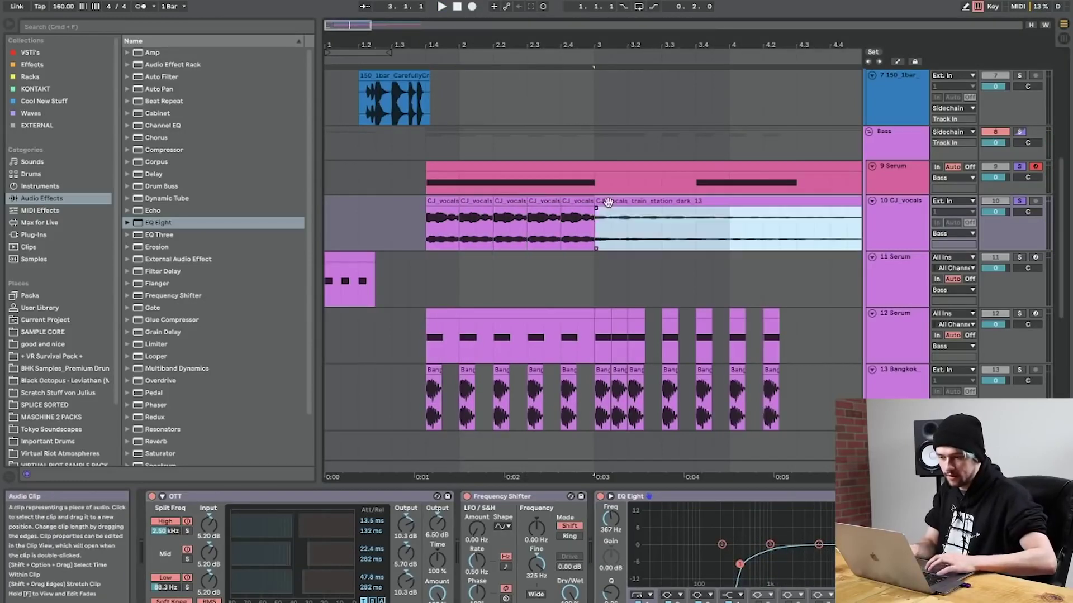
click(427, 209)
key(space)
click(613, 203)
key(Delete)
Copy the last three vocal chops to beat 3.4, under the second long bass note.
click(575, 201)
shift+click(515, 204)
key(super+c)
click(696, 208)
key(super+v)
click(433, 222)
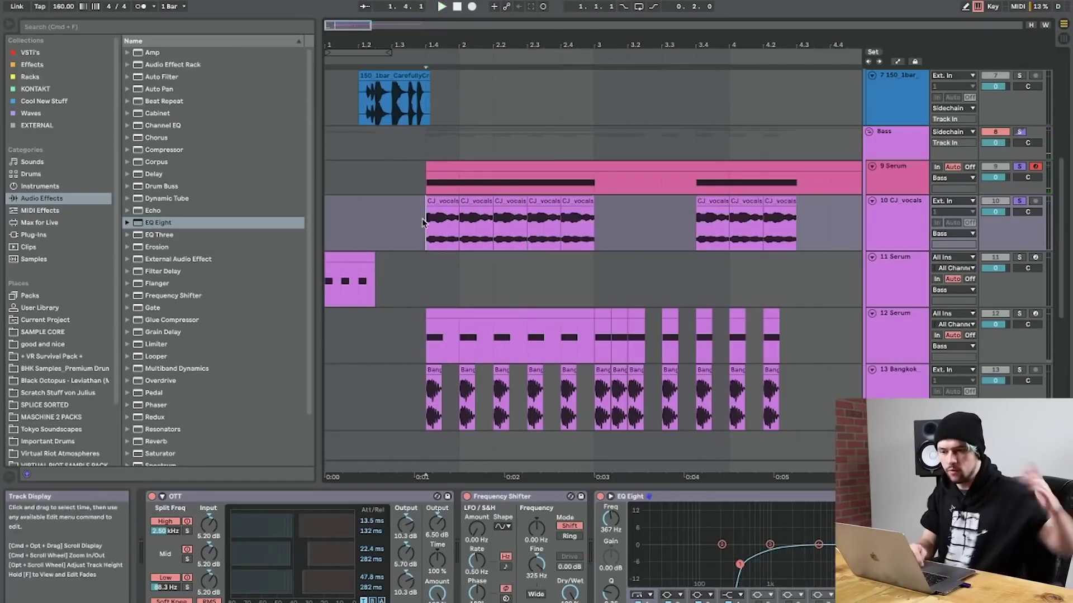
Add an Auto Pan to the vocal track and play the chops together with the bass.
drag(423, 223, 327, 173)
drag(161, 91, 467, 214)
click(442, 199)
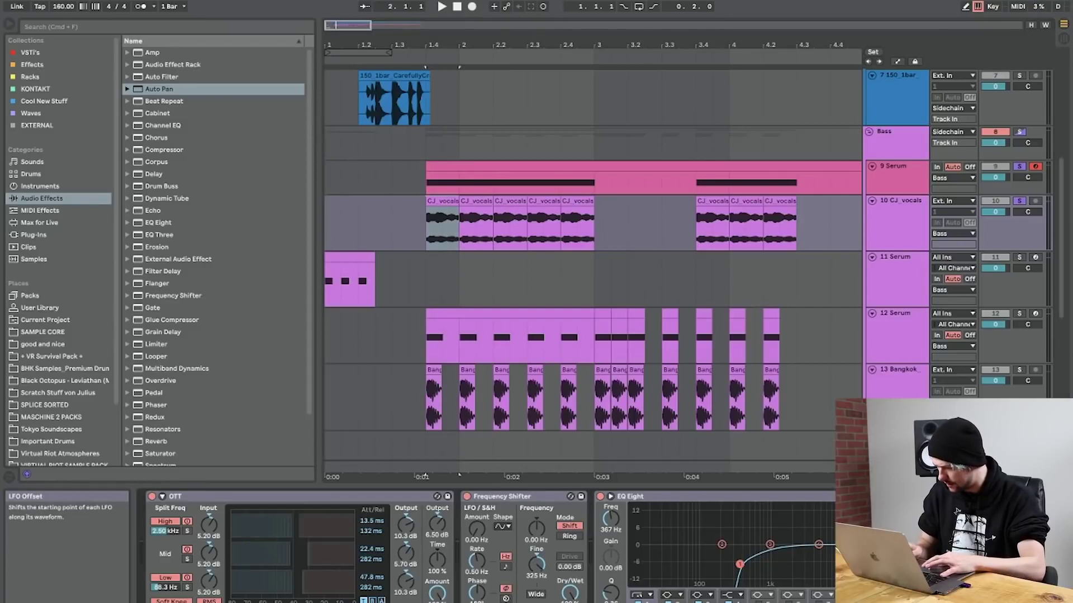
key(space)
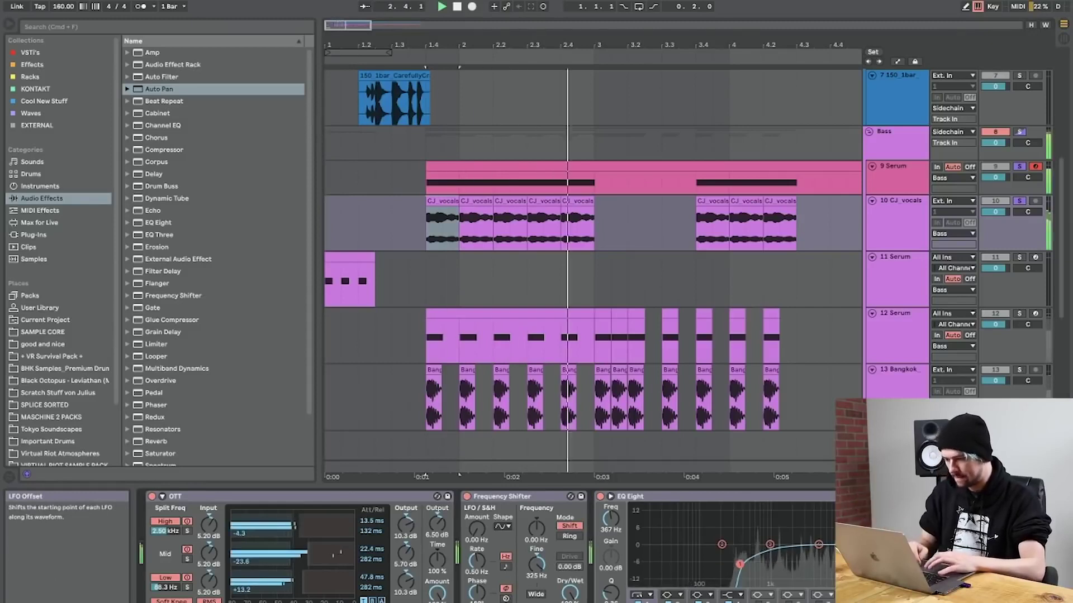
key(space)
Set the Frequency Shifter's fine frequency to 500 Hz, and unsolo the vocal track to play it in the full mix.
key(space)
drag(531, 568, 530, 539)
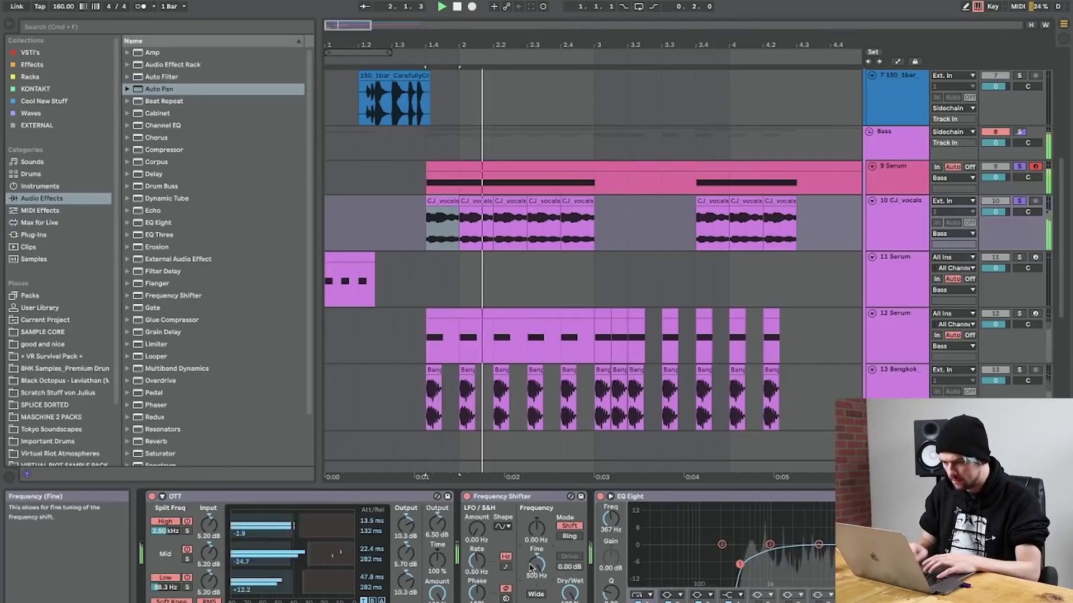
key(space)
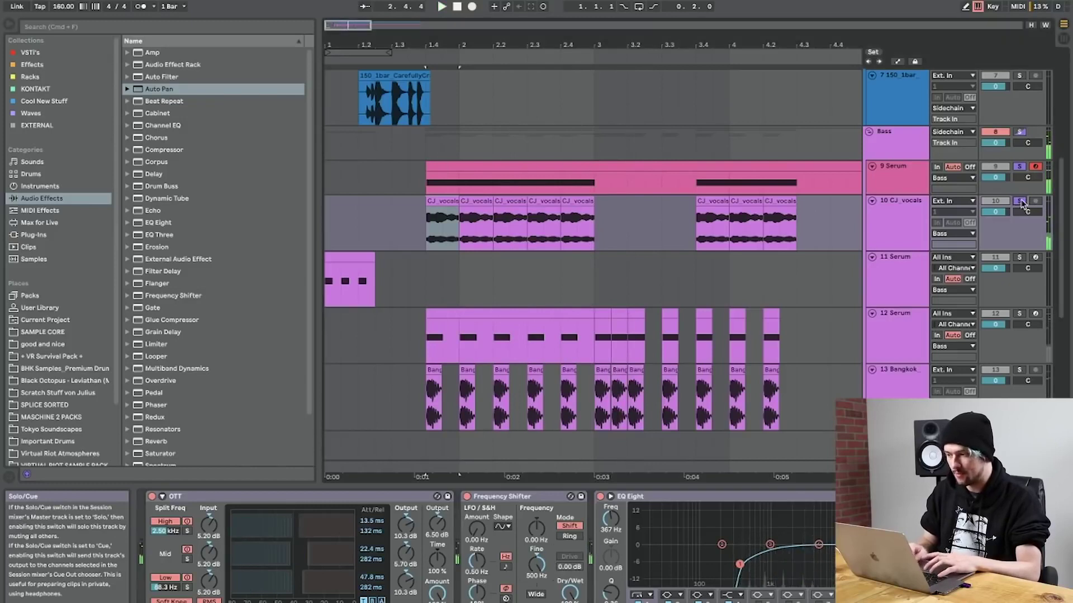
click(1020, 202)
key(space)
click(906, 226)
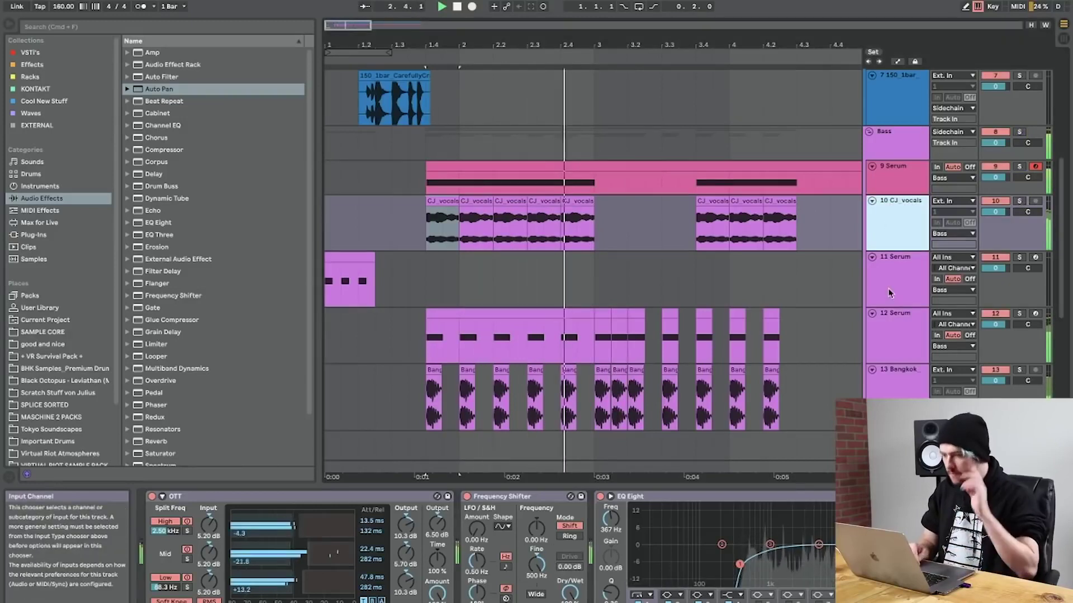
key(space)
Lower the vocal track's volume and check it against the full mix.
click(440, 200)
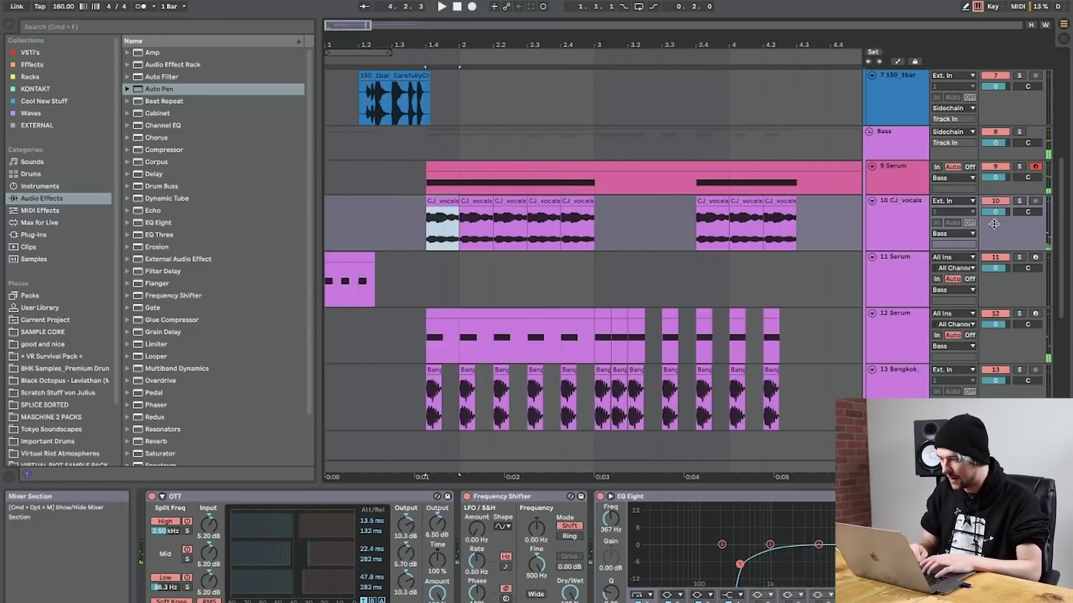
drag(994, 212, 994, 214)
key(space)
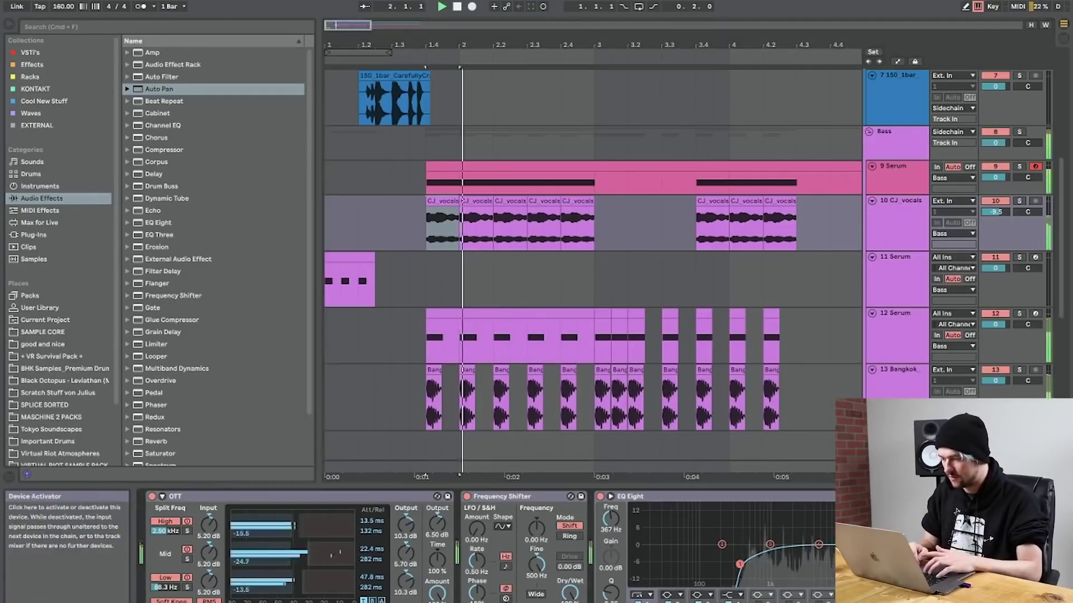
key(space)
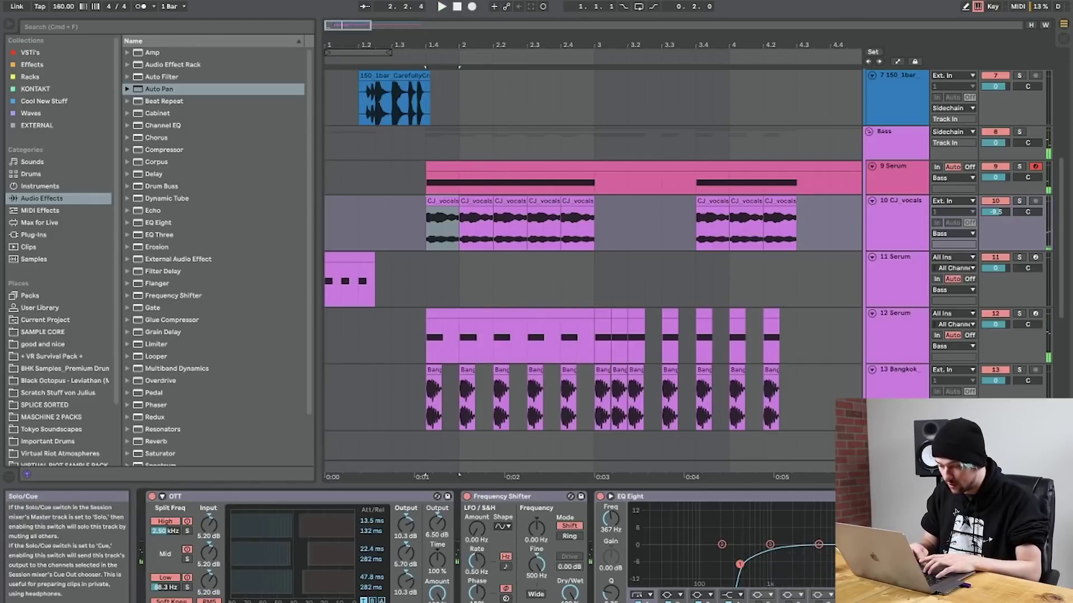
Try lower fine frequencies on the vocal's Frequency Shifter during playback, down to 237 Hz.
key(space)
drag(536, 563, 537, 580)
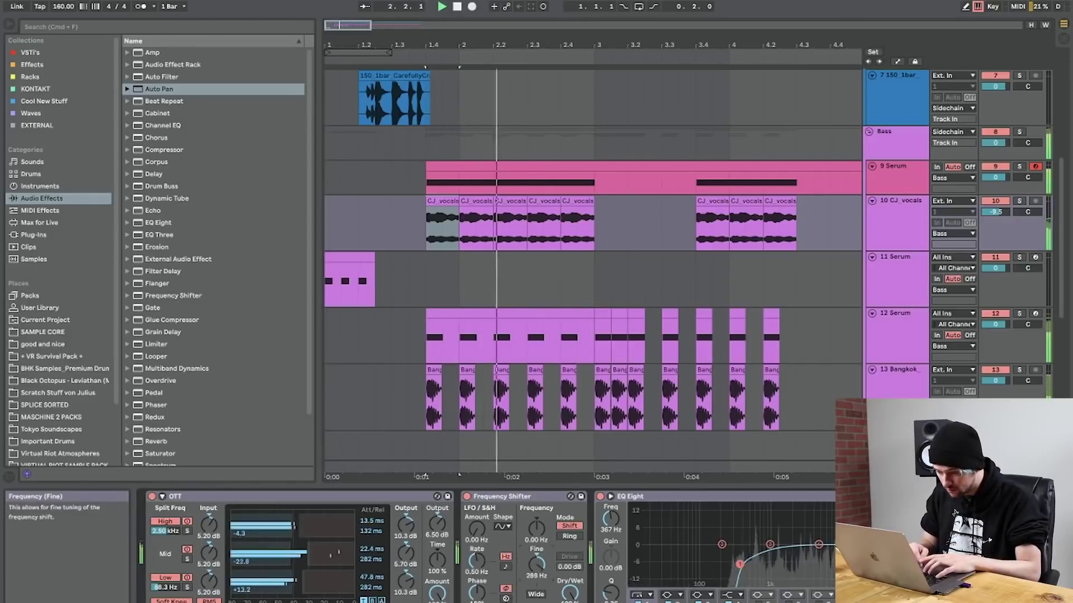
key(space)
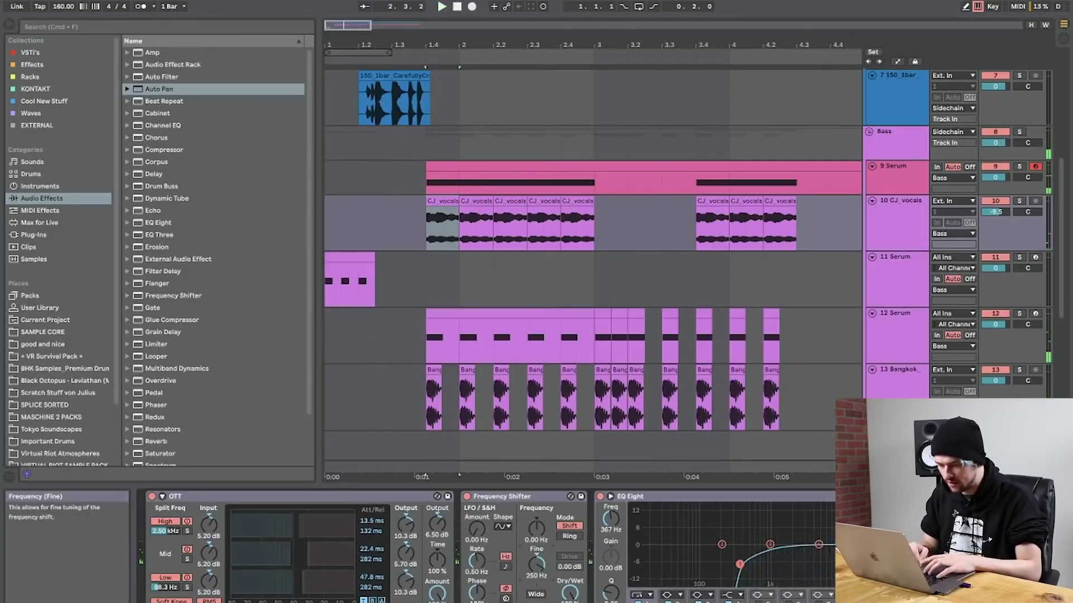
key(space)
drag(537, 564, 537, 567)
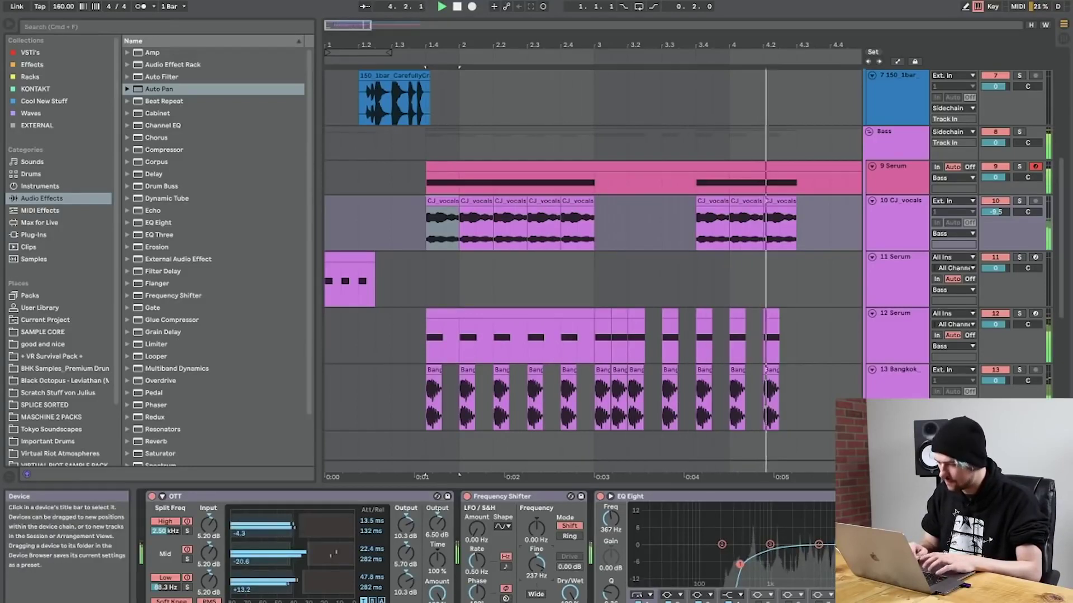
key(space)
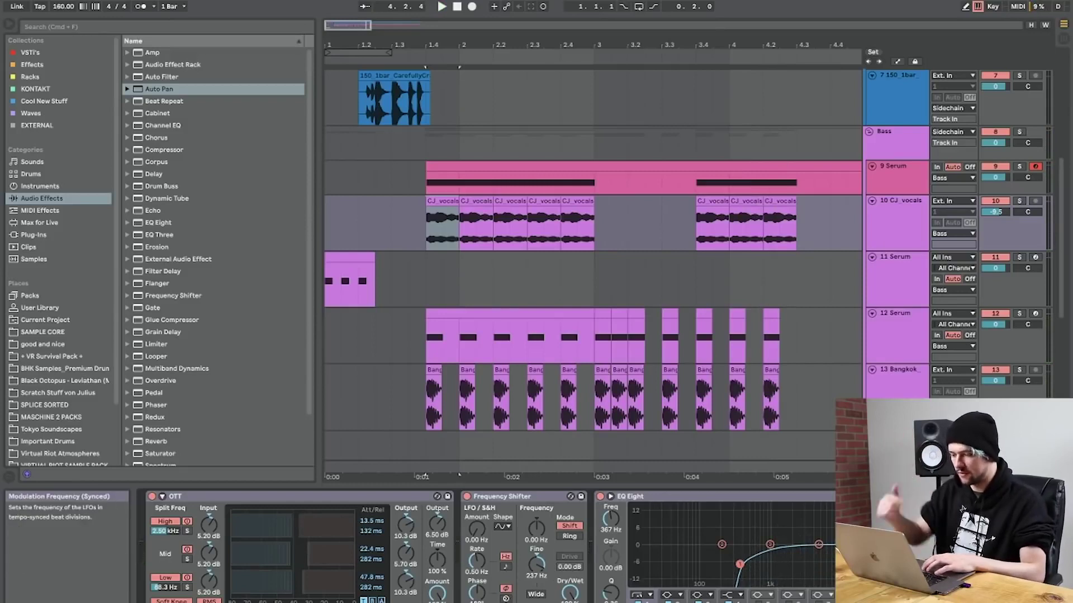
Set the vocal's Frequency Shifter fine frequency to 500 Hz and its EQ Eight low cut to 278 Hz while playing the mix.
key(space)
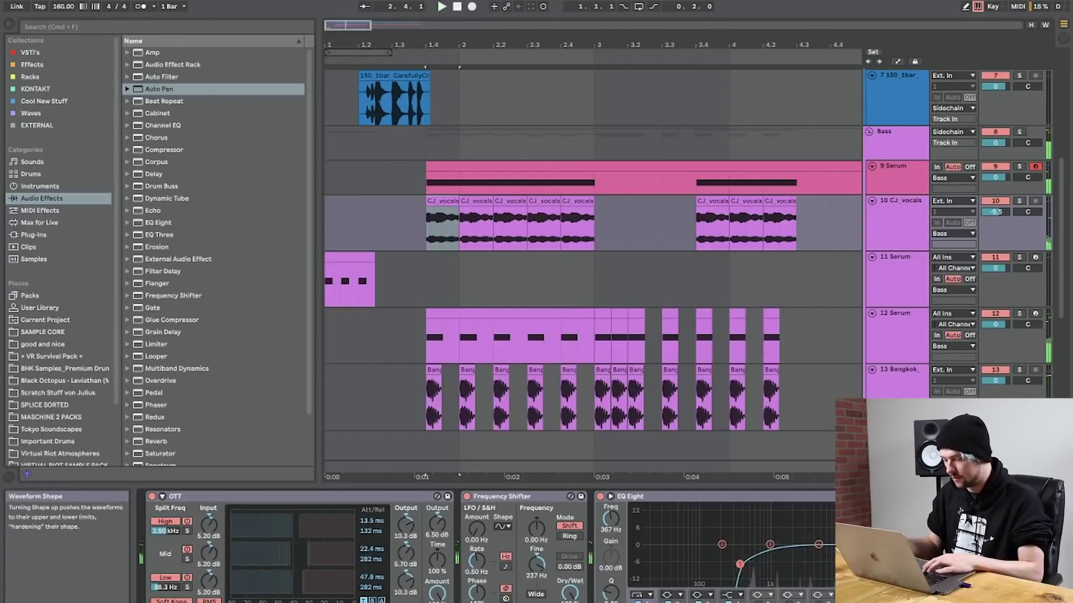
key(space)
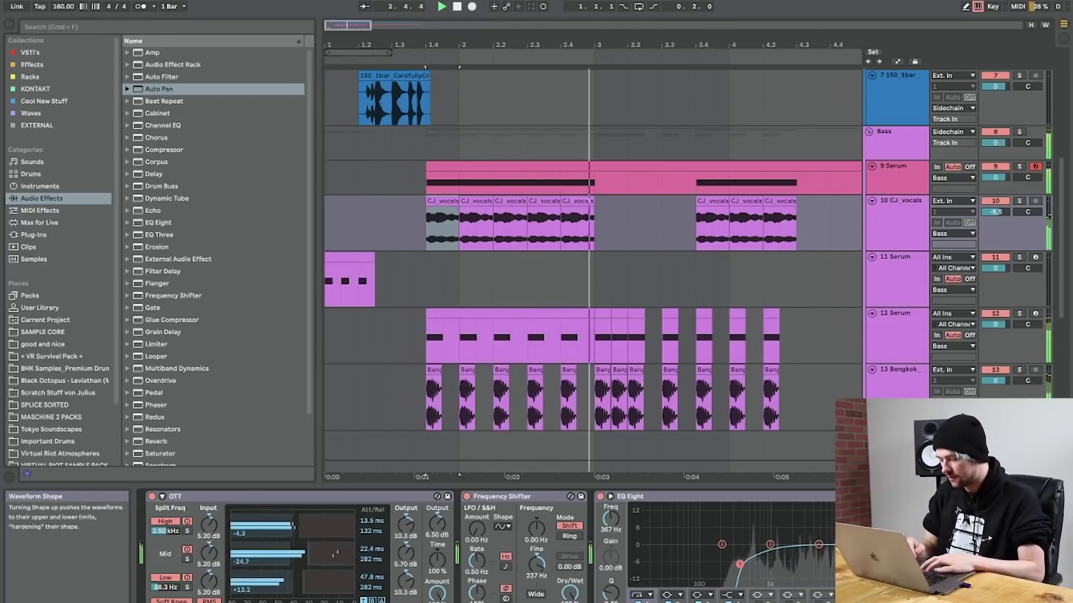
key(space)
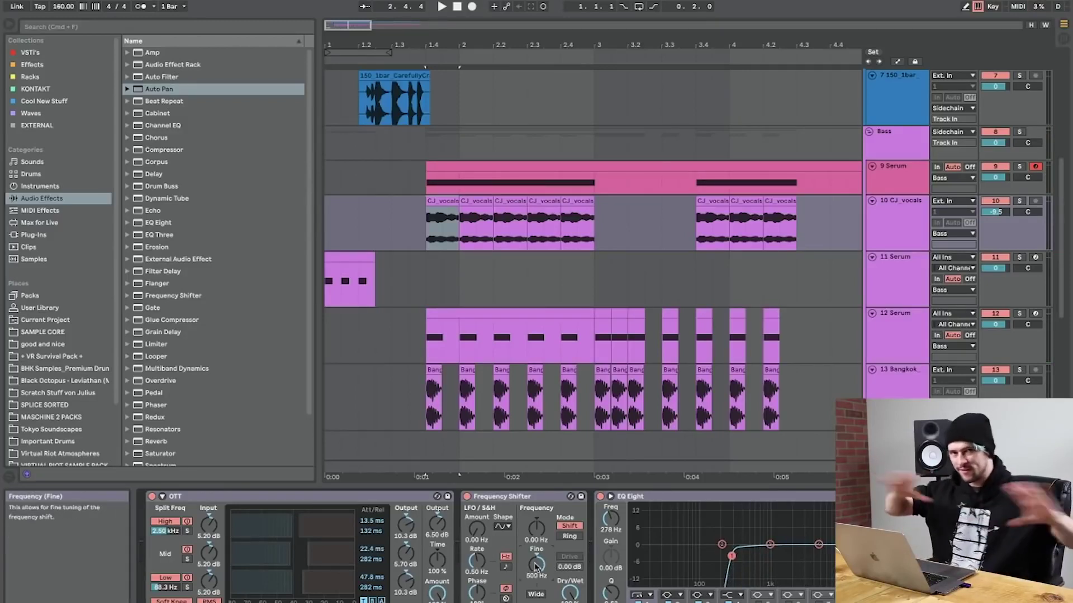
key(space)
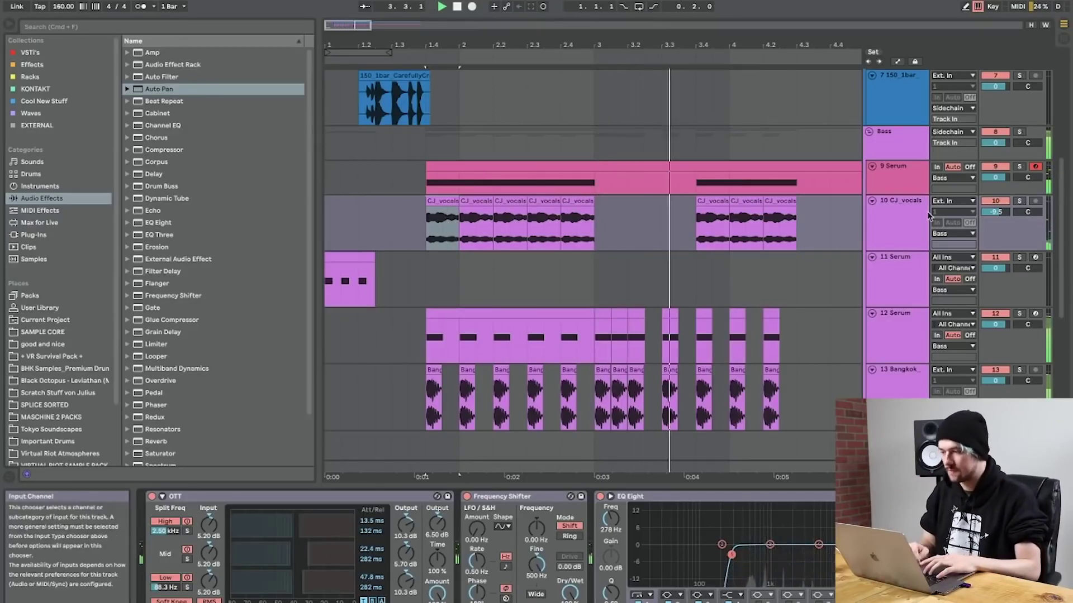
click(898, 223)
drag(600, 46, 522, 43)
key(space)
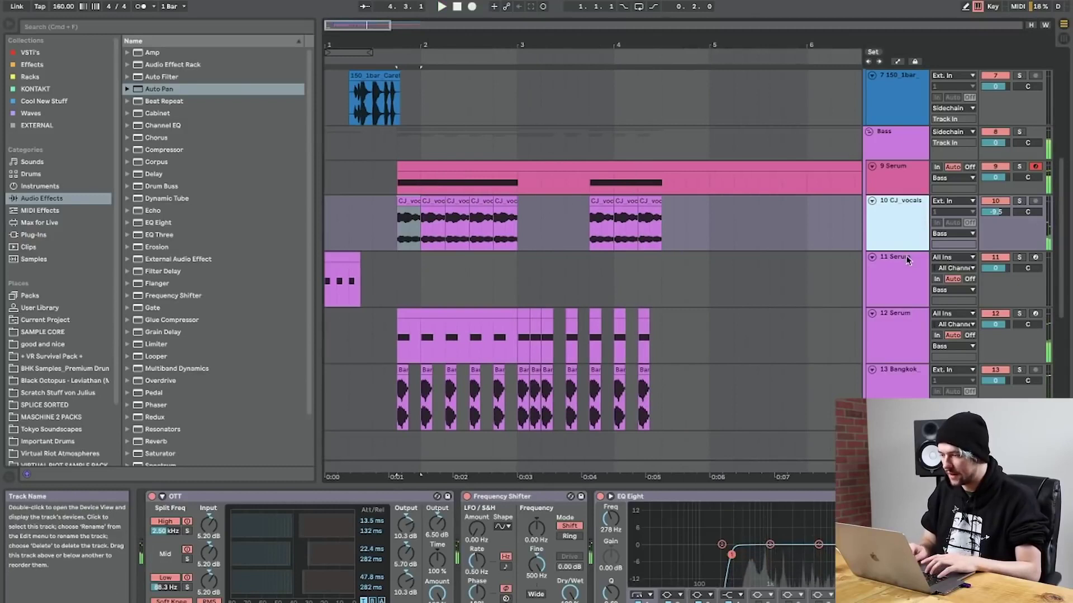
Solo the vocal track for a check, lower its volume to -12.4 dB, and unsolo it.
click(1018, 202)
key(space)
drag(1000, 211, 997, 213)
key(space)
click(922, 215)
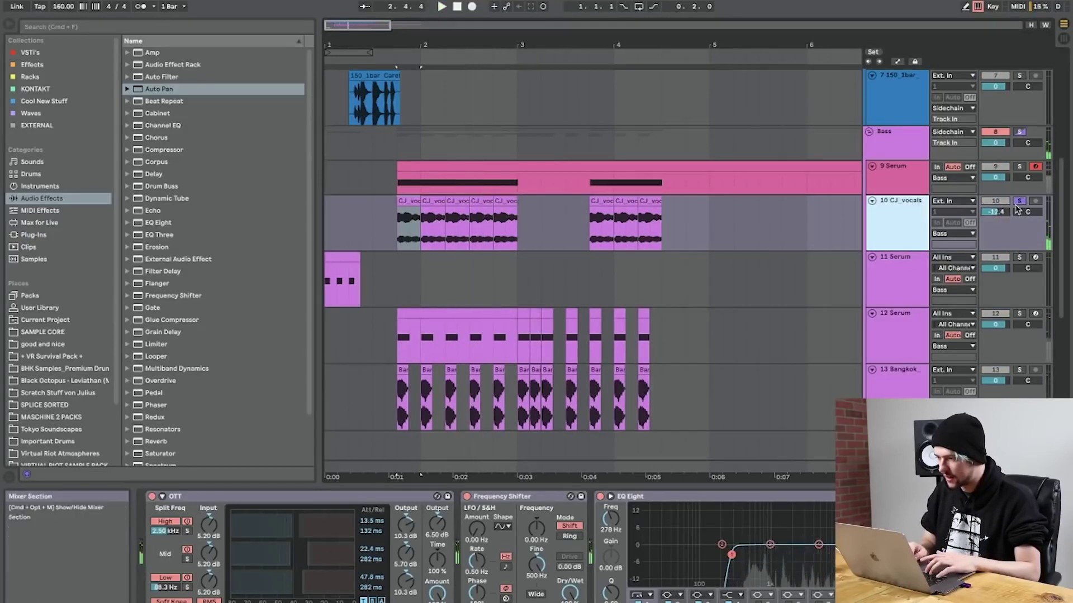
click(1018, 201)
Play the full arrangement from the start to judge the vocal layer in context.
scroll(766, 241, up, 5)
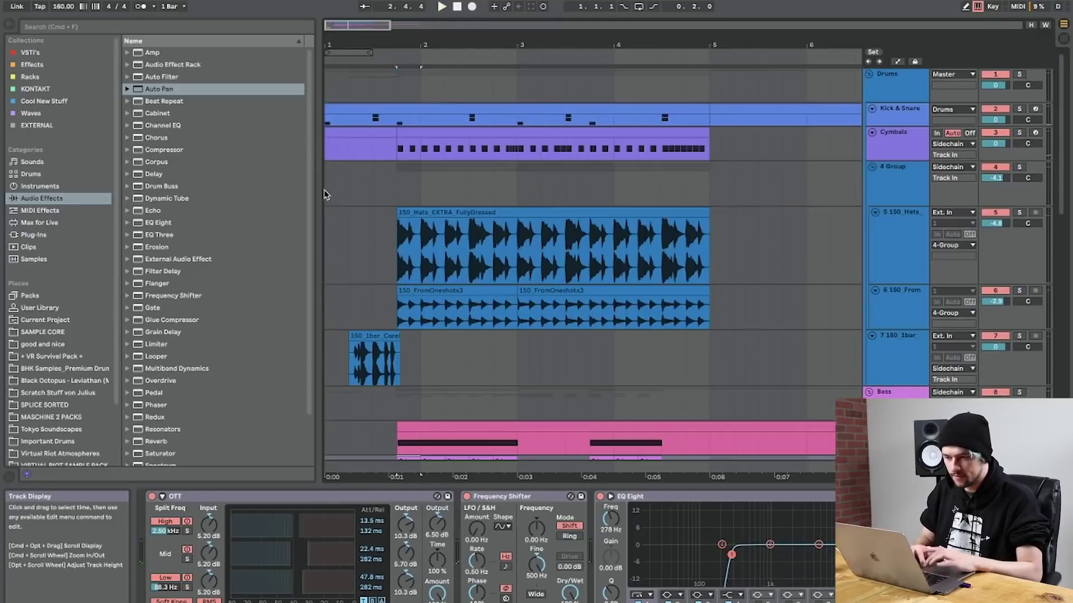
click(325, 194)
key(space)
drag(358, 44, 359, 76)
key(space)
Insert a new audio track below the 13 Bangkok track in the Bass group.
scroll(472, 324, down, 7)
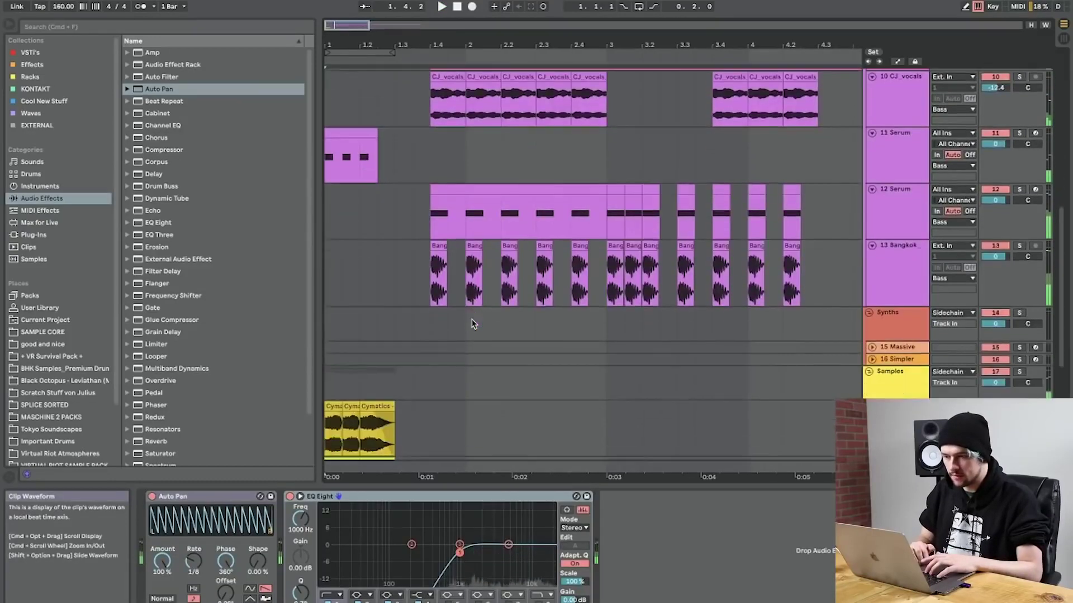
scroll(869, 232, up, 5)
click(889, 235)
scroll(894, 246, down, 6)
click(905, 249)
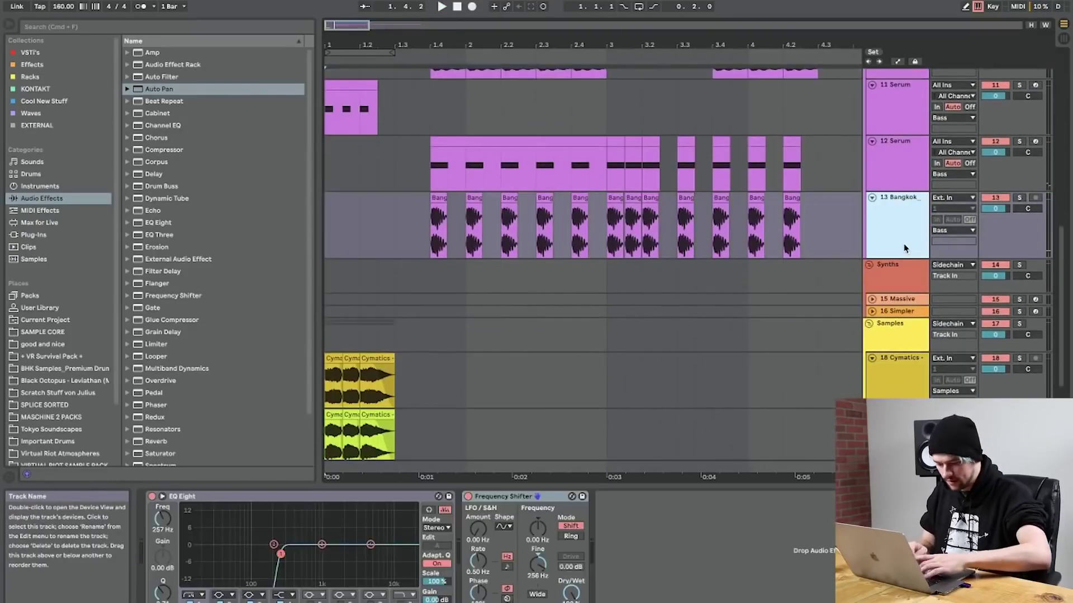
key(super+t)
Open the VR NEW SAMPLES folder and audition BUFF2019 samples from number 22 up to number 20.
scroll(38, 392, down, 3)
click(48, 447)
scroll(167, 125, up, 3)
double_click(166, 102)
click(185, 369)
scroll(184, 375, down, 3)
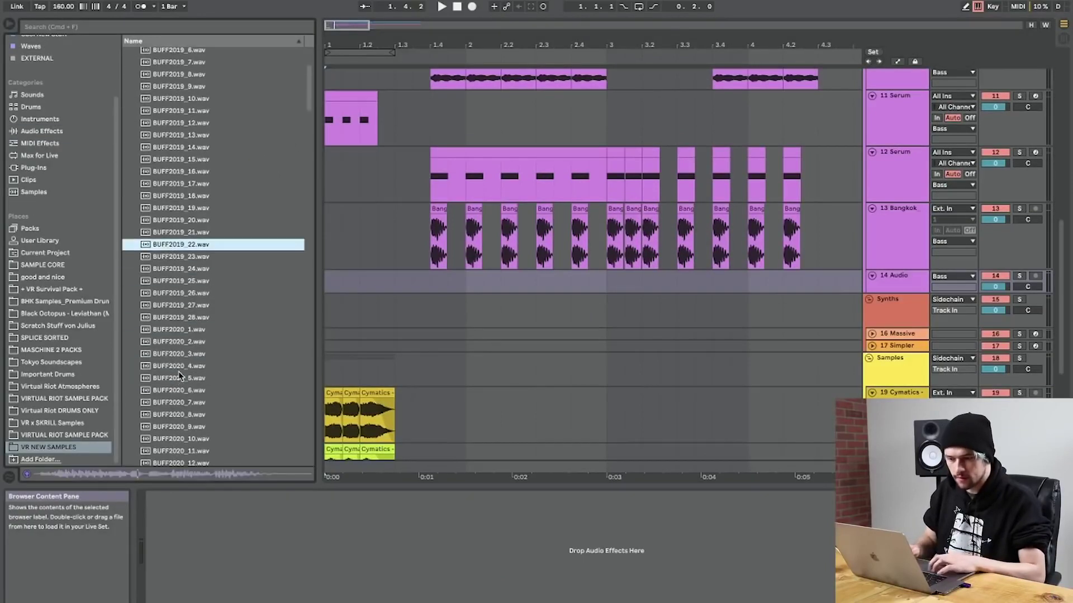
key(Up)
key(Up)
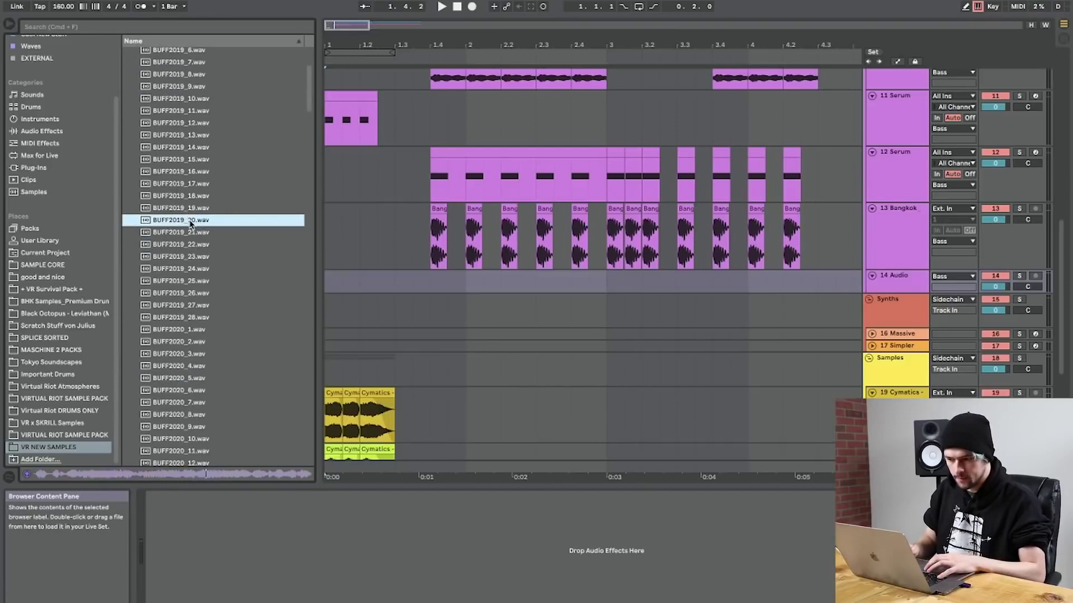
Place BUFF2019_20.wav on the empty audio track below 13 Bangkok and align its start to 1.2.3.
drag(190, 224, 450, 281)
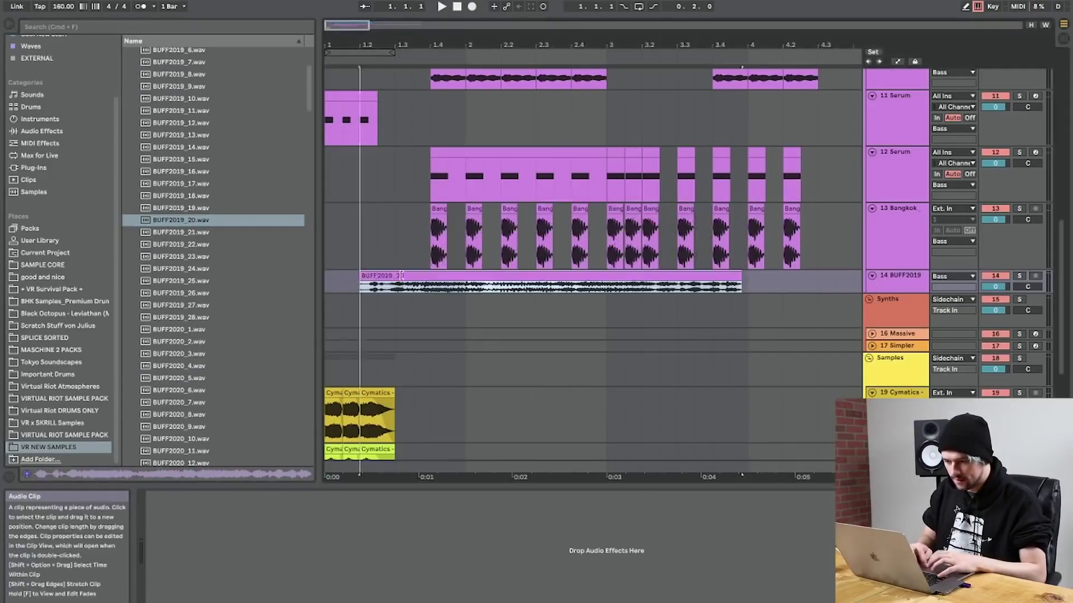
click(1019, 277)
key(space)
drag(485, 277, 412, 279)
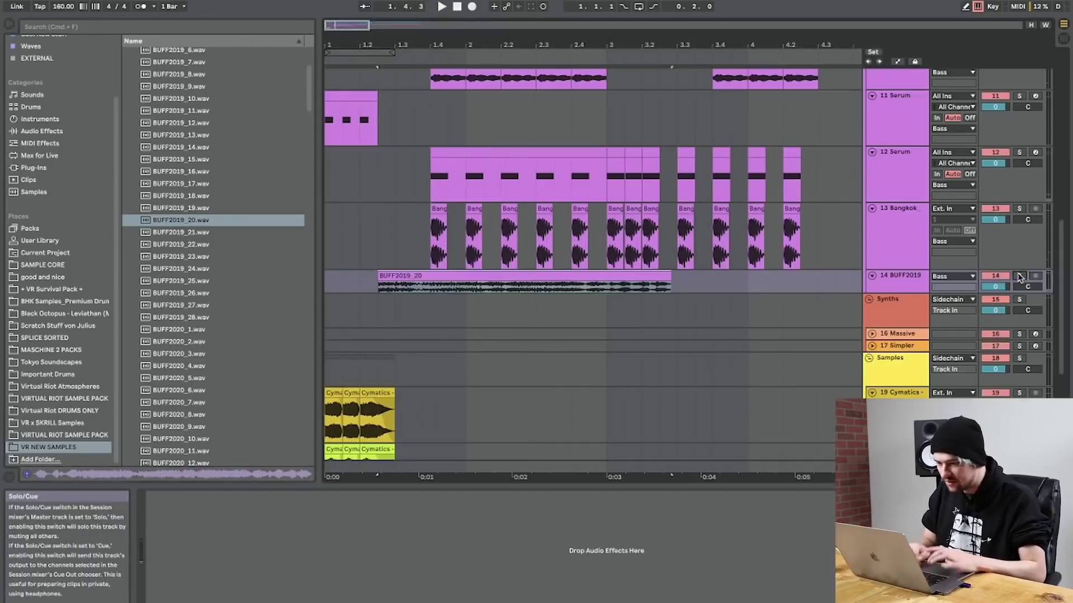
click(435, 288)
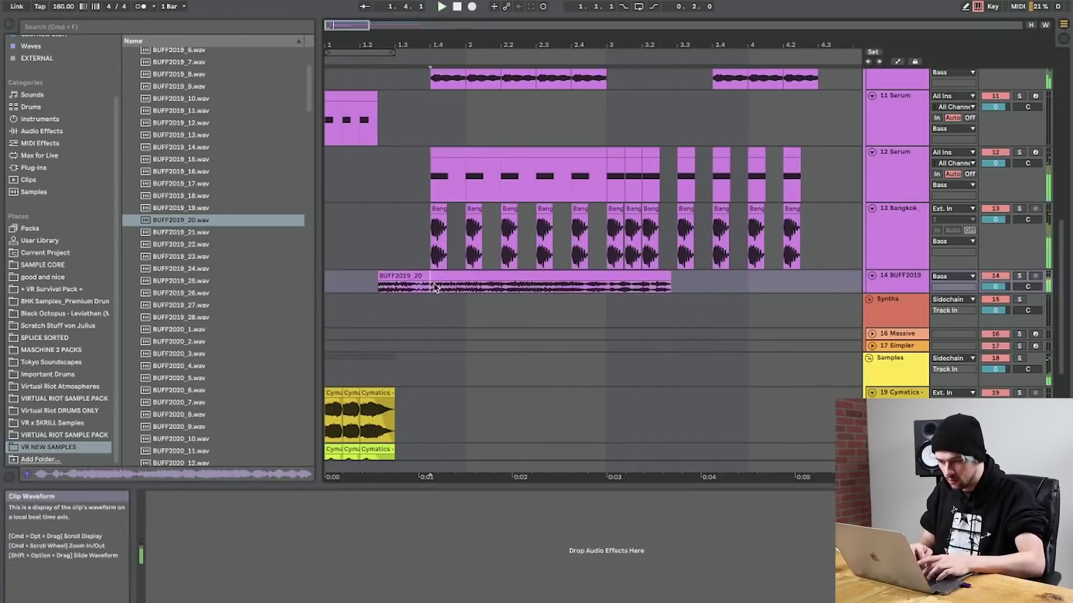
Move the later part of the BUFF2019_20 clip earlier, raise its track volume to 4.6 dB, and play the arrangement.
mouse_move(626, 278)
mouse_down()
mouse_move(359, 286)
mouse_move(404, 288)
mouse_up()
click(337, 290)
key(space)
key(space)
key(space)
drag(995, 287, 995, 277)
key(space)
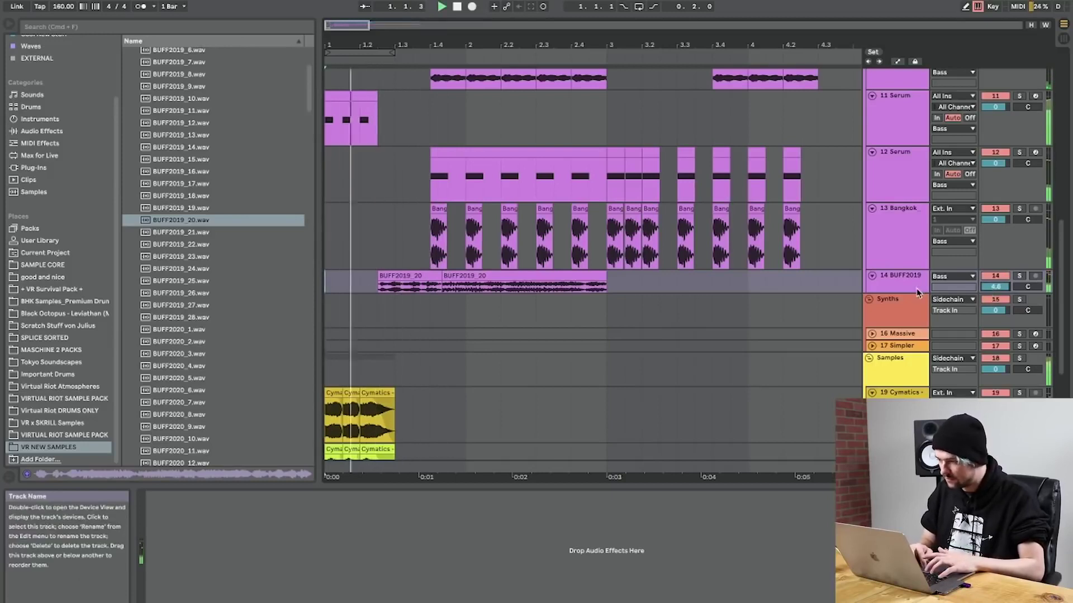
Make the BUFF2019 track taller and remove the clip material after 1.4 so only the section from 1.2.3 remains.
drag(919, 293, 911, 337)
key(space)
key(space)
drag(353, 44, 353, 84)
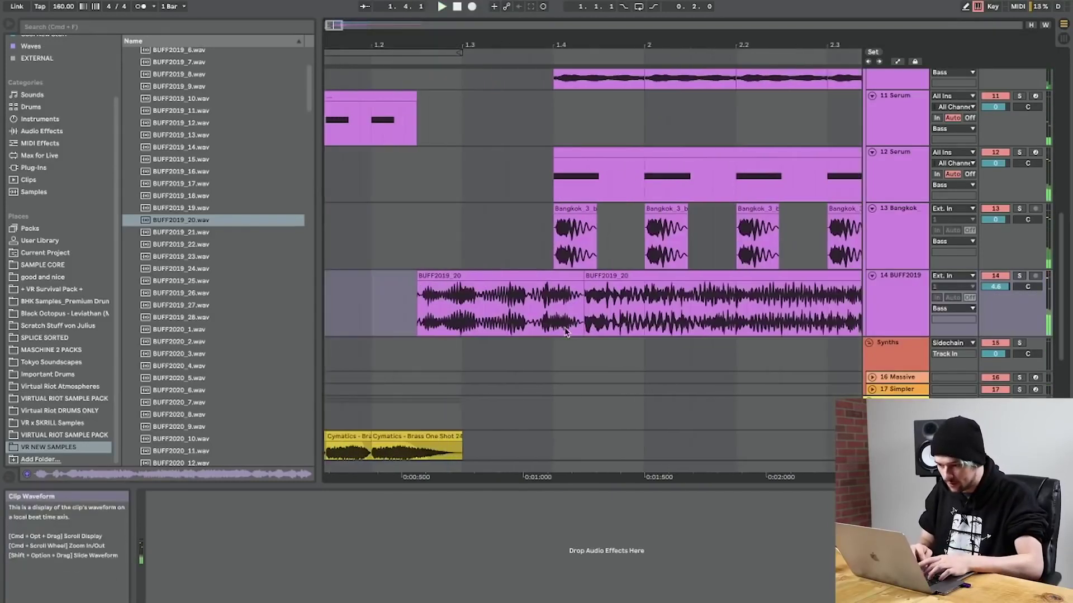
click(596, 275)
key(Delete)
click(575, 275)
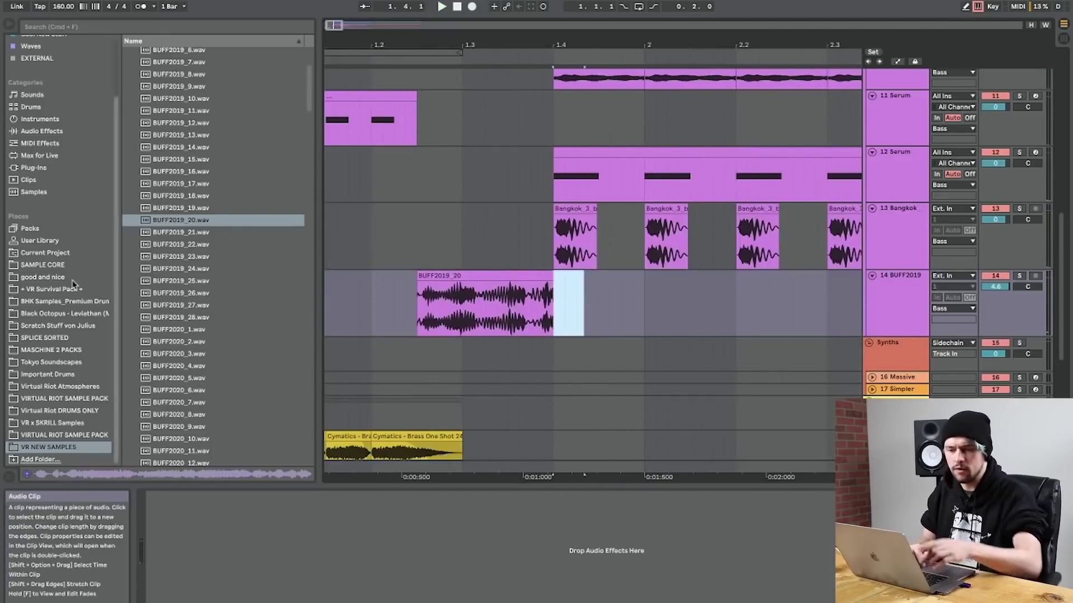
Audition the BUFF2019 samples from number 23 to number 25.
click(188, 256)
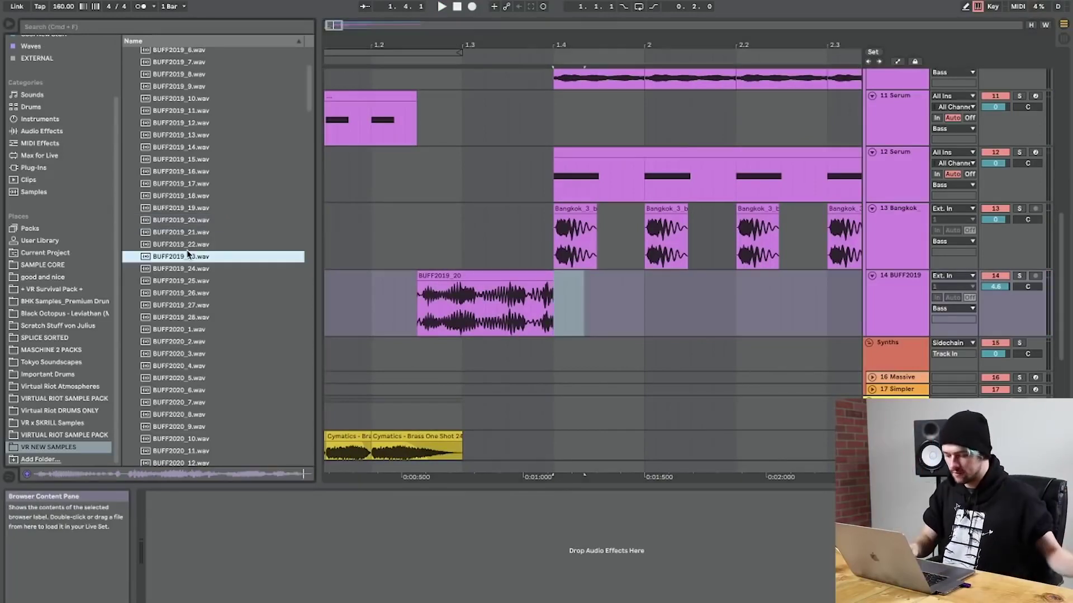
key(Down)
key(Down)
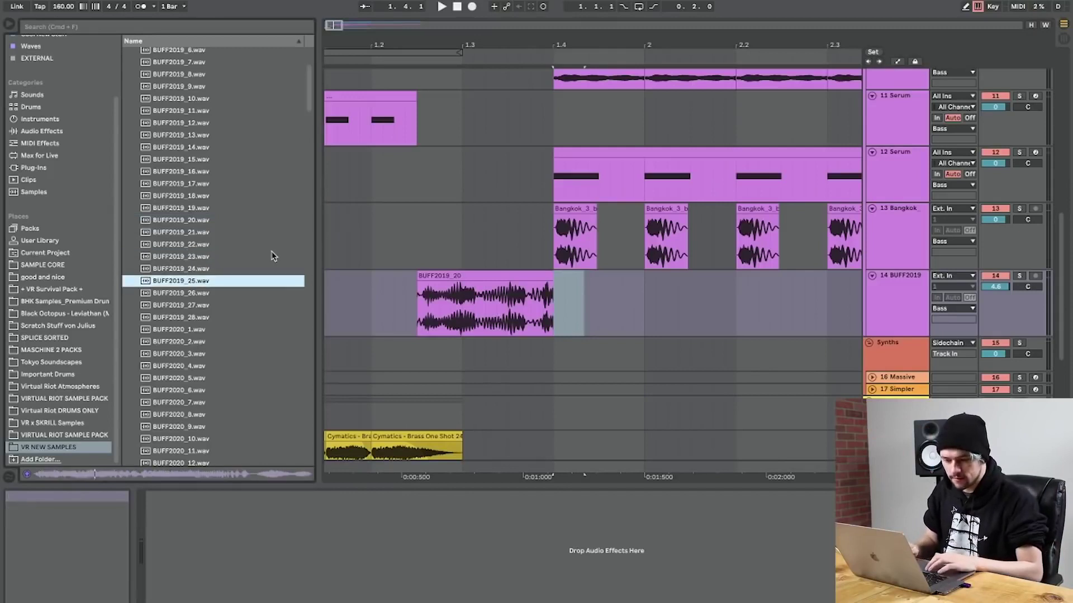
Raise the BUFF2019 track volume to 6.0 dB and play the arrangement from 1.2.
click(498, 278)
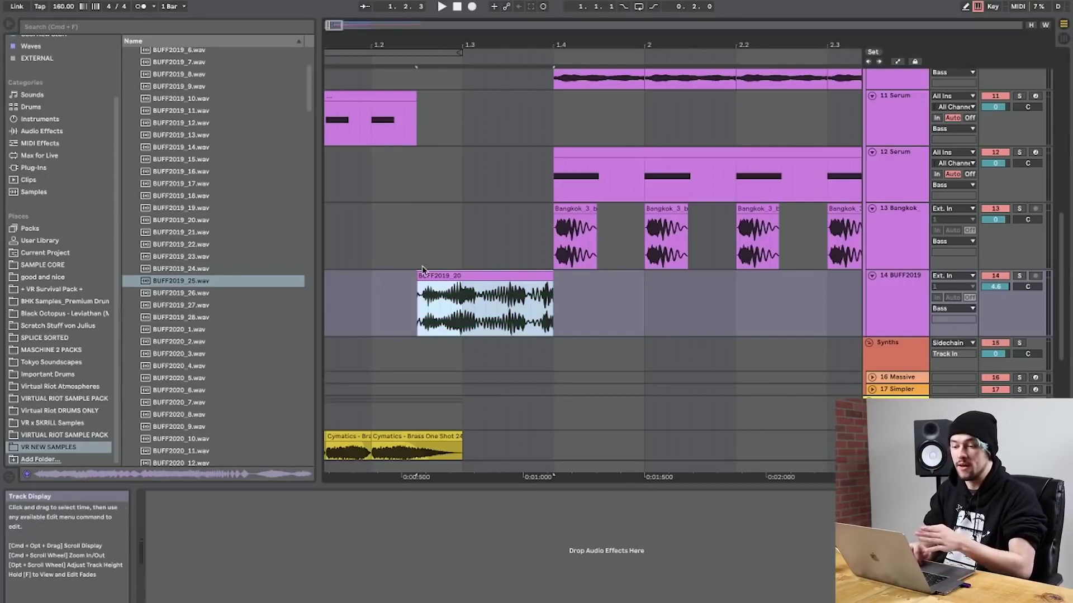
click(452, 276)
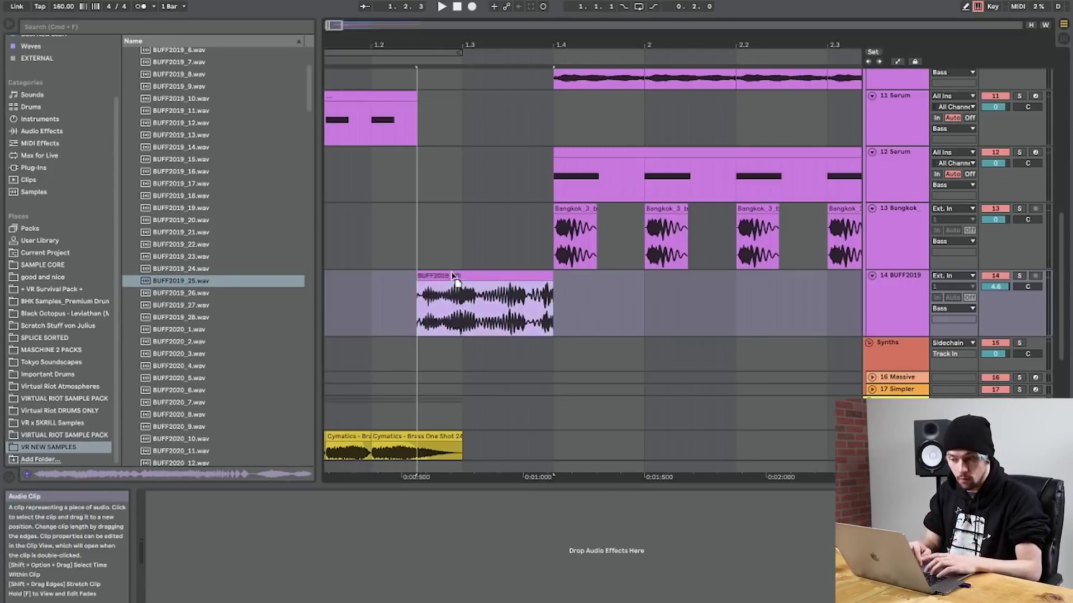
click(374, 296)
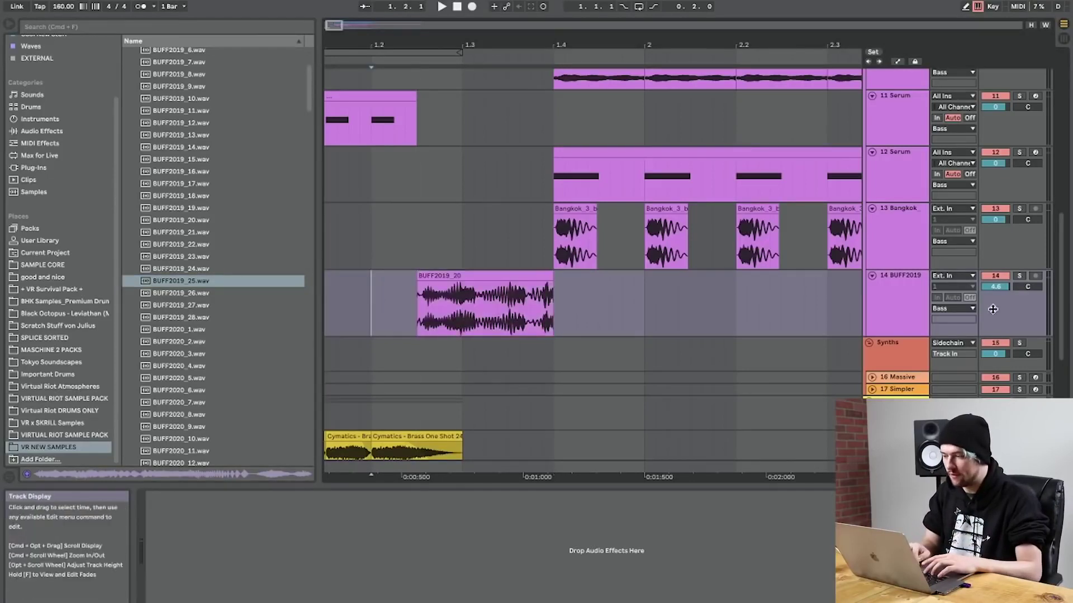
scroll(403, 296, left, 2)
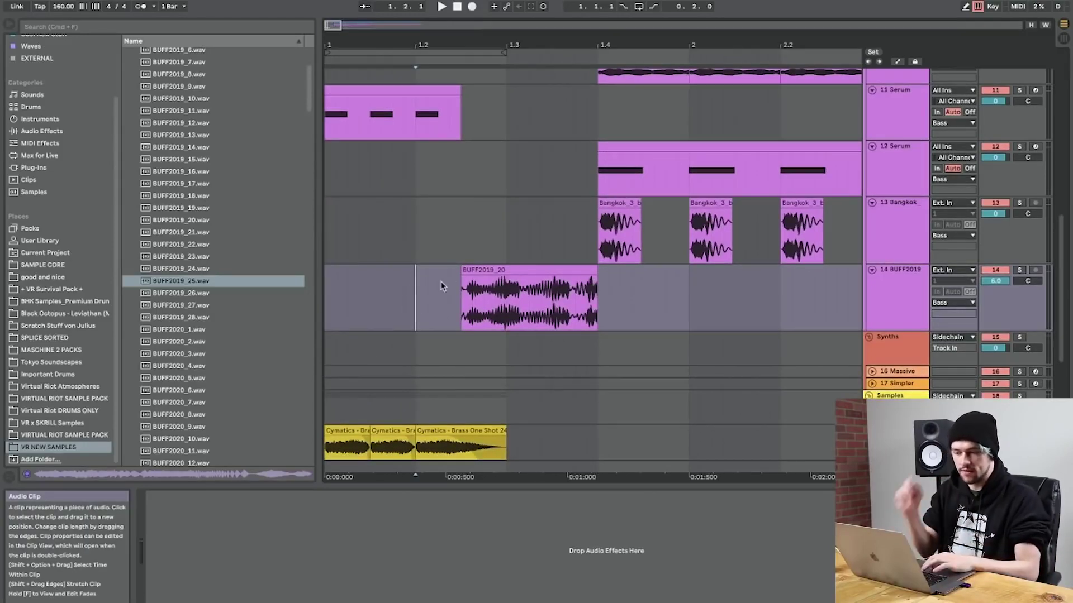
key(space)
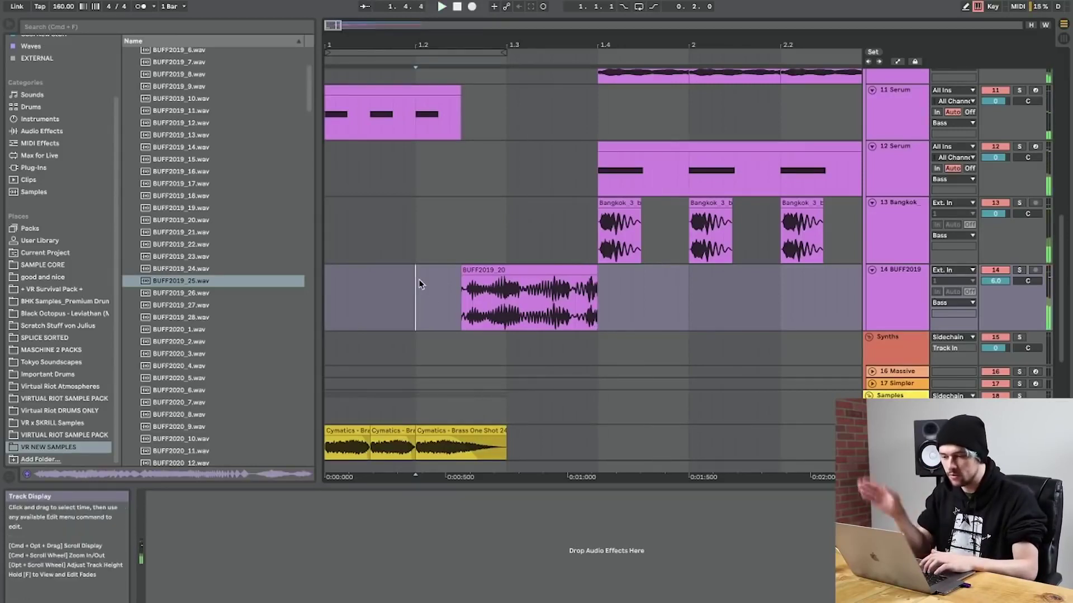
With the metronome on and the BUFF2019 track soloed, chop its clip into three pieces, with the second starting at 1.3.3.
drag(526, 42, 526, 89)
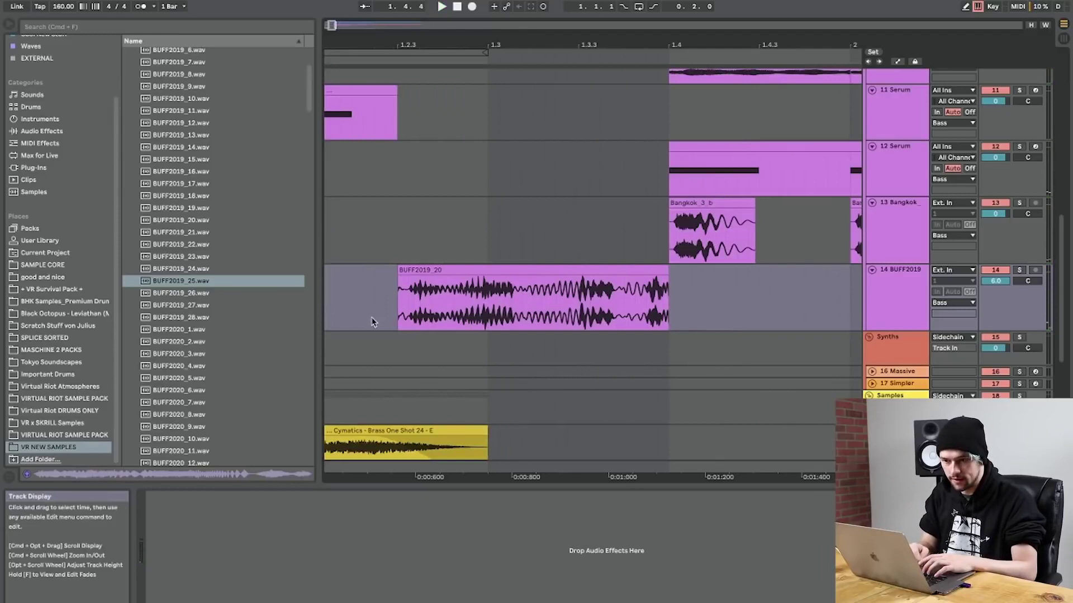
click(140, 6)
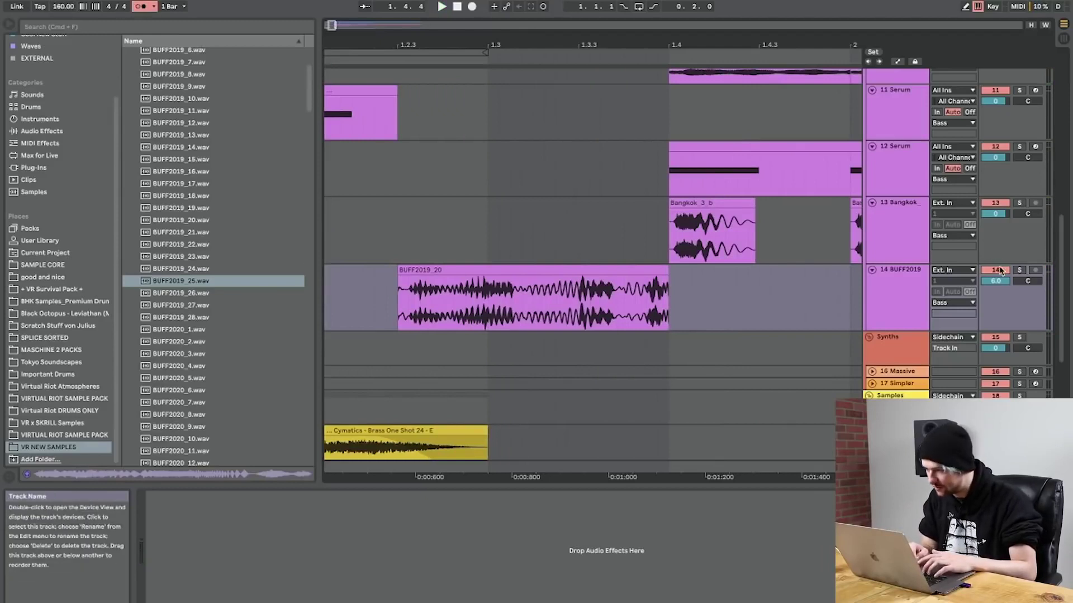
click(1018, 271)
key(space)
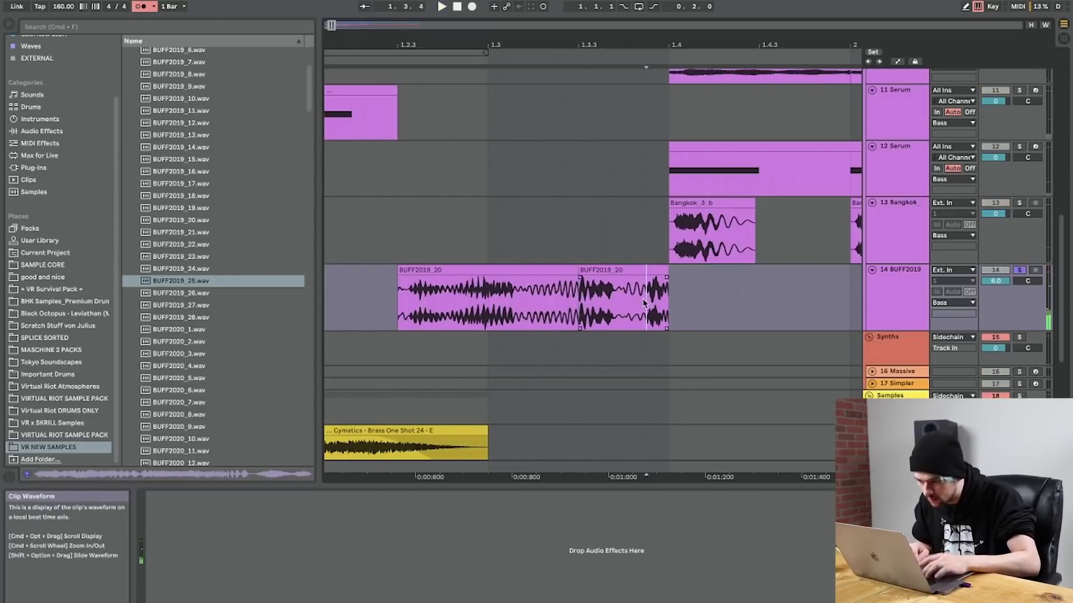
mouse_move(658, 271)
mouse_down()
mouse_move(635, 270)
mouse_move(668, 269)
mouse_up()
click(458, 271)
key(space)
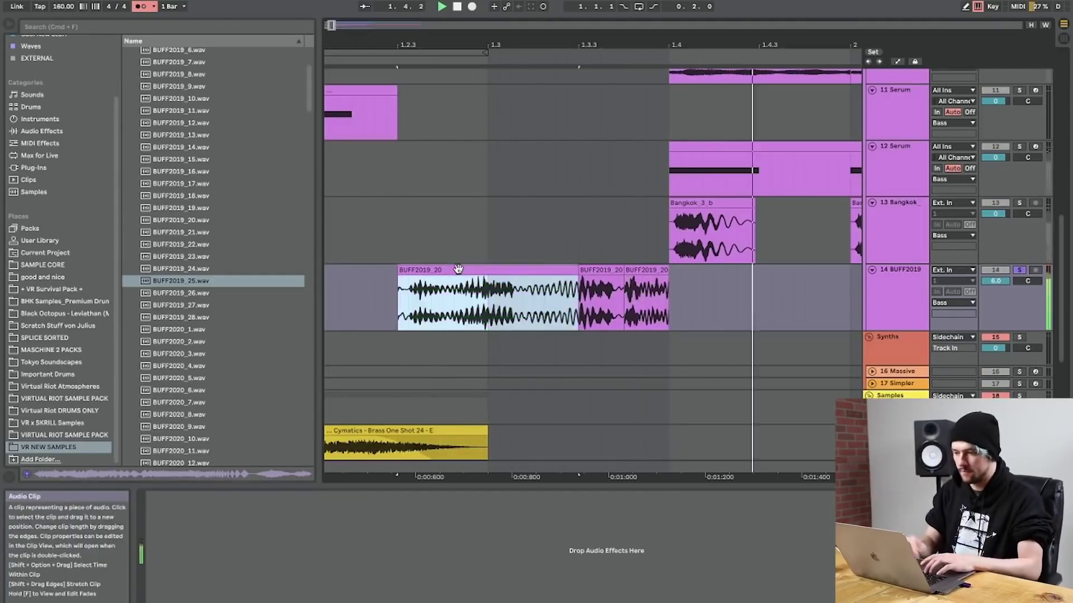
Add a curved fade-out to the last BUFF2019_20 piece and a short fade-in at the start of the first.
drag(667, 278, 650, 327)
key(space)
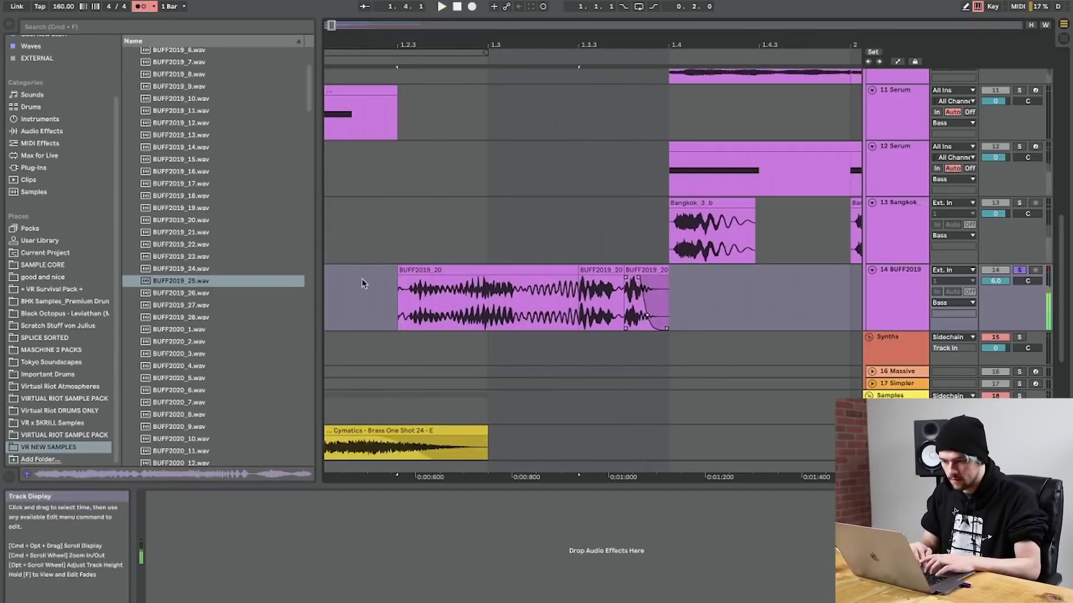
scroll(361, 278, left, 3)
drag(511, 282, 522, 283)
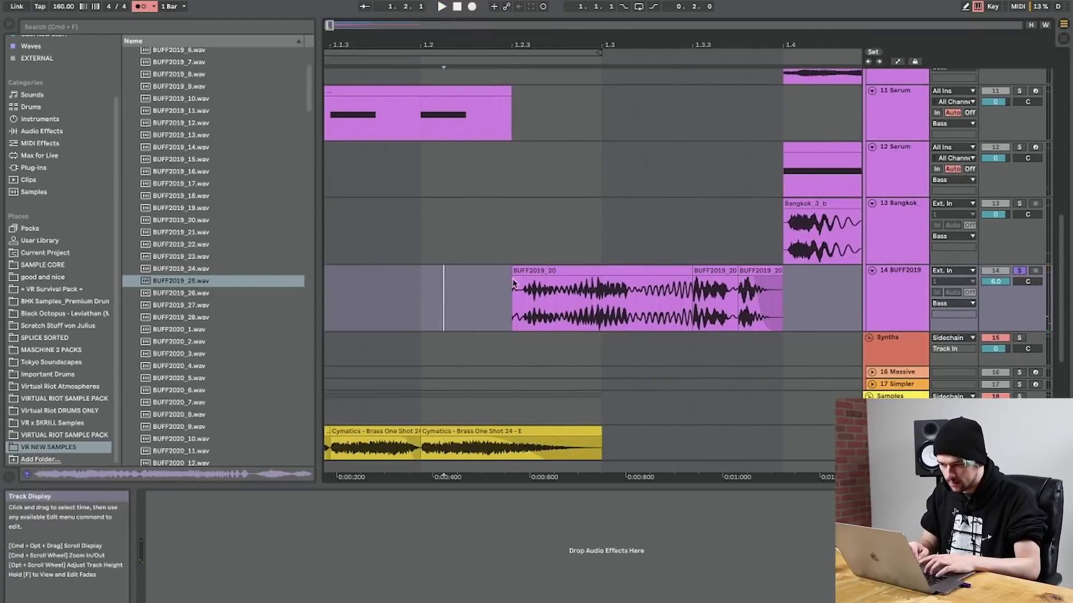
Turn off the metronome, unsolo the BUFF2019 track, and play the chopped bass fill with the full arrangement.
click(1021, 271)
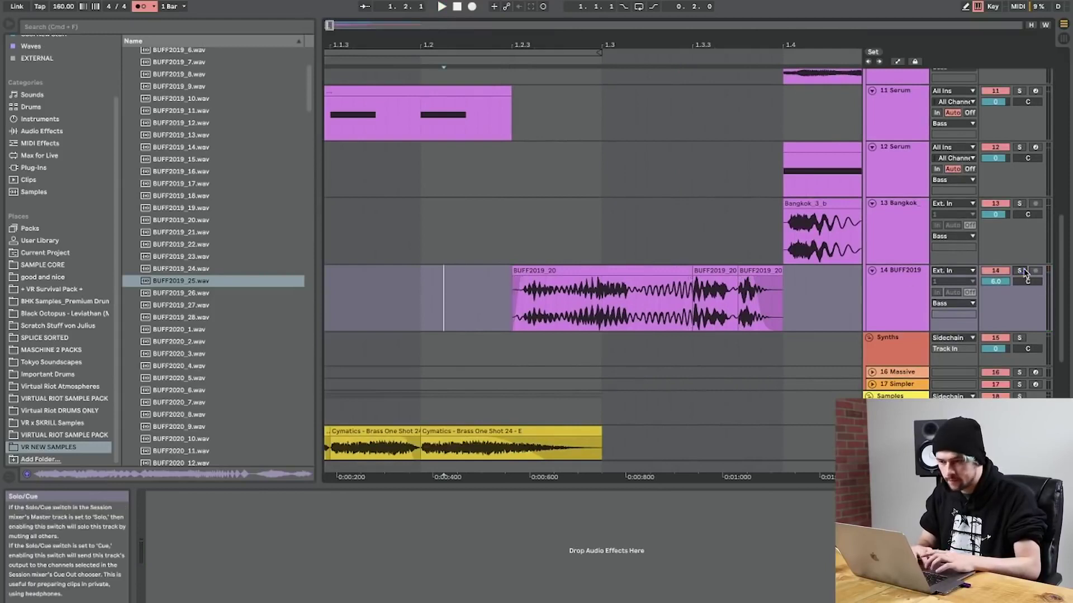
key(space)
drag(542, 40, 460, 40)
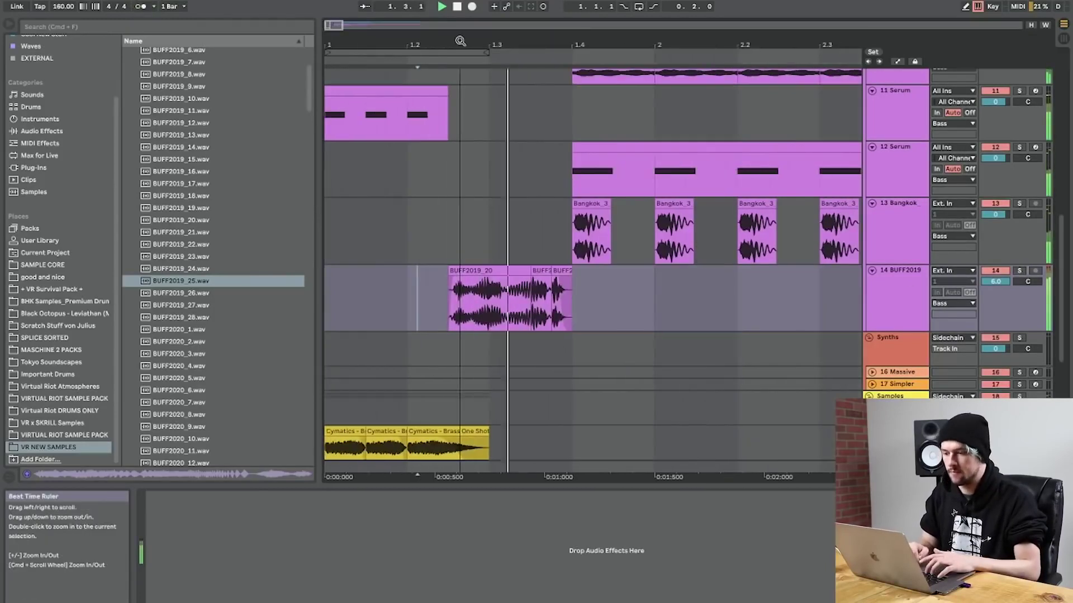
key(space)
Insert a new audio track below the 19 Cymatics track in the Samples group.
drag(581, 42, 576, 22)
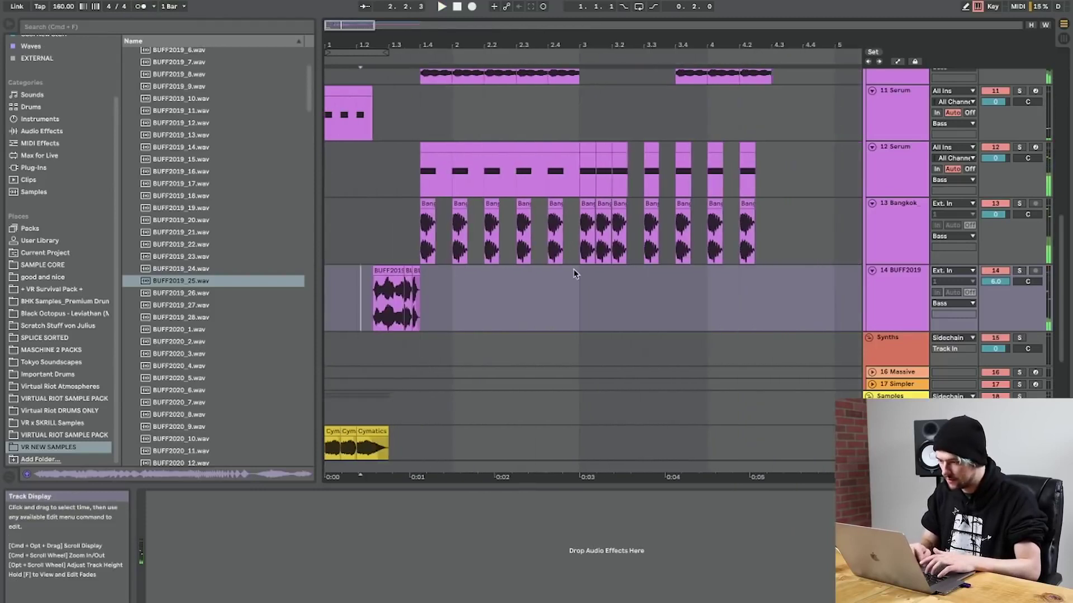
scroll(575, 273, down, 3)
click(923, 393)
key(super+t)
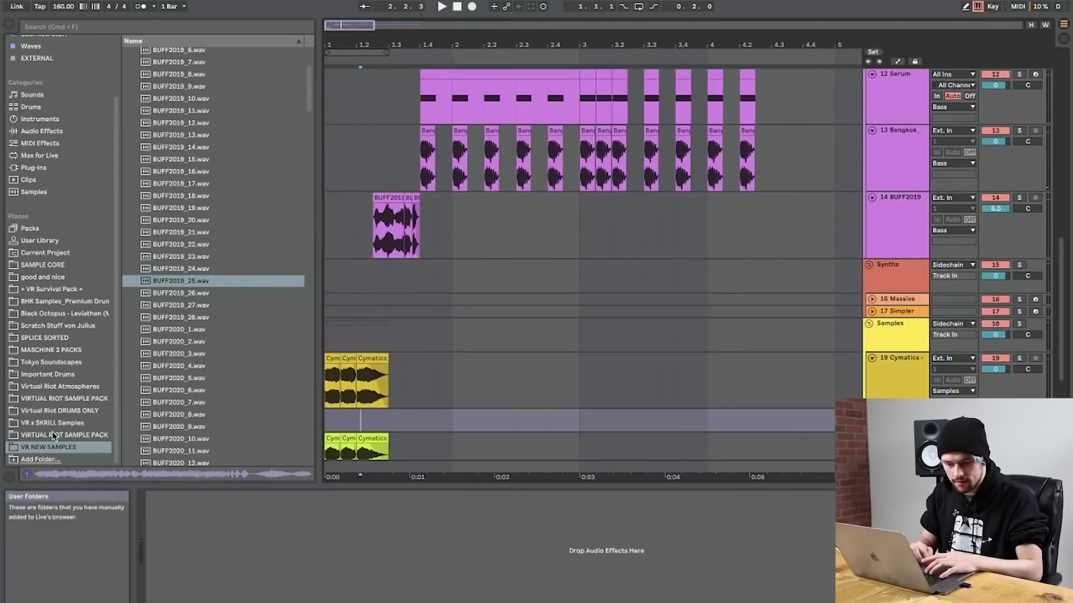
Browse the VR NEW SAMPLES folders, then go to the Vox - Shout folder under One Shots in SPLICE SORTED.
key(Left)
click(164, 296)
key(Up)
key(Up)
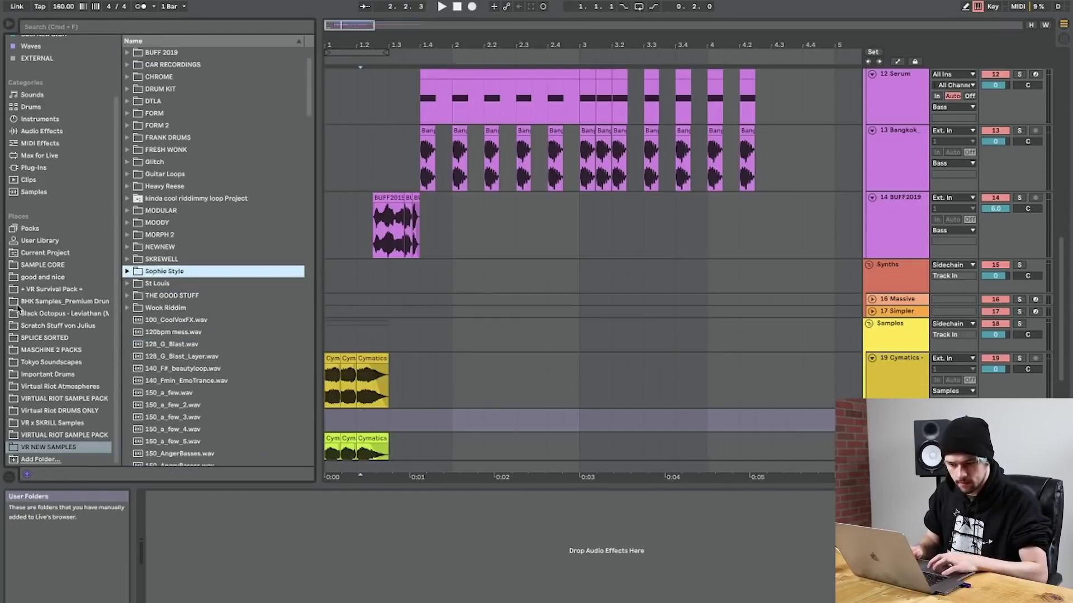
click(37, 338)
click(180, 273)
key(Left)
key(Up)
key(Down)
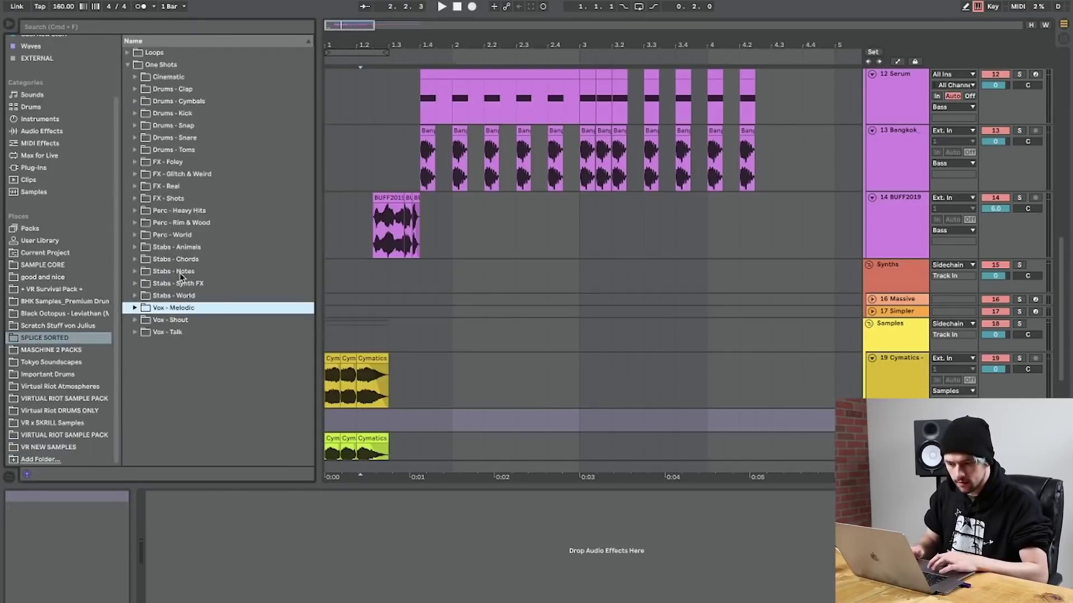
key(Down)
Audition the shout one-shots in the Vox - Shout folder to find a chant sample.
key(Right)
key(Down)
key(Down)
key(Down)
key(Down)
key(Down)
key(Down)
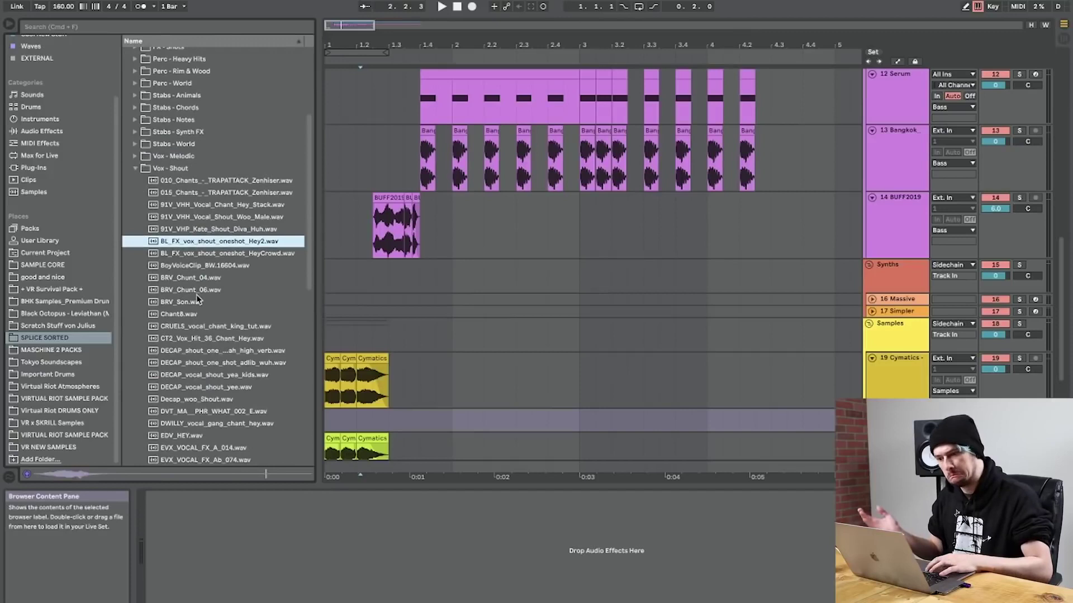
click(200, 290)
key(Down)
scroll(200, 291, down, 2)
key(Down)
key(Down)
scroll(180, 296, down, 2)
key(Down)
scroll(187, 268, down, 1)
Place CT2_Vox_Hit_36_Chant_Hey.wav at 1.3 on the new Samples track, solo it, and open its clip settings.
drag(212, 235, 407, 416)
key(space)
double_click(408, 416)
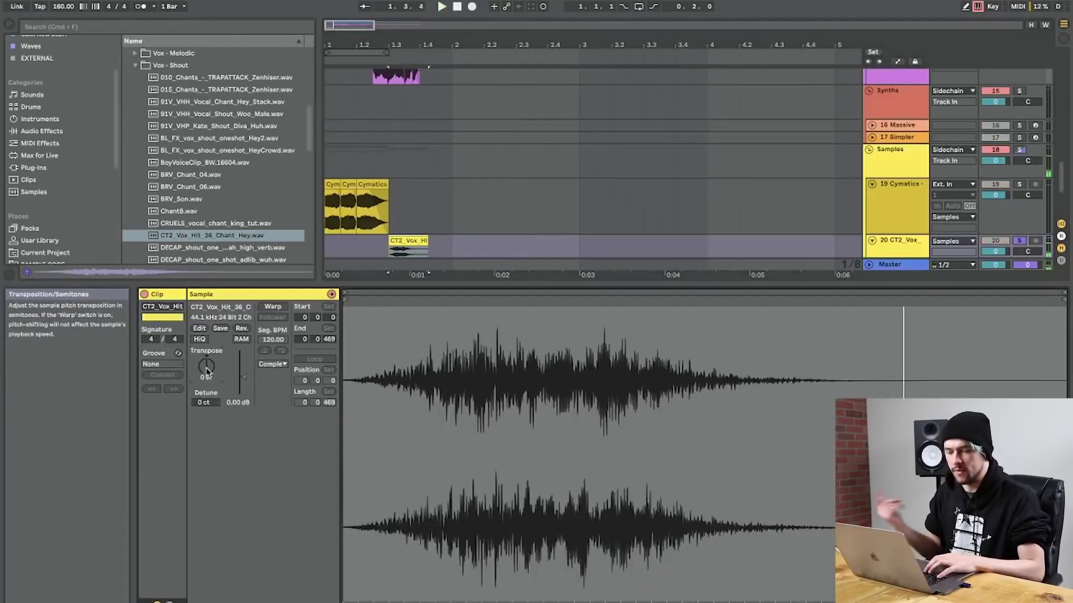
Transpose the chant clip up to 3 semitones and play it back.
key(space)
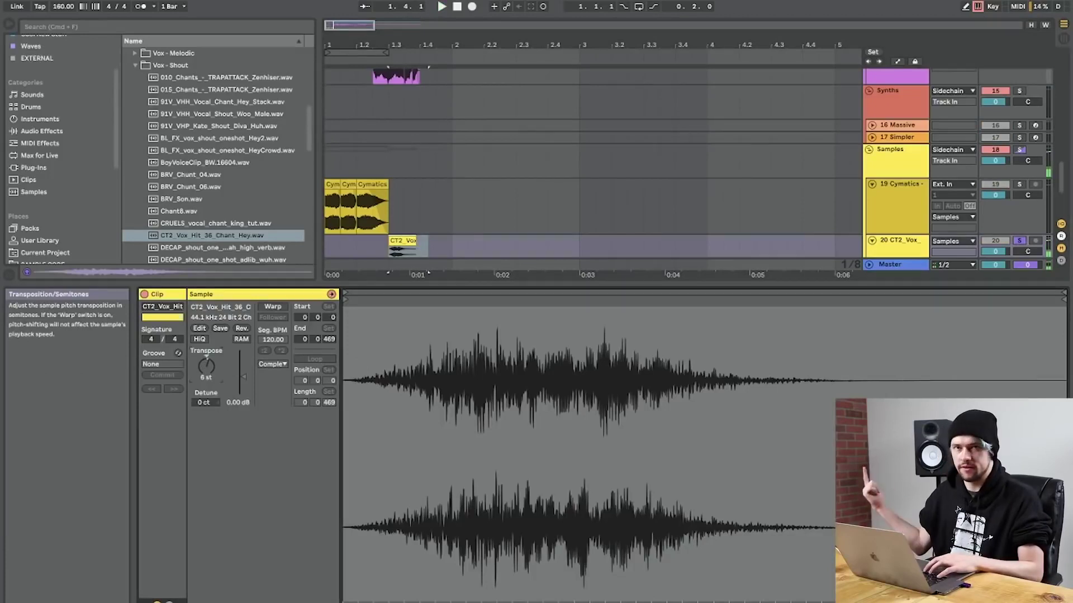
drag(207, 366, 206, 363)
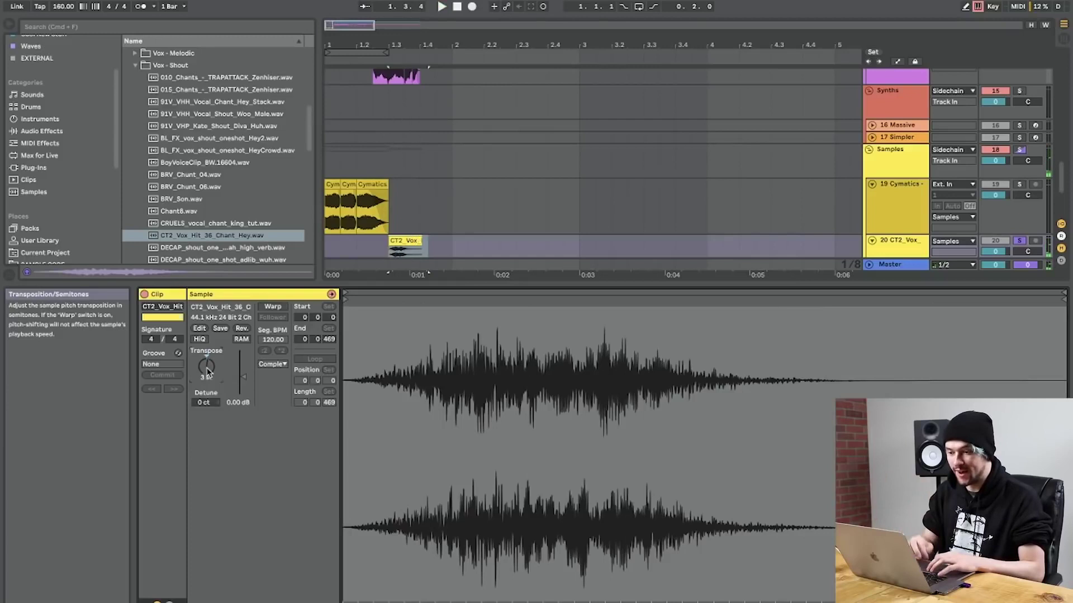
key(space)
key(space)
Unsolo the chant track, play it in context, and trim the chant clip to end at 1.4.
click(1019, 241)
key(space)
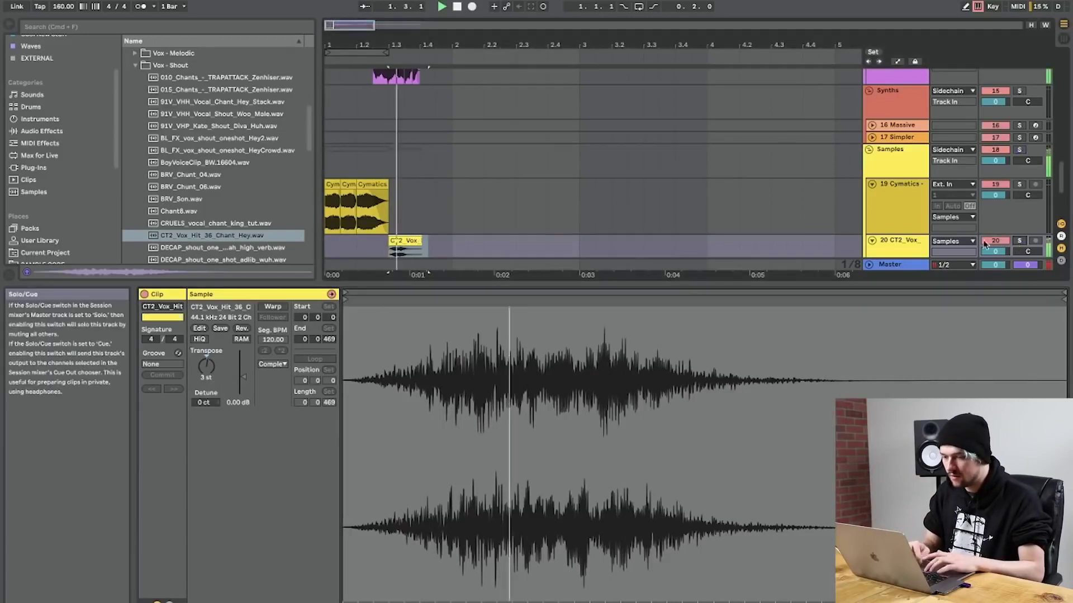
click(423, 241)
drag(420, 241, 418, 241)
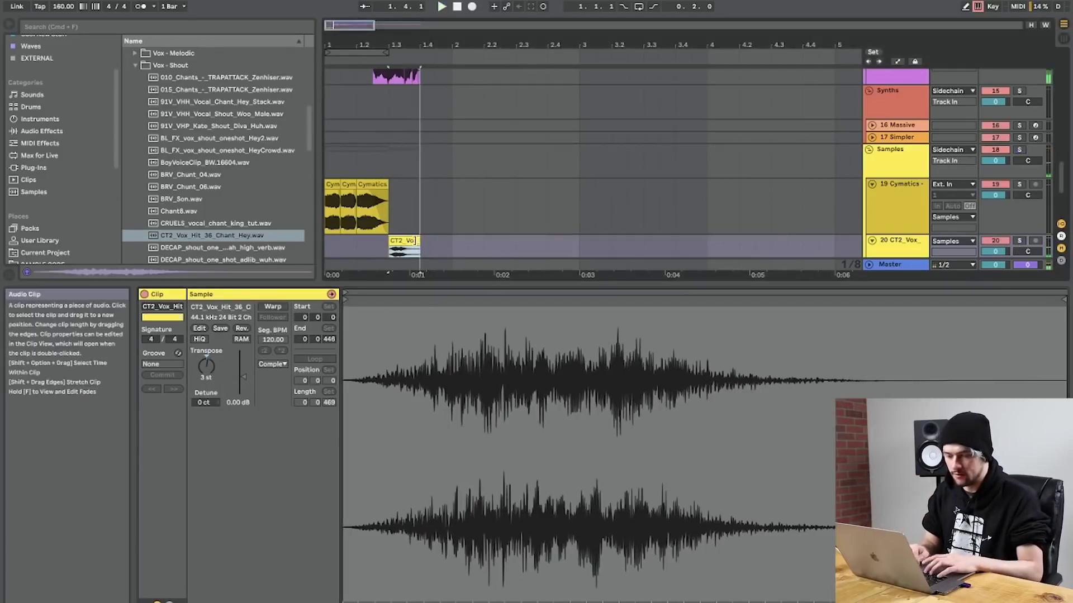
Turn on Warp for the chant clip and set its segment BPM to 105.
click(279, 307)
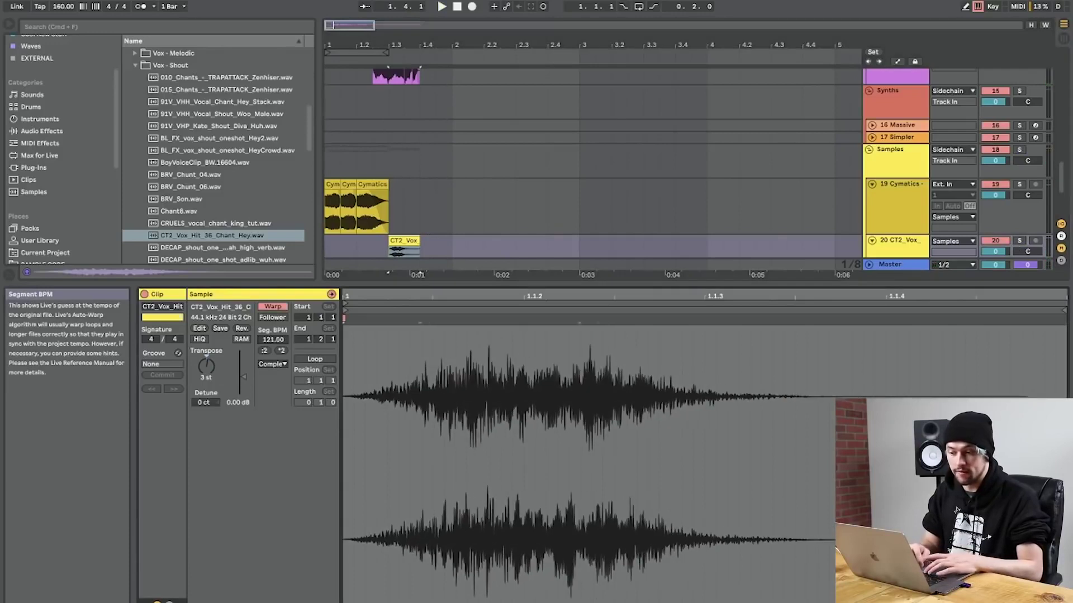
key(space)
drag(272, 339, 273, 349)
key(space)
key(space)
Move the chant clip to 1.4, duplicate it along the track through beat 3, delete the copy at 2, and play.
drag(408, 244, 418, 215)
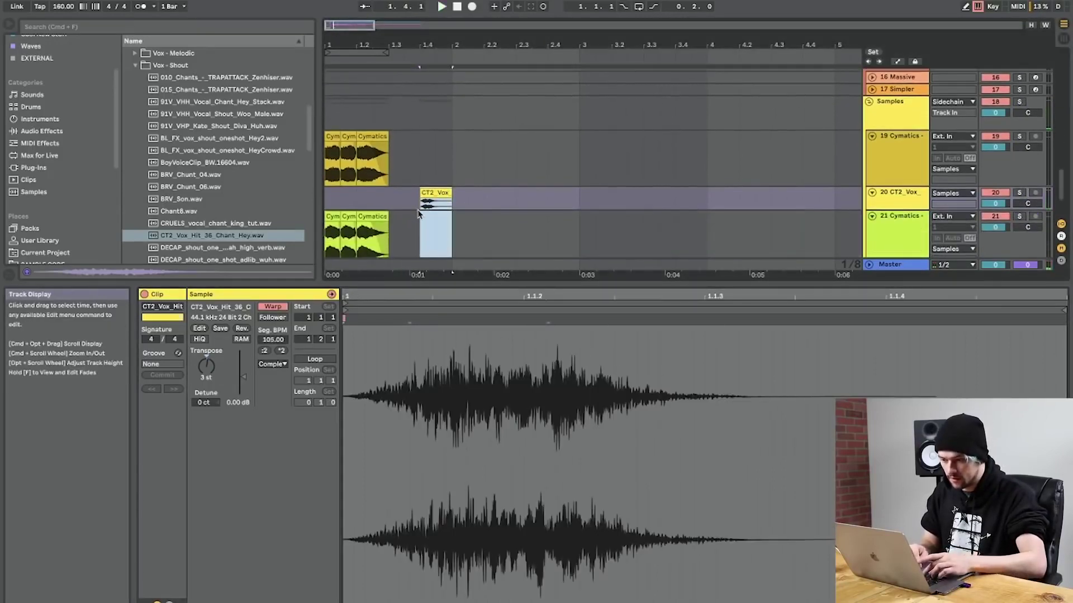
key(super+d)
key(super+d)
click(468, 192)
key(Delete)
click(535, 191)
click(328, 199)
key(space)
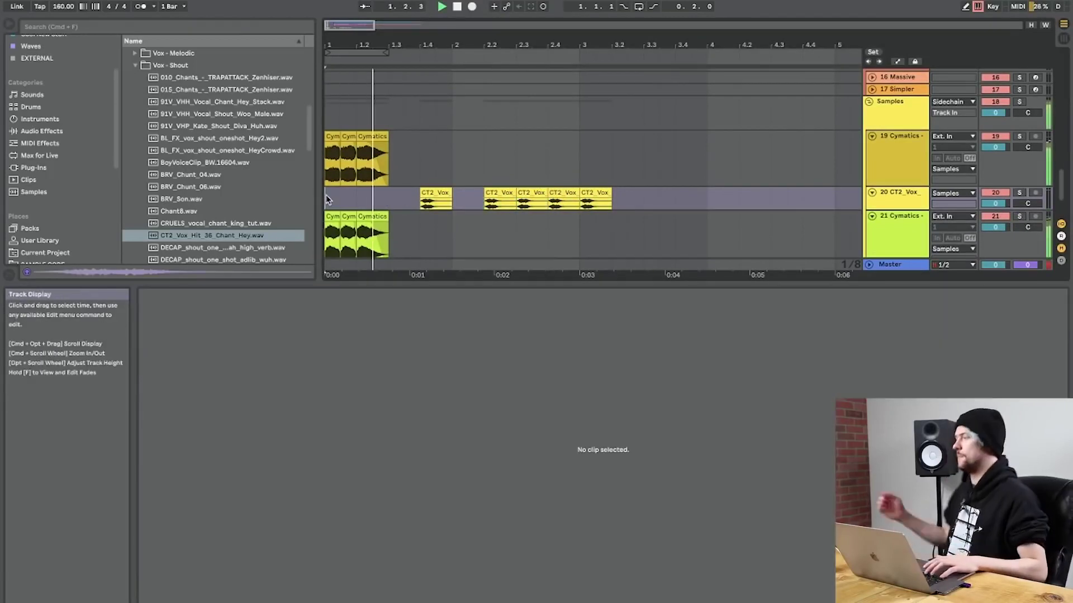
Respace the chant clips on every second beat at 1.4, 2.2, 2.4, 3.2, 3.4 and 4.2.
click(531, 198)
key(Delete)
click(598, 192)
drag(598, 192, 626, 191)
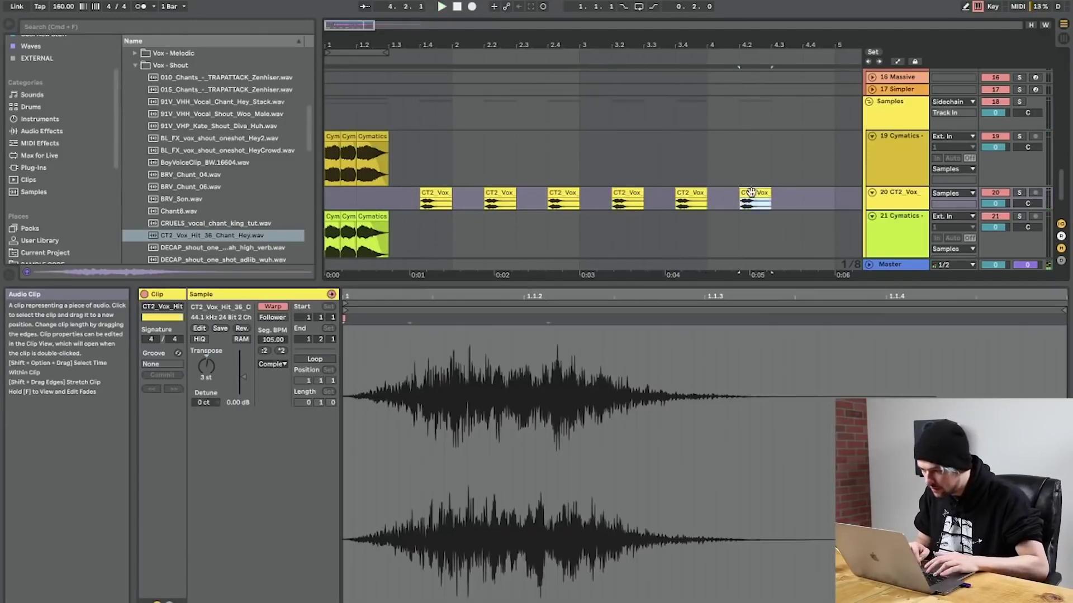
Add one more chant clip at 4.4, play the chant pattern and lower the chant track's volume.
drag(813, 196, 814, 195)
click(359, 198)
key(space)
drag(997, 204, 996, 214)
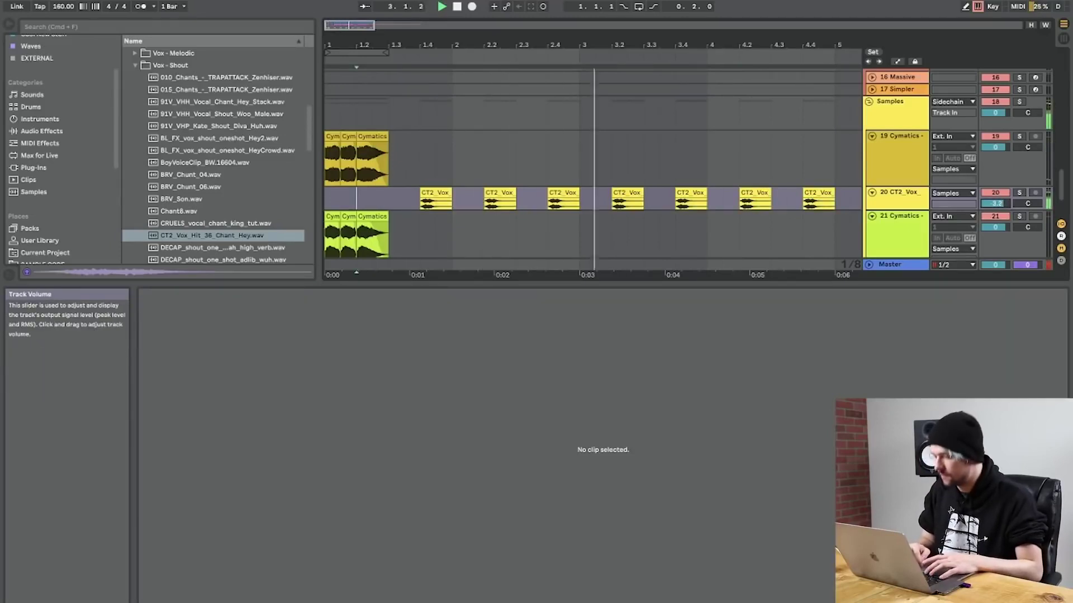
Solo the CJ_vocals track in the Bass group, show its device chain and play the vocal chops alone.
click(972, 600)
scroll(584, 253, up, 10)
scroll(559, 250, down, 3)
key(space)
click(373, 246)
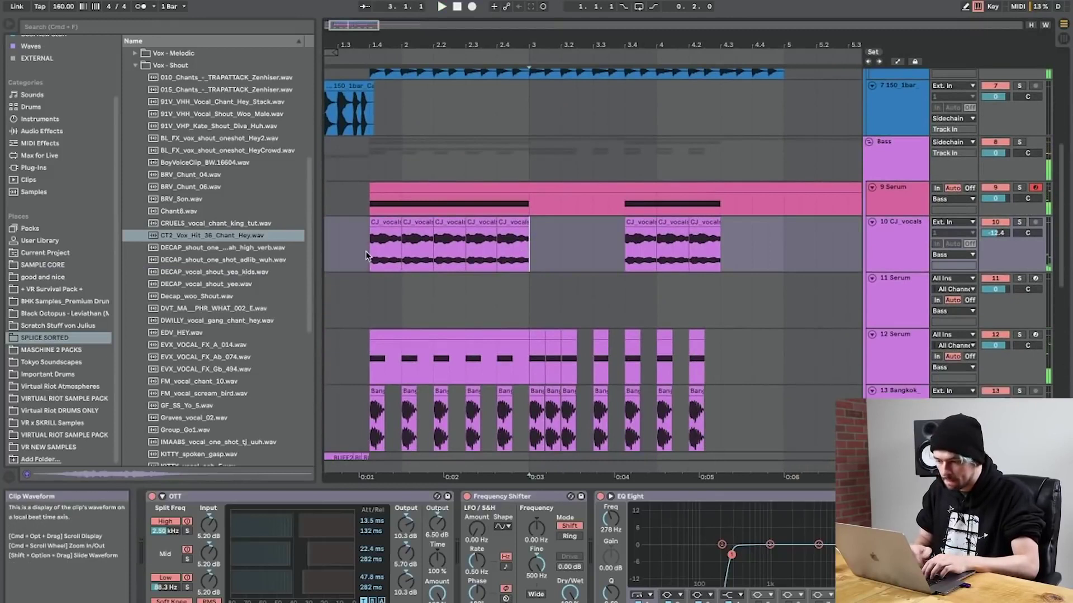
click(1020, 222)
key(space)
scroll(754, 571, right, 2)
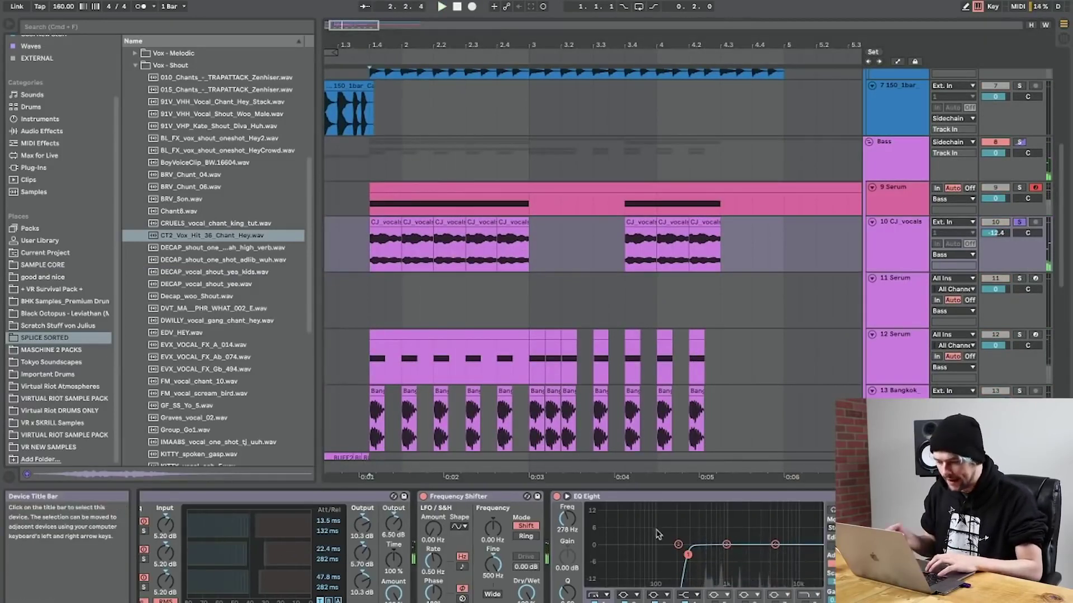
key(space)
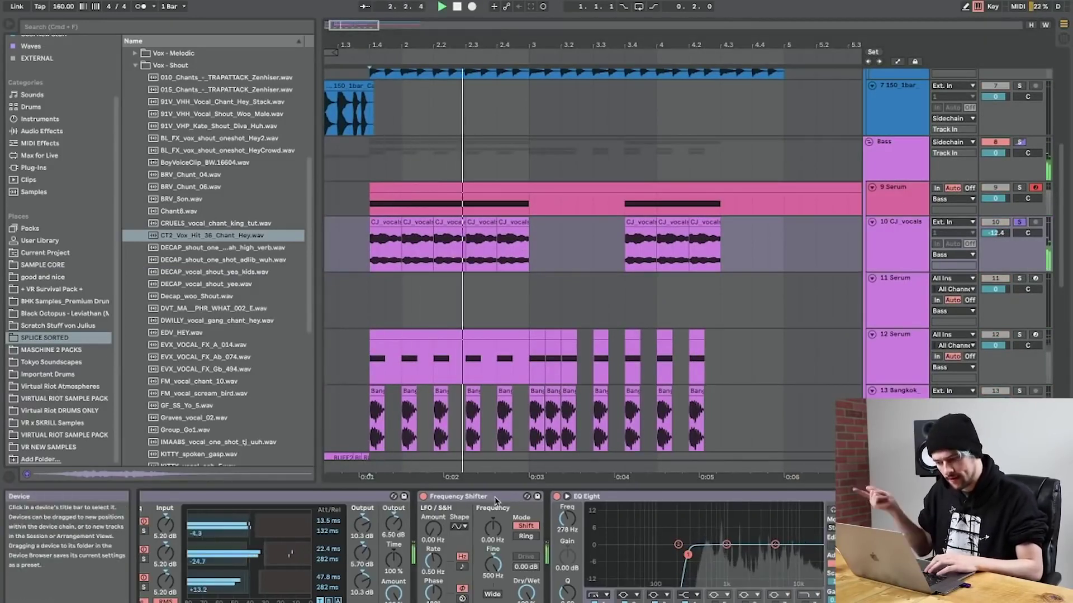
key(space)
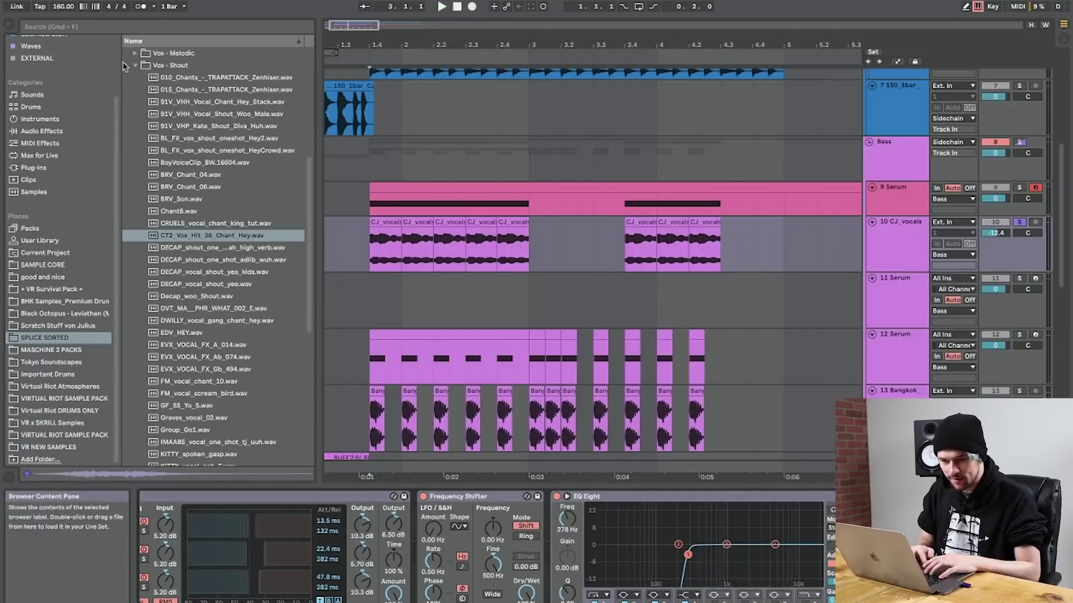
Add a Saturator after the Auto Pan on the CJ_vocals track and set its Drive to 32 dB.
click(45, 132)
click(155, 462)
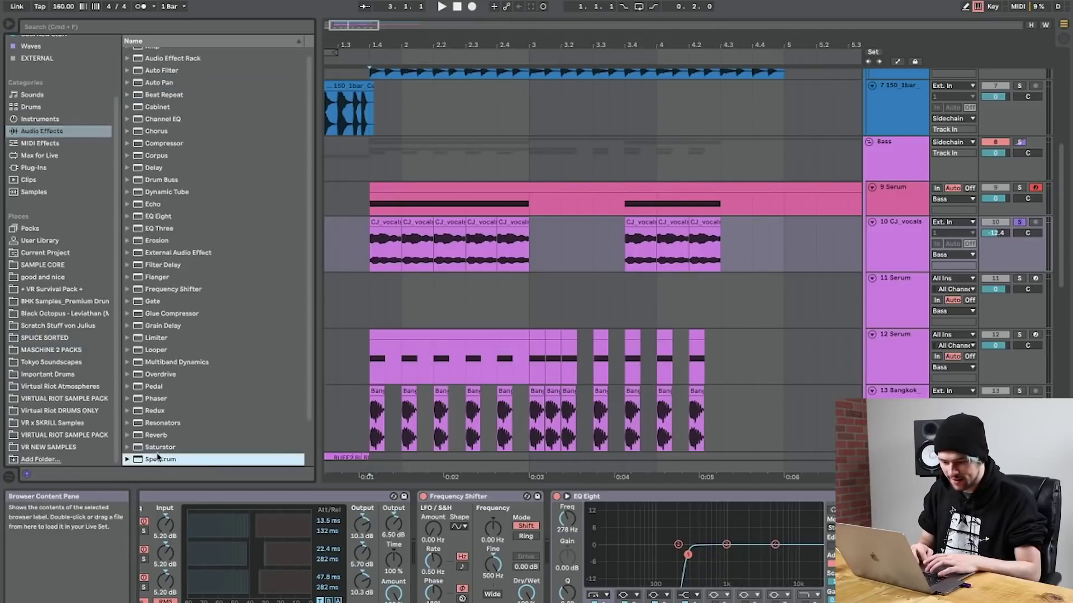
double_click(157, 449)
drag(847, 524, 848, 486)
key(space)
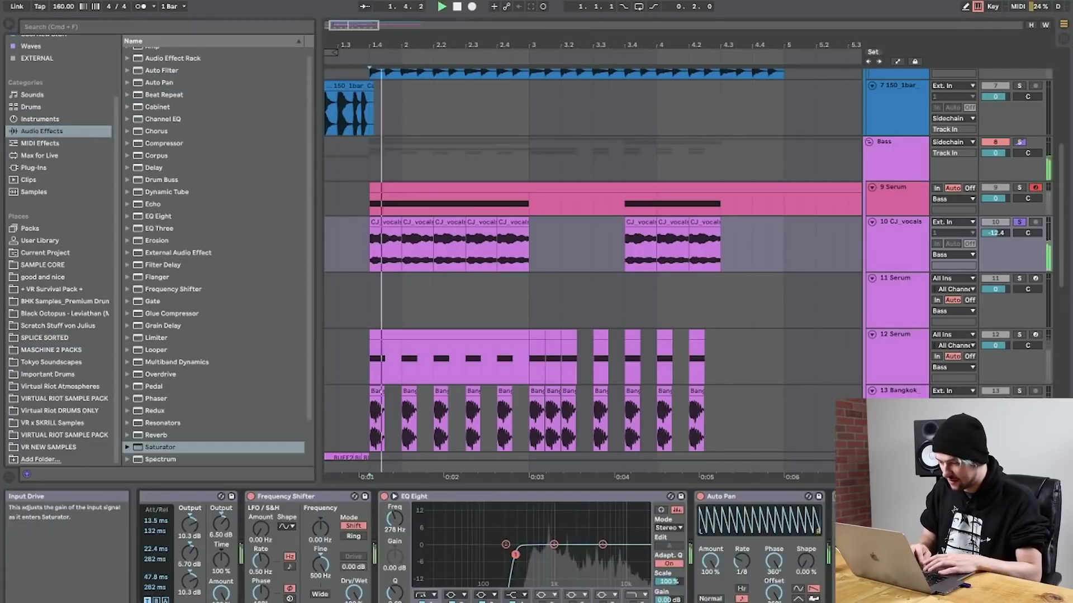
scroll(643, 548, right, 2)
drag(782, 524, 783, 521)
Set the Auto Pan's Shape to 31% on the CJ_vocals track while listening to the vocal chops.
key(space)
drag(741, 561, 740, 519)
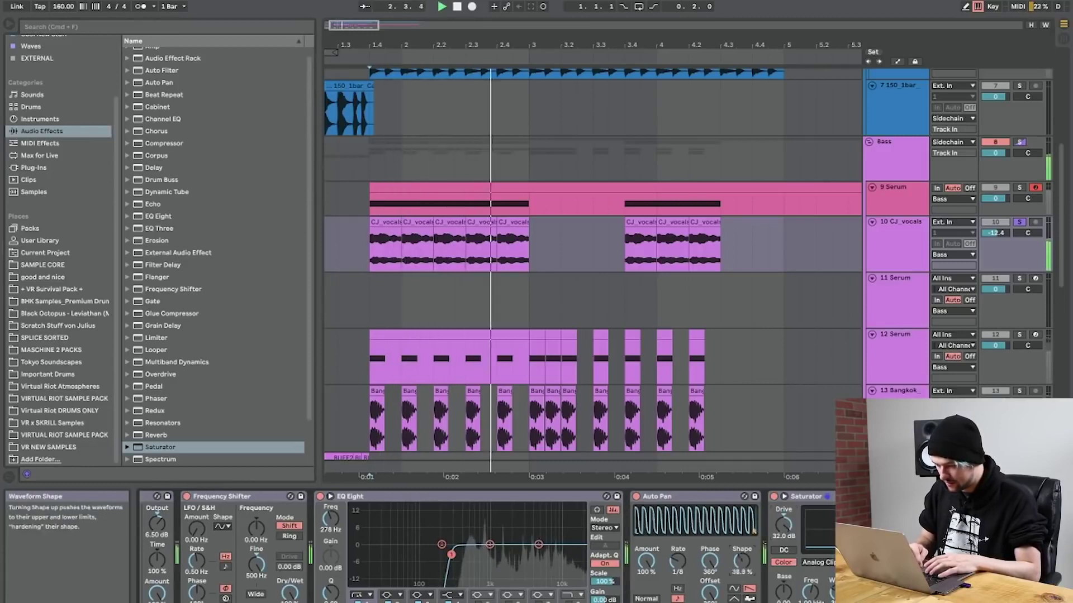
key(space)
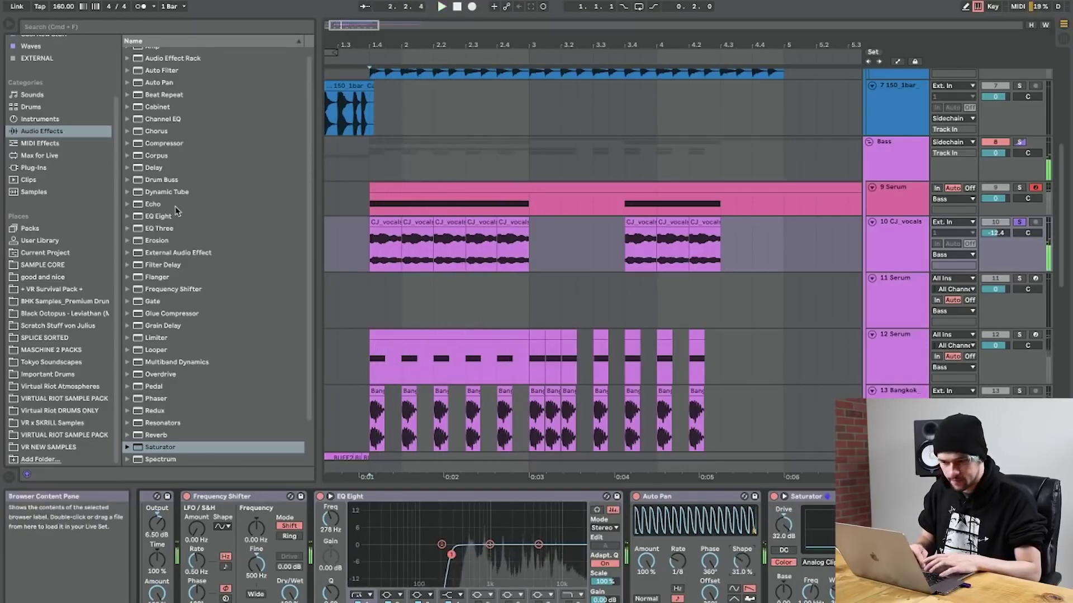
Set the Saturator's Output to -10 dB and add an EQ Eight after it, cutting lows at 539 Hz and rolling off the highs.
click(153, 218)
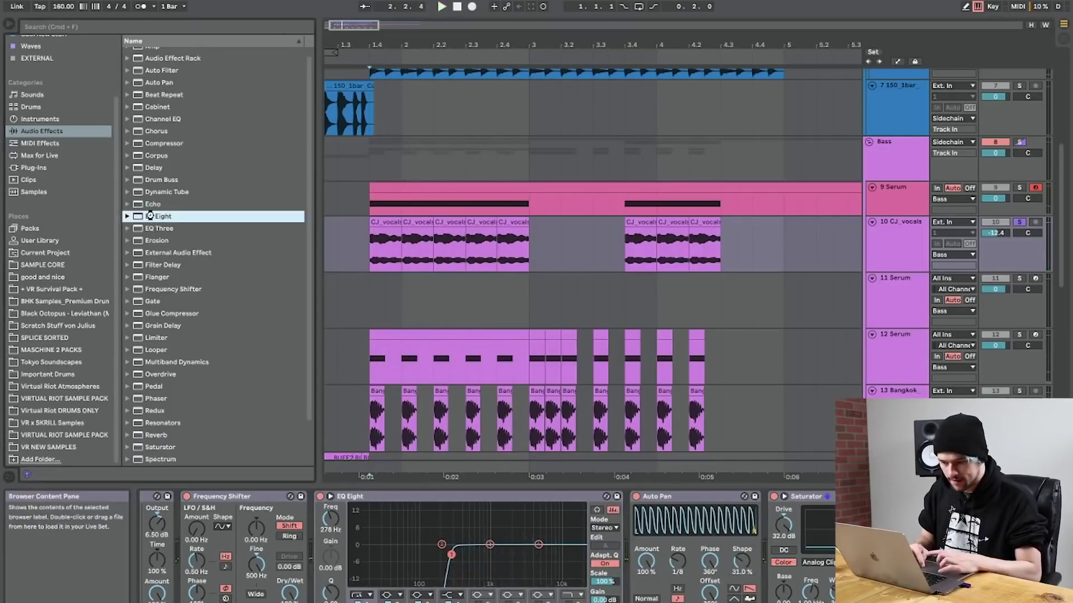
double_click(150, 217)
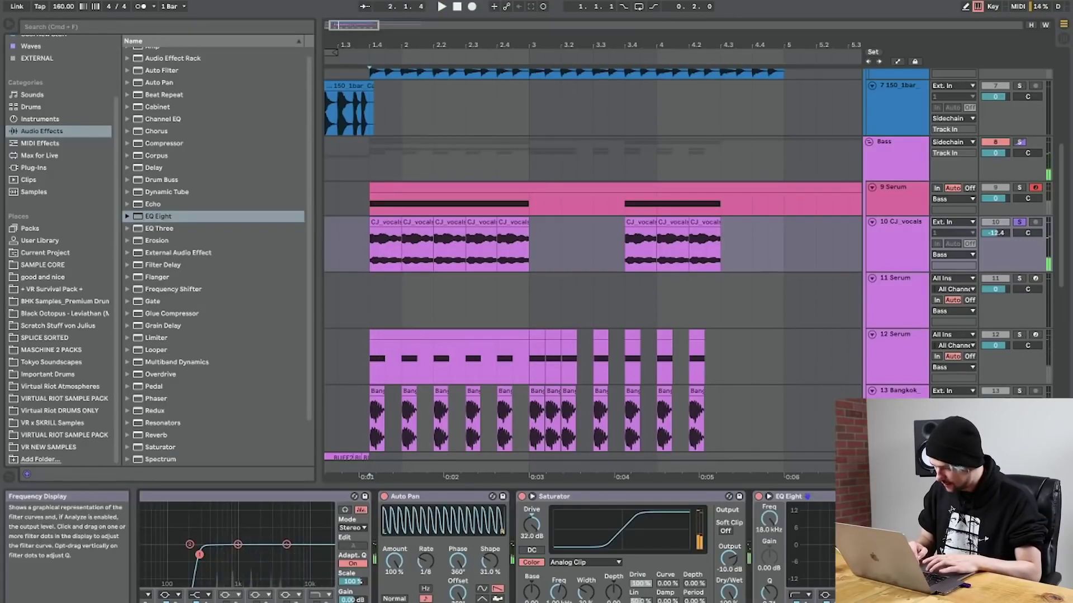
key(space)
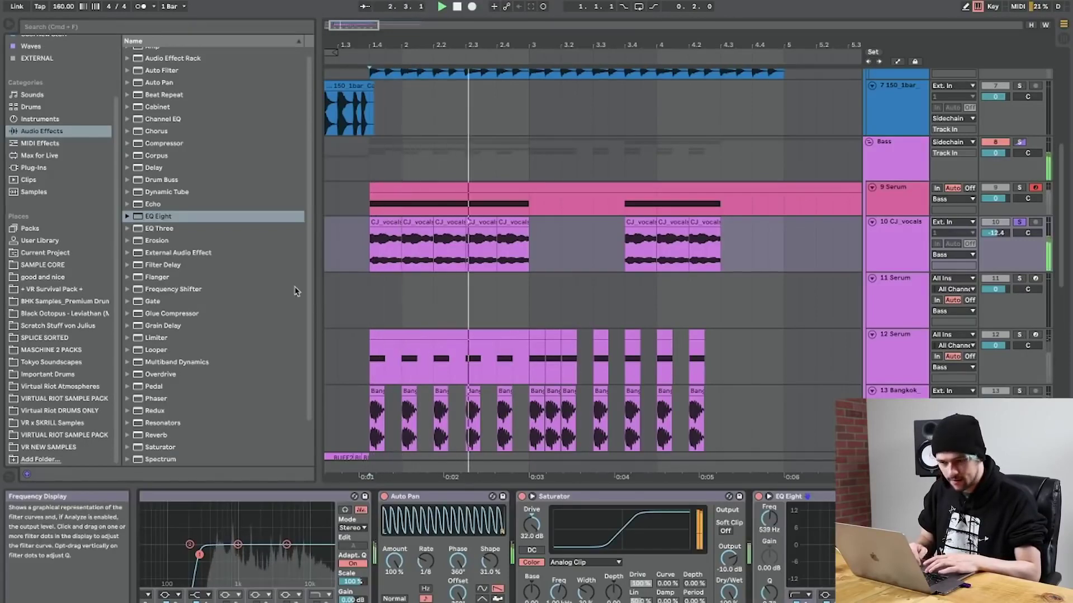
Add the Multiband Compression preset of Multiband Dynamics after the second EQ Eight on the CJ_vocals track.
click(128, 362)
double_click(195, 423)
key(space)
Copy the Auto Pan to after the Multiband Compression, set the copy's Amount to 94.4% and listen.
click(163, 497)
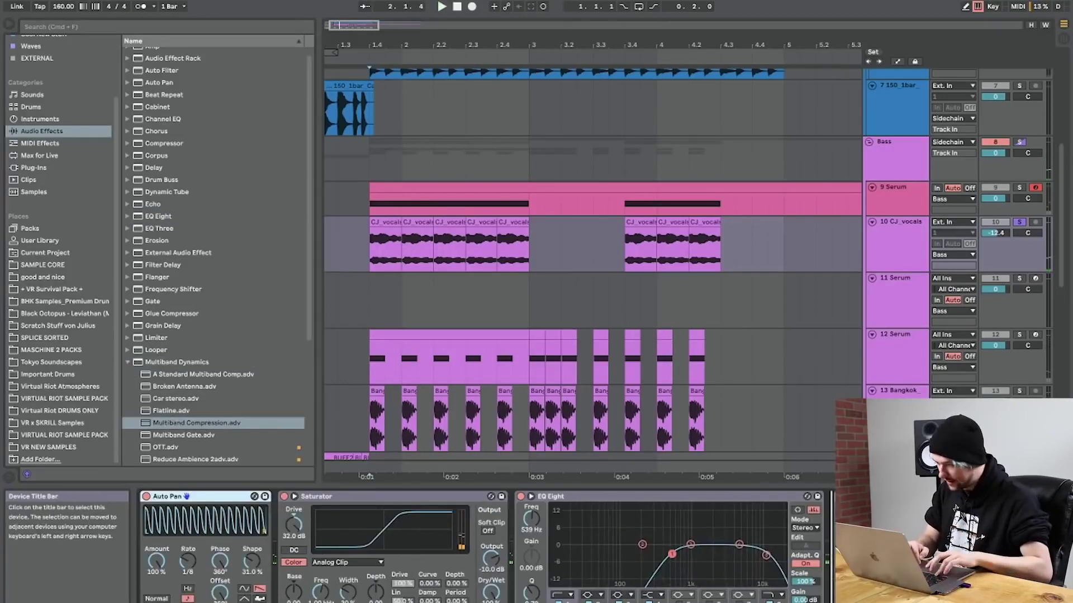
scroll(480, 548, right, 5)
key(space)
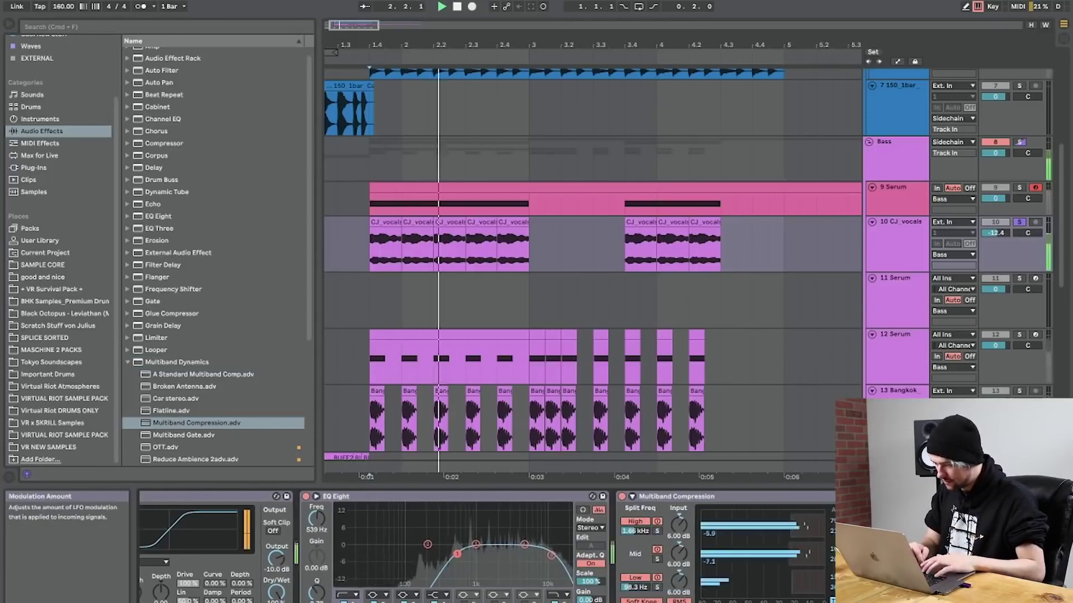
key(space)
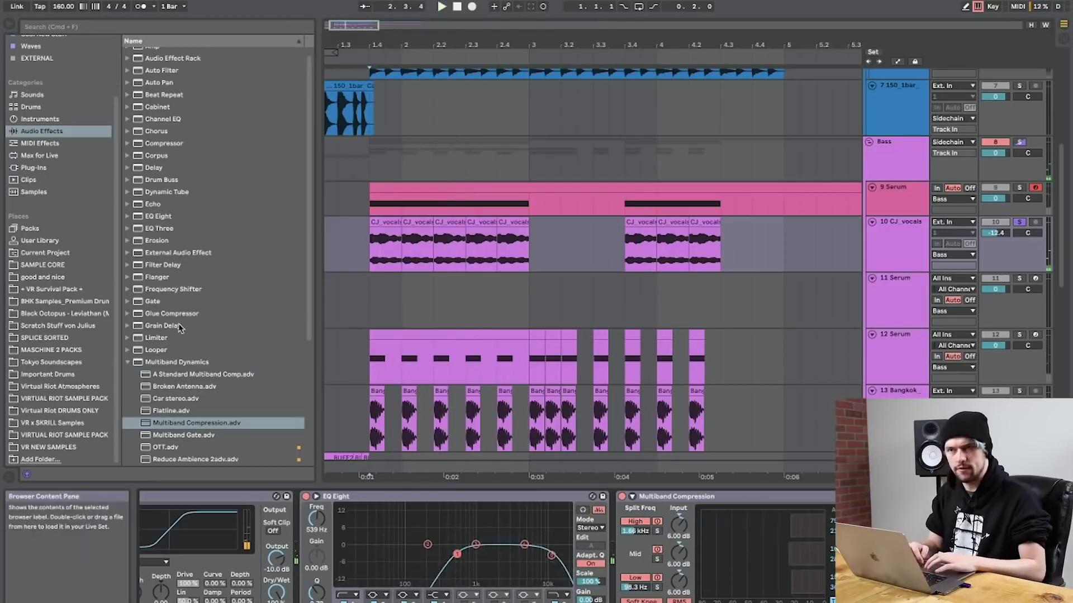
Add a Delay at the end of the CJ_vocals device chain, adjust it and play the soloed vocal chops.
key(space)
click(153, 363)
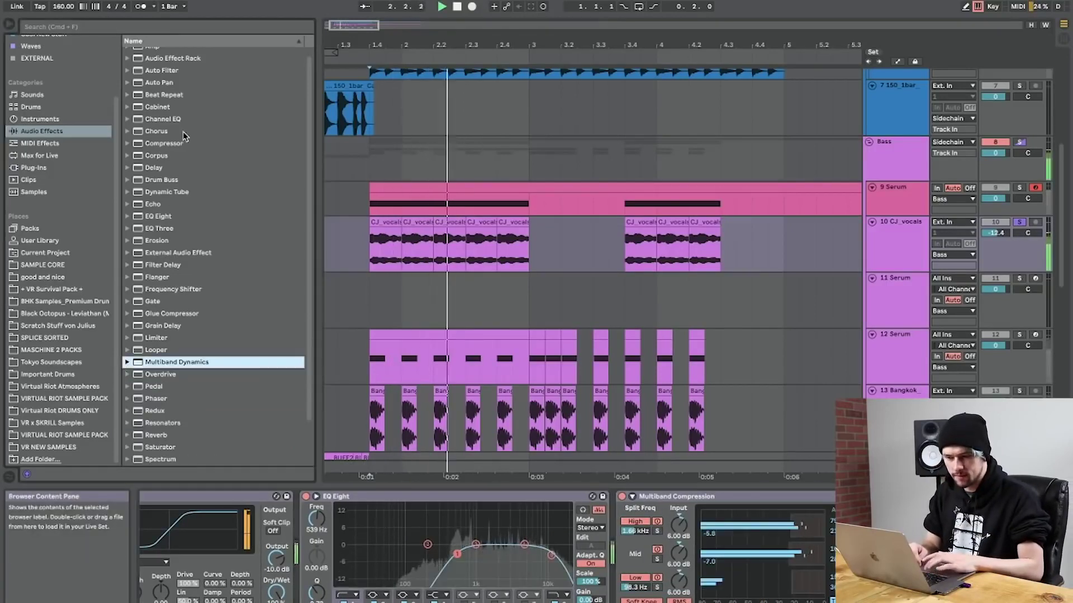
click(147, 167)
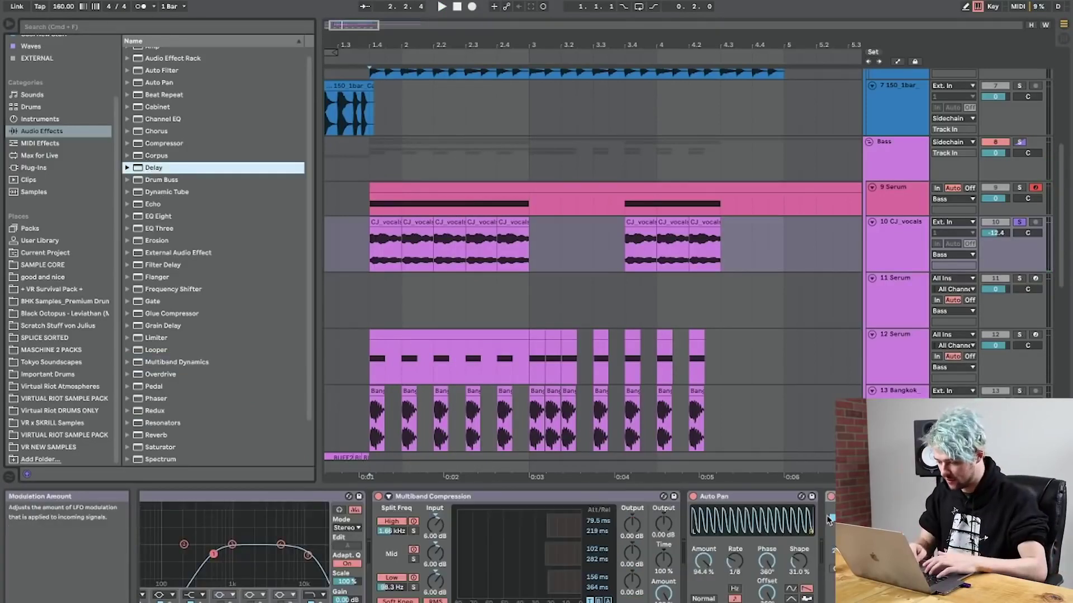
click(831, 518)
key(space)
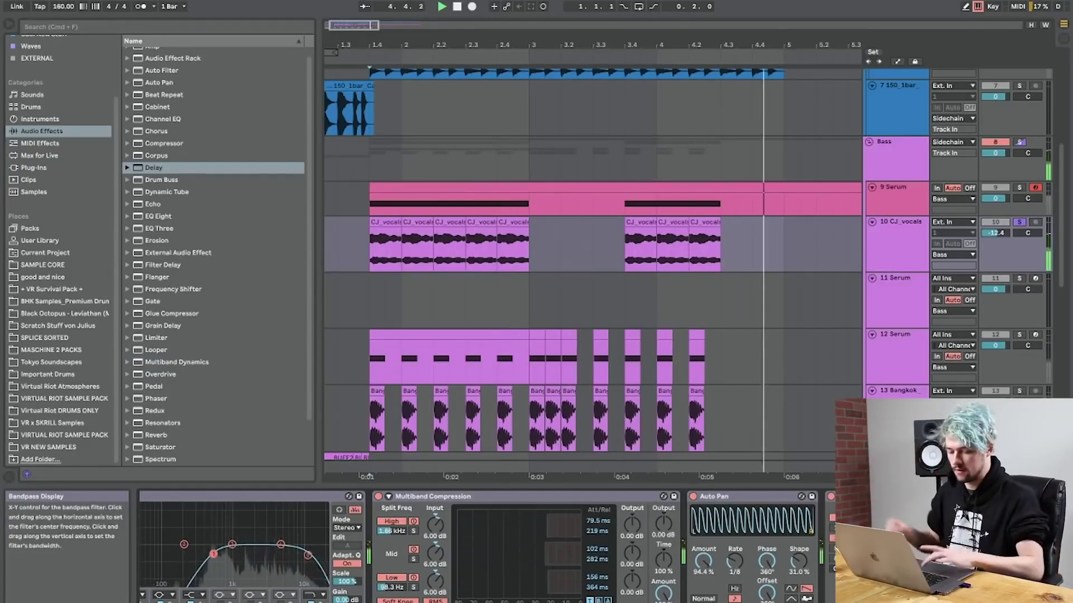
Unsolo the CJ_vocals track, lower its volume to -14.8 dB and play it in context.
drag(999, 239, 1000, 250)
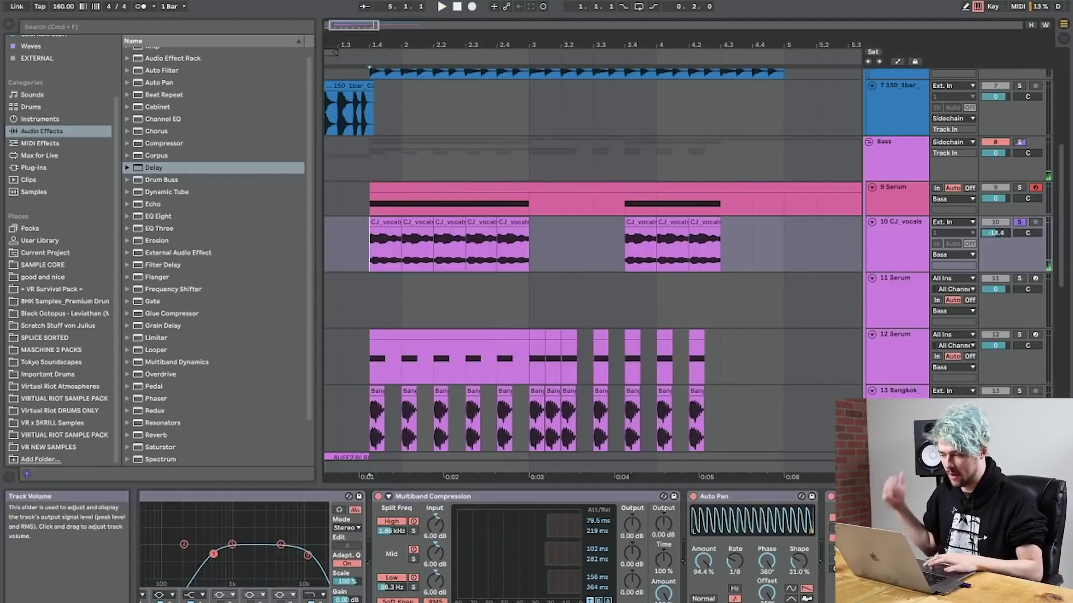
key(space)
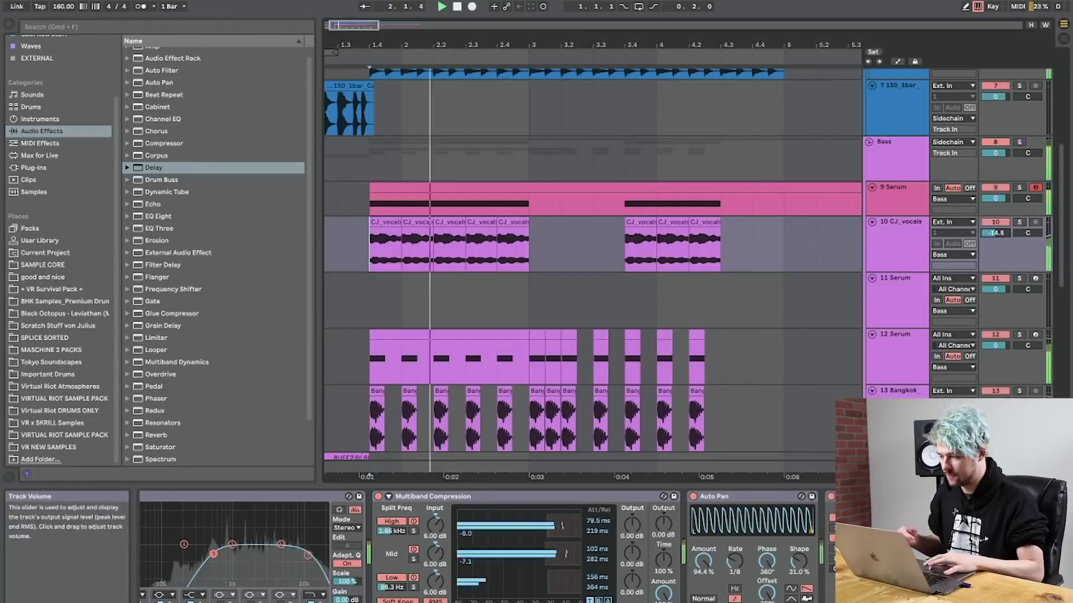
scroll(458, 569, right, 5)
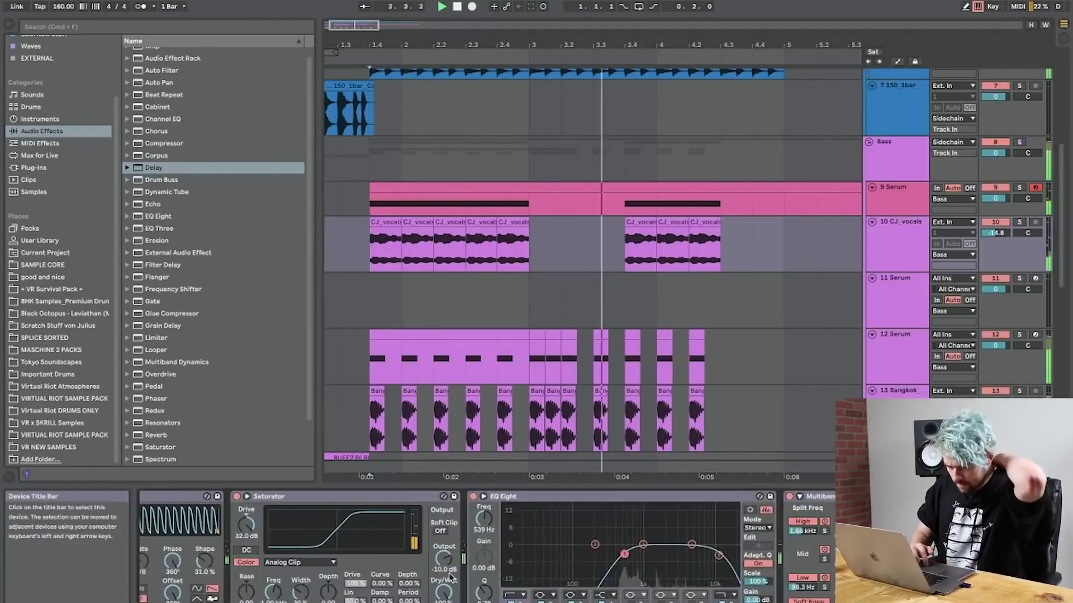
scroll(458, 569, left, 10)
key(space)
Duplicate the Frequency Shifter on the CJ_vocals track and set the copy's Fine frequency to 174 Hz.
click(412, 497)
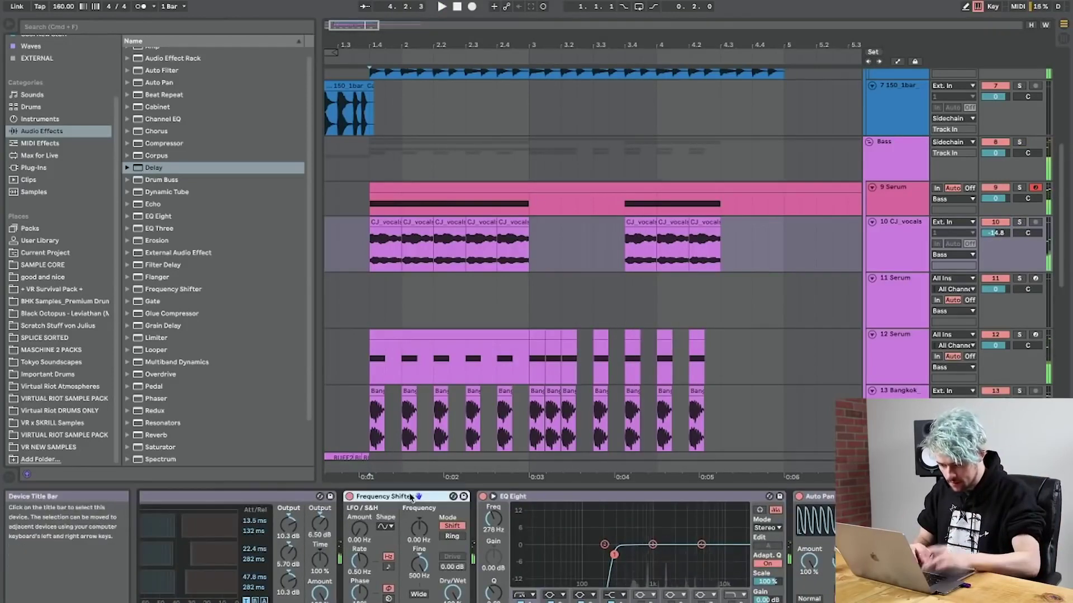
key(super+d)
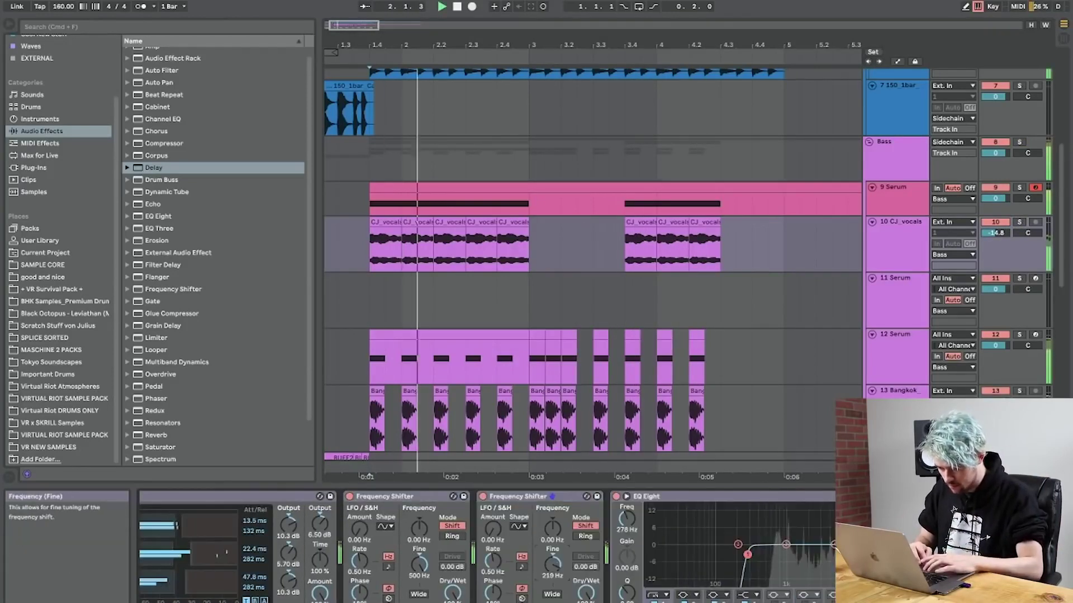
drag(552, 563, 552, 568)
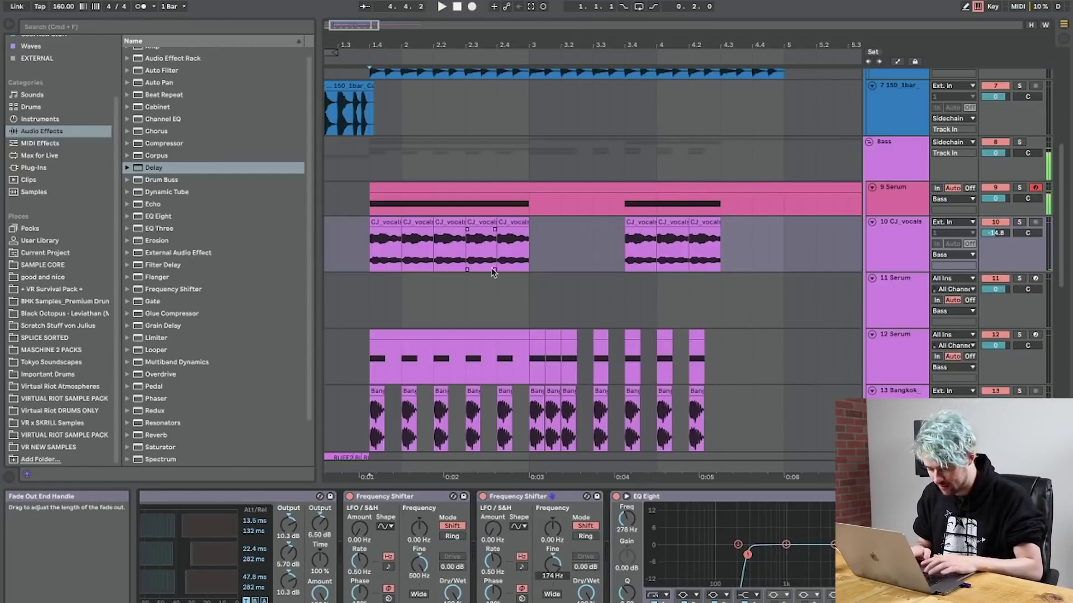
Show the automation lanes, enlarge the CJ_vocals track with its Frequency Shifter Fine envelope and play from 1.4.
key(a)
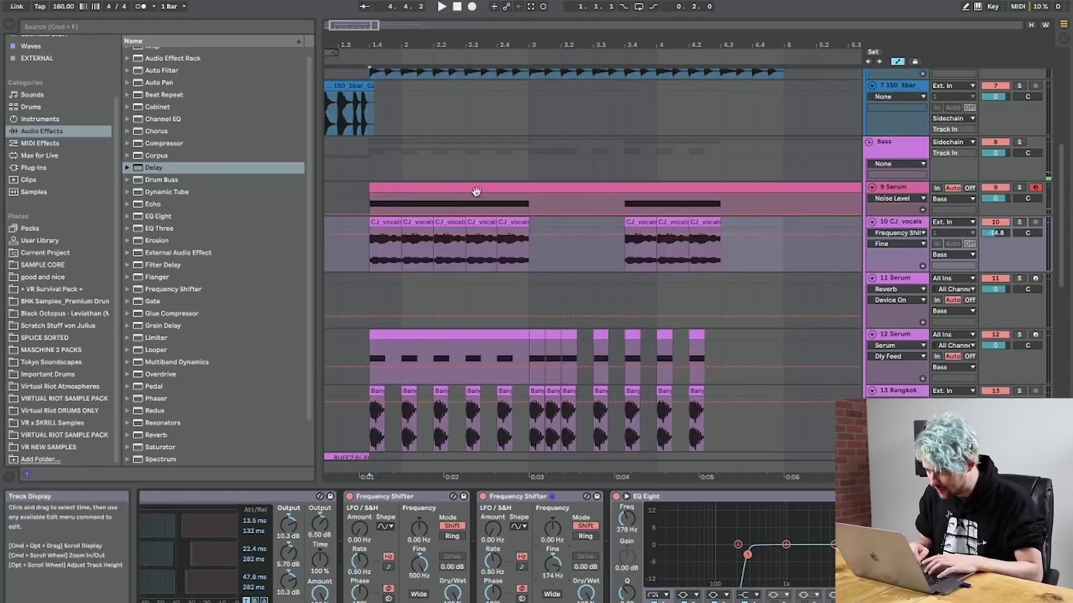
drag(909, 272, 916, 395)
scroll(370, 339, up, 3)
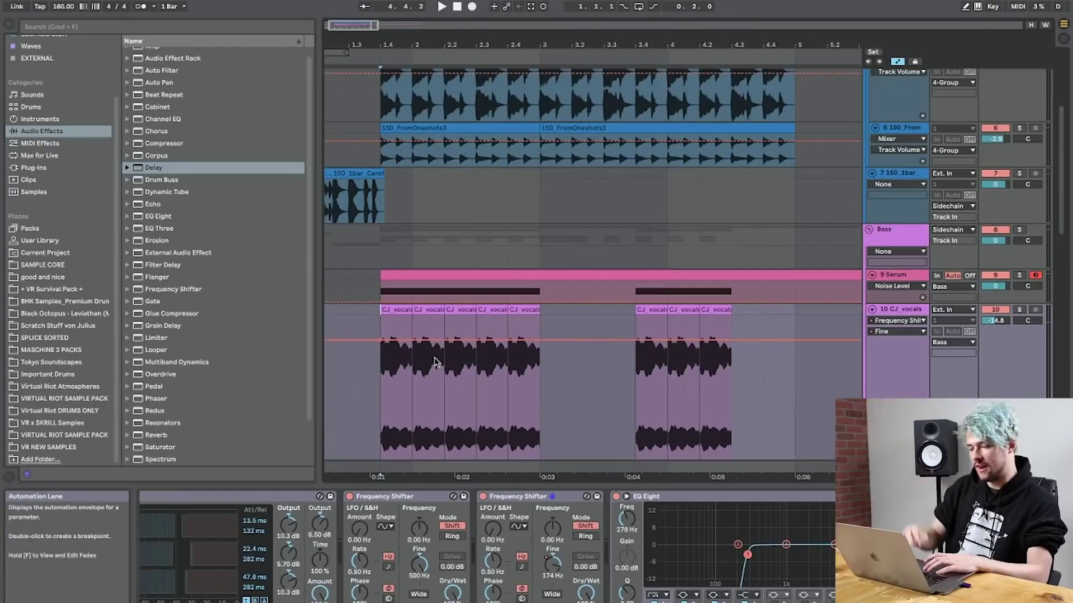
key(space)
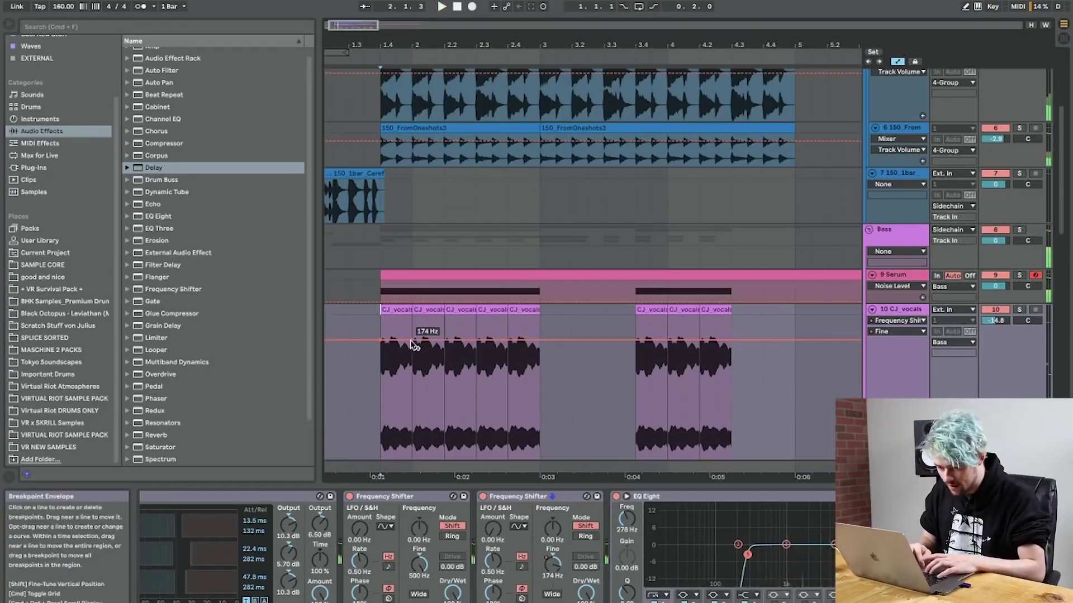
key(space)
Shape the Fine automation to rise to a peak over the third vocal clip and fall to 168 Hz at bar 3.
drag(460, 340, 460, 337)
drag(539, 336, 539, 340)
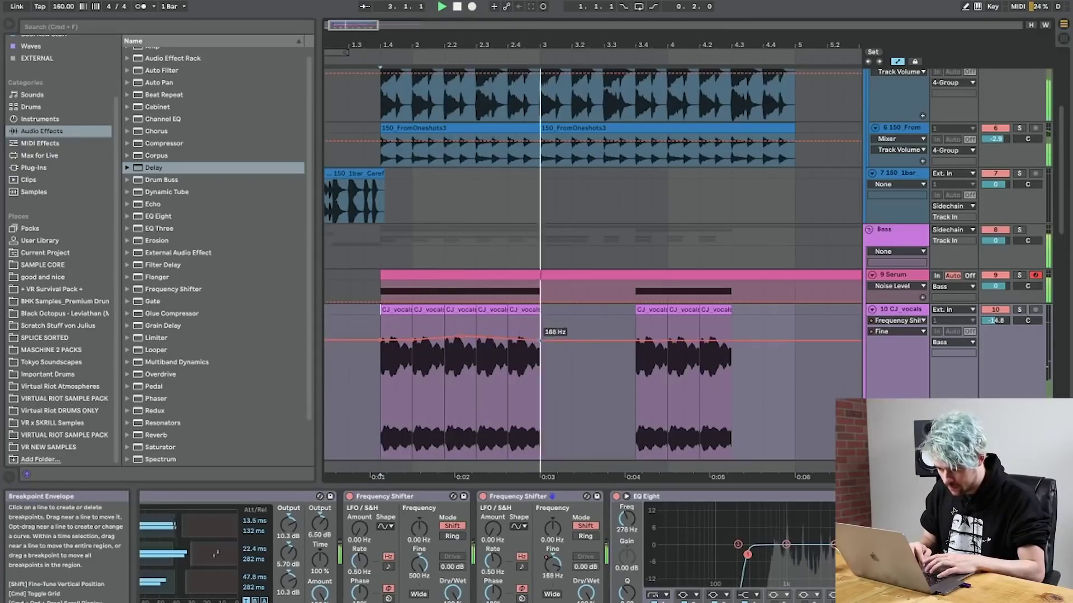
key(space)
key(space)
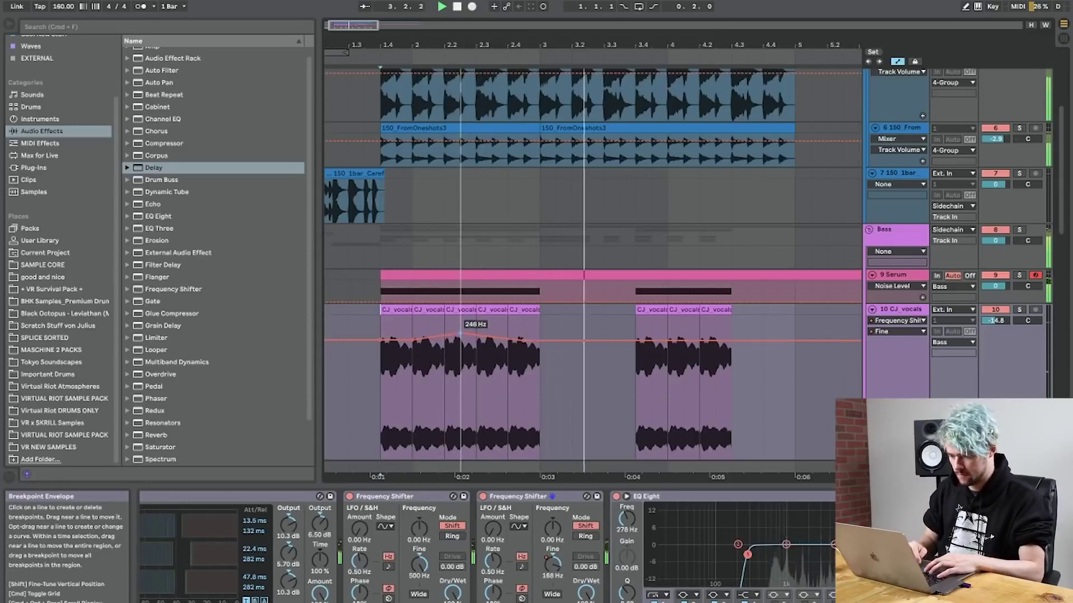
key(space)
Copy the first three vocal clips with their automation from 1.4 to 2.3, paste them at 3.4 and play from 1.4.
drag(381, 366, 488, 369)
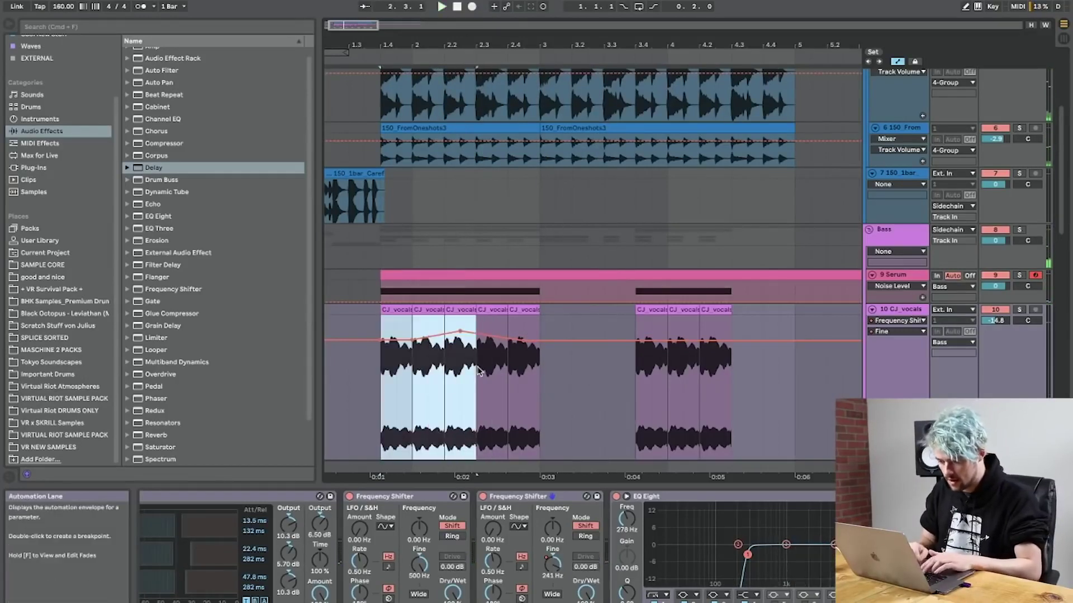
key(ctrl+c)
click(637, 377)
key(ctrl+v)
click(390, 387)
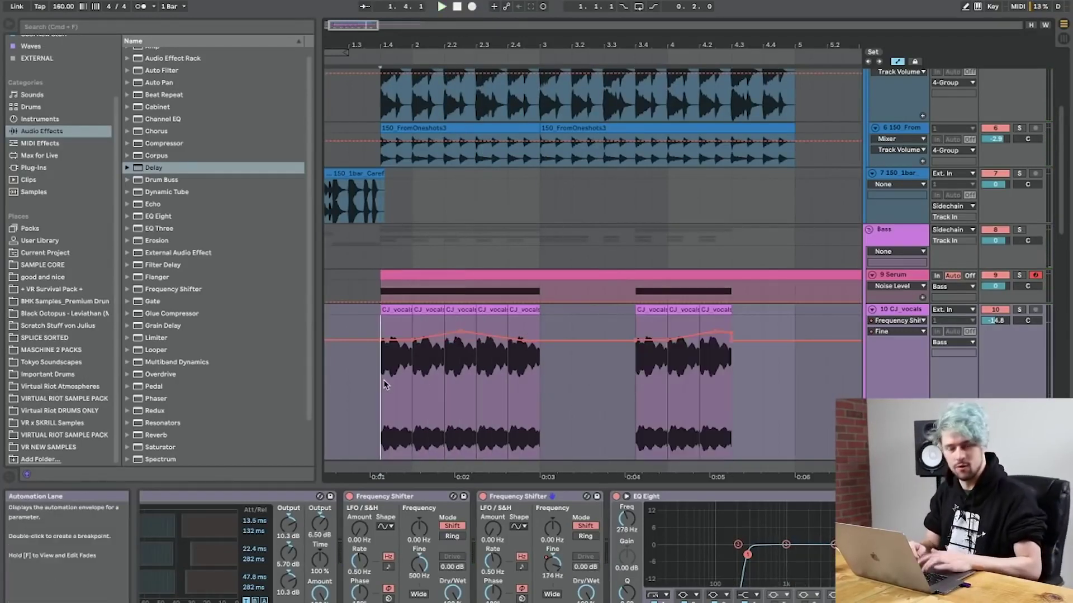
key(space)
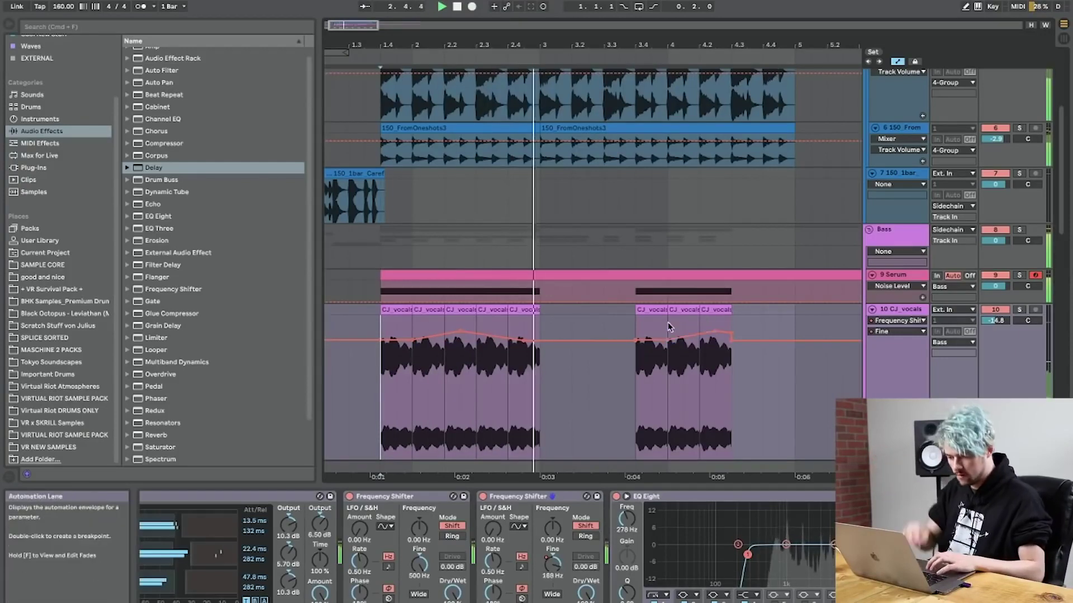
Adjust the Fine automation peaks and delete the breakpoint that drops the curve after the last vocal clip.
mouse_move(460, 330)
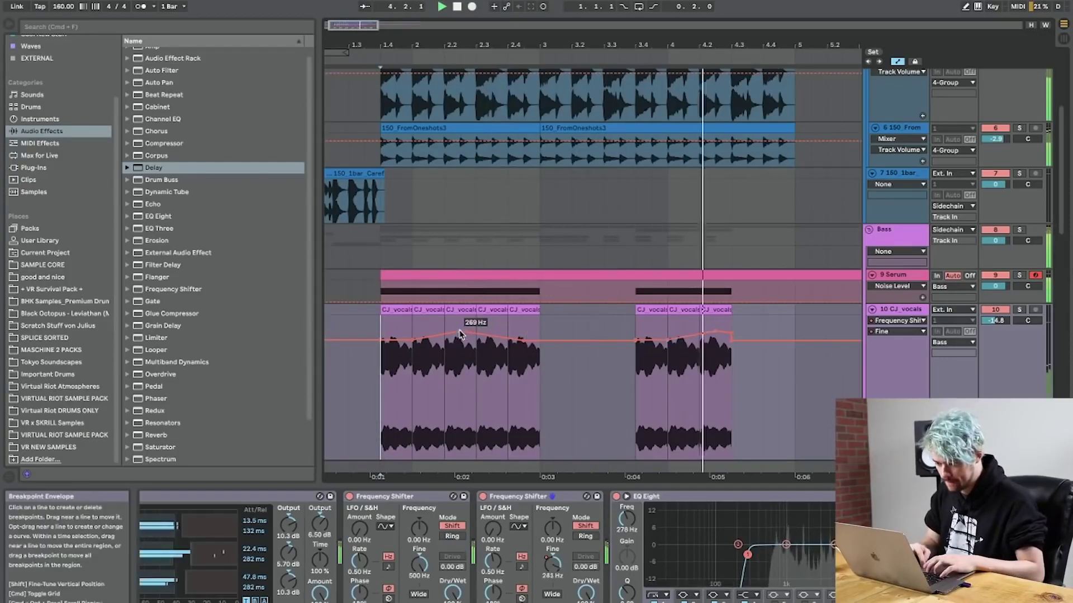
mouse_move(717, 334)
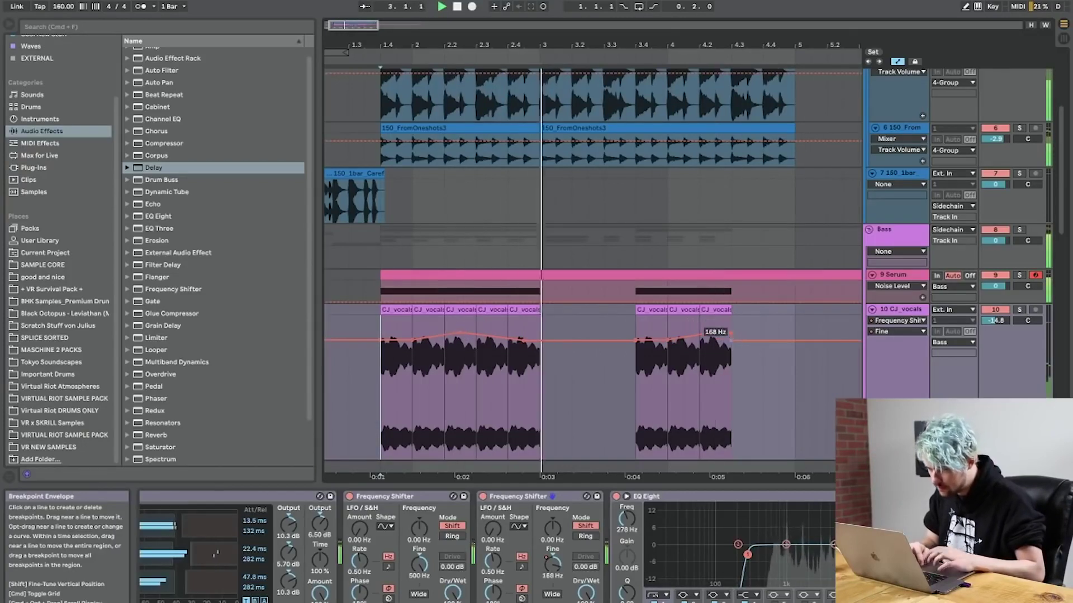
click(730, 340)
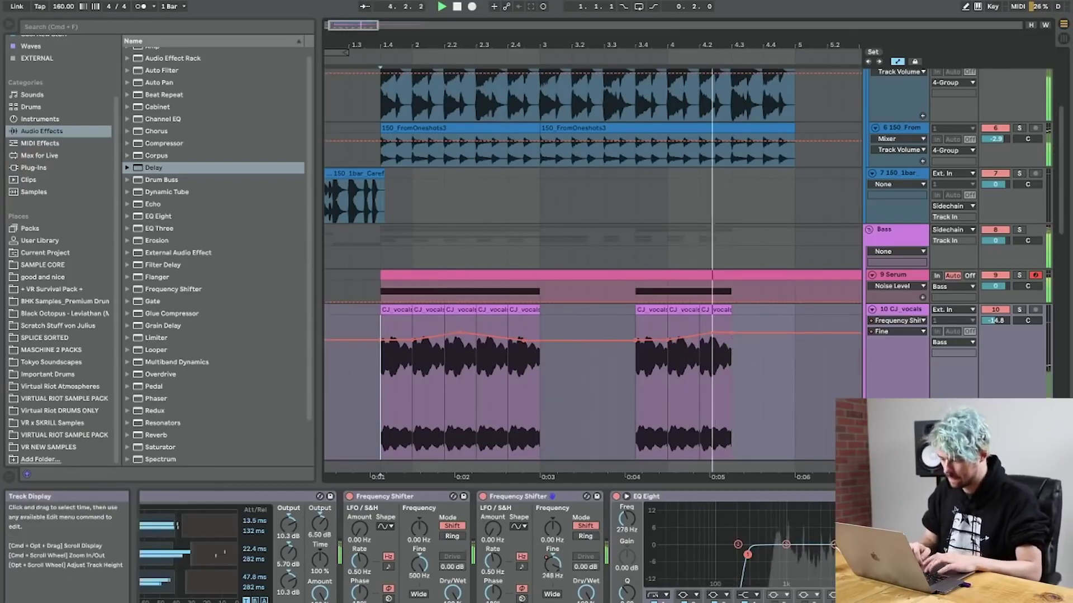
Try an amount of 0% on the CJ_vocals track's Auto Pan between EQ Eight and Saturator while playing from 1.4.
scroll(820, 500, right, 4)
scroll(486, 496, right, 3)
drag(601, 561, 602, 600)
key(space)
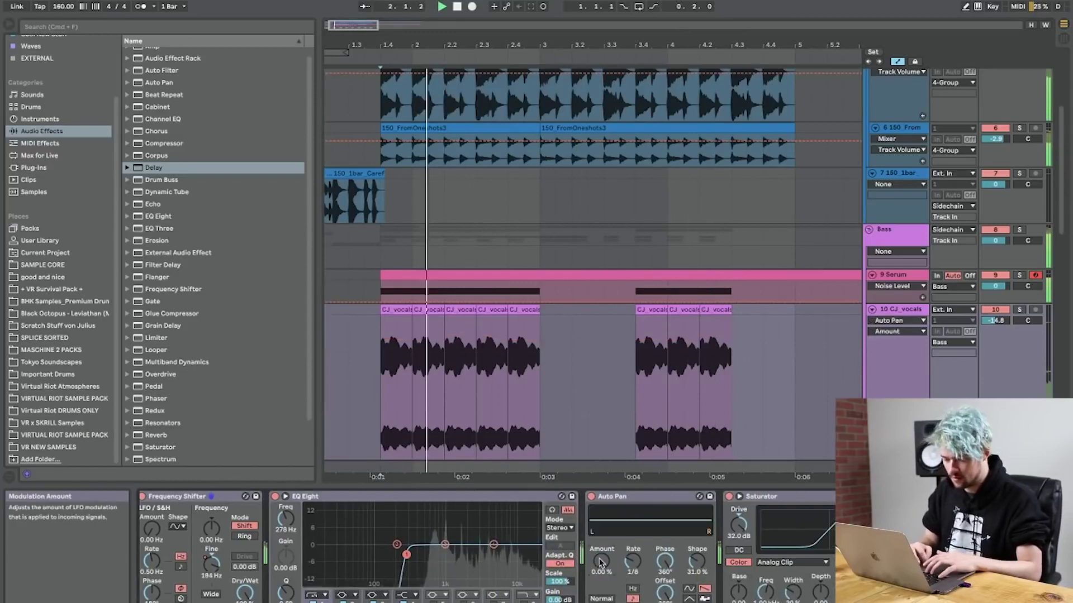
drag(601, 561, 601, 528)
Set the amount of the CJ_vocals track's Auto Pan after the Multiband Compression to 0% and stop playback.
scroll(776, 559, right, 10)
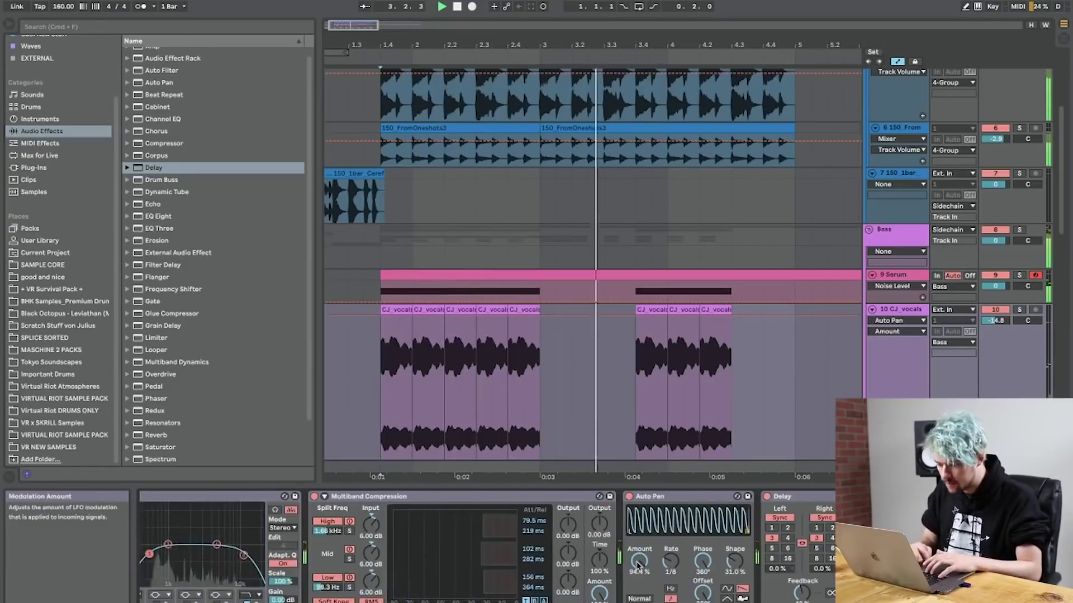
drag(639, 563, 639, 595)
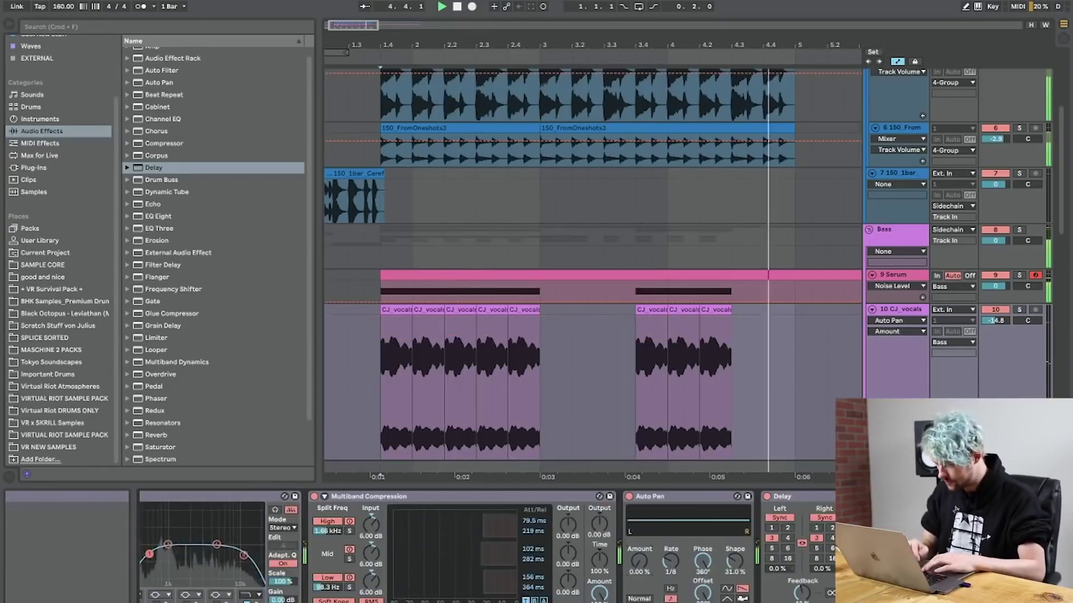
key(space)
click(986, 600)
click(969, 600)
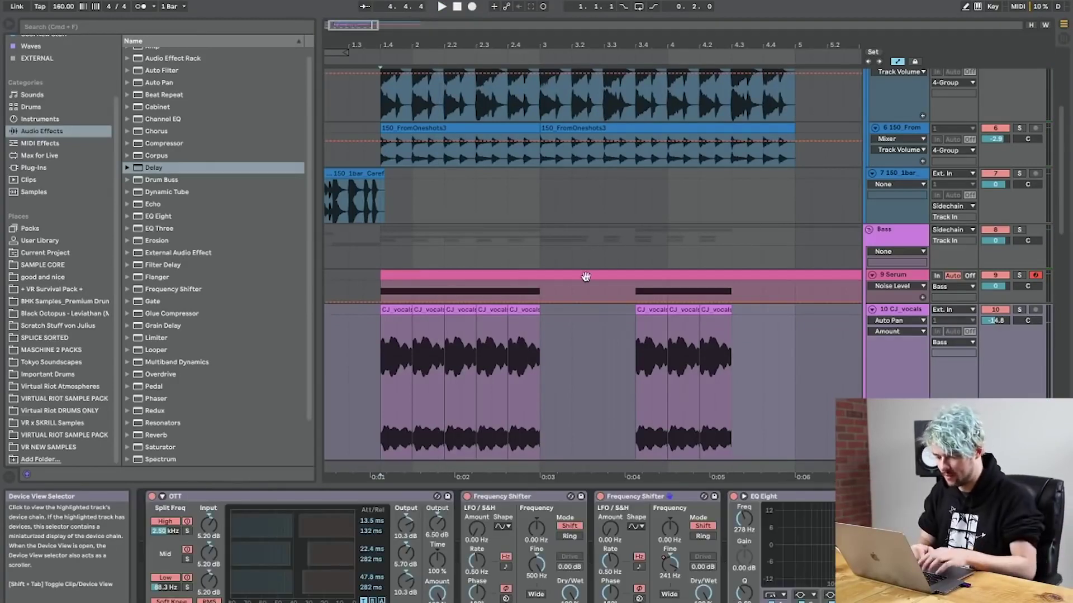
Hide the automation lanes, bring the BUFF2019 and sample tracks into view and play the song from bar 1.
scroll(586, 276, down, 5)
scroll(585, 276, left, 2)
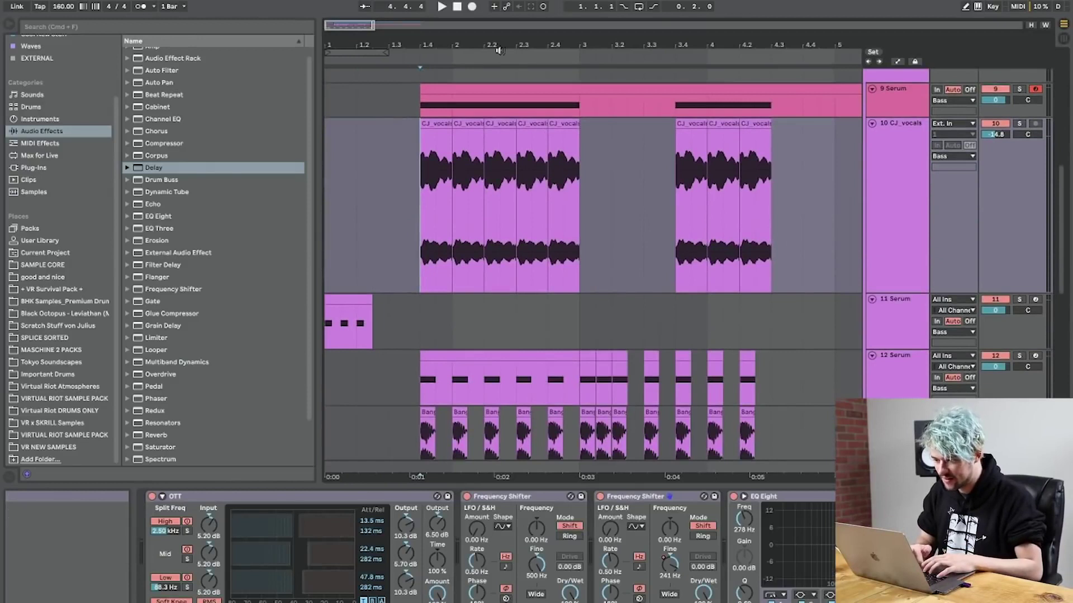
drag(499, 45, 496, 8)
click(896, 467)
scroll(896, 447, down, 10)
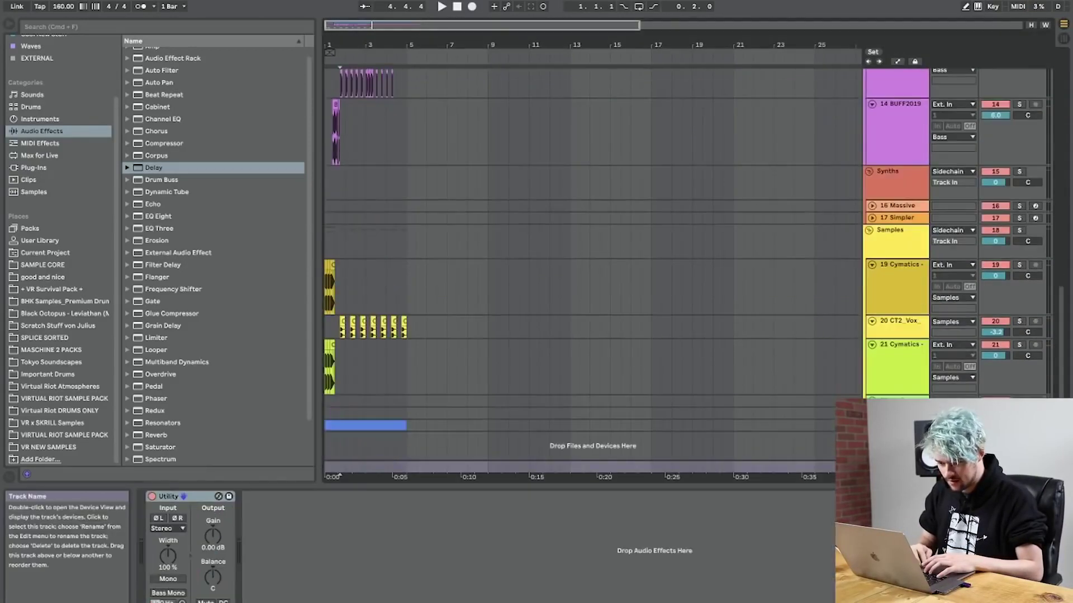
scroll(498, 333, up, 3)
scroll(330, 250, up, 3)
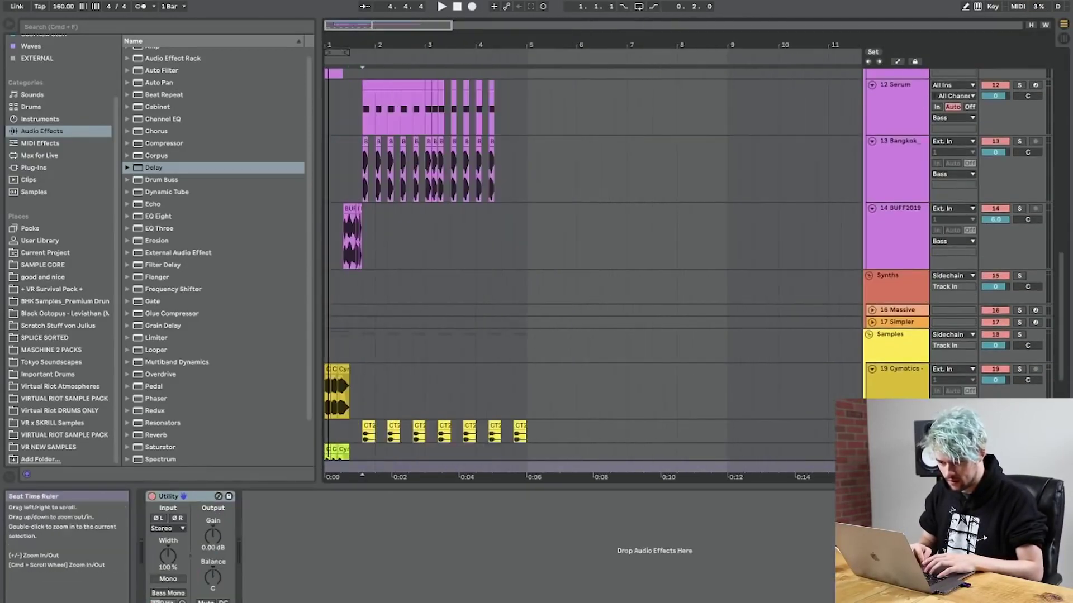
click(331, 250)
key(space)
Lower the volume of the Cymatics tracks 19 and 21 to -4.7 dB and about -4.9 dB, checking the balance in playback.
drag(392, 45, 391, 67)
scroll(450, 285, up, 4)
scroll(450, 284, down, 6)
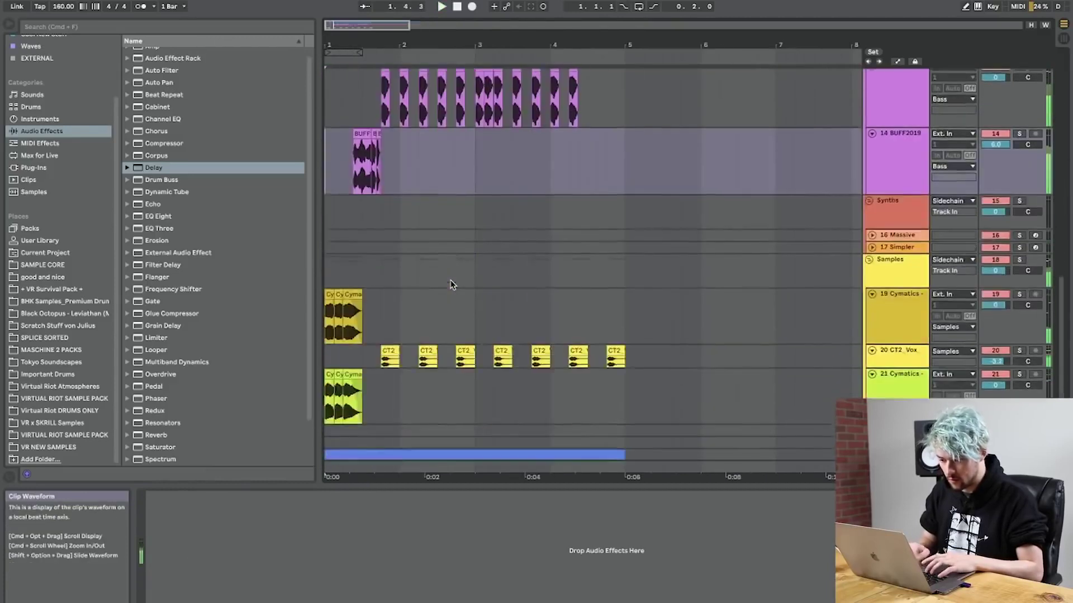
scroll(453, 285, down, 1)
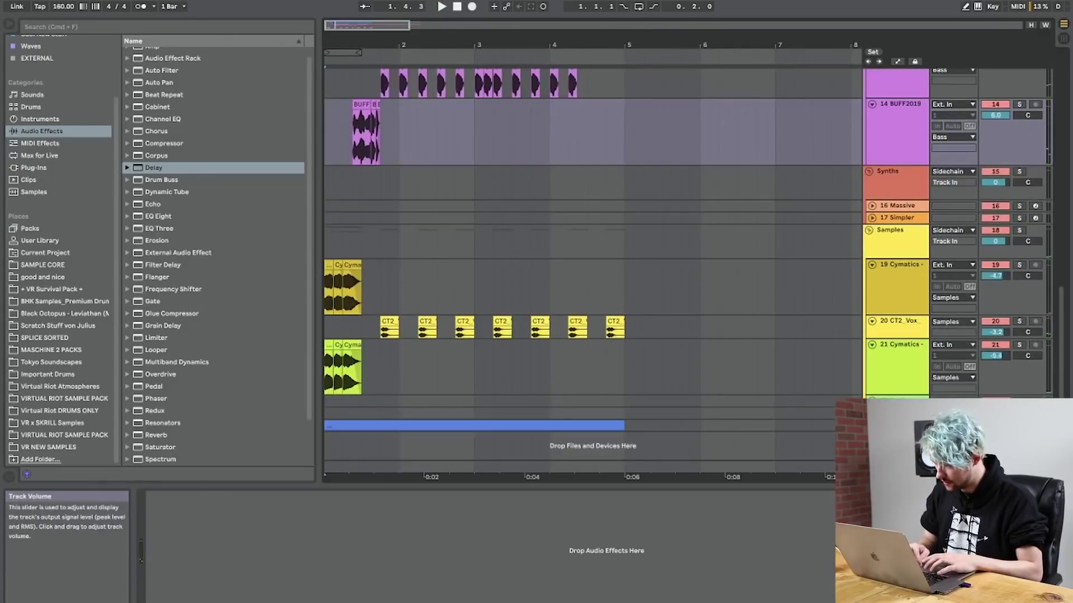
drag(995, 356, 995, 350)
click(902, 269)
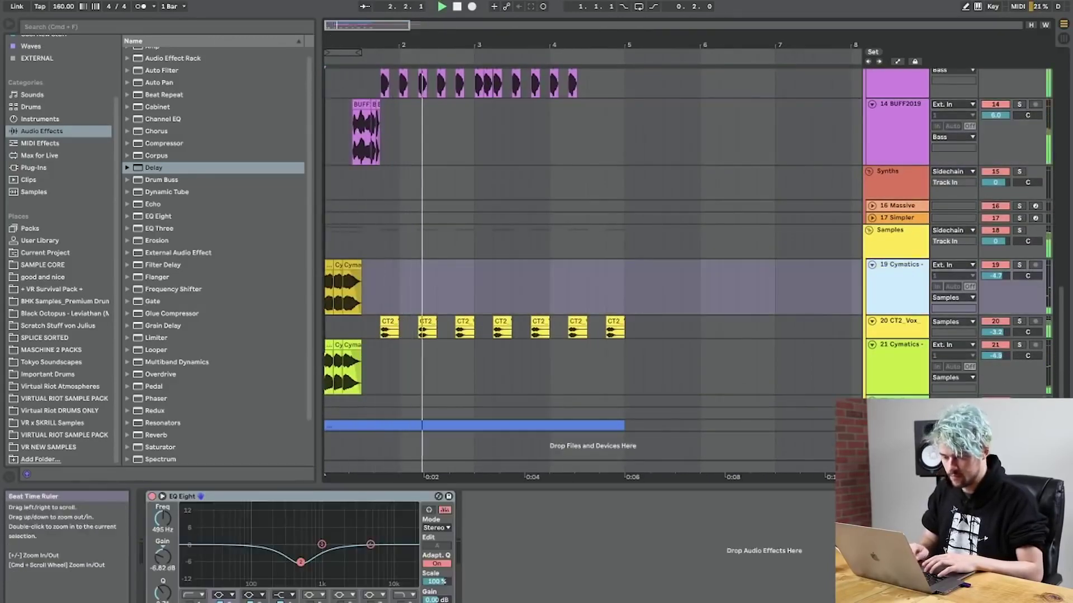
drag(548, 44, 548, 67)
click(995, 332)
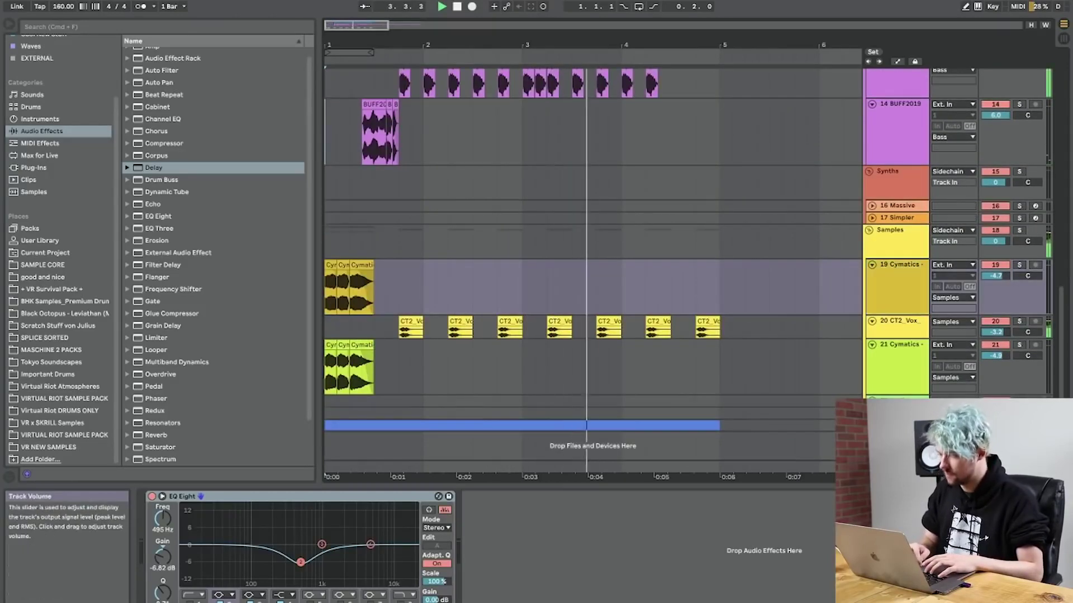
scroll(704, 252, up, 5)
key(space)
Solo the Bangkok track and play it from 1.4 with its device chain shown.
scroll(426, 423, down, 3)
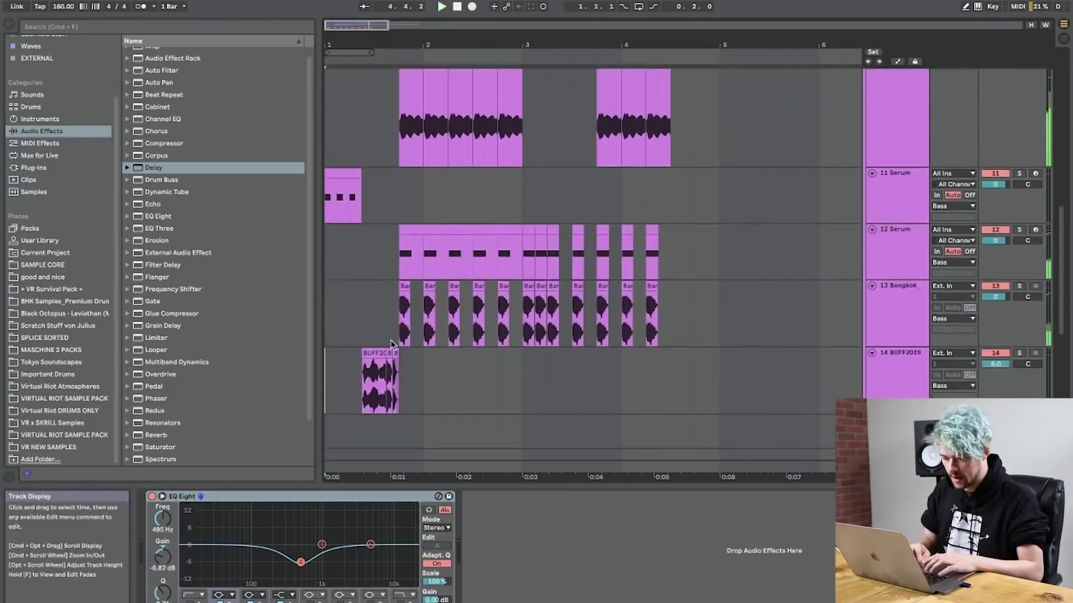
click(398, 337)
click(916, 308)
click(1019, 286)
key(space)
click(910, 291)
key(space)
Set the Bangkok track's Frequency Shifter Fine to 4.41 Hz, unsolo the track and play the full mix from 1.4.
drag(545, 562, 544, 595)
key(space)
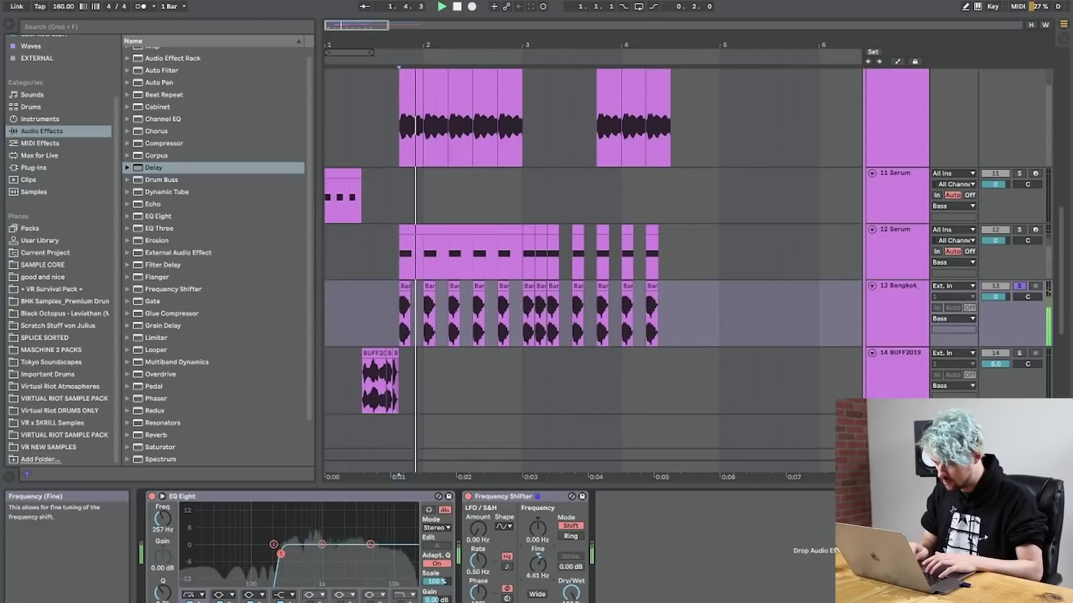
click(1019, 286)
key(space)
key(space)
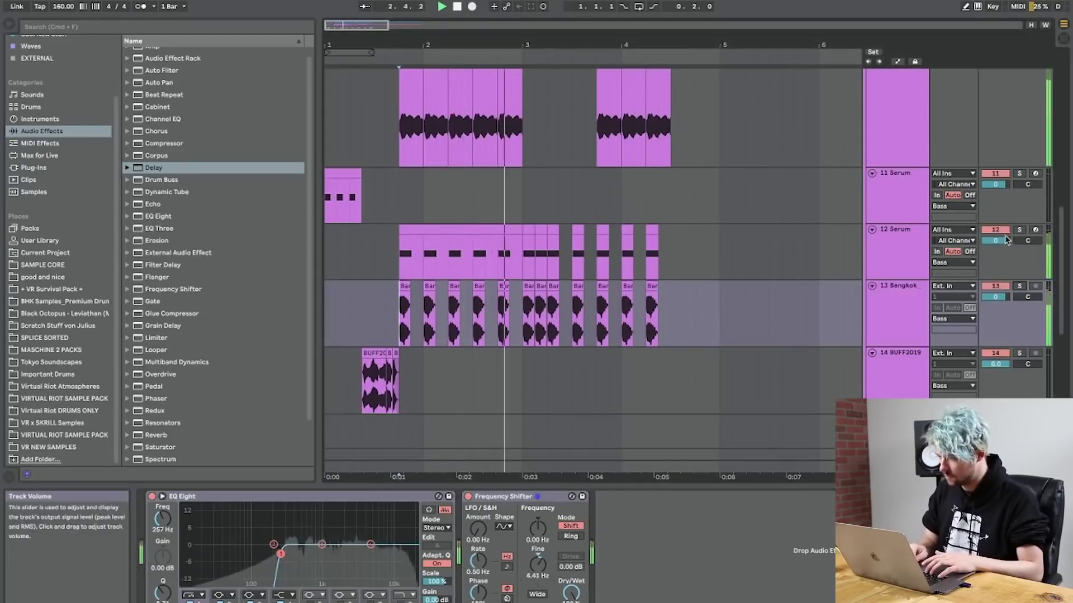
Mute track 12 Serum and raise the Bangkok track's volume to 0.8 dB, leaving the Bangkok track selected.
click(1005, 218)
click(995, 230)
drag(995, 298, 996, 292)
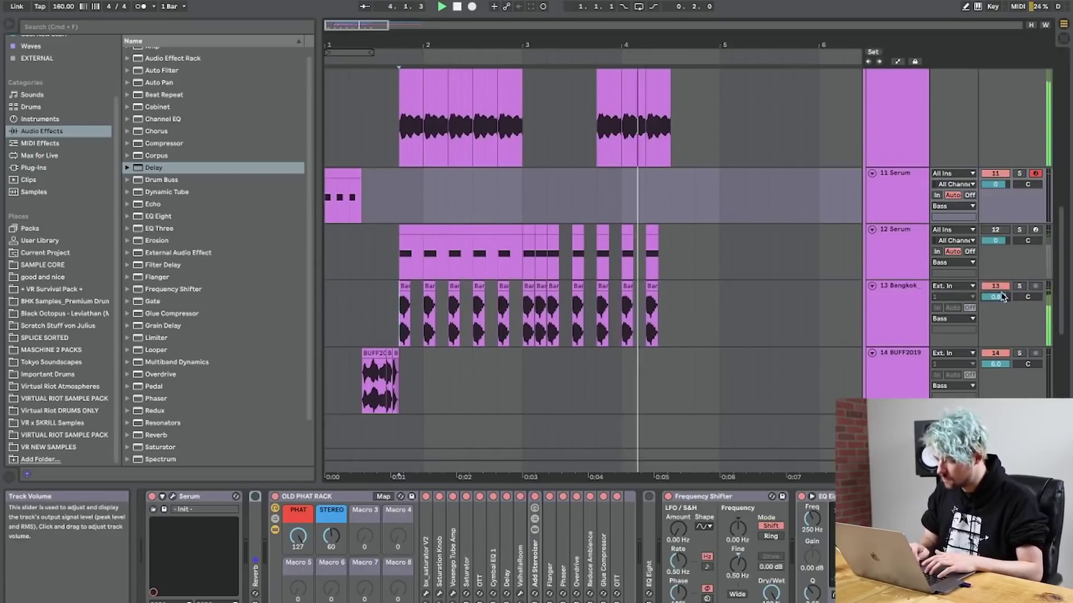
click(915, 311)
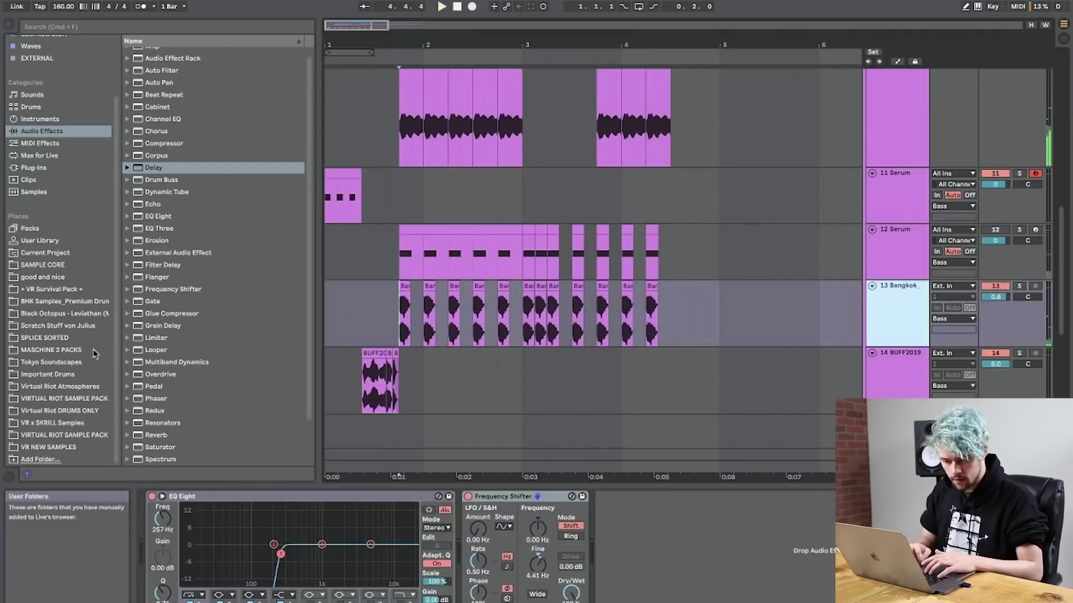
Add a Reverb at the end of the 13 Bangkok track's device chain and play the section.
drag(156, 435, 805, 551)
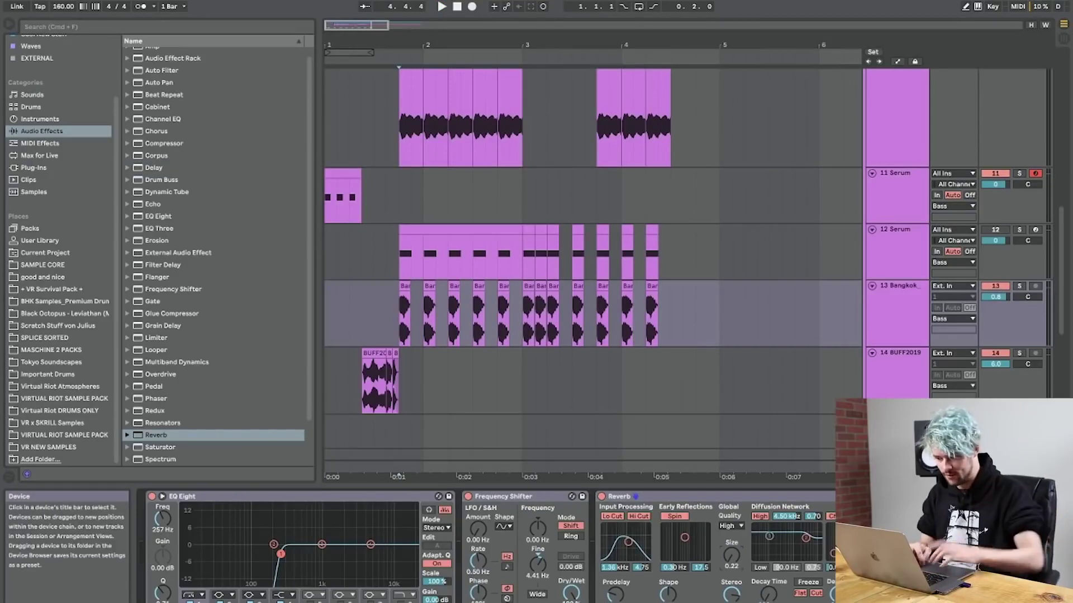
key(space)
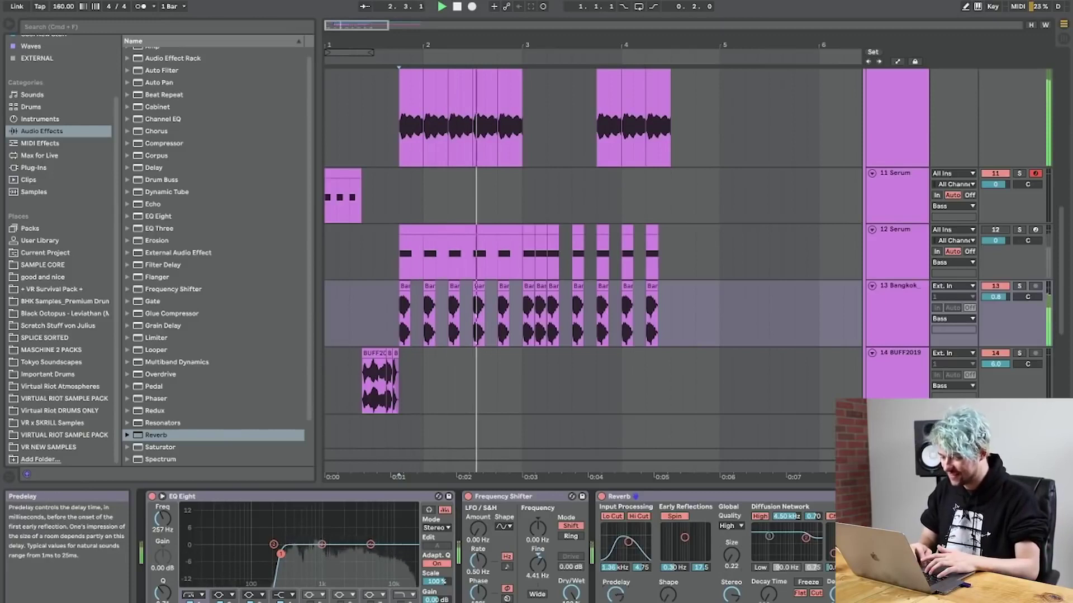
key(XF86AudioRaiseVolume)
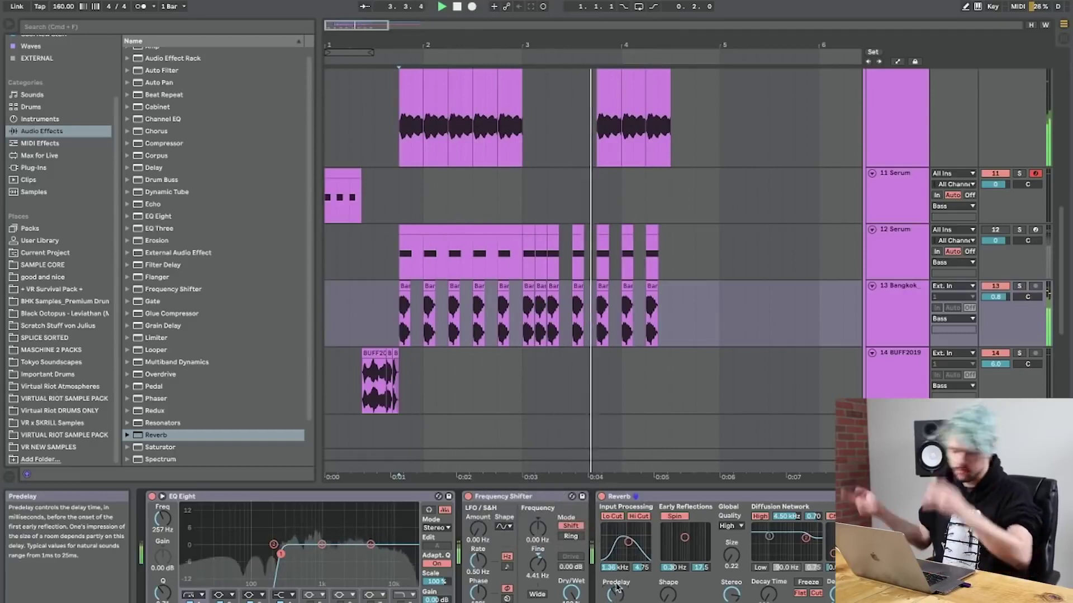
key(space)
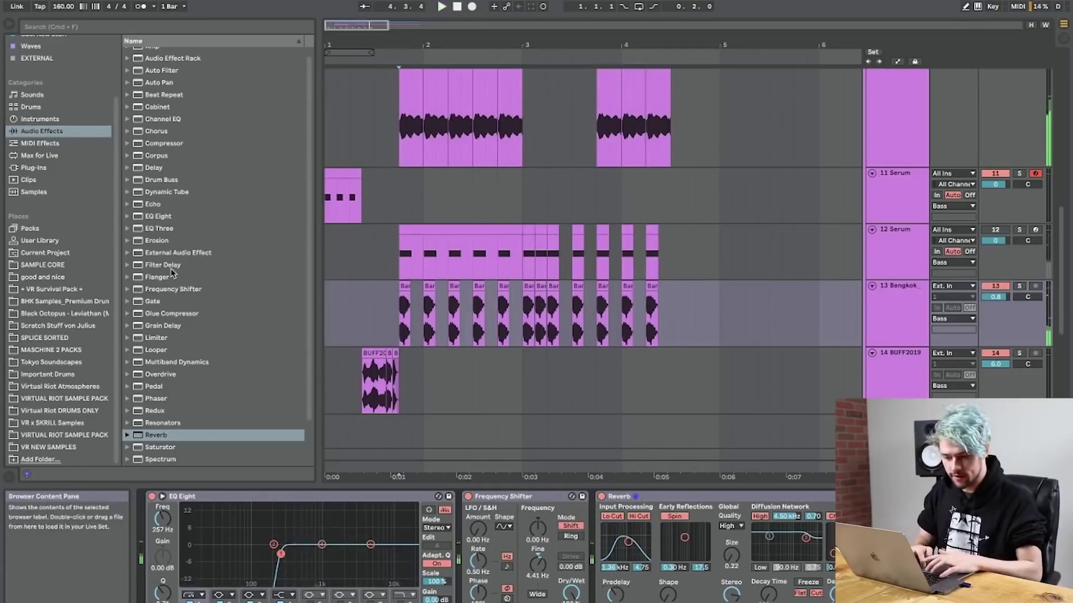
Add a Delay after the Reverb on the 13 Bangkok track and play the section.
click(170, 290)
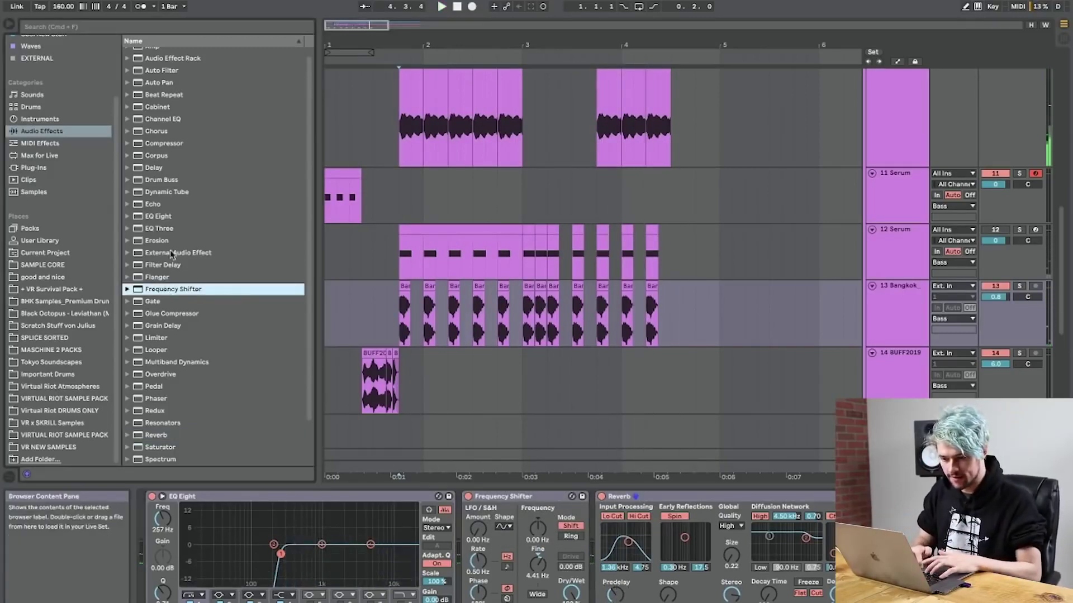
click(154, 168)
key(Return)
key(space)
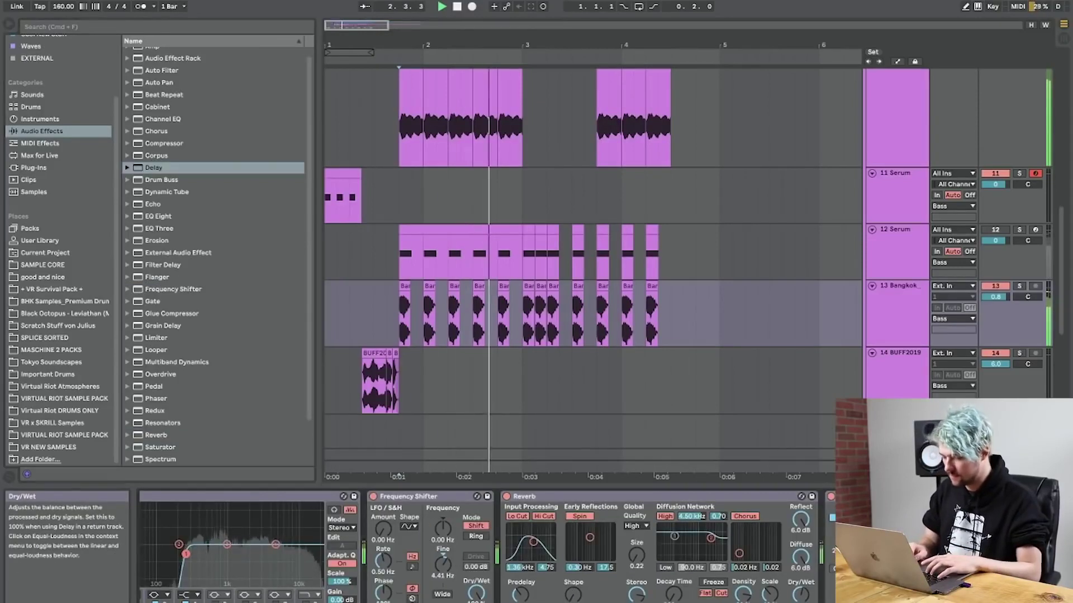
key(space)
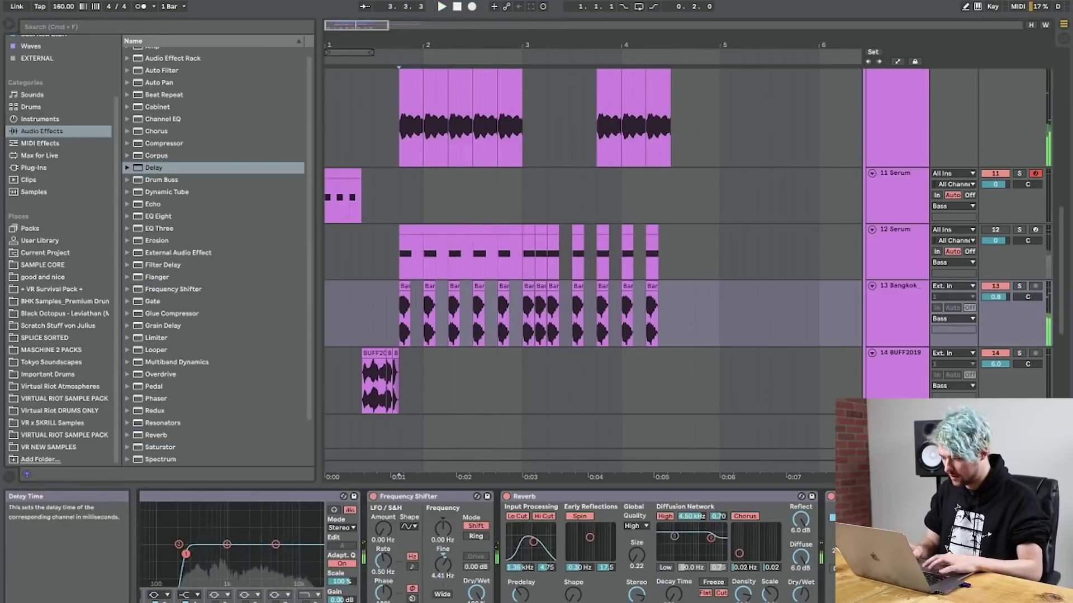
Listen to the 13 Bangkok track soloed with its Delay, and unsolo it for comparison with the full mix.
click(1019, 287)
key(space)
key(space)
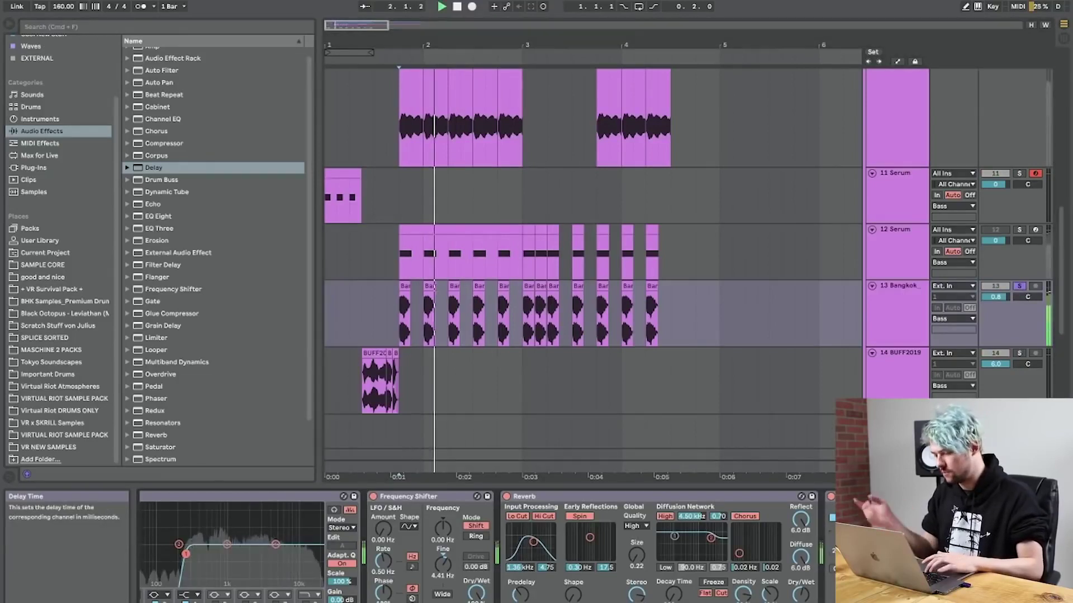
click(1018, 286)
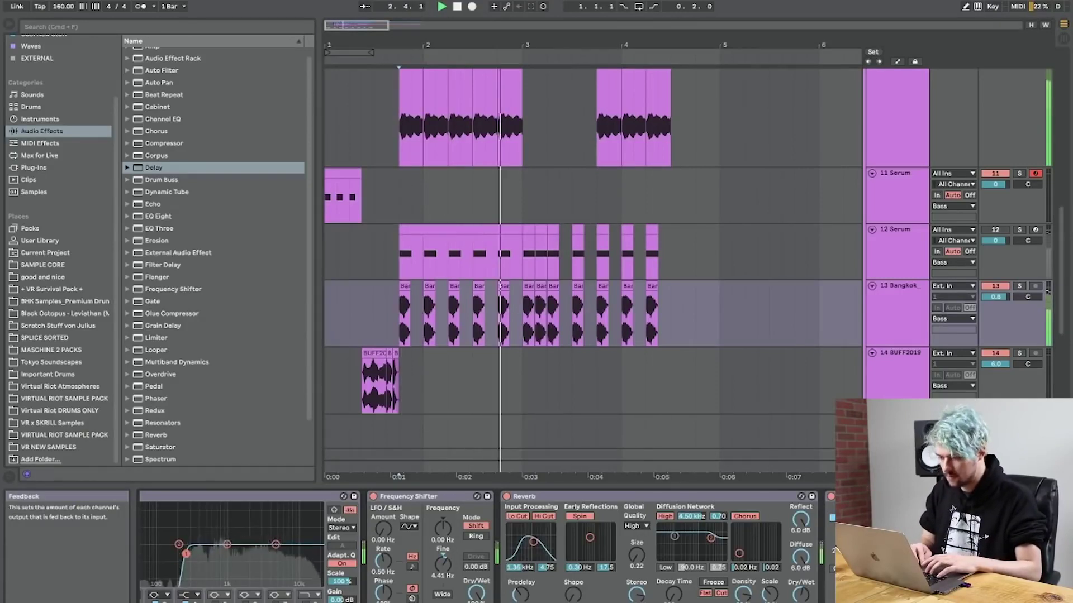
Solo the 12 Serum track and set its Frequency Shifter's fine frequency to about 219 Hz while playing.
scroll(486, 547, left, 1)
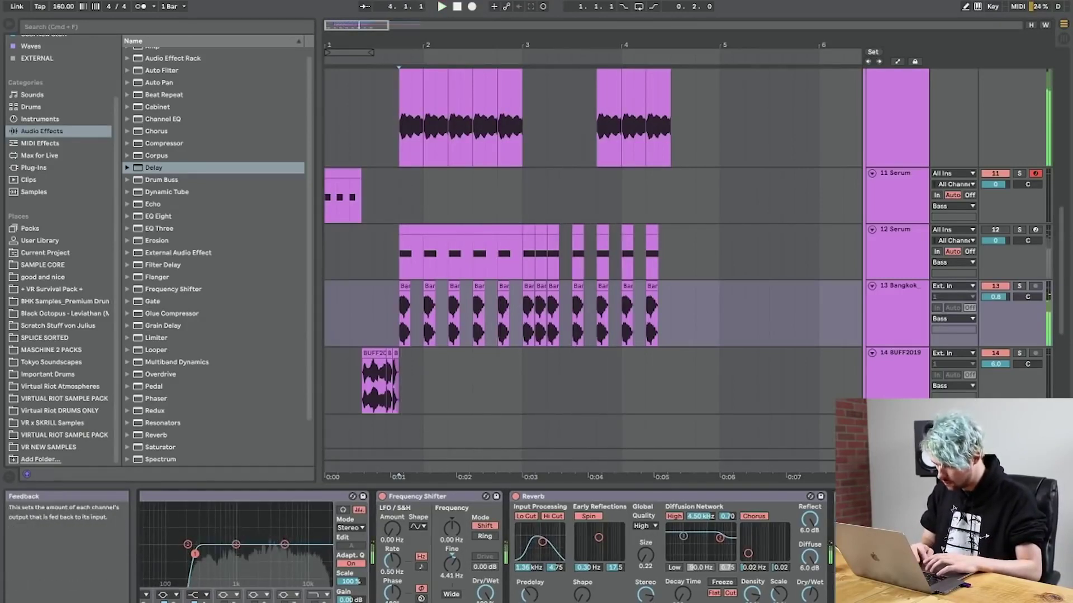
click(899, 251)
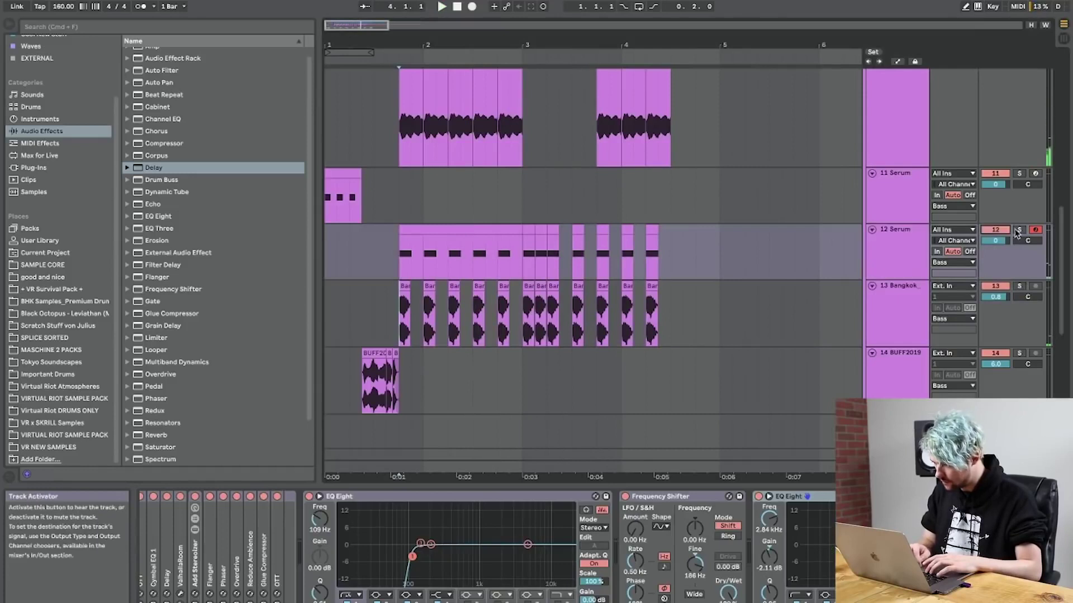
key(space)
key(space)
key(space)
drag(695, 563, 695, 560)
key(space)
Duplicate the Frequency Shifter and try a rising sawtooth LFO at a synced 1/4 rate with 447 Hz amount on the copy.
click(686, 498)
key(super+d)
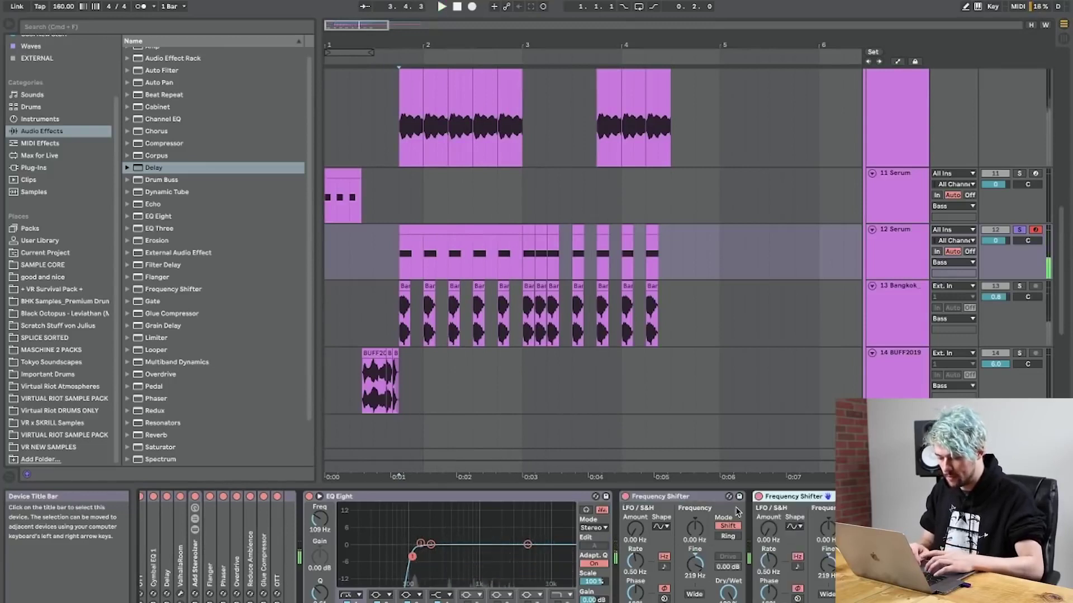
click(795, 526)
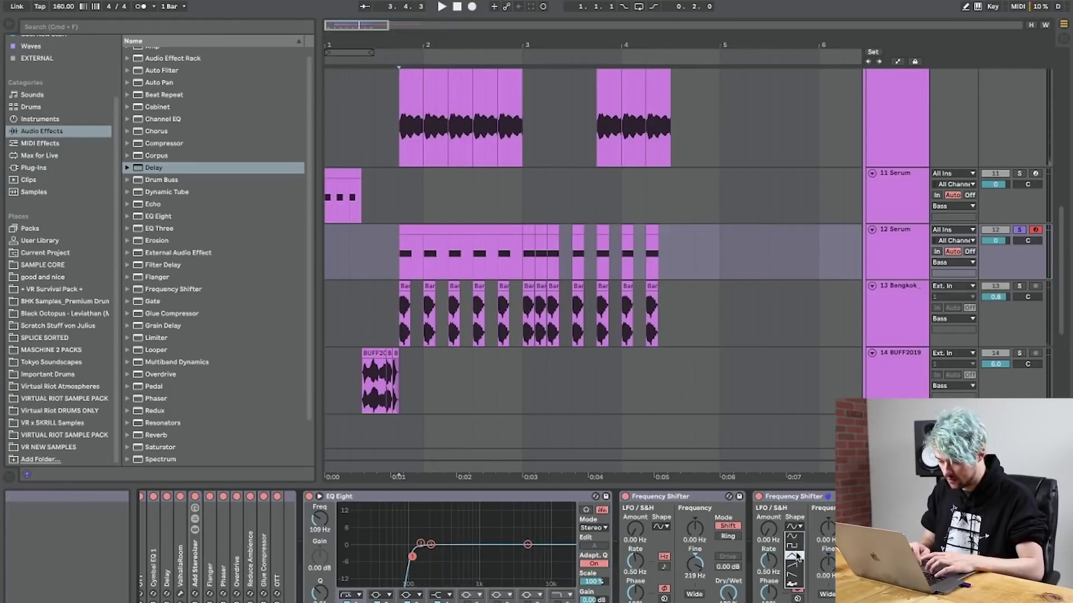
click(797, 567)
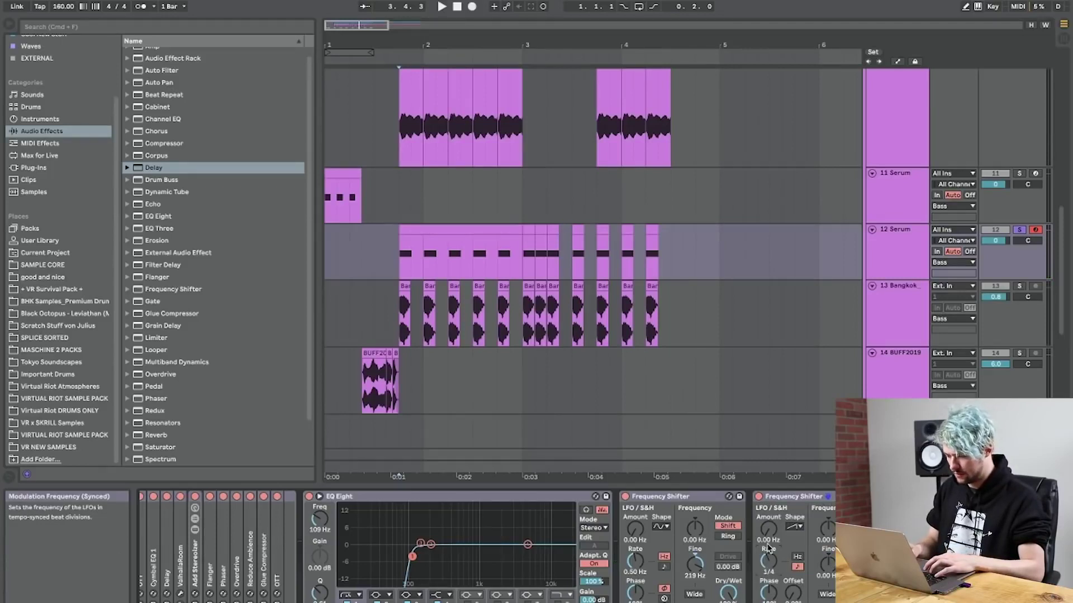
key(space)
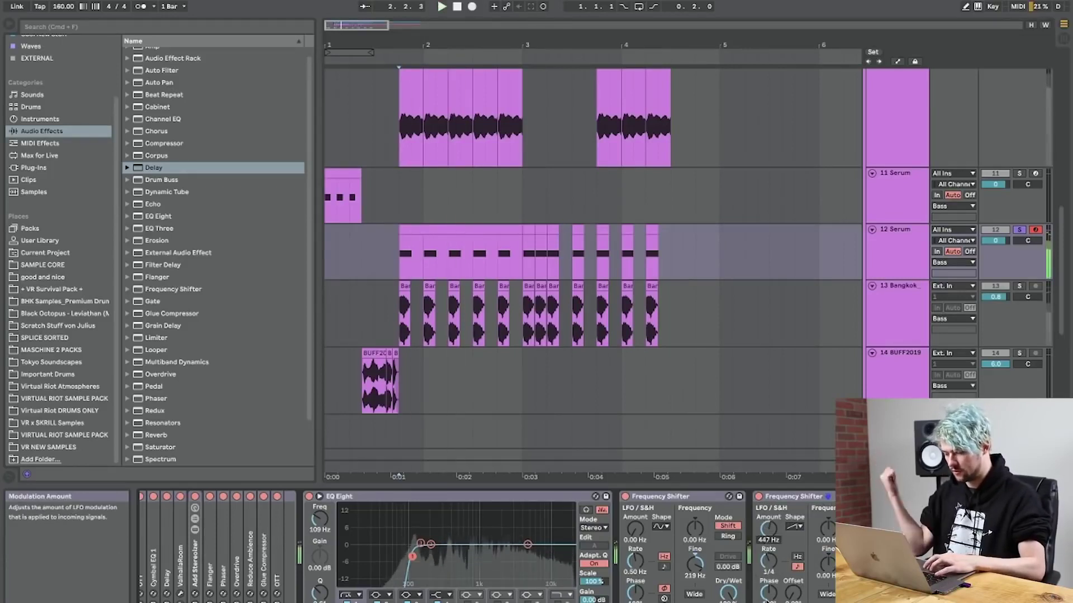
key(space)
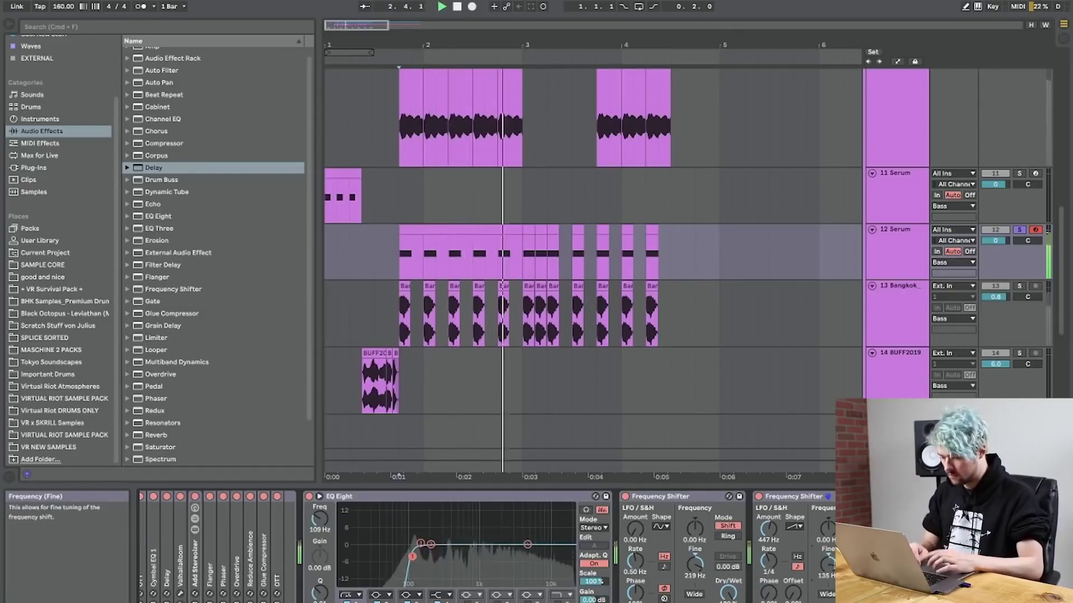
Try a square LFO at 1/24 rate with different amounts and fine shifts on the duplicate Frequency Shifter, and delete the duplicate.
click(796, 527)
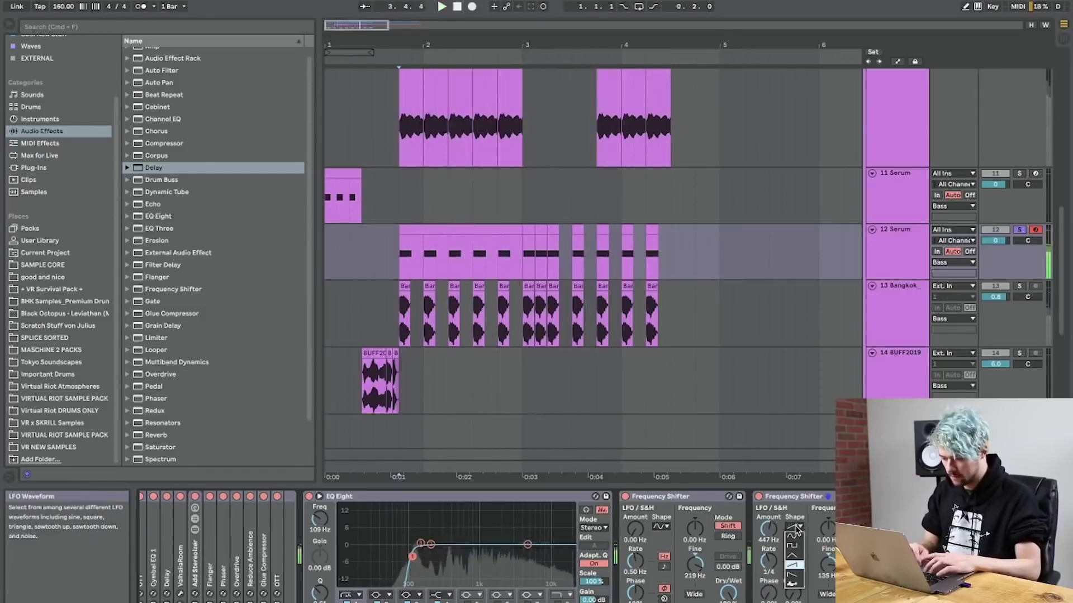
drag(768, 561, 769, 584)
drag(768, 528, 768, 519)
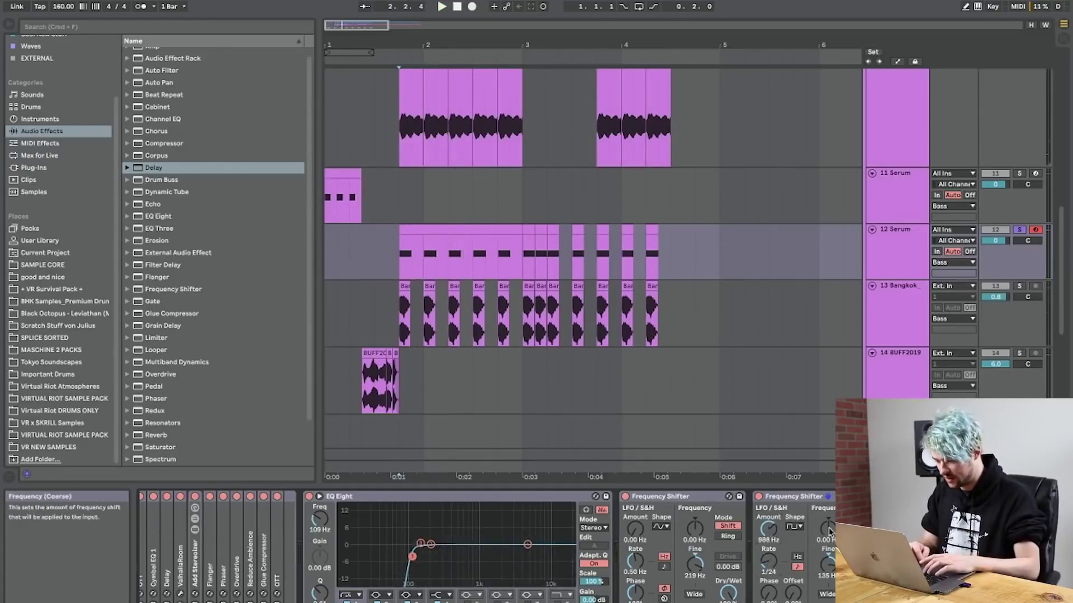
drag(827, 567, 827, 560)
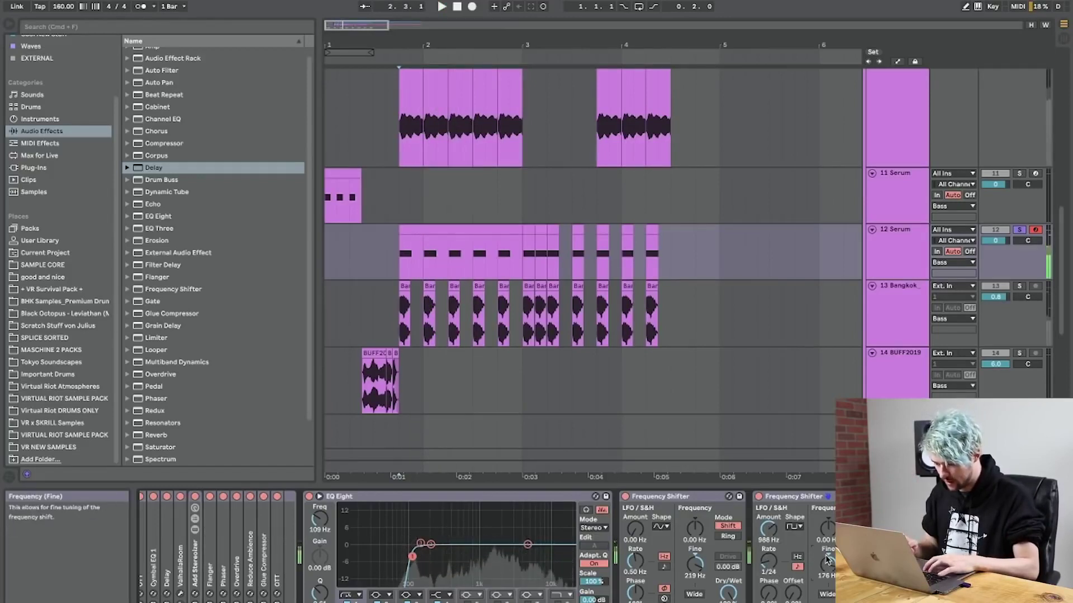
key(space)
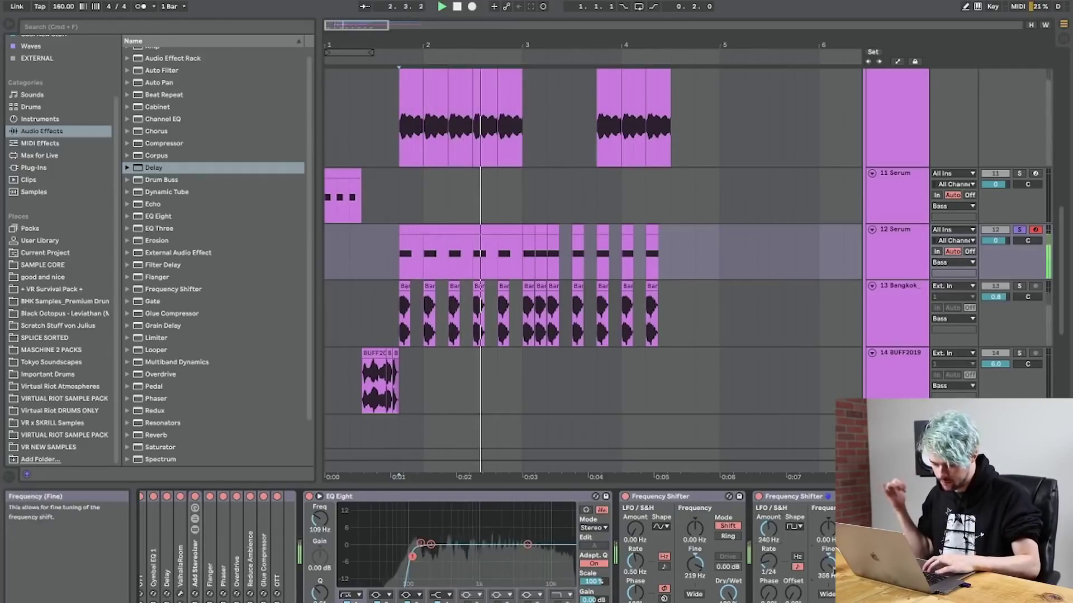
key(space)
key(space)
drag(771, 535, 771, 513)
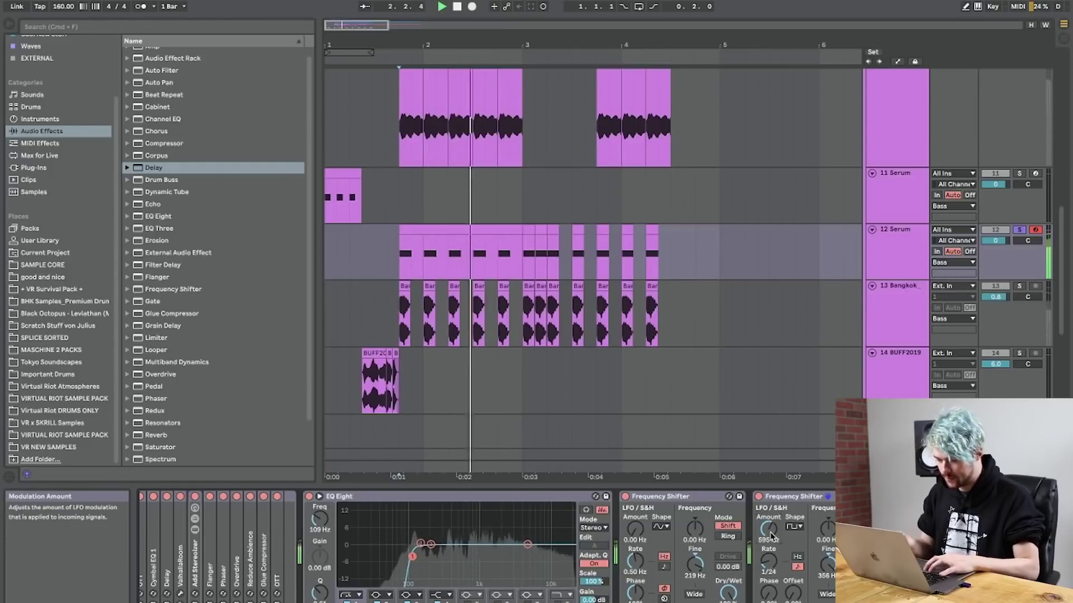
key(space)
key(Delete)
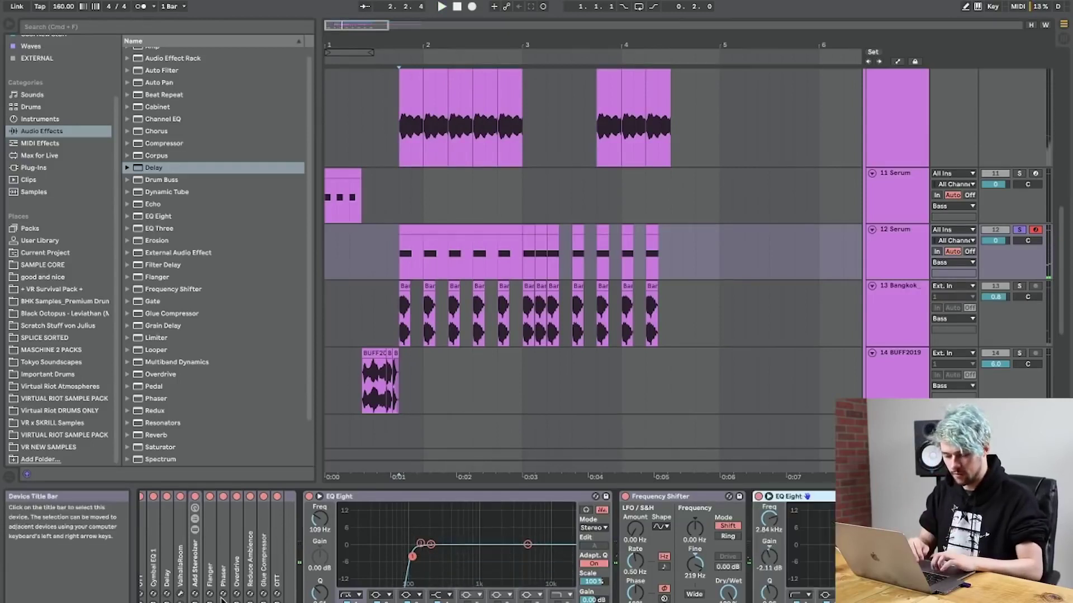
Adjust OSC A's sync warp and unison detune in the 12 Serum track's synth during playback.
scroll(218, 581, left, 5)
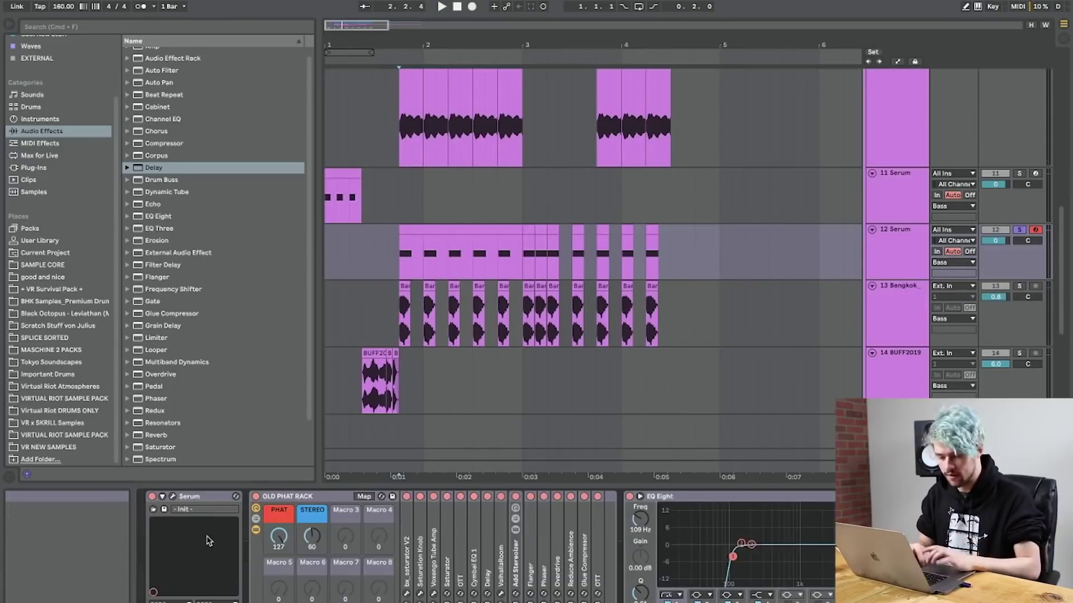
key(space)
click(173, 496)
drag(438, 226, 436, 303)
drag(426, 191, 425, 176)
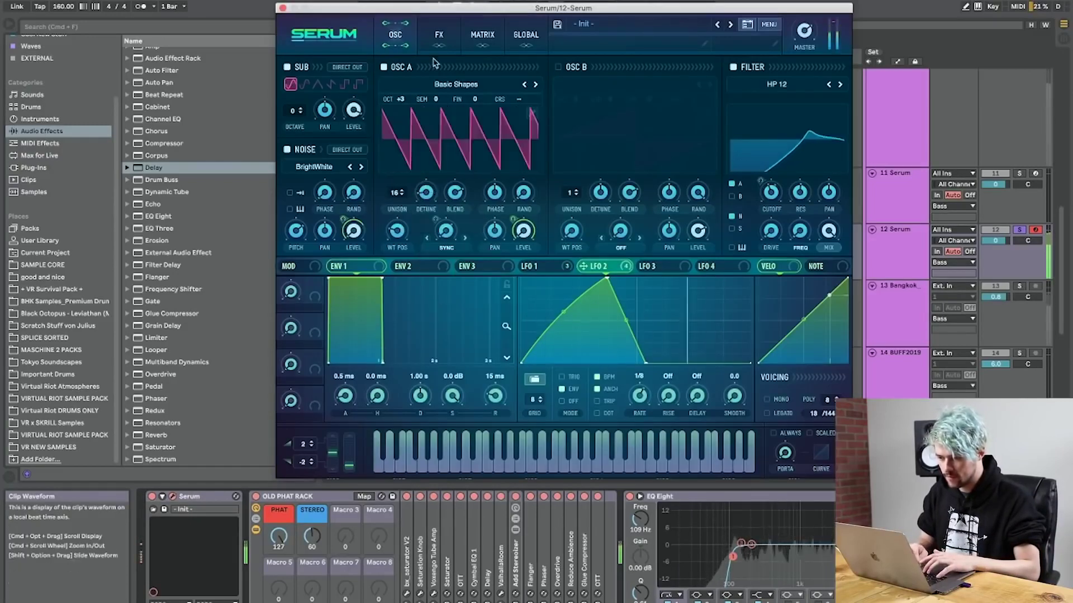
Compare the sound with Serum's Delay effect off and on, and unsolo the 12 Serum track at a lower volume.
click(439, 35)
click(292, 185)
click(297, 186)
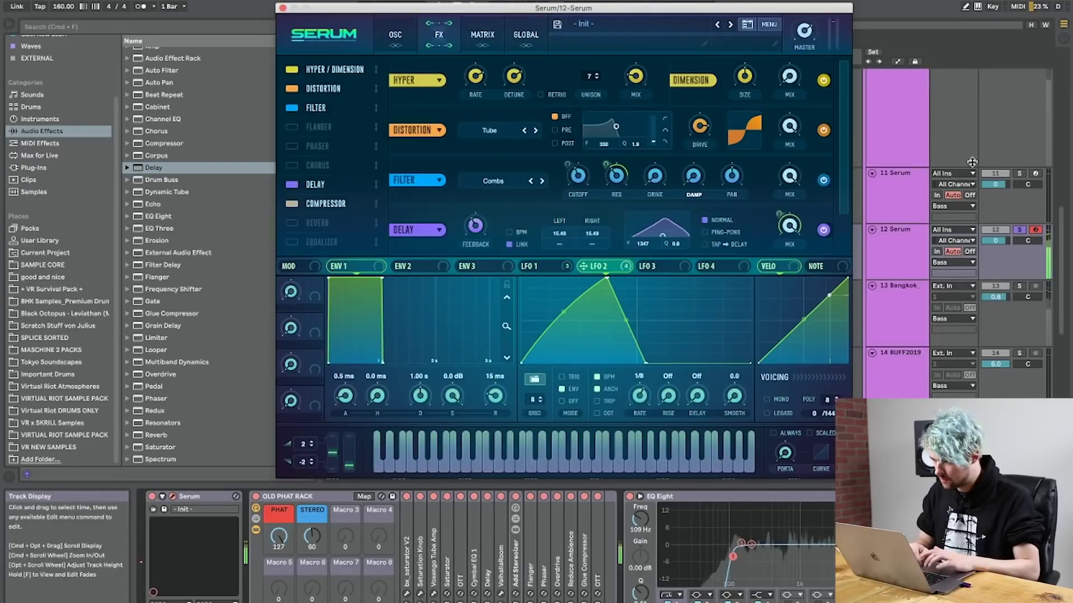
click(1018, 230)
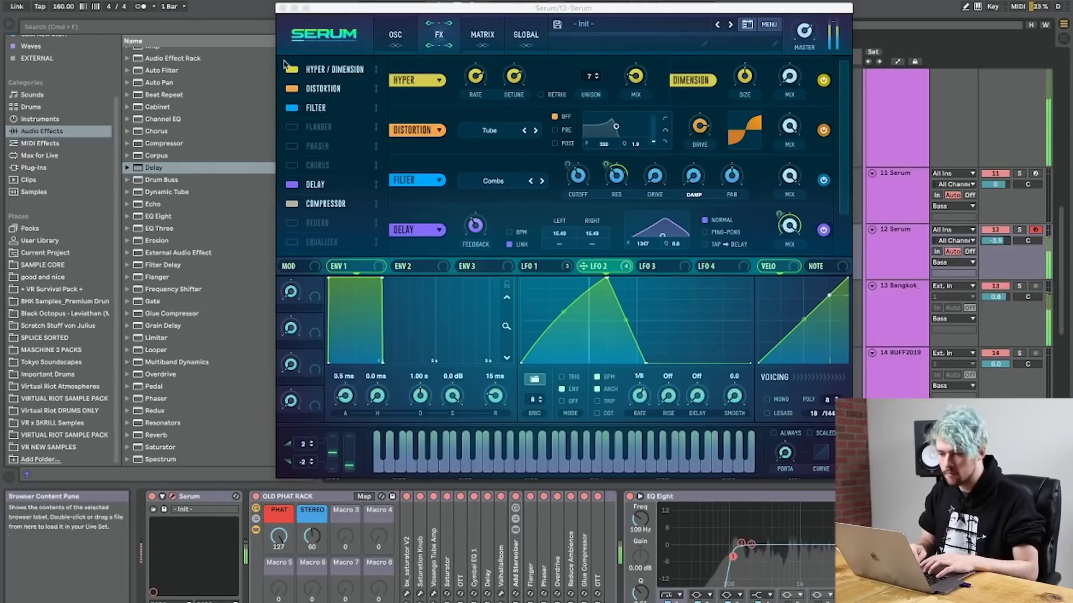
click(283, 8)
Turn off the Delay device on the 13 Bangkok track.
click(509, 311)
scroll(790, 498, right, 2)
click(767, 497)
Play the arrangement from bar 3 to check the whole mix.
scroll(726, 311, up, 10)
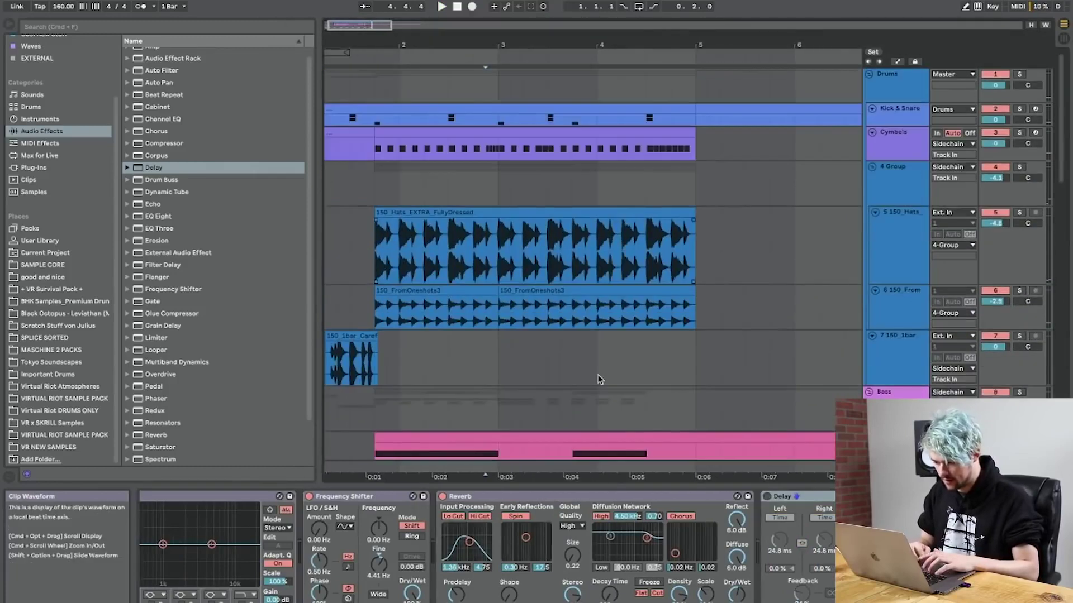
click(603, 374)
scroll(599, 252, down, 5)
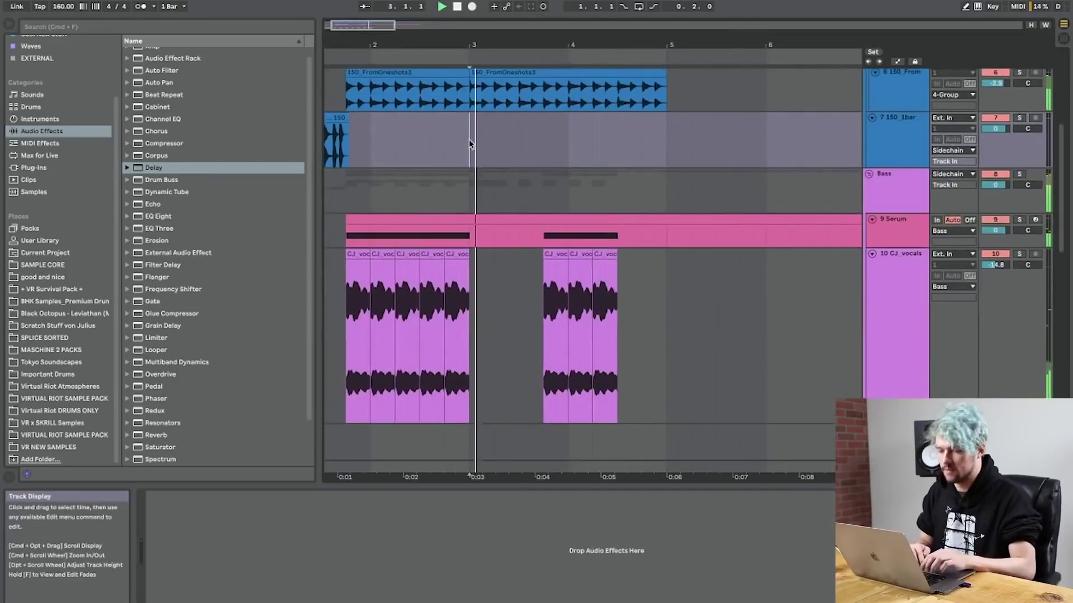
scroll(470, 144, down, 10)
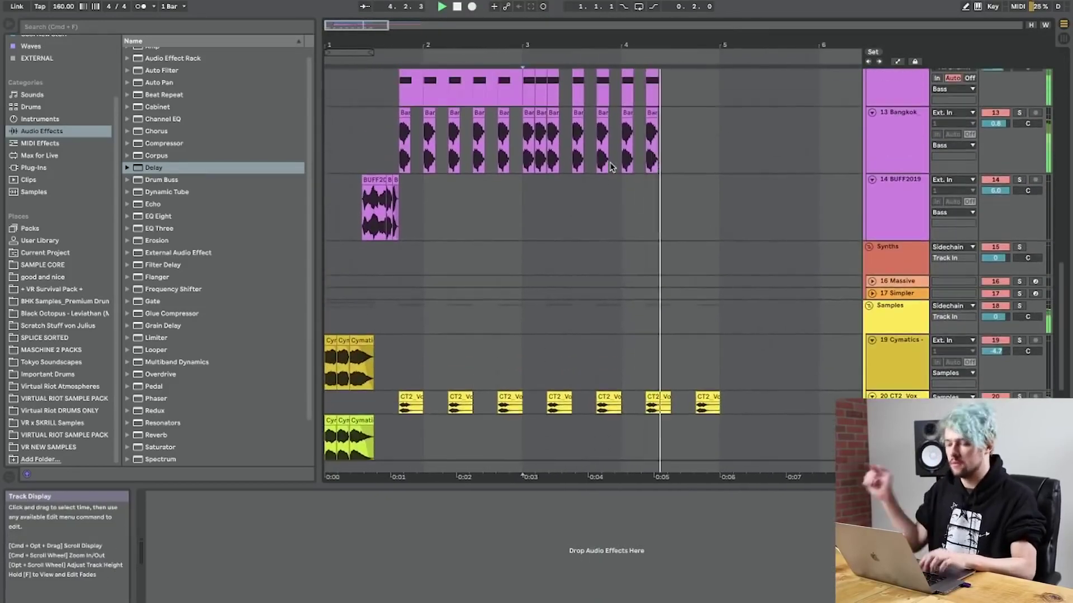
Insert a MIDI track below 14 BUFF2019 and load Serum onto it from the VSTi's collection.
click(911, 215)
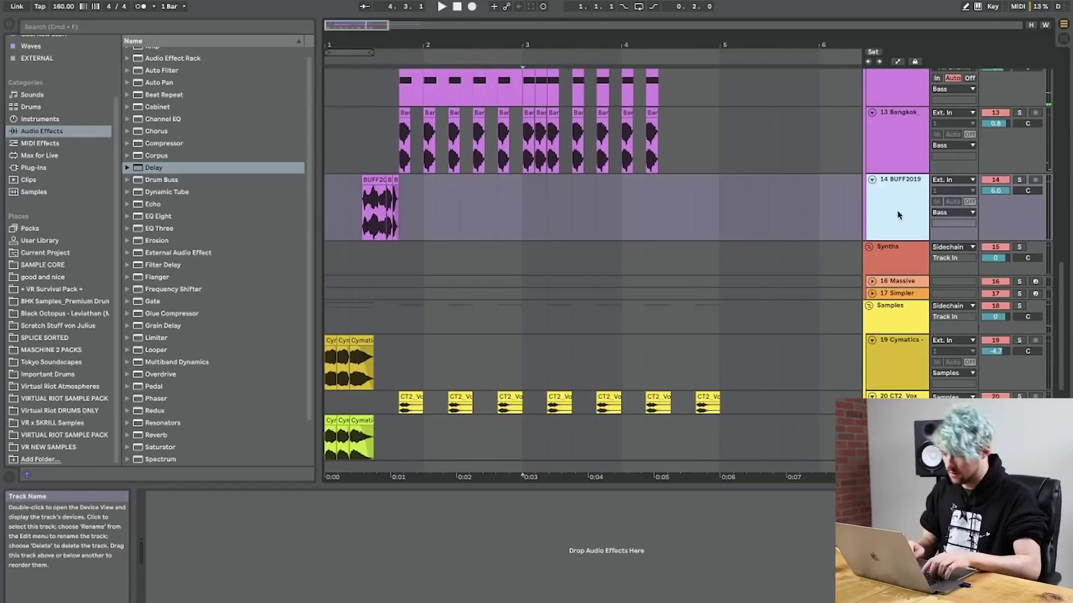
key(super+shift+t)
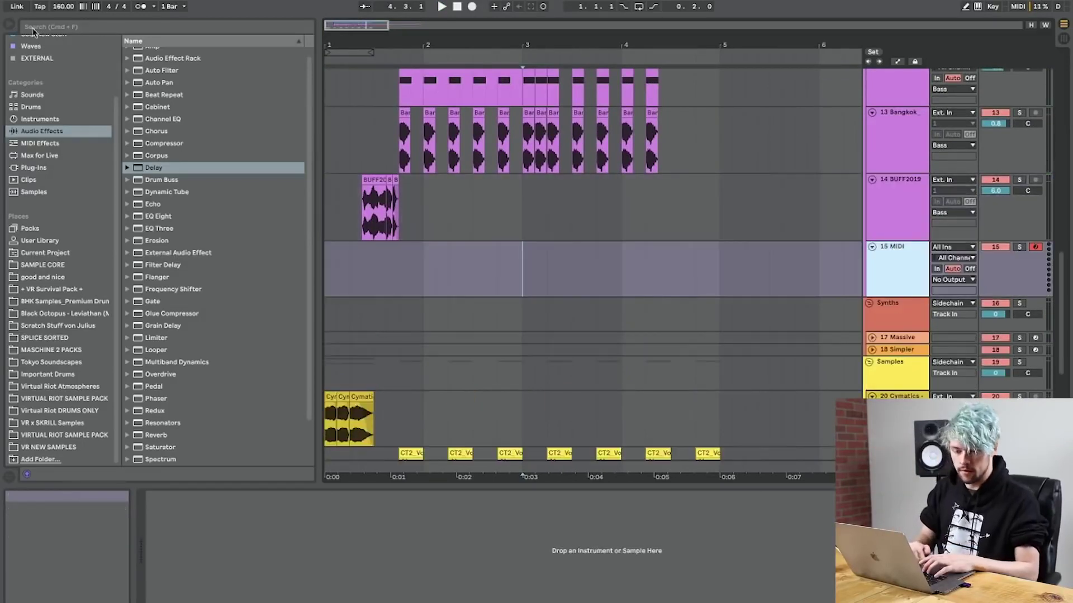
scroll(56, 79, up, 3)
click(49, 52)
drag(156, 344, 770, 324)
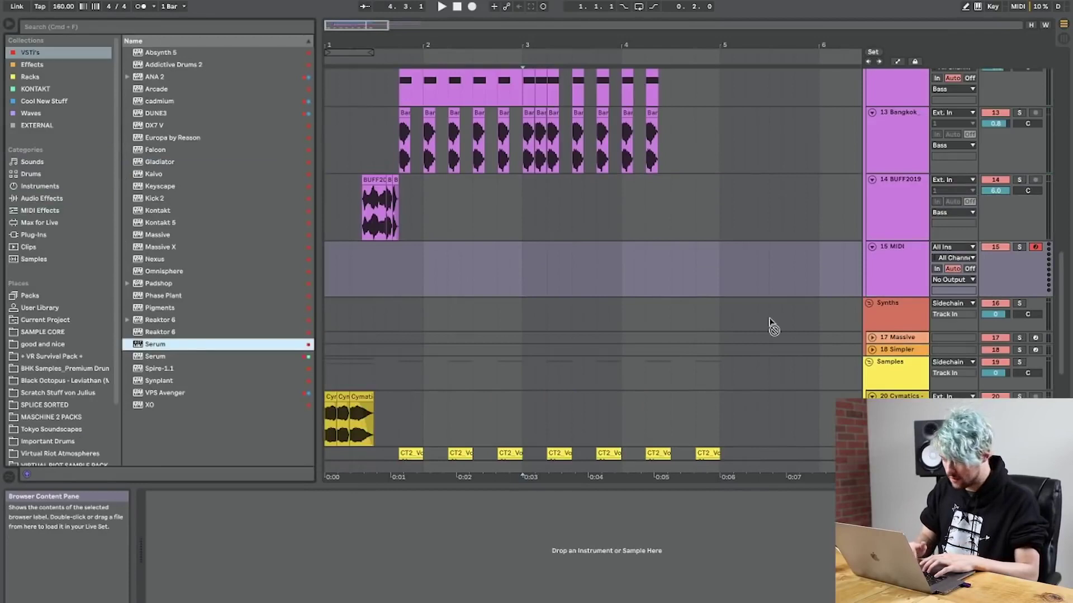
drag(895, 280, 860, 250)
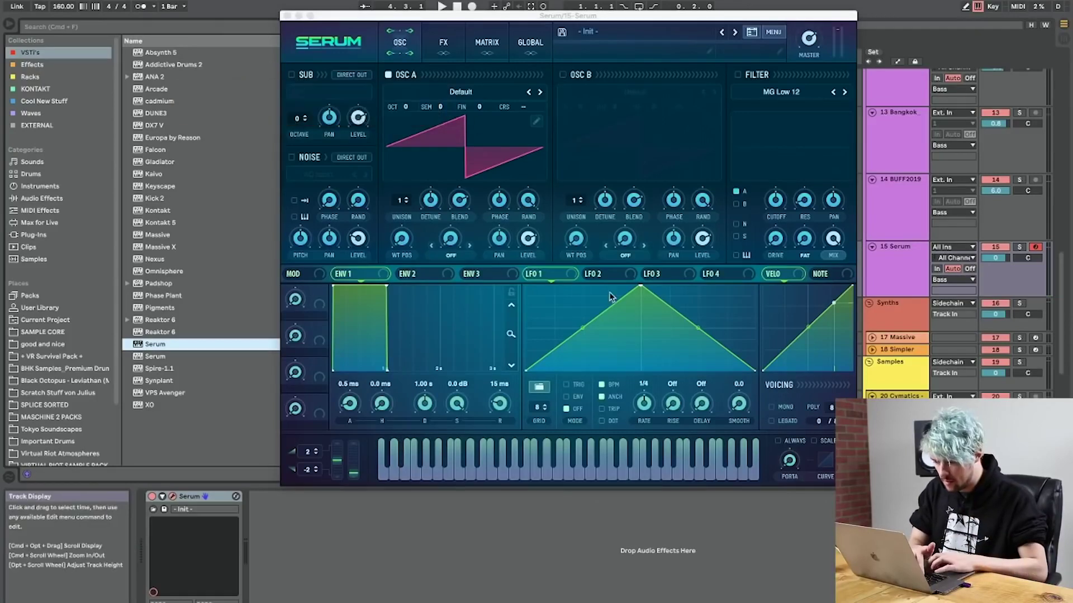
Route LFO 1 to Mast.Tun in Serum's modulation matrix with an amount of 1, using an LFO rate of 1/2.
click(487, 42)
click(311, 91)
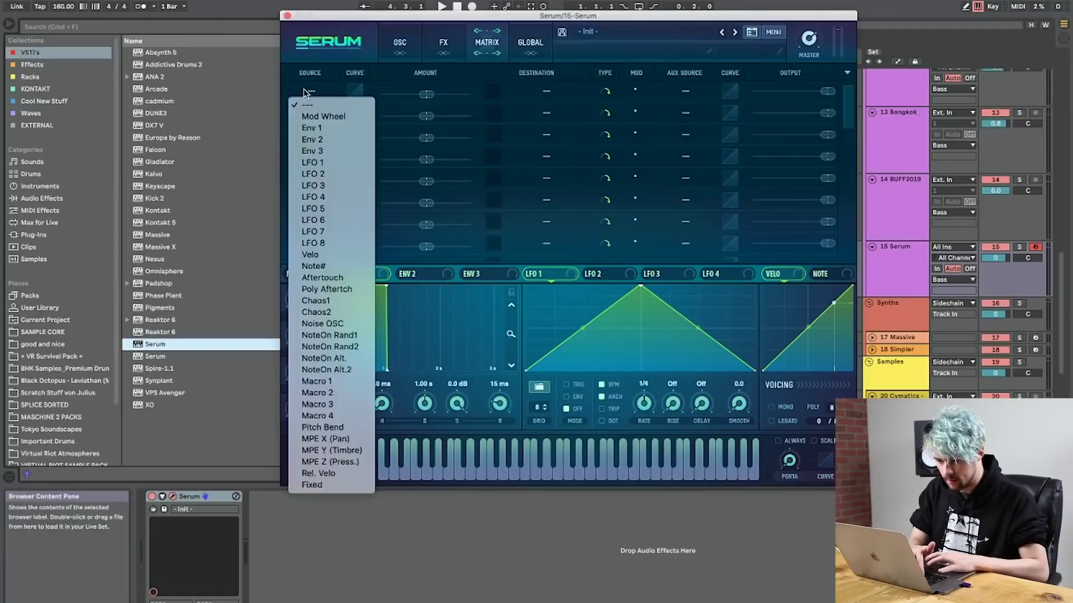
click(337, 166)
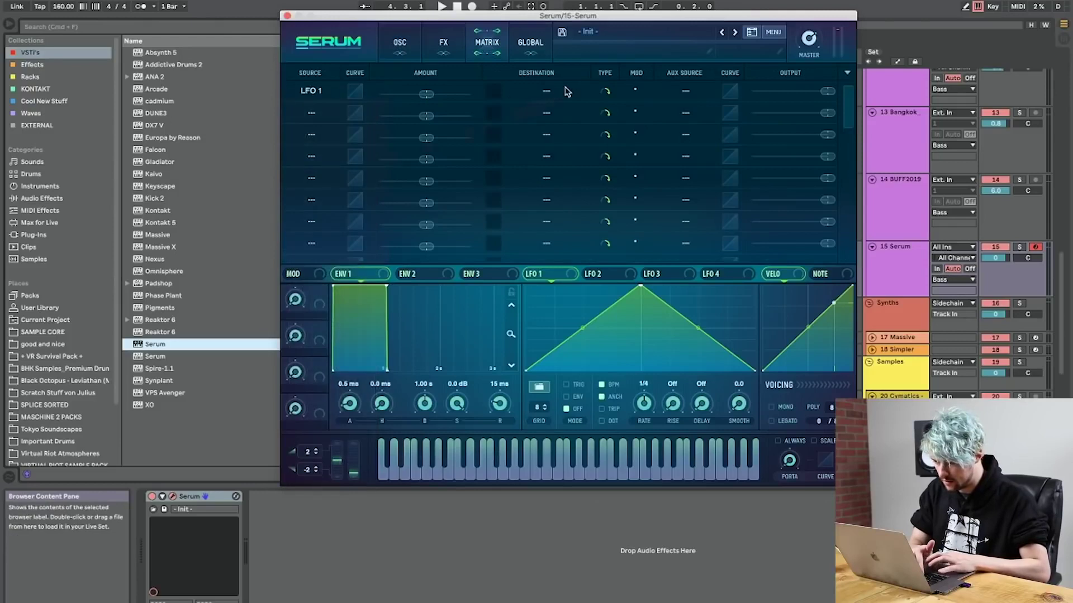
click(545, 91)
click(532, 160)
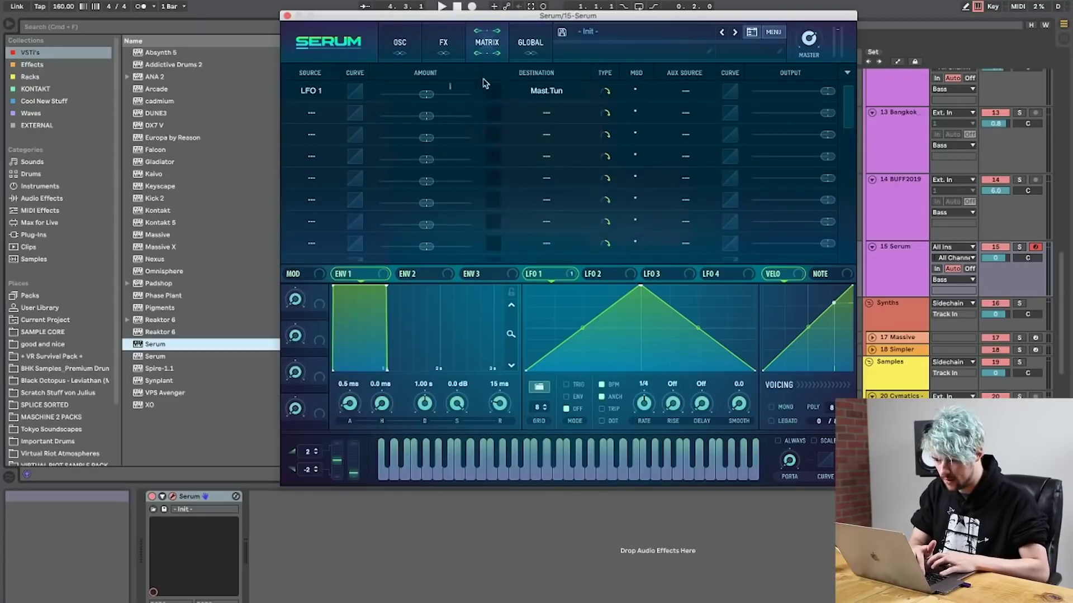
click(426, 95)
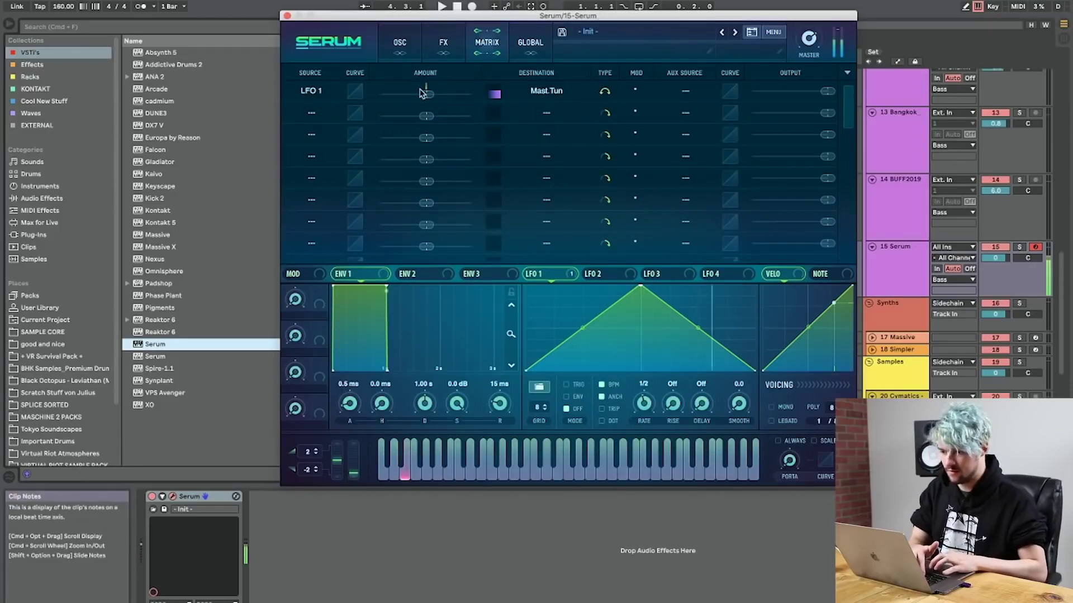
drag(420, 89, 429, 95)
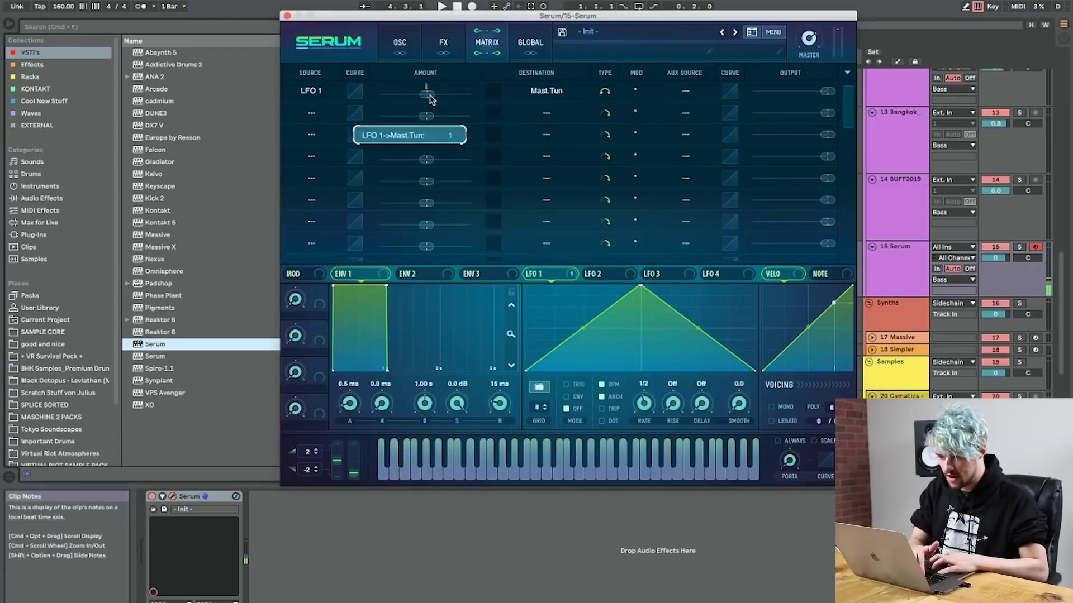
click(287, 16)
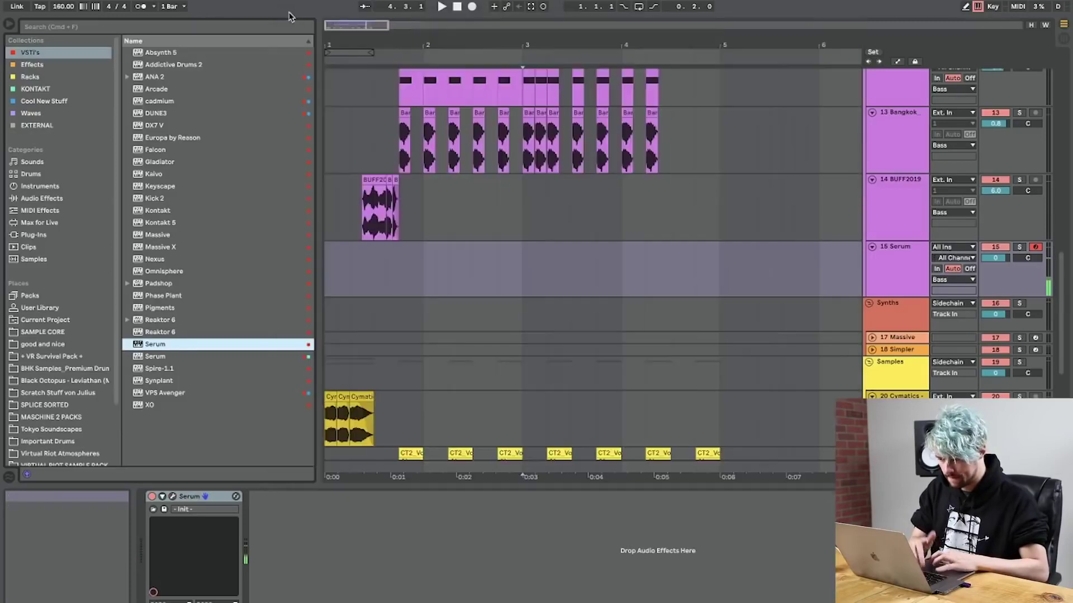
Create a half-bar MIDI clip at the end of bar 4 on the 15 Serum track containing four evenly spaced D#1 notes.
drag(671, 270, 716, 270)
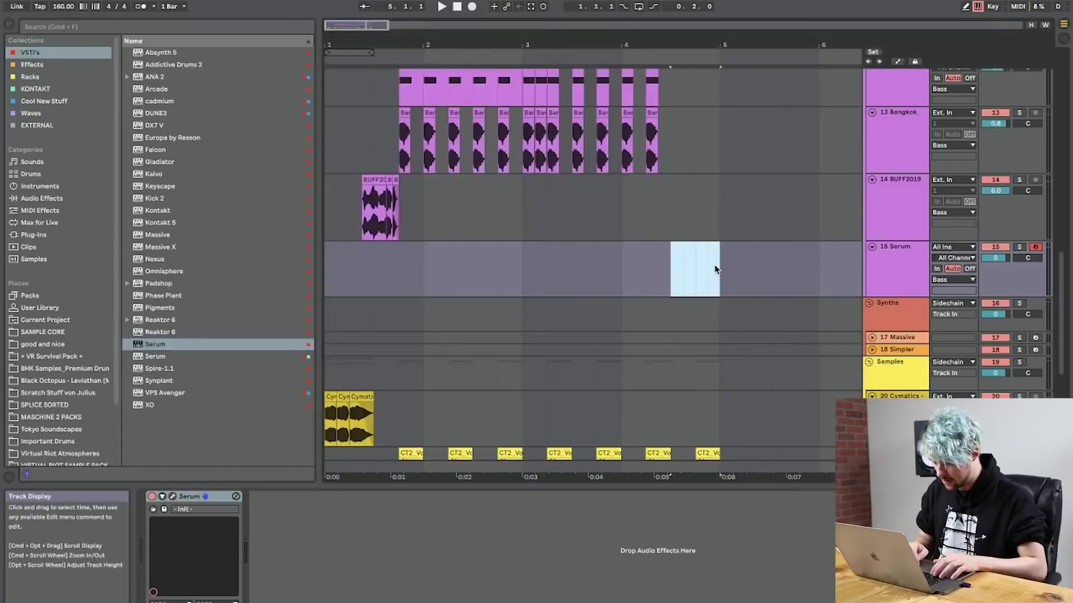
key(super+shift+m)
click(430, 420)
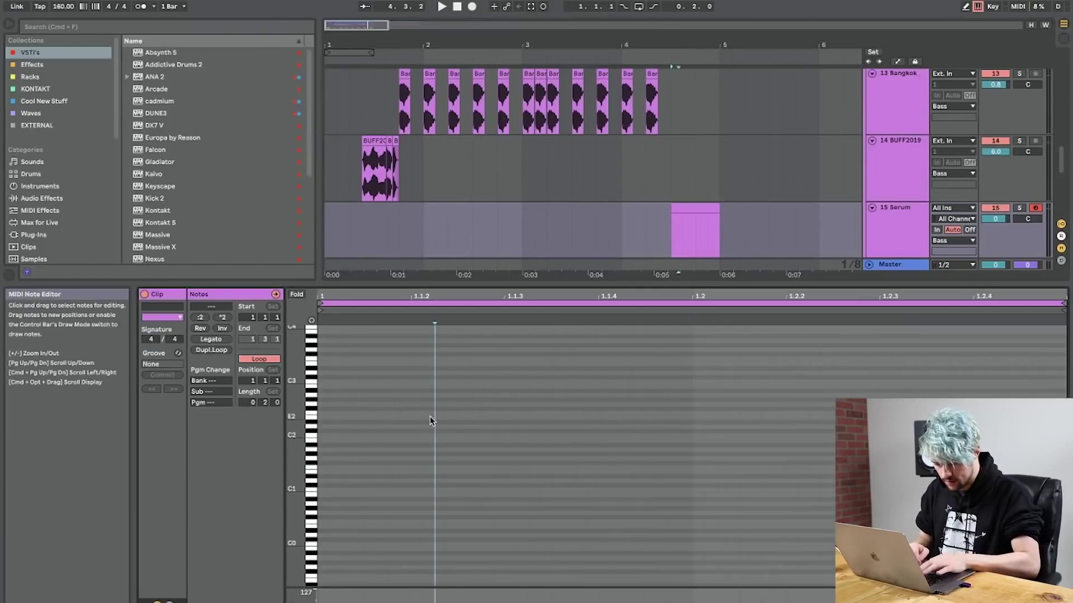
double_click(342, 475)
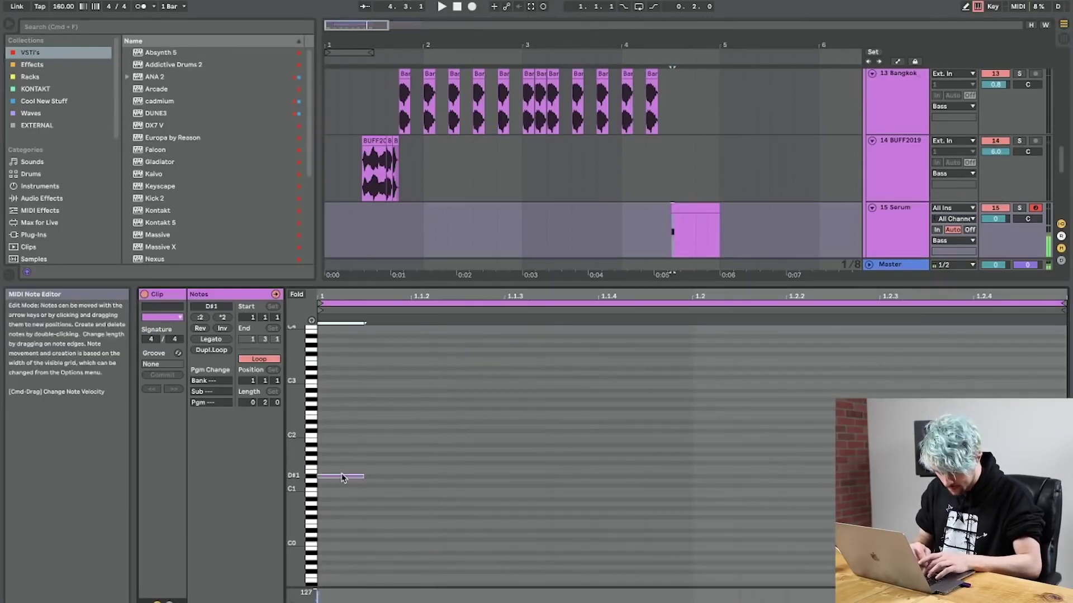
key(super+d)
key(super+d)
key(super+d)
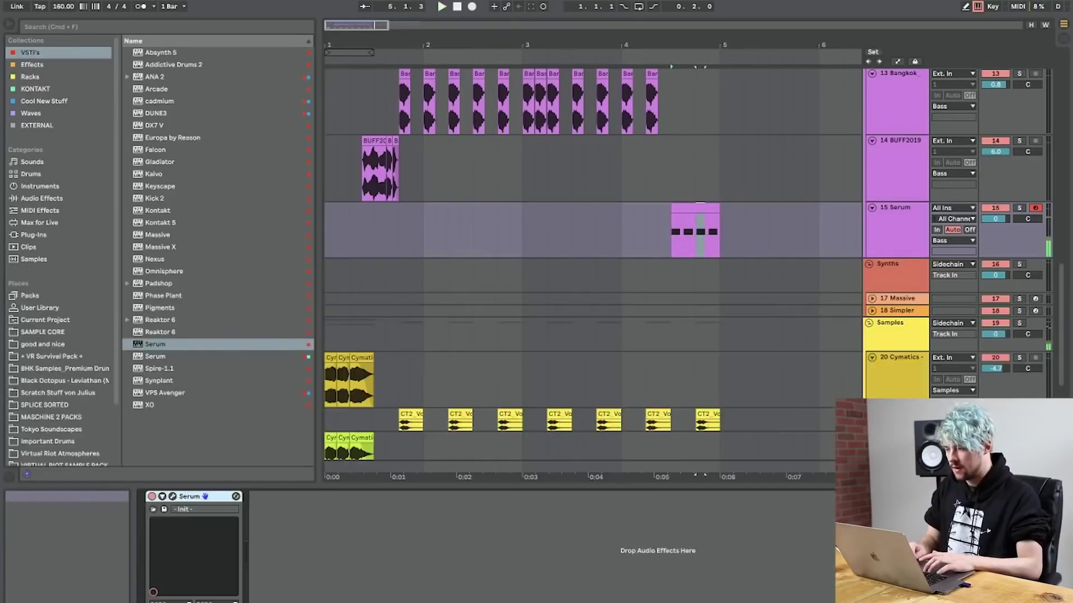
Load OLD PHAT RACK.adg from the Racks collection onto the 15 Serum track.
click(897, 236)
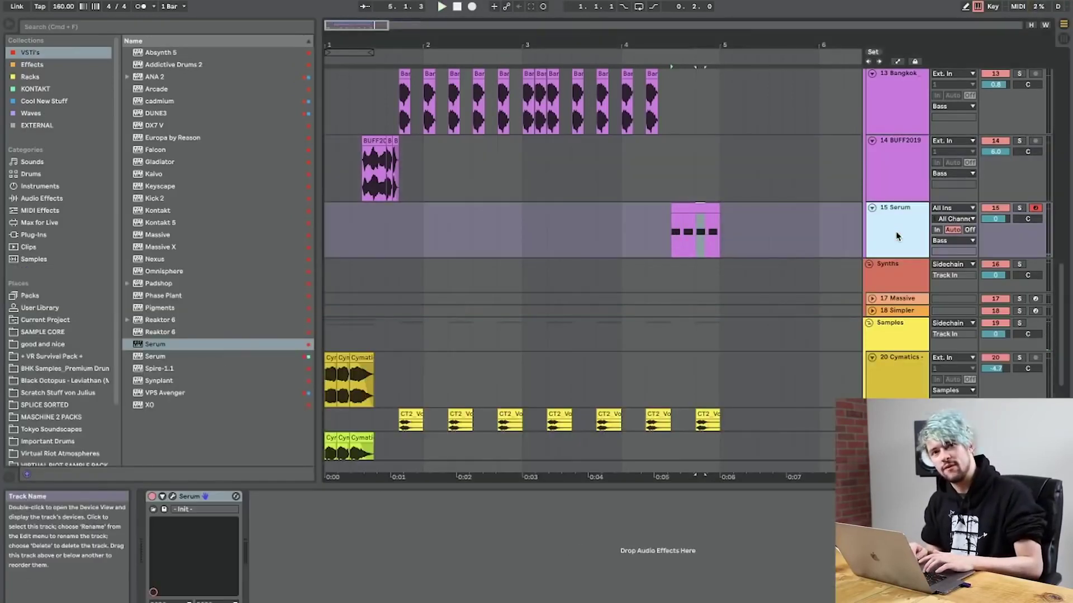
click(43, 202)
click(30, 65)
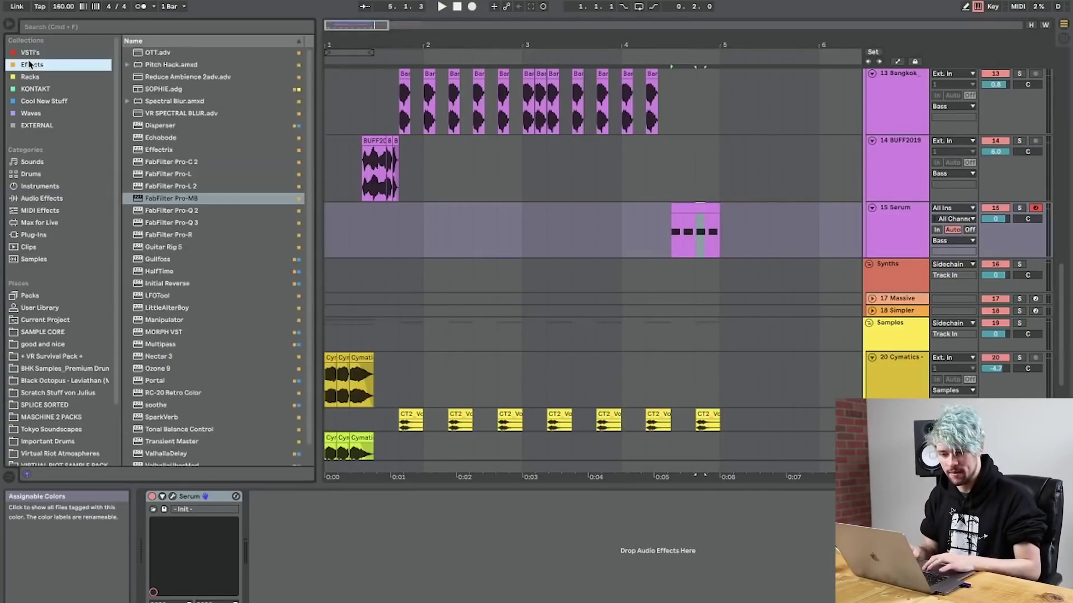
click(31, 77)
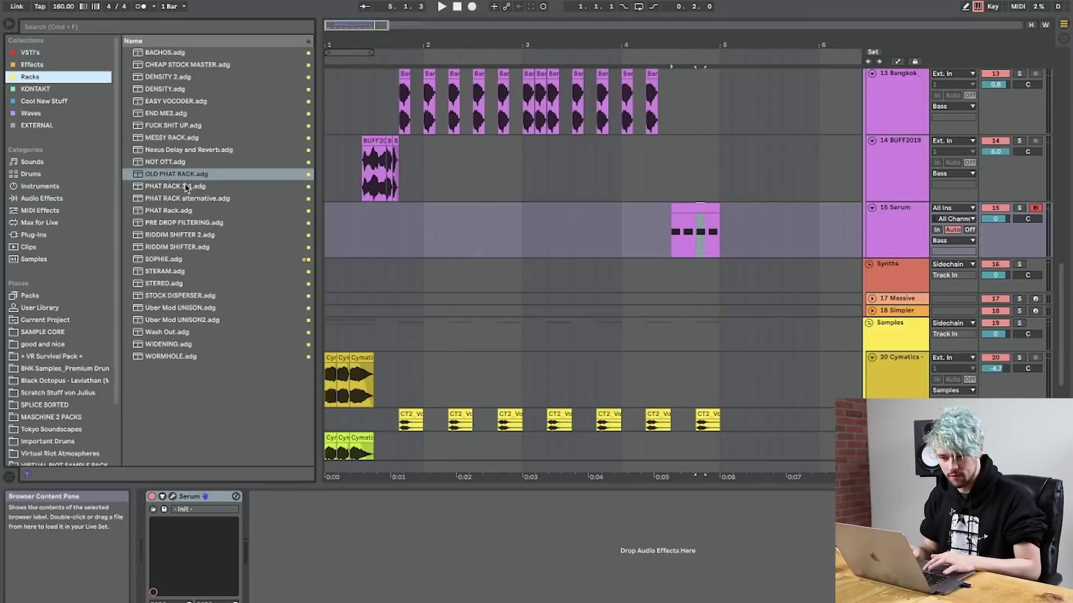
click(178, 176)
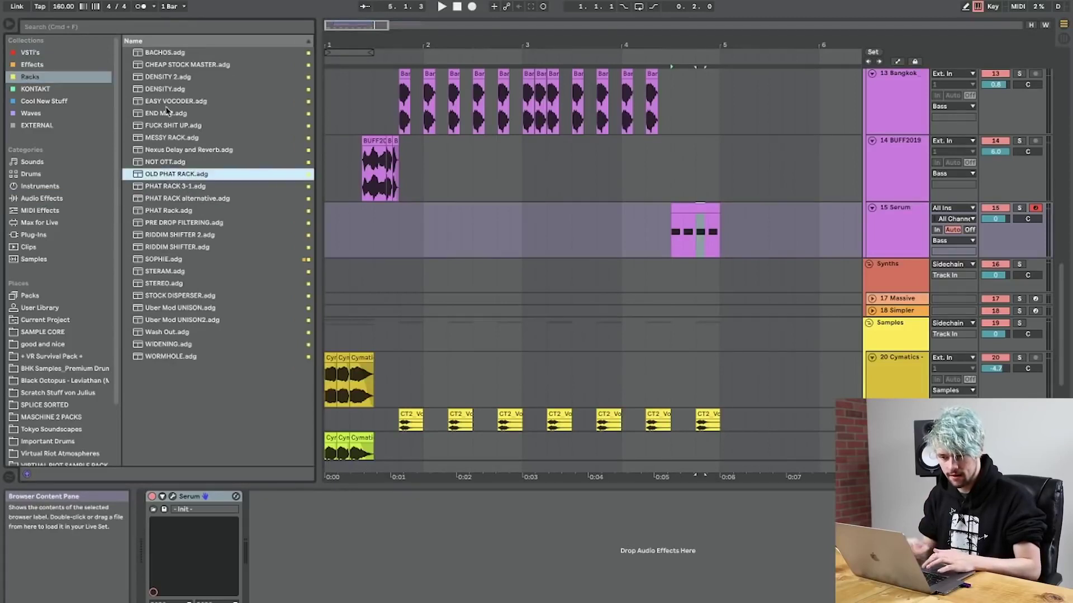
key(Return)
Insert EASY VOCODER.adg between Serum and OLD PHAT RACK, and close the open plug-in windows.
drag(158, 103, 229, 509)
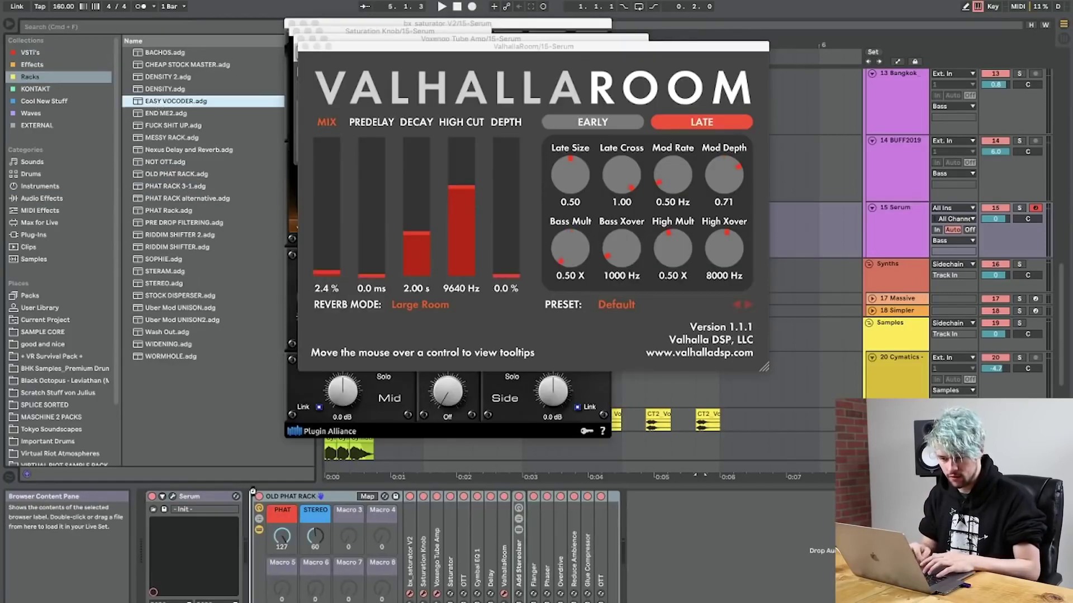
click(303, 46)
click(299, 38)
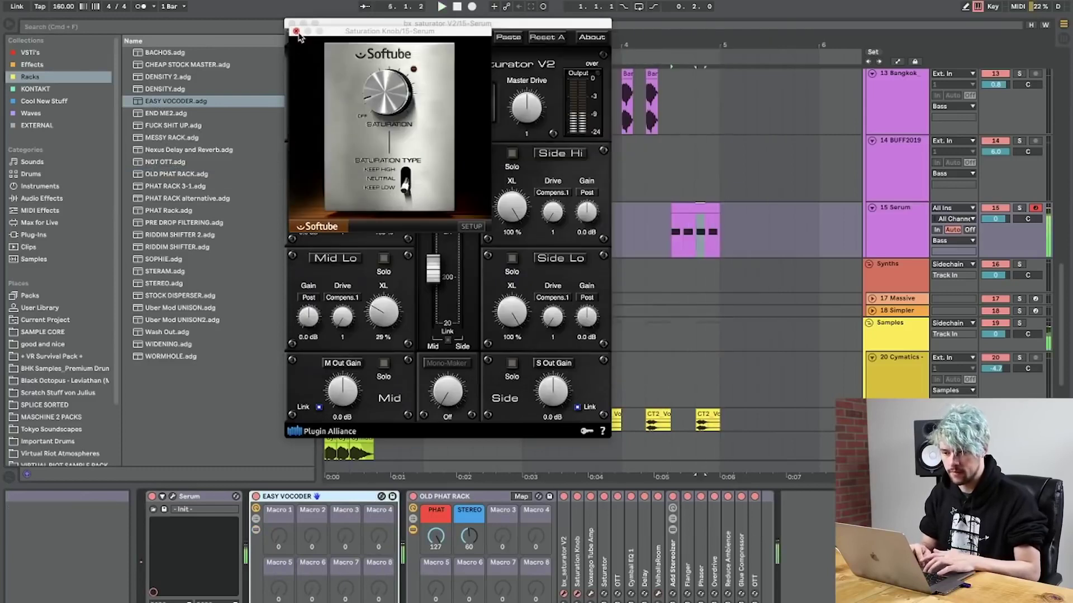
click(295, 31)
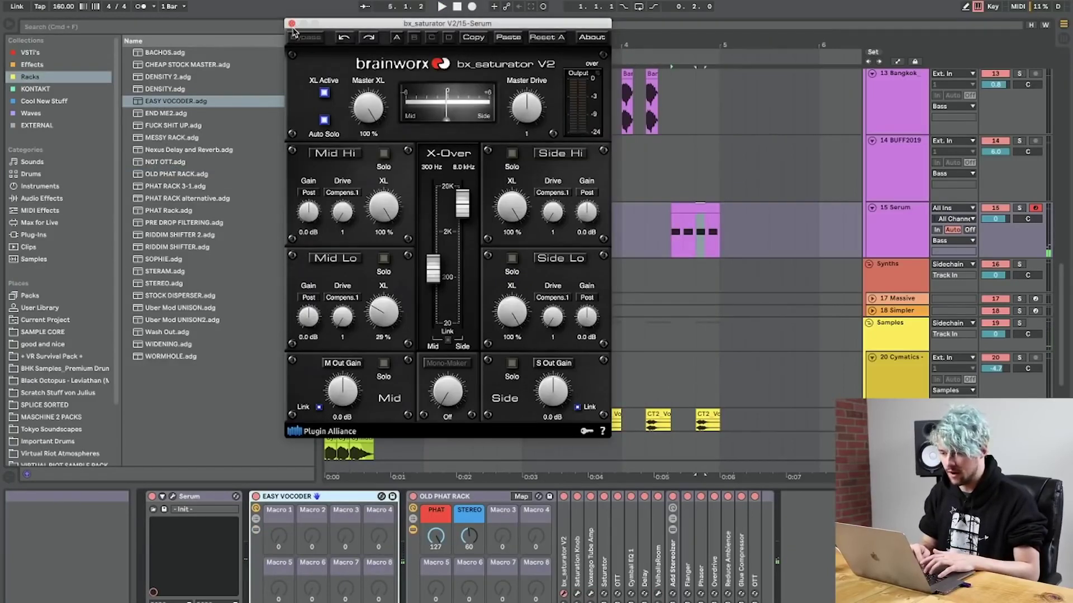
click(292, 24)
Create a one-bar MIDI clip at bar 7 on the 15 Serum track and add an E2 note at its start.
scroll(668, 216, right, 10)
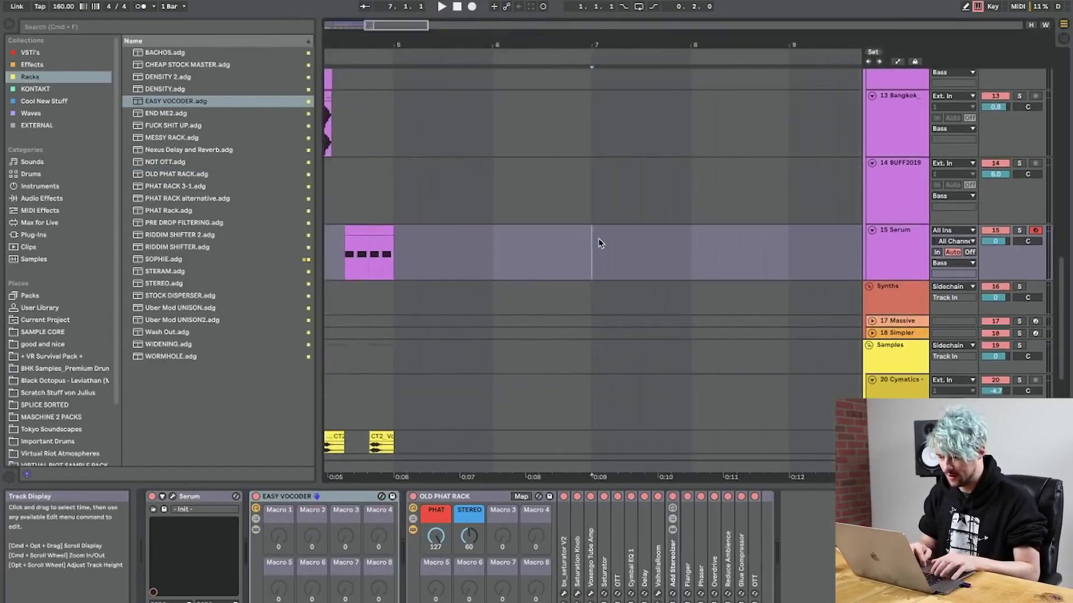
drag(591, 243, 690, 240)
key(super+shift+m)
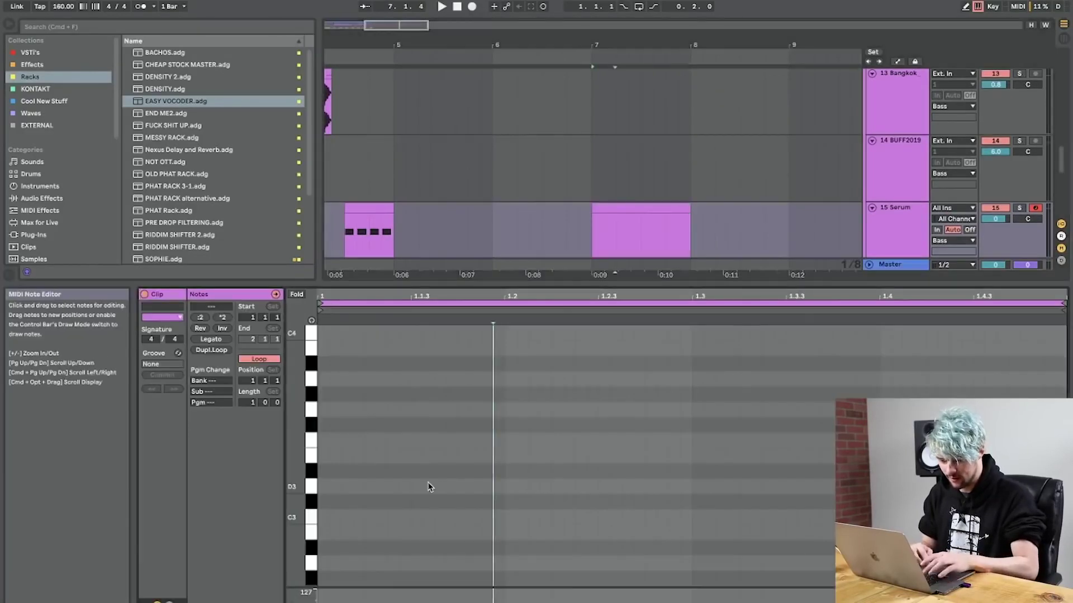
scroll(391, 494, down, 5)
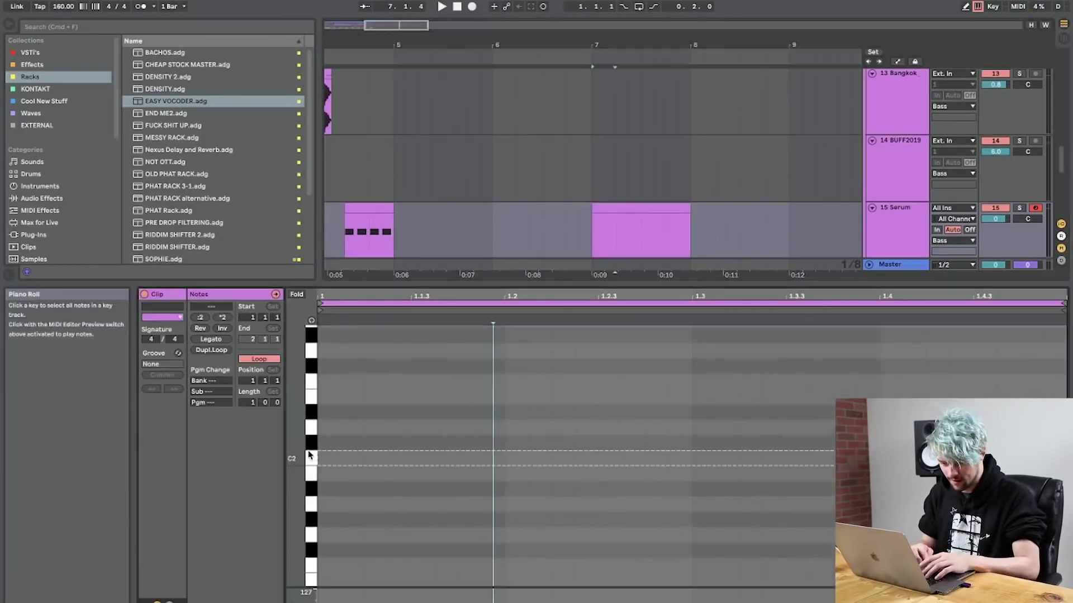
click(312, 398)
double_click(337, 397)
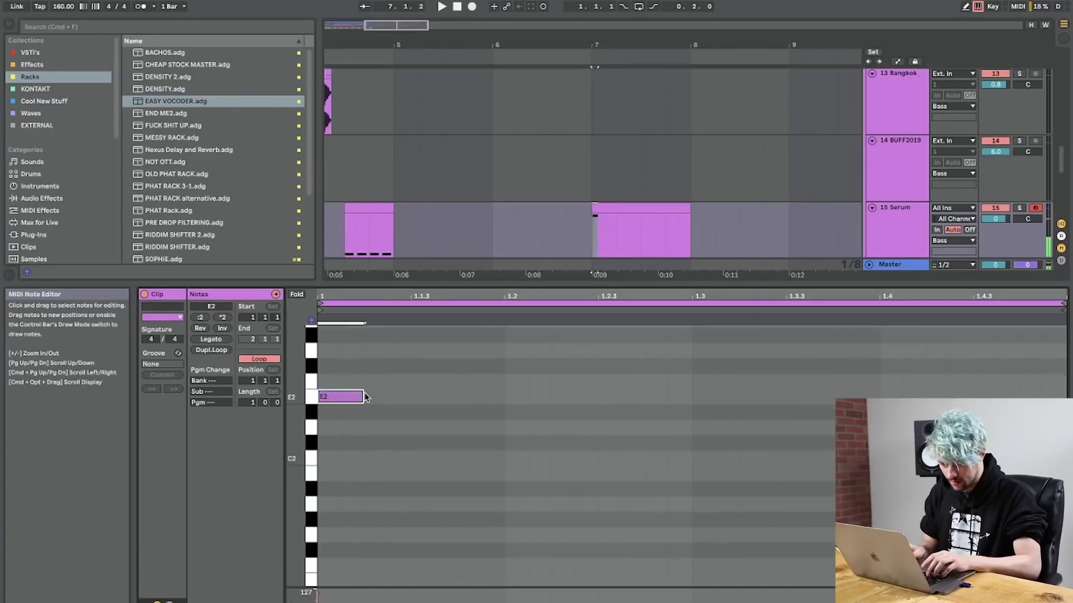
Lower and lengthen the clip's first note to E0, and duplicate it into a repeating E0, E1, F1, F0 pattern filling the bar.
key(shift+Down)
key(shift+Right)
key(shift+Up)
key(shift+Down)
key(super+d)
key(shift+Up)
key(super+d)
key(Up)
key(Right)
key(super+d)
key(Right)
key(shift+Down)
key(shift+Down)
key(shift+Up)
key(shift+Up)
key(shift+Down)
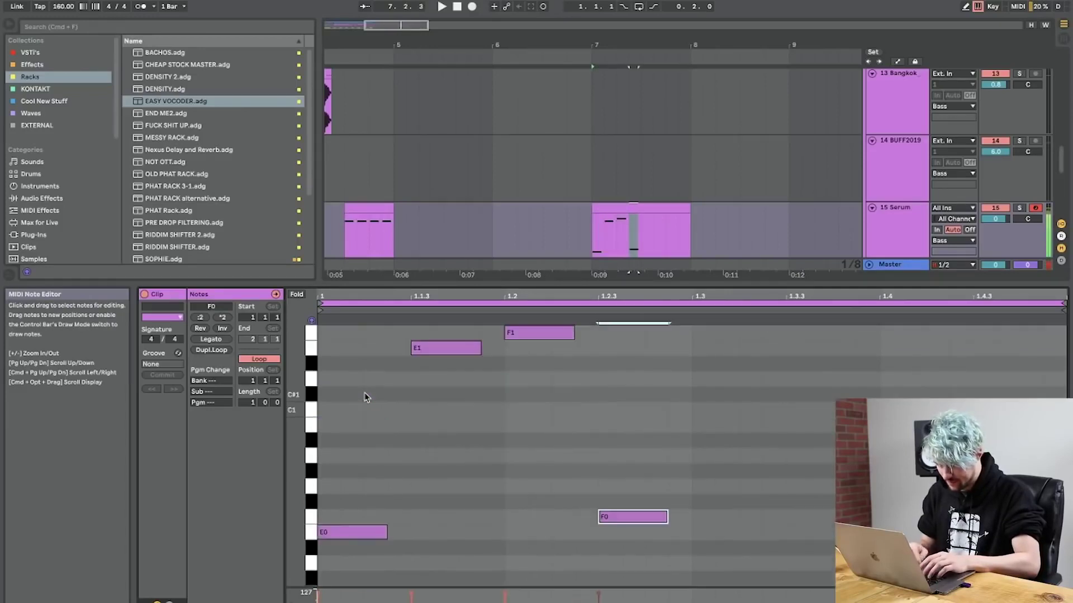
key(super+d)
Play the bar 7 clip in a loop while adjusting the output amount of Serum's LFO 1 to Mast.Tun modulation.
click(676, 204)
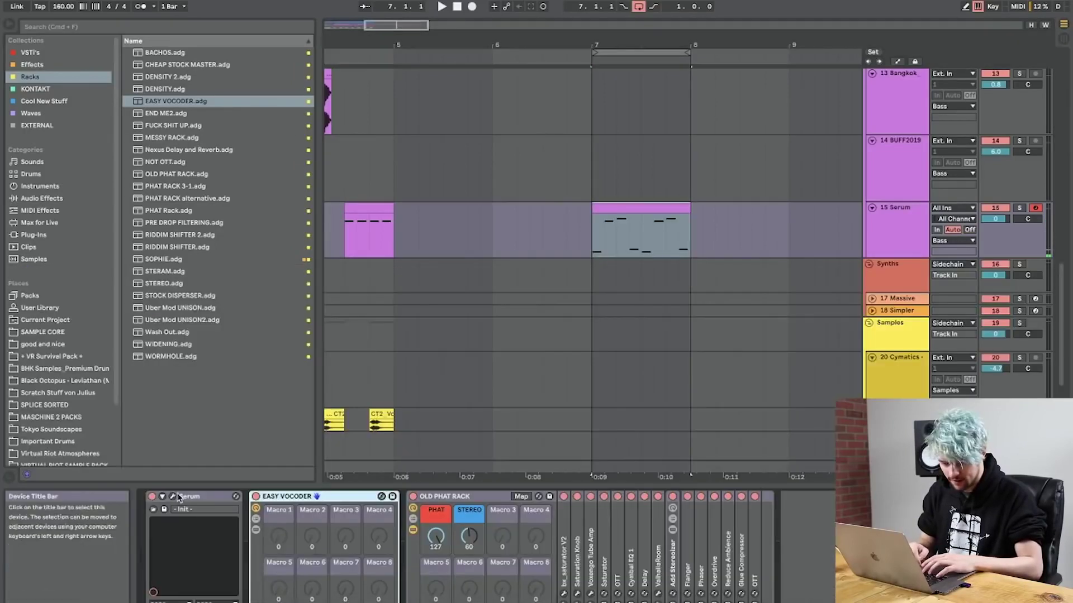
click(153, 510)
click(486, 42)
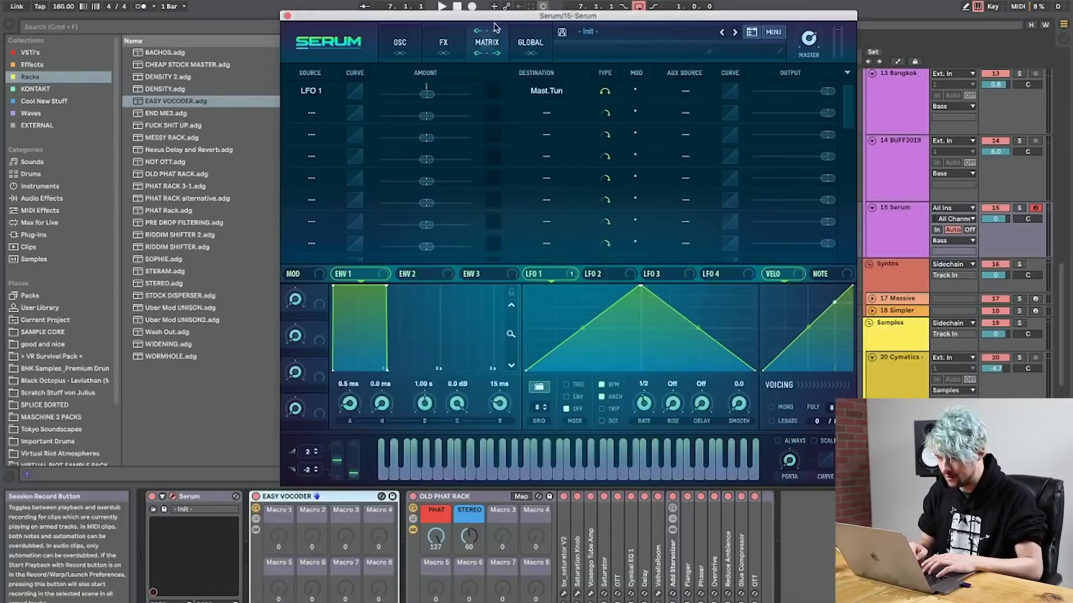
key(space)
drag(760, 93, 841, 91)
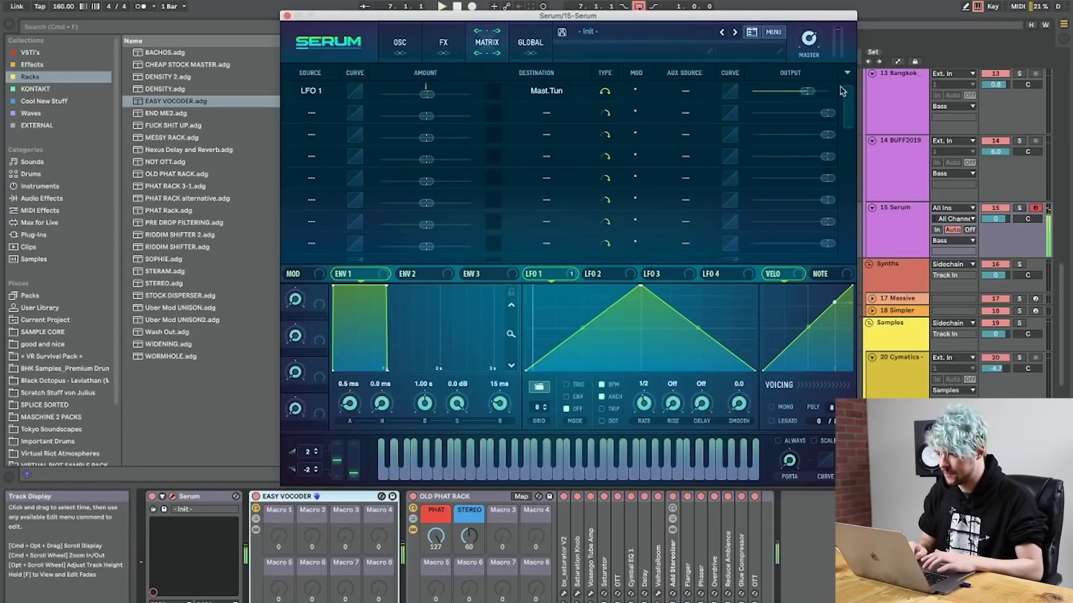
click(287, 16)
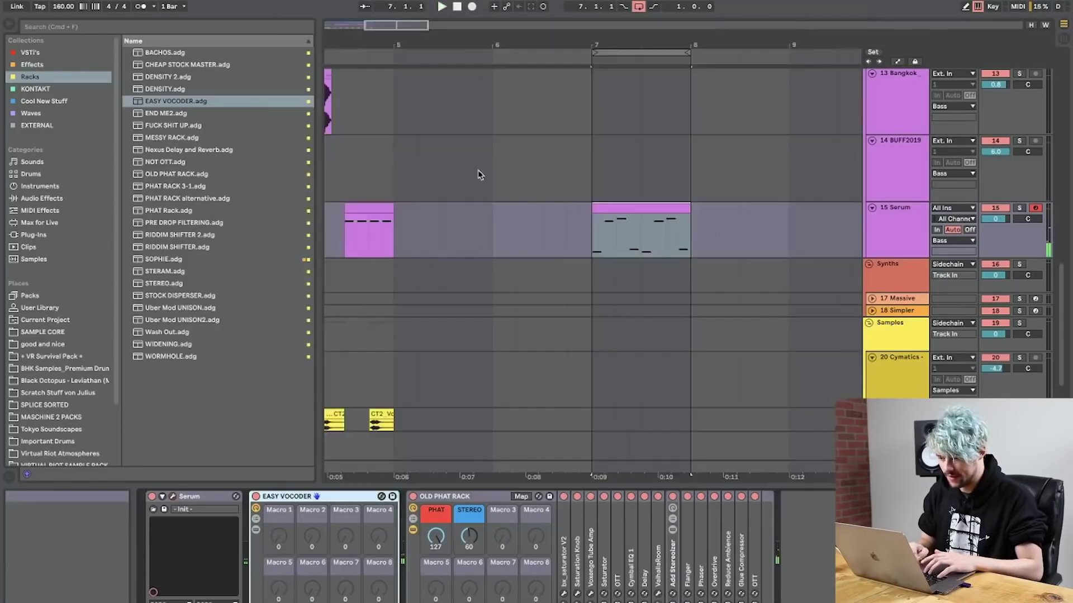
Delete the test clip at bar 7 and play the arrangement from the start through the new bass clip in bar 4.
click(639, 212)
scroll(640, 214, left, 10)
scroll(640, 213, up, 1)
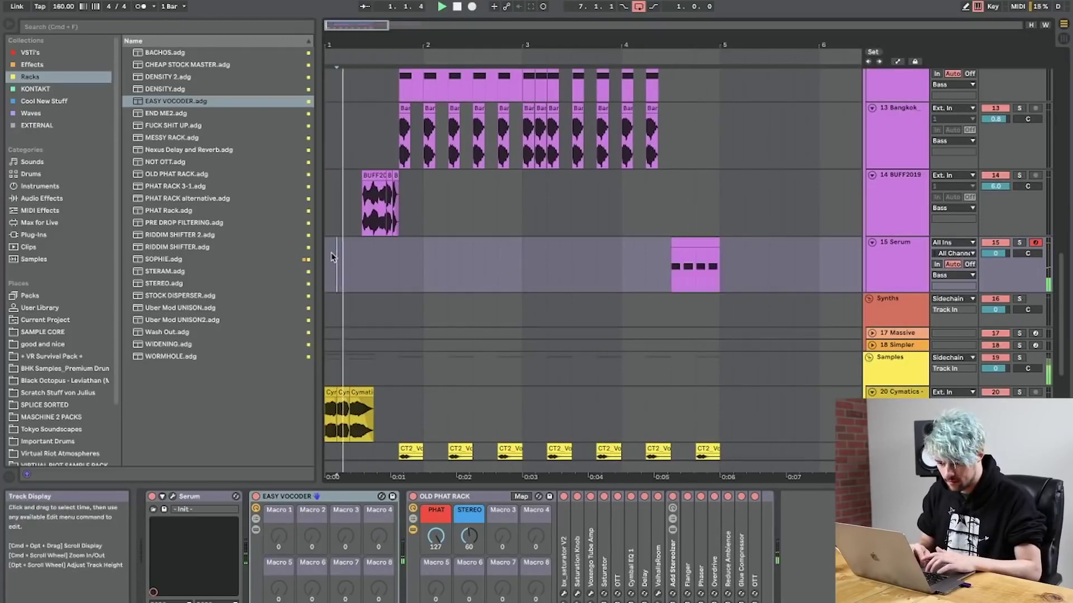
scroll(572, 246, up, 5)
scroll(572, 246, up, 5)
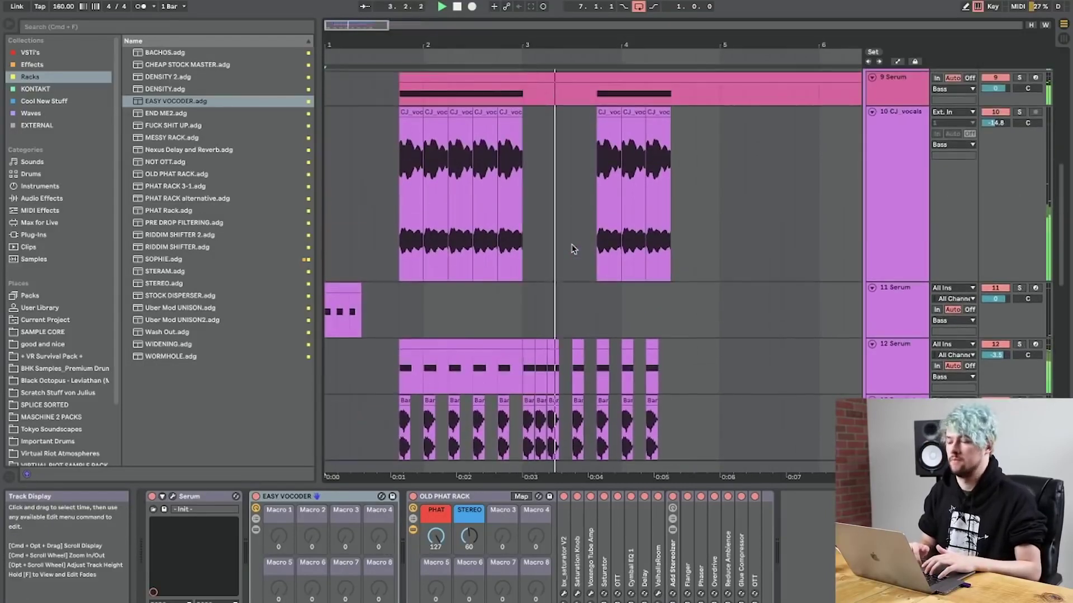
scroll(572, 248, down, 10)
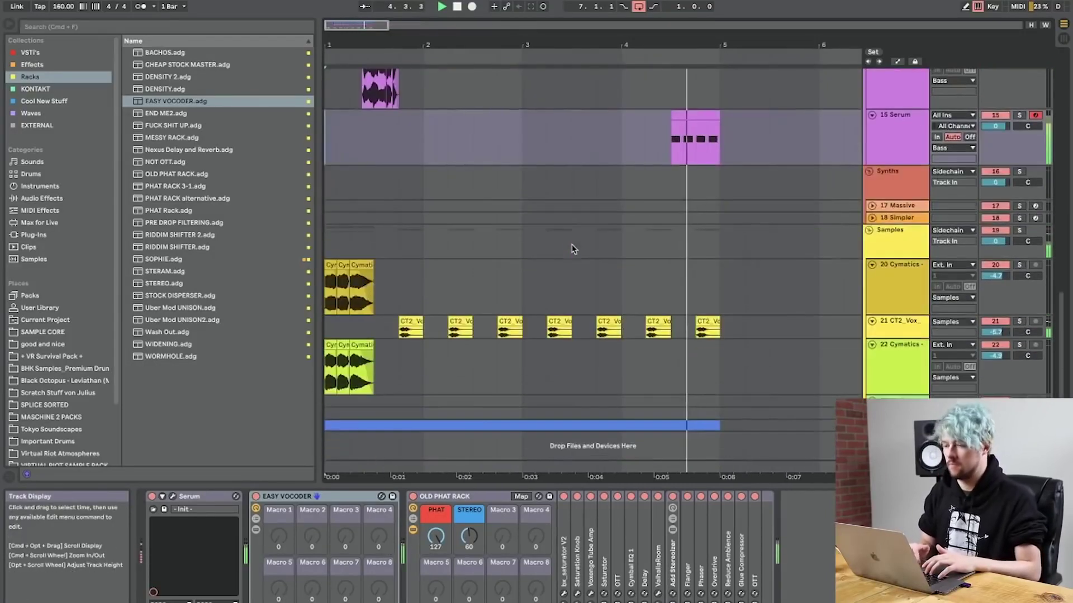
scroll(572, 248, up, 15)
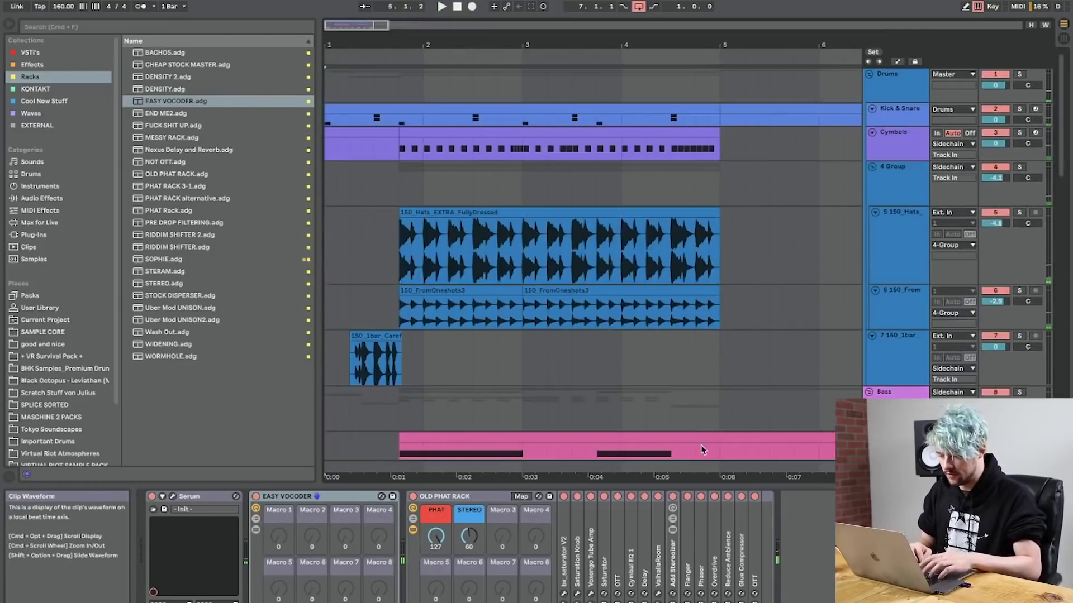
Set the arrangement loop to the four bars from bar 1 to bar 5, using the Cymbals clips as the range.
click(720, 448)
scroll(721, 450, down, 6)
scroll(721, 451, up, 6)
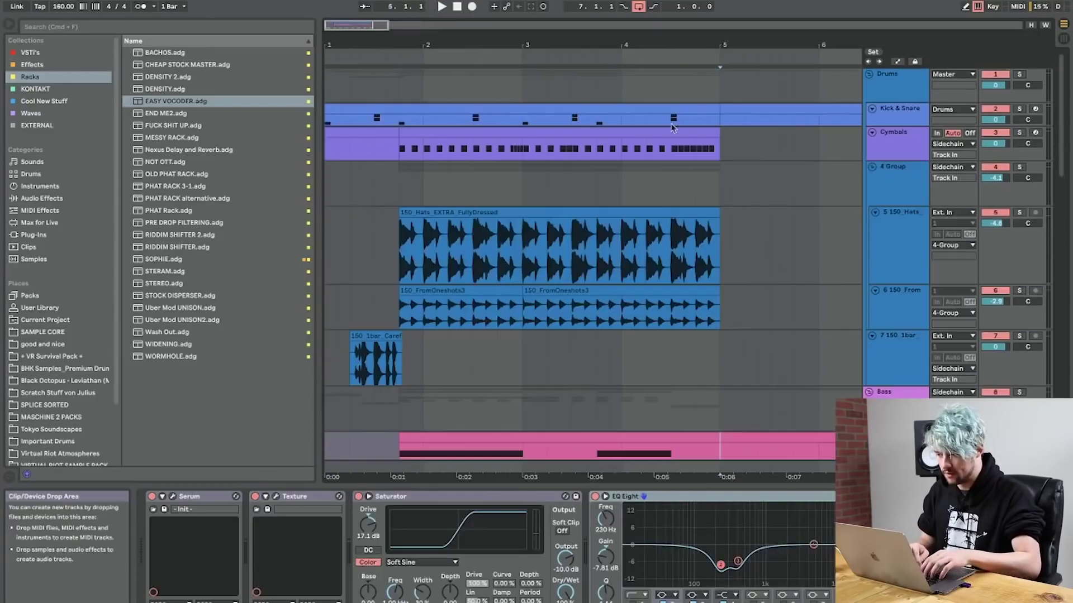
click(694, 139)
click(693, 123)
click(690, 129)
key(super+l)
Play the four-bar loop from the start and again from the point where the hats enter, checking the whole section.
click(400, 52)
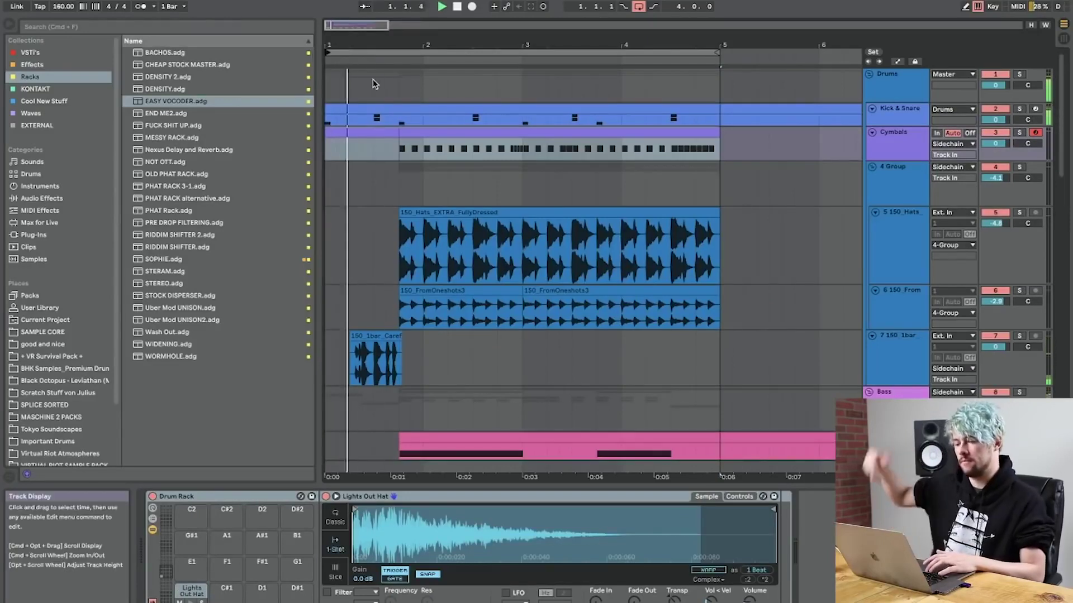
click(396, 185)
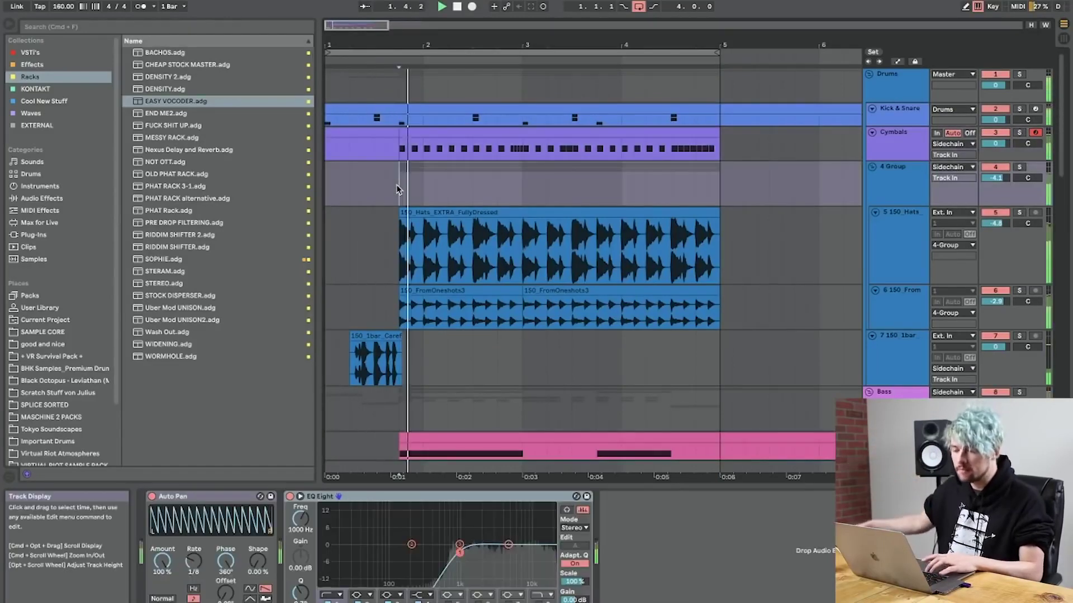
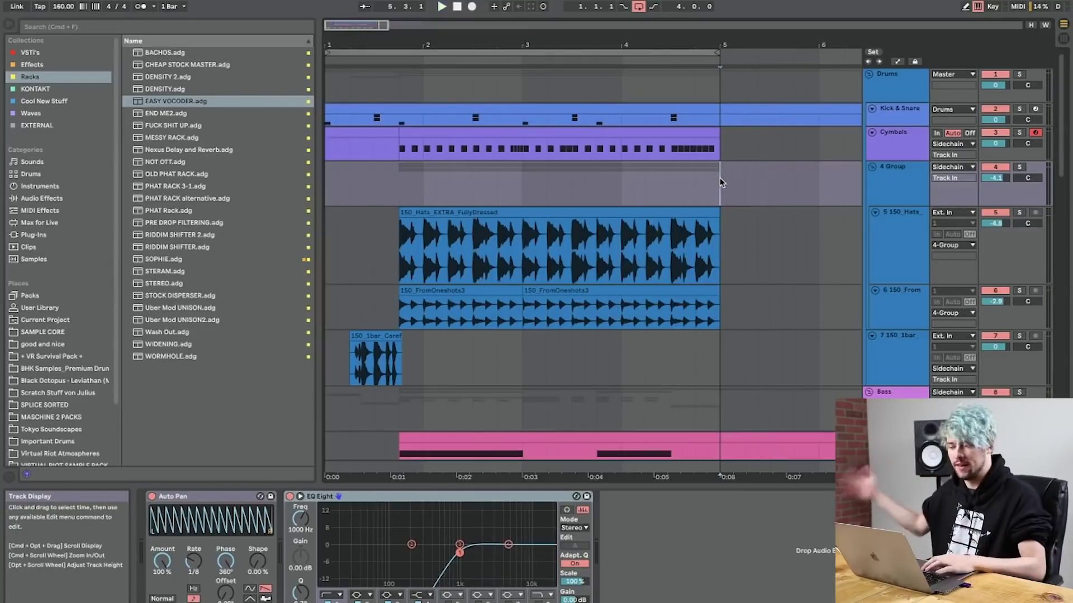
key(space)
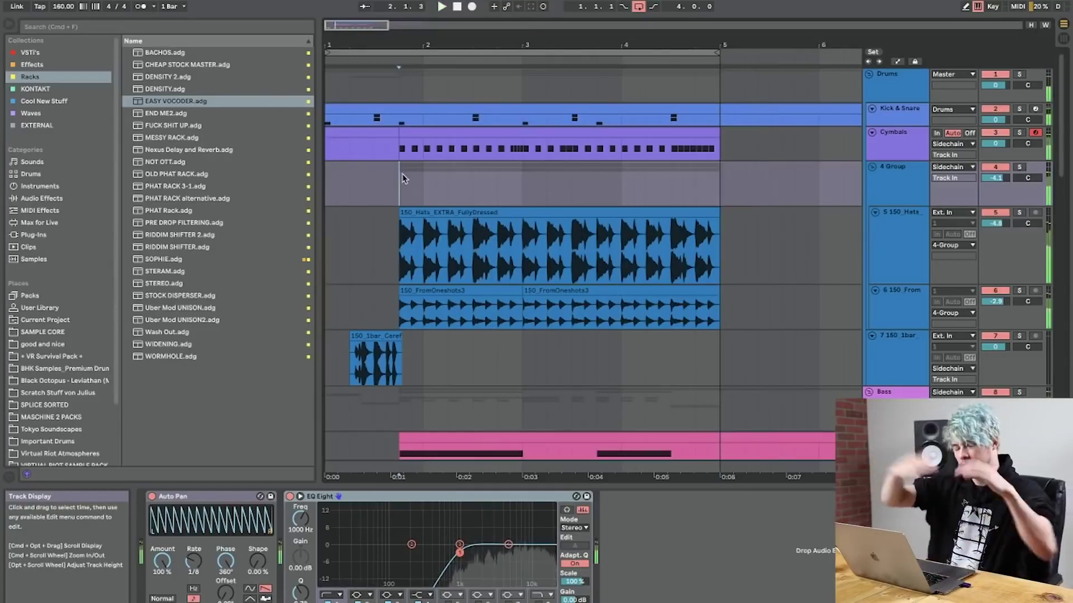
Look through the arrangement's tracks and select the Kick & Snare track to show its Drum Rack.
scroll(529, 287, down, 15)
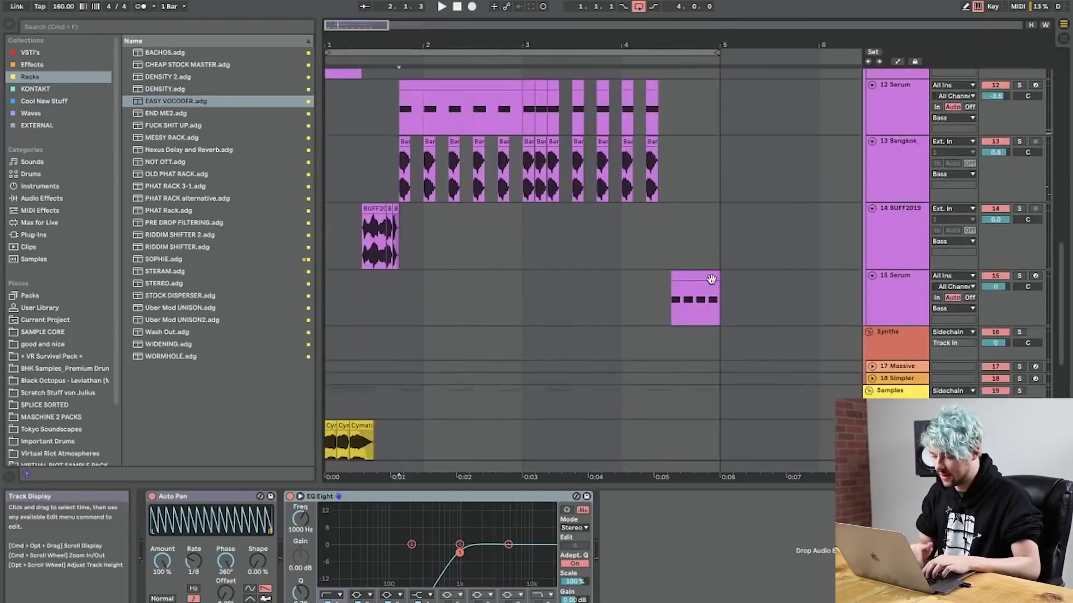
scroll(872, 222, up, 12)
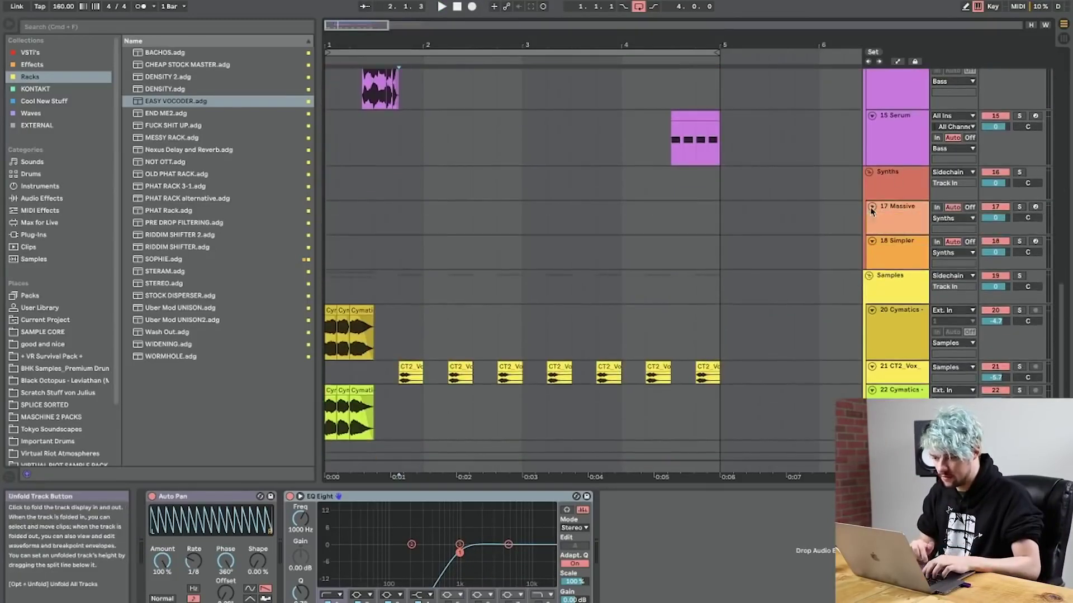
click(901, 322)
click(899, 145)
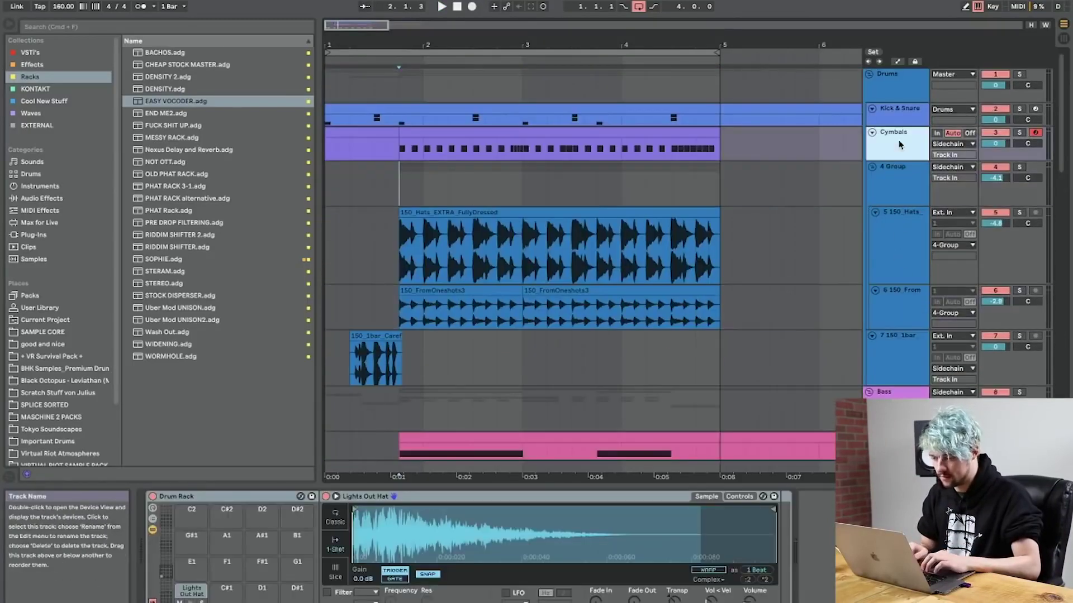
click(898, 112)
Collapse the Vox - Shout folder in SPLICE SORTED and open the folder of snare one-shots.
click(50, 405)
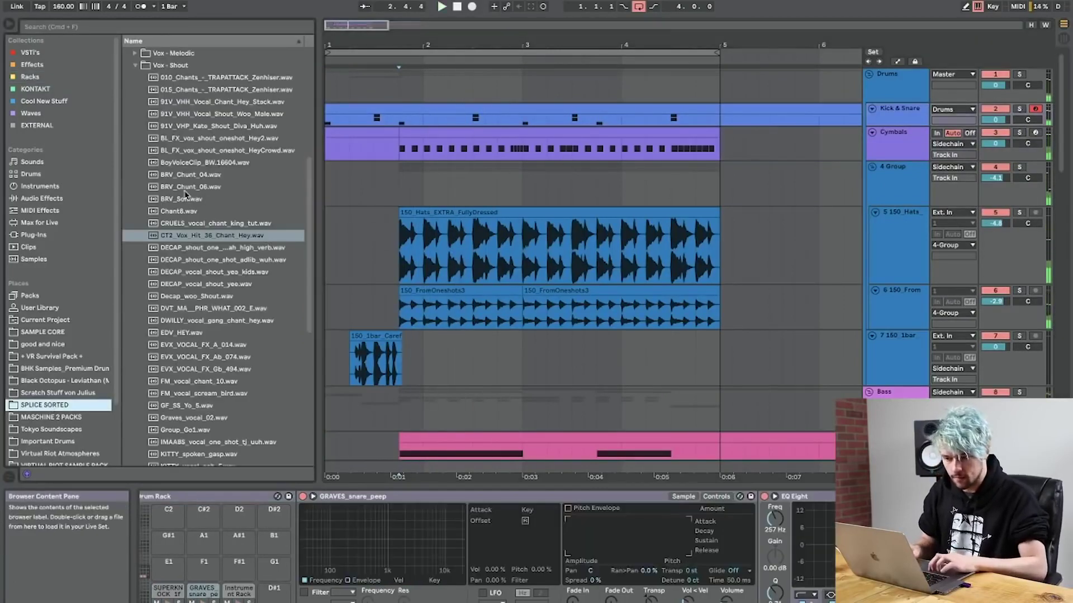
scroll(147, 55, up, 7)
click(146, 55)
click(181, 103)
click(187, 115)
double_click(191, 127)
scroll(201, 174, down, 5)
scroll(203, 176, down, 10)
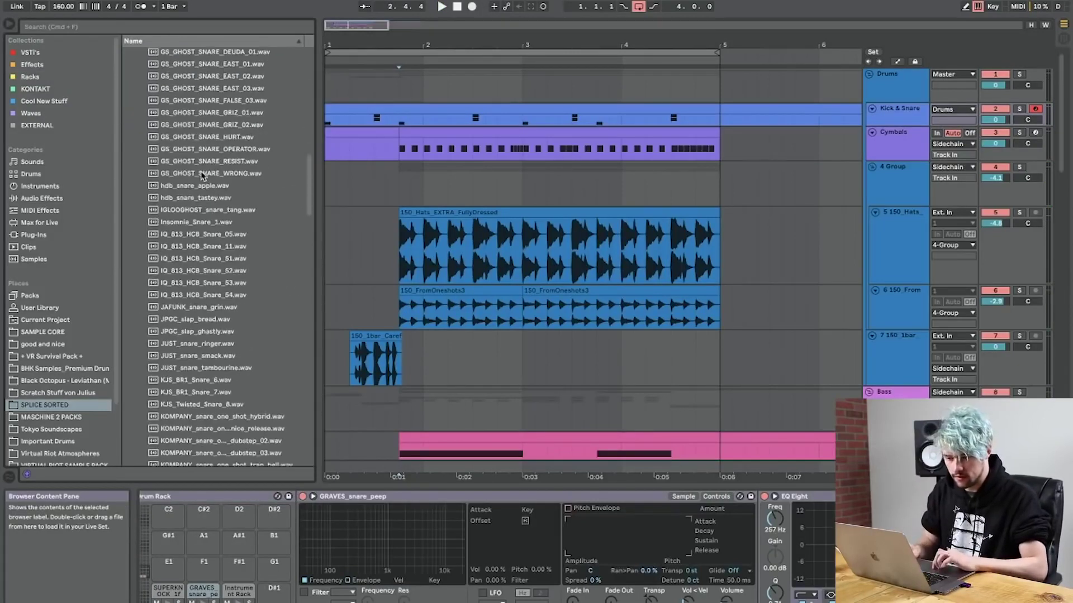
Audition snare one-shots from the GS_GHOST and hdb samples through to the KOMPANY samples.
click(204, 184)
click(206, 197)
scroll(206, 196, down, 4)
click(208, 248)
scroll(208, 248, down, 6)
click(210, 248)
key(Down)
scroll(209, 248, down, 2)
key(Down)
key(Down)
key(Down)
key(Down)
key(Down)
key(Down)
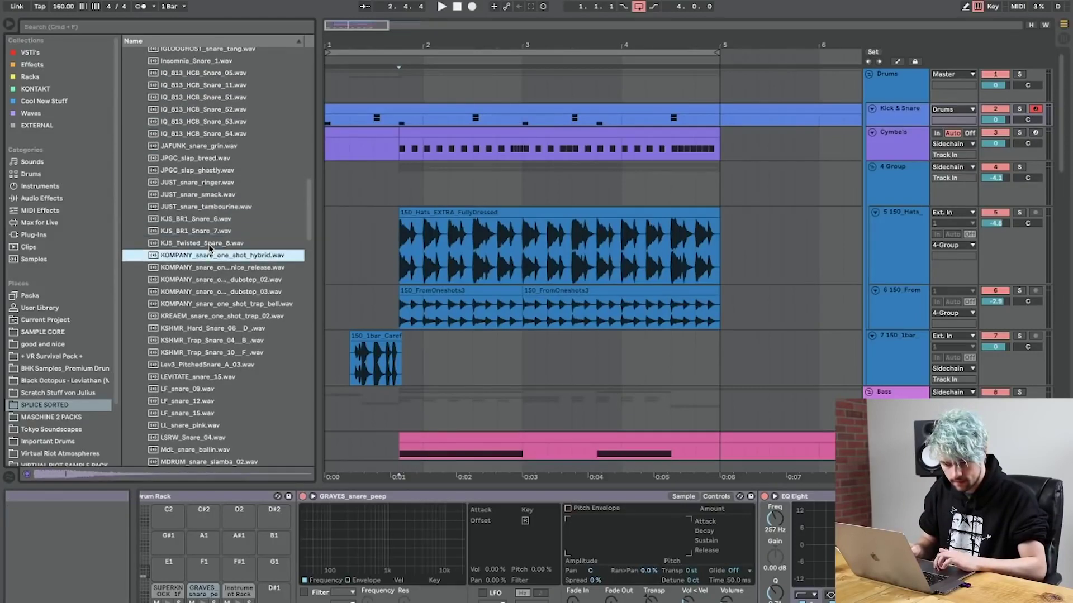
Audition the KOMPANY and KSHMR snares and load KSHMR_Trap_Snare_10__F_.wav onto the D#1 pad of the Kick & Snare Drum Rack.
scroll(209, 249, down, 3)
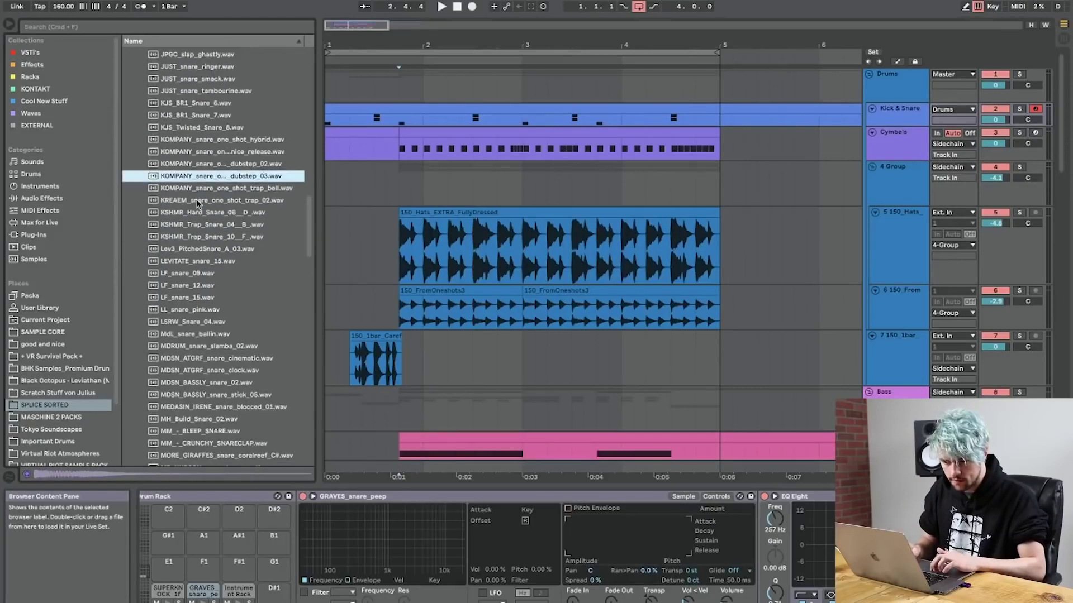
key(Down)
key(Down)
key(Down)
key(Down)
key(Down)
scroll(201, 196, down, 2)
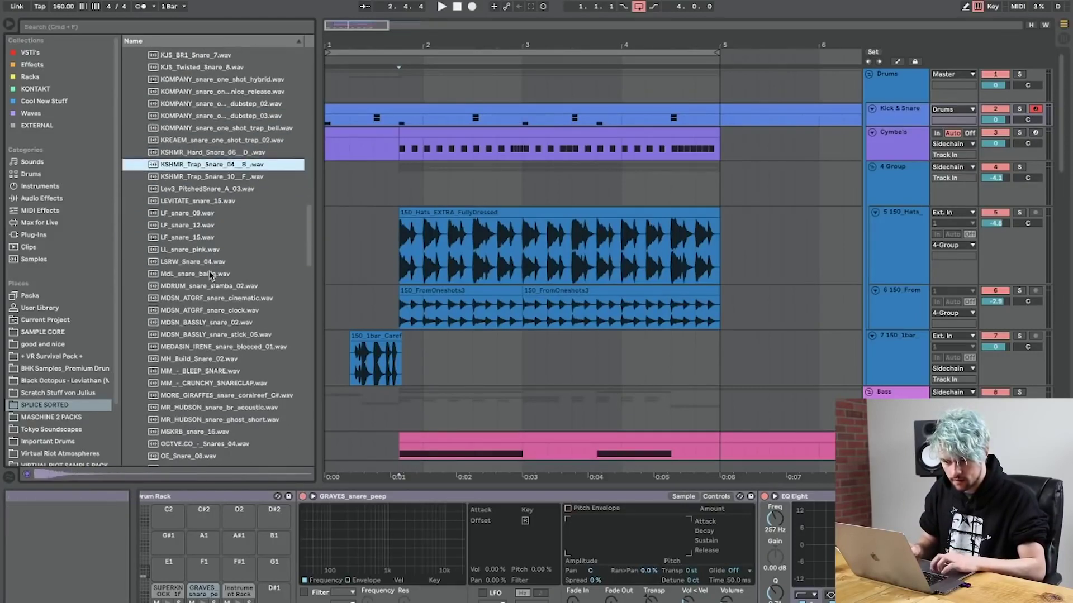
key(Down)
key(Up)
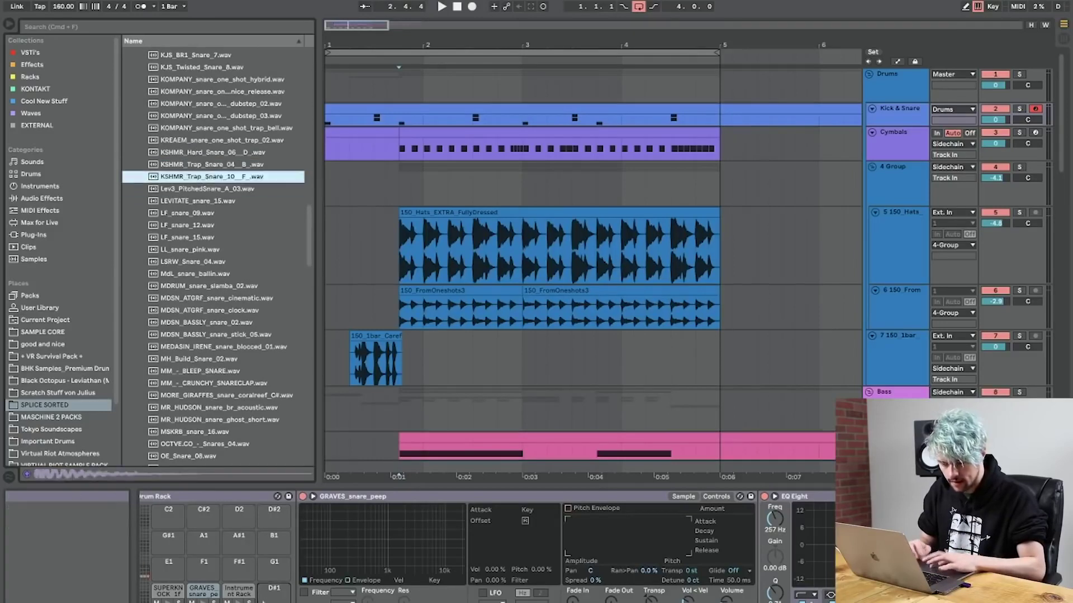
Add trap snare notes at 2.4.3, 3.1.3 and 3.2 in the Kick & Snare clip while playing the loop.
double_click(472, 110)
key(space)
click(541, 414)
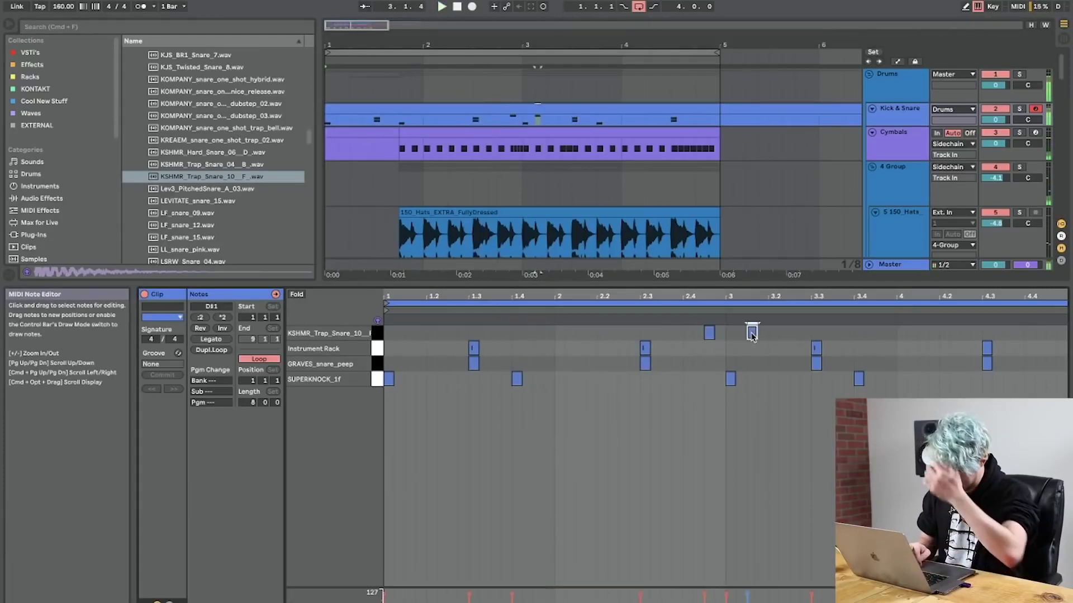
click(774, 333)
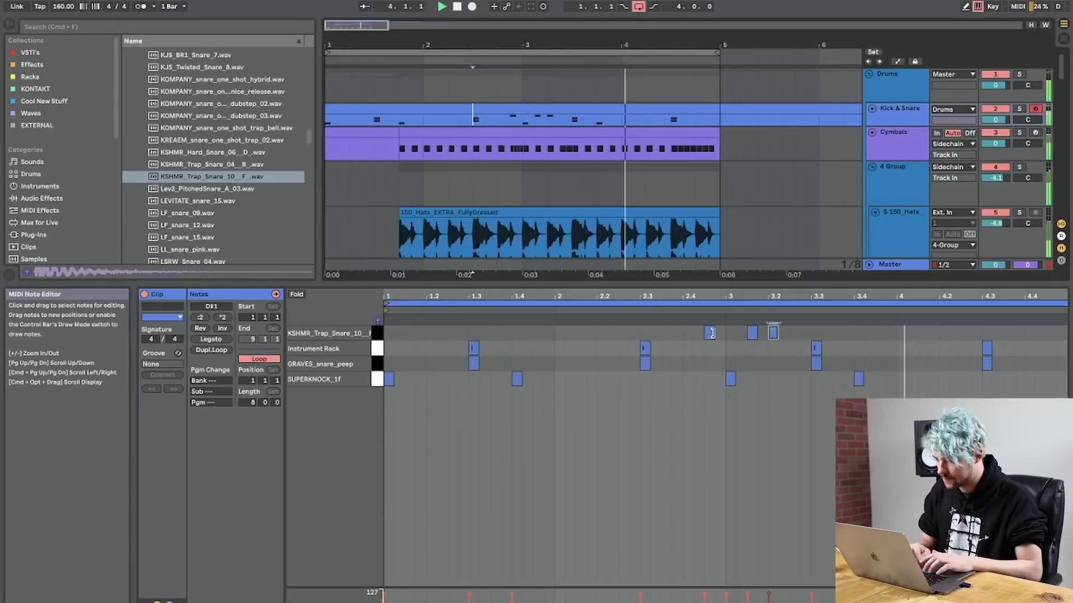
Reduce the trap snare to two hits at 2.3.4 and 2.4.3 and duplicate that two-bar snare pattern into bars 3 and 4.
drag(709, 335, 674, 335)
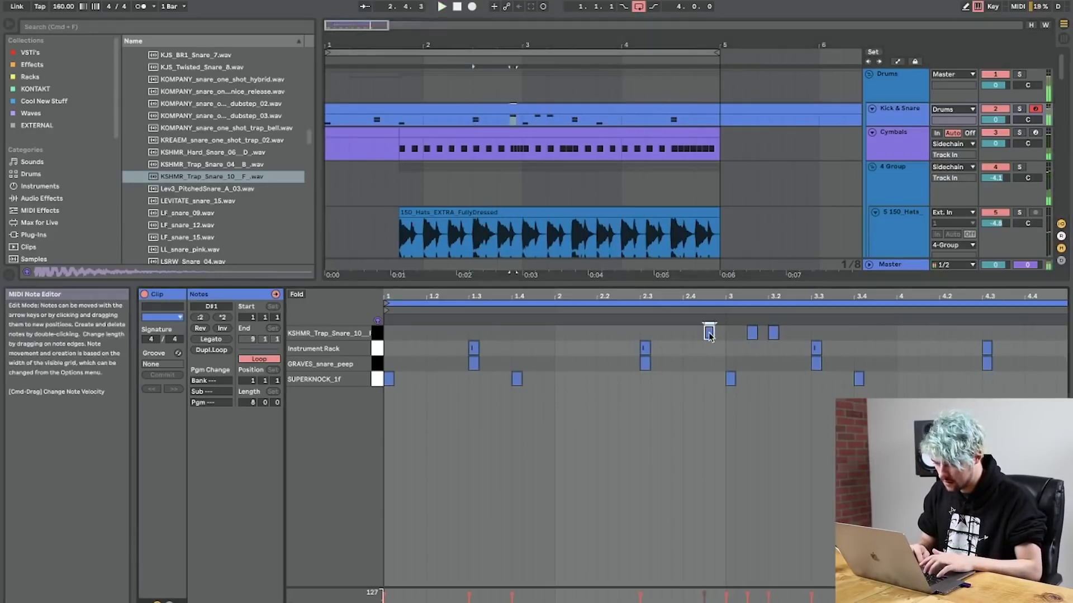
key(Delete)
key(space)
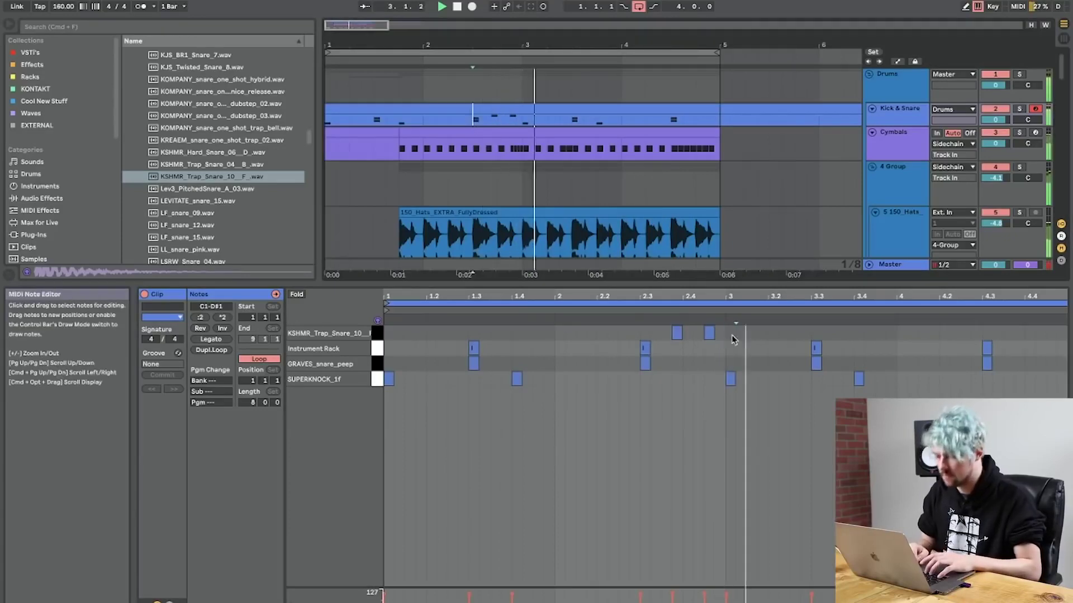
drag(724, 333, 385, 334)
key(super+d)
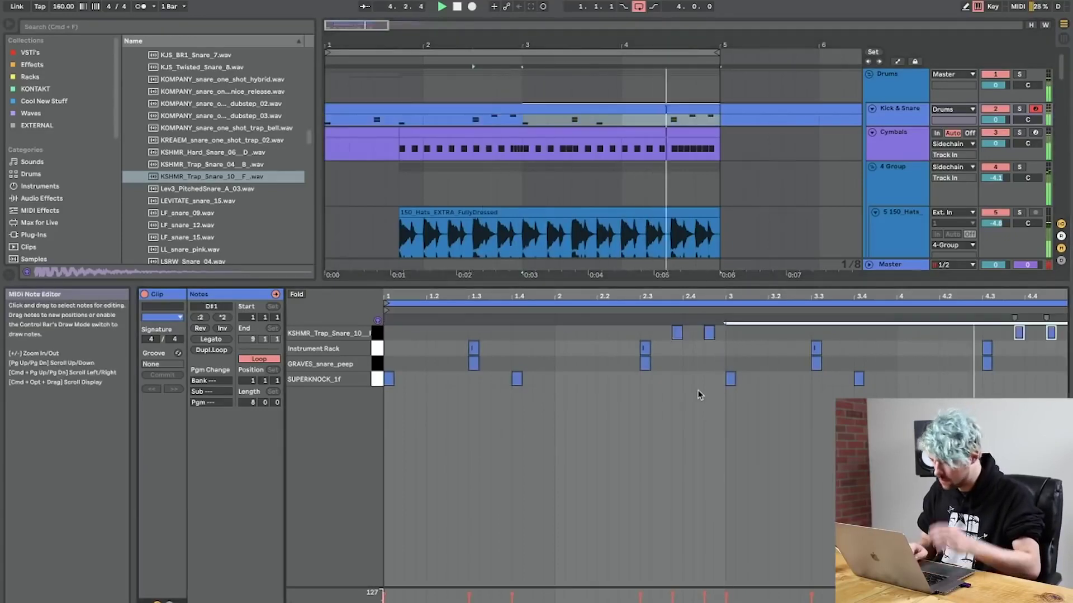
Play and review all tracks of the four-bar section, briefly deactivating and reactivating track 13 among the bass layers.
key(shift+Tab)
scroll(635, 266, down, 10)
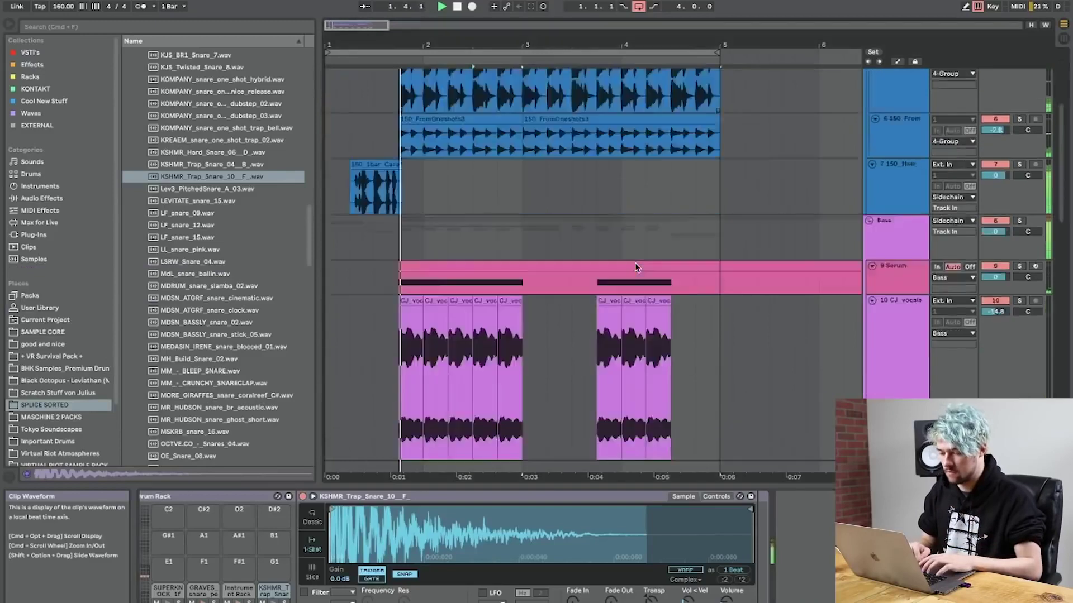
drag(523, 25, 523, 9)
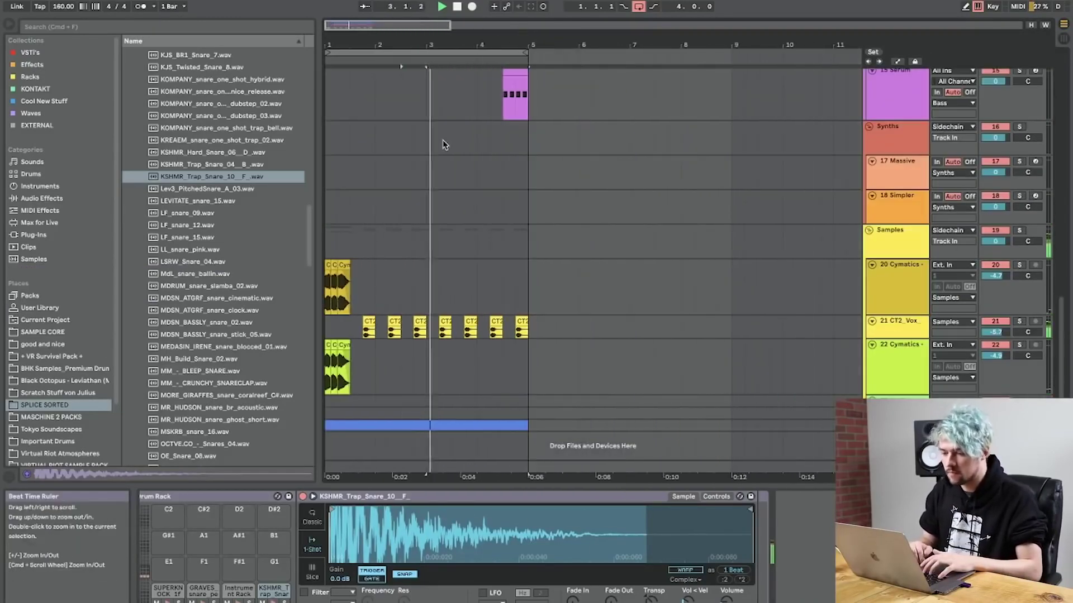
scroll(443, 146, up, 15)
scroll(443, 149, down, 5)
scroll(402, 280, down, 3)
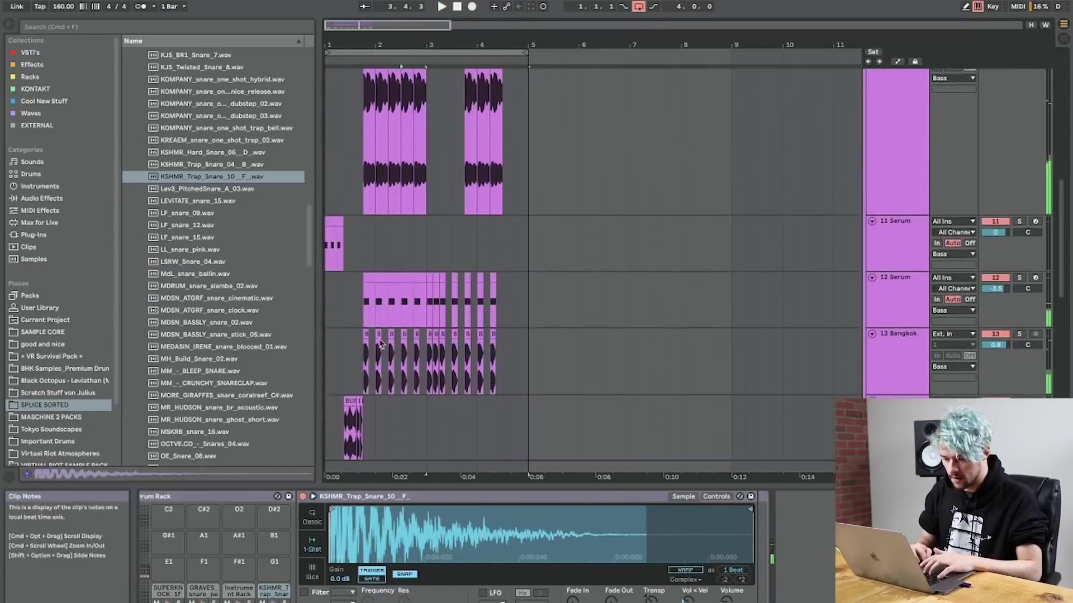
click(367, 369)
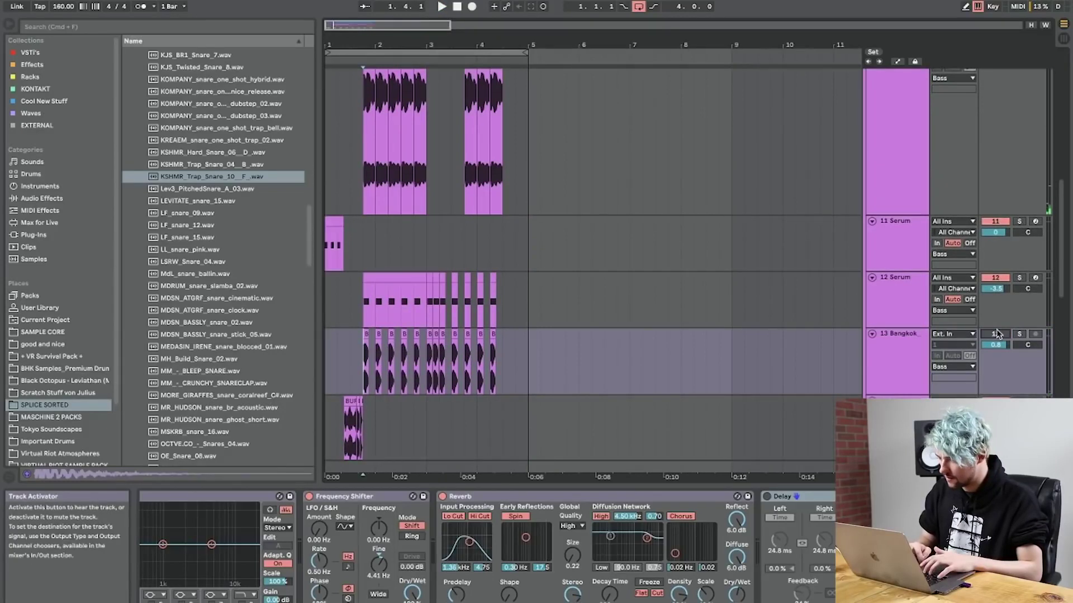
click(894, 290)
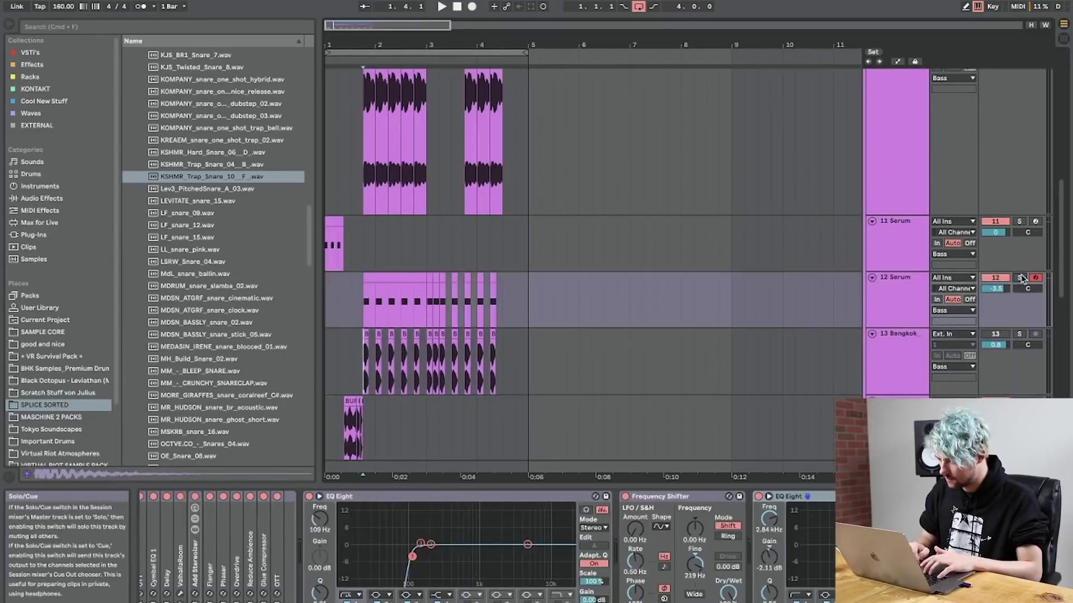
click(995, 334)
scroll(534, 323, down, 4)
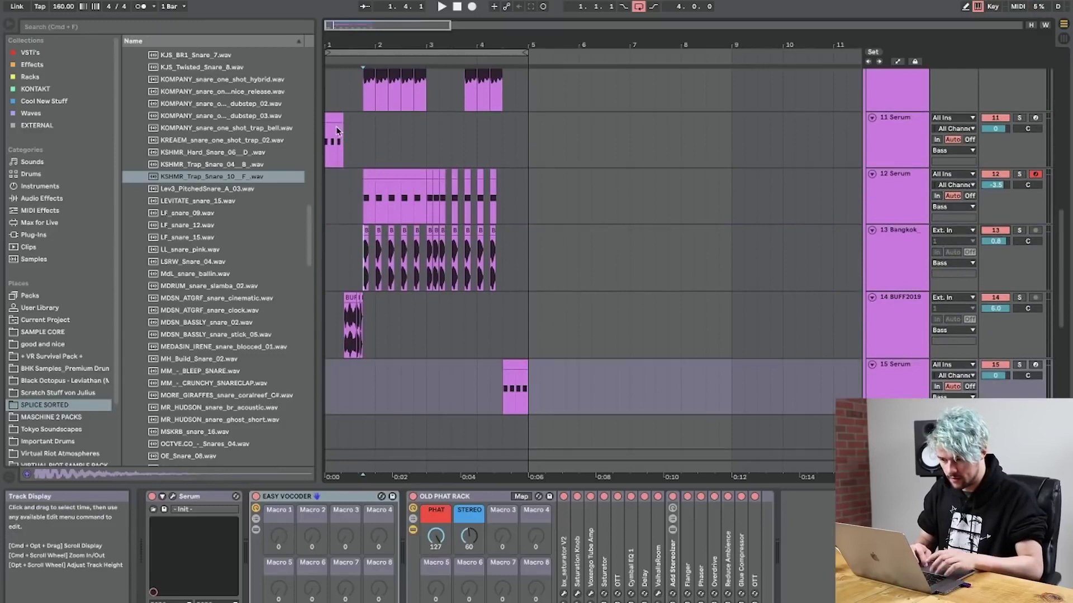
click(334, 125)
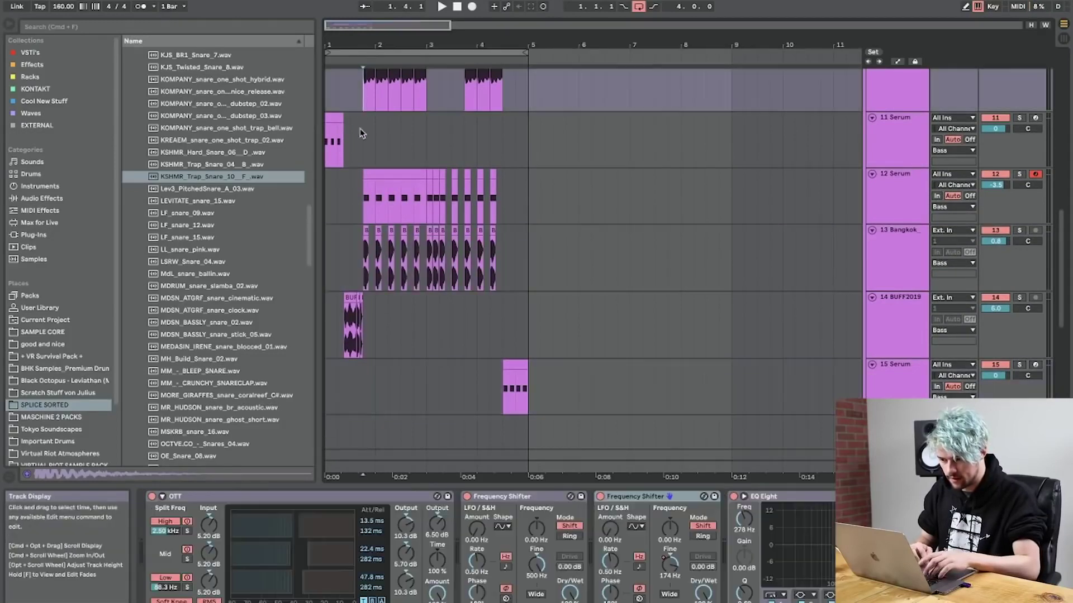
Move all clips in the arrangement four bars later so the section starts at bar 5.
key(super+a)
scroll(329, 117, up, 10)
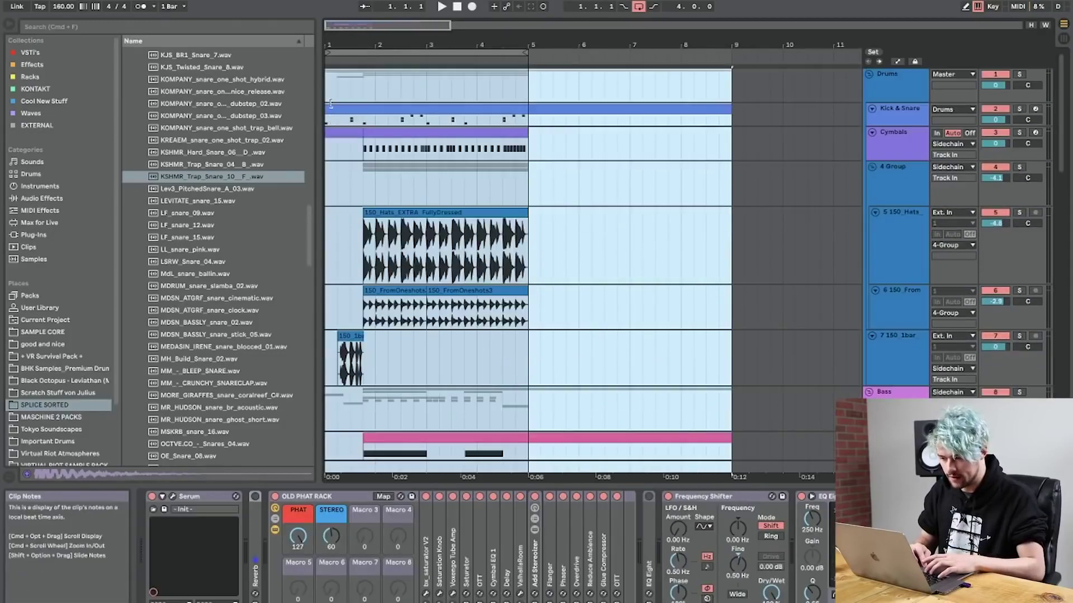
drag(339, 109, 539, 119)
Insert an audio track below track 20 in the Samples group and place 160_Fm_Hollow.wav from THE GOOD STUFF at bar 1.
scroll(568, 246, down, 10)
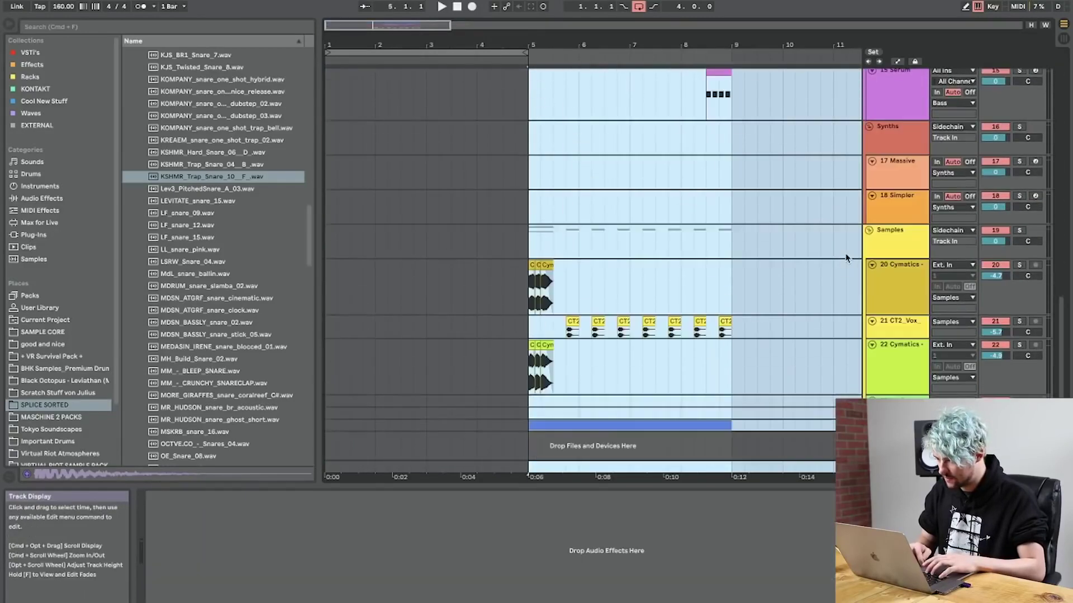
click(919, 292)
key(super+t)
scroll(50, 397, down, 3)
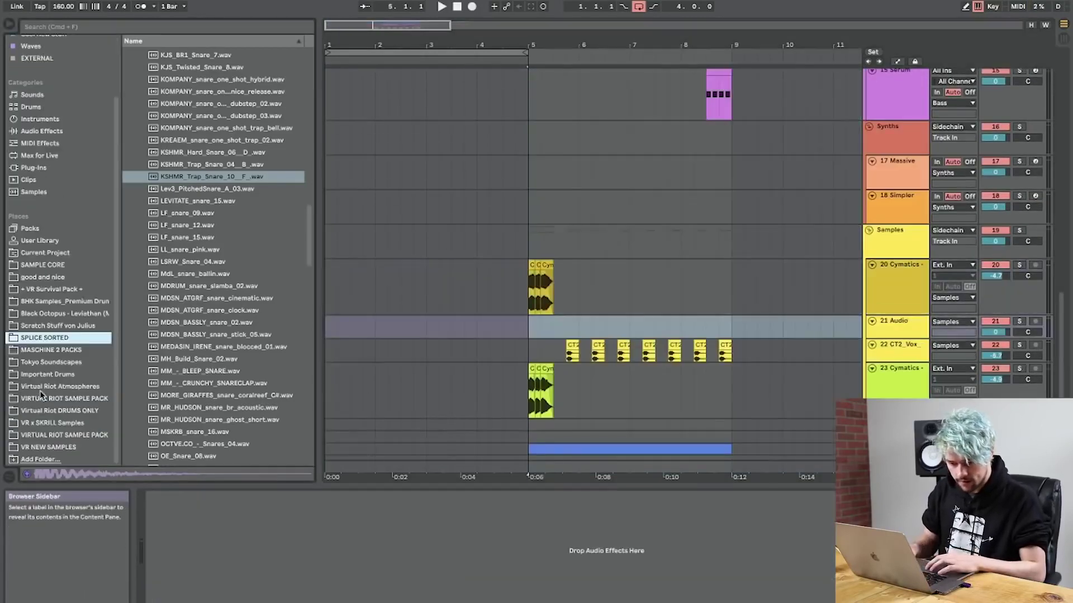
click(48, 446)
double_click(178, 295)
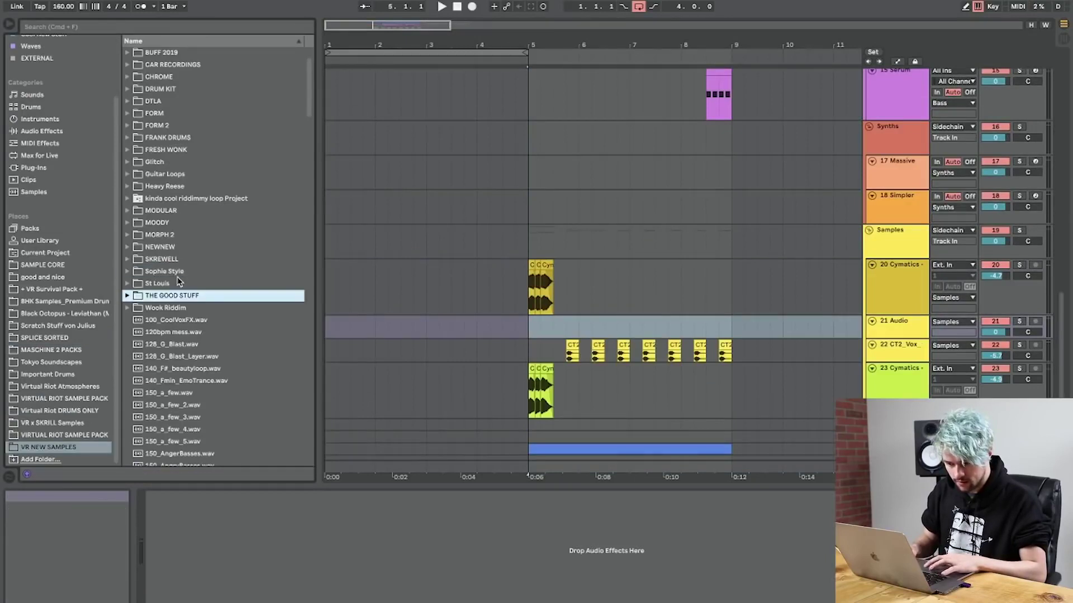
click(192, 321)
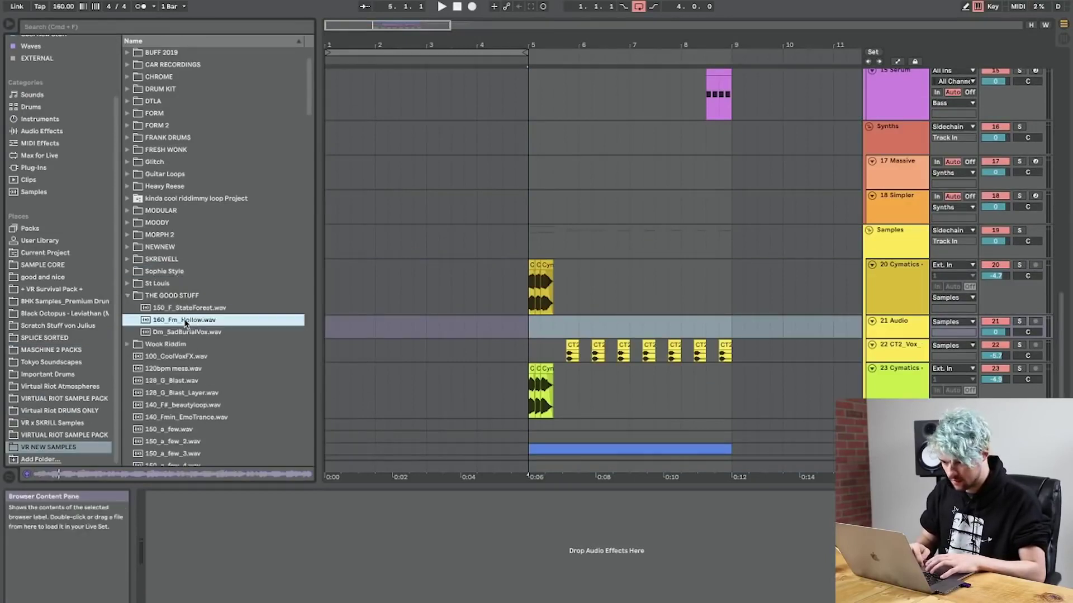
drag(289, 334, 330, 330)
Warp the 160_Fm_Hollow clip in Complex Pro mode at 160 BPM, transpose it by -1 st, and play it from bar 1.
double_click(349, 320)
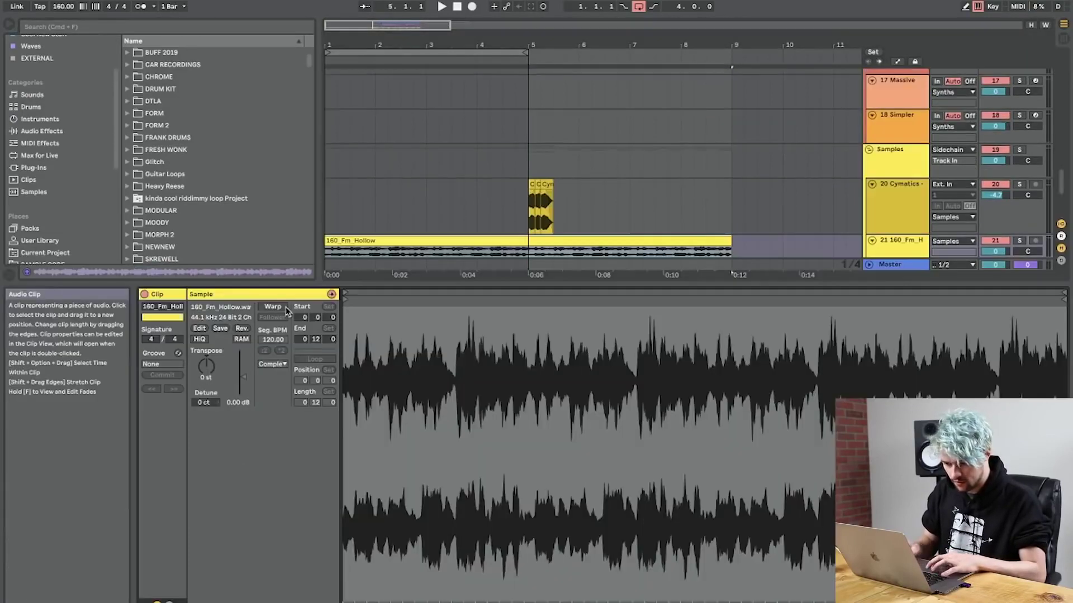
click(264, 366)
click(274, 425)
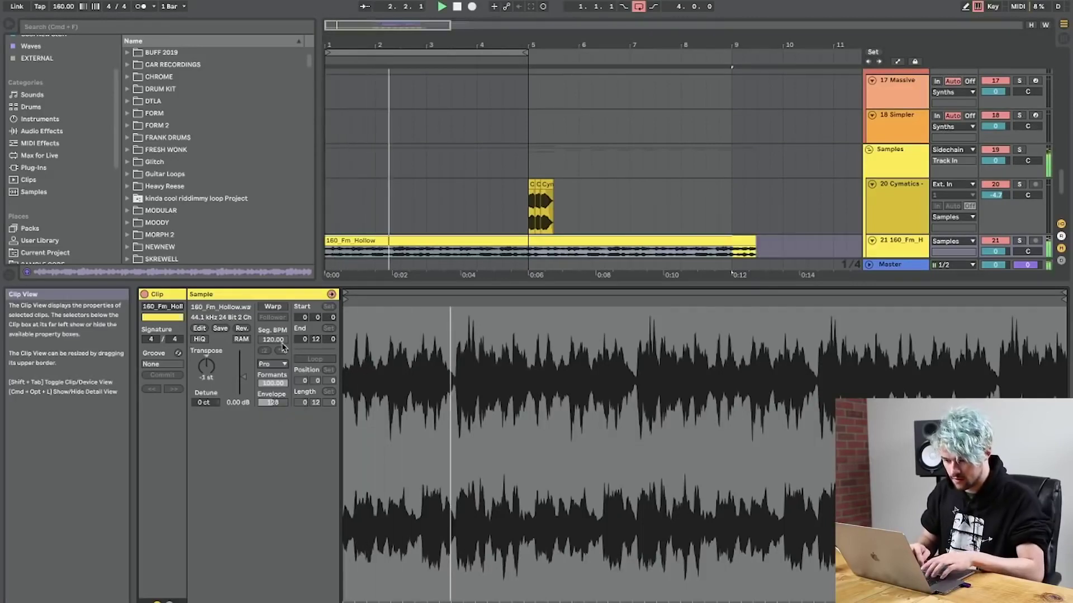
click(272, 306)
key(space)
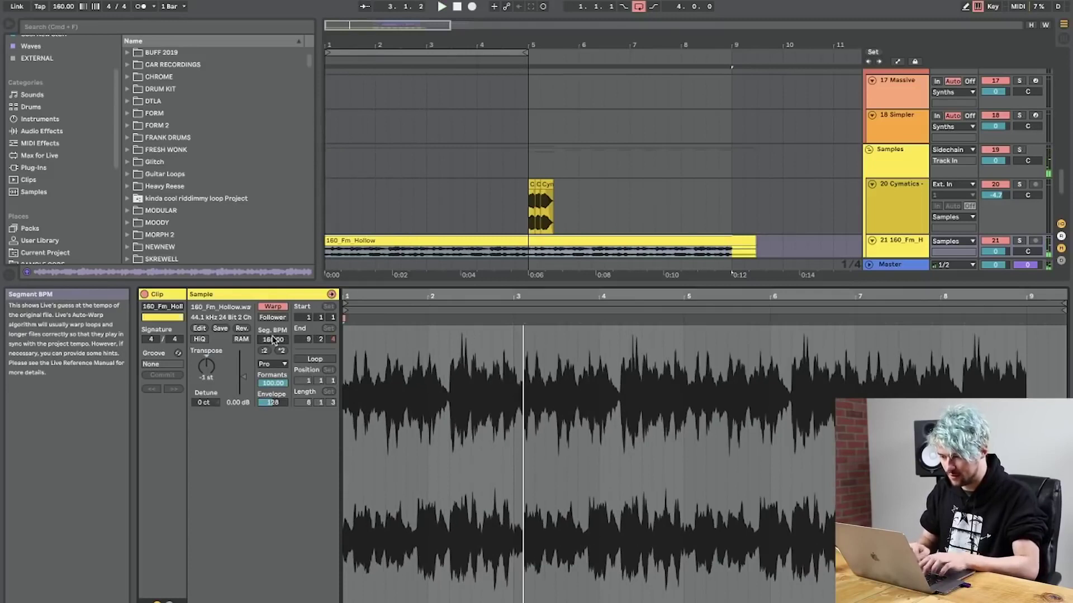
click(476, 51)
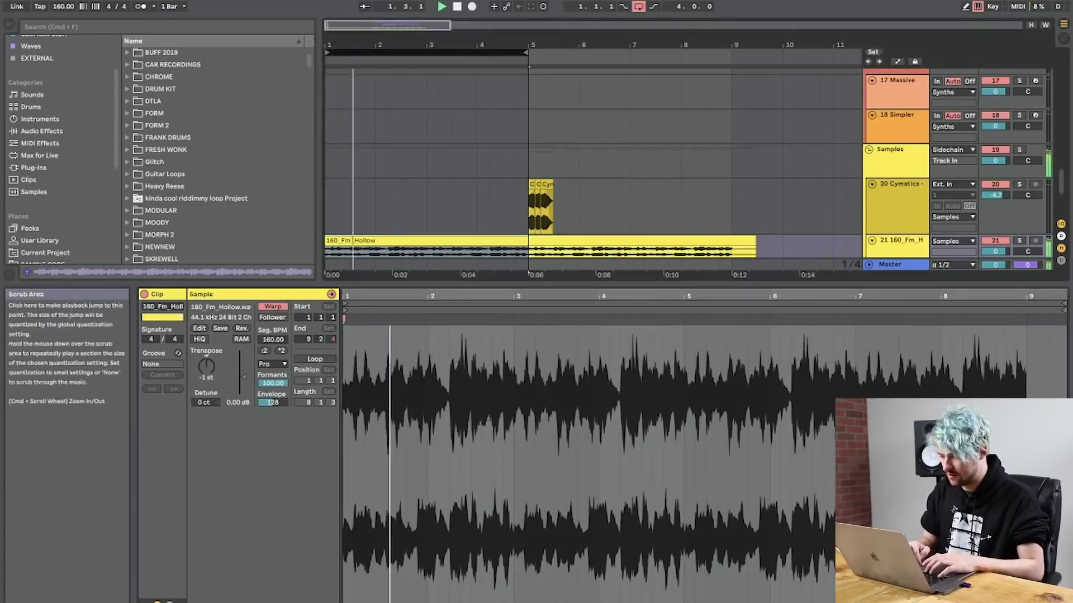
Split the 160_Fm_Hollow clip at bar 5, delete the part after it, and insert another audio track below.
key(shift+Tab)
click(708, 298)
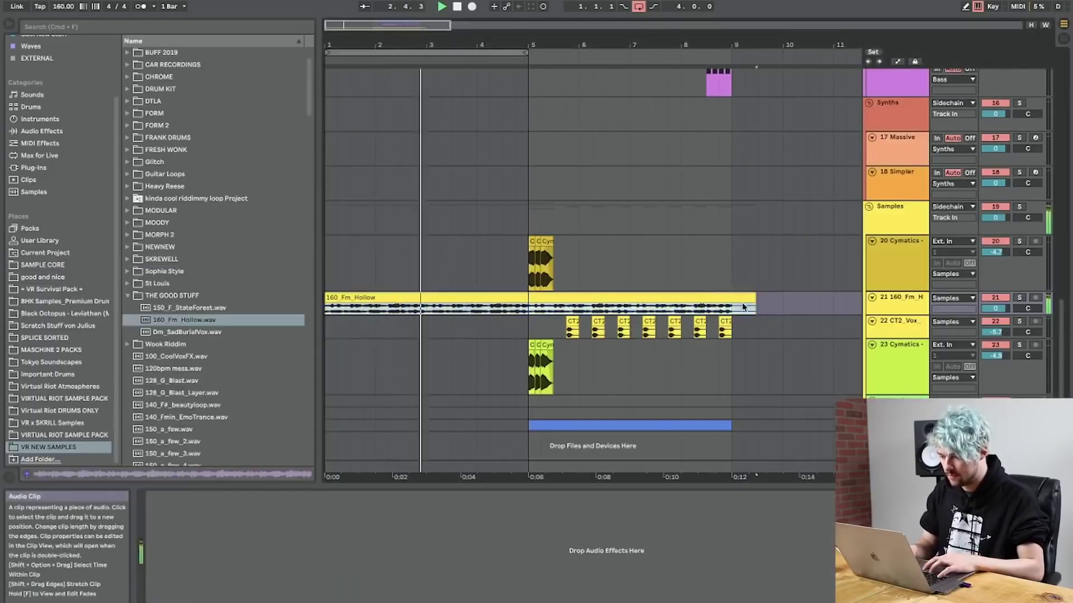
click(528, 309)
key(super+e)
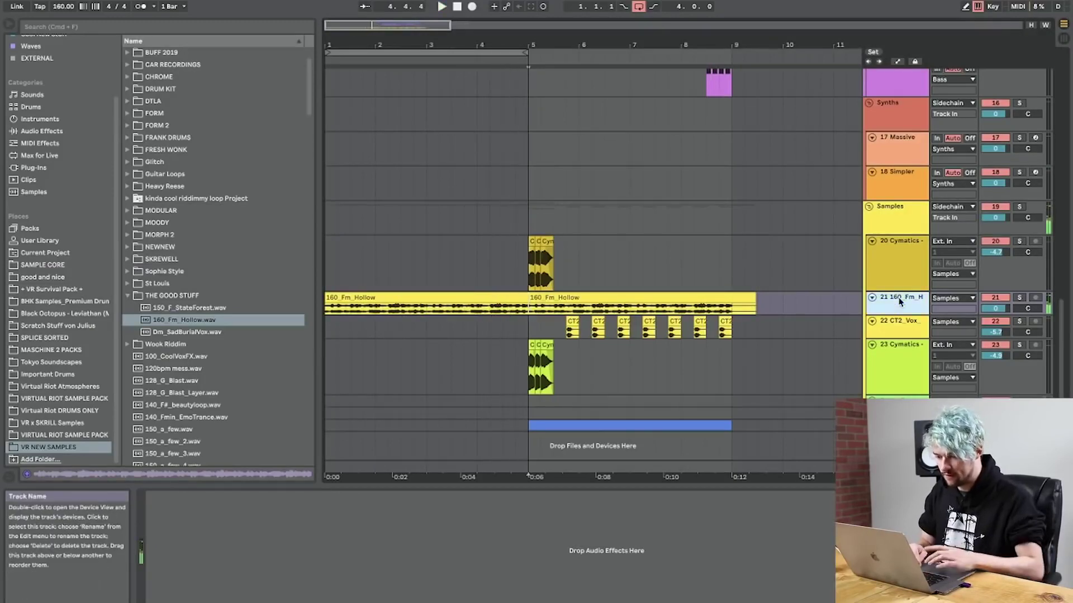
key(super+t)
click(510, 318)
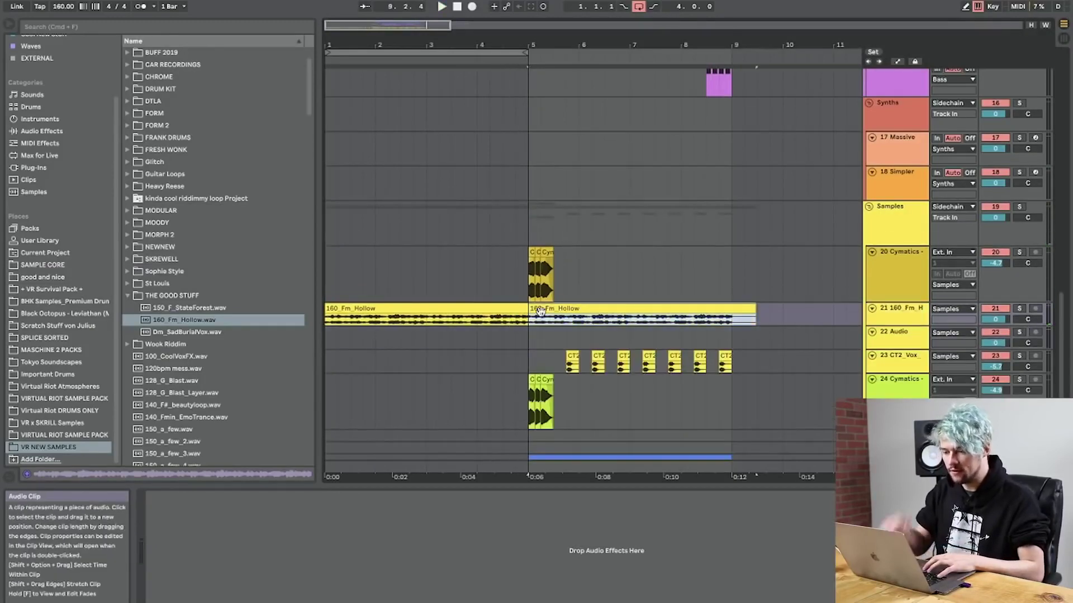
key(Delete)
Duplicate the time of the four looped intro bars so the intro runs from bar 1 to bar 9.
right_click(459, 52)
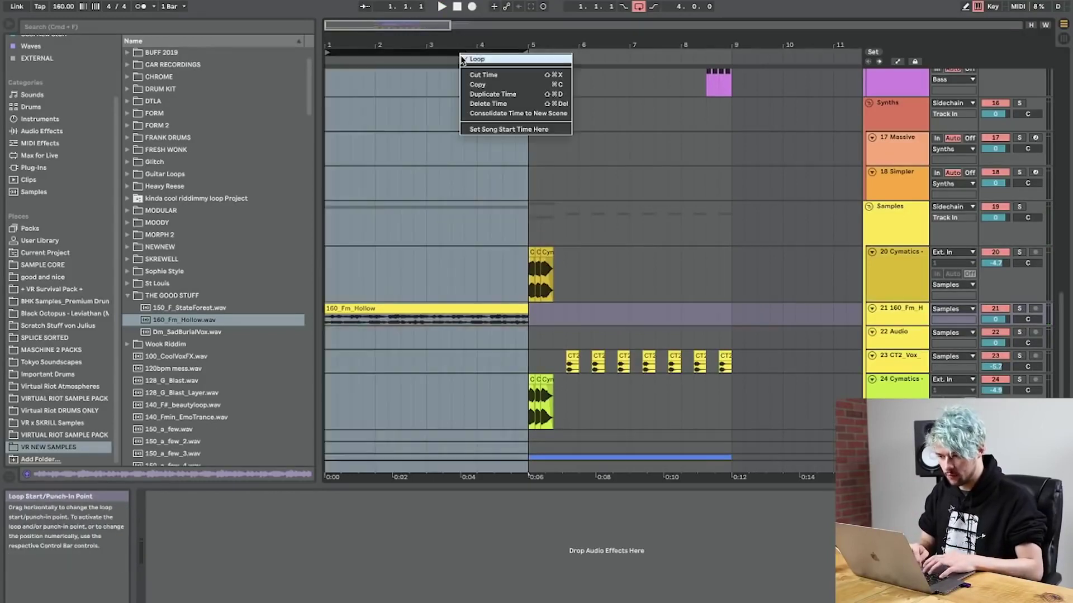
click(485, 93)
drag(459, 46, 458, 25)
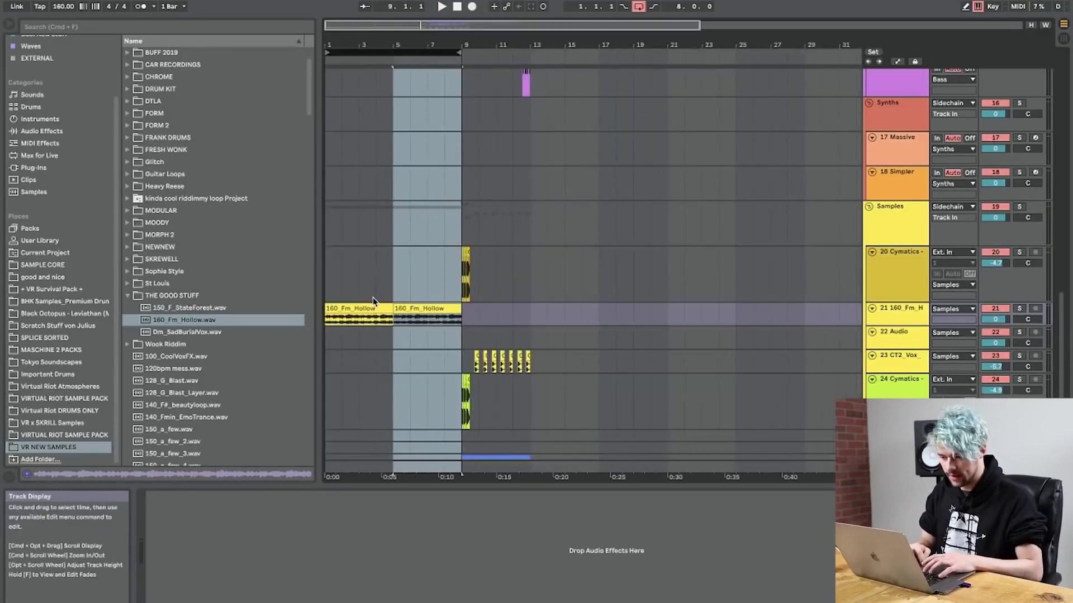
Play the intro and duplicate the time of the looped eight bars so the intro runs from bar 1 to bar 17.
click(372, 308)
key(space)
scroll(369, 310, up, 8)
right_click(425, 47)
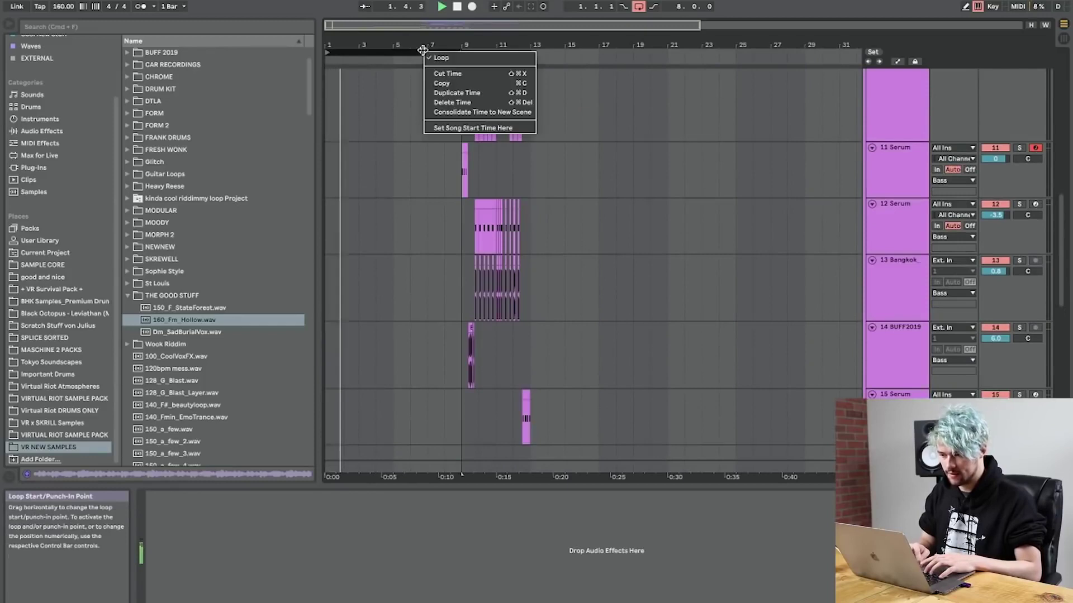
click(456, 89)
scroll(452, 199, down, 8)
scroll(457, 193, up, 5)
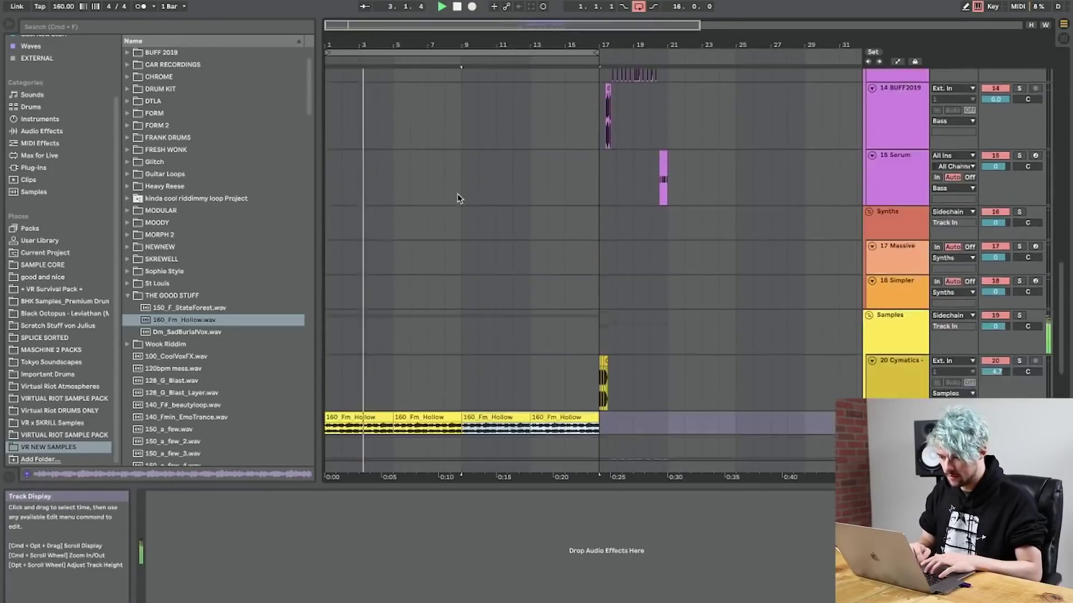
scroll(457, 194, down, 4)
Copy the Cymatics brass one-shot on track 20 from bar 17 to bar 1, extend the copy to its full length, and play it.
click(600, 257)
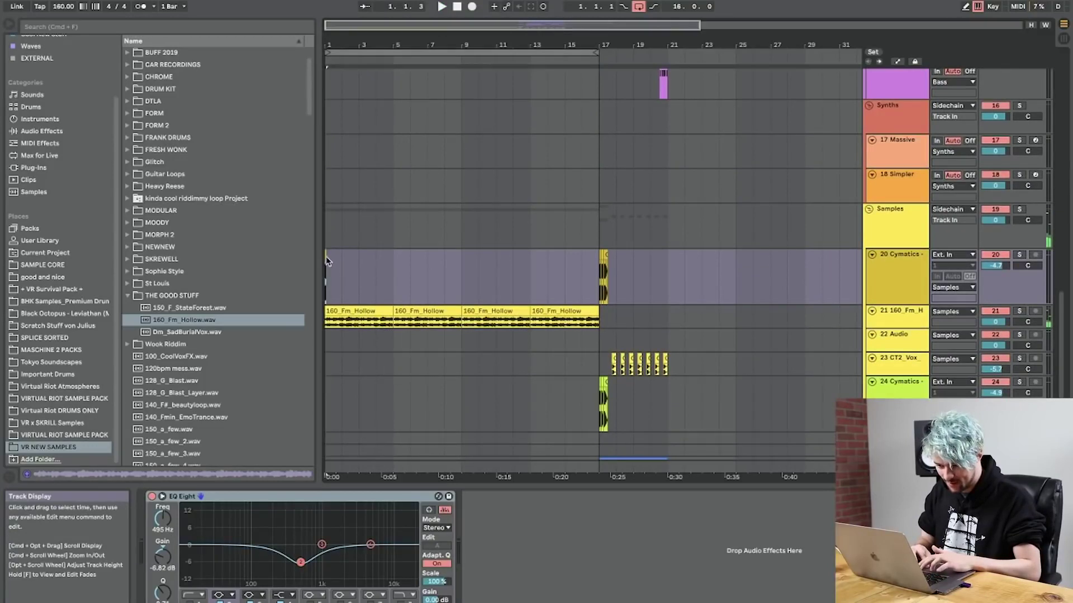
drag(340, 45, 340, 201)
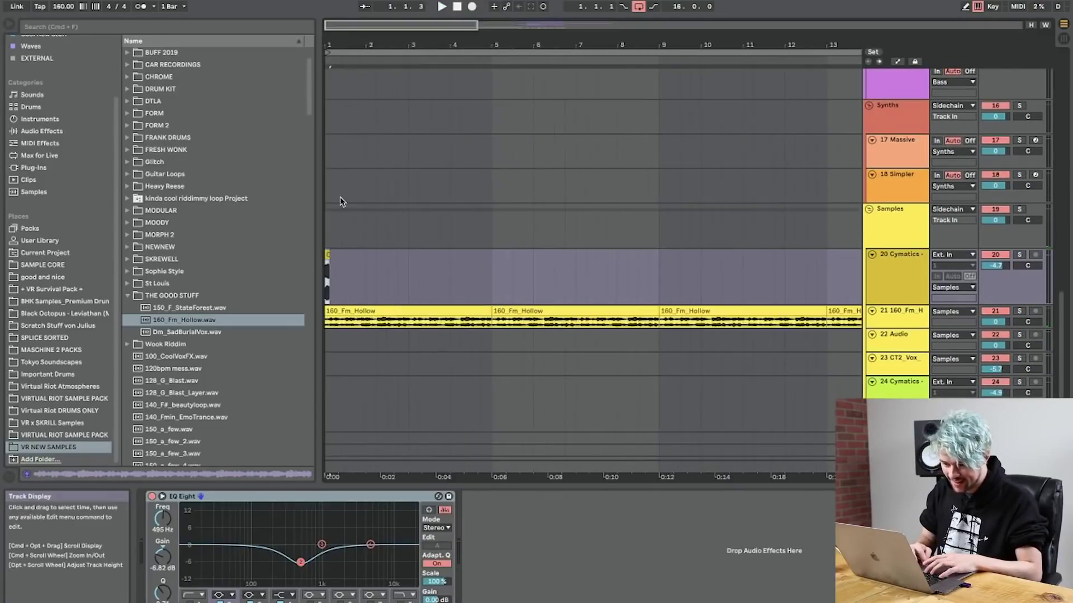
drag(328, 257, 539, 257)
key(space)
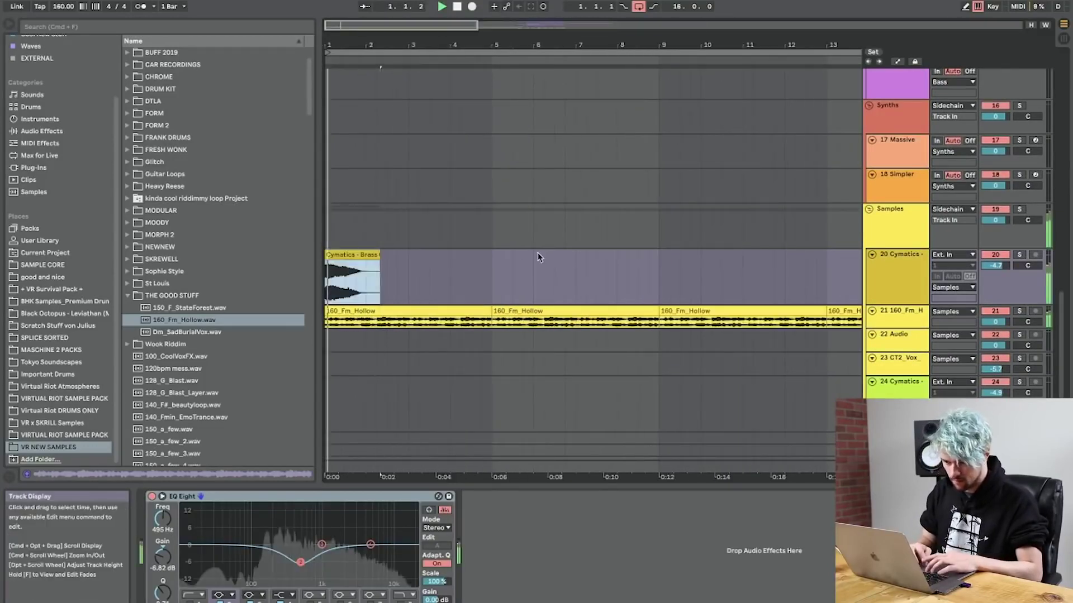
Transpose the brass one-shot at bar 1 of track 20 by -12 st and play it.
drag(382, 45, 381, 5)
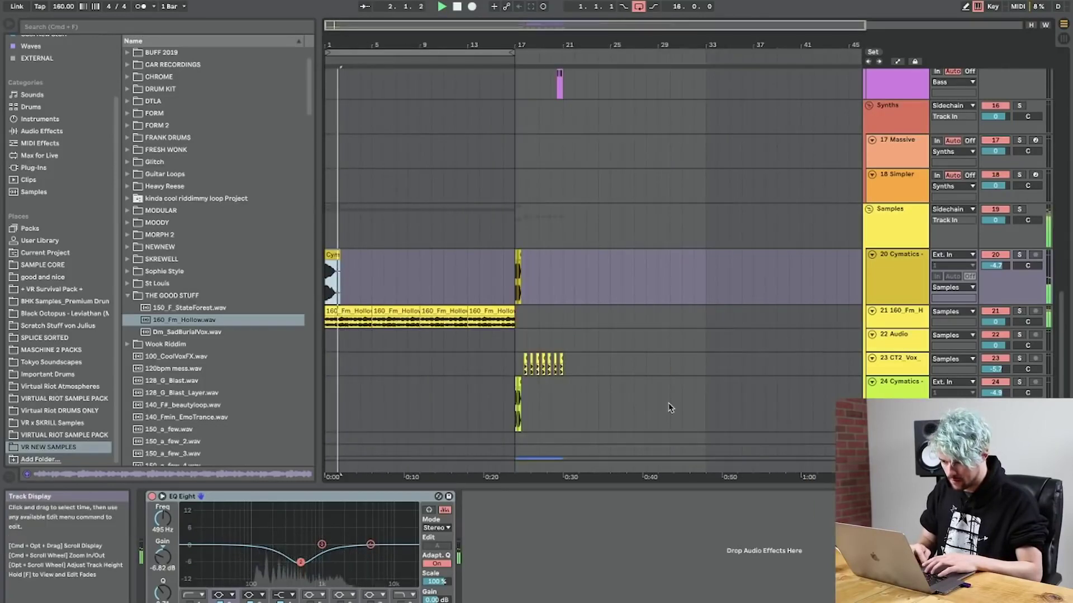
click(514, 381)
drag(325, 45, 326, 140)
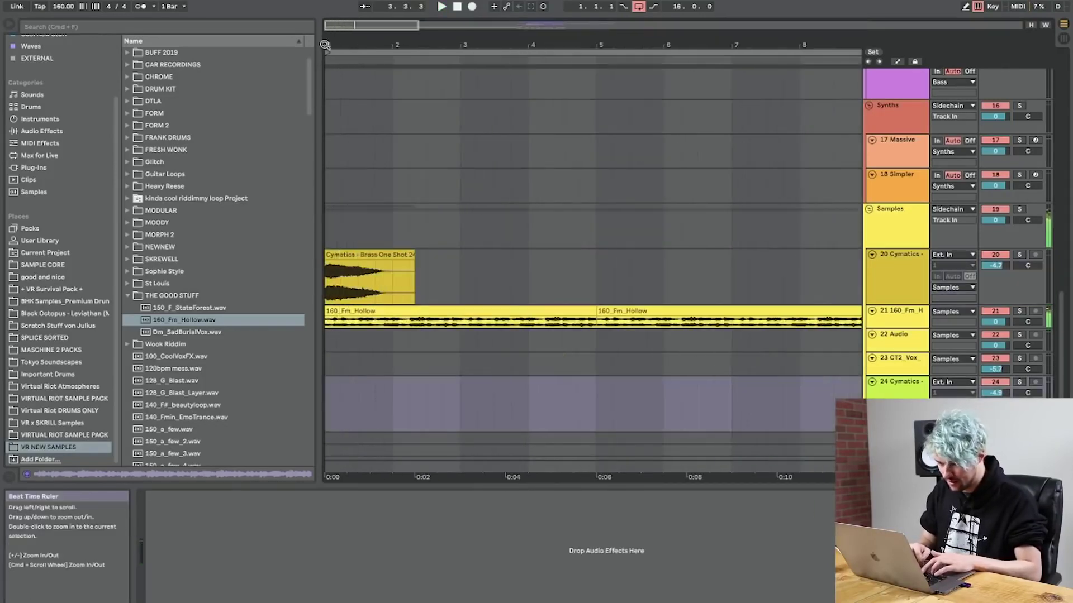
double_click(361, 252)
drag(210, 366, 210, 394)
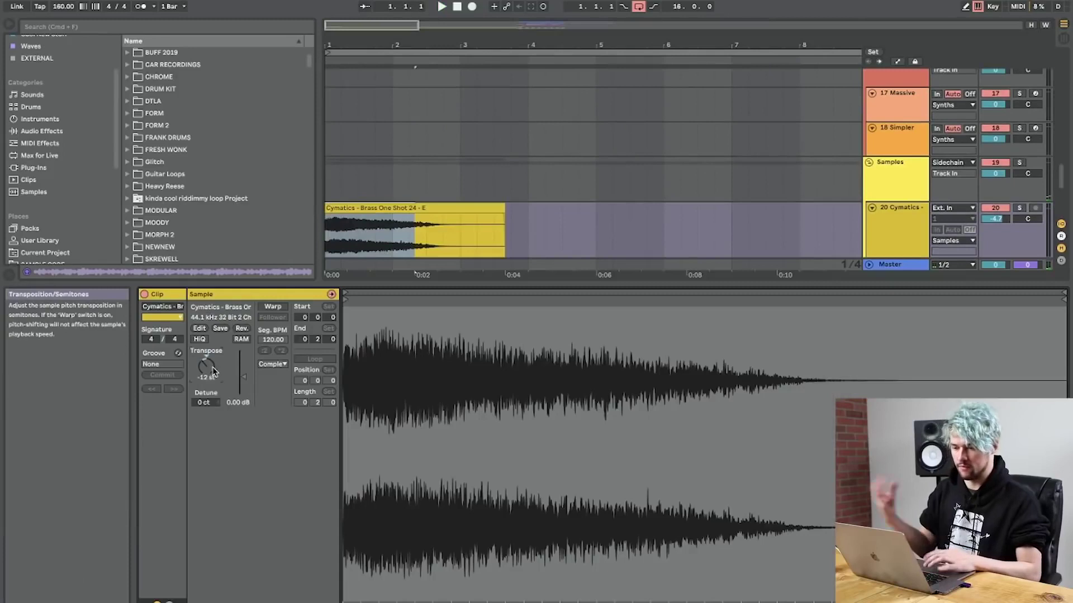
key(space)
key(shift+Tab)
Duplicate bars 1 to 5 of track 20 so the brass one-shot repeats at bar 5.
drag(548, 42, 548, 11)
drag(477, 237, 230, 242)
key(super+d)
scroll(626, 227, up, 5)
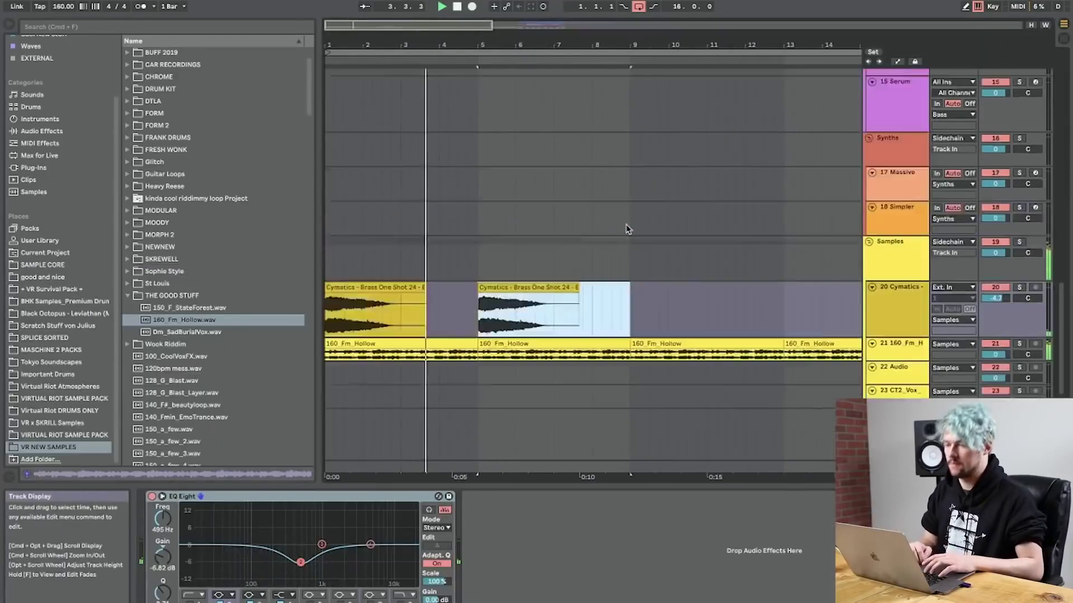
scroll(626, 224, down, 5)
drag(544, 44, 424, 34)
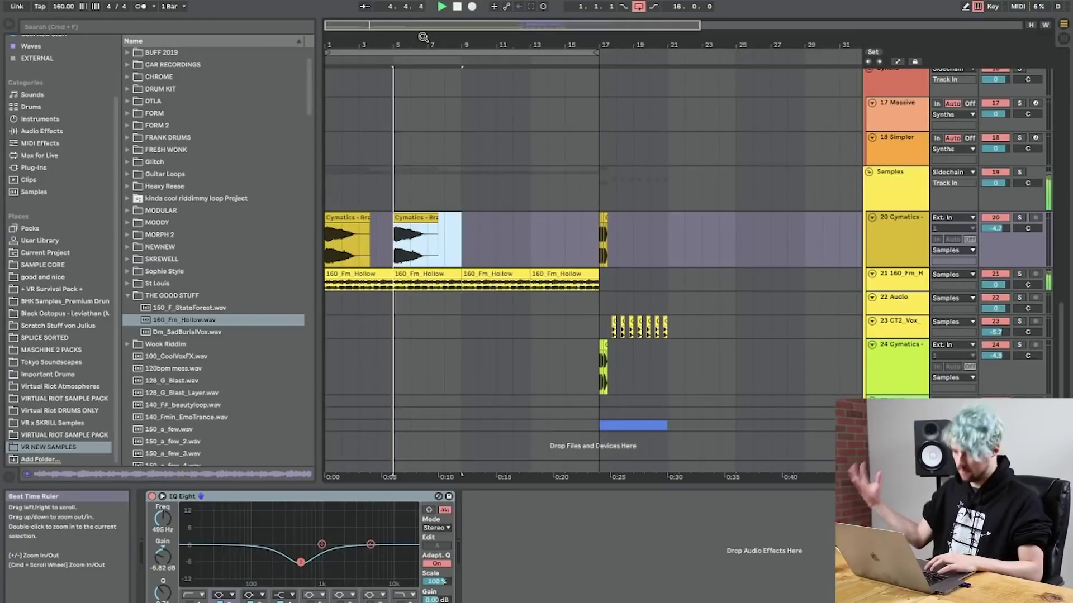
Copy the Cymatics clip on track 24 from bar 17 into the intro, extend it to its full length, and place it at bar 1.
click(462, 354)
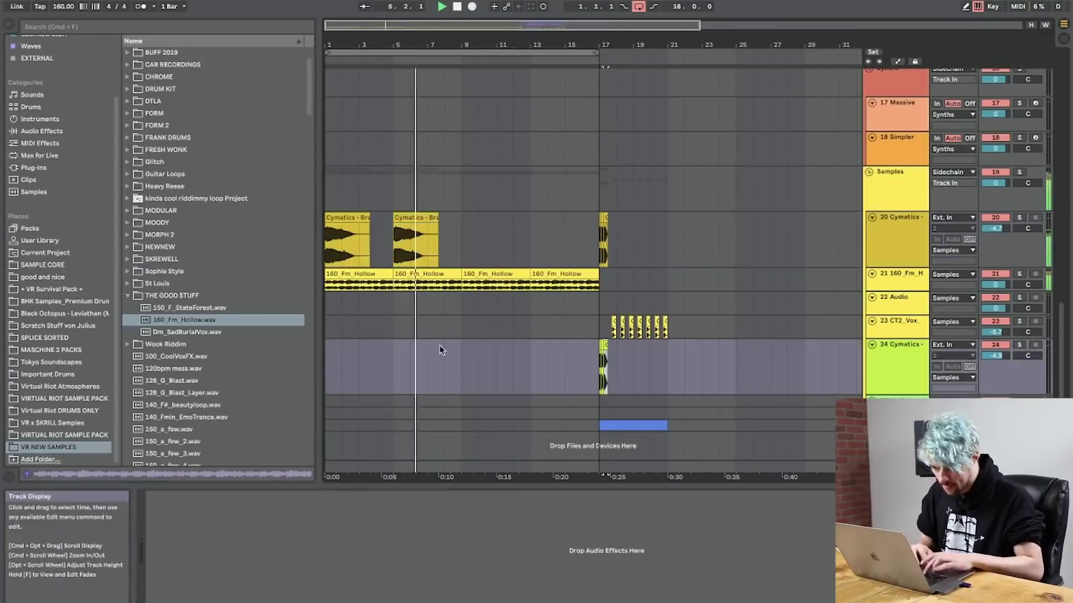
click(343, 346)
key(super+v)
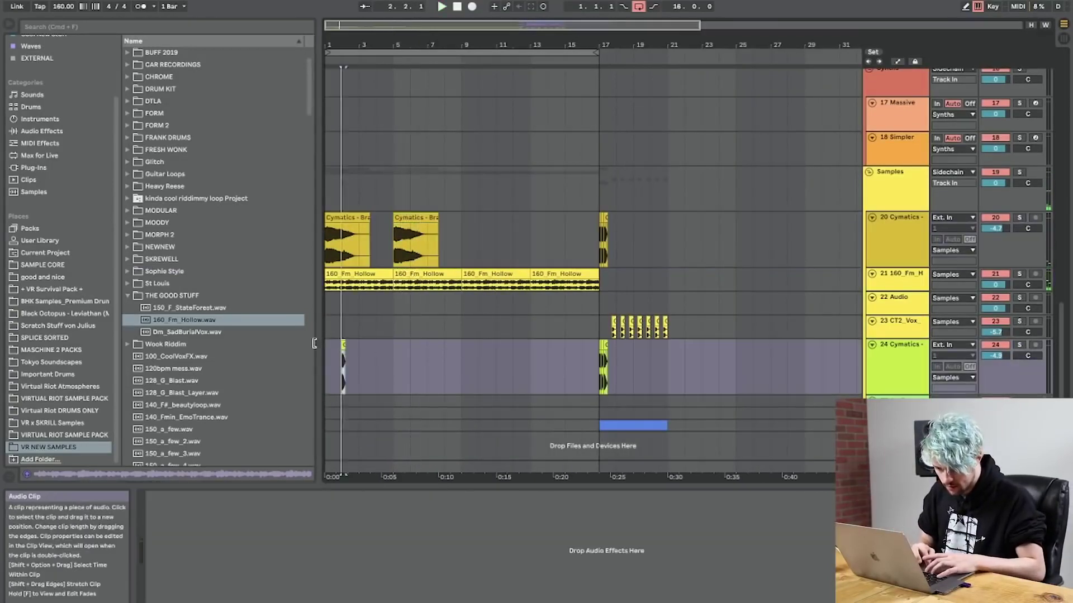
key(space)
click(346, 346)
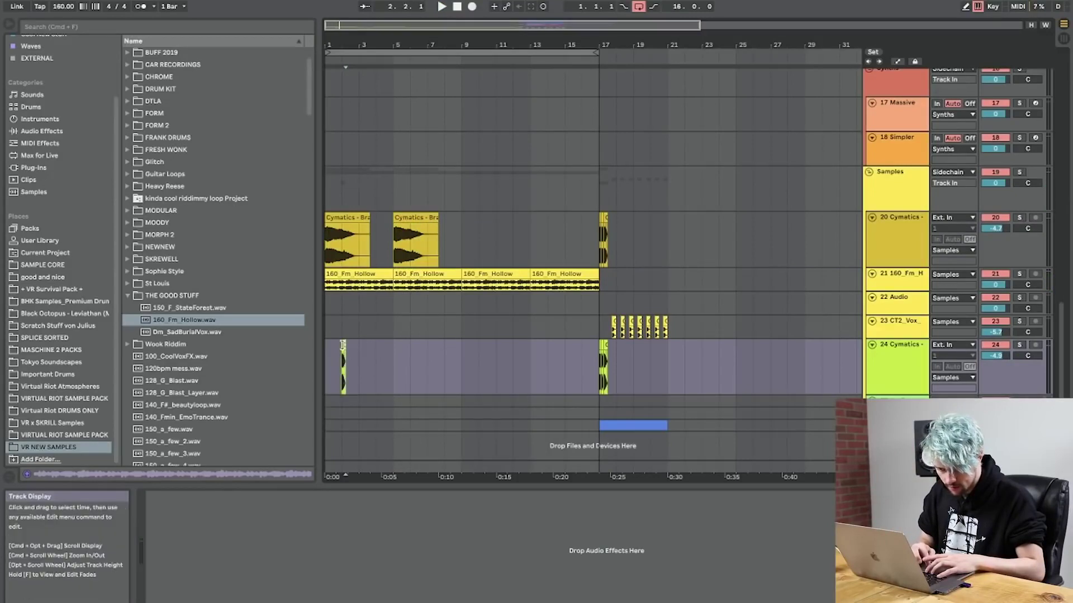
drag(345, 346, 462, 339)
drag(349, 345, 326, 346)
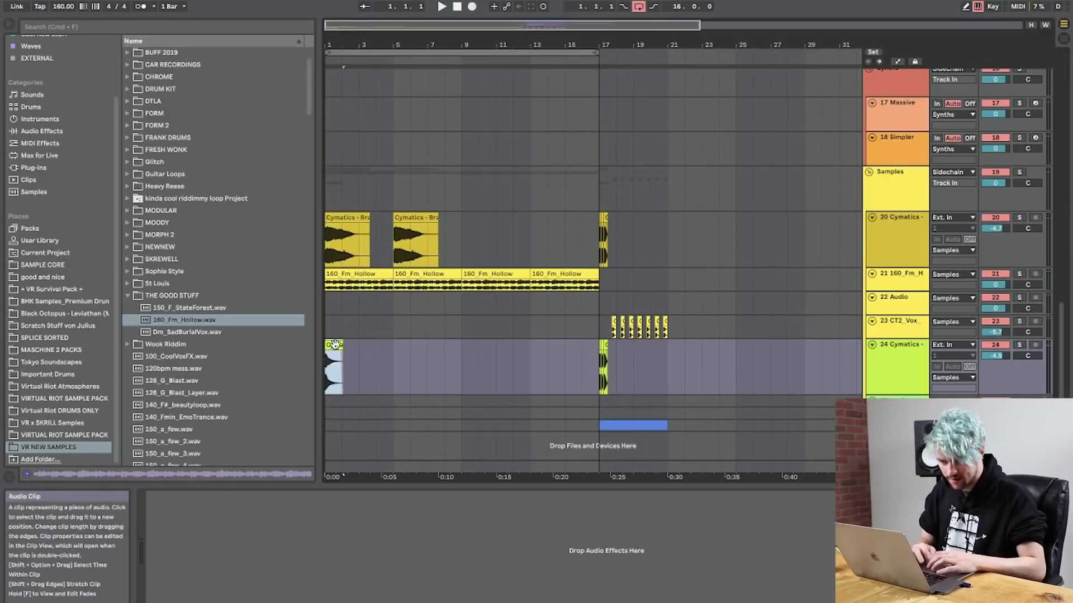
Transpose the track 24 clip at bar 1 by -12 st and copy it to bar 5.
double_click(334, 343)
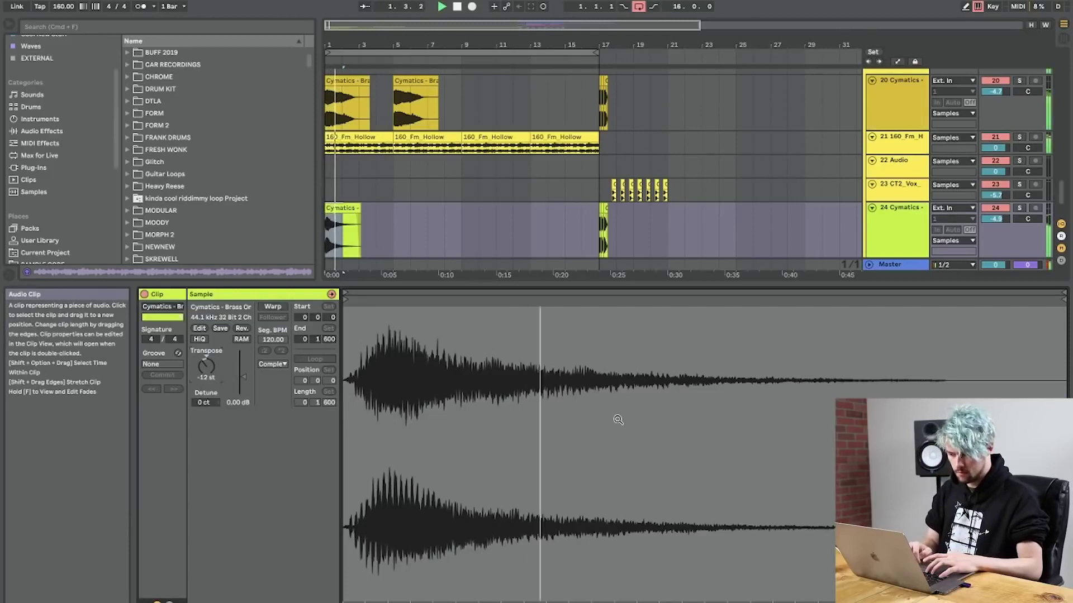
key(shift+Tab)
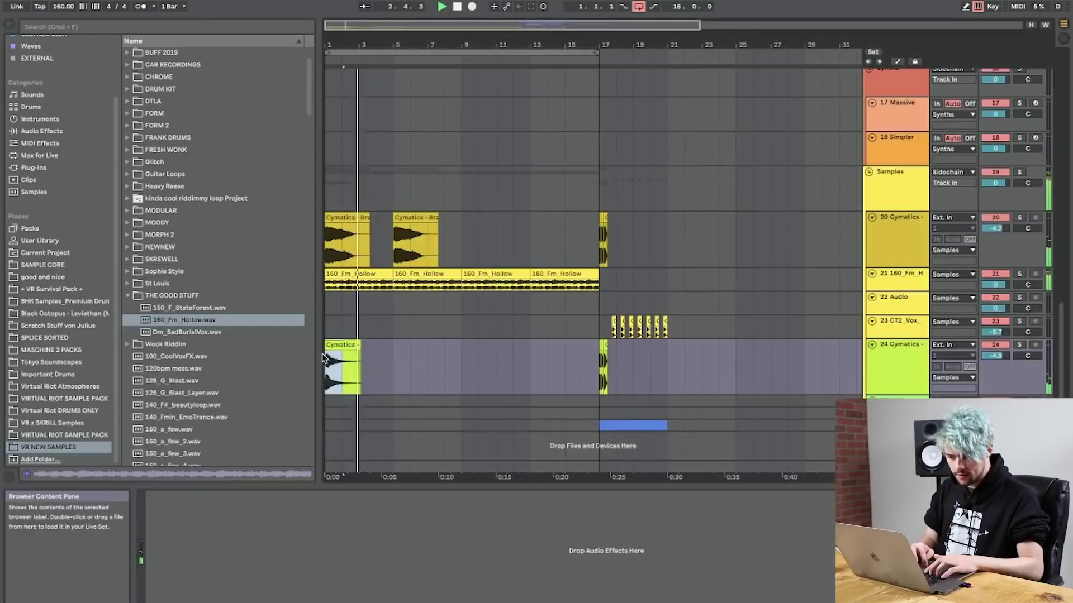
drag(355, 352, 407, 352)
click(350, 345)
key(super+Tab)
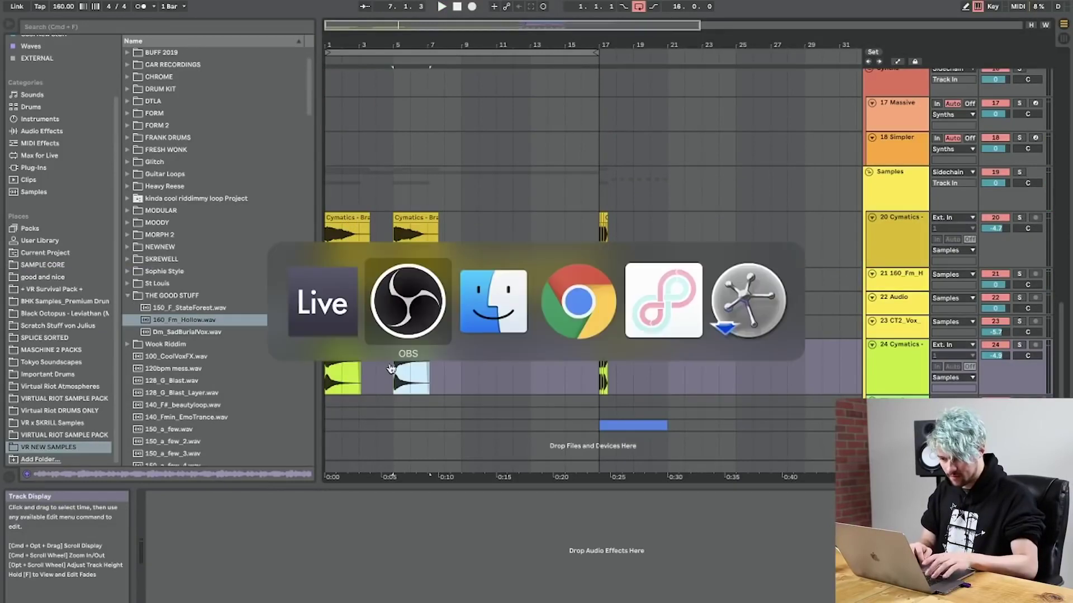
key(super+Tab)
key(super+Escape)
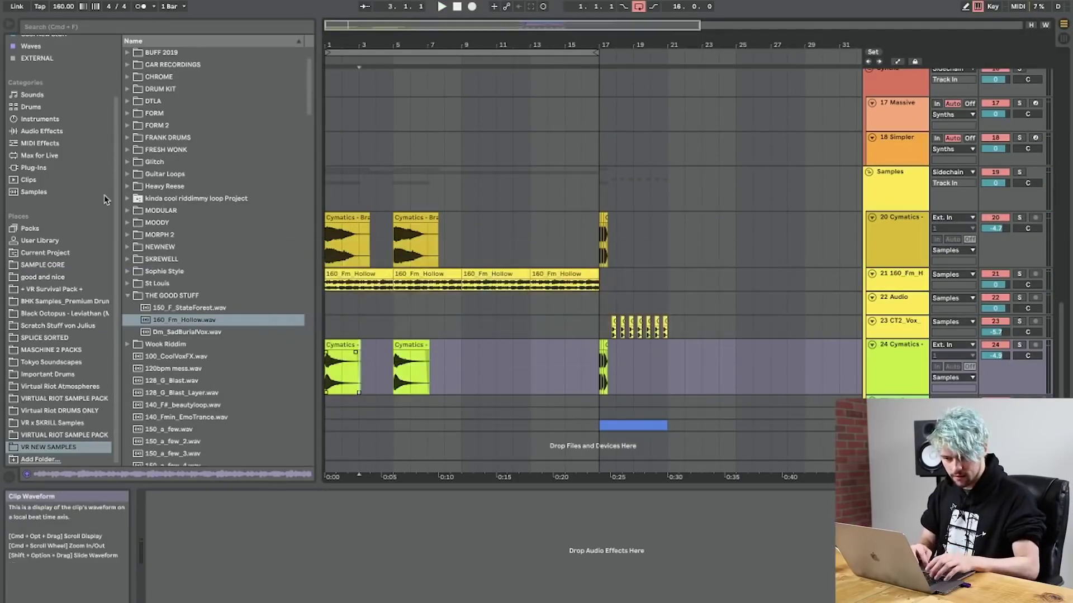
Add a Reverb audio effect to track 24 and play the intro from bar 1 to hear it.
click(48, 133)
drag(165, 435, 470, 547)
key(space)
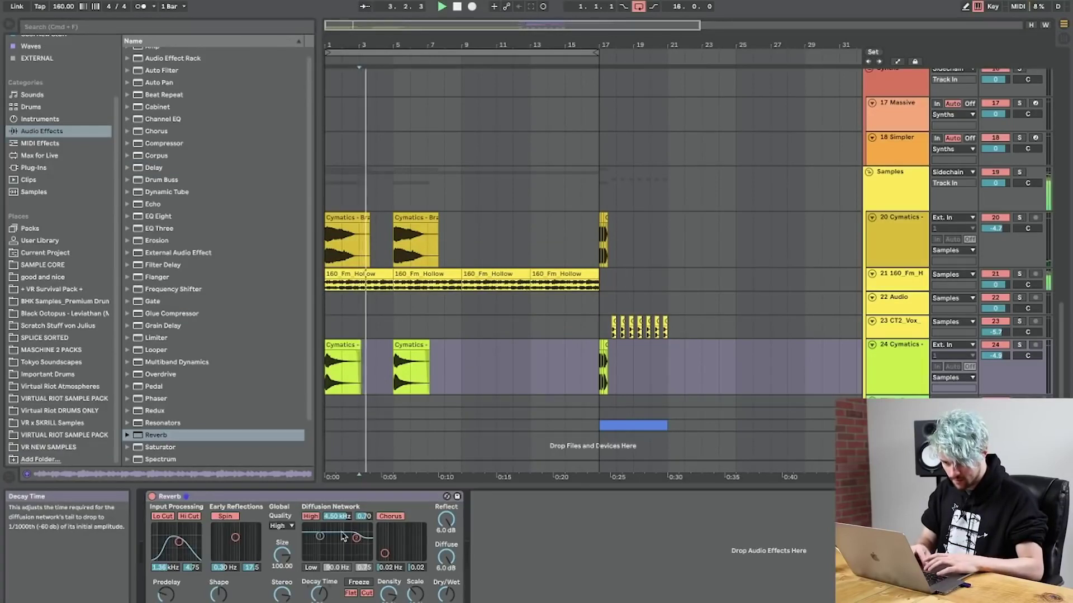
click(345, 345)
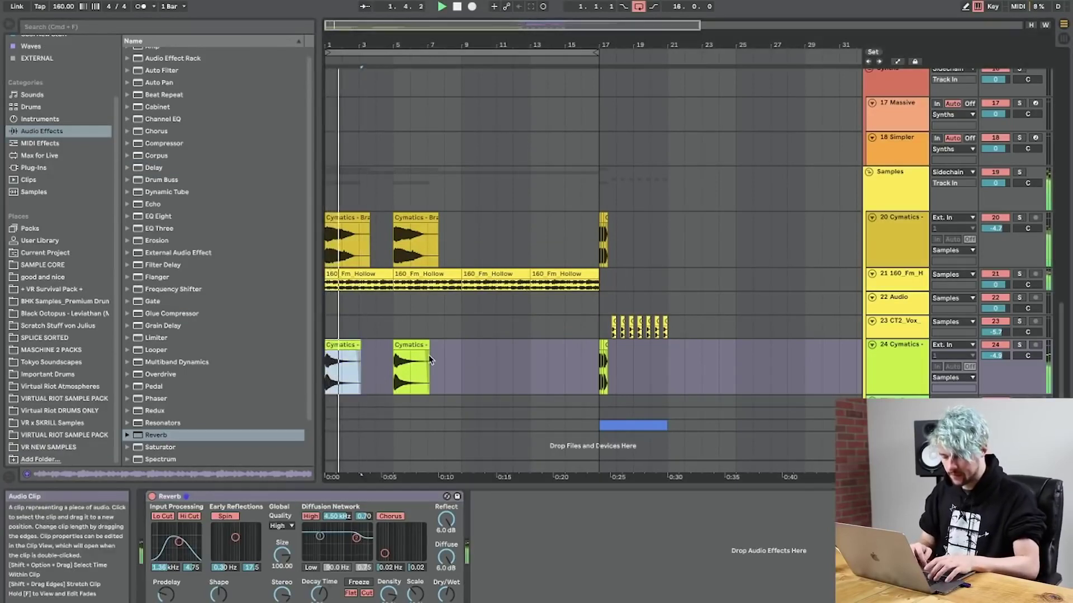
key(super+Tab)
key(super+Tab)
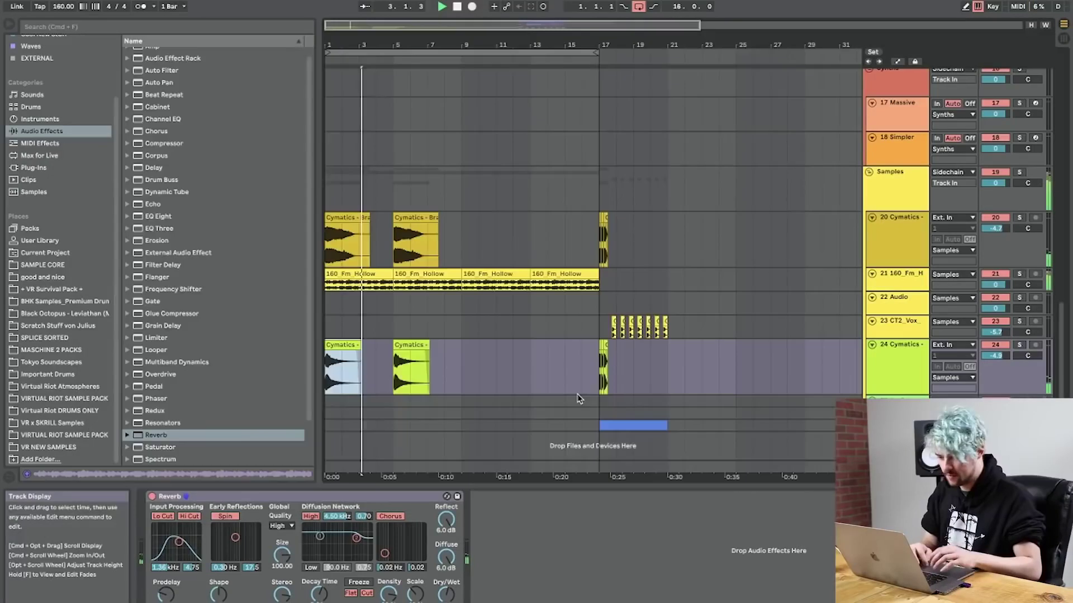
Automate the track 24 Reverb's Device On so it is on from bar 1 to bar 17 and off from the drop.
mouse_move(329, 53)
mouse_down()
mouse_move(337, 71)
mouse_move(389, 71)
mouse_move(398, 56)
mouse_move(328, 56)
mouse_up()
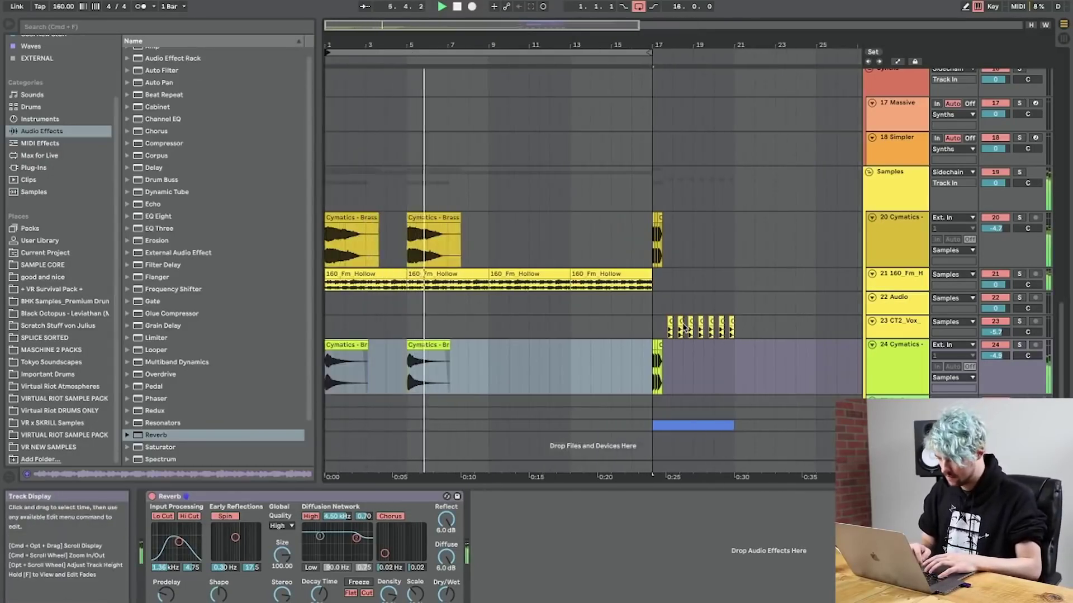
key(space)
click(151, 502)
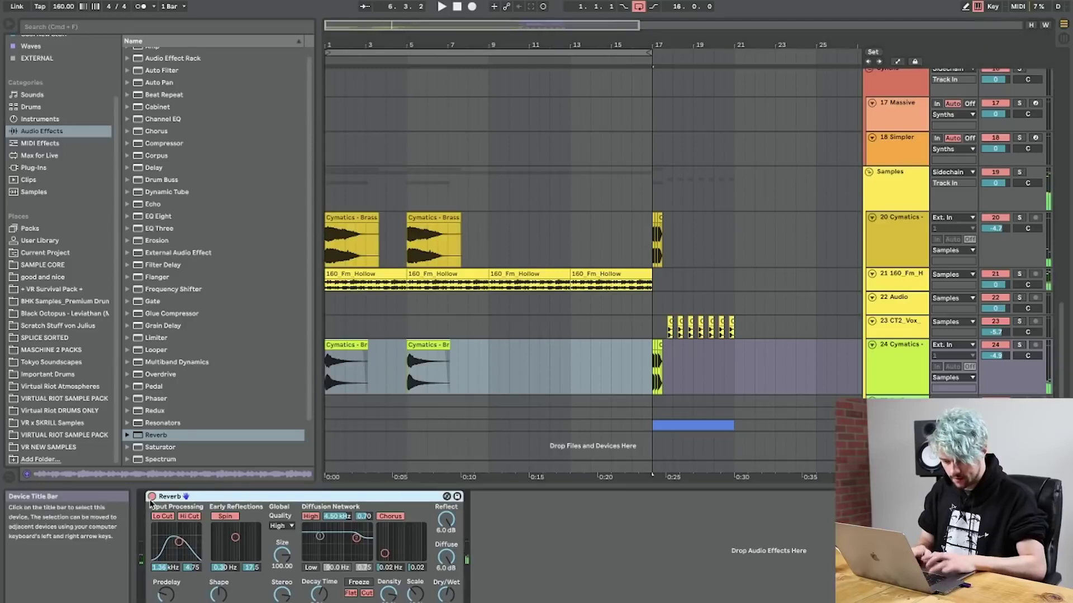
key(a)
drag(631, 382, 620, 359)
key(space)
click(650, 348)
key(space)
key(space)
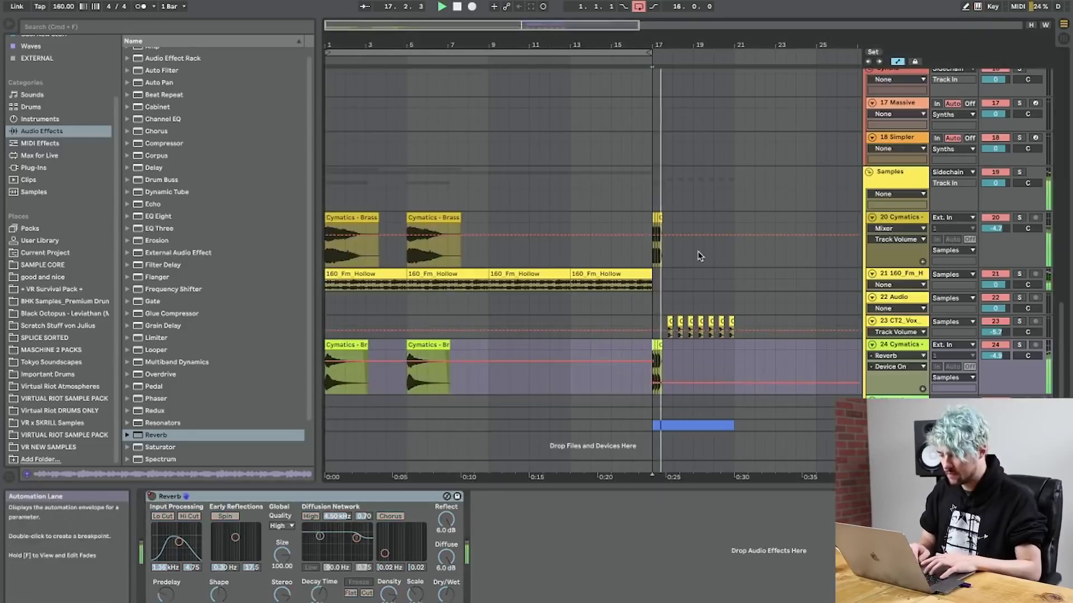
Copy the first two bars of CJ_vocals chops on track 10 from the drop to bar 1 and play them.
scroll(706, 232, up, 10)
scroll(707, 235, up, 2)
key(space)
click(661, 174)
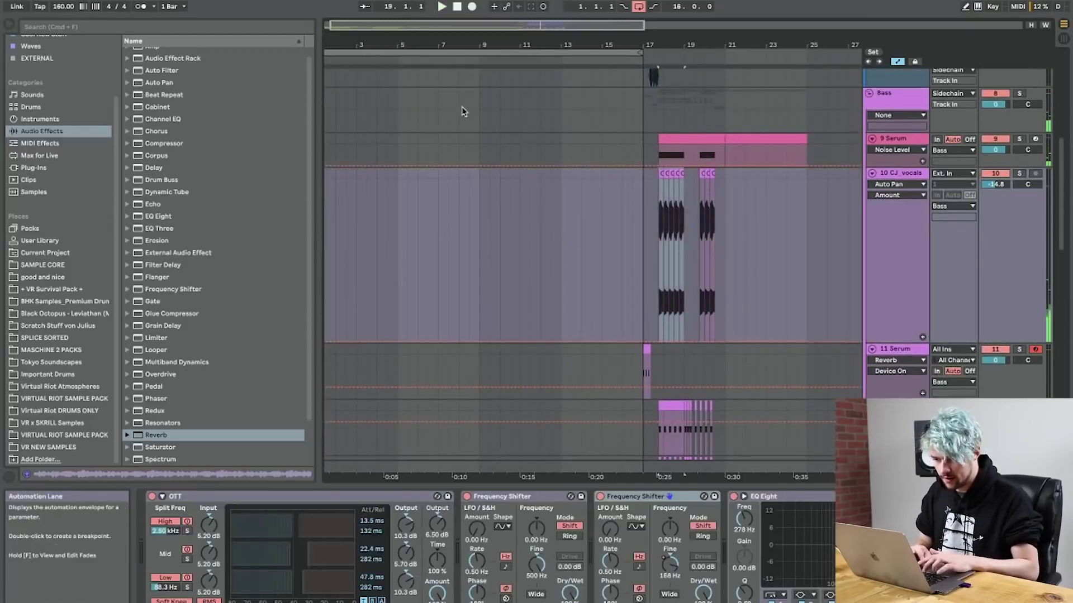
drag(351, 45, 412, 24)
mouse_move(779, 174)
mouse_down()
mouse_move(821, 173)
mouse_move(772, 174)
mouse_up()
scroll(419, 177, up, 1)
key(ctrl+c)
click(328, 179)
key(ctrl+v)
key(space)
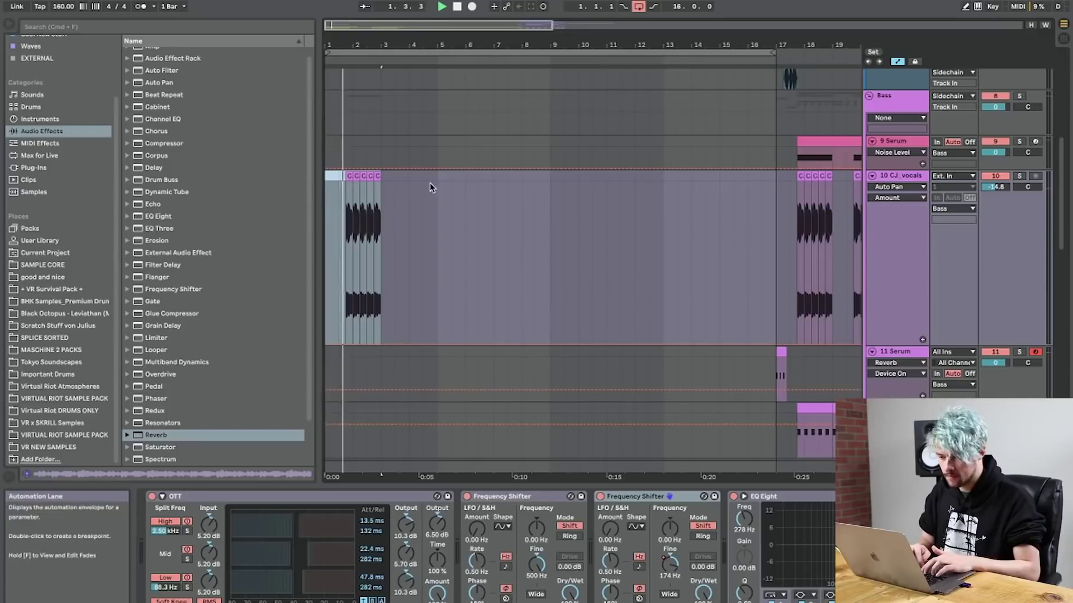
Duplicate the two-bar vocal chop pattern on track 10 repeatedly until it fills bars 1 to 9.
drag(383, 176, 327, 180)
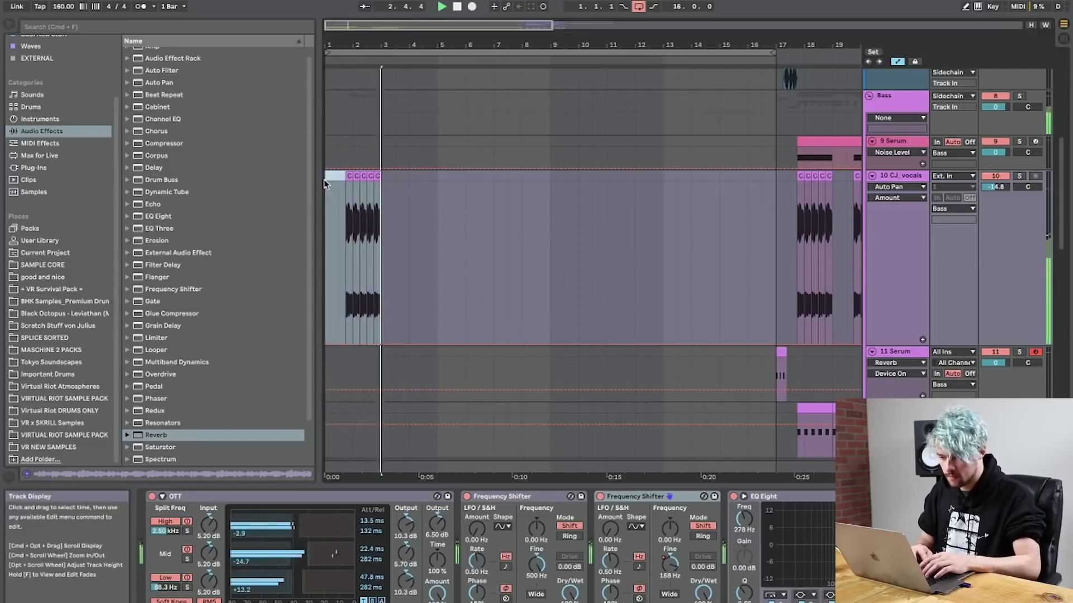
key(ctrl+d)
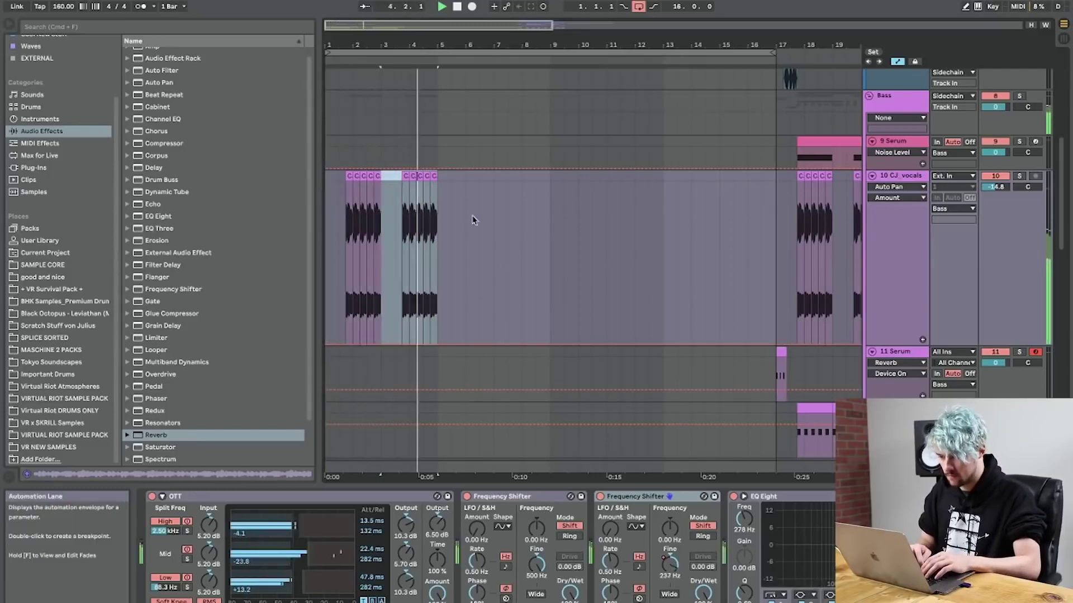
drag(441, 176, 347, 178)
key(ctrl+d)
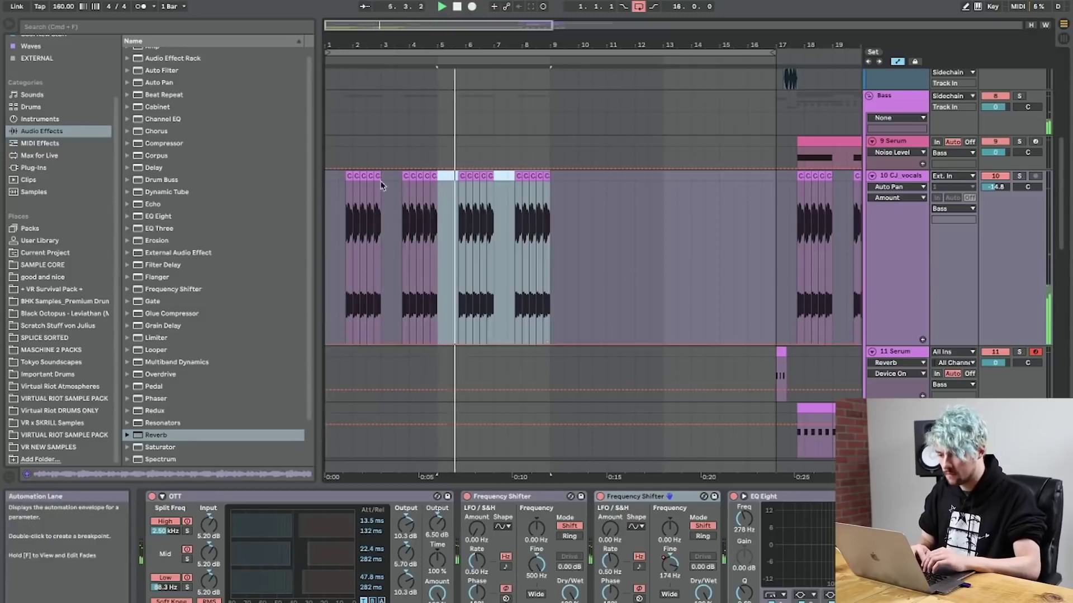
Add an EQ Eight after the Delay on track 10, set its filter frequency to 2.15 kHz, and play the intro.
click(346, 176)
key(super+z)
key(space)
double_click(175, 216)
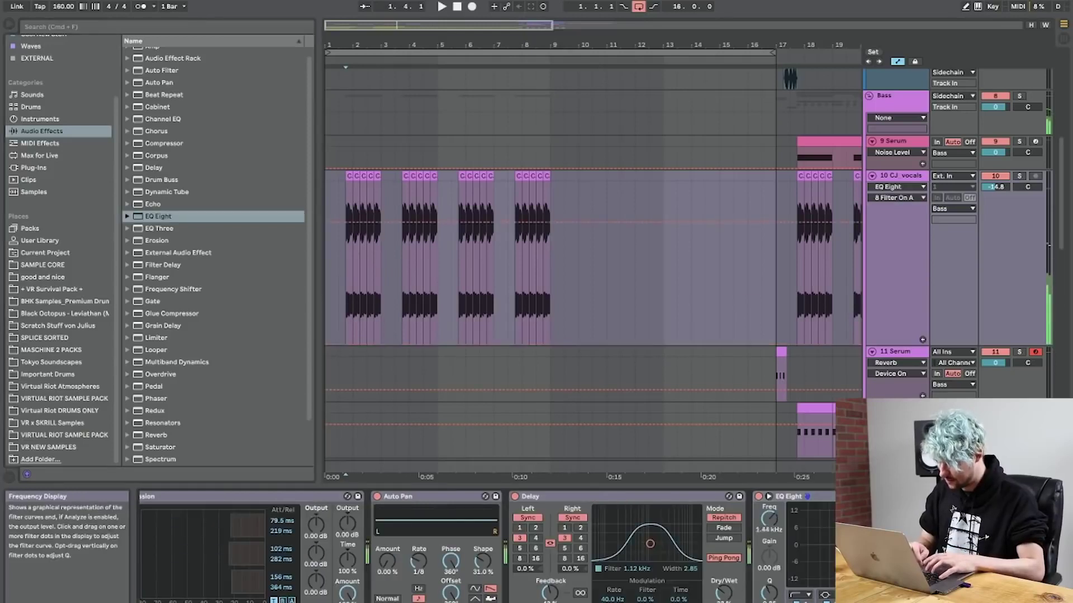
click(338, 176)
key(space)
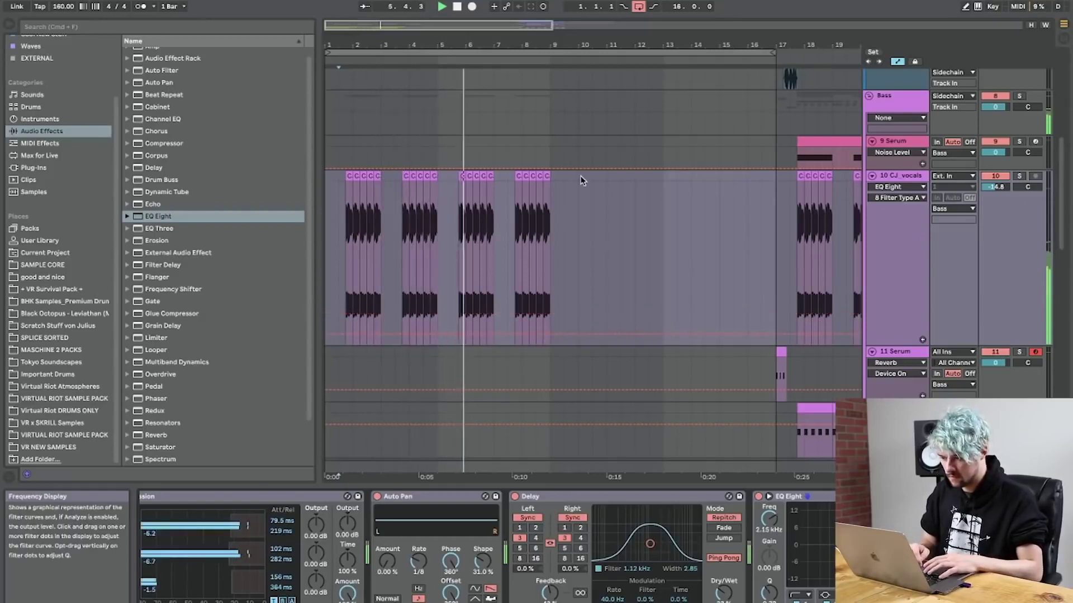
Insert an empty MIDI clip on the Kick & Snare track from bar 9 to bar 17.
click(556, 176)
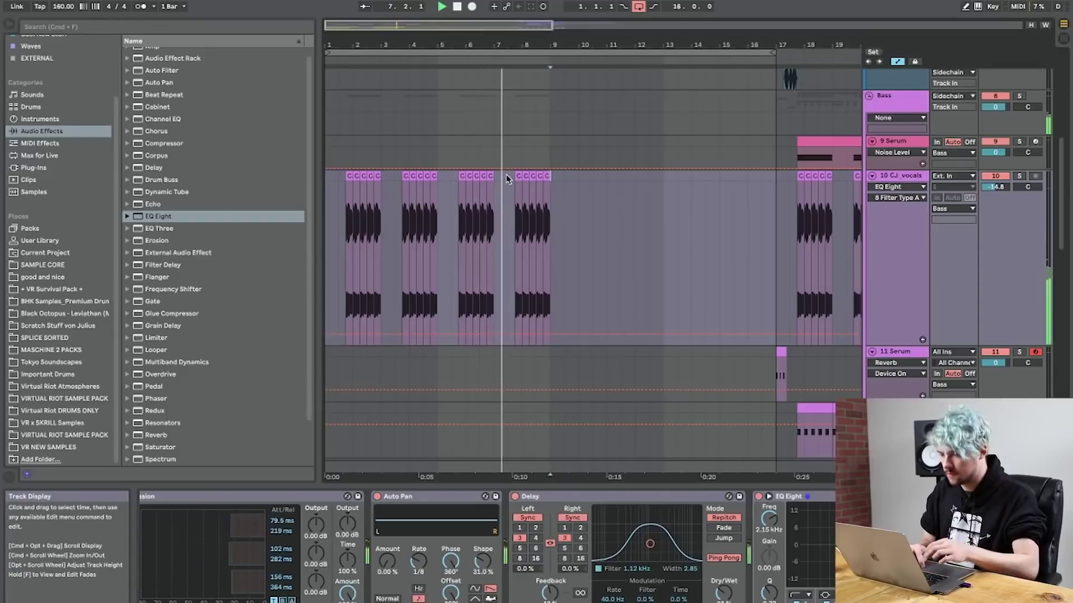
scroll(550, 180, down, 10)
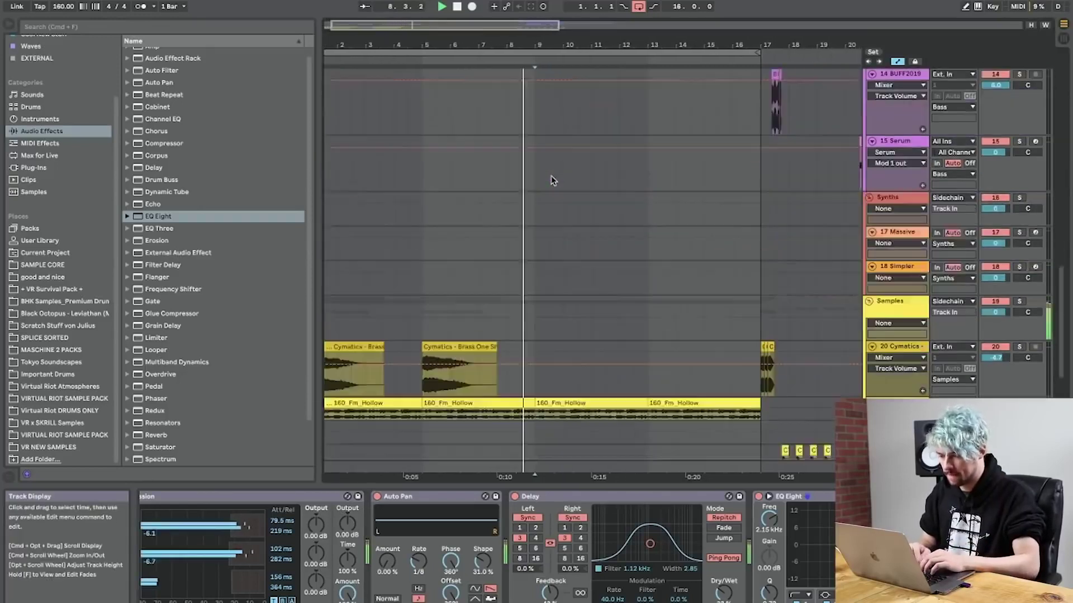
click(548, 280)
scroll(553, 252, up, 10)
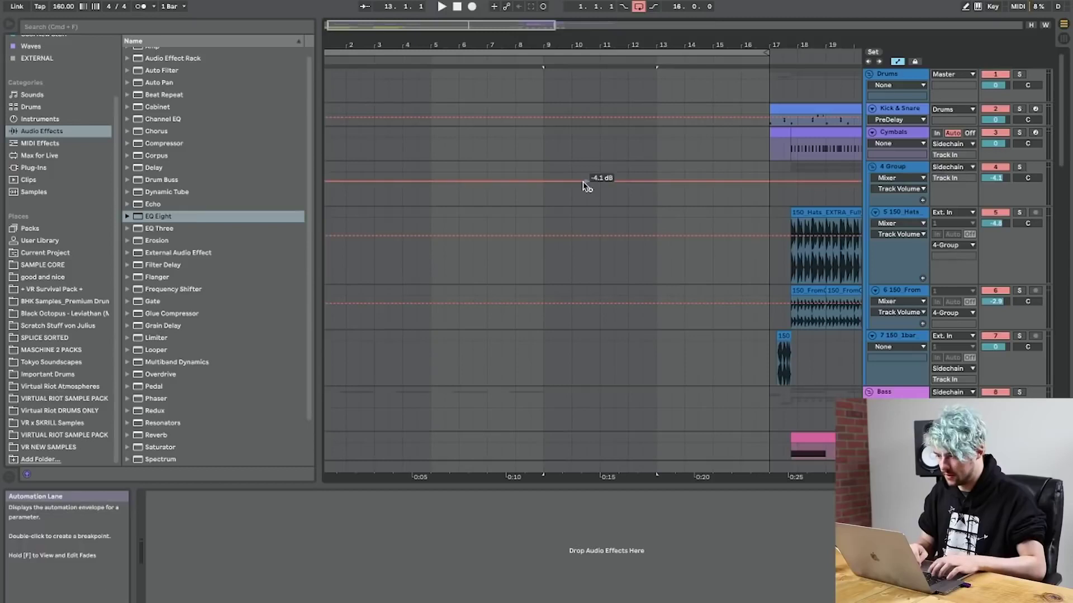
drag(541, 112, 765, 112)
key(super+shift+m)
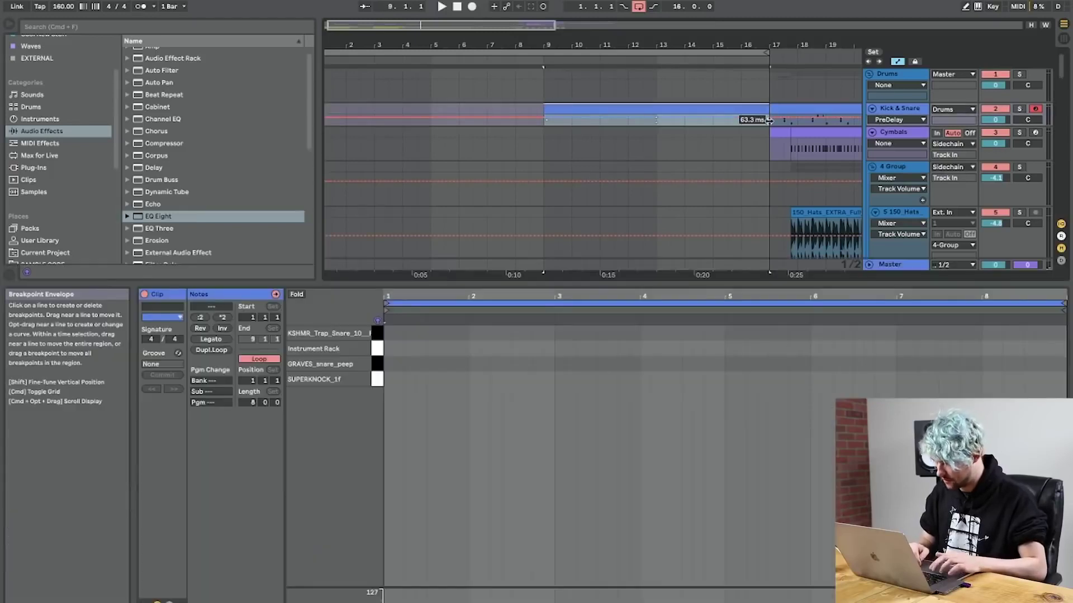
Load KSHMR_Trap_Snare_04__B_.wav from the SPLICE SORTED folder onto an empty pad of the Kick & Snare Drum Rack.
key(shift+Tab)
click(45, 337)
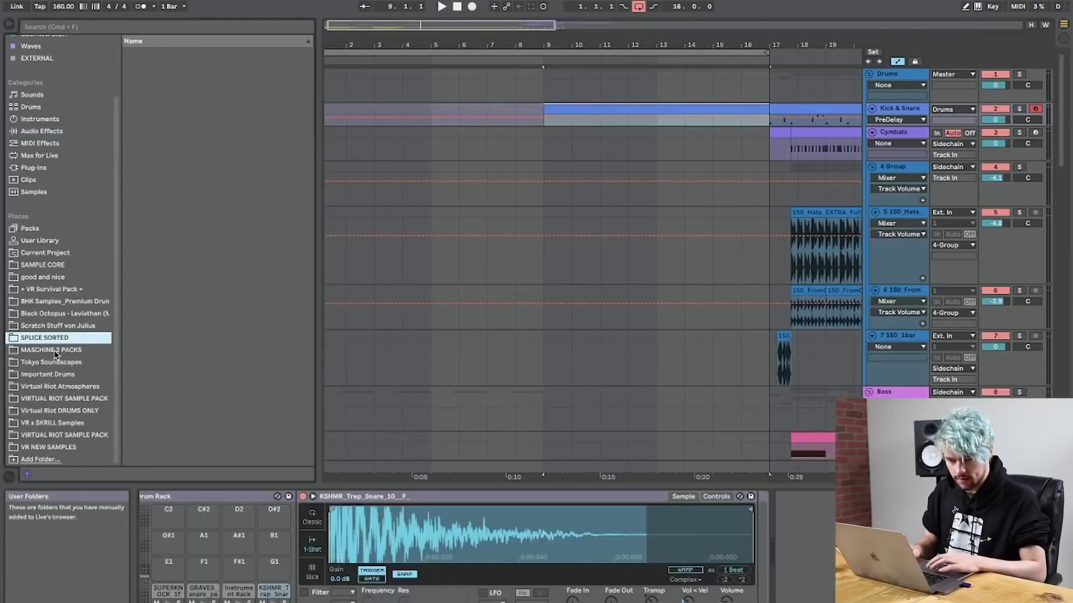
click(217, 141)
click(218, 165)
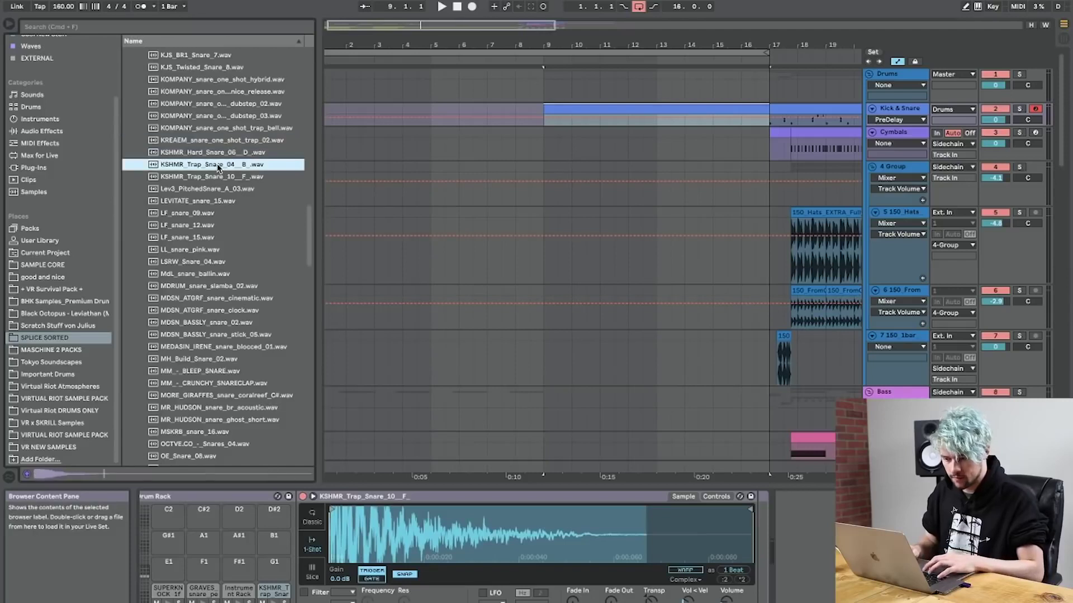
drag(218, 165, 200, 514)
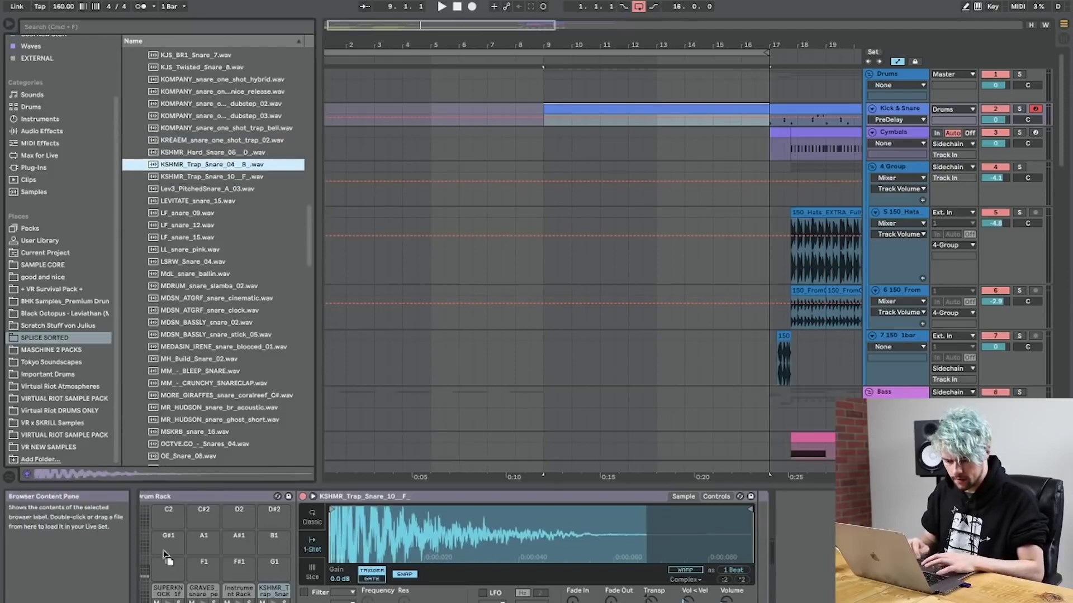
Fill the first four bars of the Kick & Snare build-up clip with quarter notes of the KSHMR_Trap_Snare_04 sample.
double_click(615, 110)
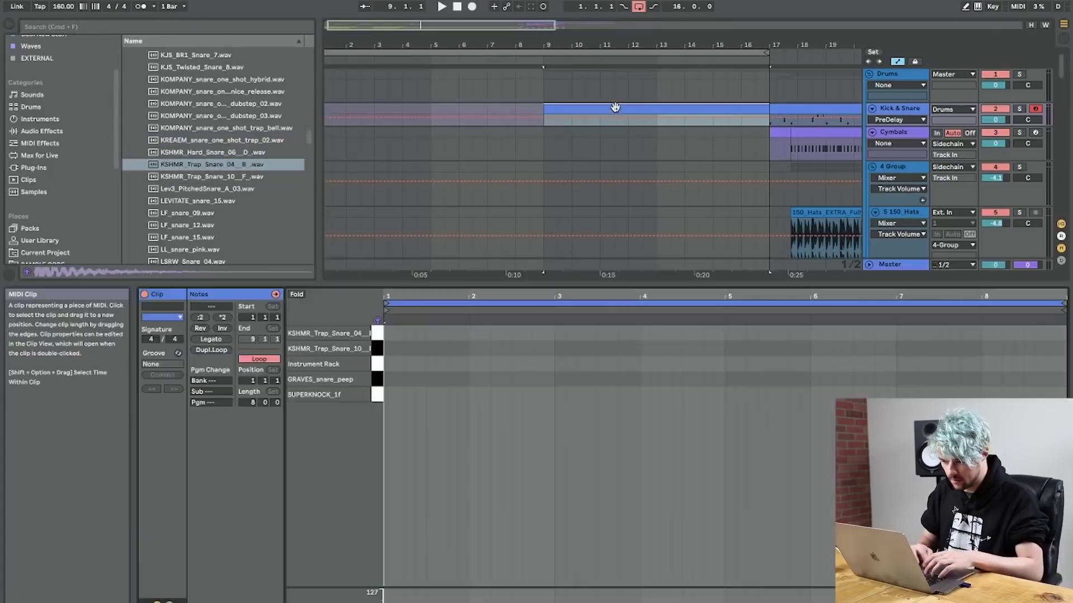
double_click(388, 333)
drag(405, 334, 328, 329)
key(super+d)
key(super+d)
key(super+d)
key(super+d)
key(super+d)
key(super+d)
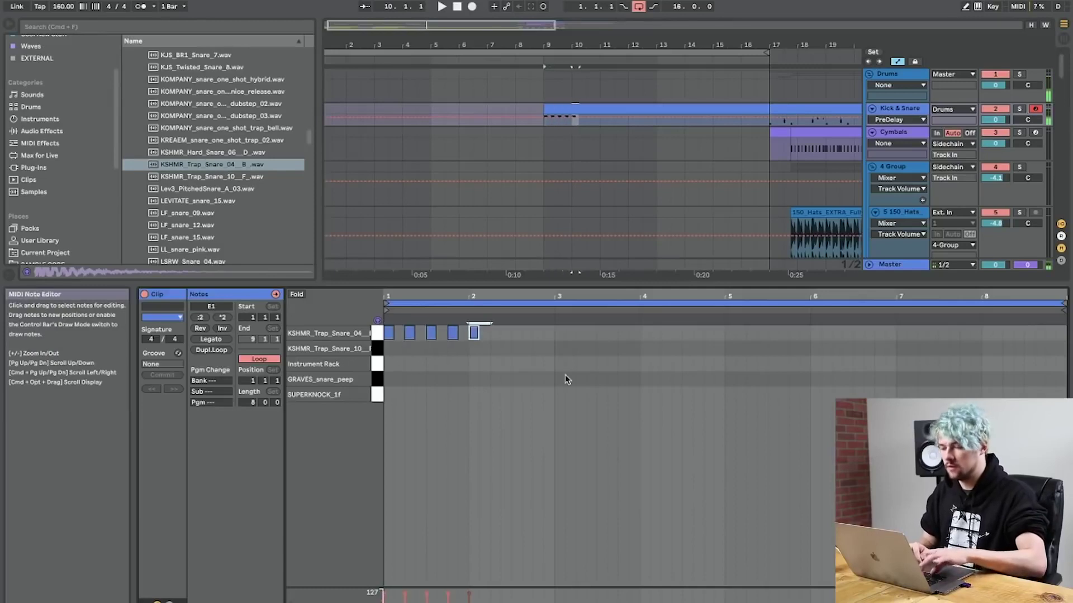
key(super+d)
key(super+d)
key(super+d)
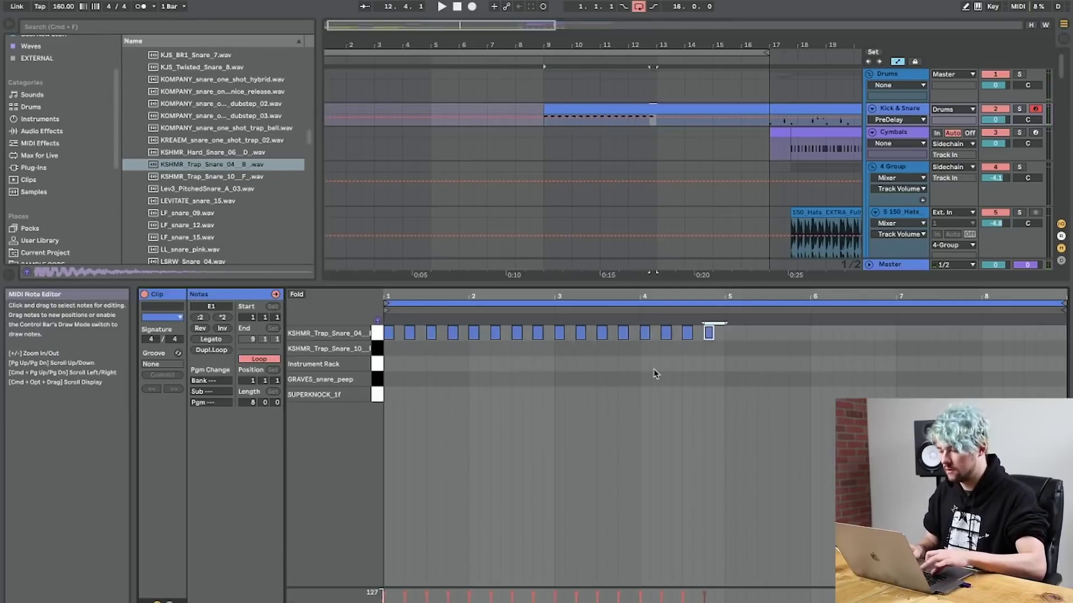
Continue the snare build-up with eighth notes through clip bars 5 and 6, removing the extra note at bar 7.
key(super+d)
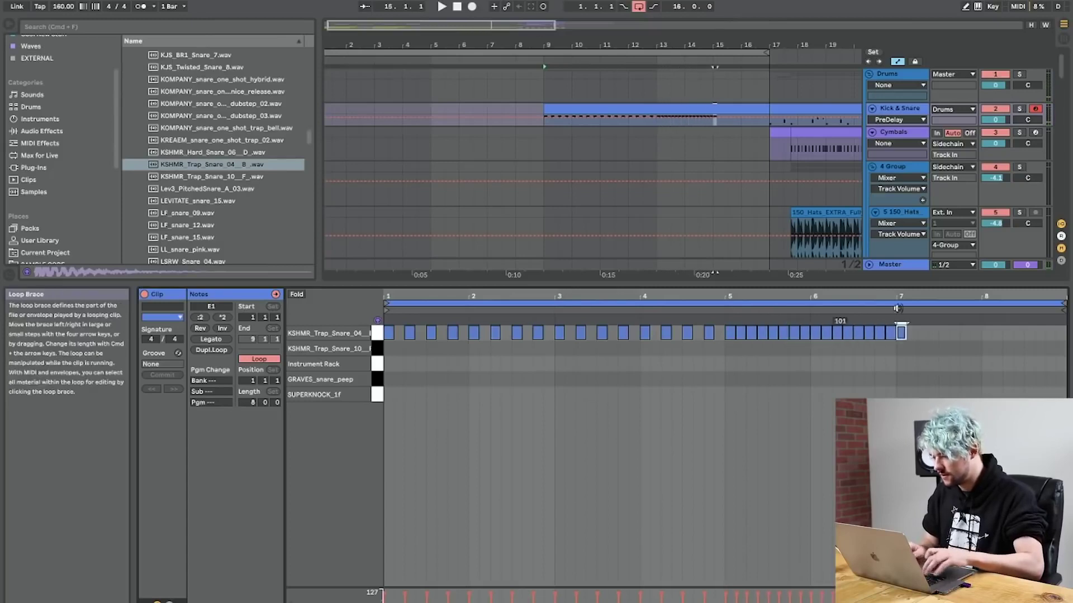
drag(963, 298, 963, 329)
key(BackSpace)
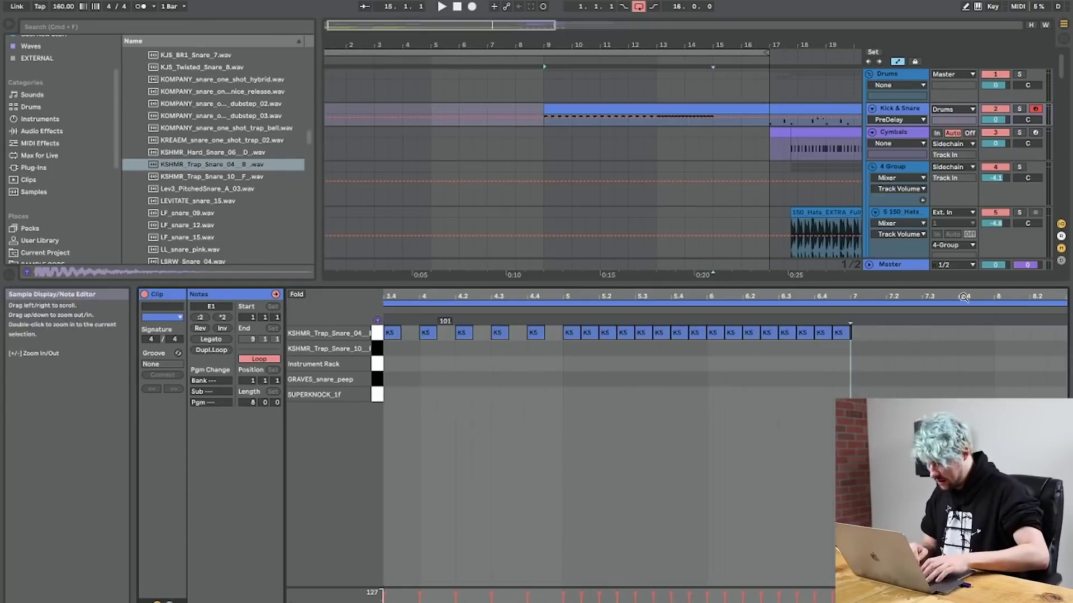
Fill clip bar 7 with sixteenth notes of the same snare, up to bar 8.
double_click(857, 333)
key(super+d)
key(super+d)
key(super+d)
key(super+d)
key(super+d)
key(super+d)
key(super+d)
scroll(950, 361, right, 2)
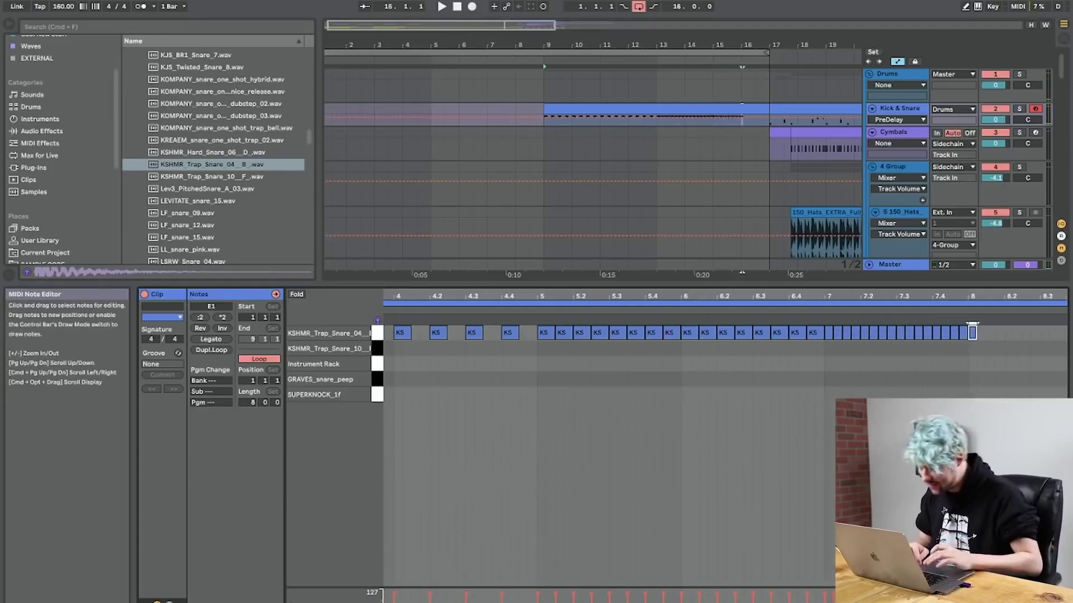
Finish the snare roll with thirty-second notes from clip bar 8 to about beat 8.3.
drag(957, 298, 957, 336)
drag(882, 332, 881, 329)
key(super+d)
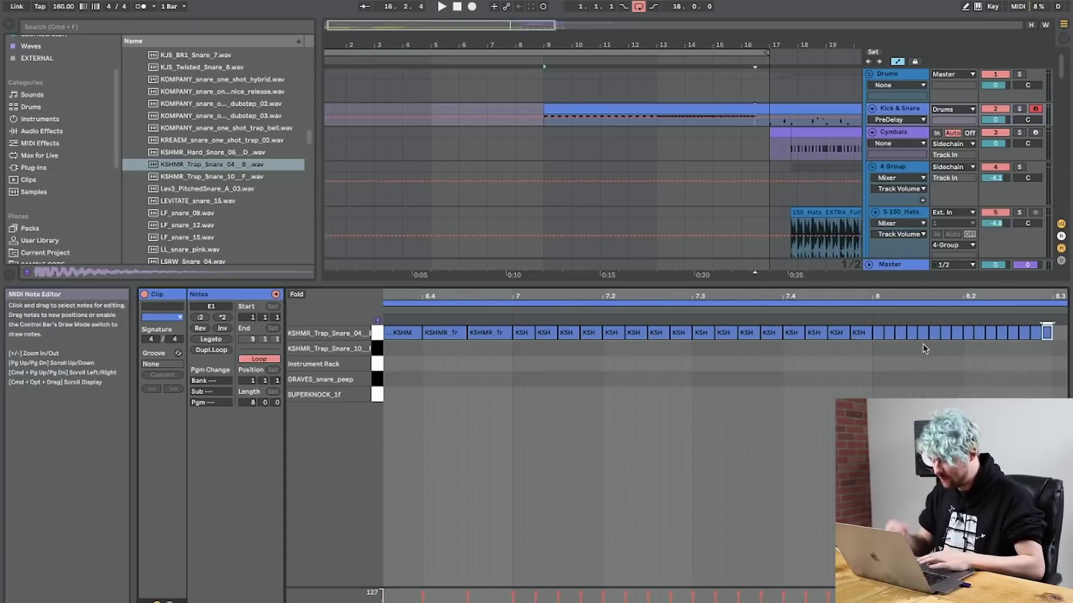
Show the Transpose automation of the KSHMR_Trap_Snare_04 pad and enlarge the Kick & Snare track.
key(shift+Tab)
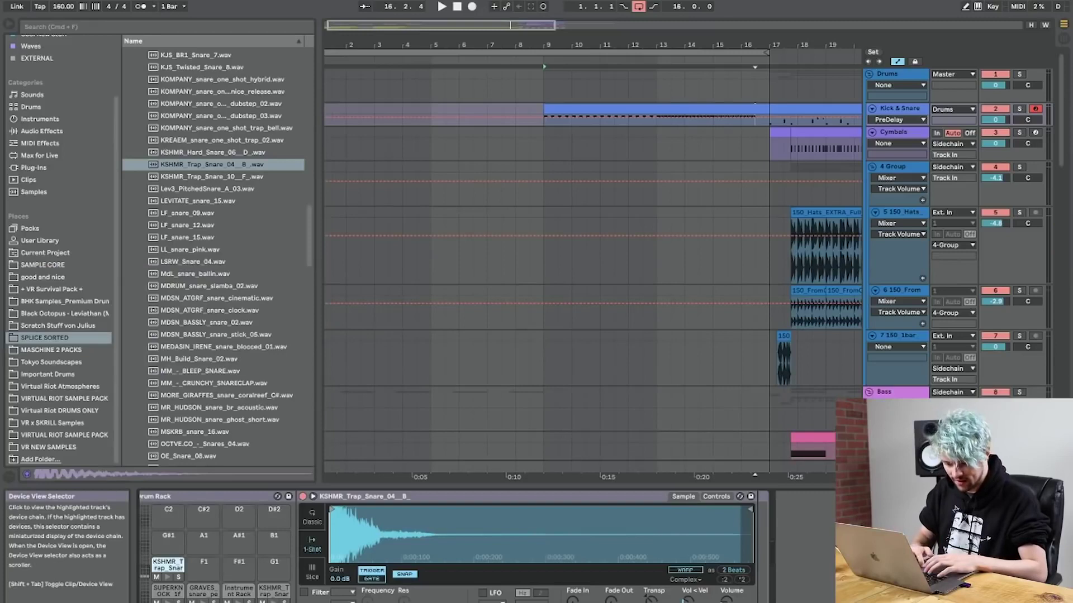
click(167, 577)
click(652, 600)
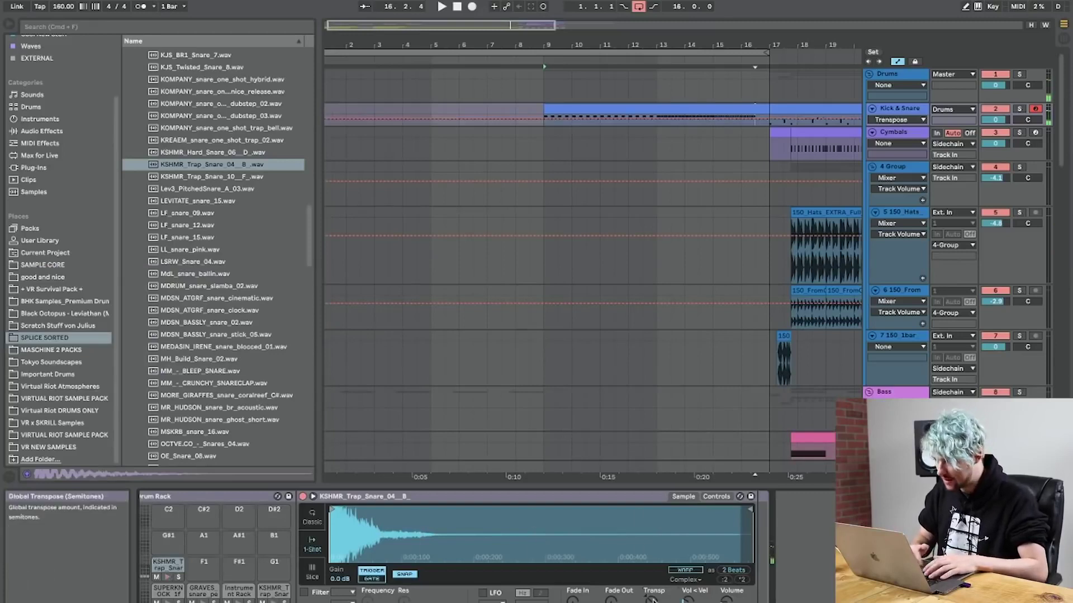
drag(906, 126, 903, 267)
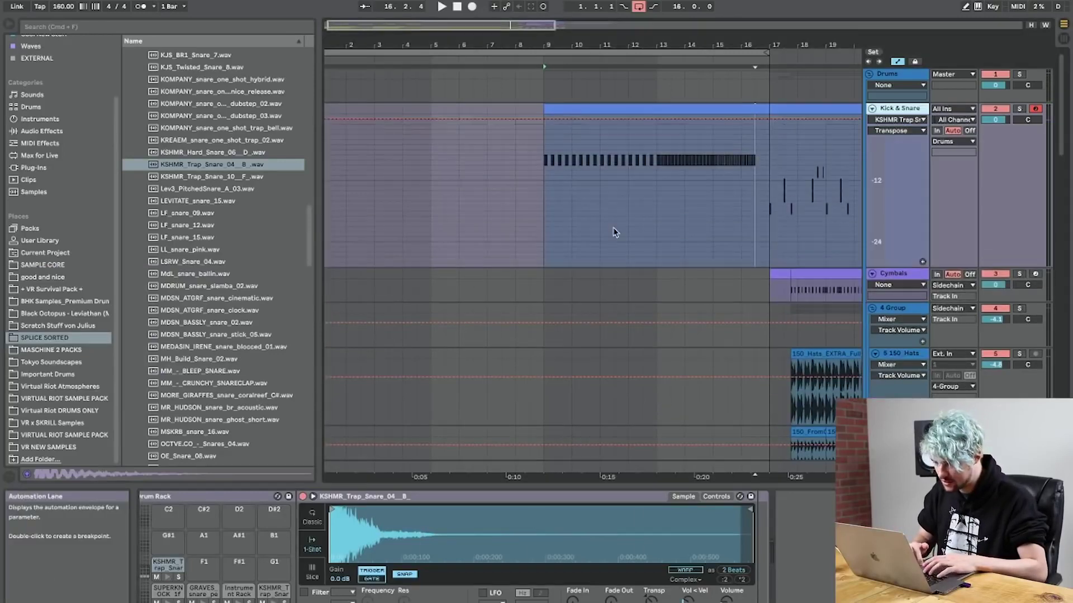
Automate the snare's Transpose to rise from 0 st at bar 9 to +12 st at the end of the roll, and play it.
click(546, 163)
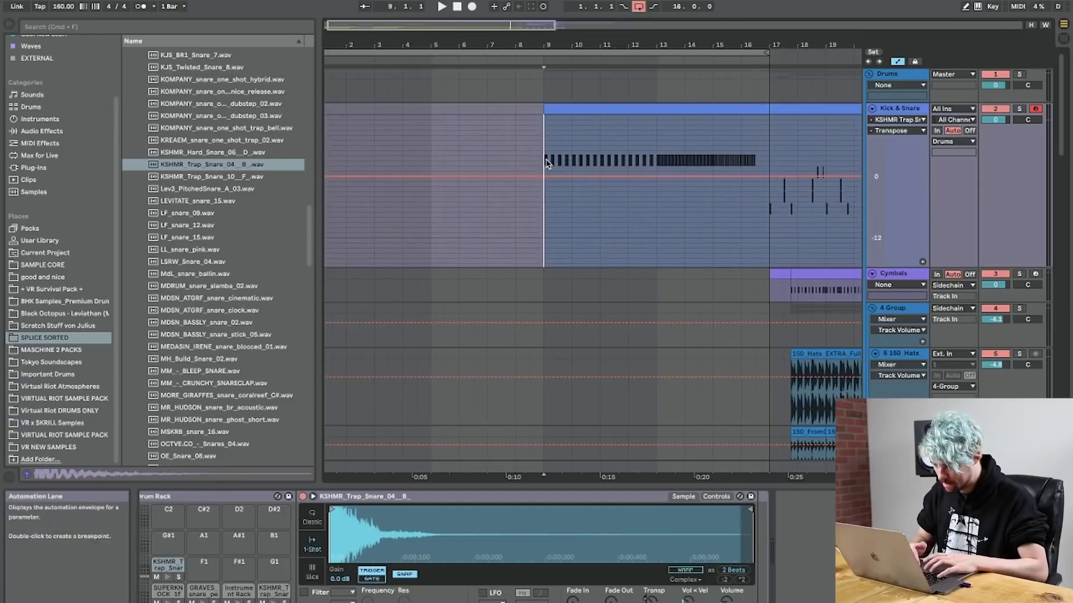
key(space)
click(544, 176)
drag(693, 176, 769, 125)
scroll(769, 172, up, 3)
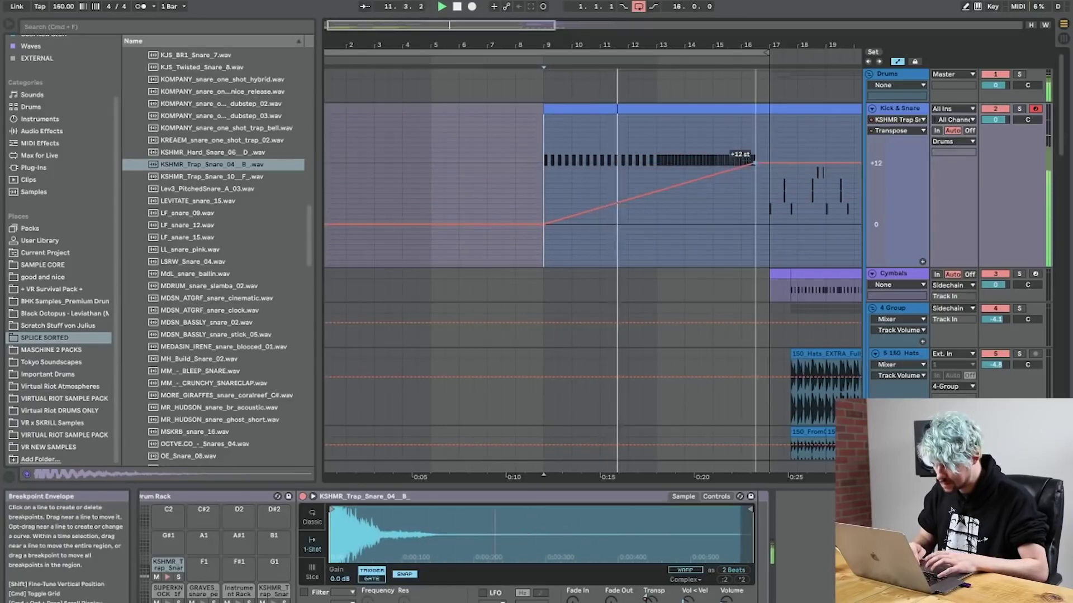
scroll(755, 207, down, 4)
scroll(755, 207, up, 3)
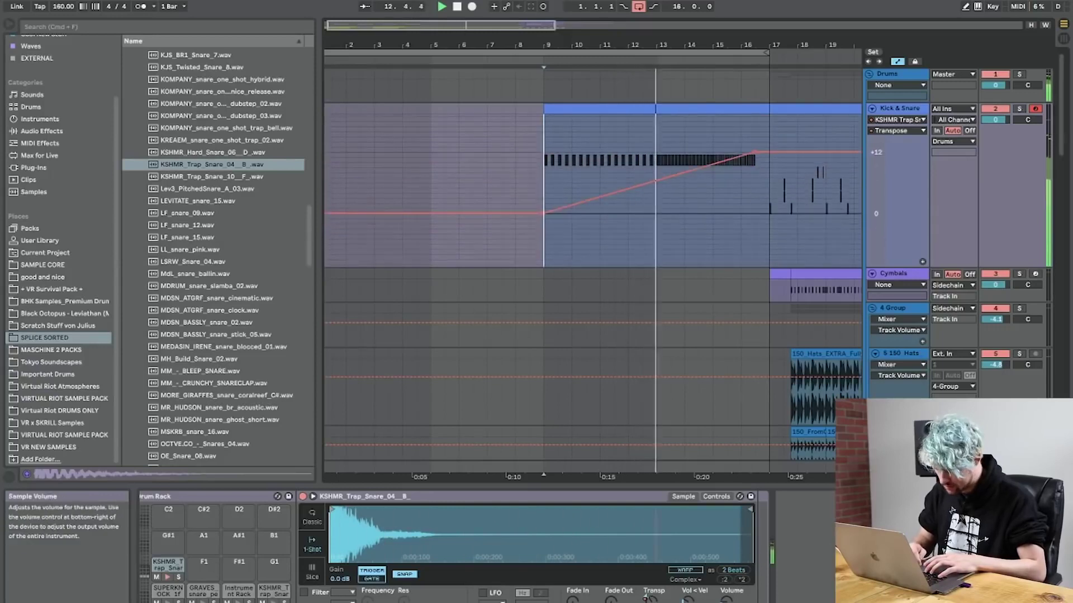
click(726, 600)
Trim the last 160_Fm_Hollow clip on track 21 so that it ends at bar 16.
scroll(688, 278, down, 10)
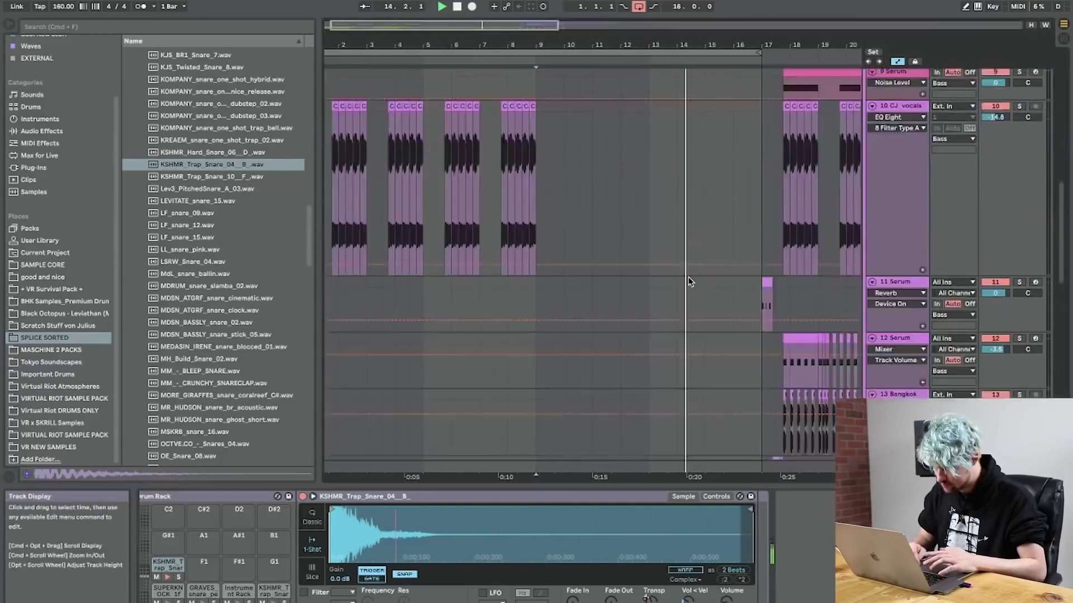
drag(746, 270, 721, 274)
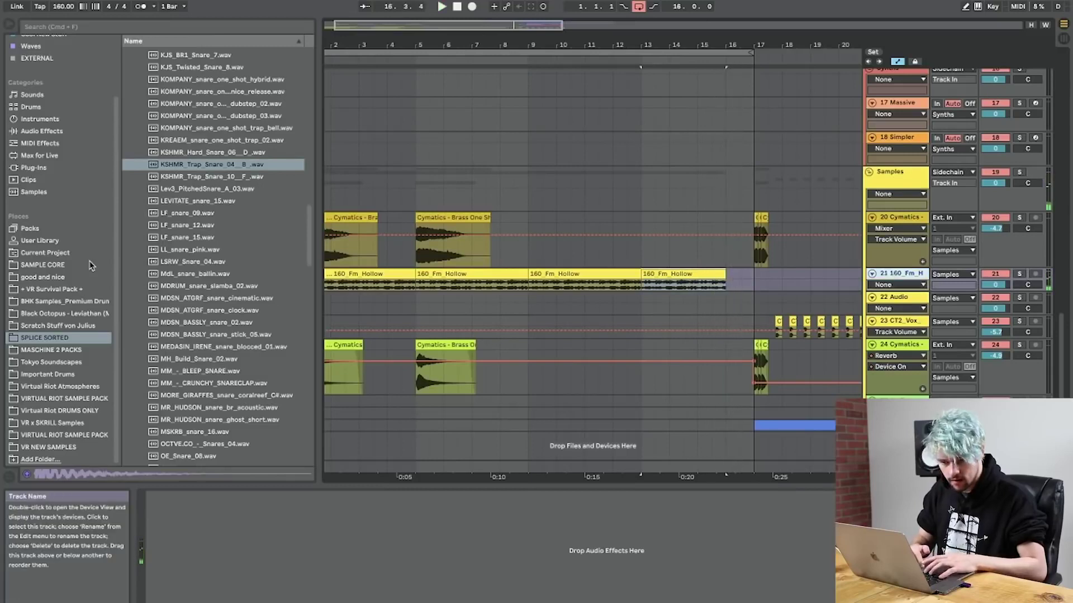
click(41, 131)
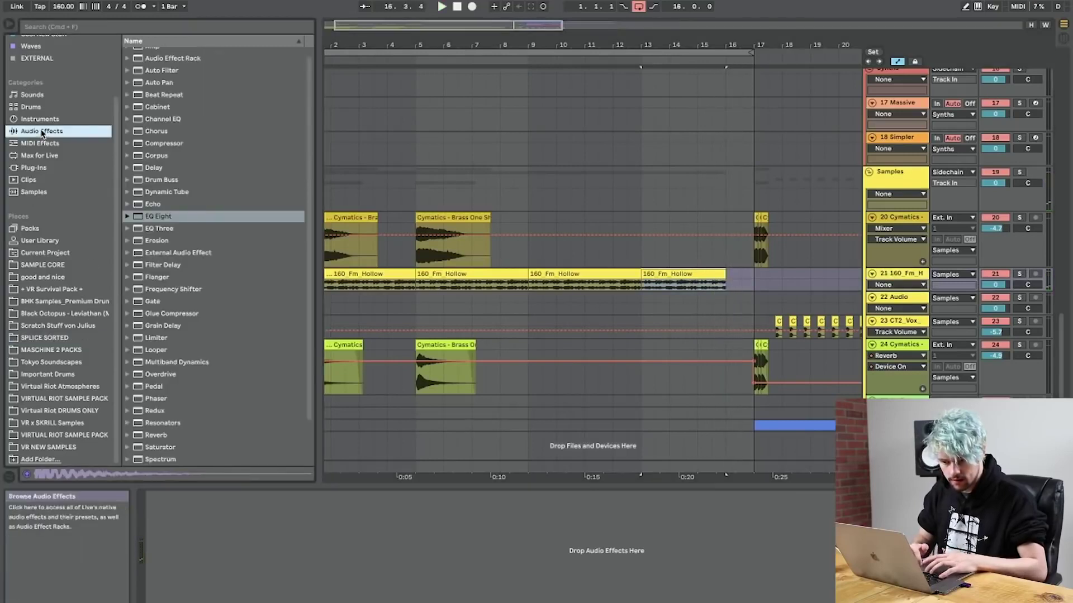
Enlarge track 21, split the 160_Fm_Hollow clip at bar 10, and duplicate the one-bar slice from bar 9 up to bar 13.
click(539, 276)
drag(883, 291, 883, 314)
drag(583, 46, 560, 160)
key(space)
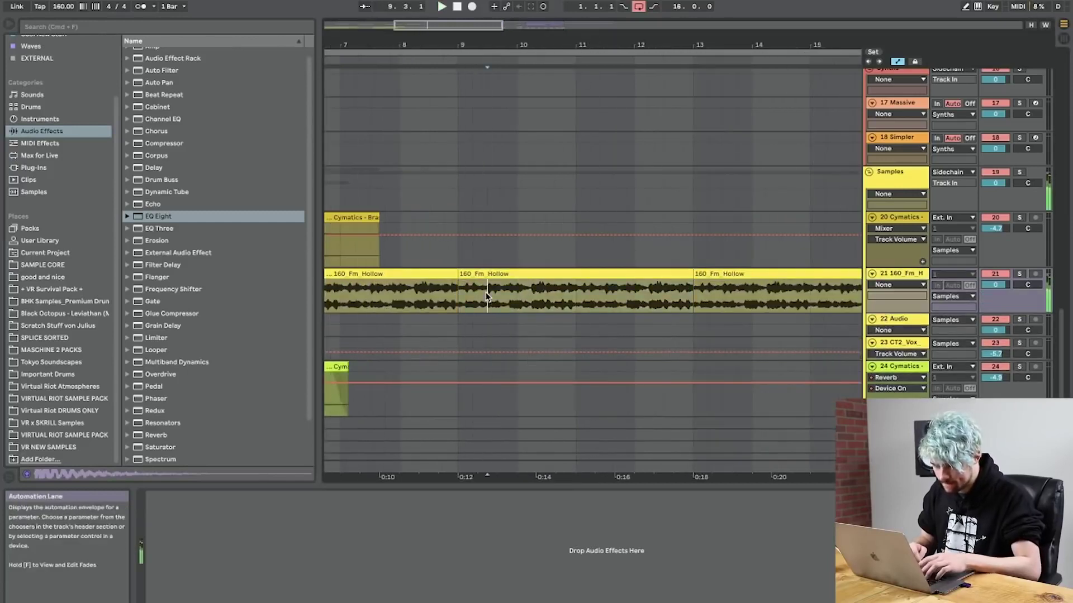
key(space)
click(515, 303)
key(super+e)
click(502, 273)
key(super+d)
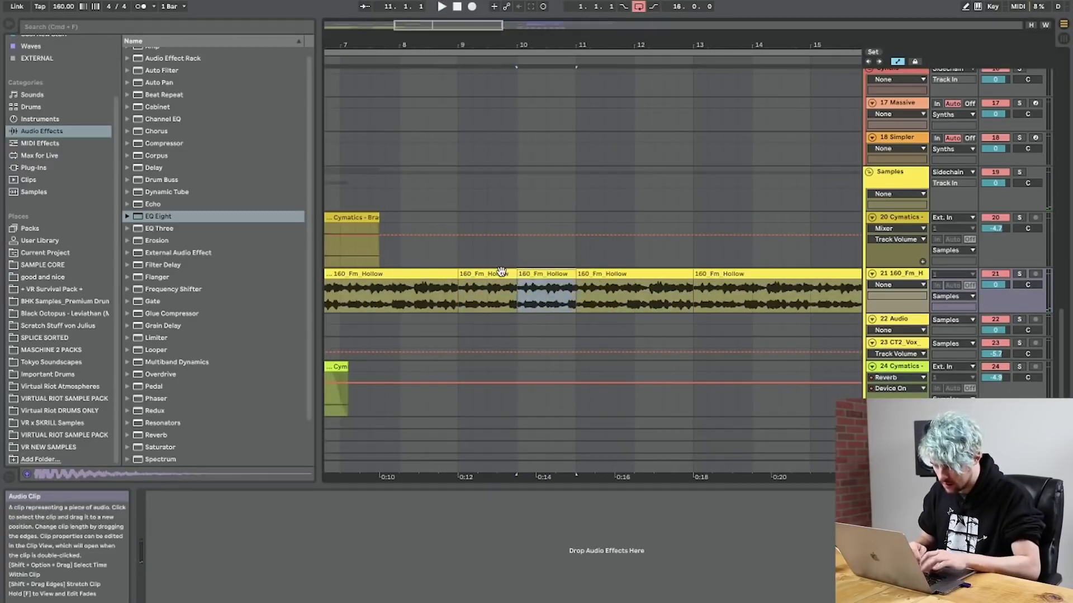
key(super+d)
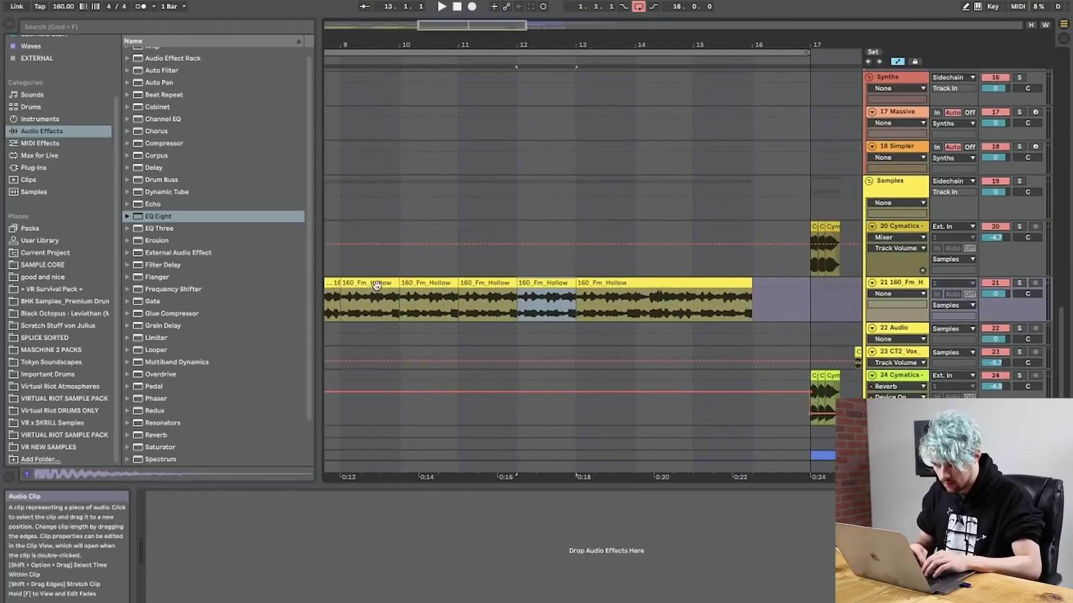
Repeat a one-beat slice of 160_Fm_Hollow on track 21 from bar 13 to bar 15.
click(531, 304)
key(super+d)
key(super+d)
key(super+d)
key(super+d)
Shorten the 160_Fm_Hollow slice at bar 15 to half a beat and duplicate it to about beat 15.3.
drag(725, 45, 724, 98)
drag(684, 284, 669, 285)
key(super+d)
key(super+d)
key(super+d)
key(super+d)
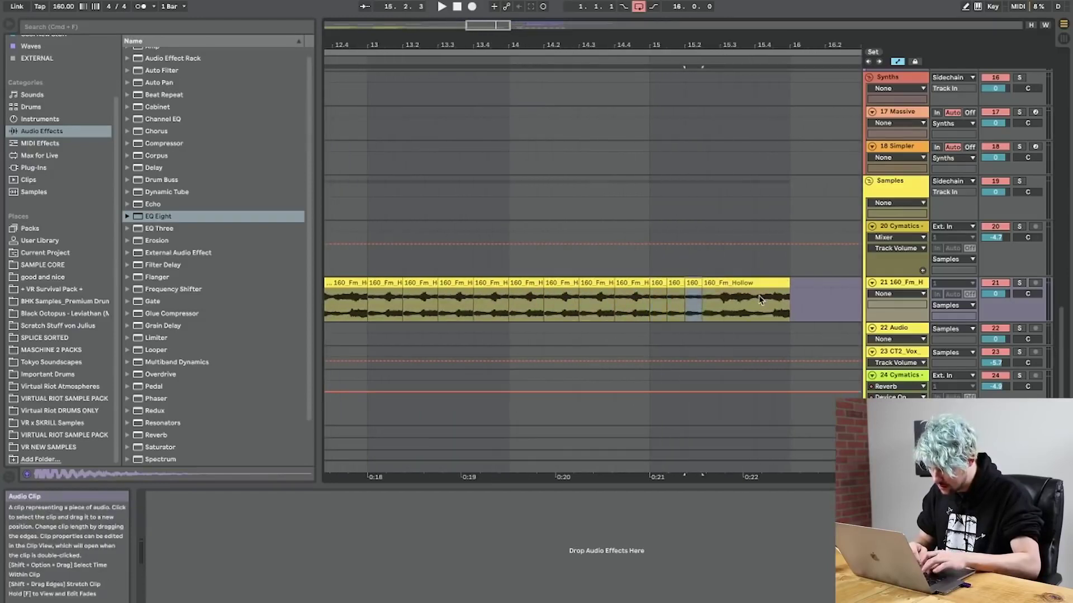
scroll(733, 283, right, 3)
scroll(733, 283, up, 1)
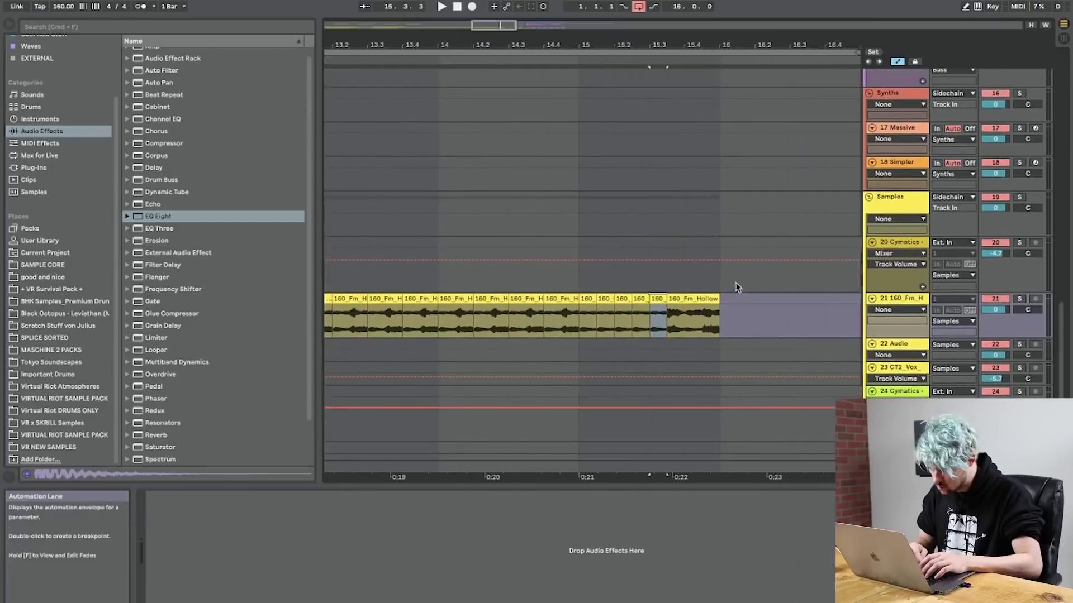
Extend the half-beat slices to bar 16, and continue with quarter-beat slices to about 16.2.2.
drag(666, 300, 658, 300)
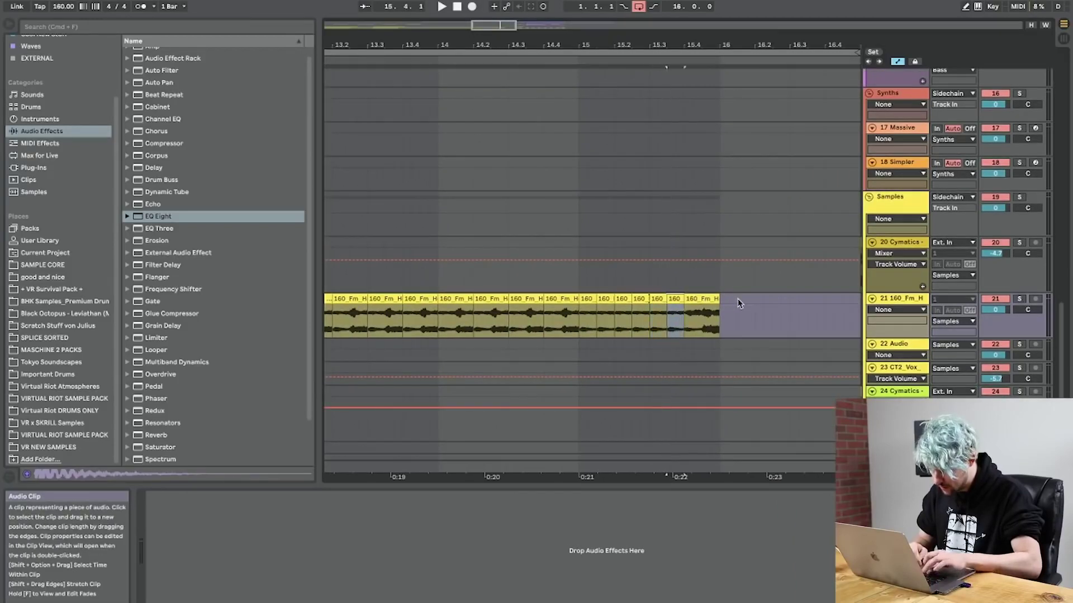
key(super+d)
key(super+d)
key(super+d)
key(super+d)
key(super+d)
key(super+d)
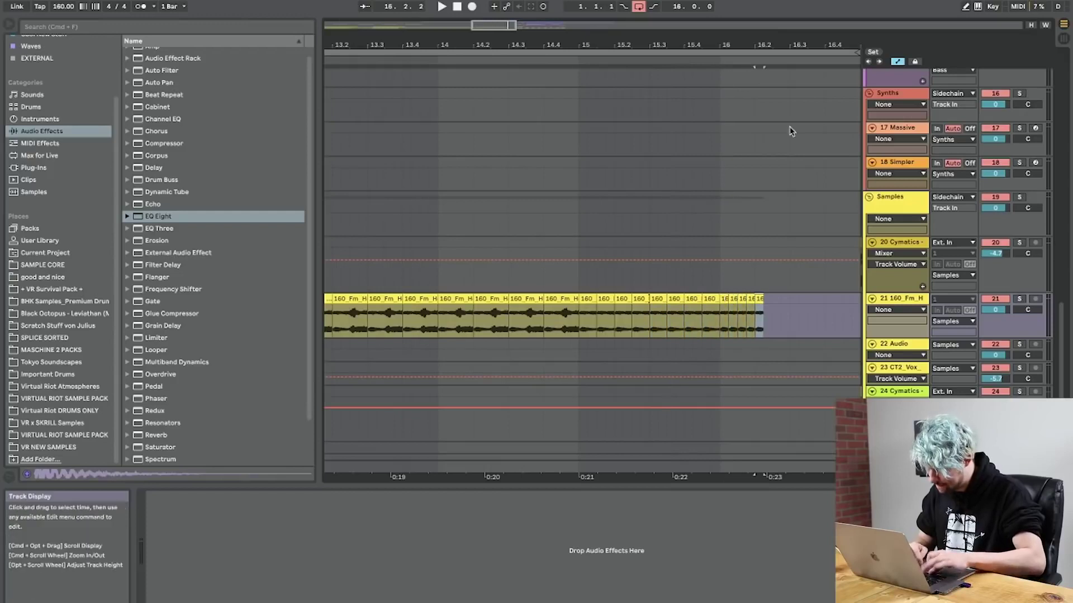
Consolidate all the 160_Fm_Hollow slices on track 21 from bar 9 to 16.3.3 into one clip.
key(minus)
key(minus)
click(468, 302)
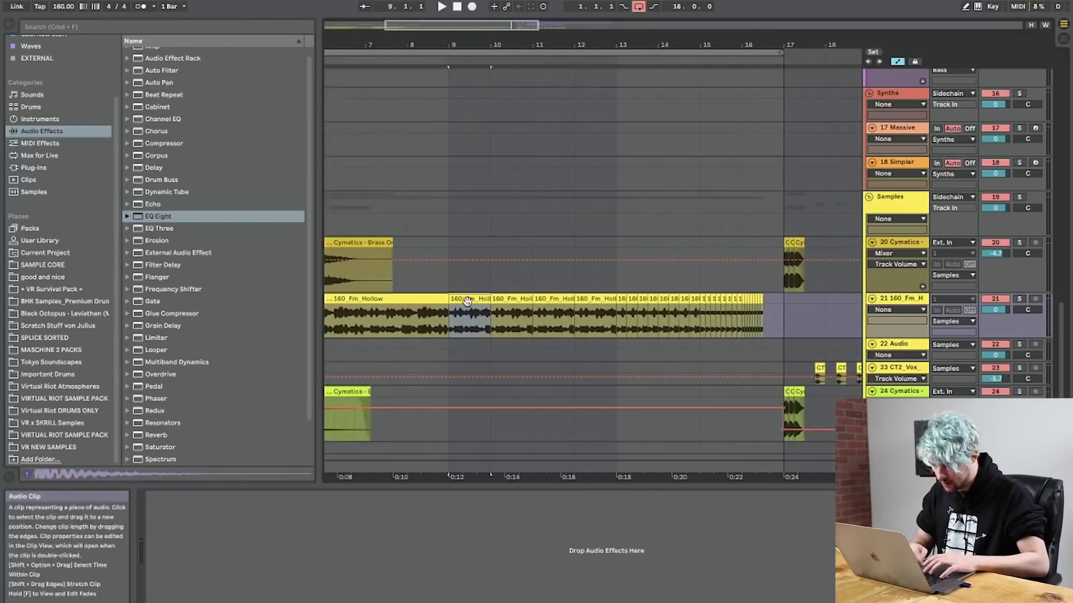
shift+click(767, 304)
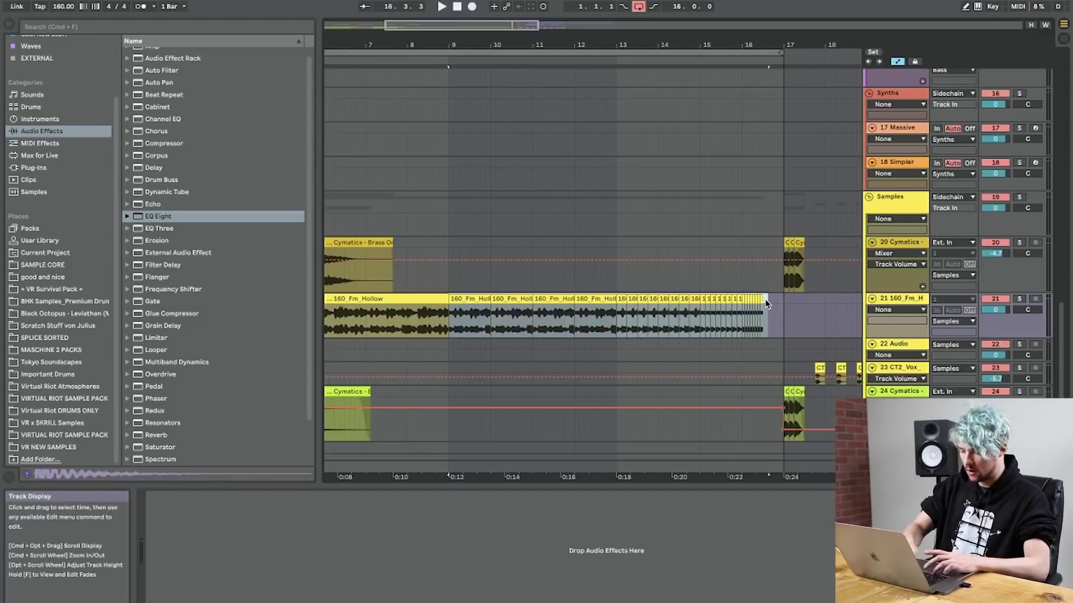
key(super+j)
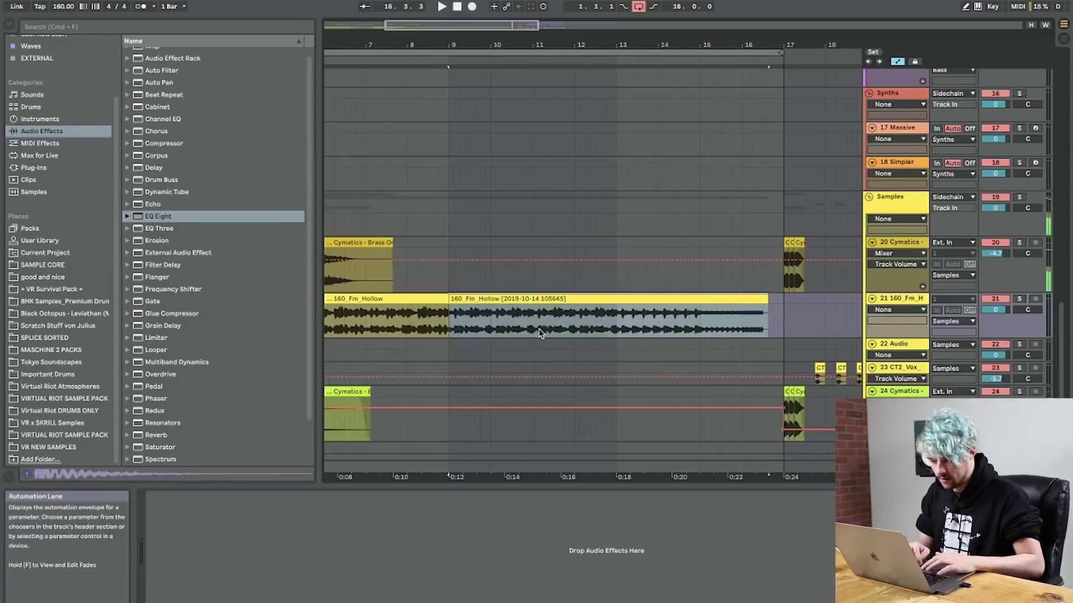
Set the warp mode of the consolidated 160_Fm_Hollow clip to Complex Pro.
double_click(546, 306)
click(272, 363)
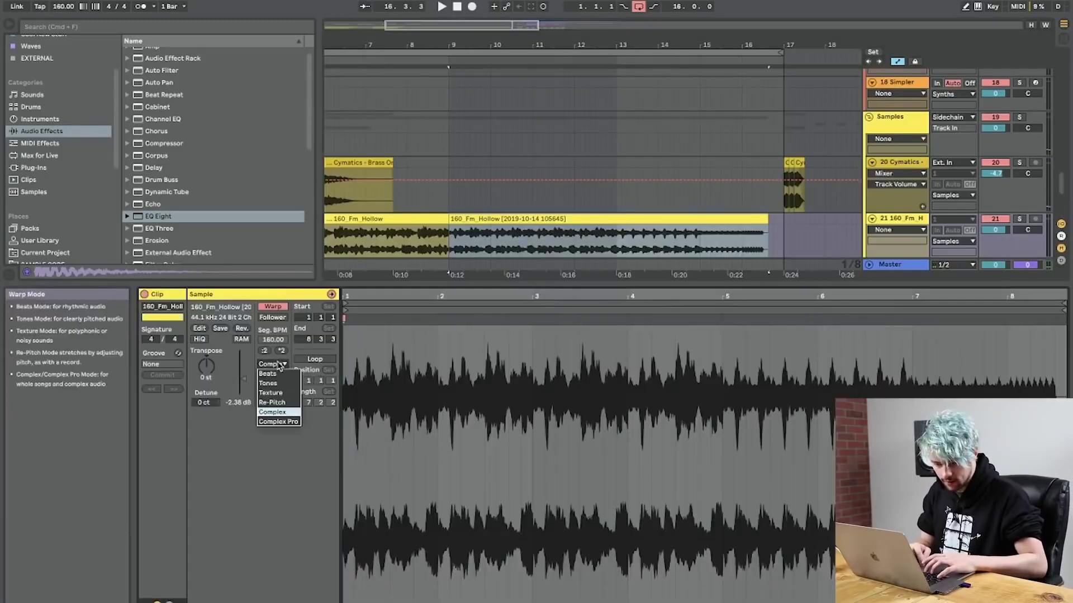
click(279, 422)
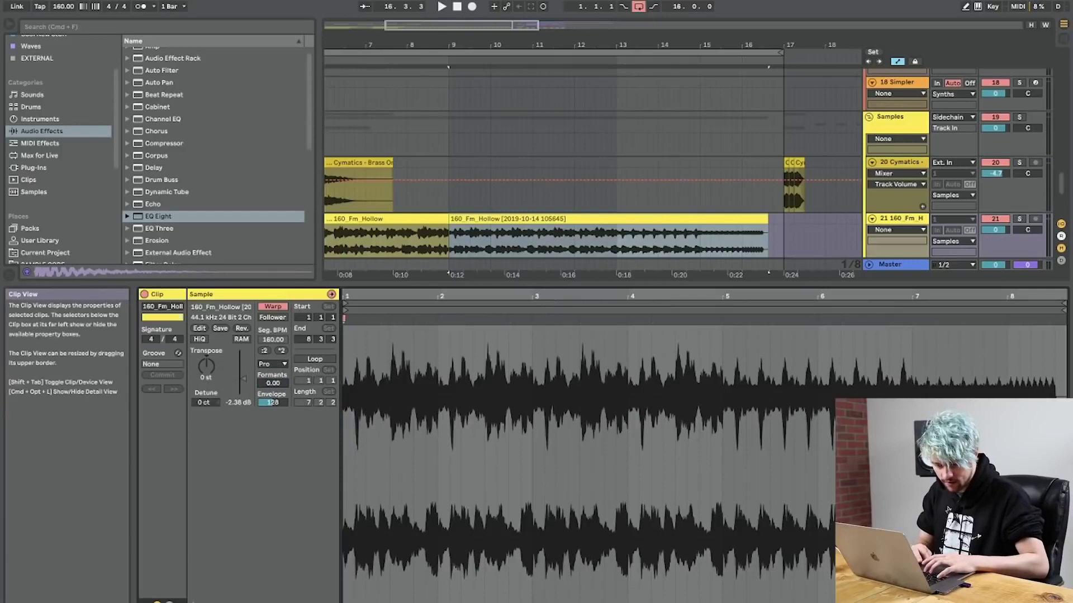
Draw a Transposition envelope on the consolidated clip rising from 0 st to about +14 st at its end, and play it.
click(170, 602)
click(361, 318)
click(467, 385)
click(457, 378)
key(space)
drag(474, 377, 1024, 379)
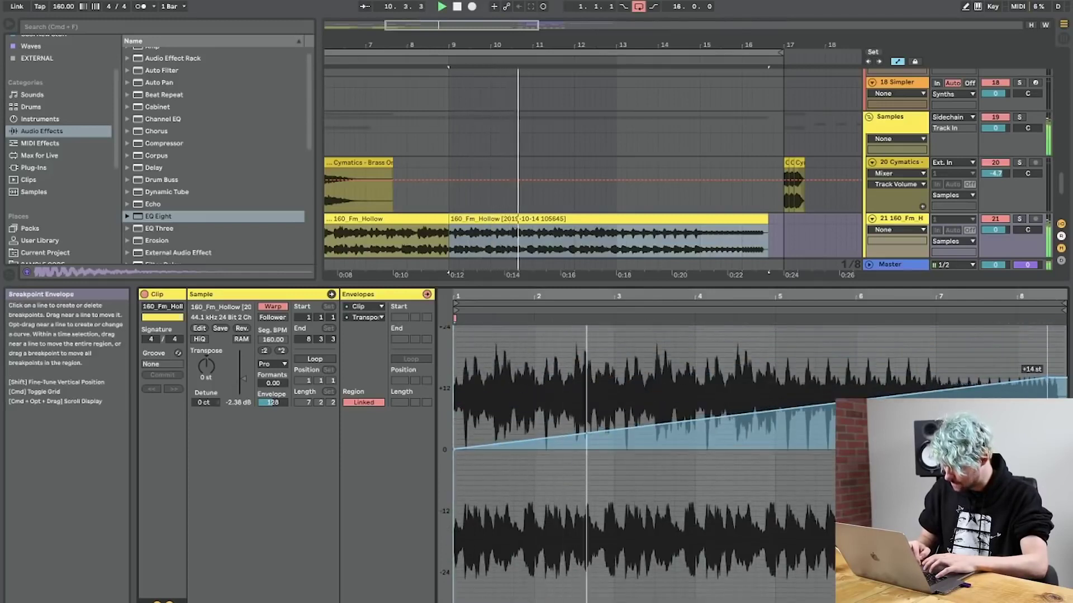
Add the Wash Out.adg rack to the 160_Fm_Hollow track.
key(shift+Tab)
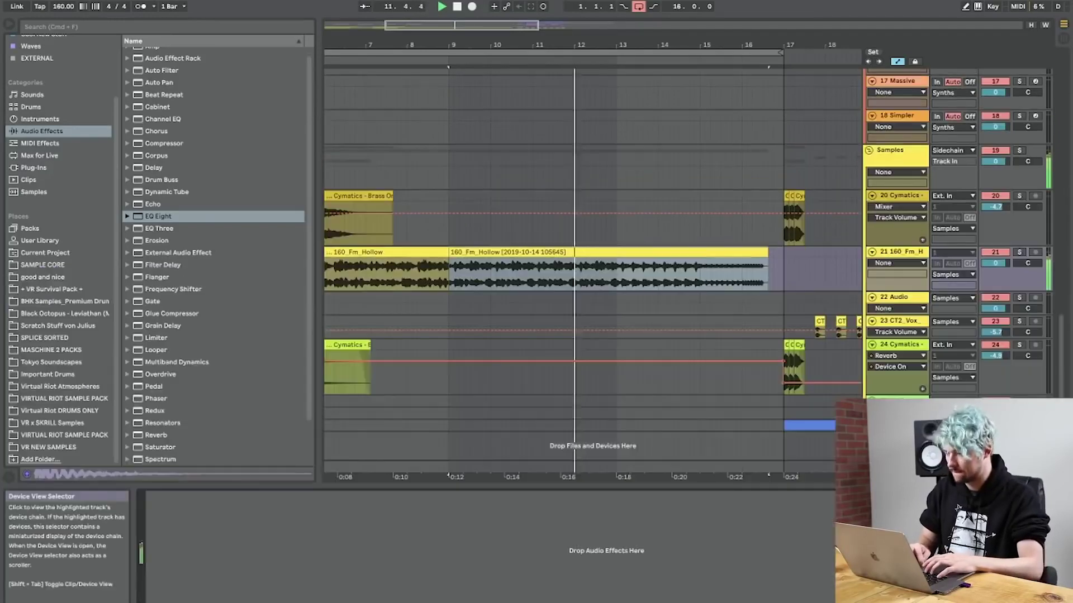
click(894, 251)
scroll(35, 104, up, 3)
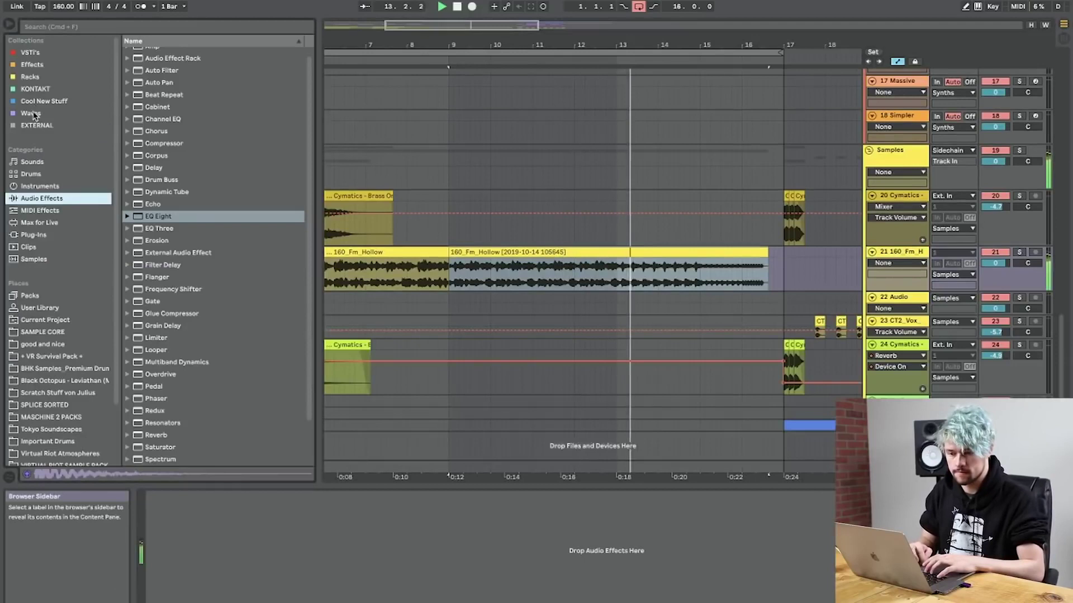
click(31, 113)
click(32, 101)
click(35, 90)
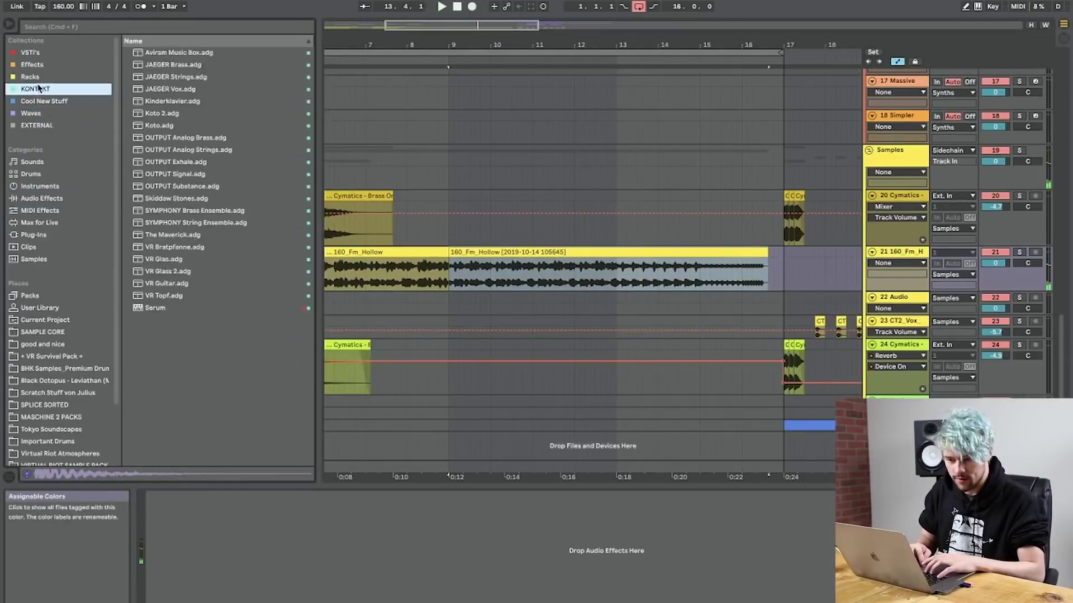
click(38, 78)
drag(170, 334, 532, 288)
Automate the WASH OUT macro on track 21 to rise from 0 near bar 9 to its maximum around bar 16, and play it.
drag(178, 534, 178, 600)
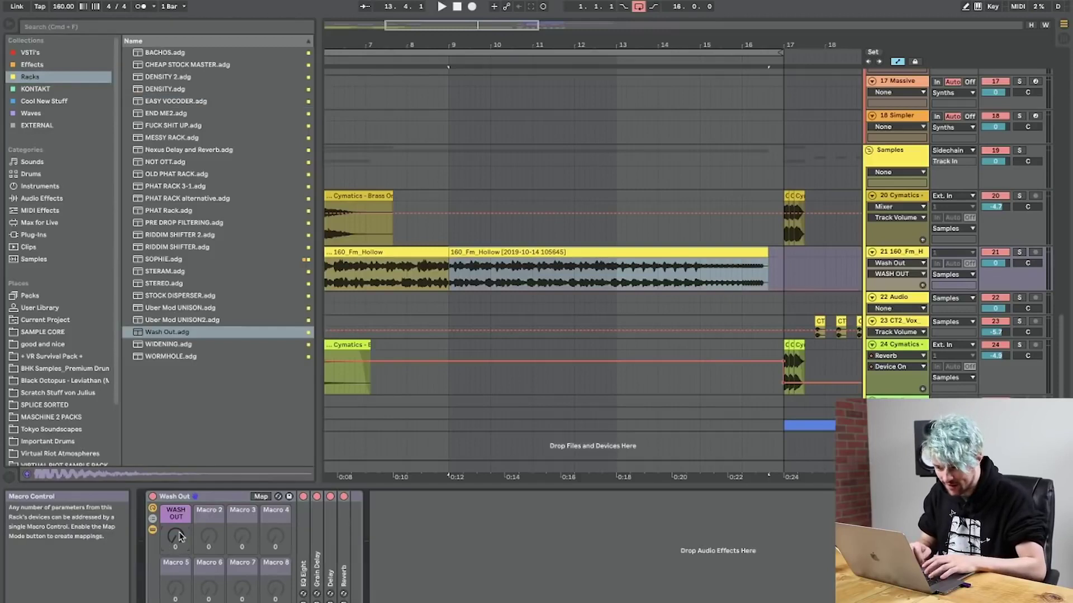
key(space)
click(466, 277)
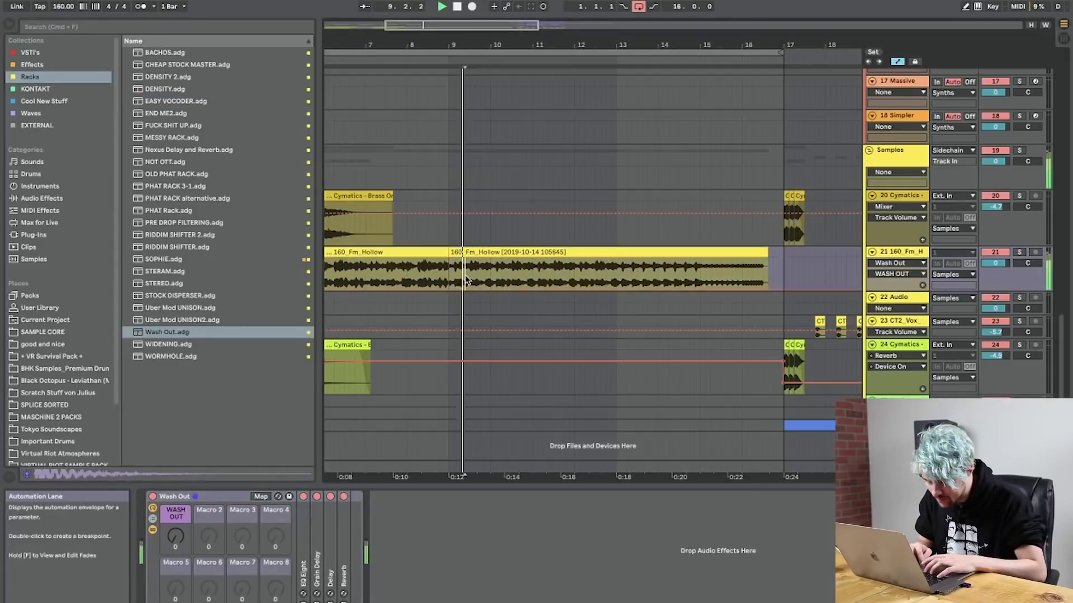
click(459, 290)
drag(472, 289, 684, 259)
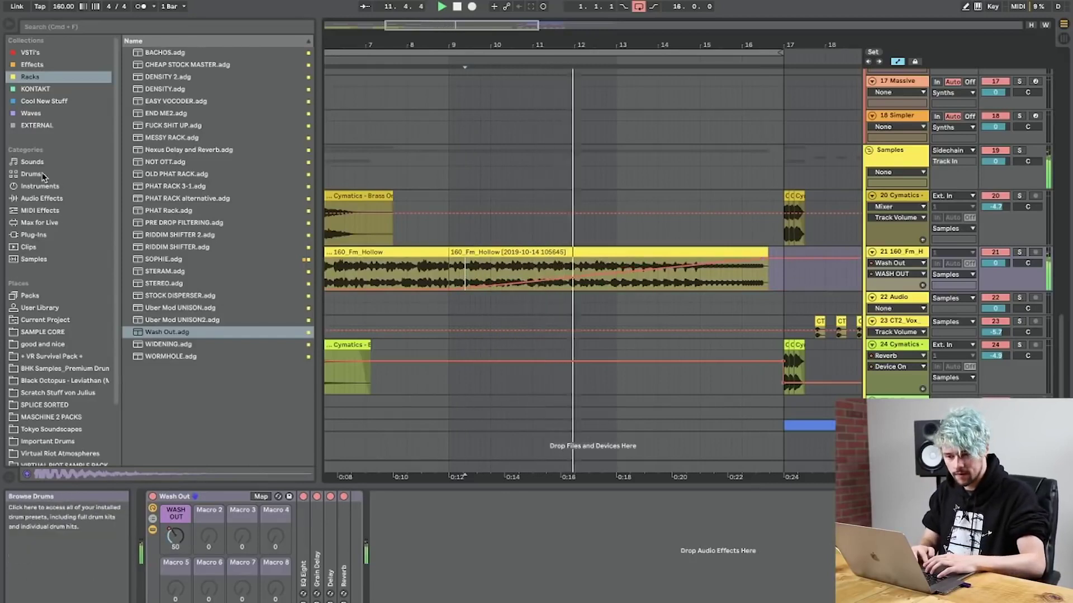
Add an EQ Eight after the Wash Out rack on the 160_Fm_Hollow track.
click(42, 199)
click(159, 216)
drag(158, 216, 476, 590)
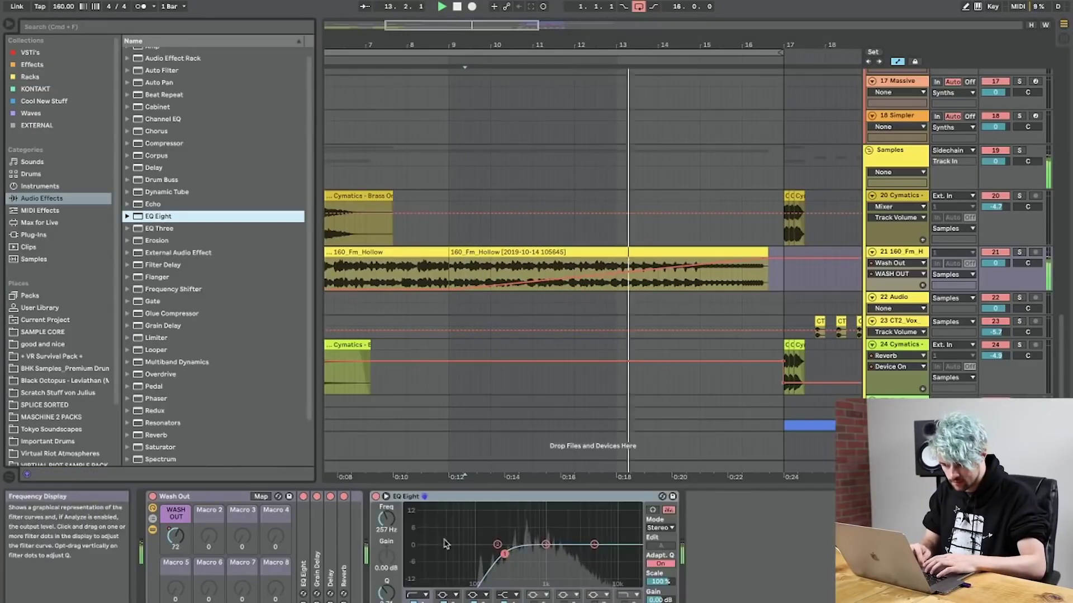
click(386, 519)
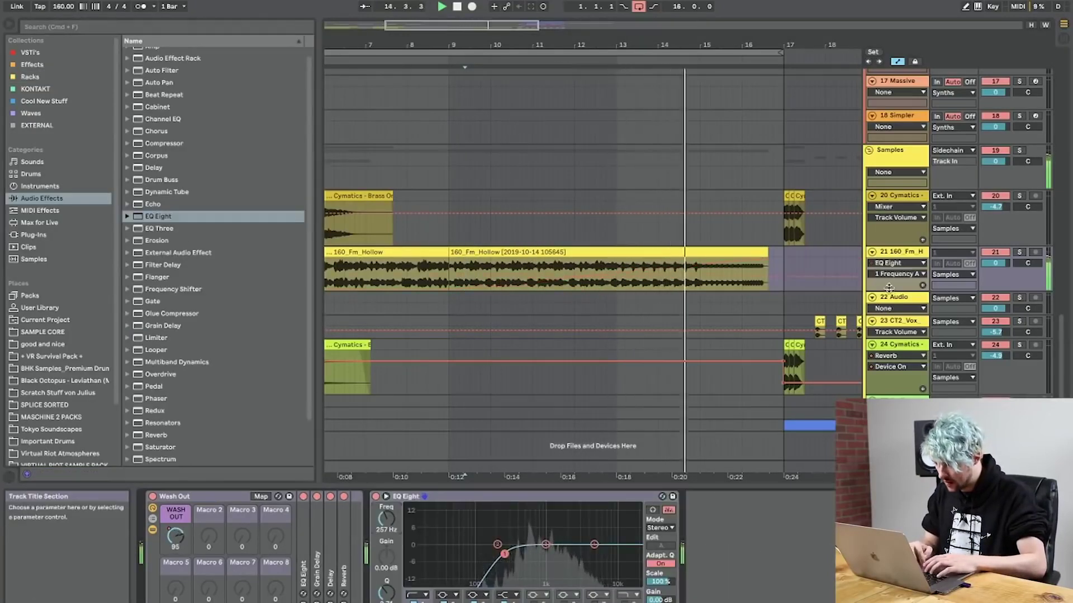
Enlarge track 21 and make the WASH OUT automation drop back to 0 at the end of the consolidated clip.
drag(891, 291, 891, 335)
click(175, 536)
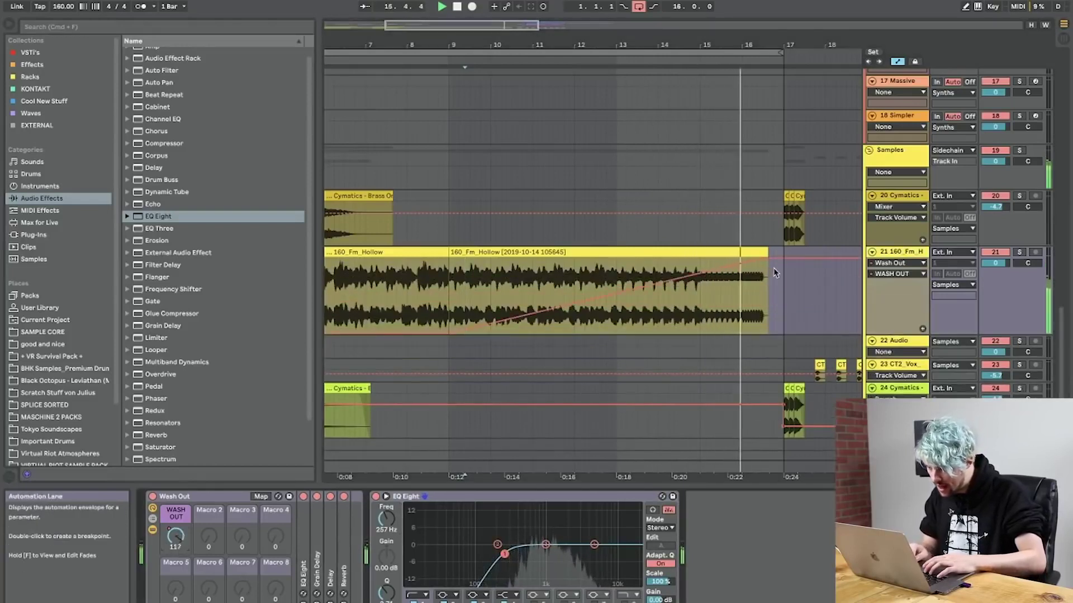
drag(779, 257, 766, 338)
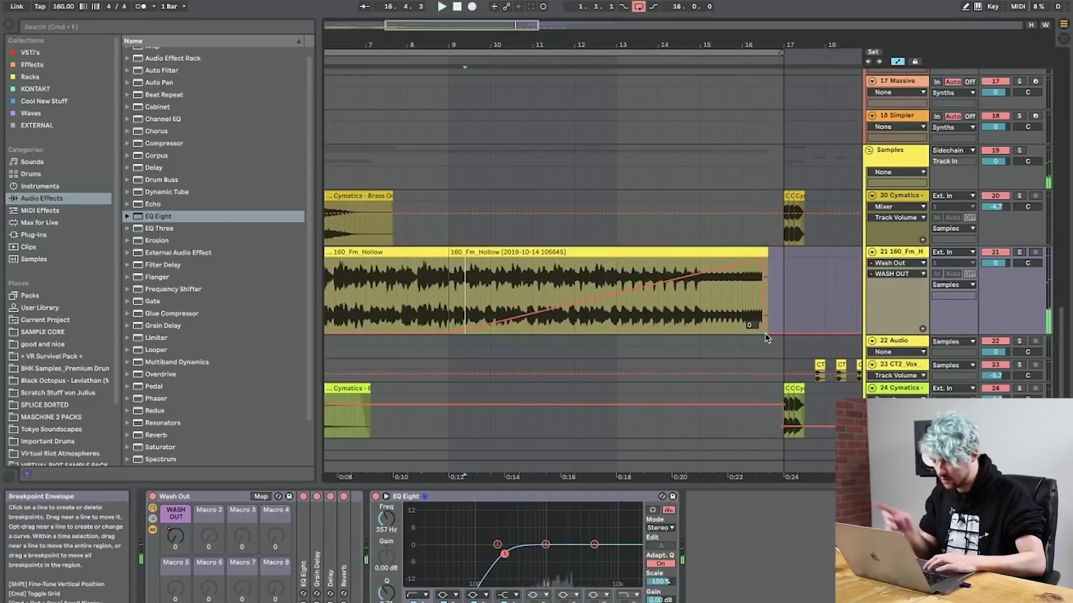
Place wafx_downlifter_furtherdown.wav from the VR Survival Pack's Up & Downlifter folder on audio track 22, starting at bar 9.
click(898, 342)
drag(894, 359, 894, 402)
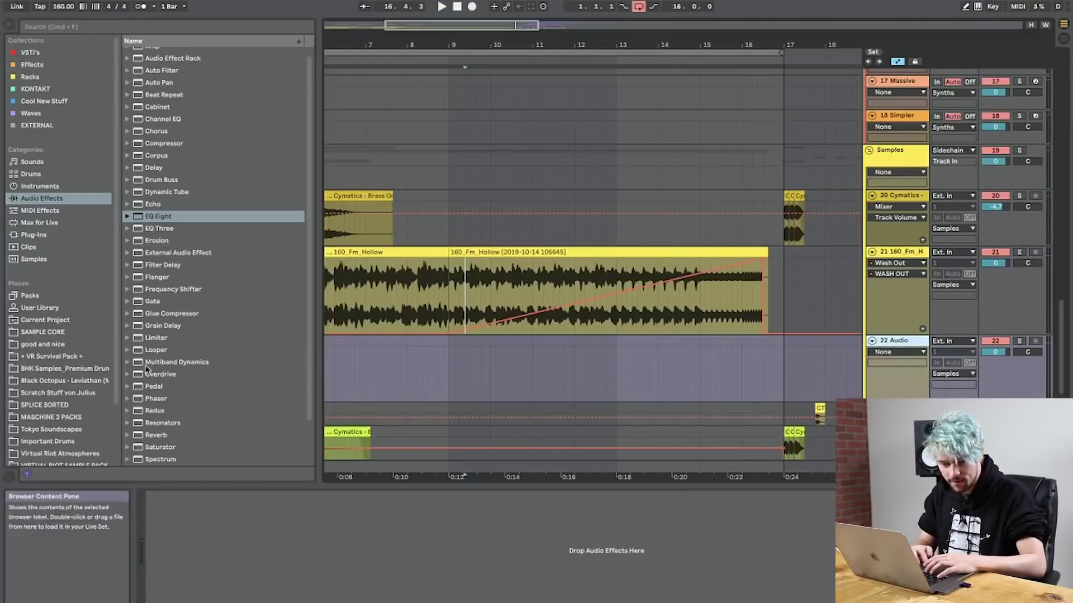
click(40, 358)
click(146, 90)
key(Right)
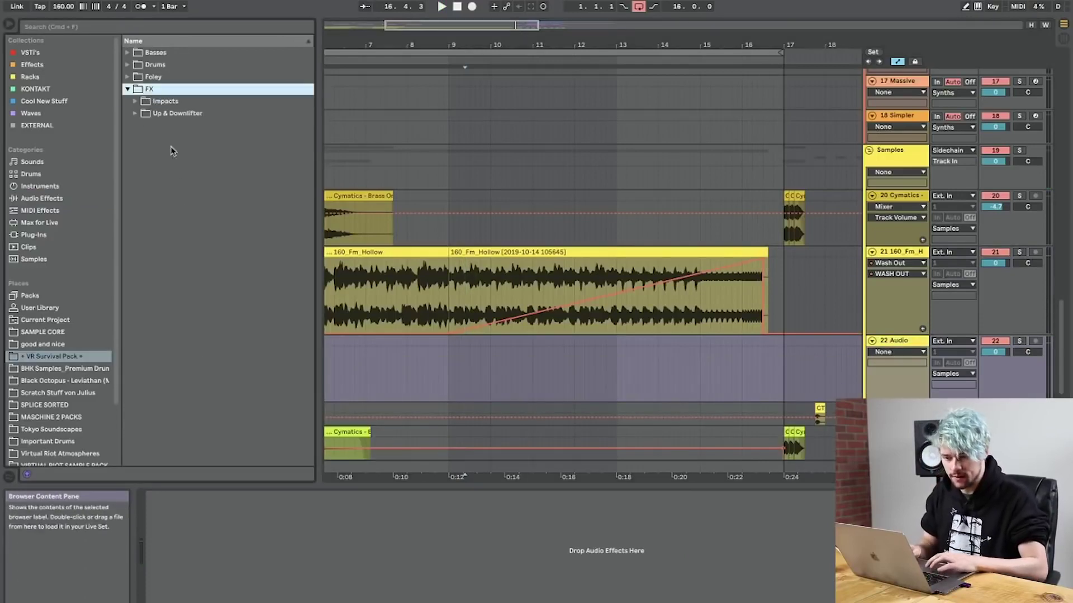
key(Down)
key(Down)
key(Right)
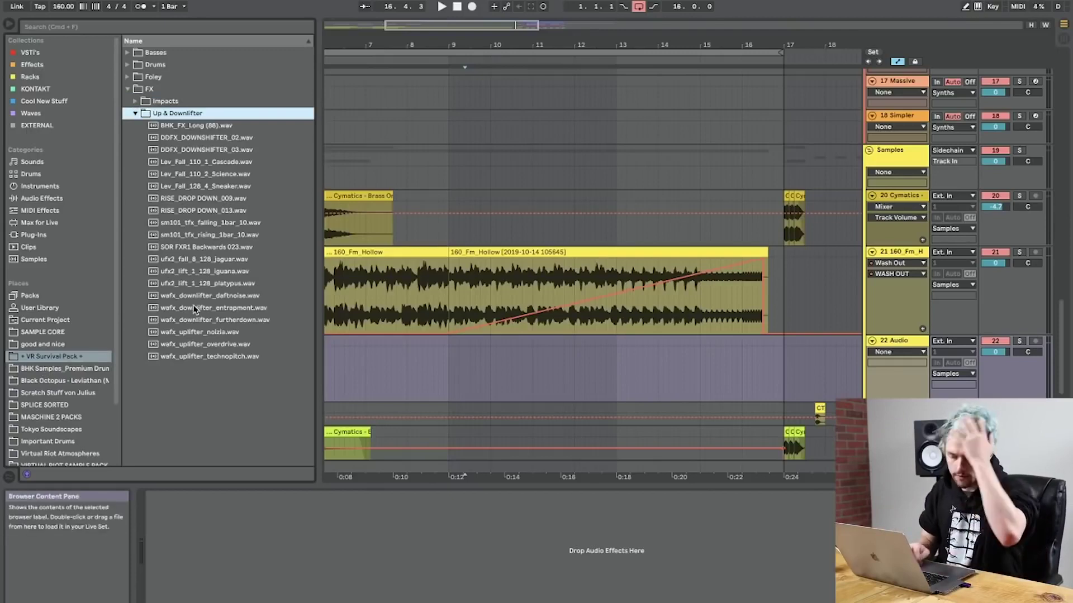
click(226, 312)
click(225, 321)
mouse_move(206, 321)
mouse_down()
mouse_move(469, 354)
mouse_move(450, 360)
mouse_up()
Split the downlifter clip at 16.3.1, reverse the part before the split, and play it with the track volume lowered.
click(764, 361)
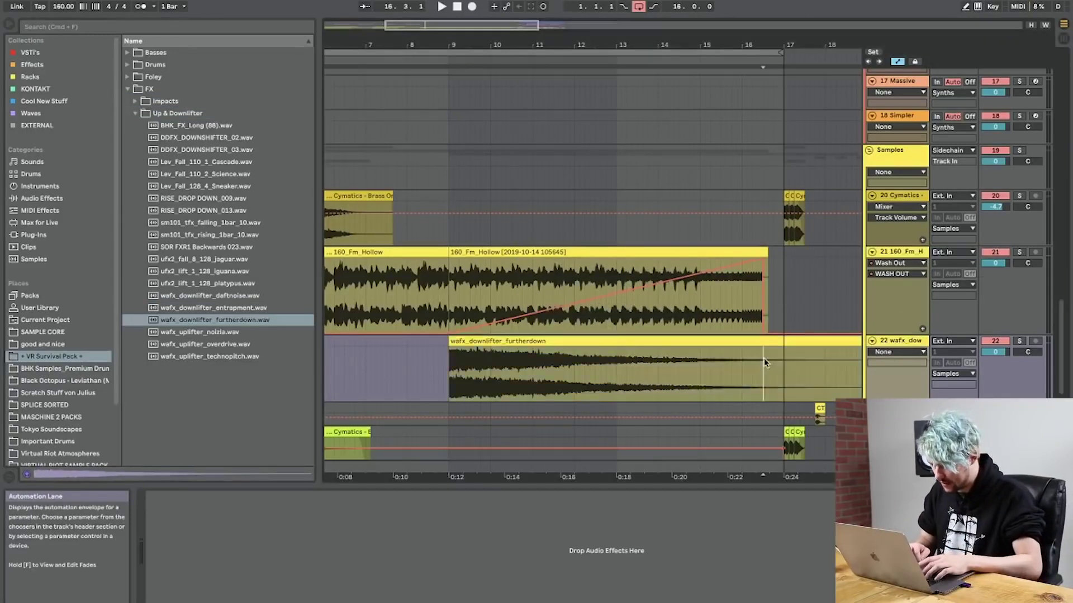
click(748, 342)
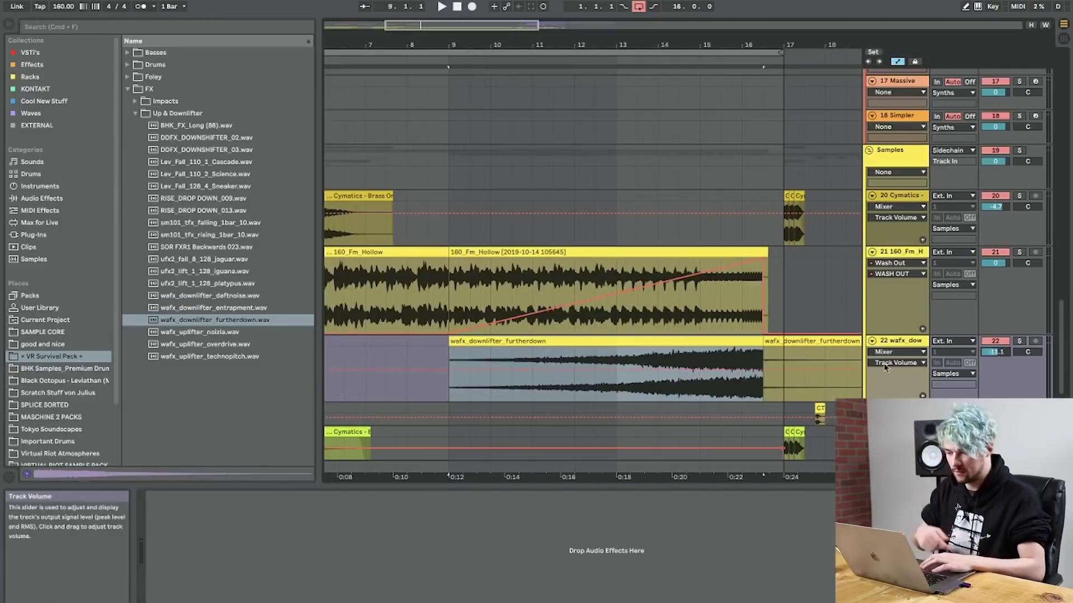
click(658, 389)
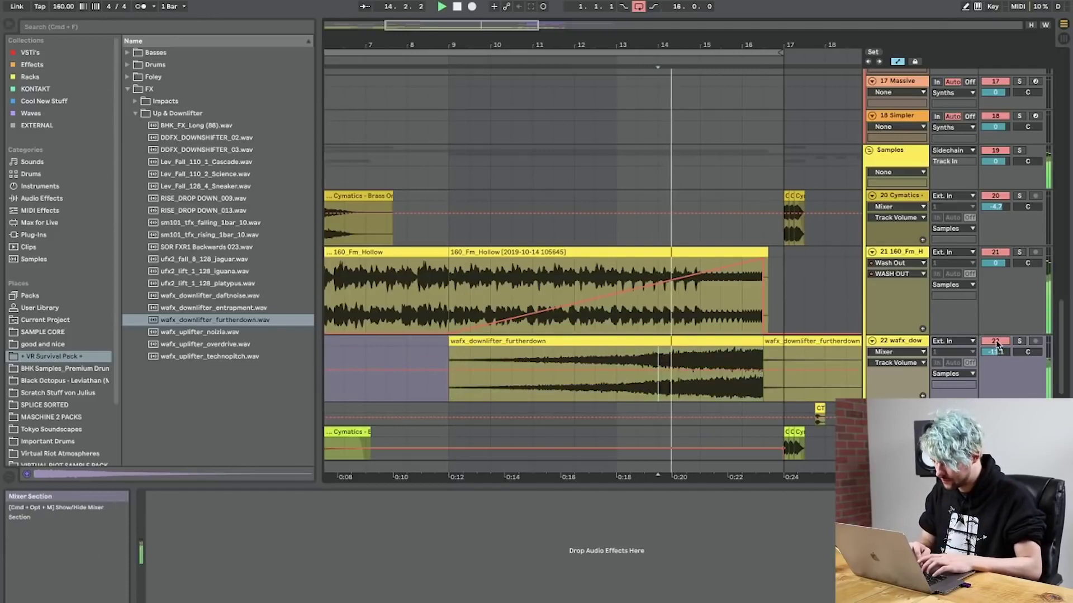
Place BHK_FX_Long (88).wav at bar 9 on a new audio track below the downlifter, and set its track volume to -1.1 dB.
key(super+t)
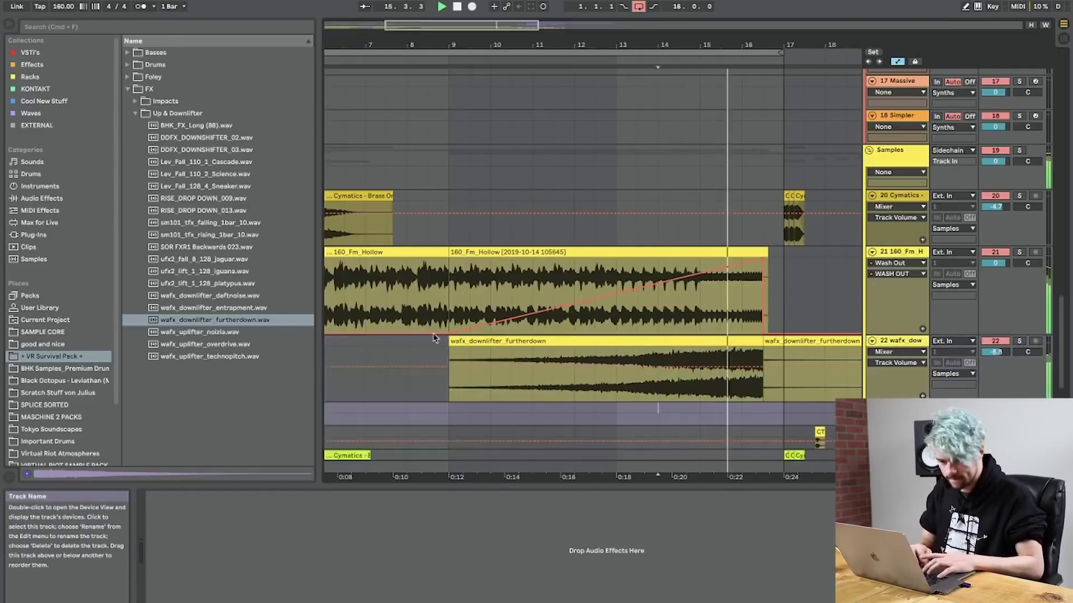
click(186, 128)
drag(234, 176, 450, 414)
key(space)
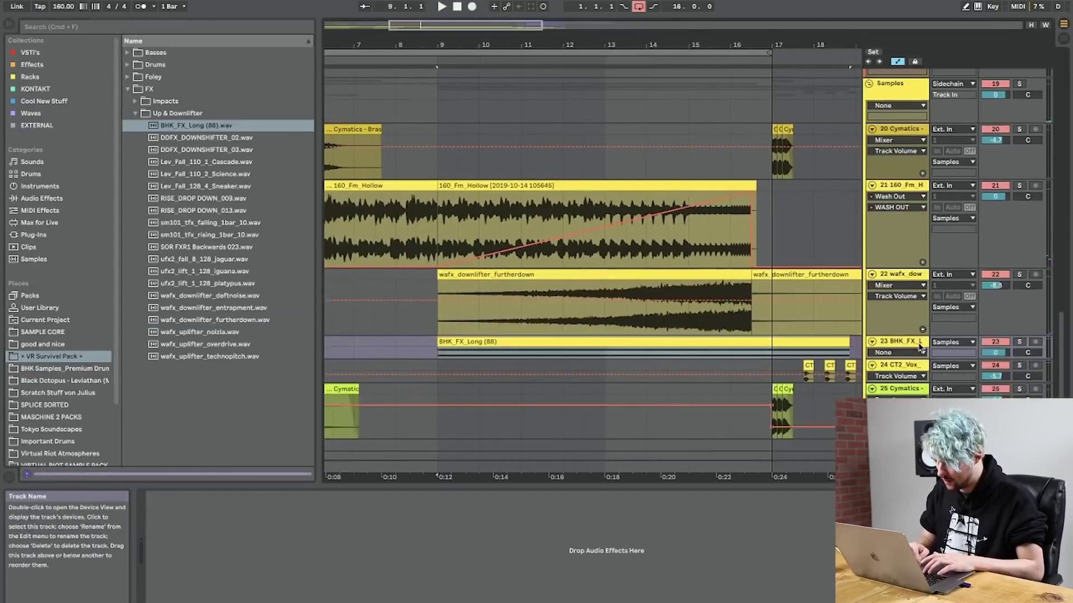
drag(995, 353, 995, 360)
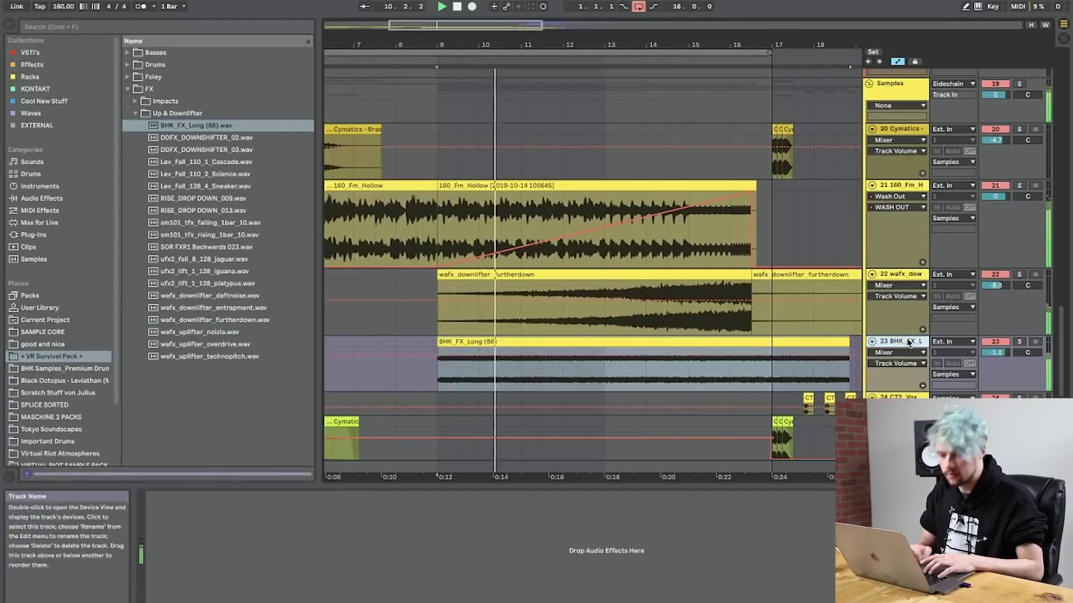
Add an Auto Pan to the BHK_FX_Long track, set its synced rate to 1/8, and play the result.
click(40, 187)
click(42, 199)
scroll(216, 92, up, 1)
drag(163, 91, 250, 180)
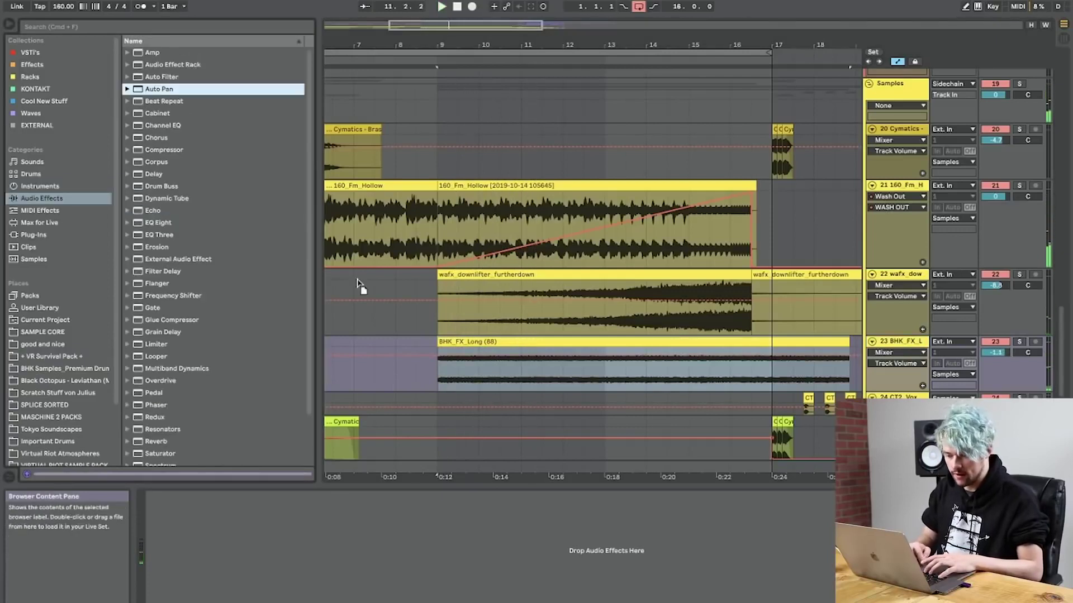
drag(445, 370, 445, 370)
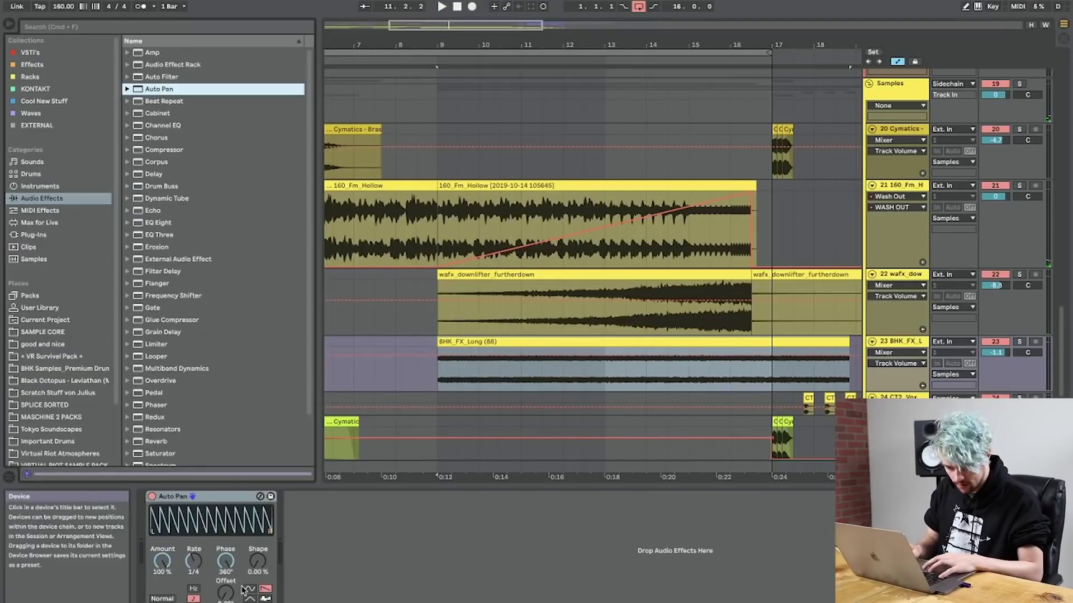
drag(193, 560, 193, 566)
key(space)
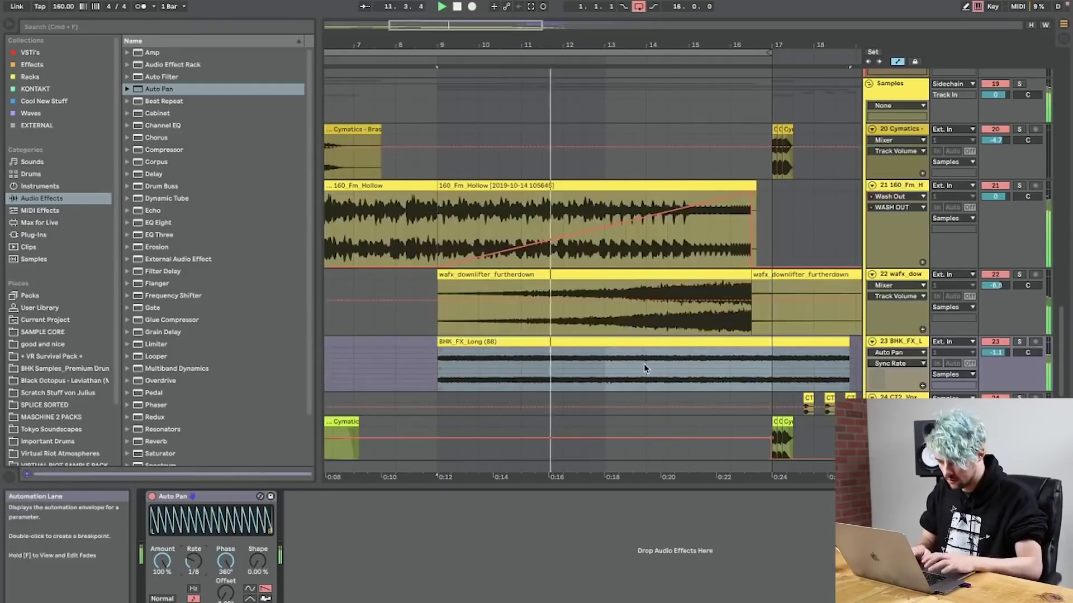
Automate the Auto Pan's Sync Rate on track 23 to speed up from bar 13, reaching 1/32 at bar 16.
key(a)
key(a)
click(613, 364)
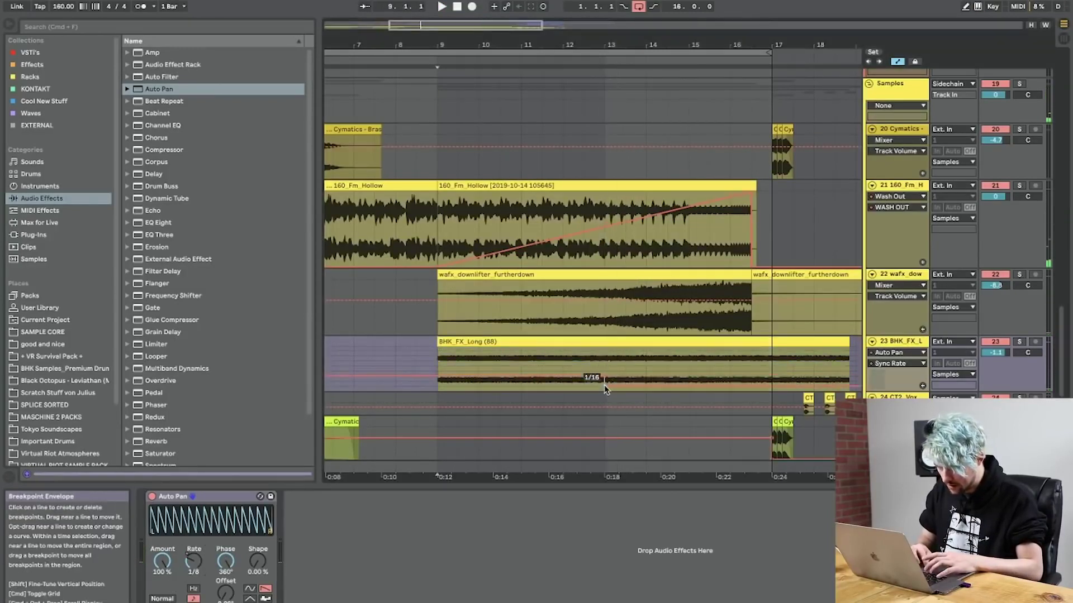
drag(605, 389, 604, 361)
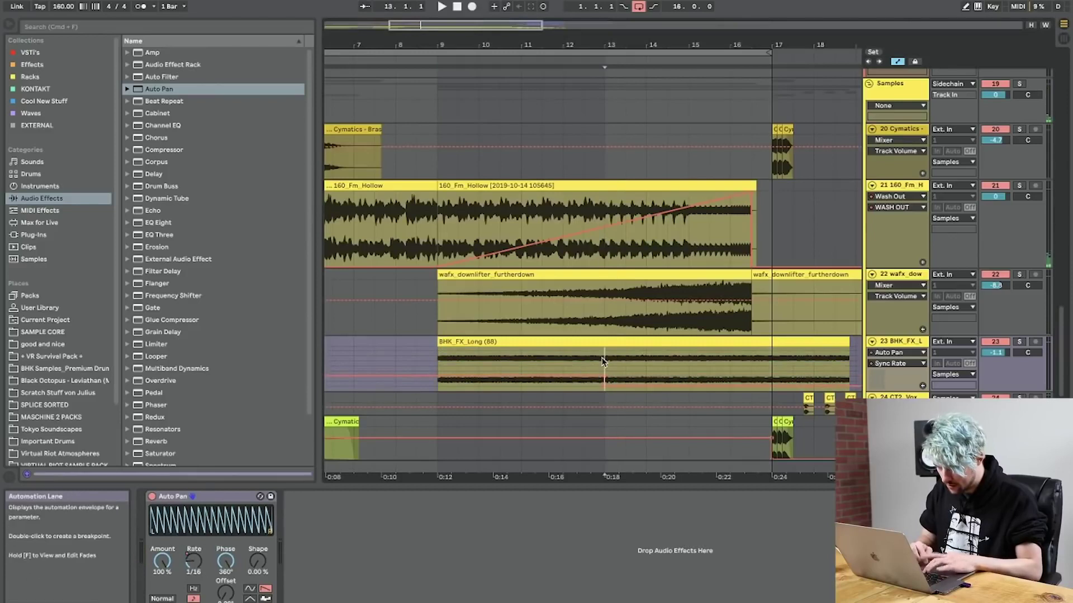
click(688, 375)
key(space)
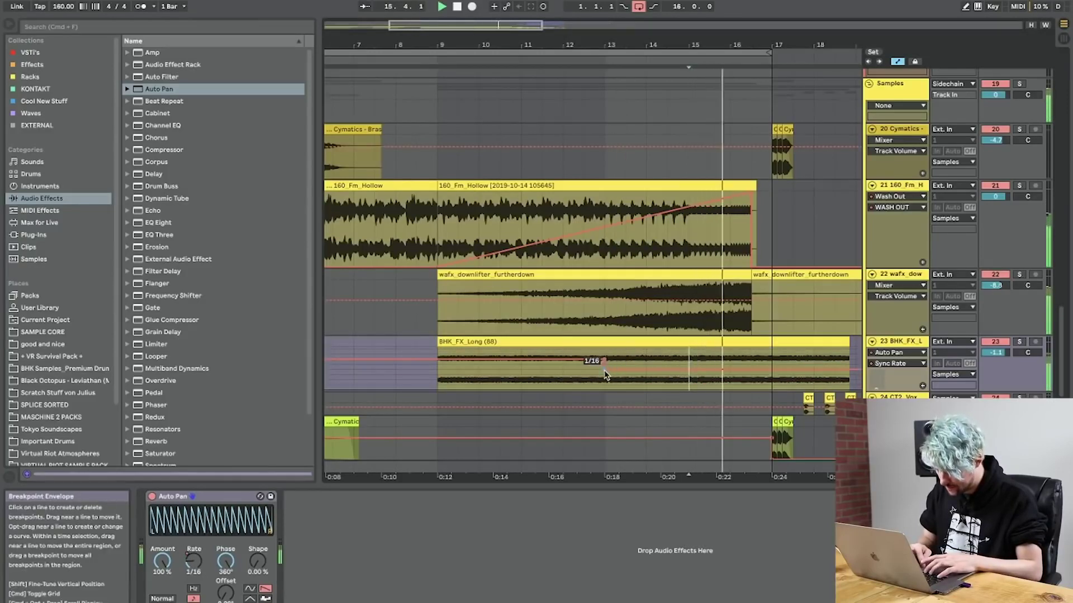
drag(749, 360, 730, 380)
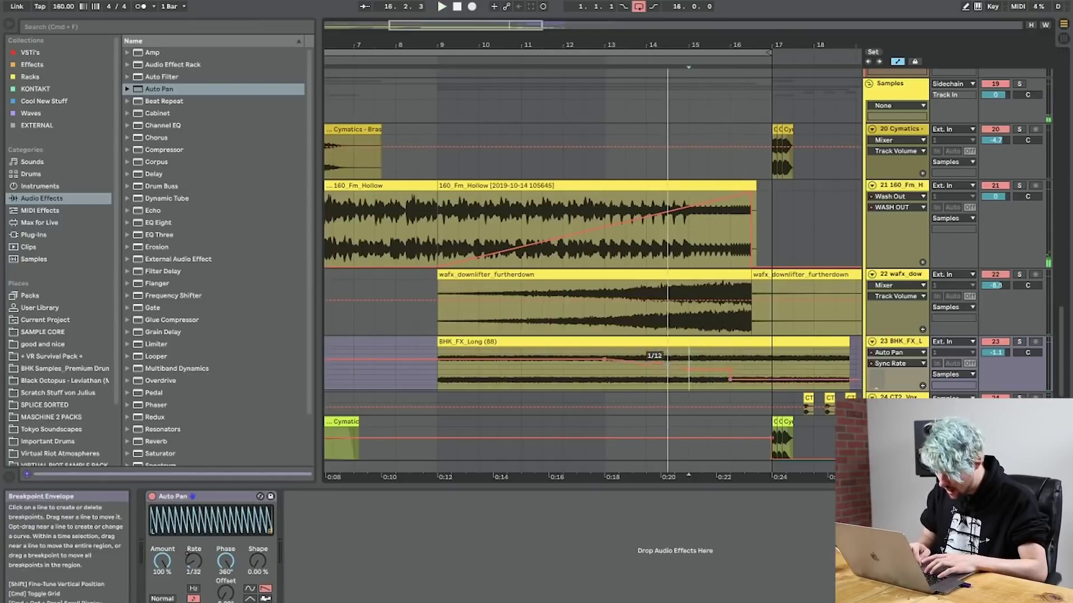
drag(668, 369, 689, 359)
key(space)
Split the BHK_FX_Long (88) clip at 16.3.1, in line with the split in the downlifter above.
click(737, 361)
click(758, 363)
key(super+e)
click(759, 342)
key(space)
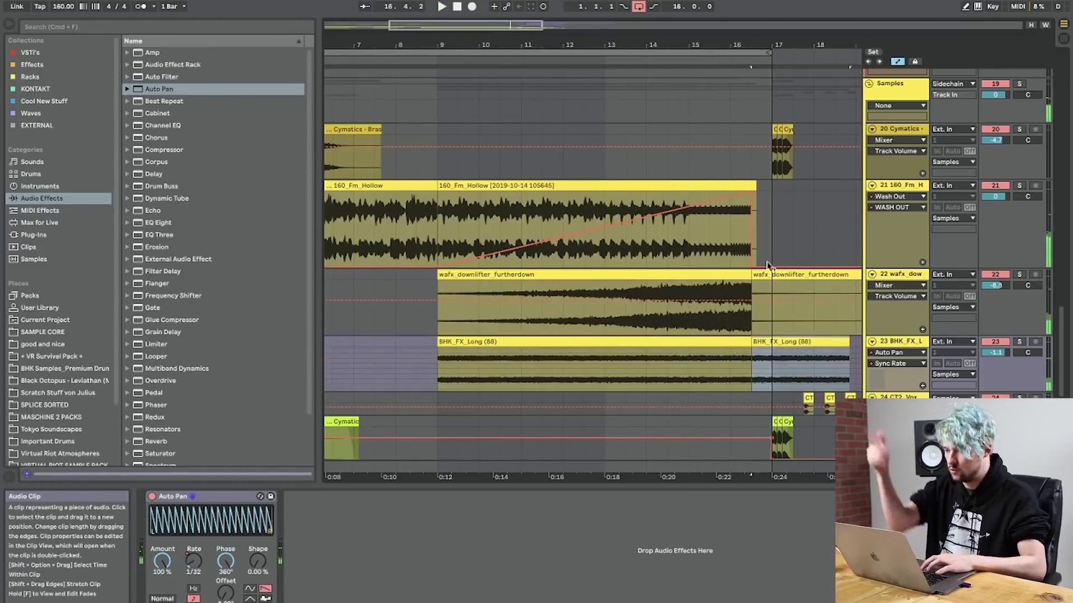
Play the drop from bar 17 and look over its bass tracks.
click(773, 201)
key(space)
scroll(773, 201, right, 4)
scroll(773, 201, up, 2)
scroll(651, 235, down, 4)
scroll(650, 237, up, 8)
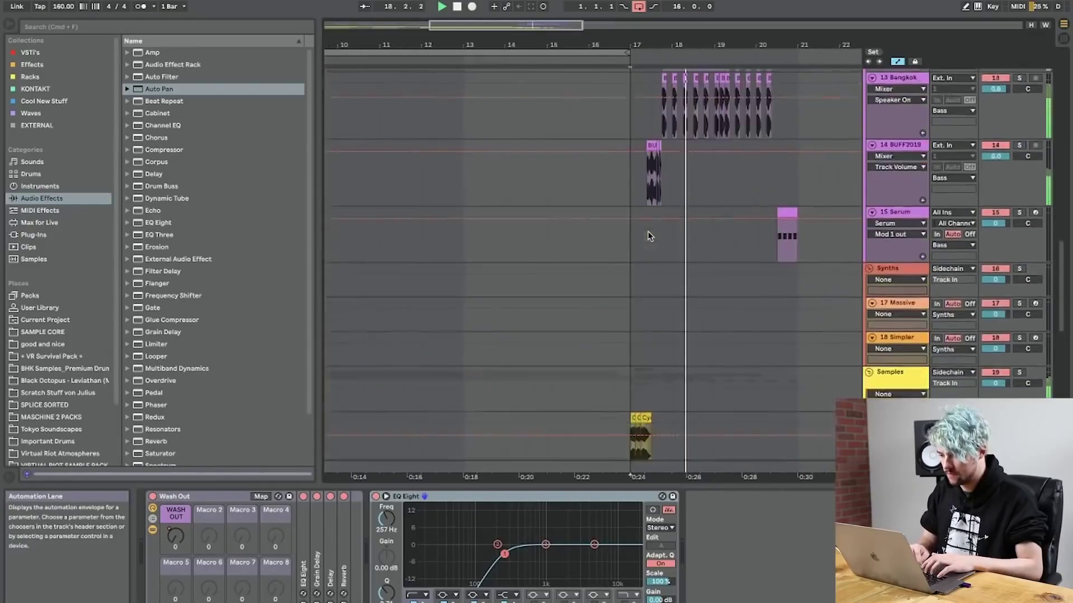
Delete the BHK_FX_Long (88) remainder after the split at 16.3.1.
scroll(650, 235, down, 5)
scroll(649, 236, right, 2)
click(571, 267)
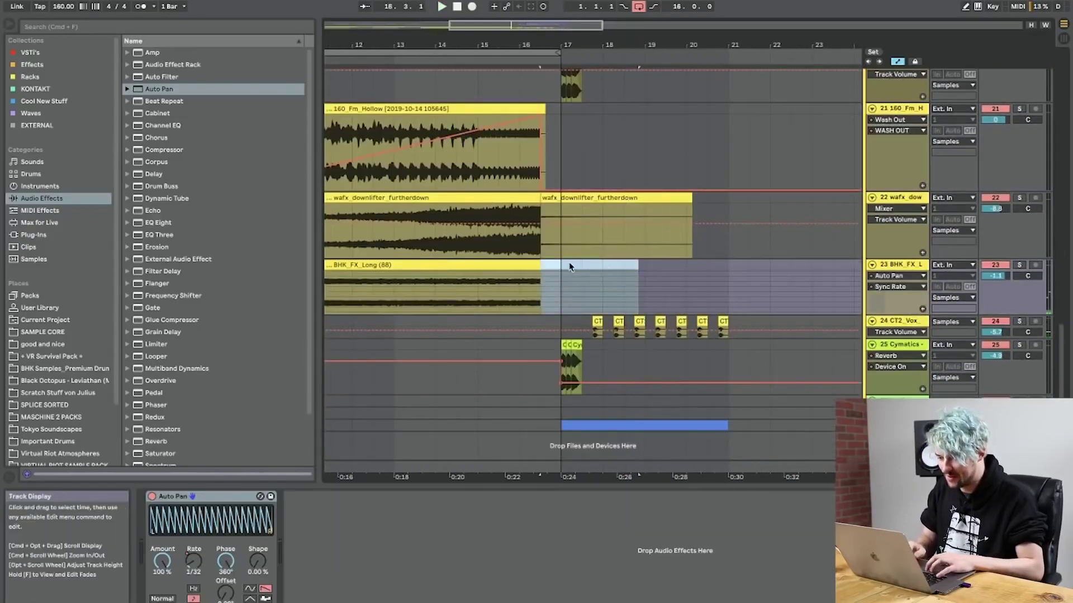
click(563, 267)
Solo the CJ_vocals track and play its clips from about 17.4.
scroll(563, 266, up, 10)
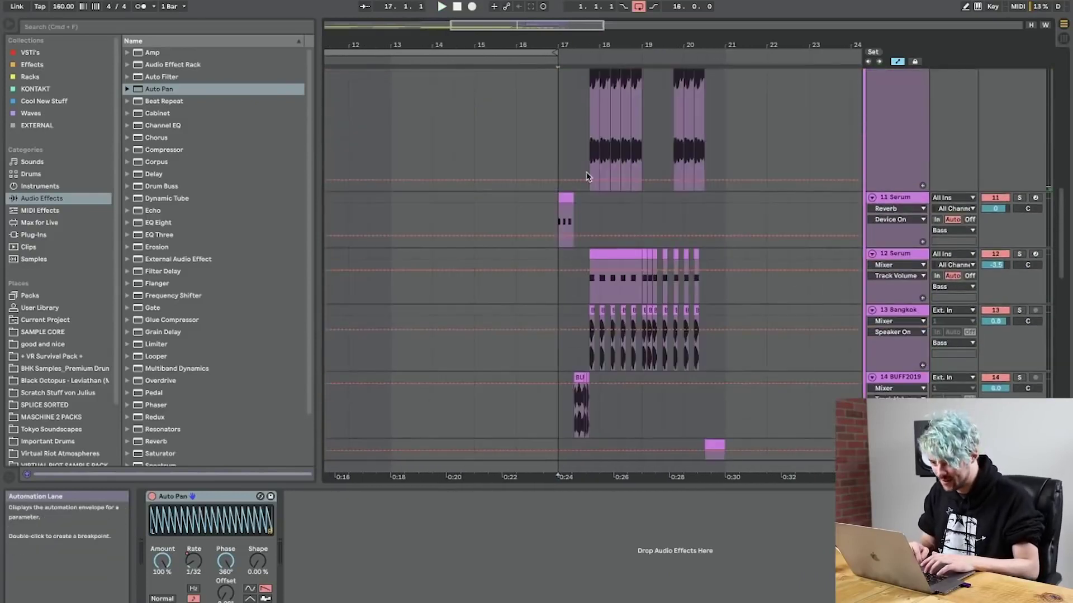
scroll(587, 190, up, 4)
click(991, 265)
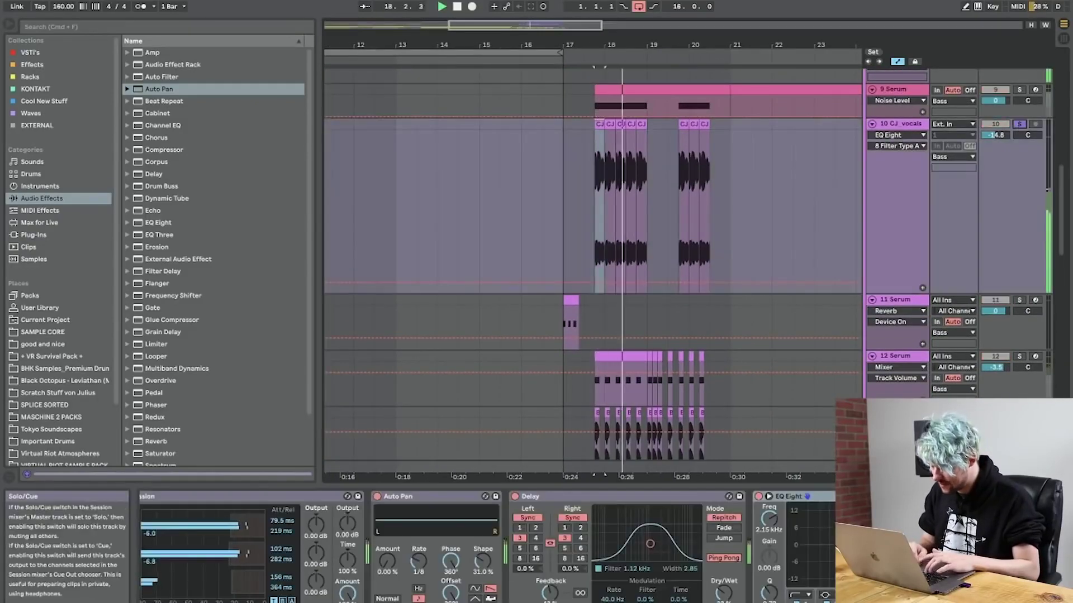
Automate Device On for the EQ Eight after the Delay on CJ_vocals, switching it off at about 17.3, before the vocal clips.
click(771, 280)
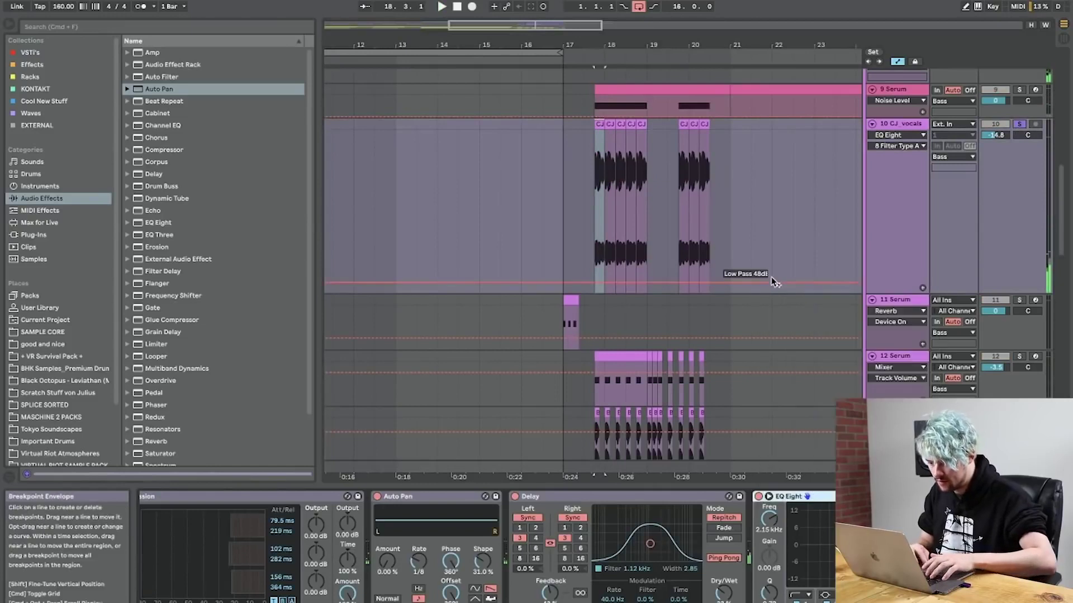
click(591, 282)
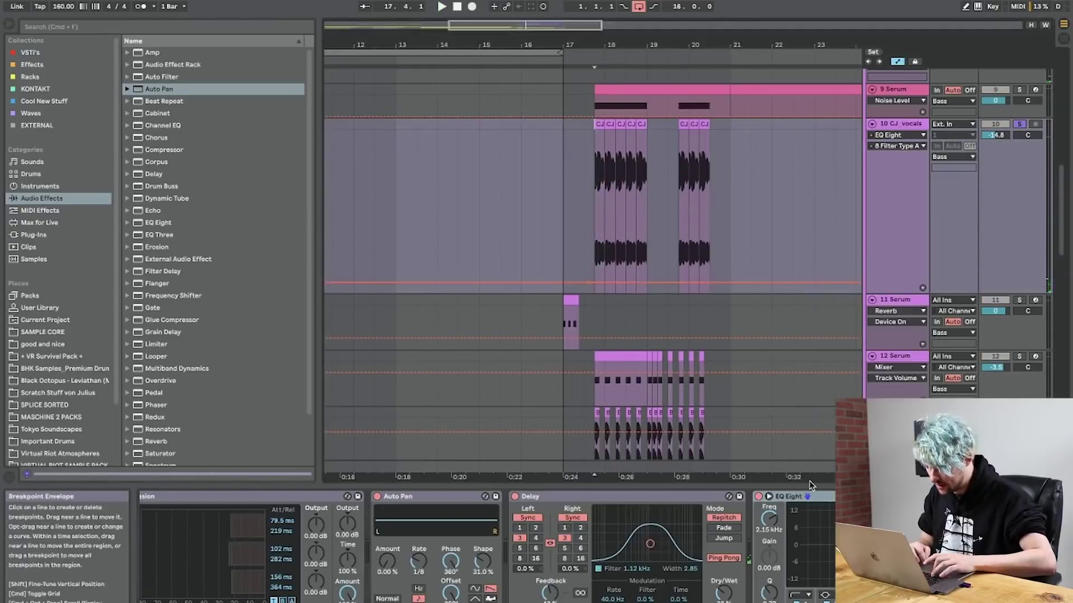
click(759, 497)
click(569, 170)
drag(586, 170, 591, 235)
Play the soloed CJ_vocals drop clips and examine the effects in the track's device chain.
key(space)
click(912, 126)
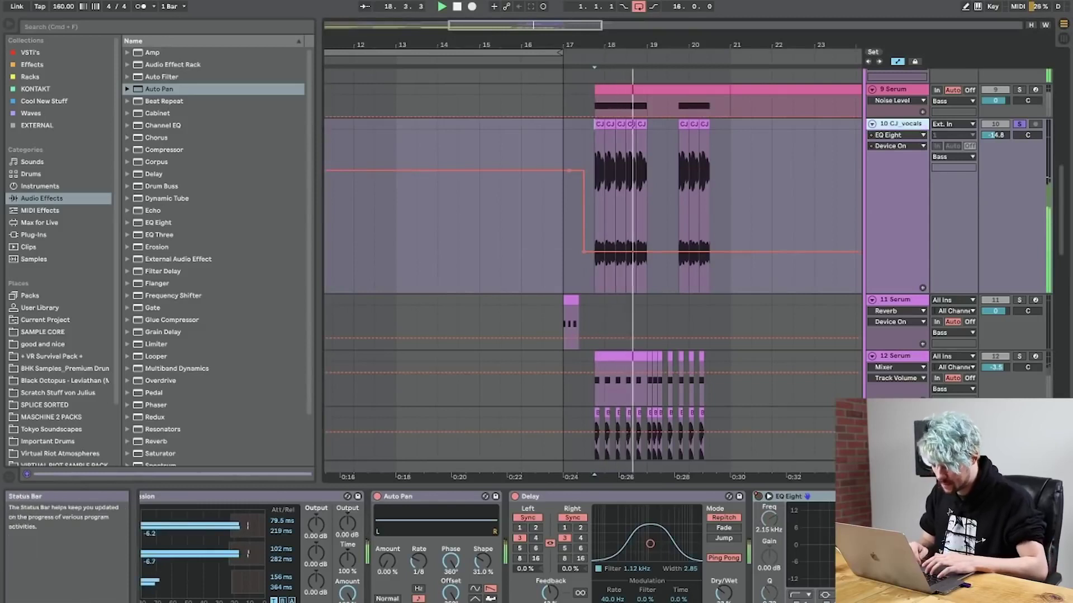
click(788, 496)
scroll(652, 535, right, 10)
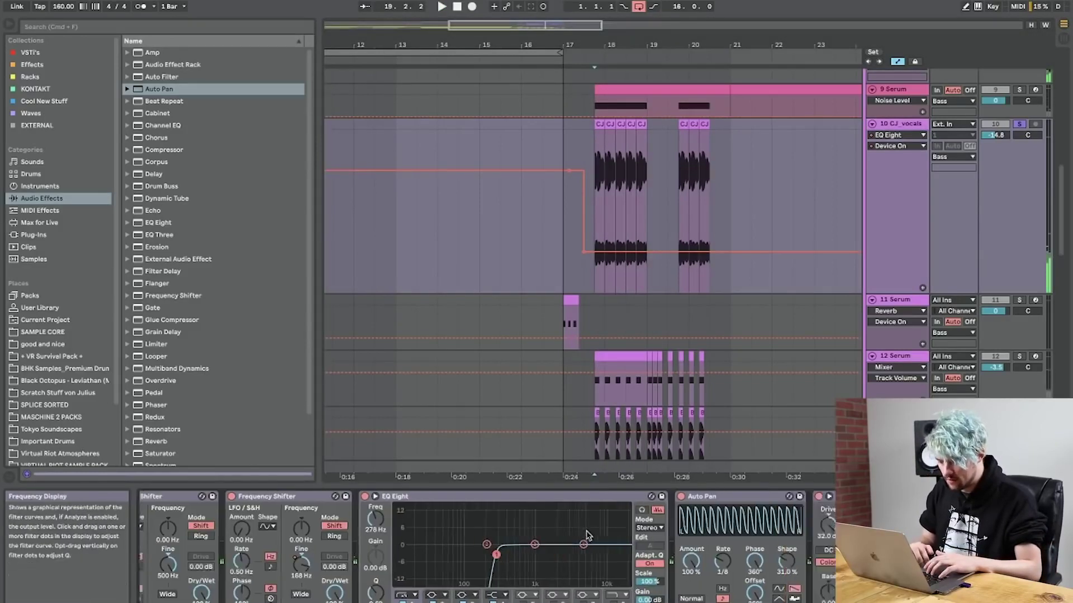
Duplicate the CJ_vocals track, then remove the intro clips from the copy and the drop clips from the original.
drag(568, 45, 569, 22)
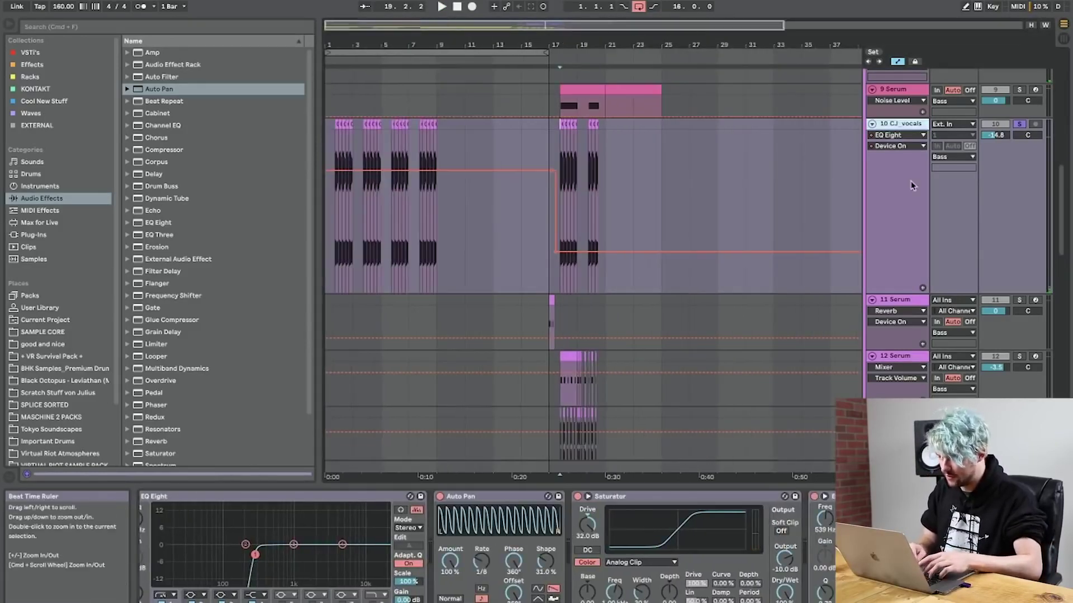
key(super+d)
drag(486, 299, 284, 302)
key(Delete)
drag(550, 112, 605, 111)
key(Delete)
Solo the duplicated CJ_vocals track and play its clips from about 17.4 while reviewing its effects.
click(563, 289)
key(space)
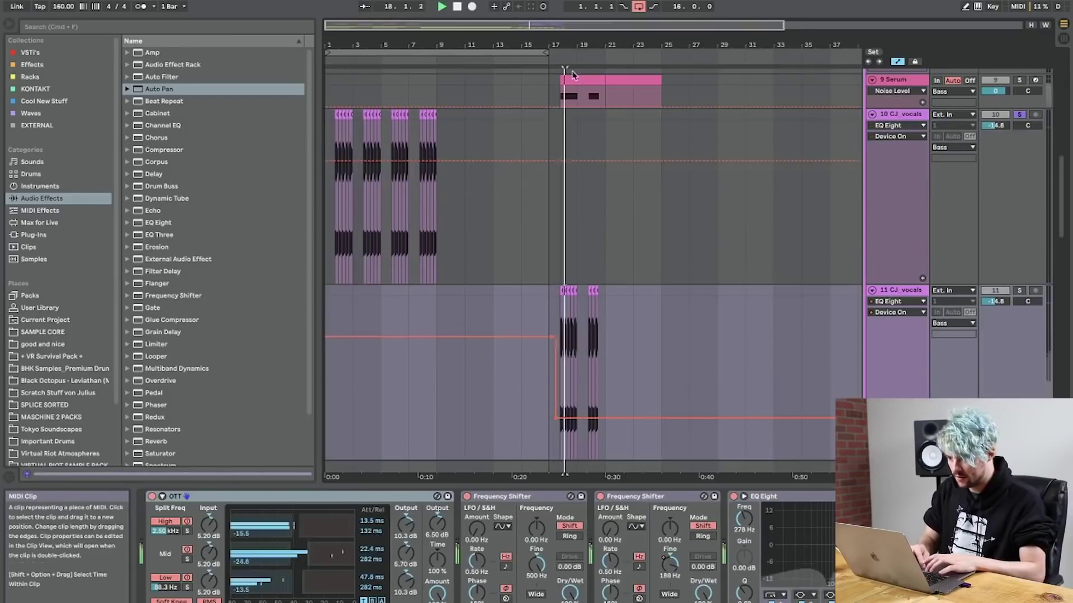
drag(570, 47, 522, 282)
click(517, 290)
click(1019, 290)
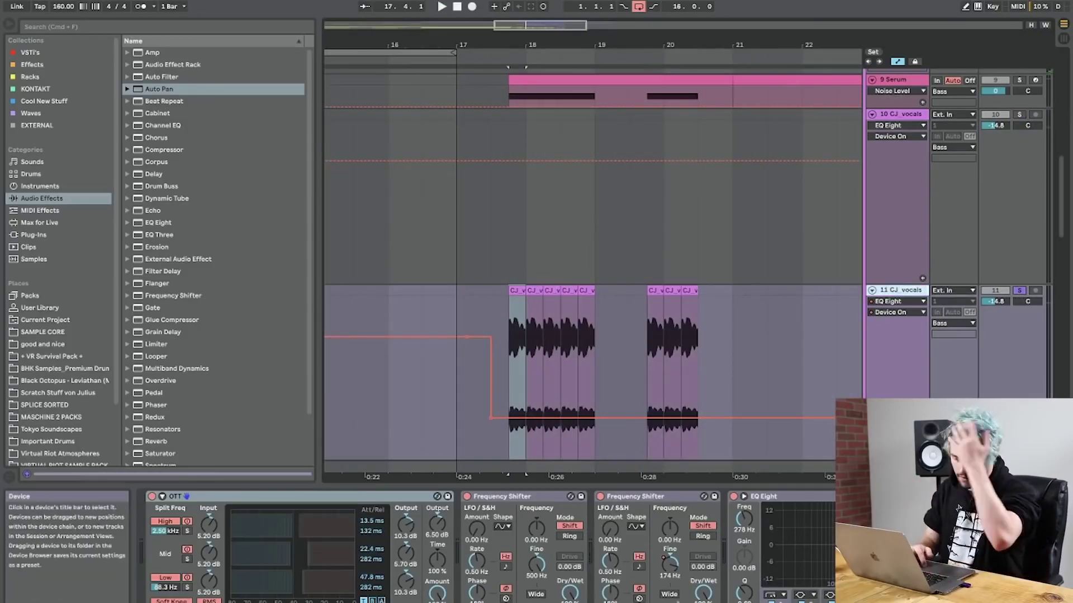
scroll(594, 571, right, 10)
key(space)
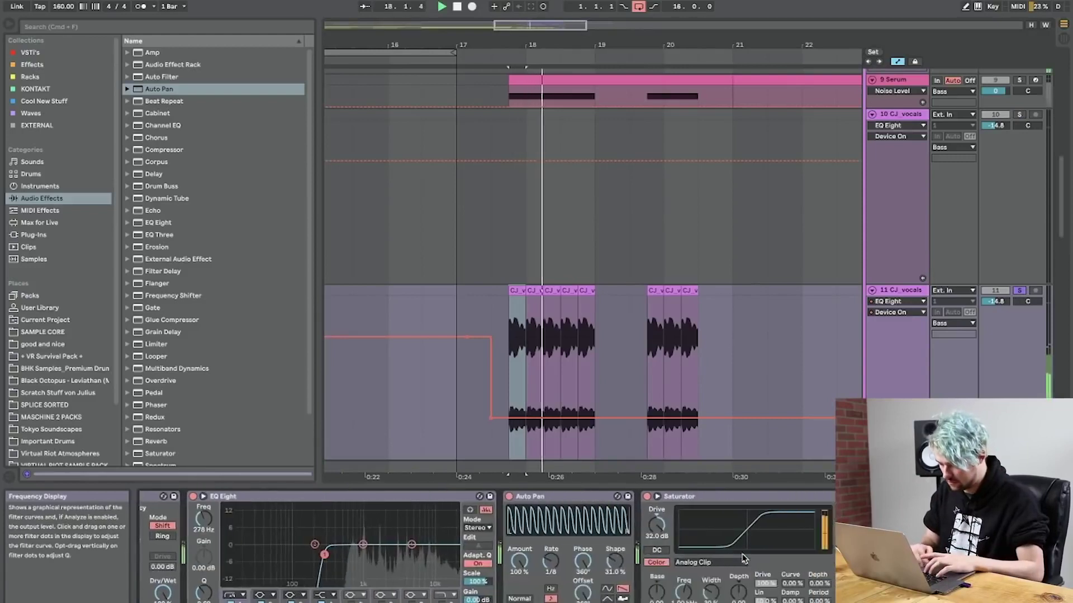
Adjust the Saturator's color Depth on the duplicated CJ_vocals track and compare it with the neighbouring effects during playback.
scroll(743, 558, left, 10)
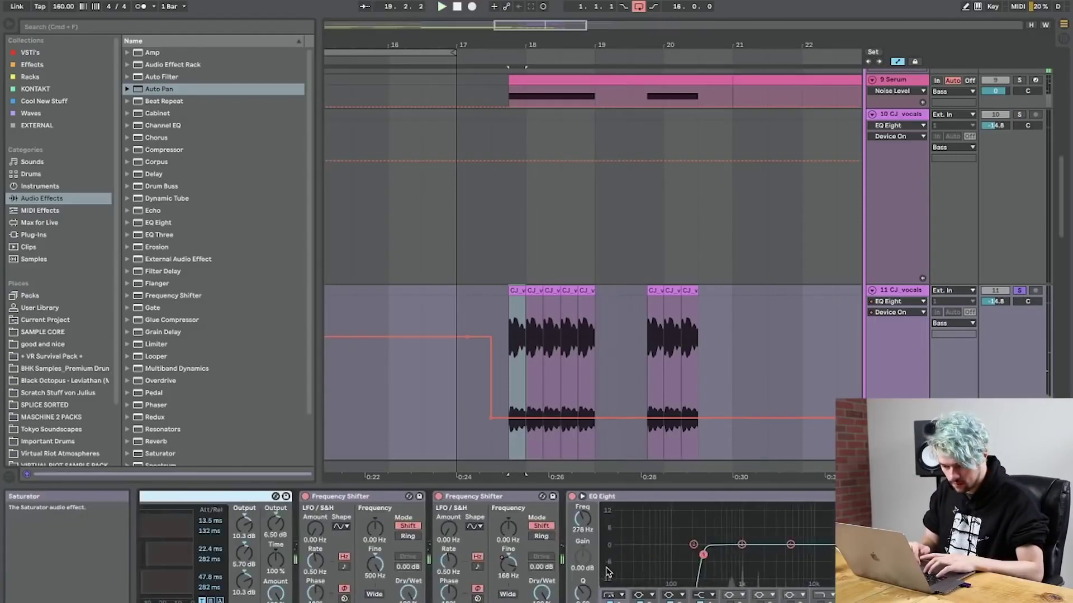
scroll(655, 576, right, 5)
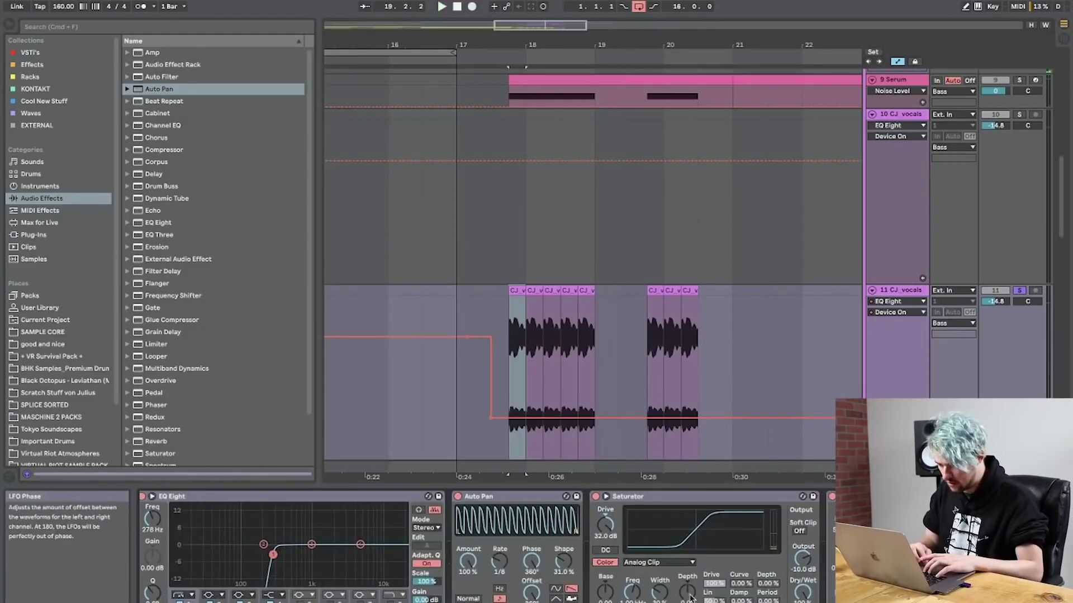
click(696, 576)
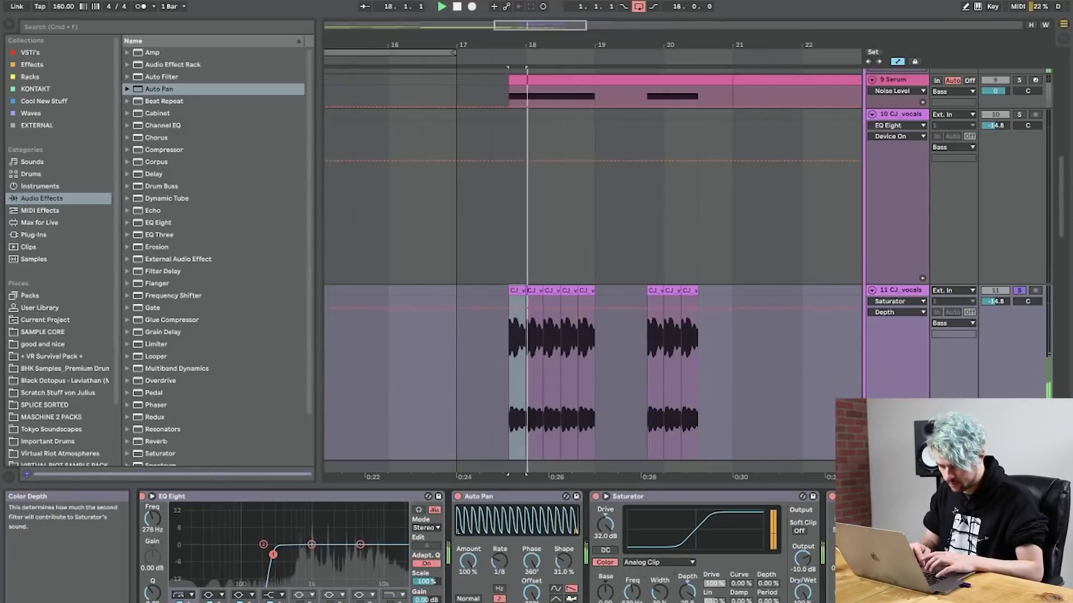
scroll(714, 523, right, 10)
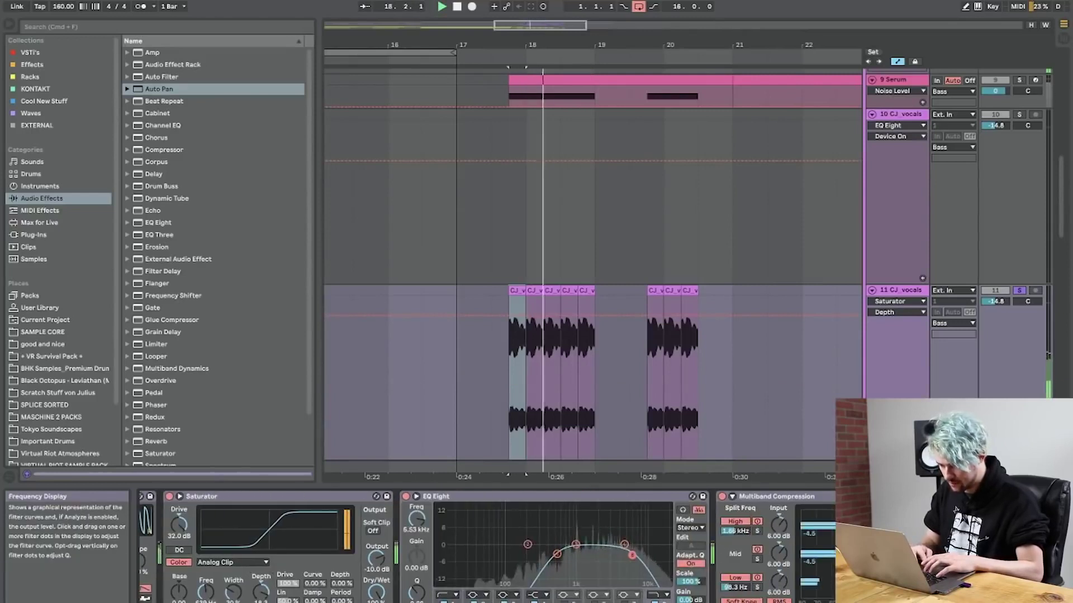
scroll(430, 535, left, 10)
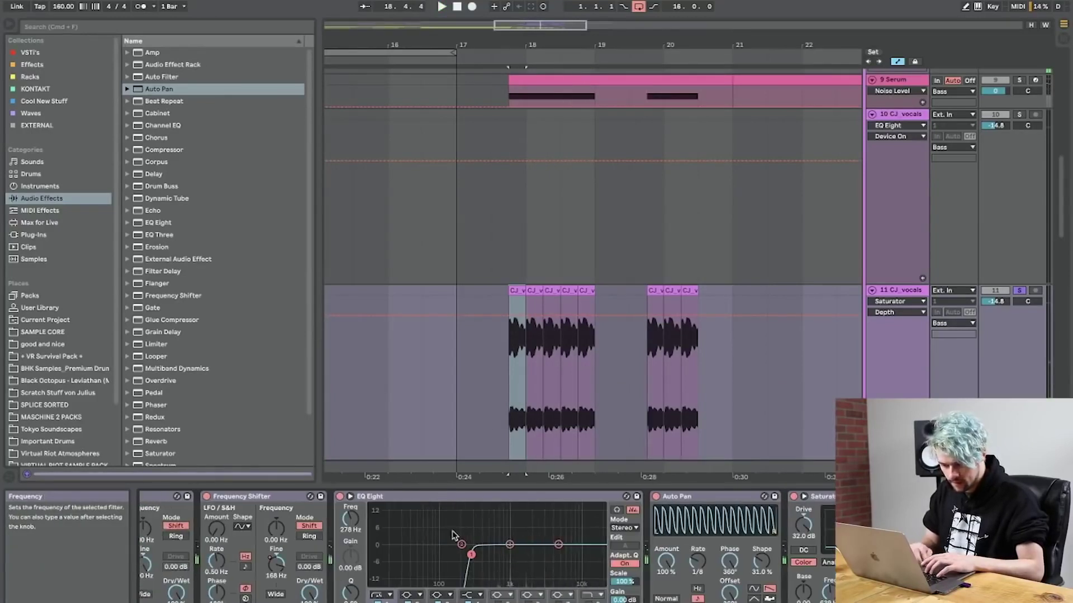
Lower the Frequency Shifter's Fine automation peak at about 18.2 on the duplicated CJ_vocals track, auditioning the vocals.
key(space)
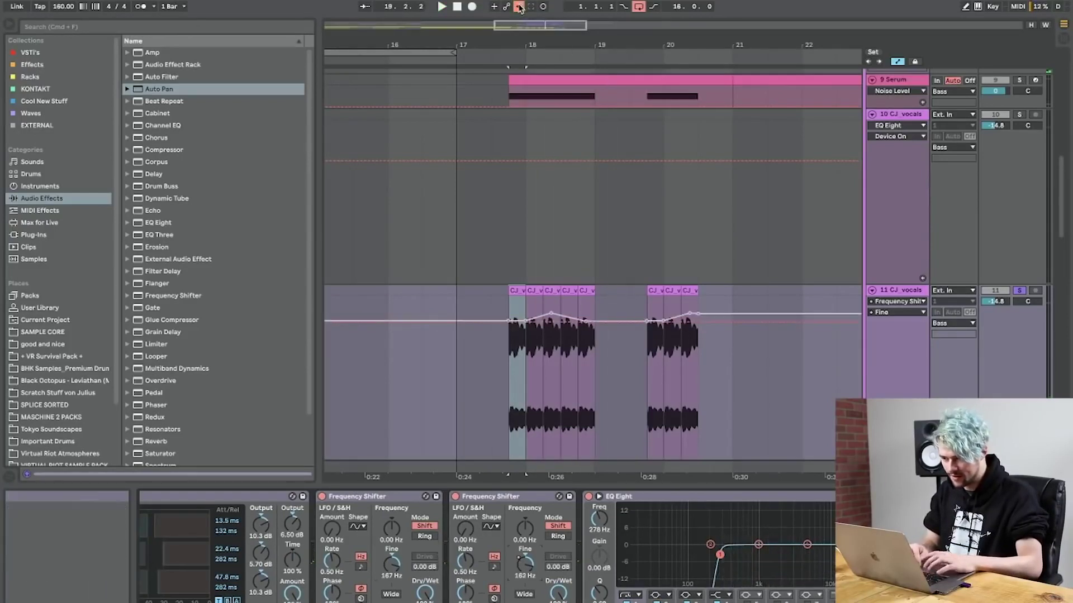
key(space)
drag(550, 315, 551, 320)
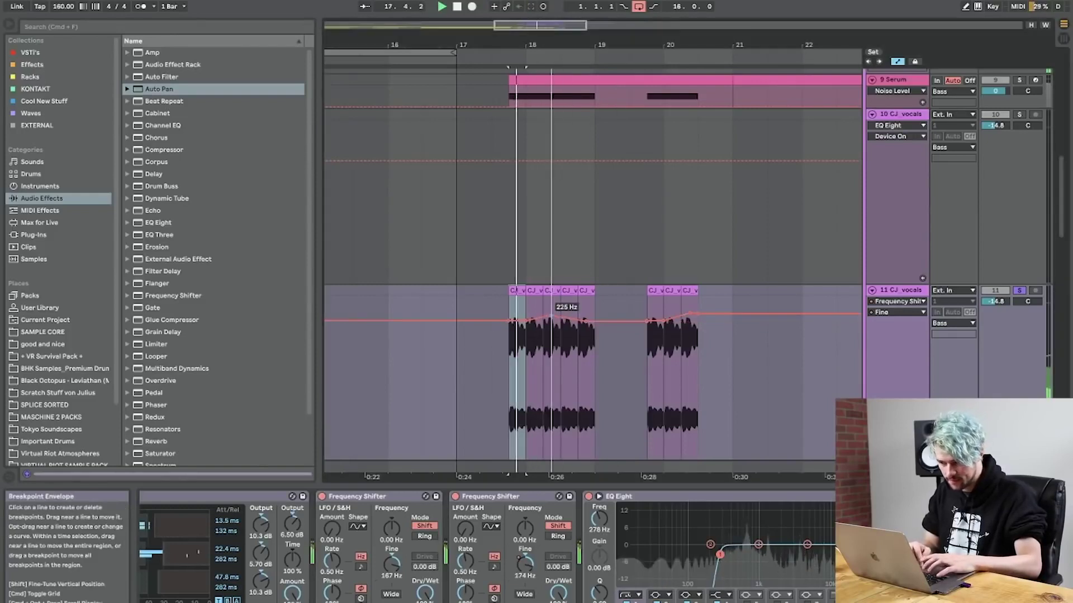
key(space)
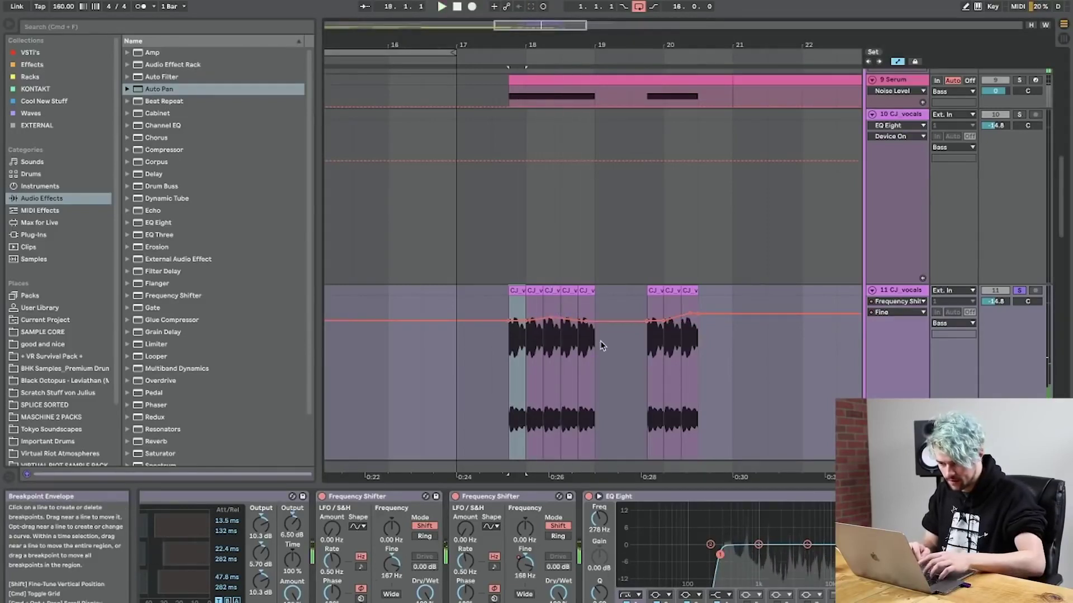
Copy the first vocal phrase with its Fine automation from 17.4 to 19 and paste it over the second phrase at 19.4.
click(493, 359)
drag(506, 357, 569, 355)
mouse_move(583, 355)
mouse_down()
mouse_move(504, 358)
mouse_move(596, 361)
mouse_up()
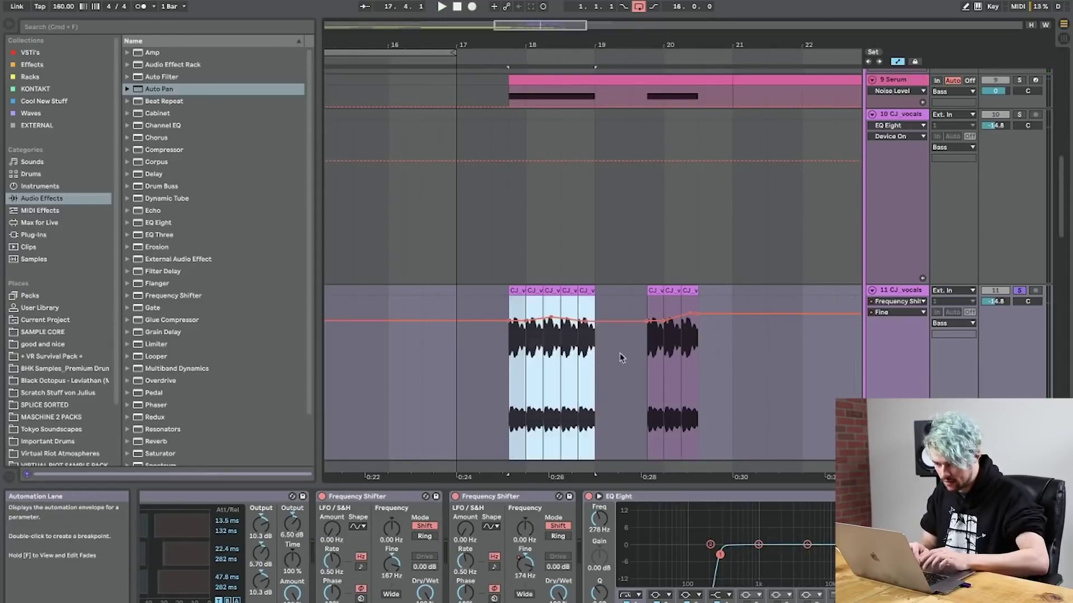
click(646, 357)
key(super+v)
Play the second vocal phrase and check the Delay's Dry/Wet setting.
key(space)
scroll(566, 585, right, 10)
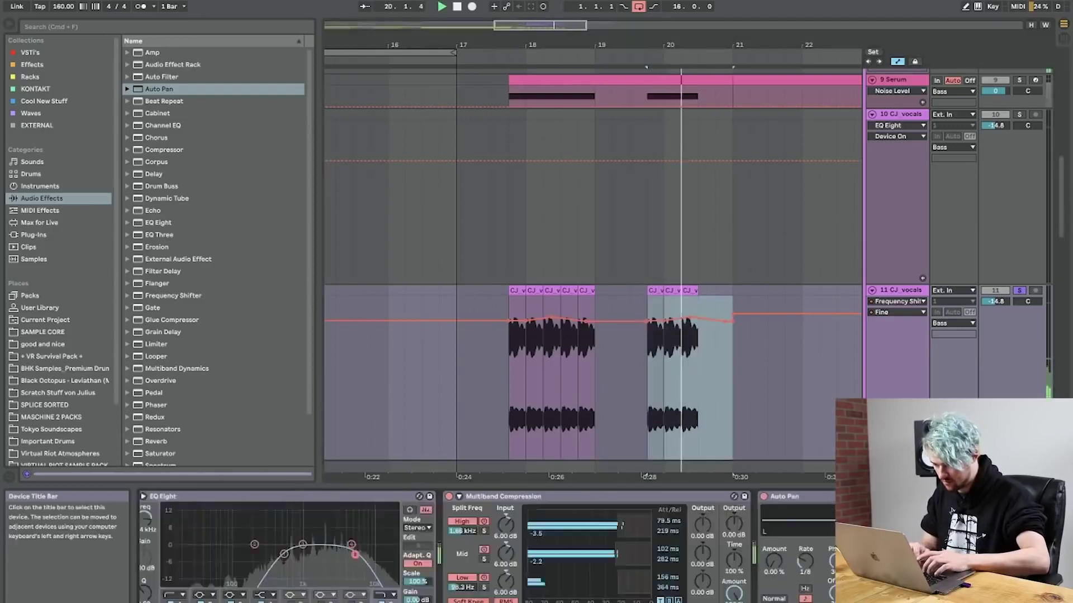
click(660, 593)
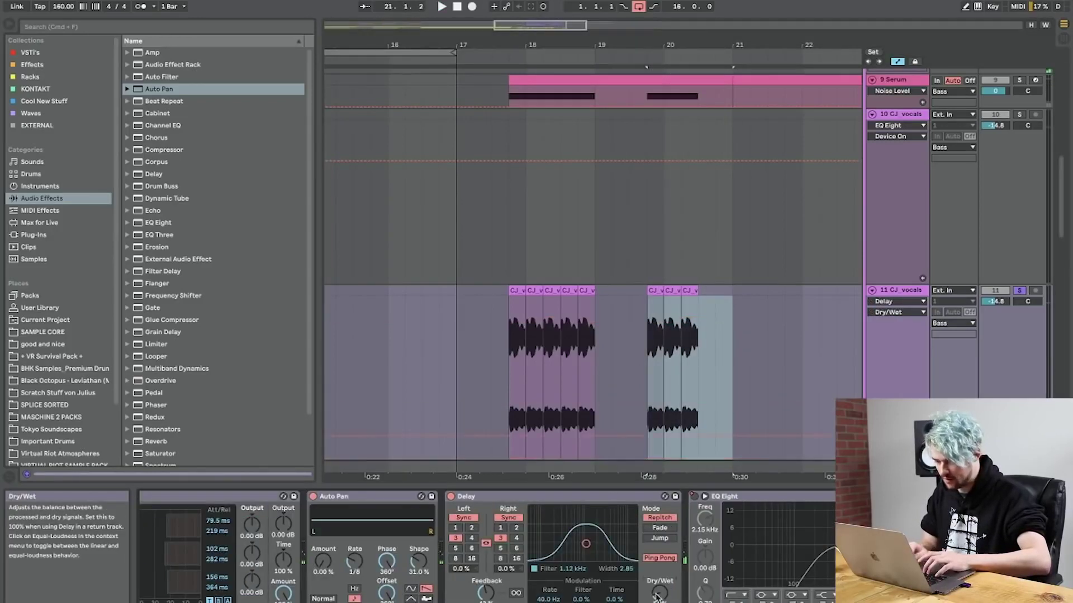
Unsolo the duplicated CJ_vocals track and set its volume to -10.0 dB while the full mix plays.
click(1021, 290)
key(space)
drag(996, 301, 996, 284)
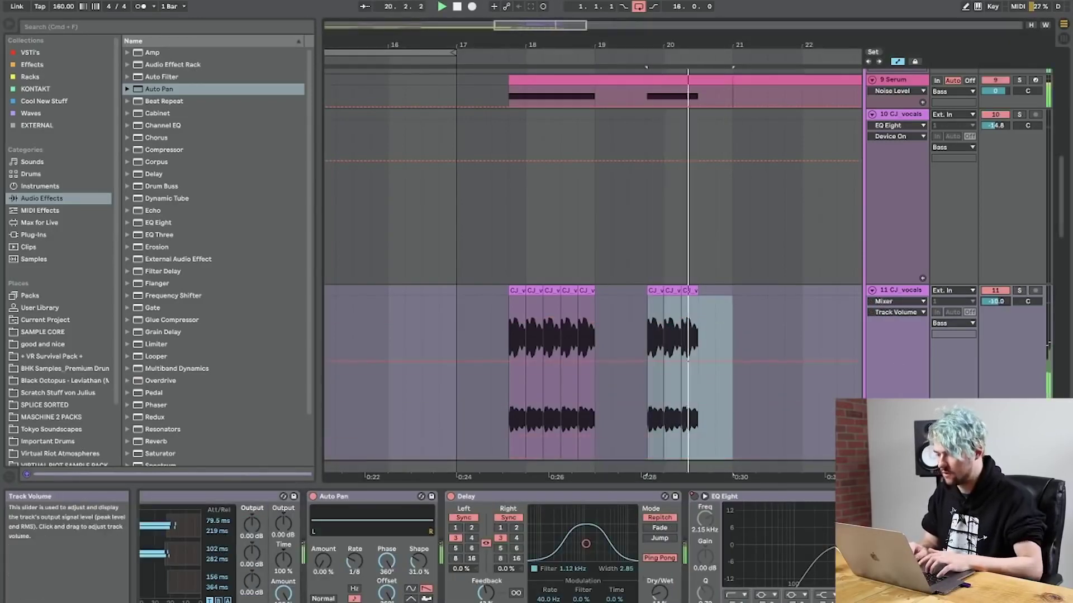
key(space)
Play the drop from 17.4 with all tracks and look over the bass tracks down to 16 Serum.
click(508, 293)
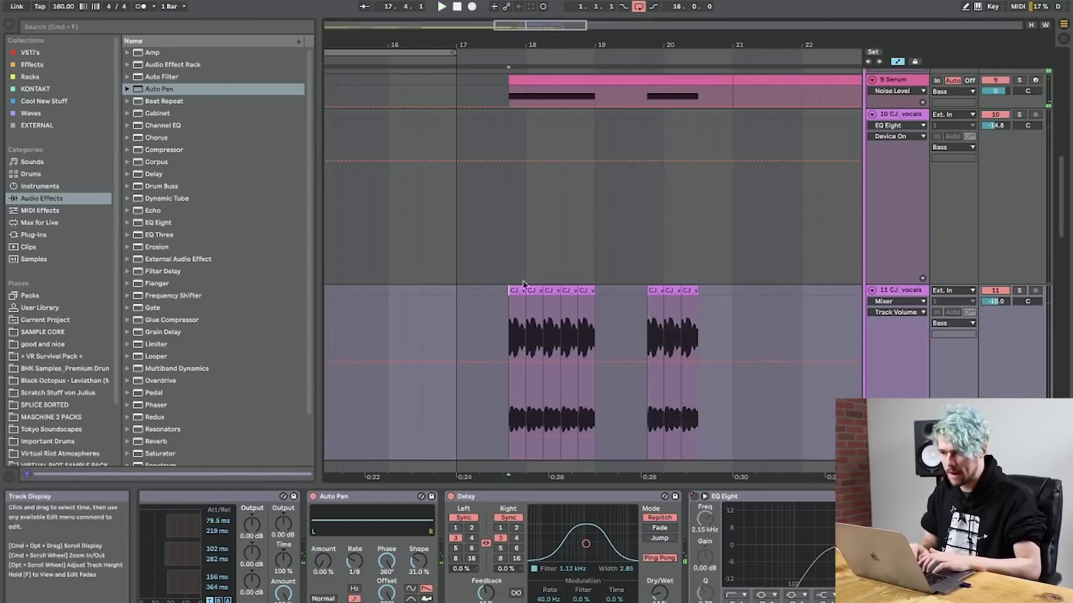
key(space)
scroll(524, 284, down, 10)
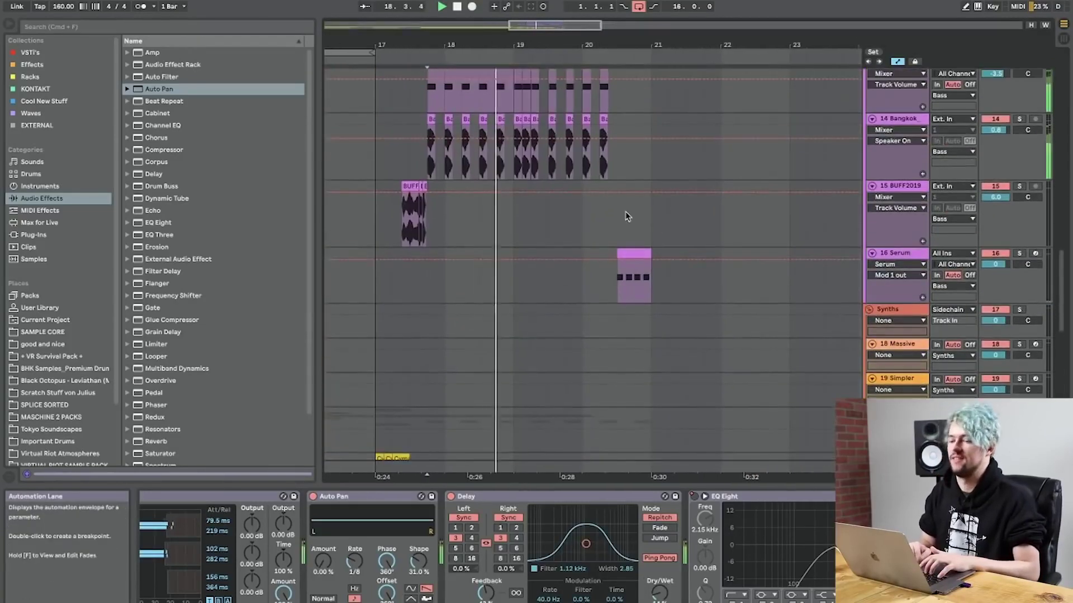
scroll(626, 216, up, 5)
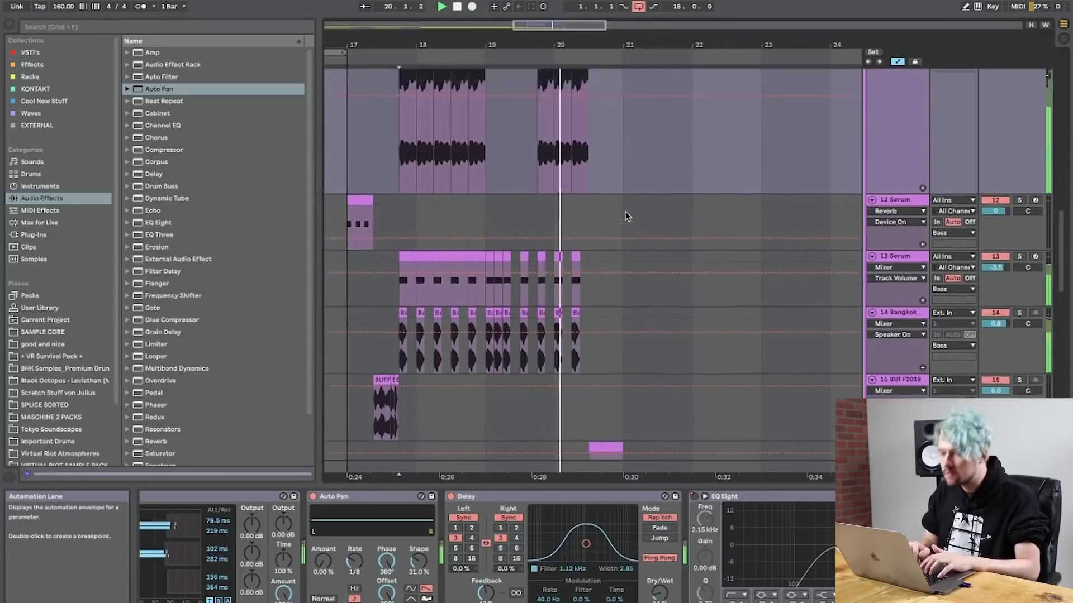
scroll(626, 216, up, 2)
scroll(507, 208, down, 5)
scroll(506, 209, left, 2)
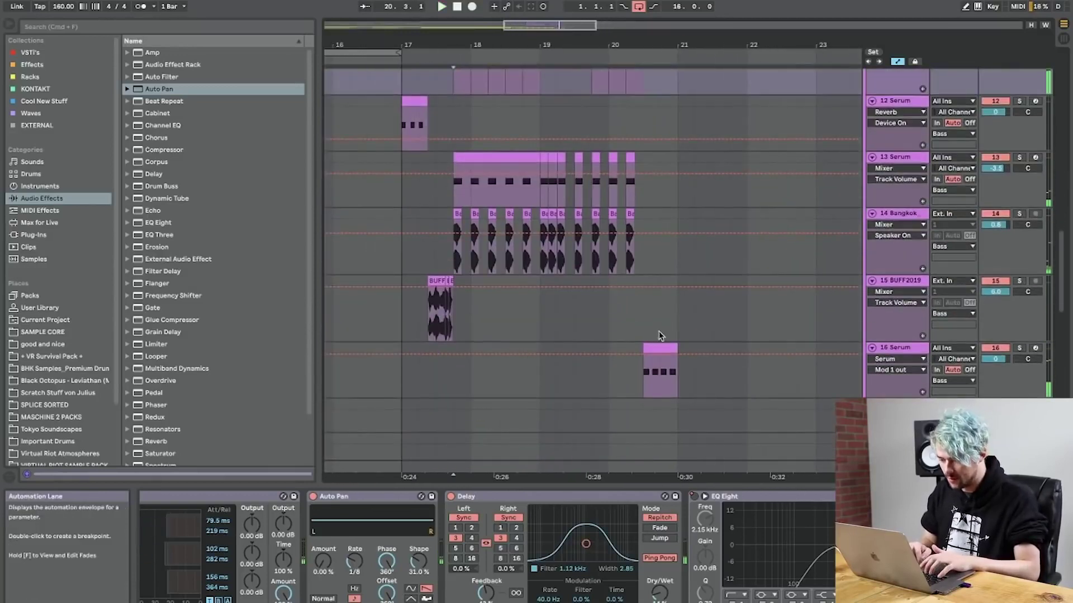
Open Serum on track 16 and load the Schwifty Boy SQ wavetable from Leviathan 2 into oscillator A.
click(661, 348)
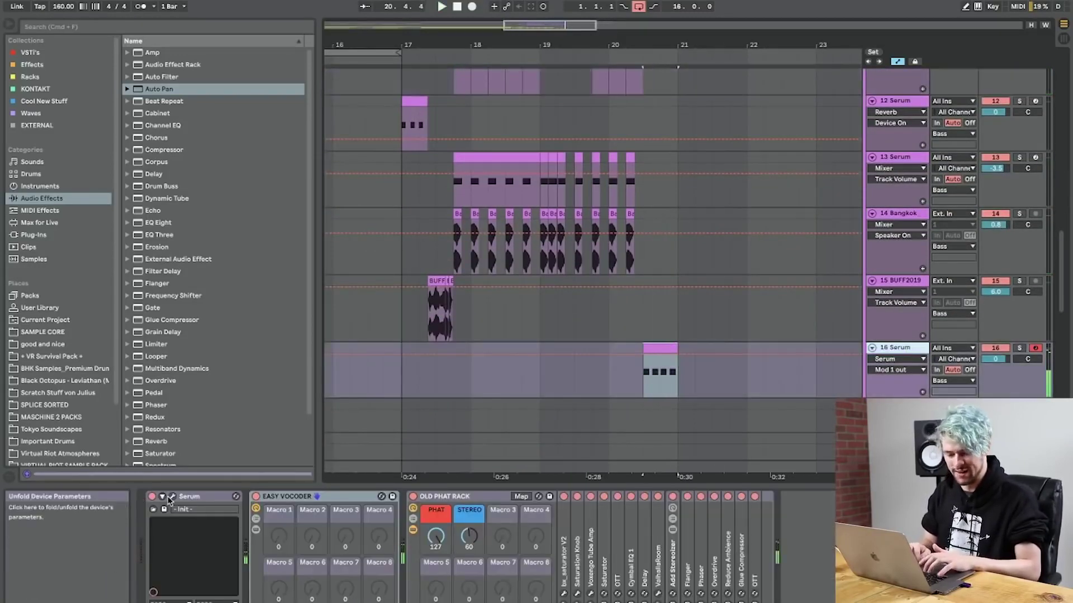
key(space)
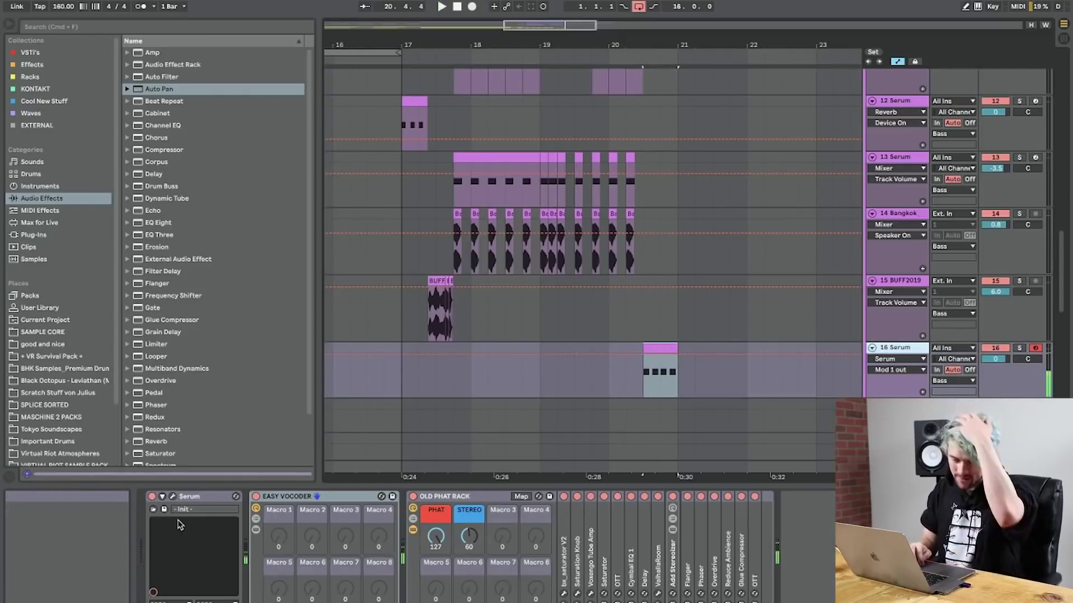
key(super+alt+p)
click(502, 91)
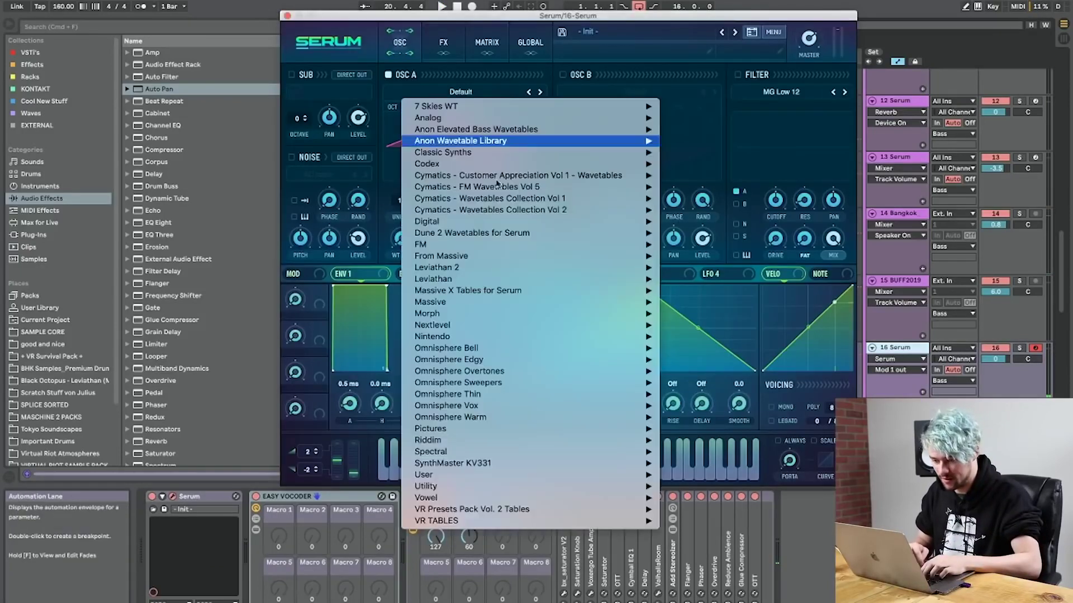
mouse_move(505, 268)
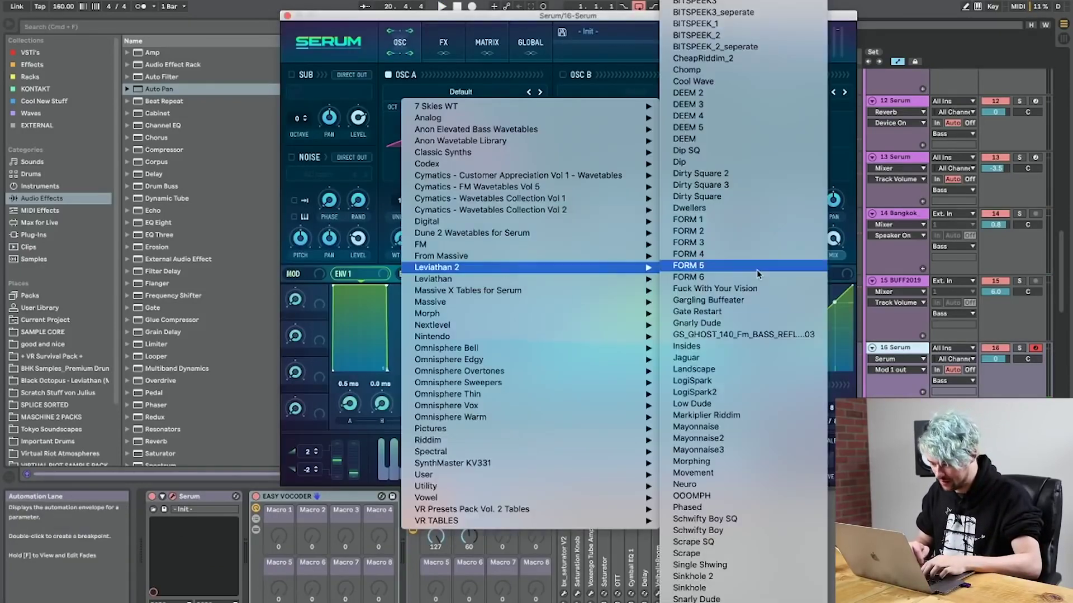
click(699, 519)
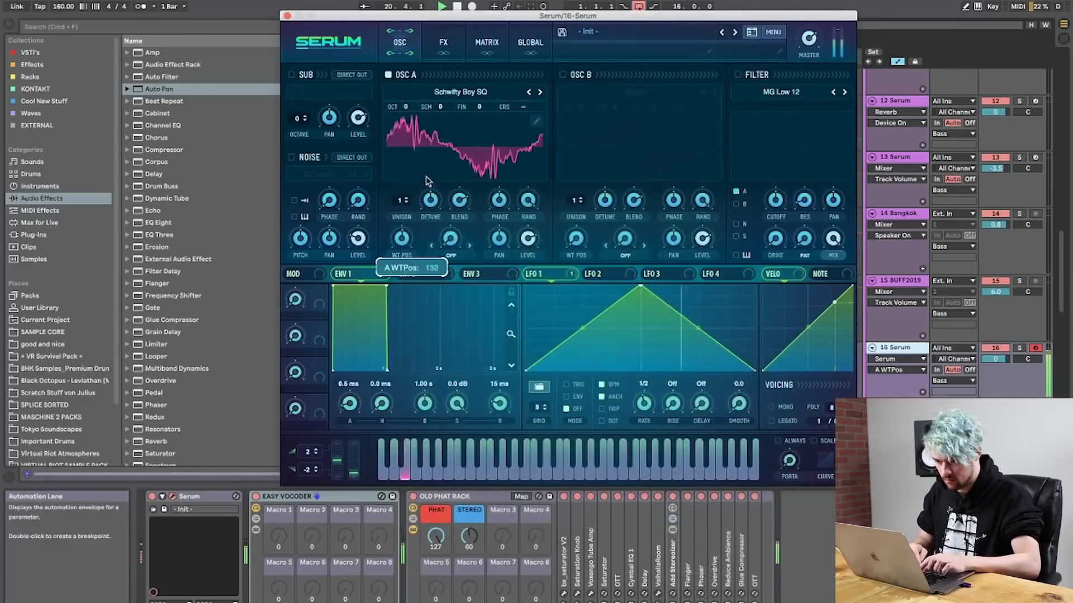
Set oscillator A's octave to -1 and audition the bass sound.
drag(404, 104, 405, 114)
key(space)
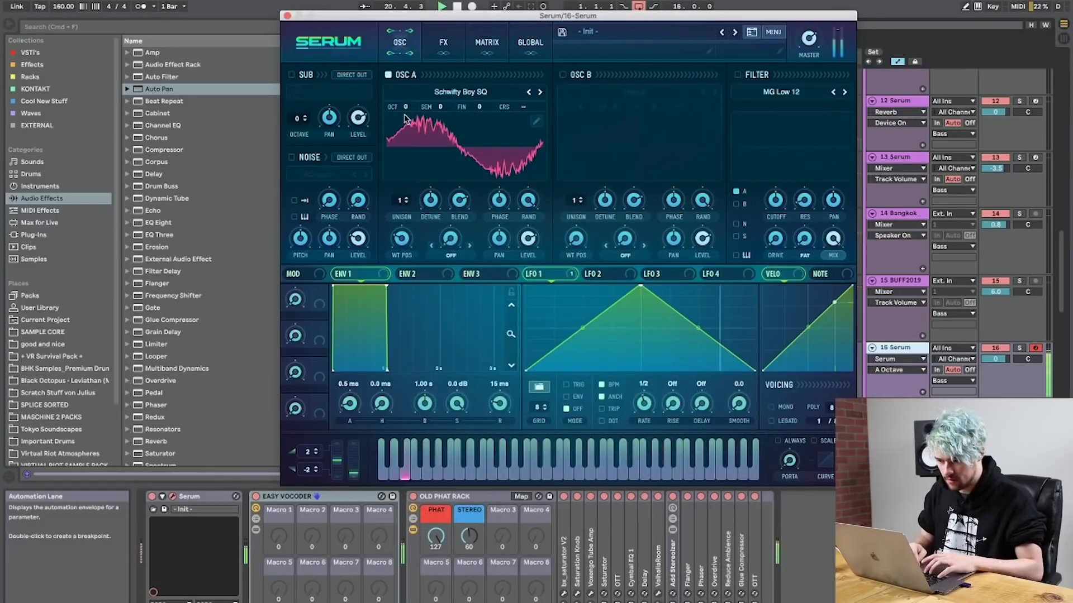
key(space)
key(space)
Modulate oscillator A's wavetable position with LFO 2 by 40, using a rising ramp at a 1/2 rate.
drag(406, 244, 528, 254)
drag(609, 281, 401, 240)
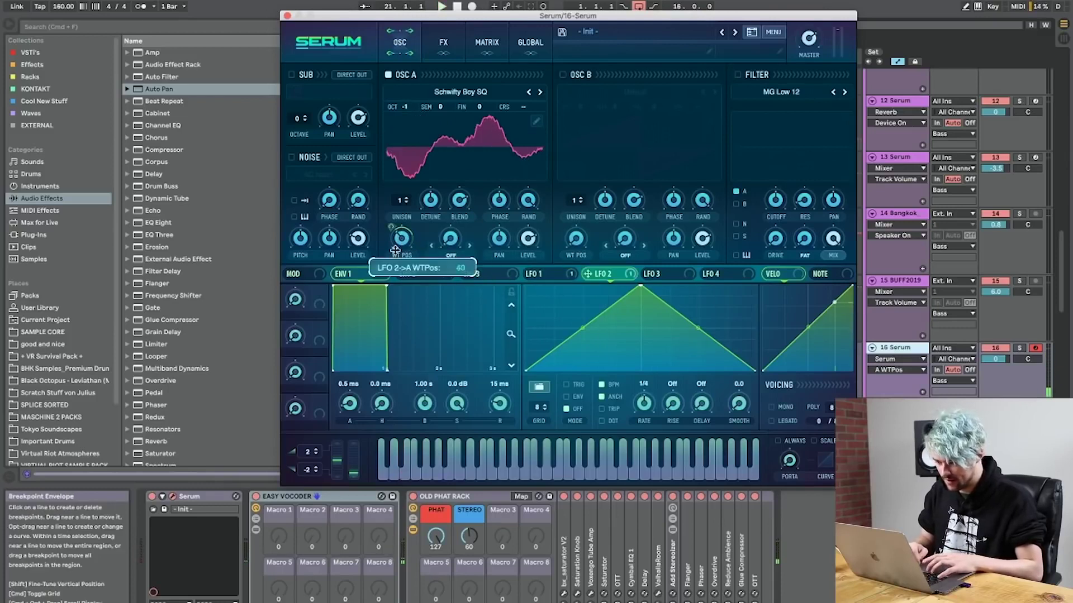
drag(644, 402, 643, 406)
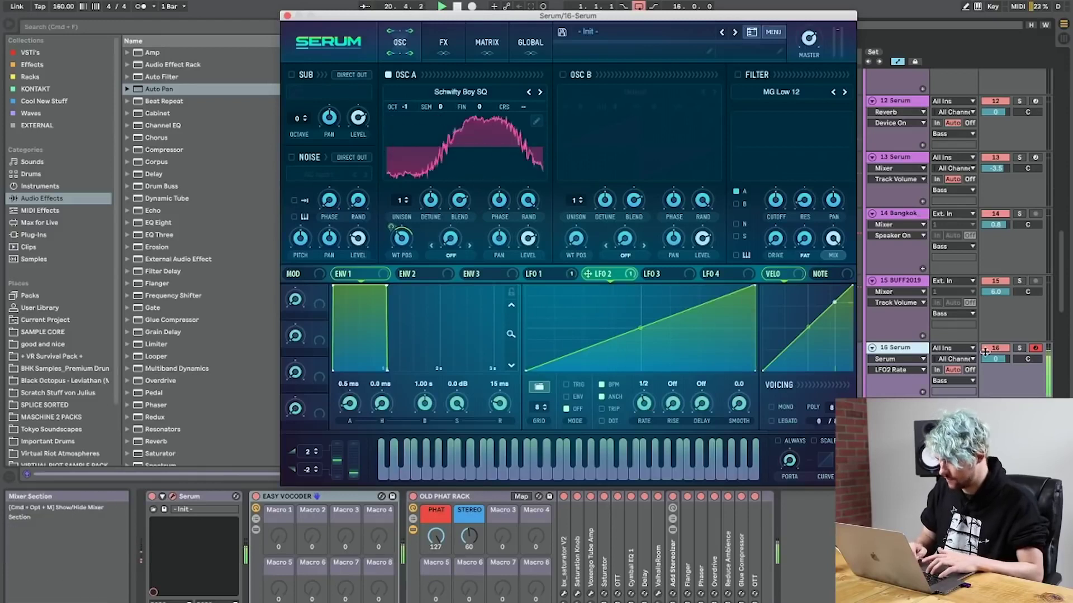
Solo the 16 Serum track, audition its wavetable modulation and enable the Sub oscillator with Direct Out.
click(1019, 348)
click(396, 226)
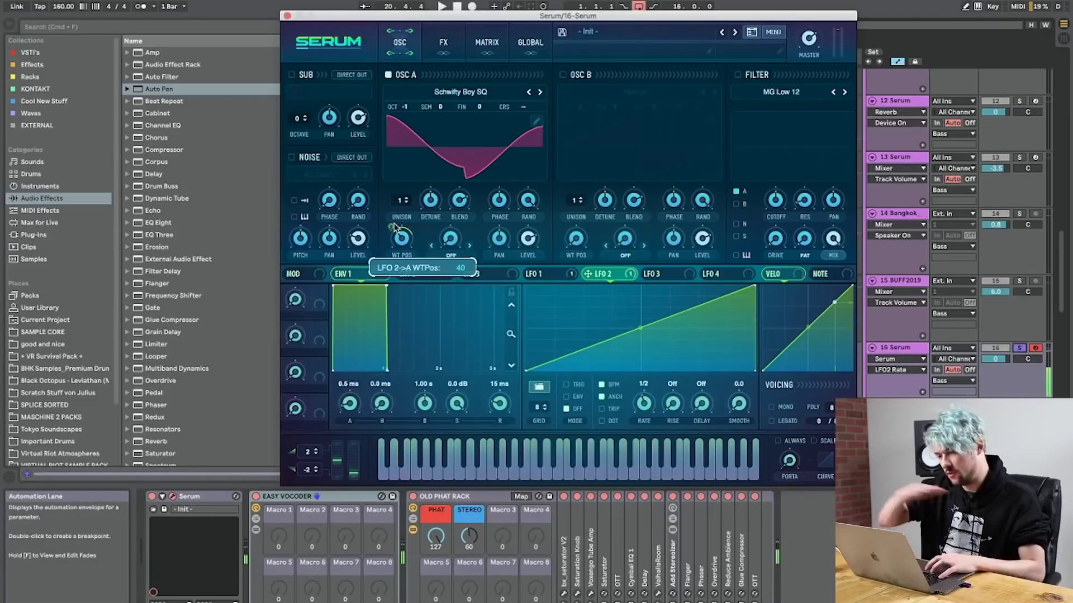
click(544, 274)
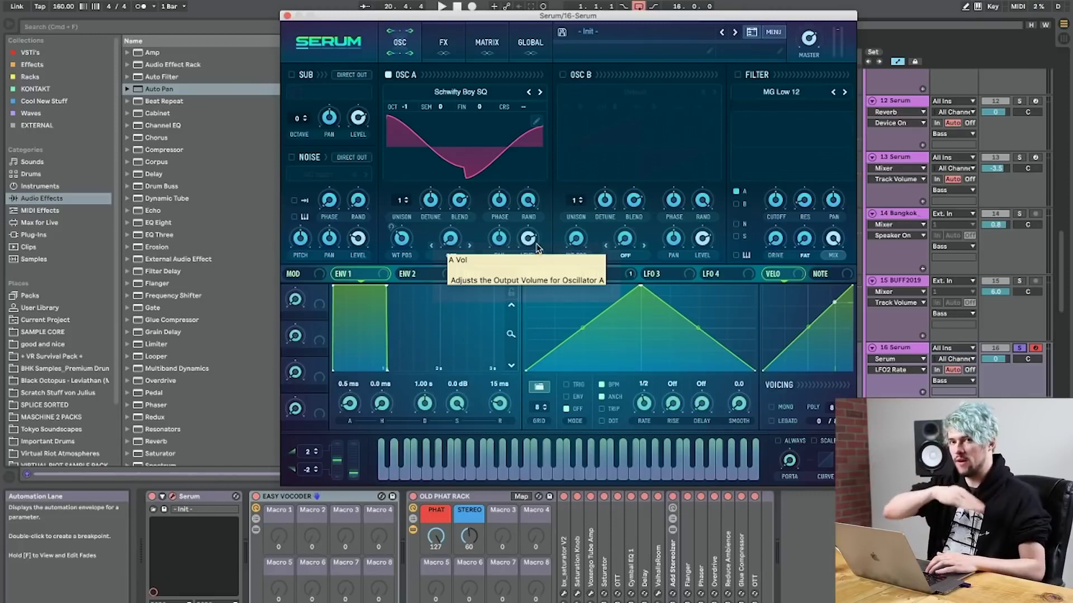
key(space)
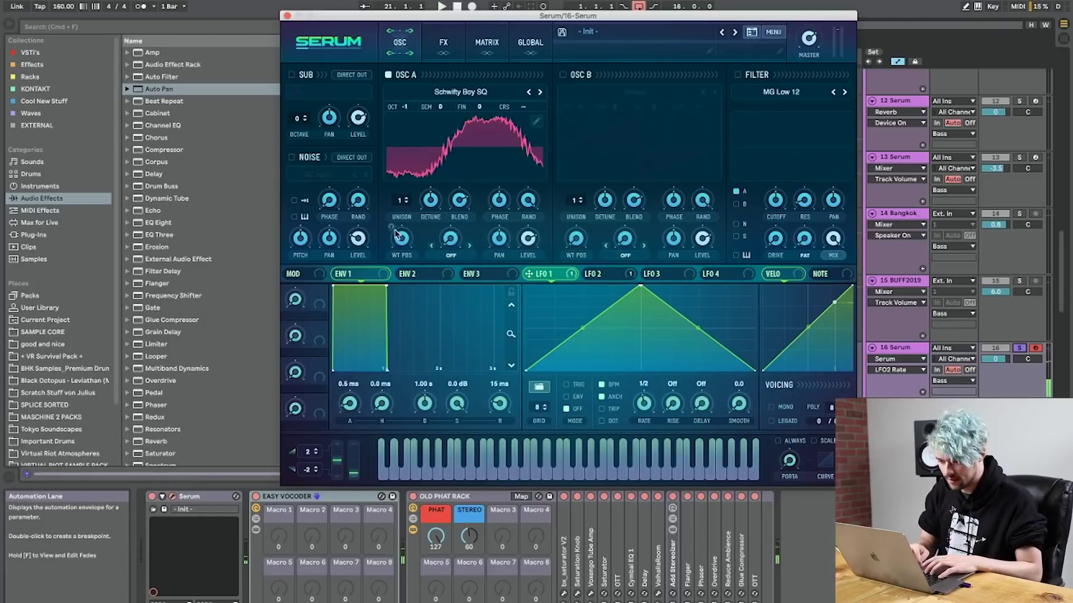
click(597, 273)
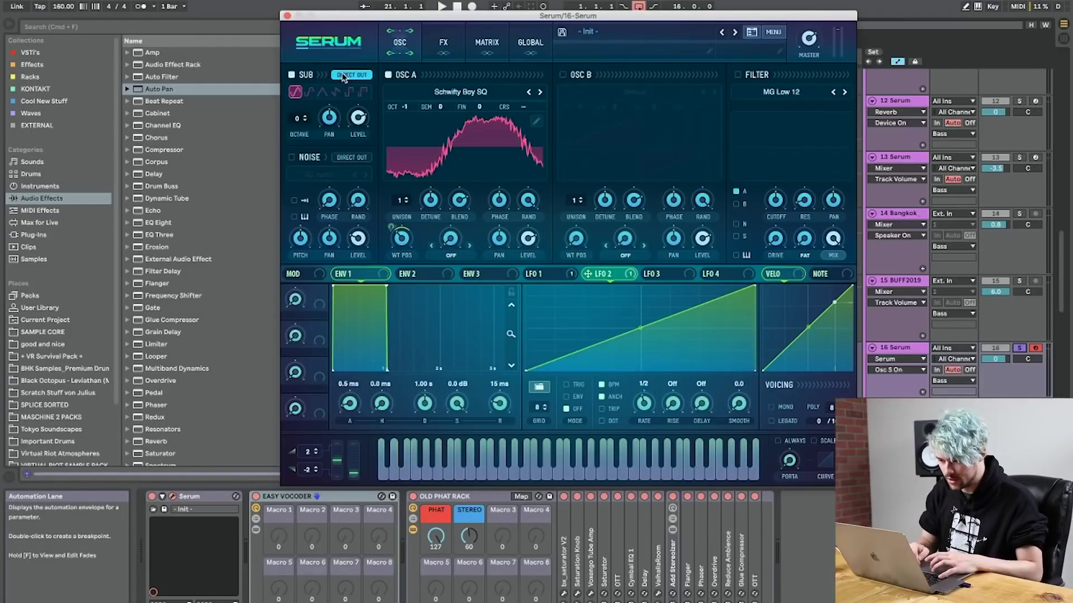
click(535, 275)
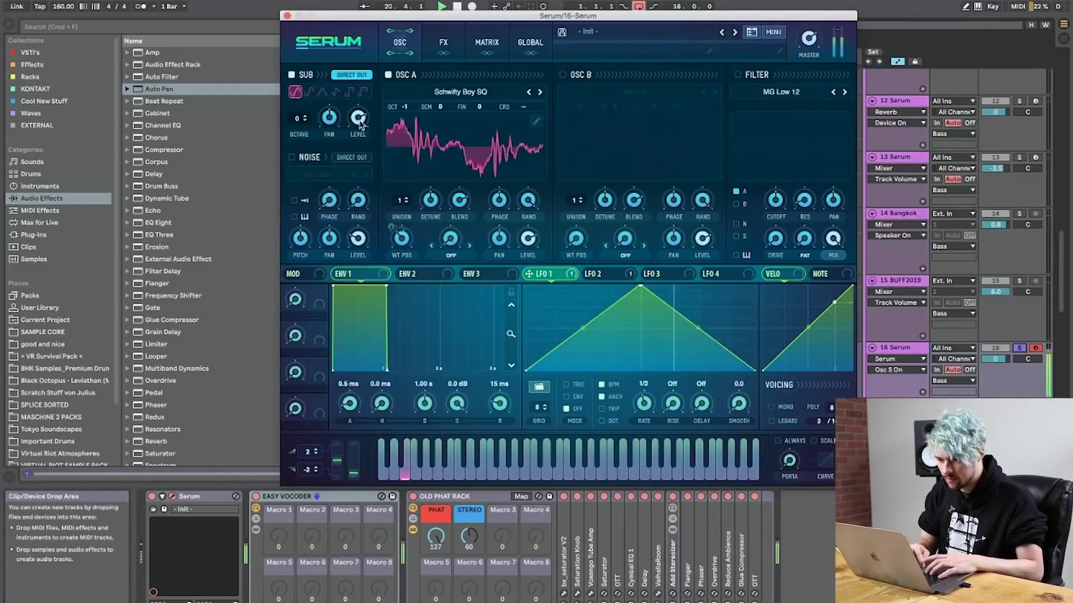
Enable Serum's Hyper/Dimension and multiband Compressor effects, adjusting the Hyper detune and mix and the compressor gain.
click(461, 41)
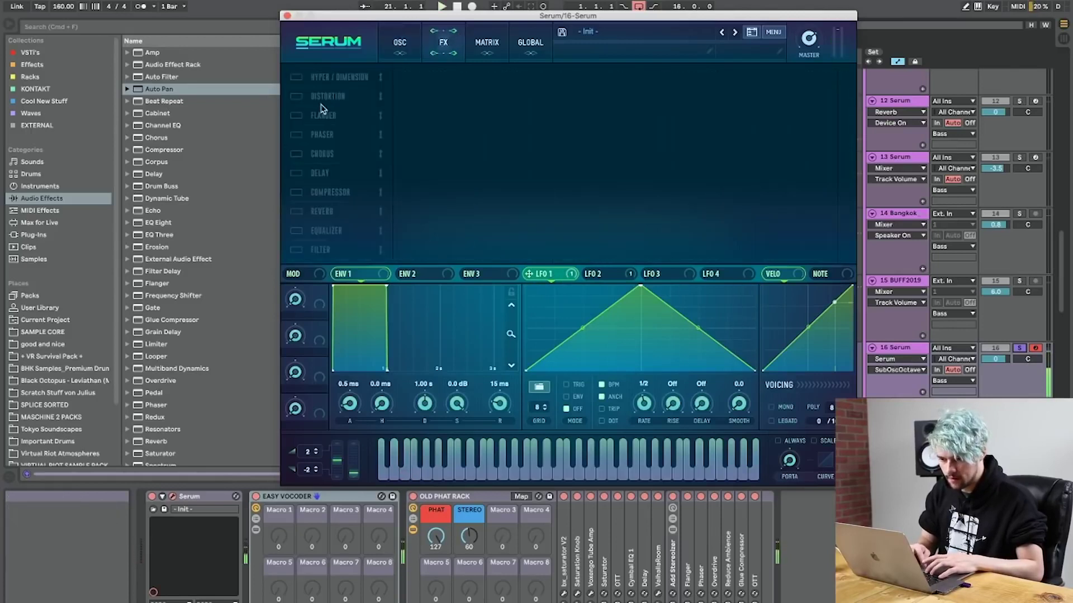
click(295, 77)
click(594, 84)
click(518, 84)
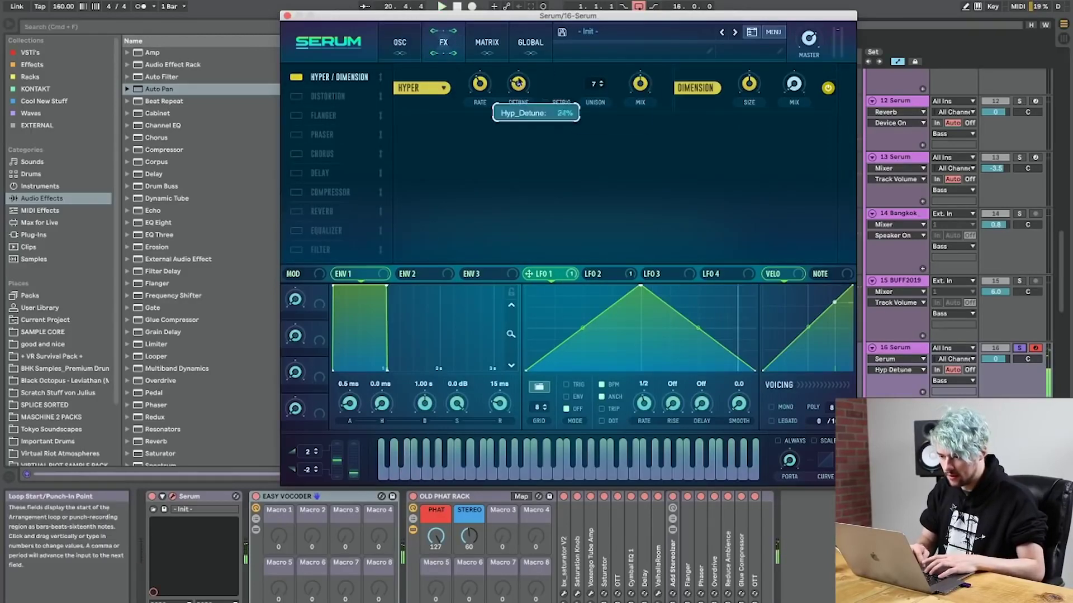
click(636, 110)
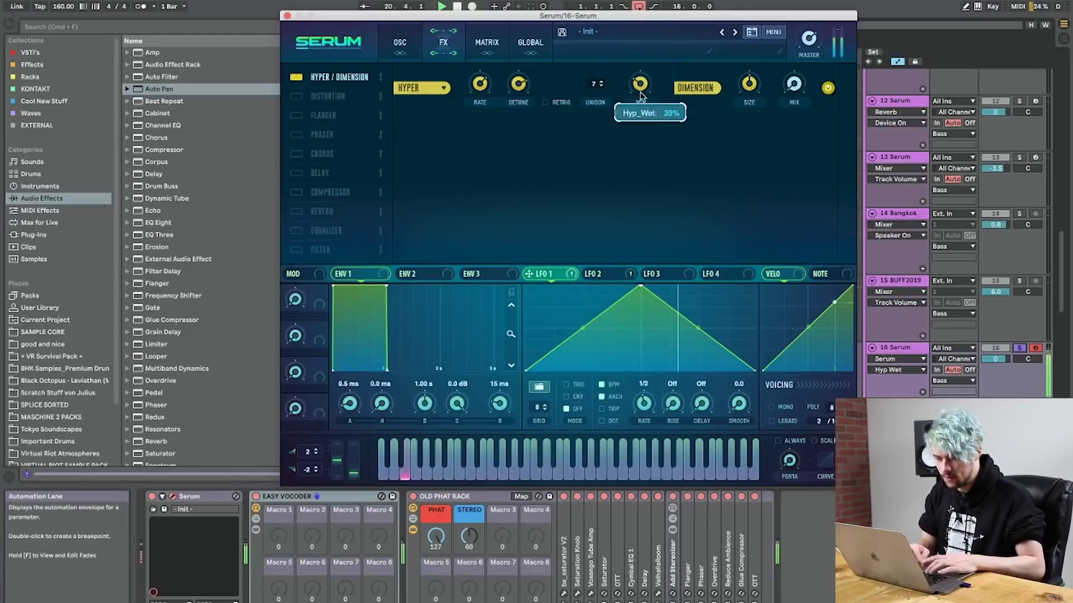
click(296, 191)
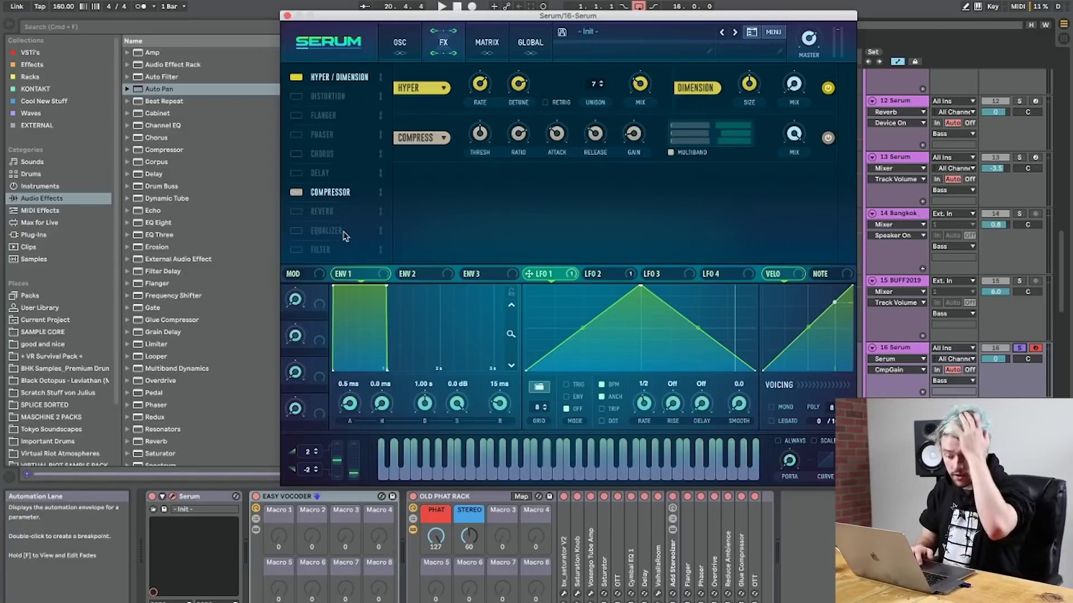
key(space)
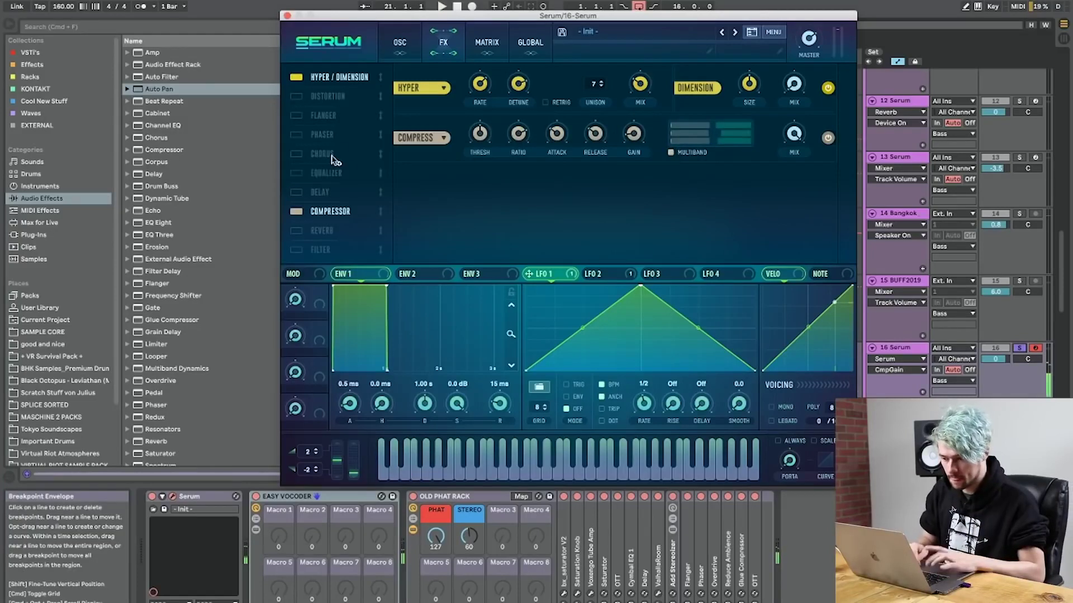
Show oscillator A's wavetable in 3D and set its warp mode to FM (from B).
click(401, 42)
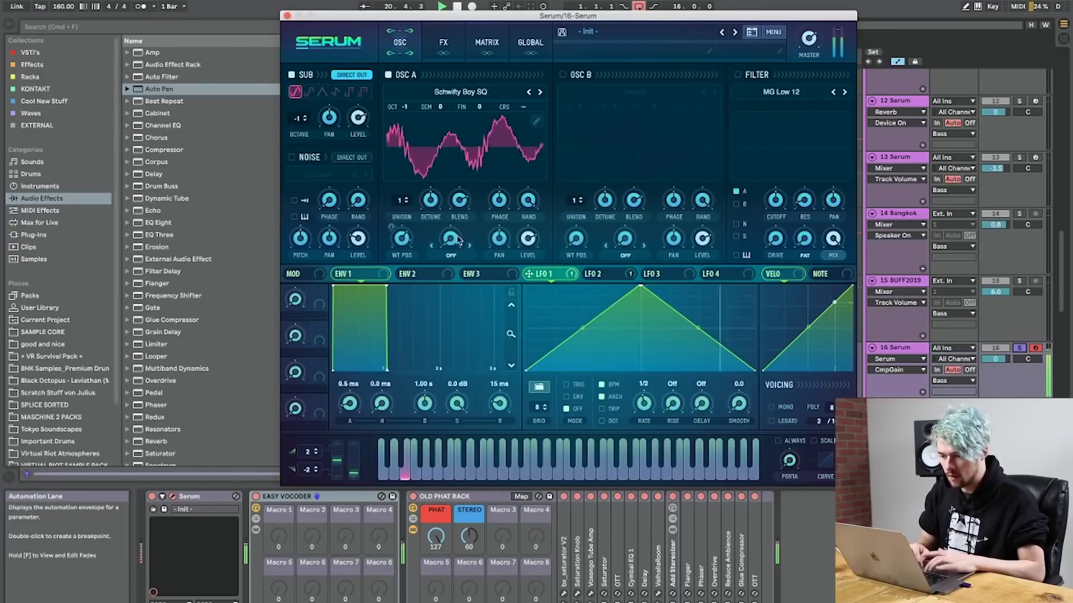
click(470, 169)
click(458, 256)
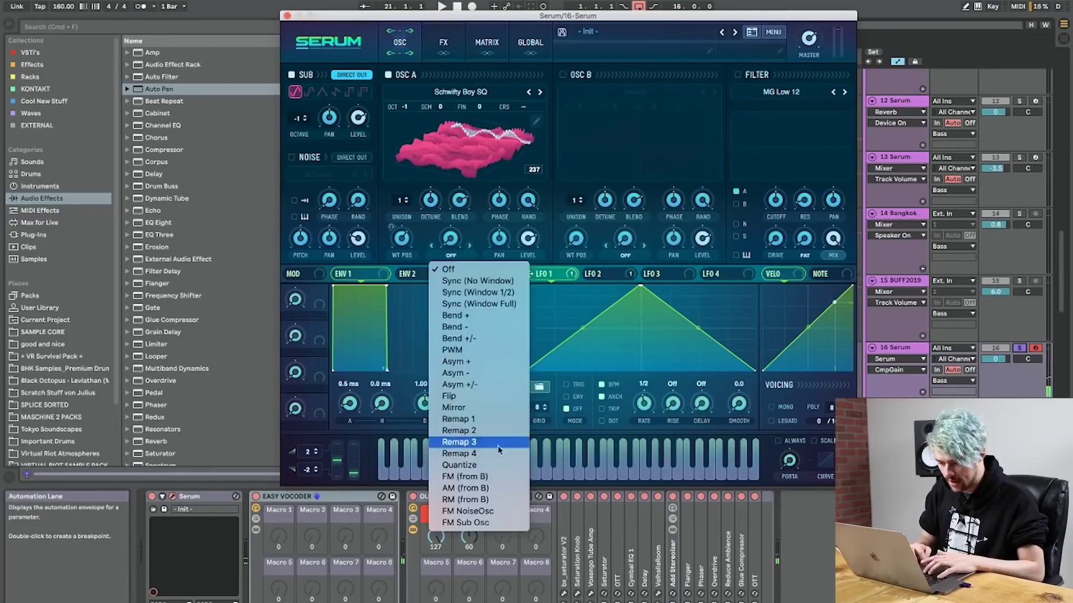
click(544, 332)
click(597, 275)
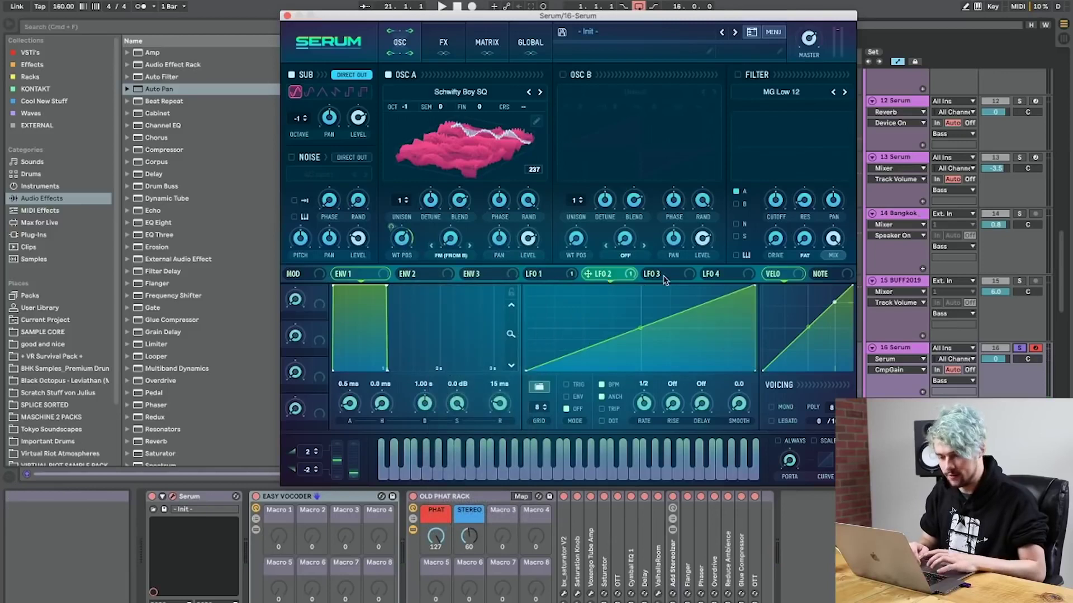
click(662, 274)
drag(546, 262, 528, 240)
key(space)
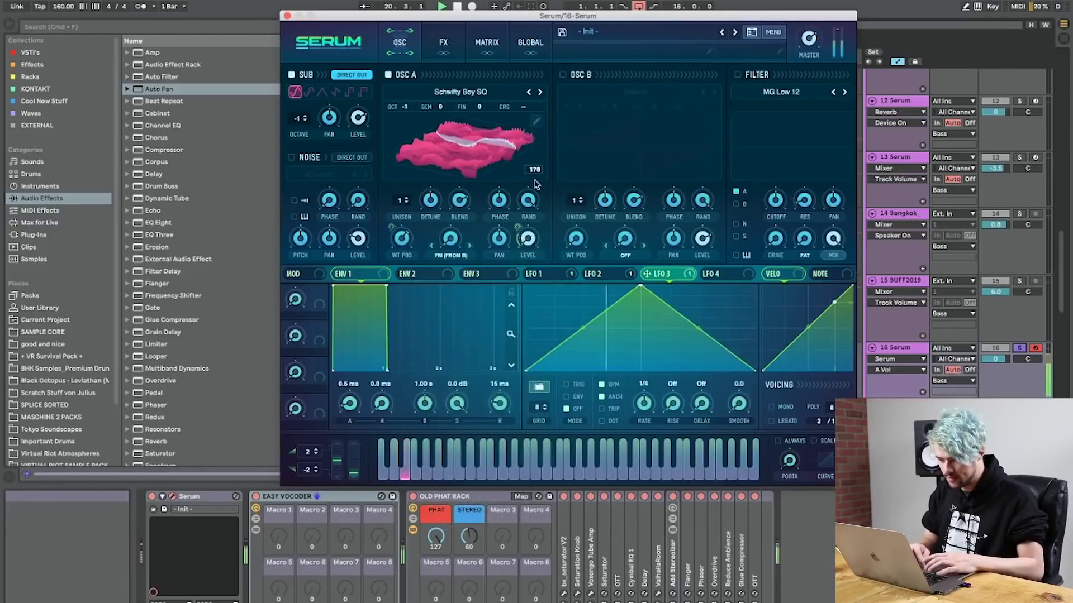
right_click(527, 240)
click(584, 291)
Modulate oscillator A's FM warp with LFO 3 and enable oscillator B at octave +2 as the FM source.
drag(652, 275, 448, 246)
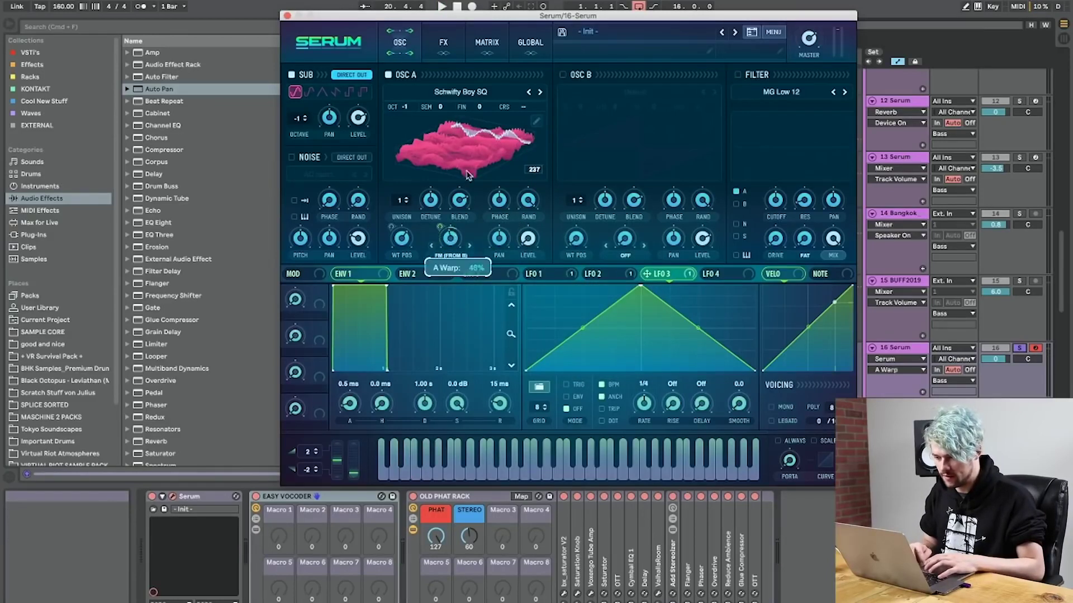
click(561, 75)
drag(701, 200, 708, 278)
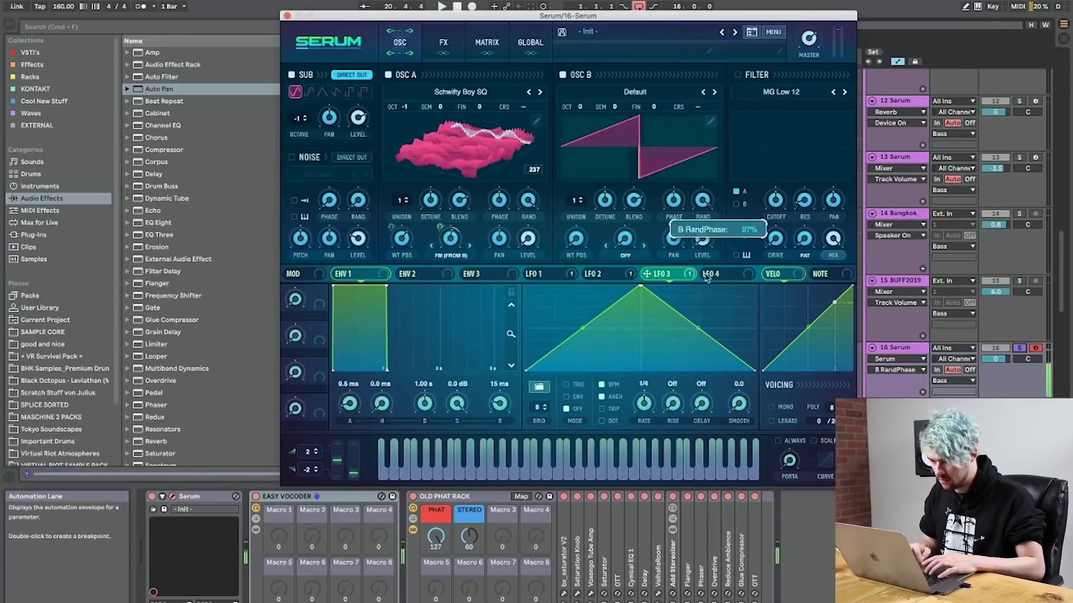
drag(519, 209, 557, 394)
drag(584, 110, 584, 98)
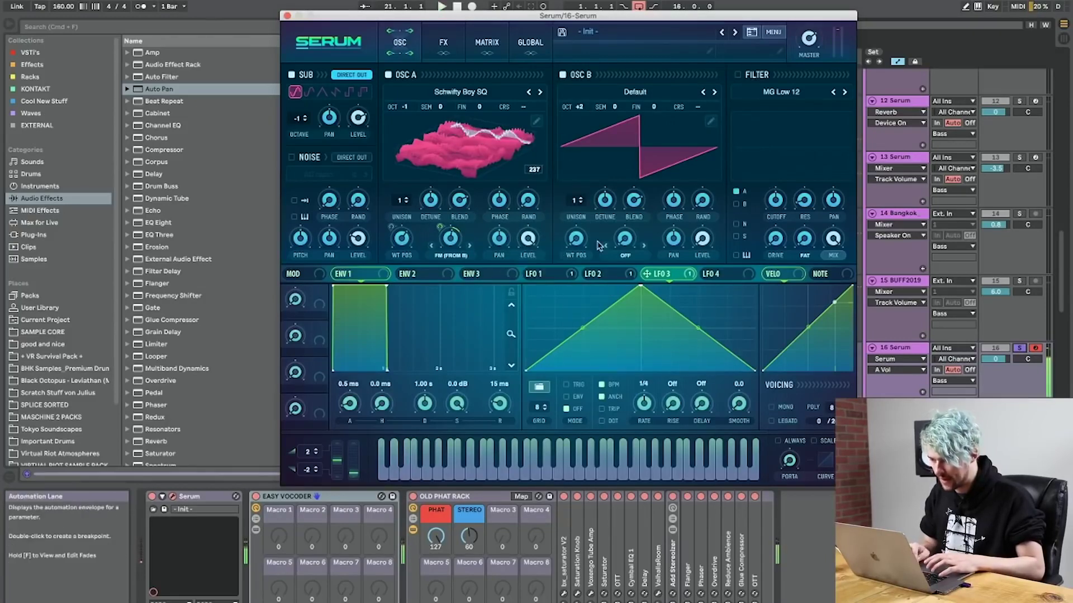
Enable an HP 12 filter with LFO 3 modulating its cutoff by about 27, and adjust LFO 3's warp amount.
click(771, 91)
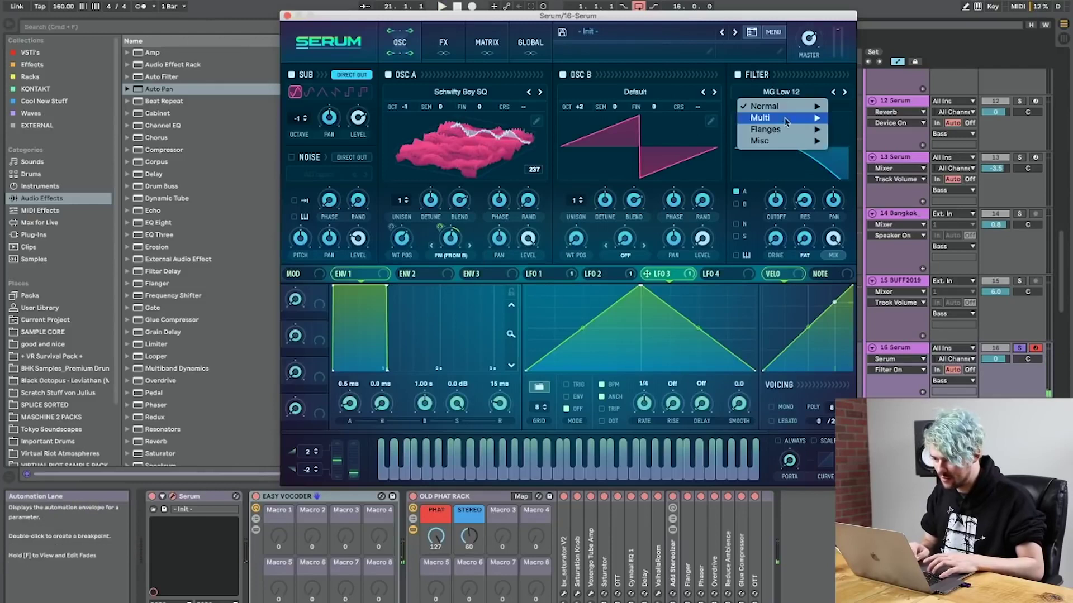
mouse_move(804, 118)
click(852, 187)
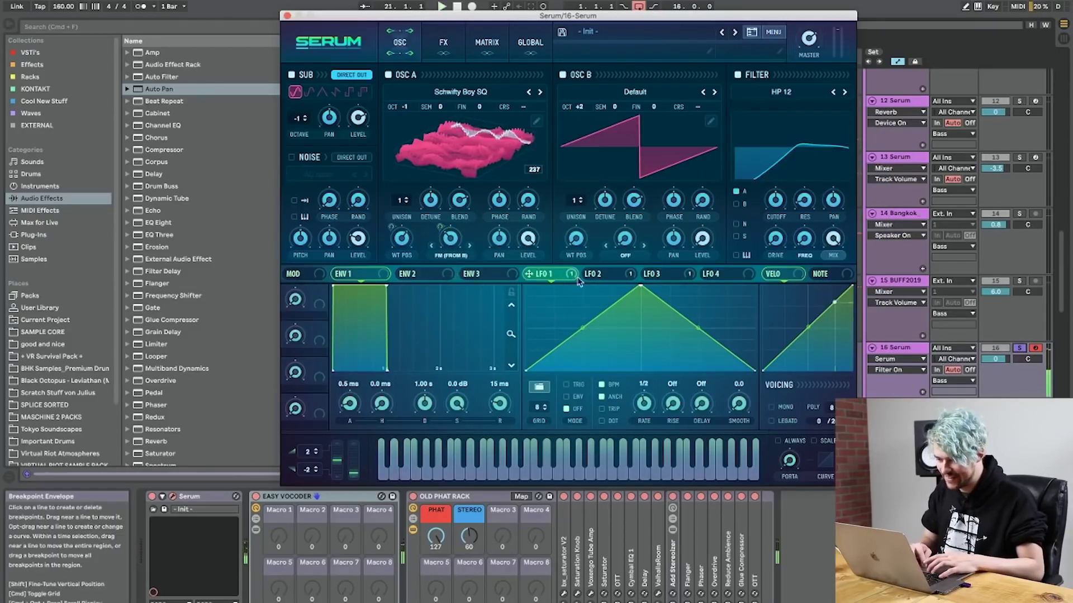
drag(793, 217, 559, 274)
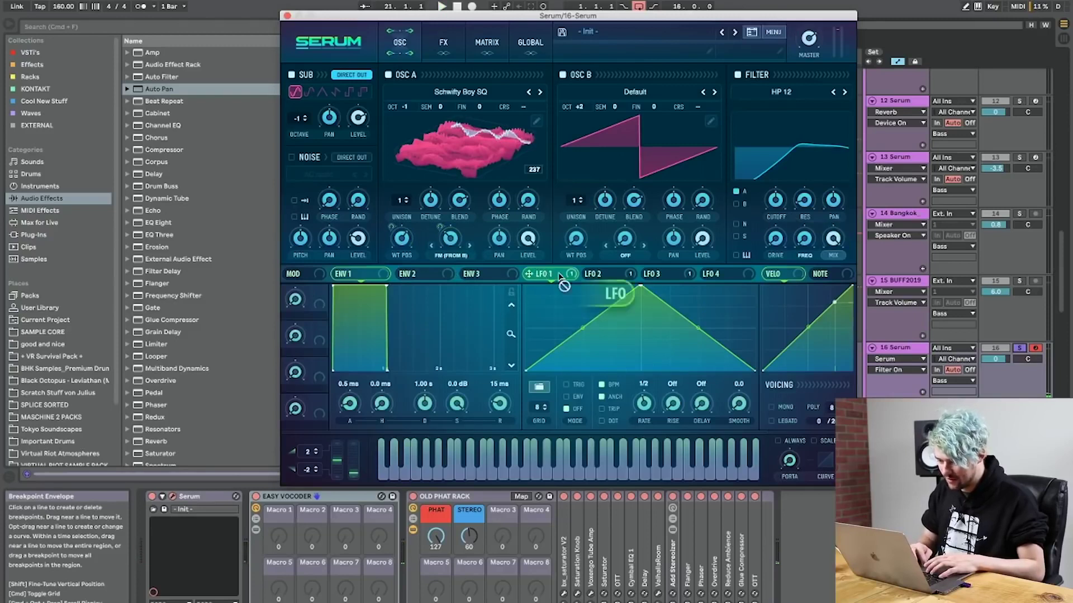
drag(802, 212, 776, 199)
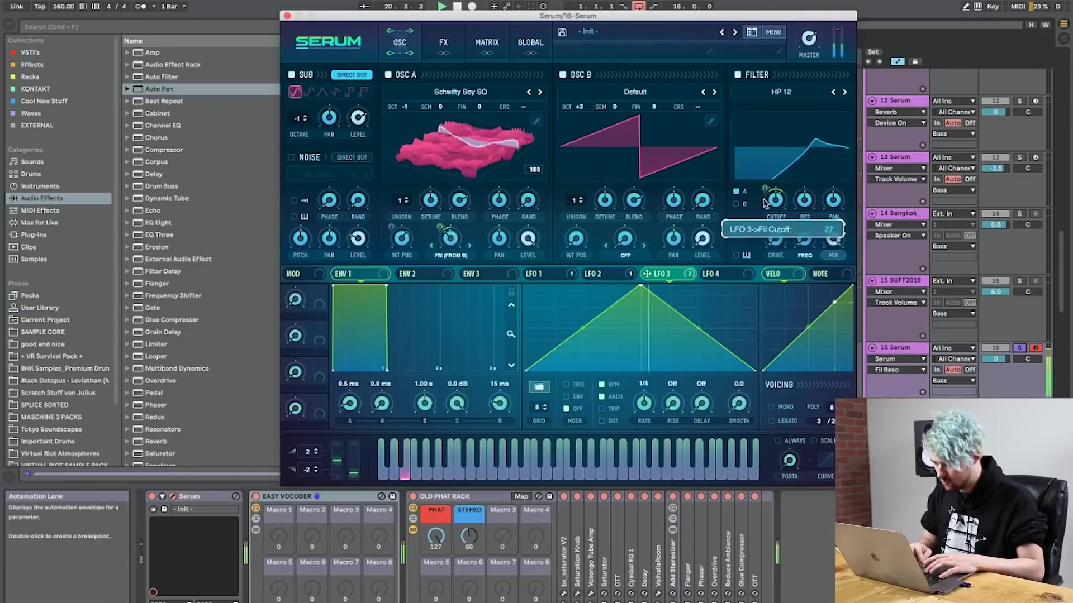
drag(445, 240, 439, 235)
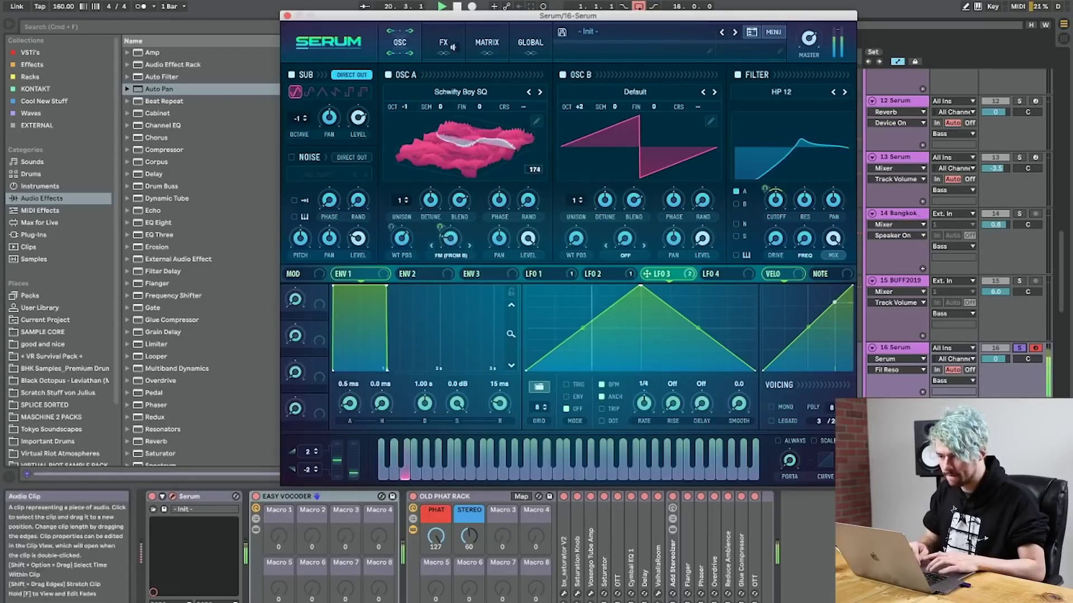
Enable Serum's Chorus effect, adjust its filter, depth and delay, audition the bass and close Serum.
click(443, 42)
click(297, 153)
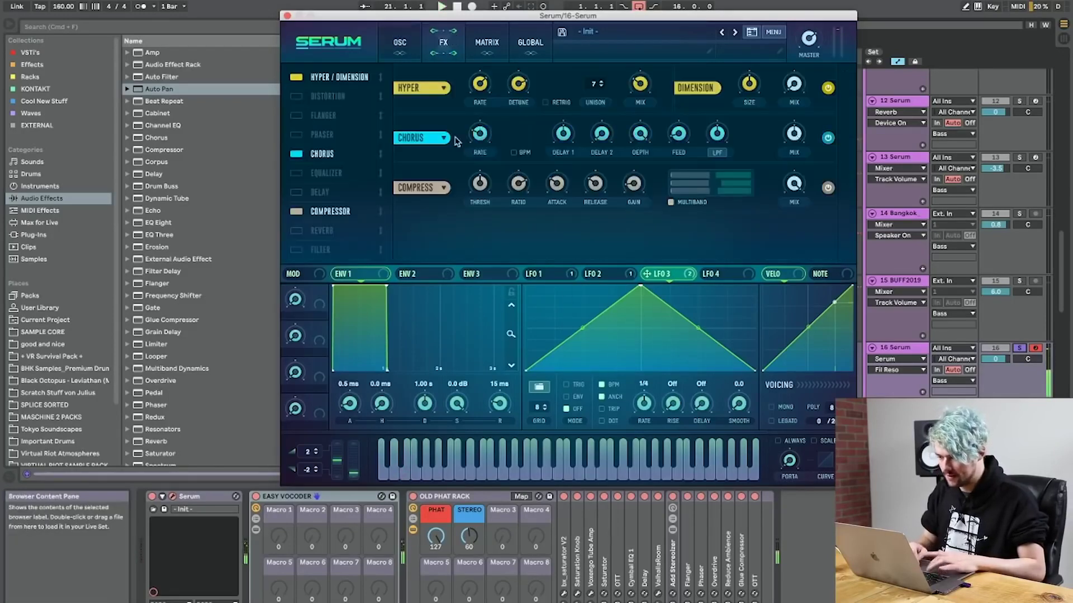
click(718, 143)
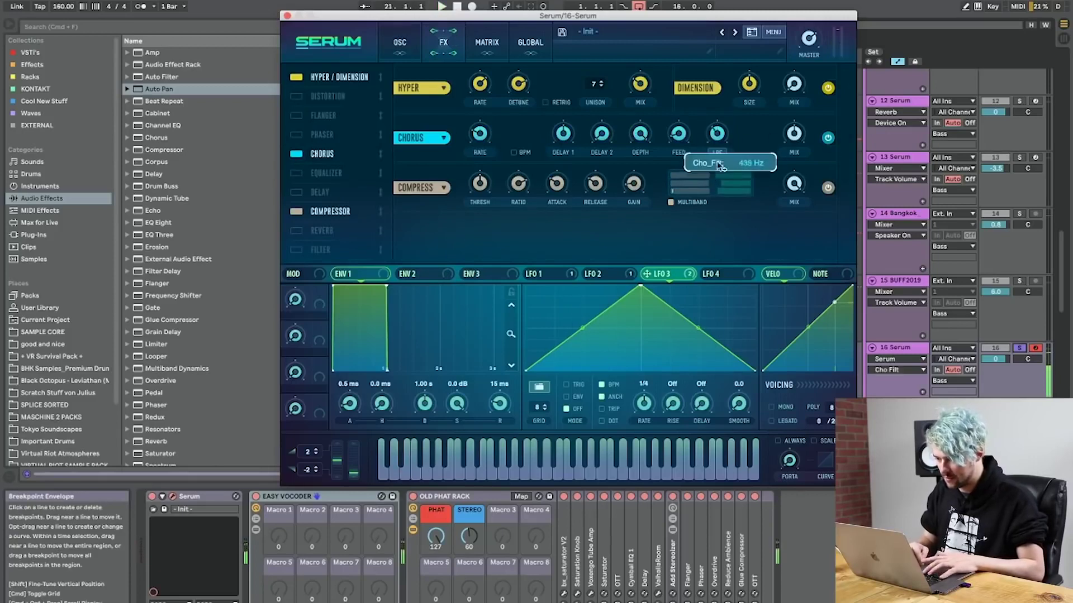
drag(712, 175, 736, 21)
drag(629, 131, 629, 249)
click(555, 121)
key(space)
click(400, 42)
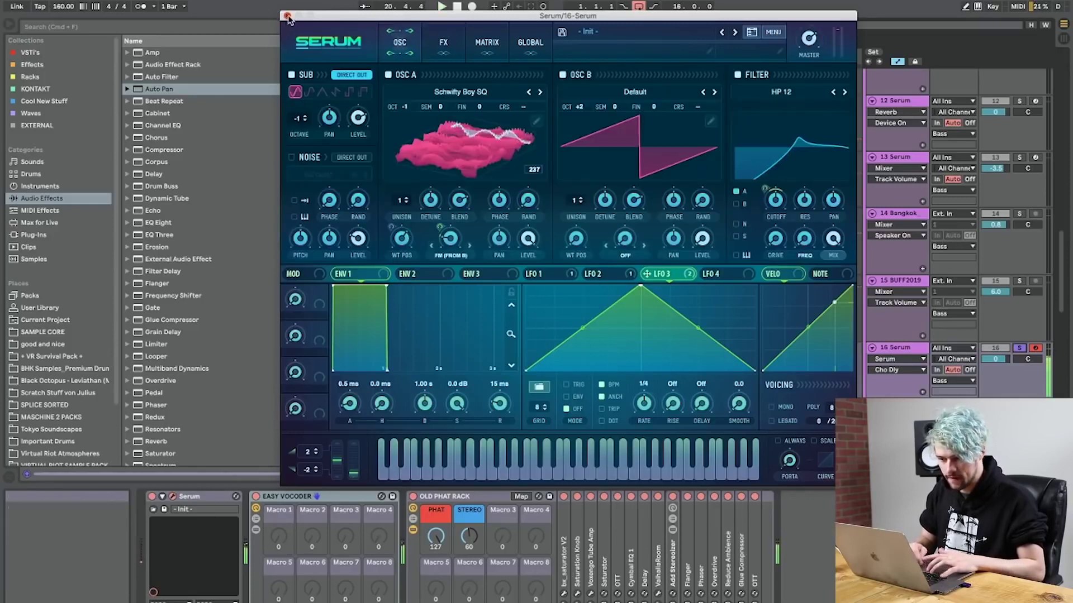
click(287, 15)
Add Disperser from the Cool New Stuff collection between Serum and EASY VOCODER on track 16.
click(25, 64)
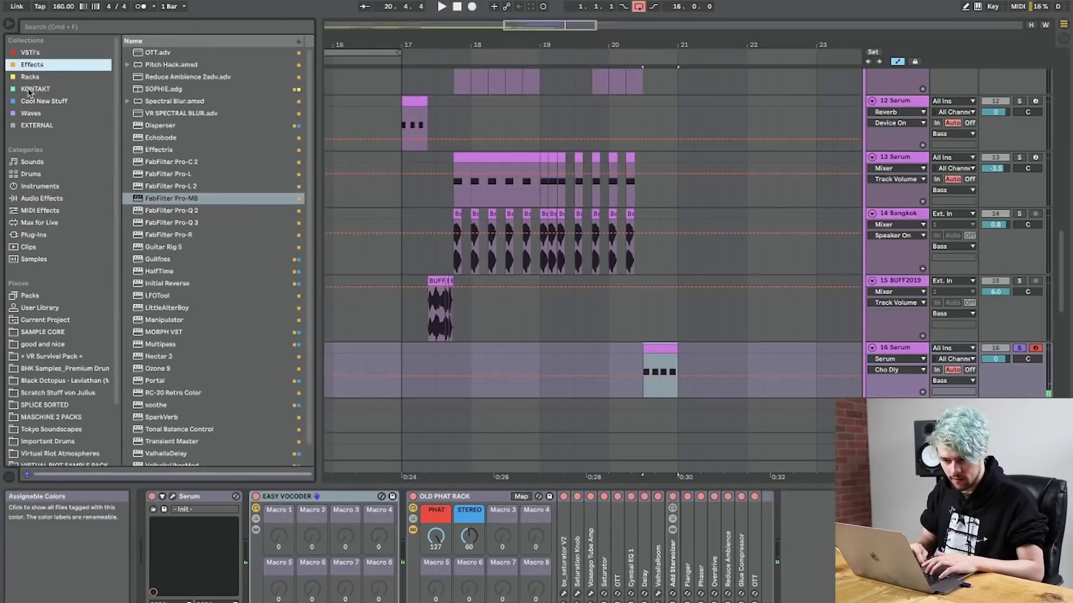
click(42, 199)
click(27, 77)
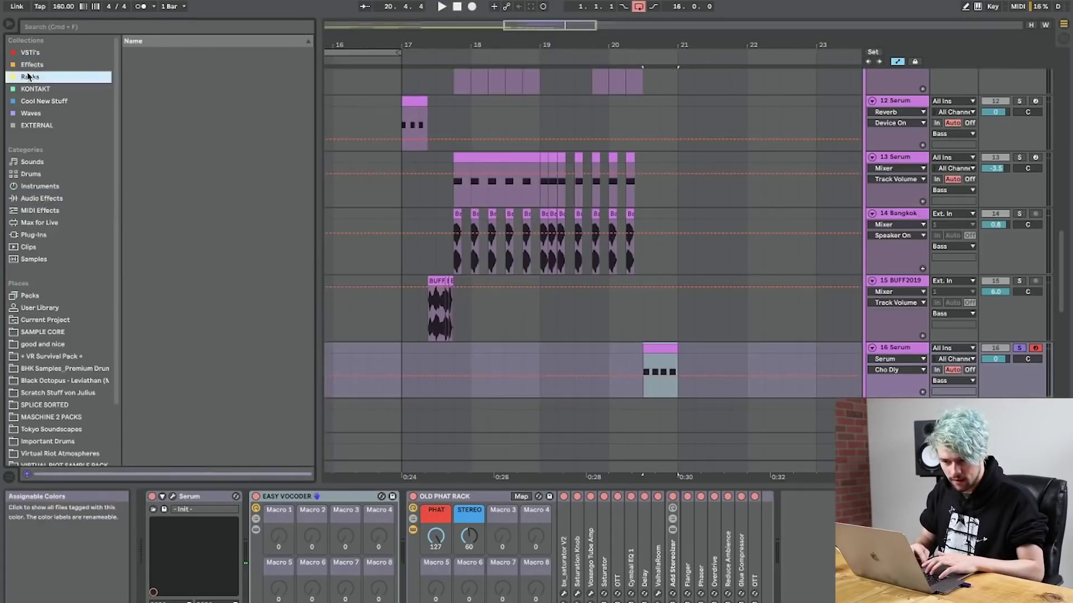
click(29, 100)
scroll(170, 112, up, 1)
click(171, 138)
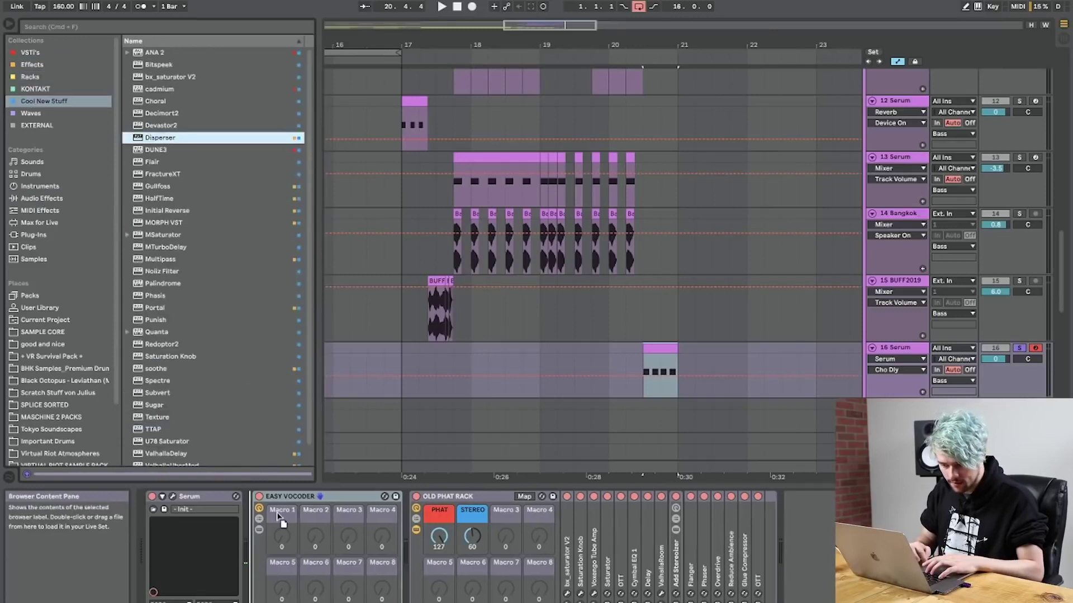
key(Return)
Set Disperser's frequency to about 1.91 kHz while auditioning the bass, and close its window.
key(space)
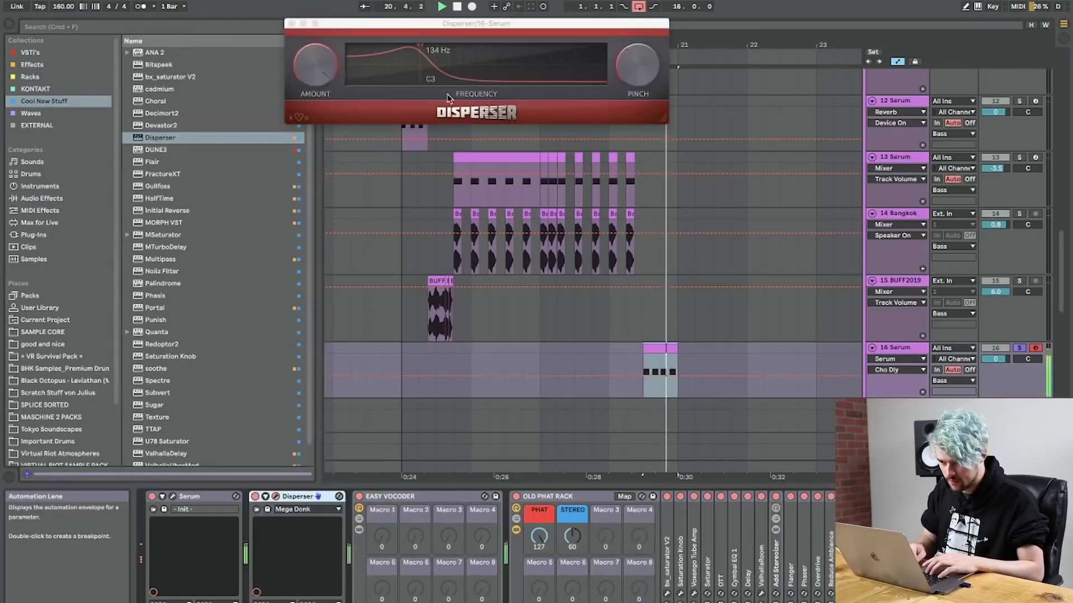
drag(498, 67, 538, 67)
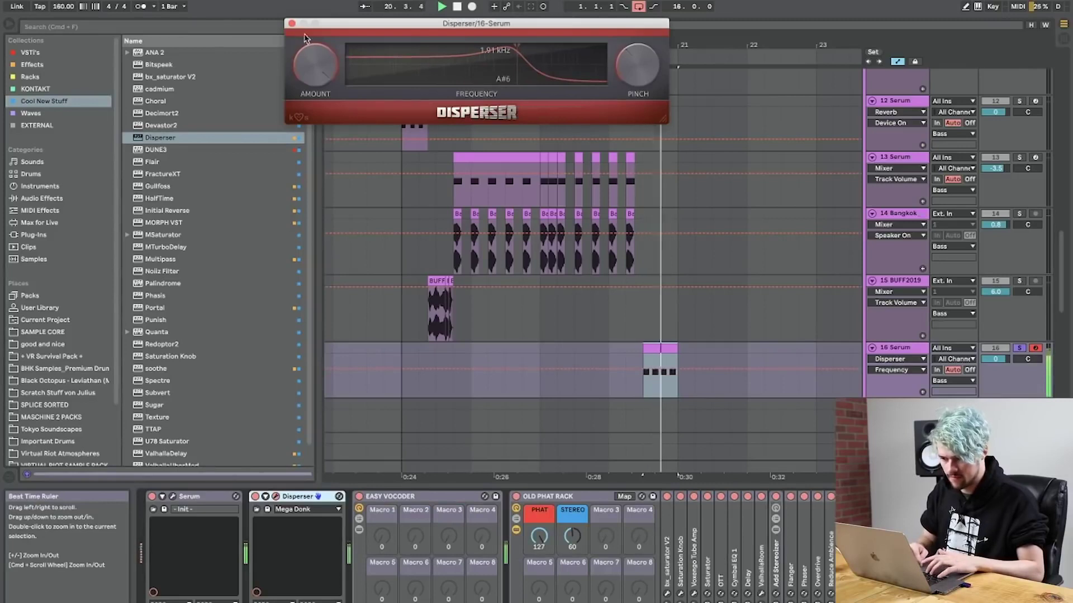
click(292, 24)
key(space)
click(32, 64)
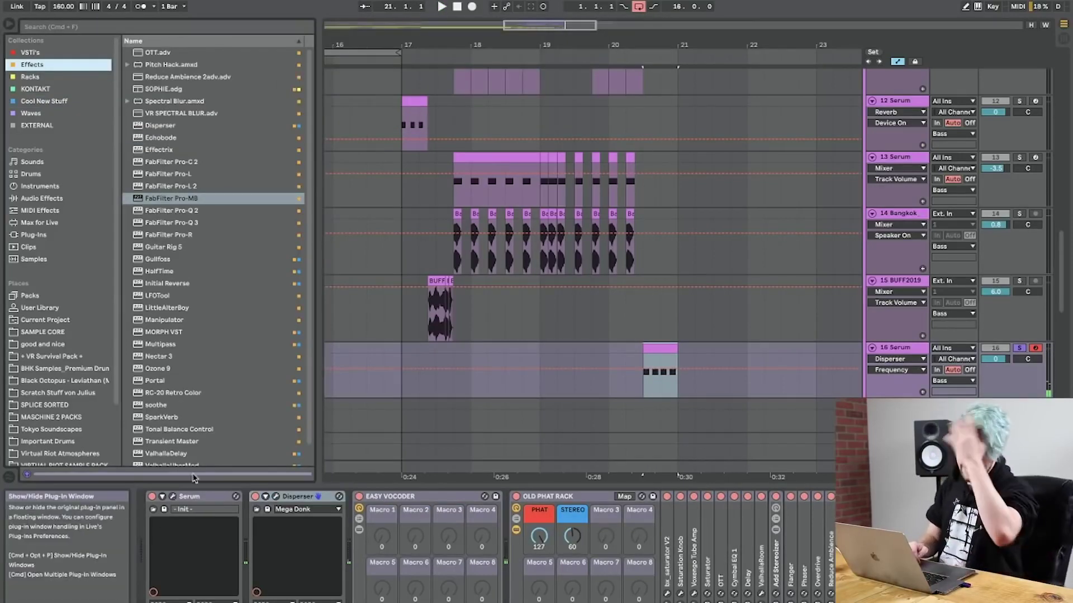
click(173, 496)
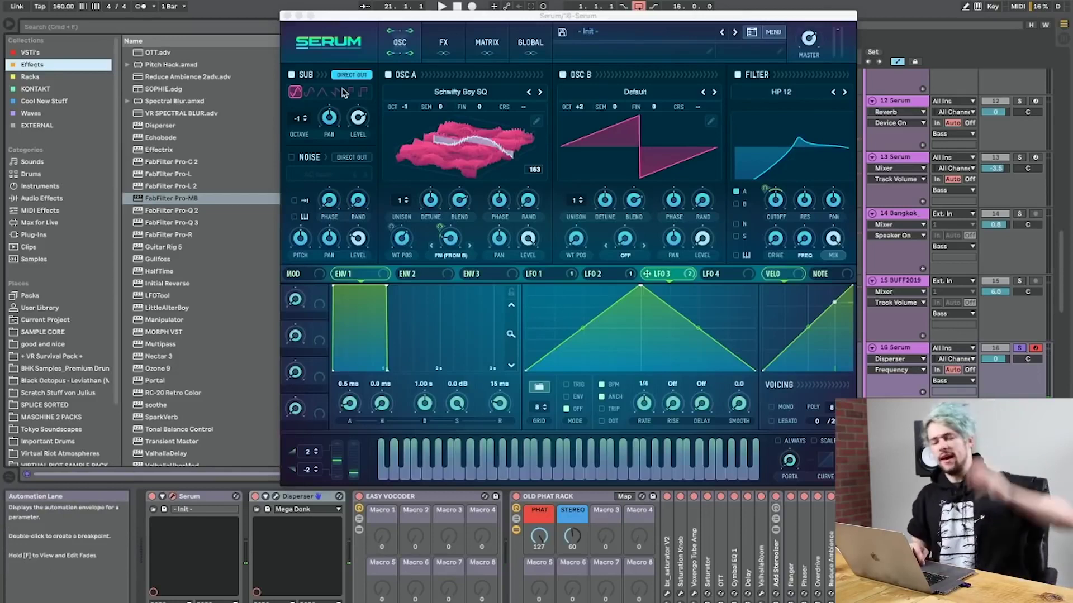
click(288, 17)
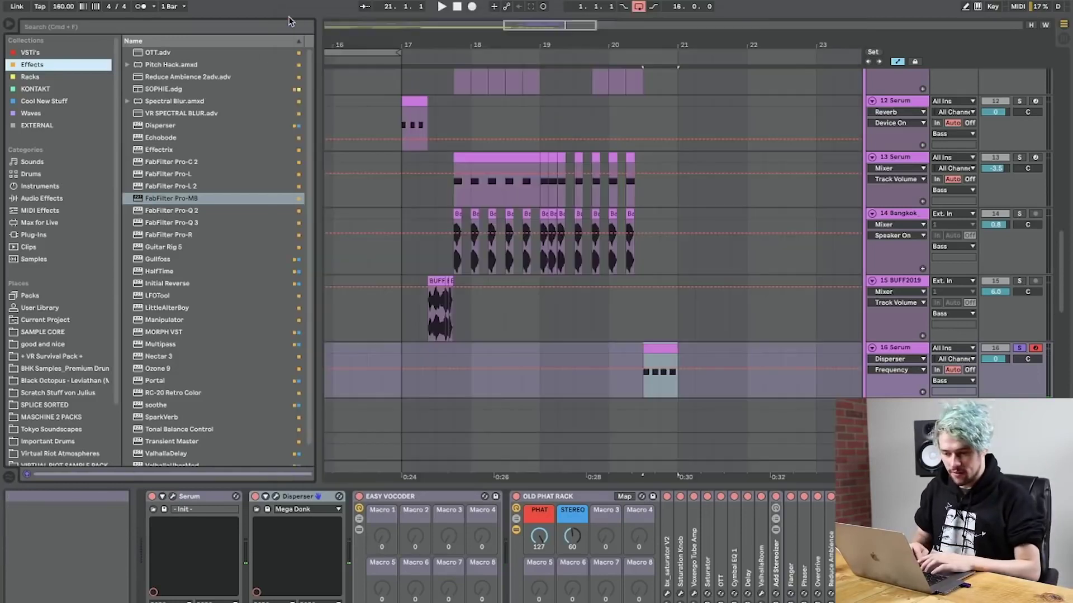
click(18, 79)
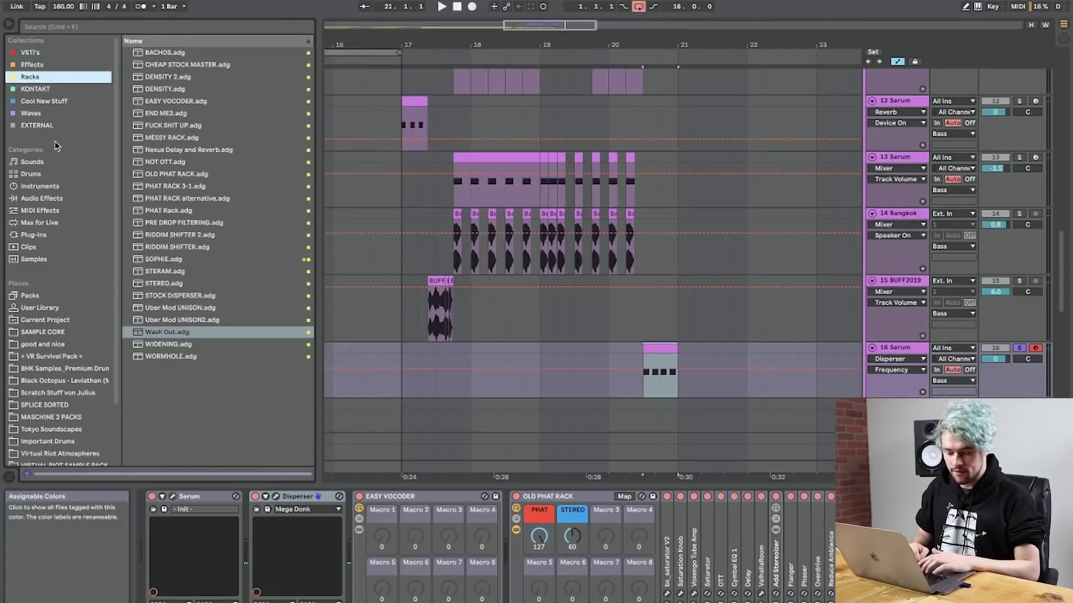
Save the Live Set as cymatic.als in the cry some more Project folder.
click(659, 348)
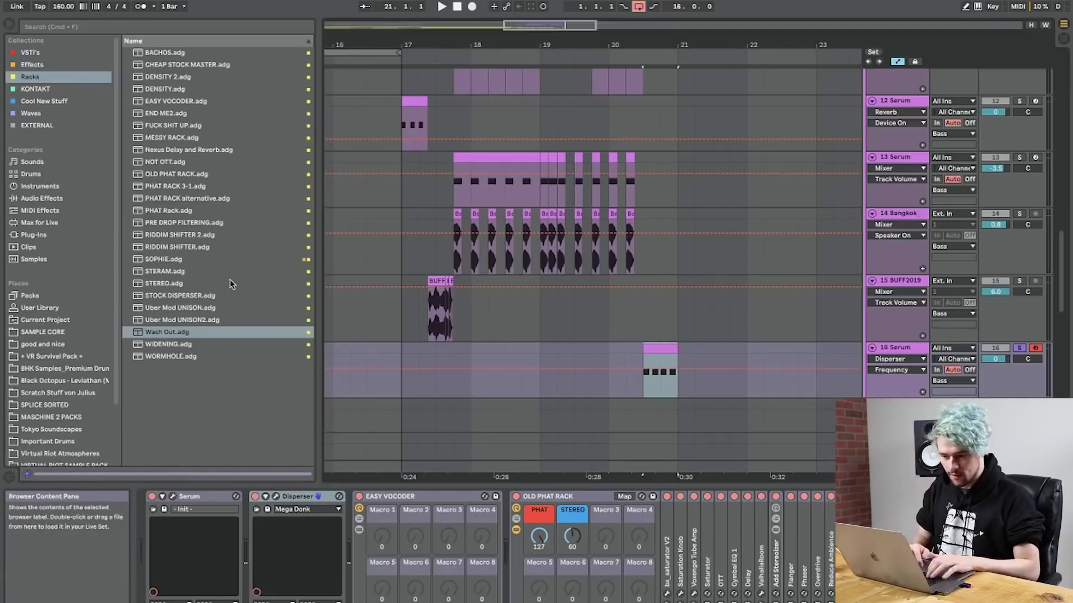
key(super+s)
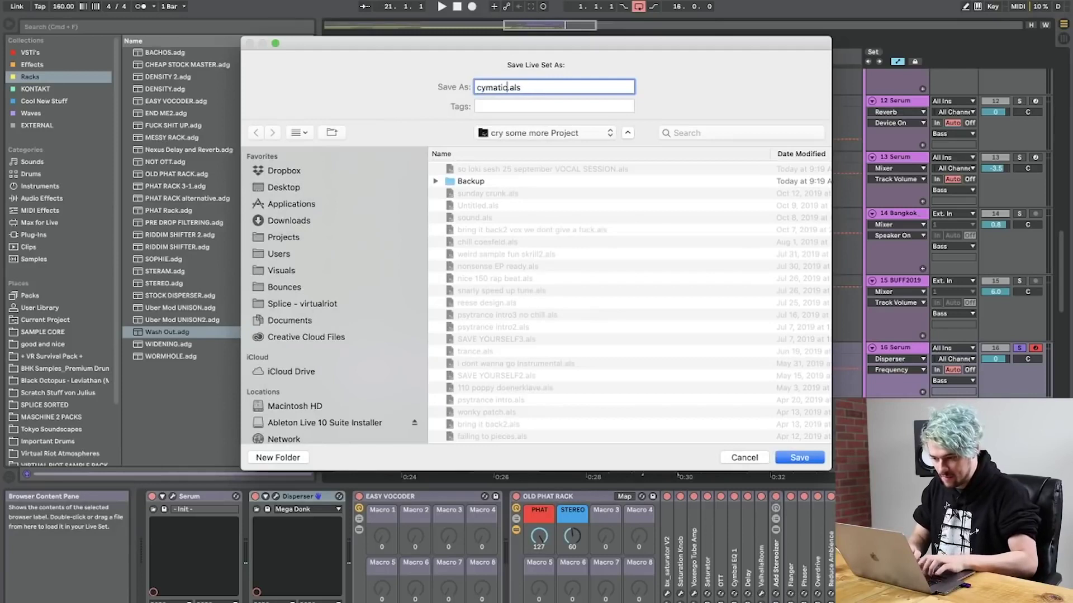
key(Return)
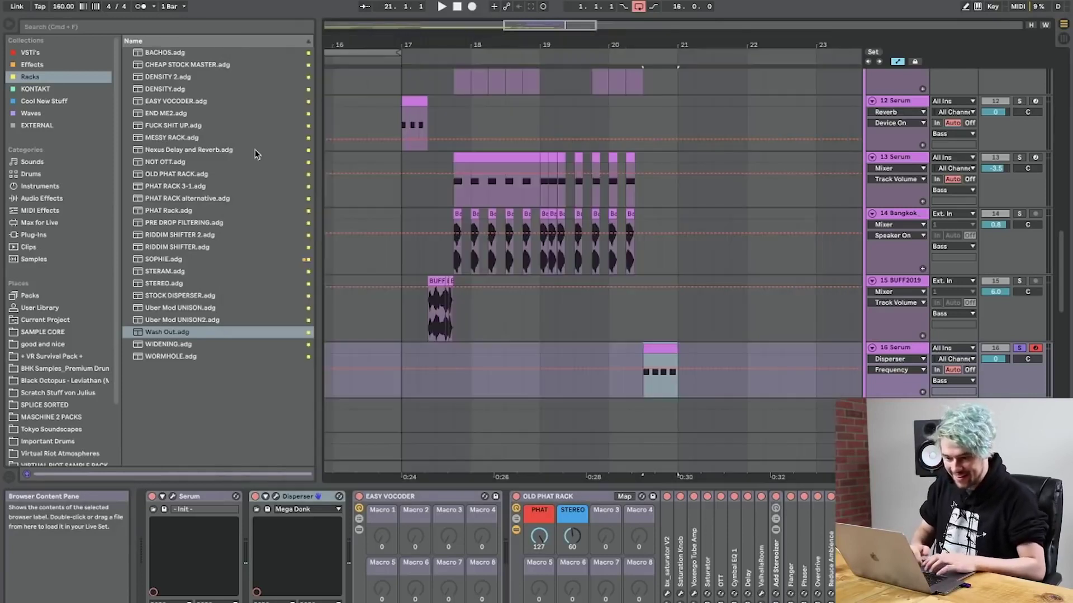
Add the RIDDIM SHIFTER 2 rack between Disperser and EASY VOCODER on track 16, and close its two Ozone Imager windows.
click(168, 127)
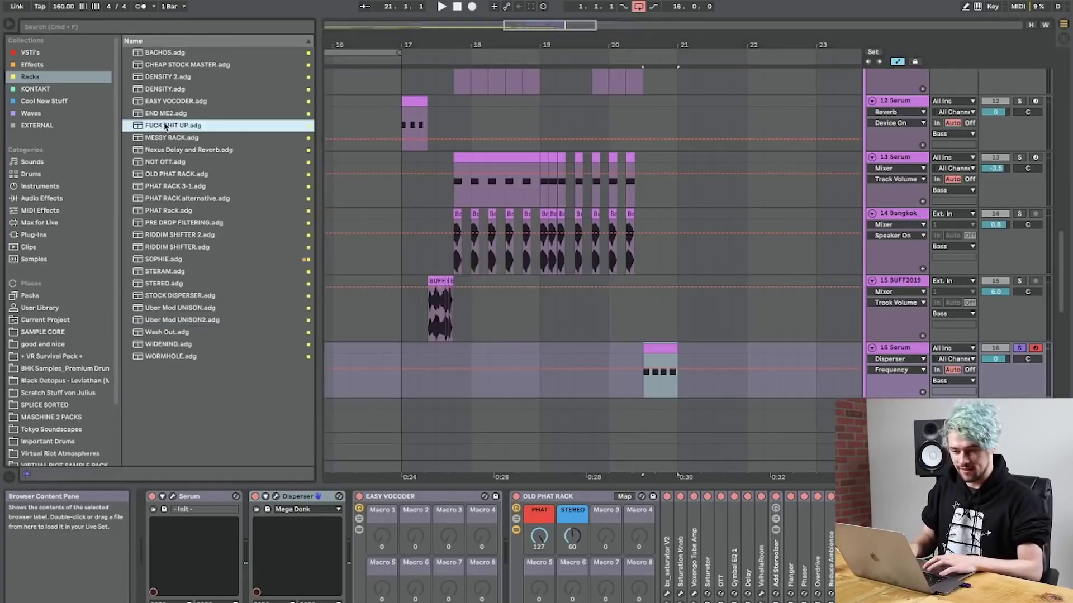
click(174, 152)
click(186, 250)
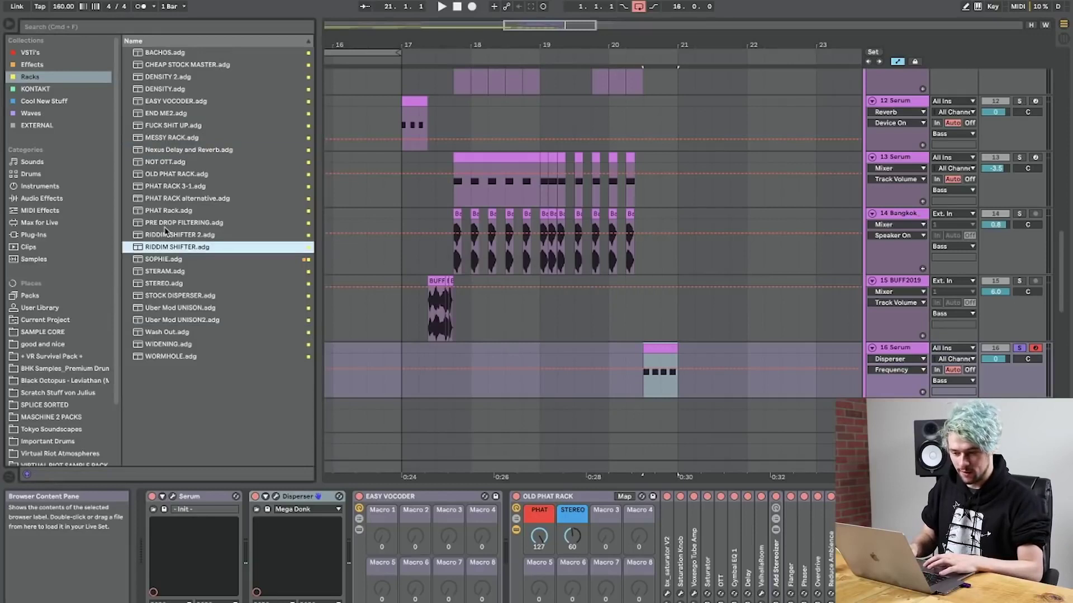
click(166, 235)
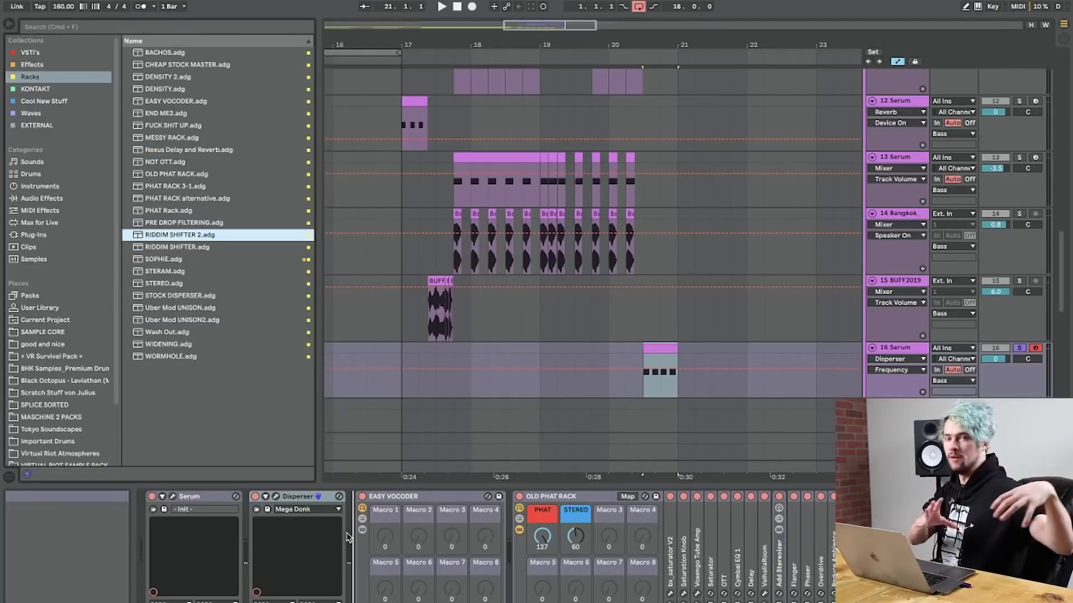
drag(346, 537, 347, 538)
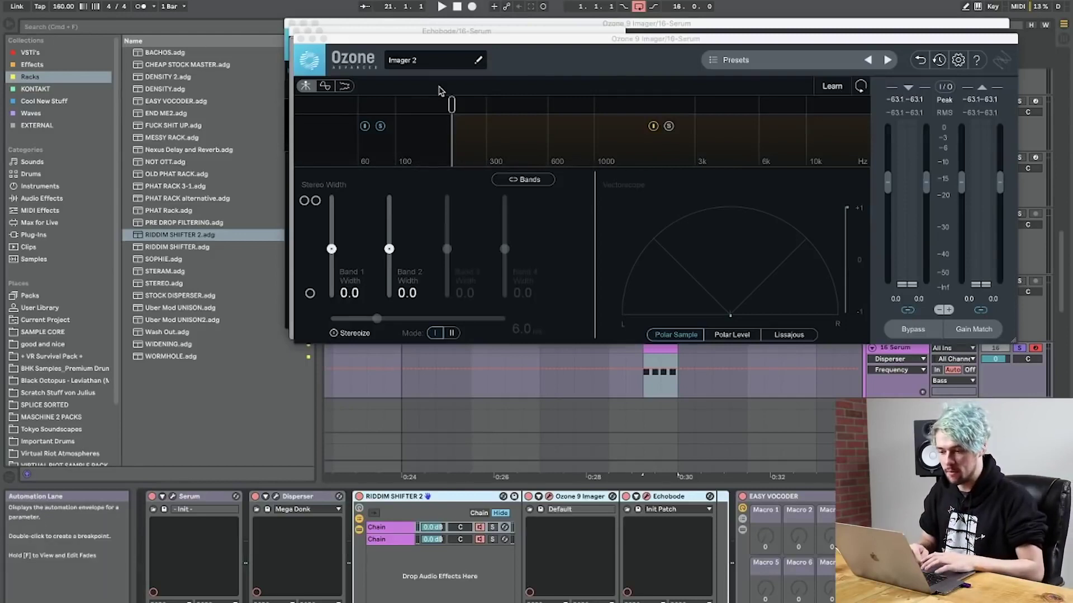
click(300, 39)
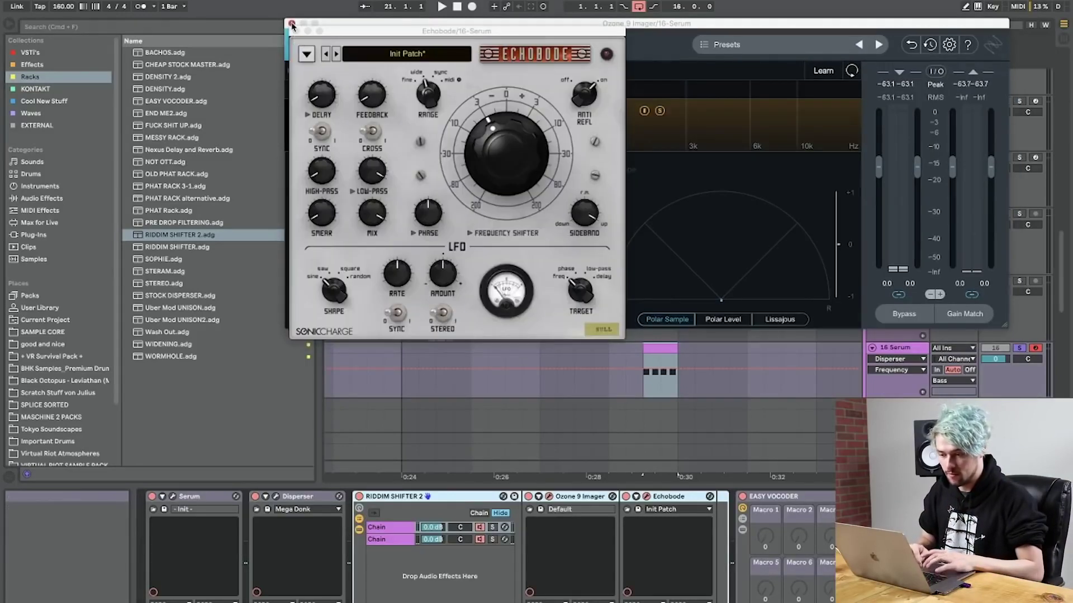
click(291, 24)
Tune Echobode's Frequency Shift Amount to about -280 Hz while auditioning the bass, with the Serum window open beside it.
key(space)
drag(522, 168, 520, 129)
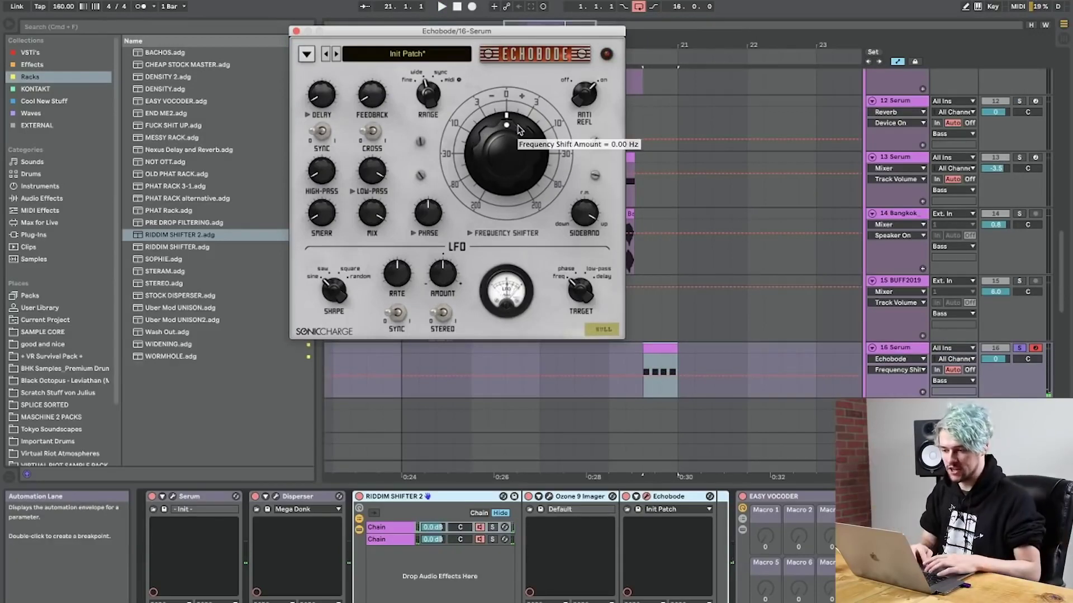
click(174, 497)
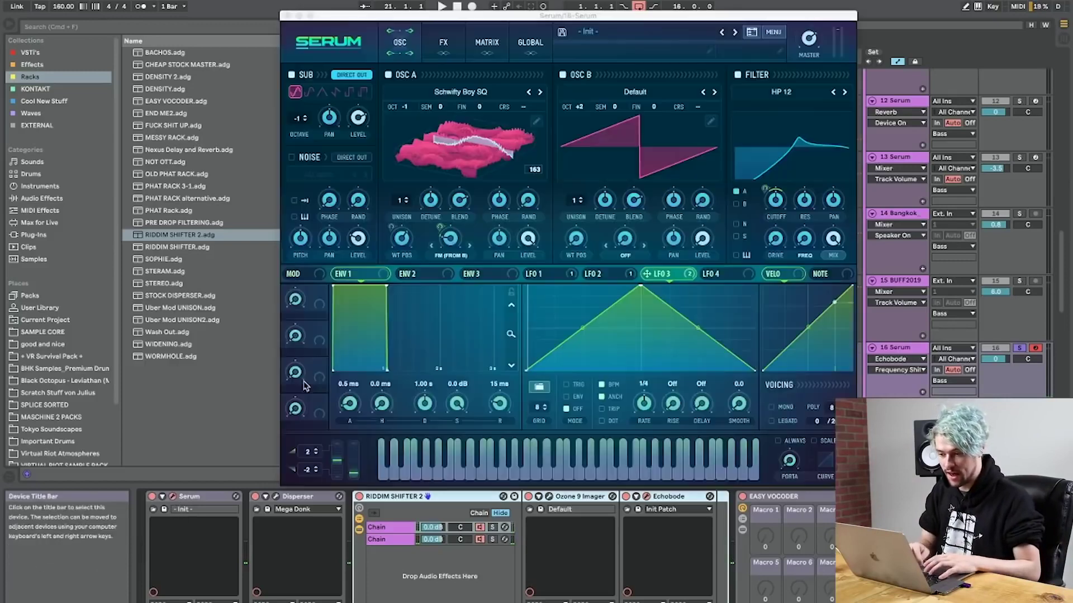
drag(410, 37, 215, 212)
key(space)
drag(491, 152, 492, 161)
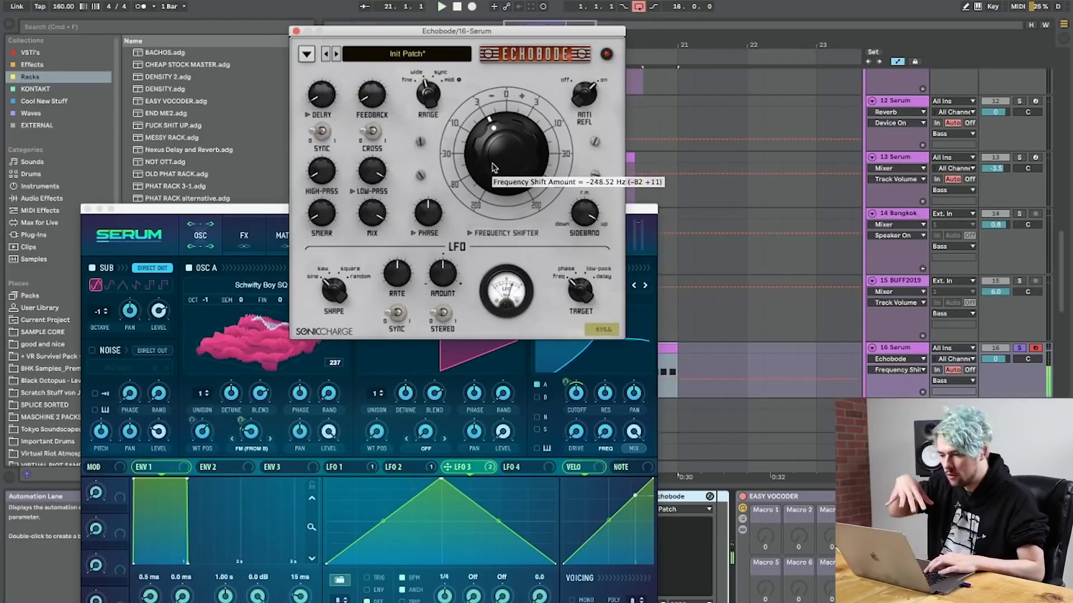
drag(494, 168, 494, 169)
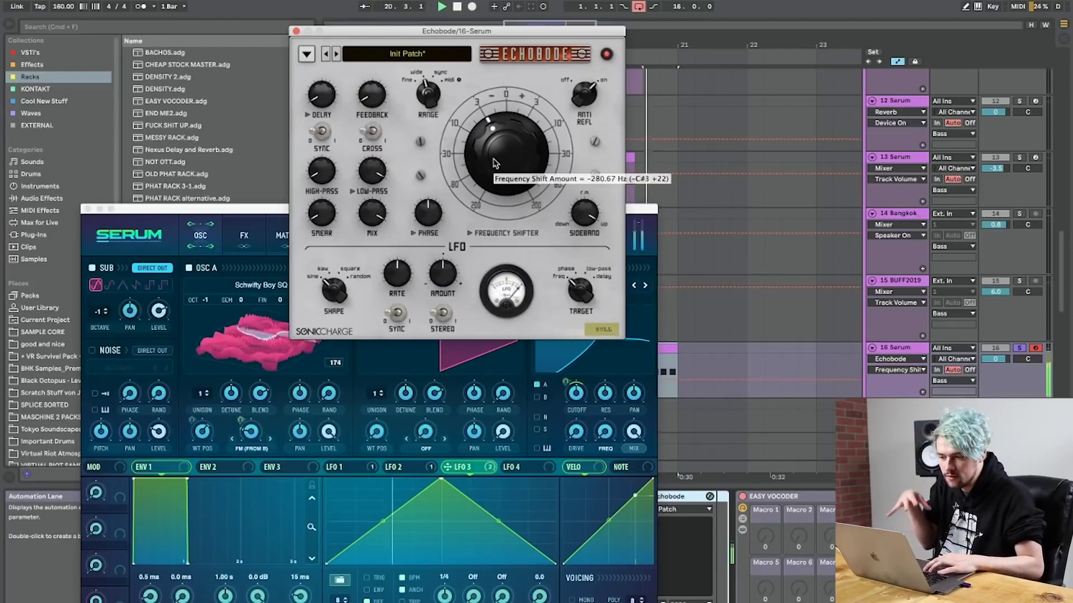
Unsolo track 16 and audition the shifted bass together with the rest of the mix.
click(1021, 348)
key(space)
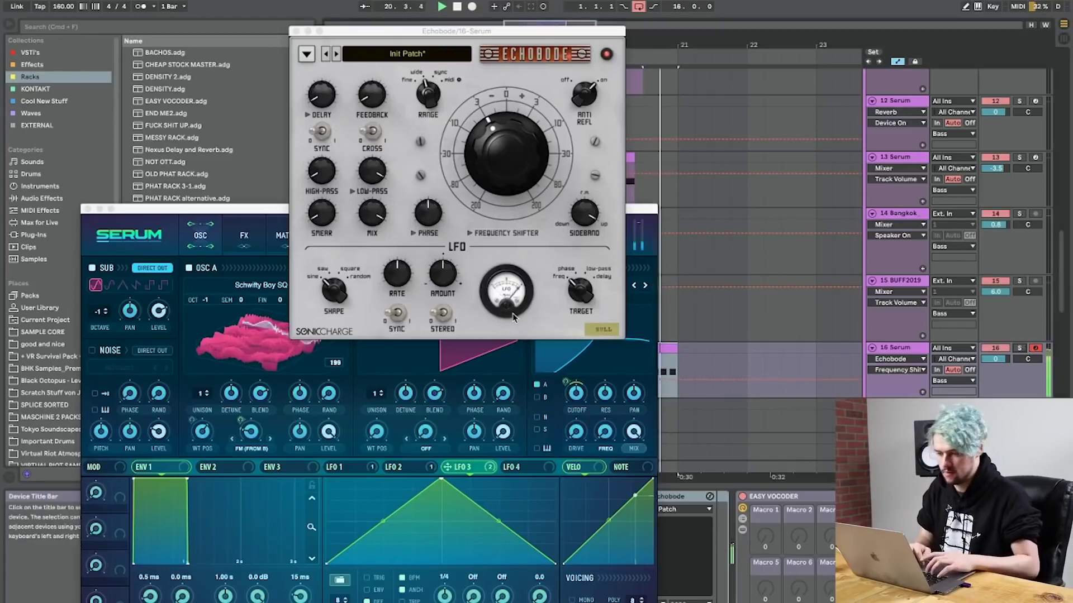
key(space)
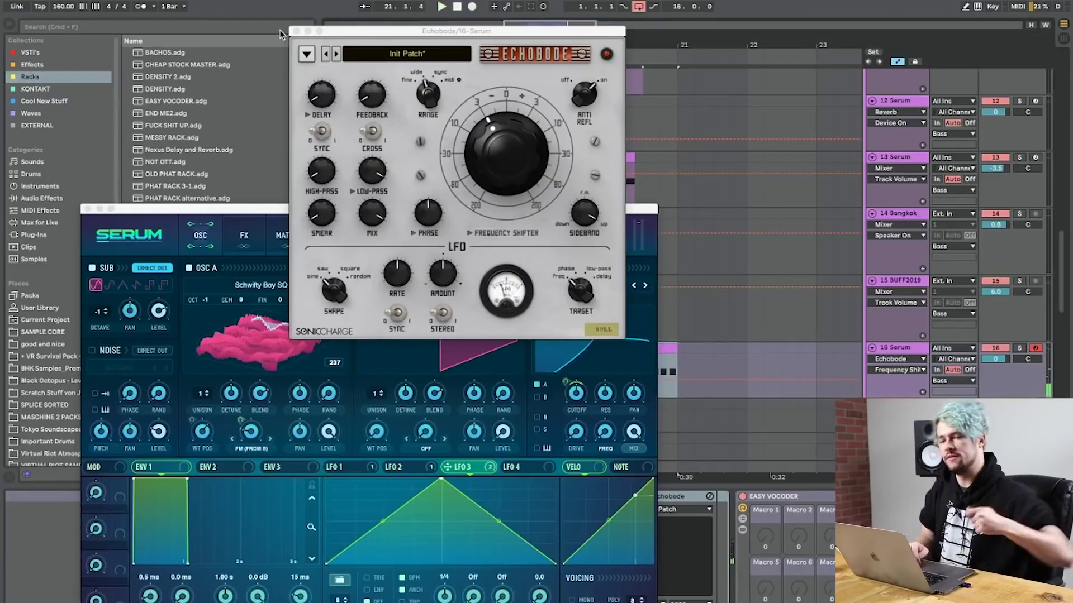
Set the LFO 3 rate in Serum to 1/2, audition the bass, and close the Serum and Echobode windows.
click(364, 460)
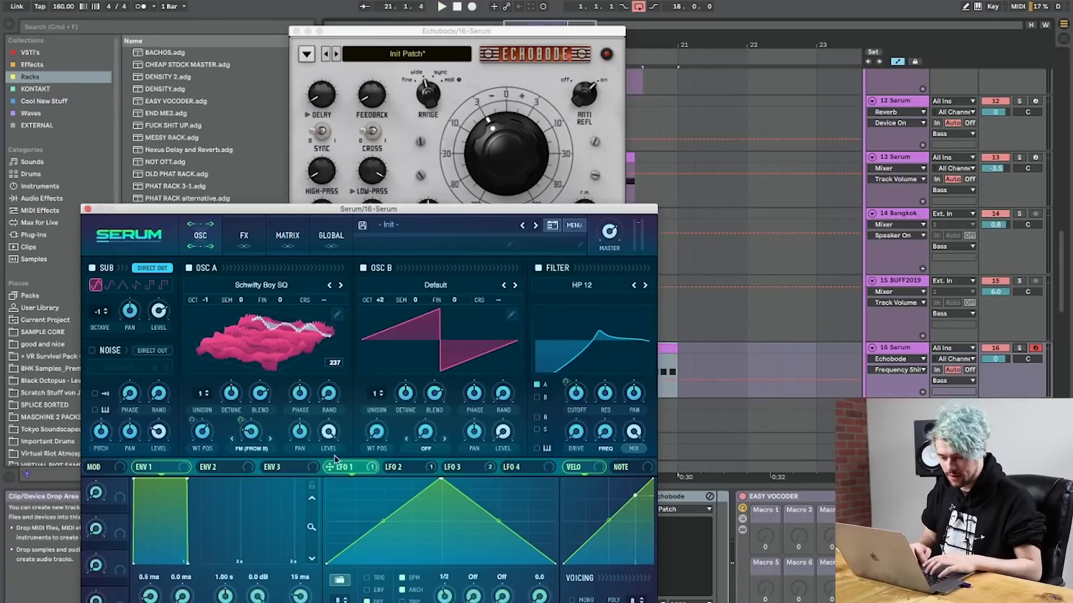
click(423, 448)
click(413, 463)
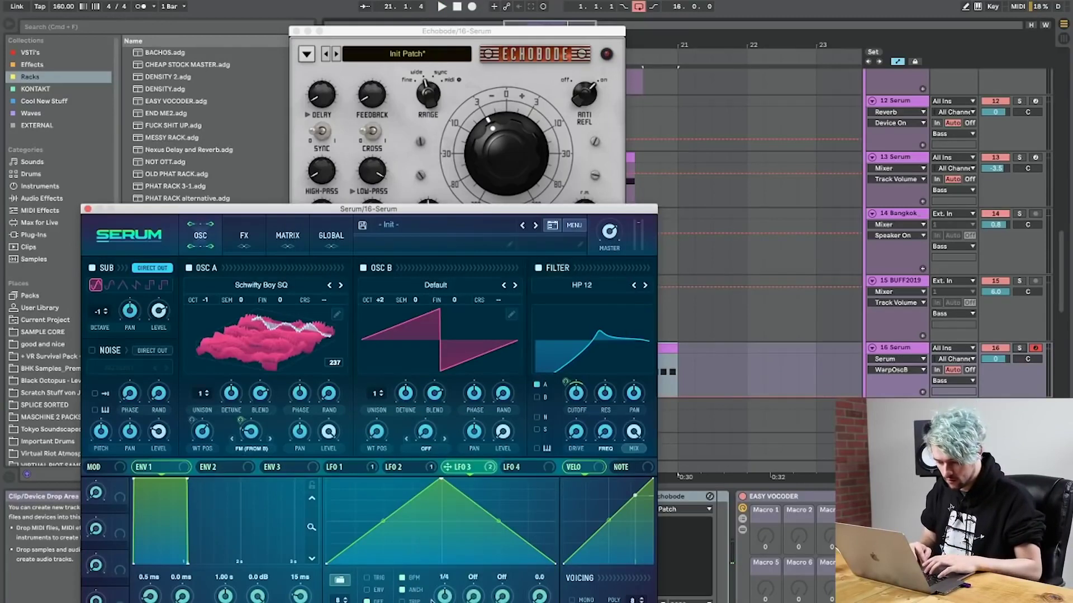
key(space)
drag(445, 596, 444, 602)
key(space)
key(space)
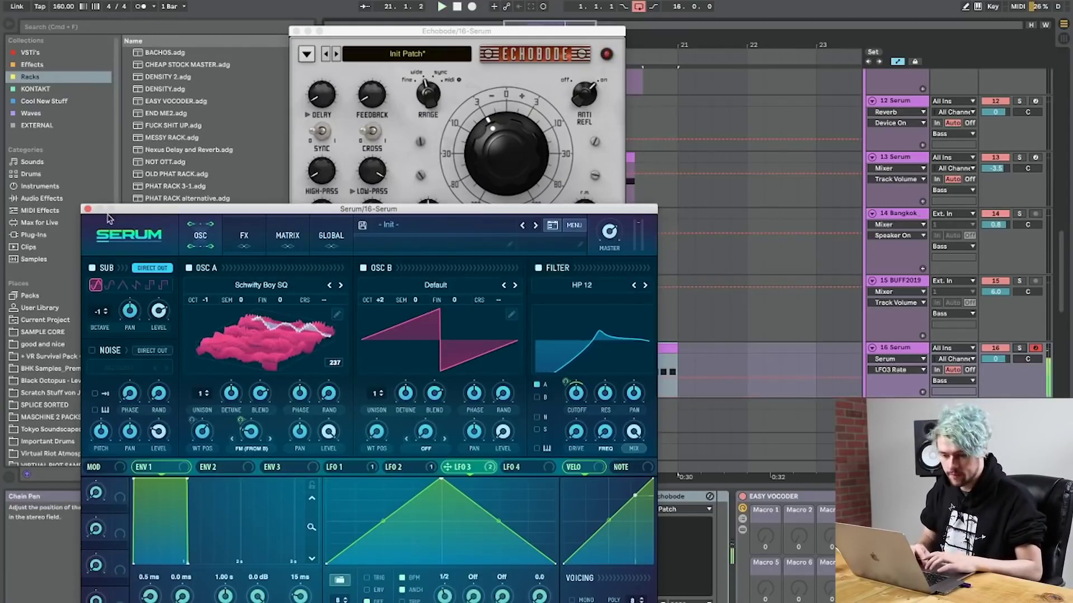
click(87, 209)
click(297, 32)
Add the Phaser audio effect between RIDDIM SHIFTER 2 and EASY VOCODER on track 16.
click(42, 200)
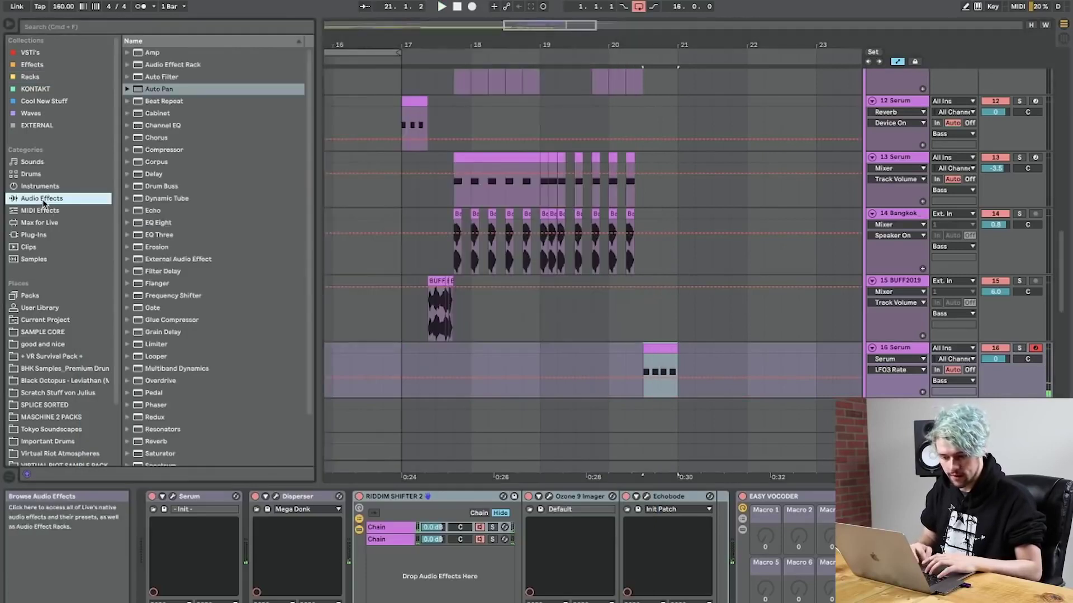
scroll(178, 402, down, 3)
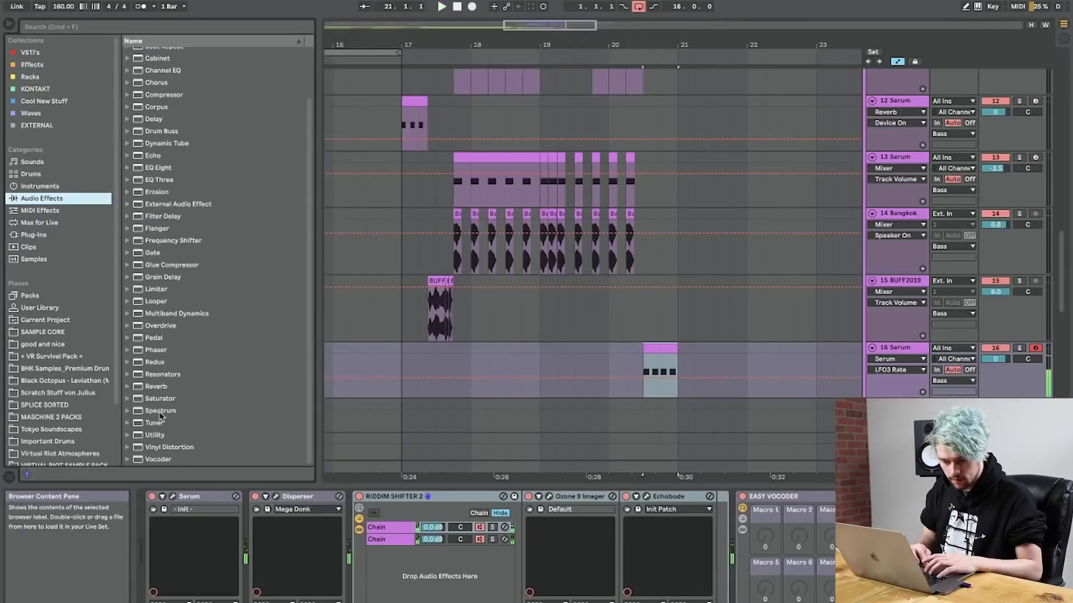
double_click(148, 350)
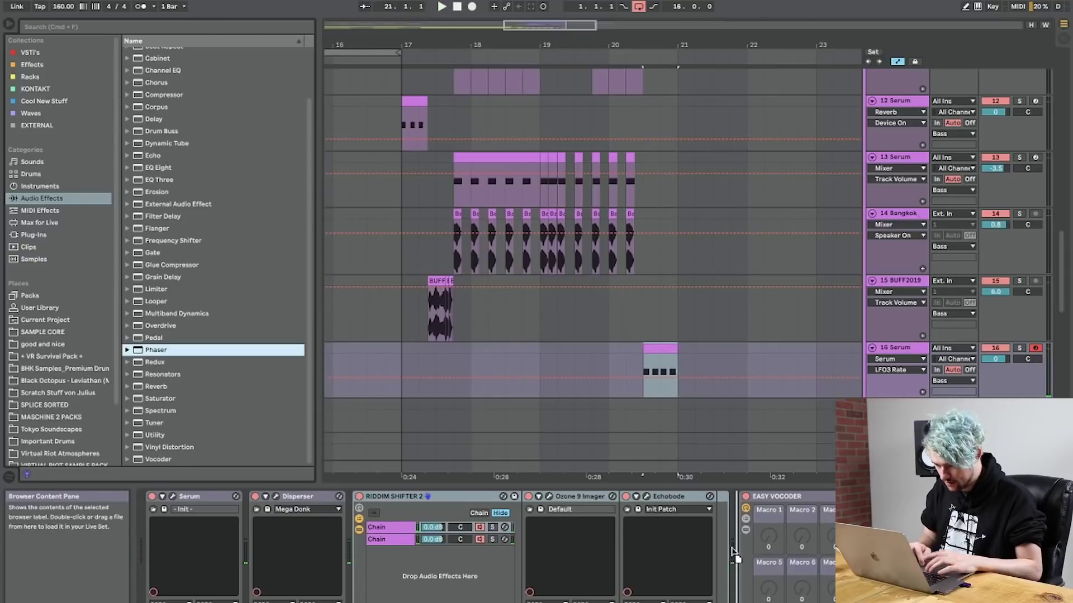
Adjust Phaser's feedback, dry/wet and frequency while auditioning the bass, and collapse the RIDDIM SHIFTER 2 and Phaser devices.
key(space)
drag(863, 602, 863, 536)
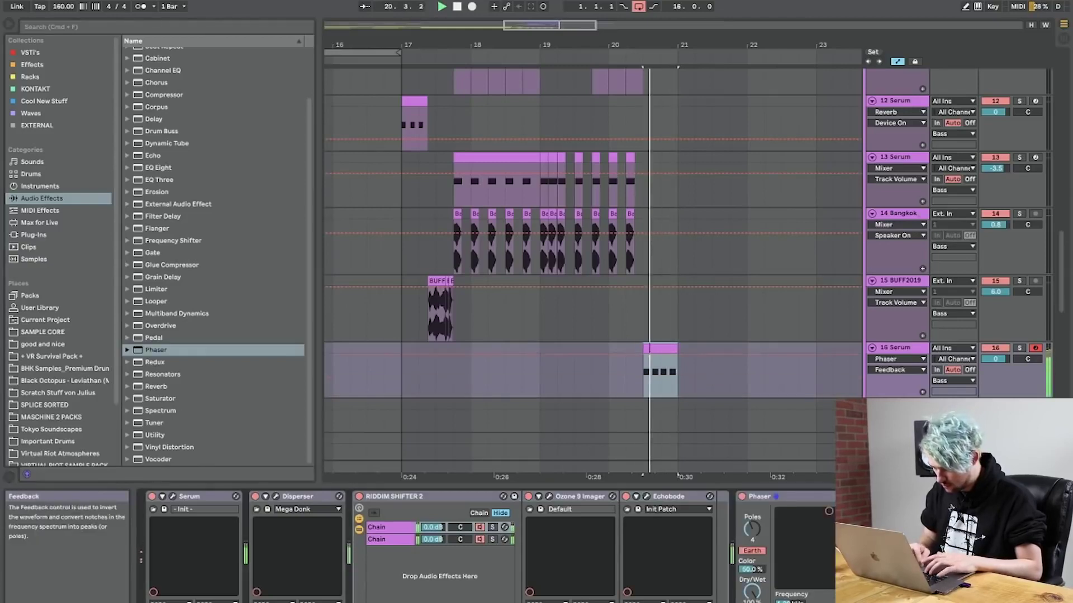
drag(751, 591, 752, 596)
drag(829, 511, 824, 511)
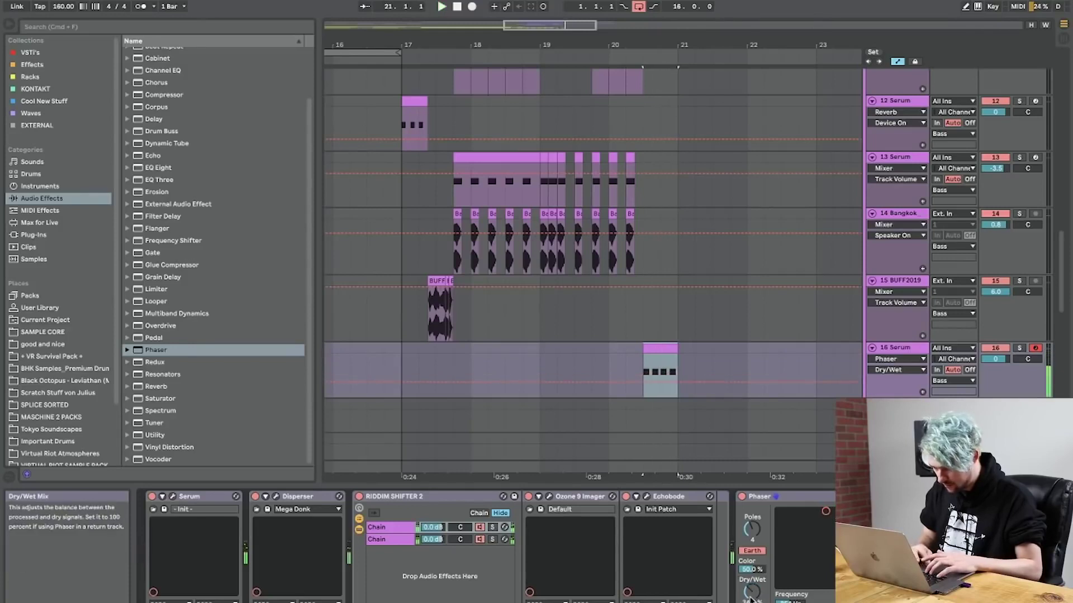
double_click(424, 497)
double_click(504, 493)
key(space)
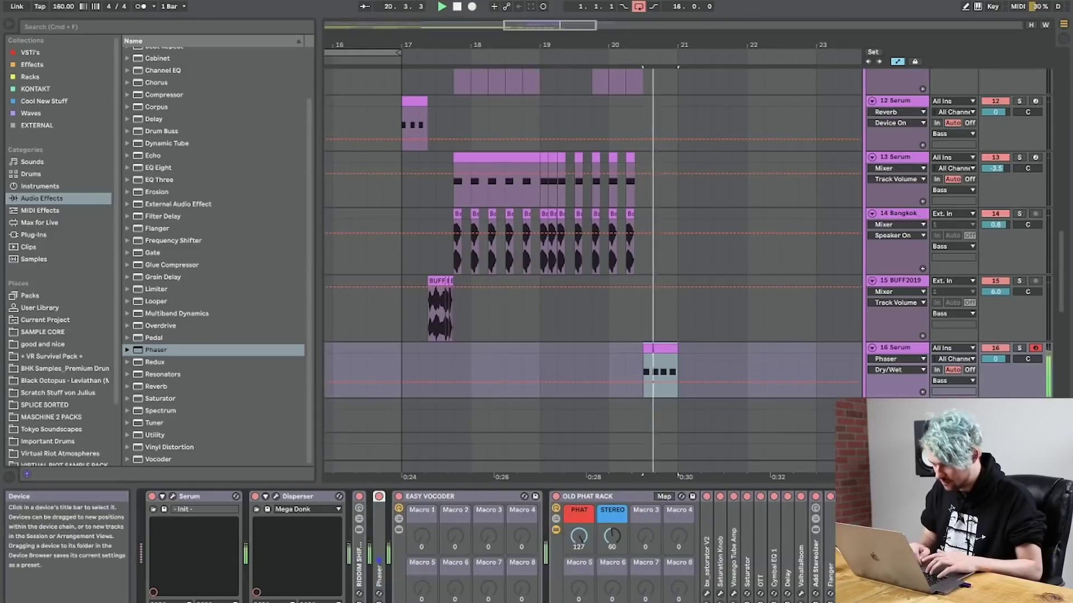
Add EQ Eight at the end of track 16's chain and shape its bands during playback, cutting band 3 about 3.1 dB at 2.97 kHz.
double_click(159, 168)
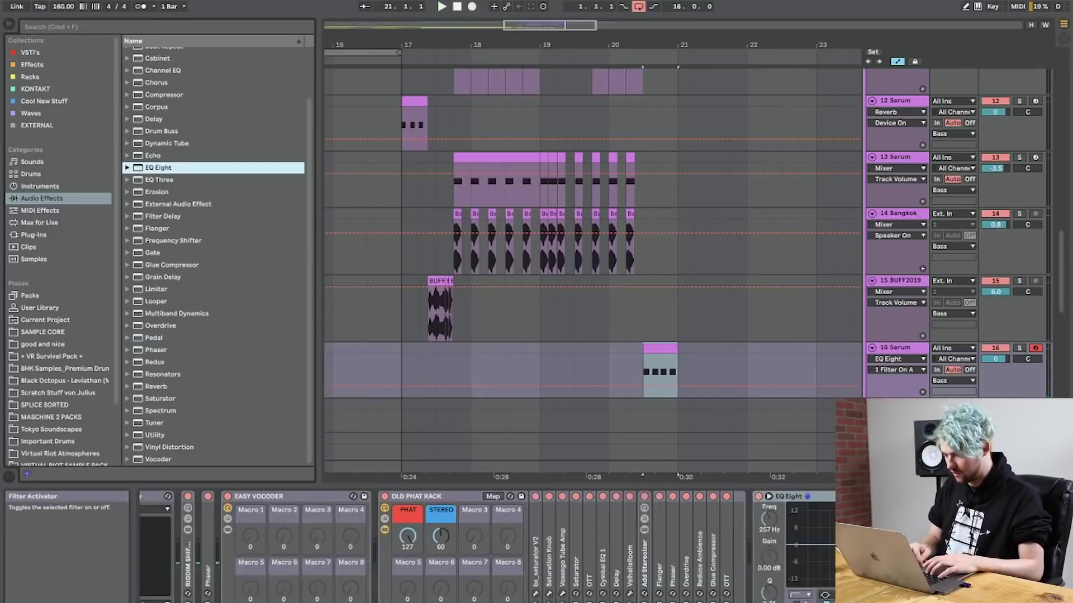
click(647, 347)
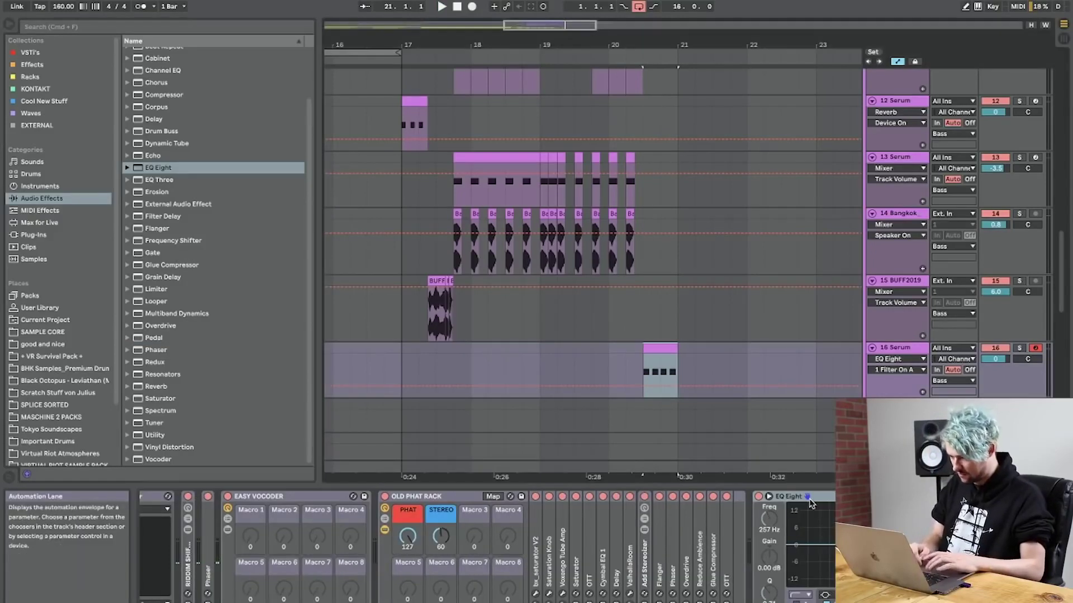
key(space)
key(space)
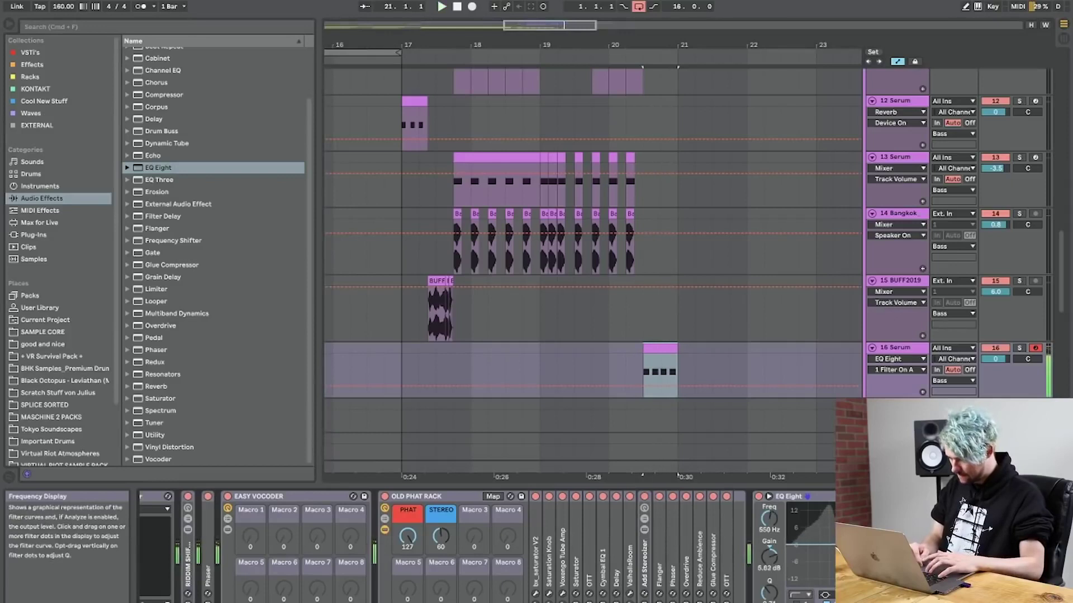
drag(769, 593, 769, 579)
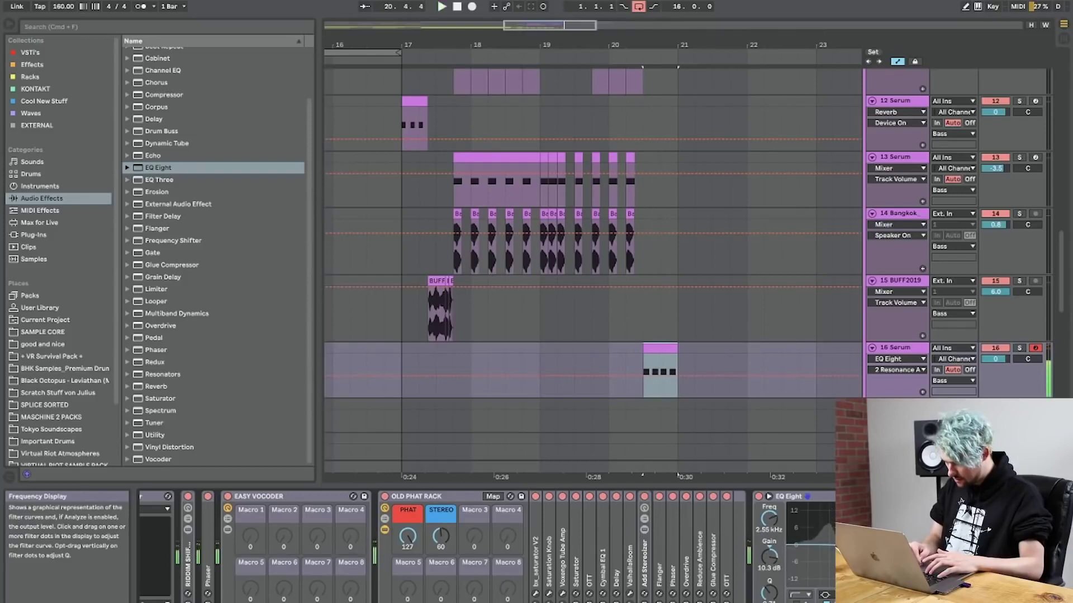
drag(956, 557, 962, 555)
key(space)
drag(770, 592, 769, 597)
key(space)
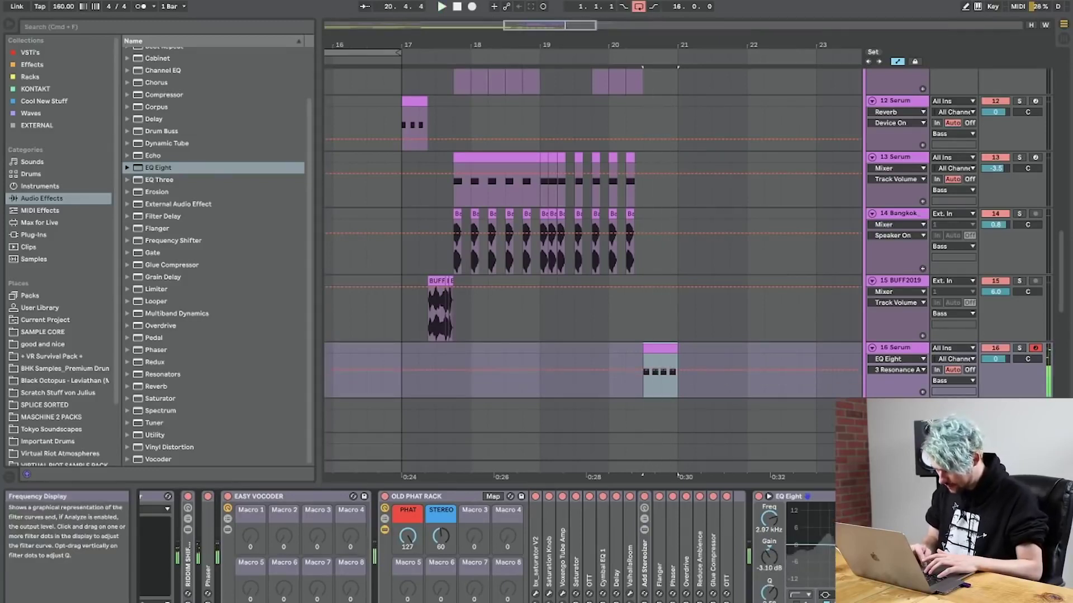
Play the drop from bar 17 and review the drum, bass and vocal tracks in context.
key(space)
key(space)
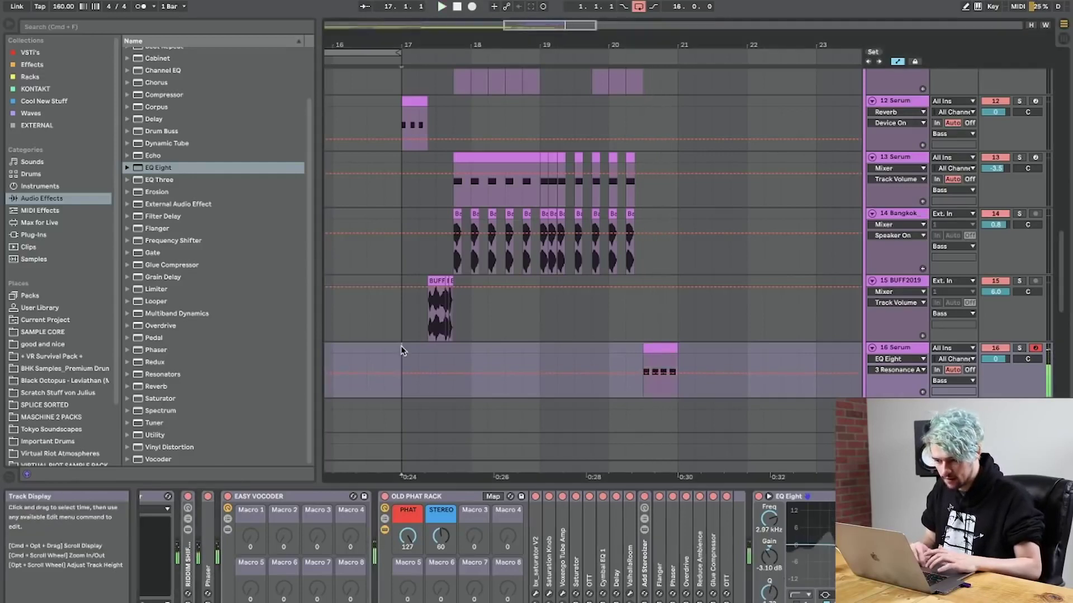
scroll(402, 352, up, 10)
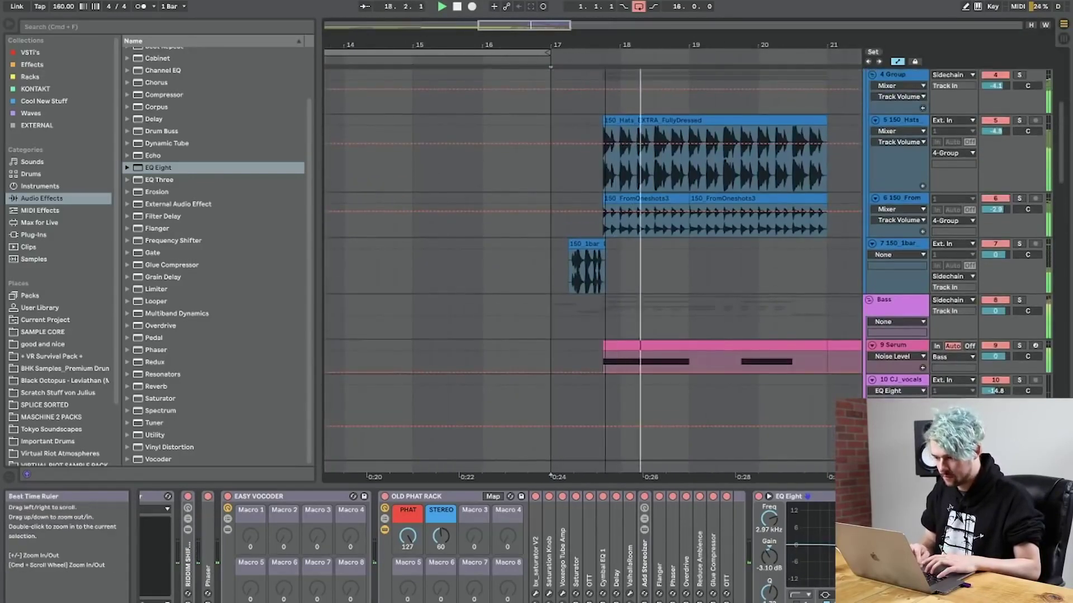
scroll(614, 251, down, 10)
scroll(629, 327, up, 5)
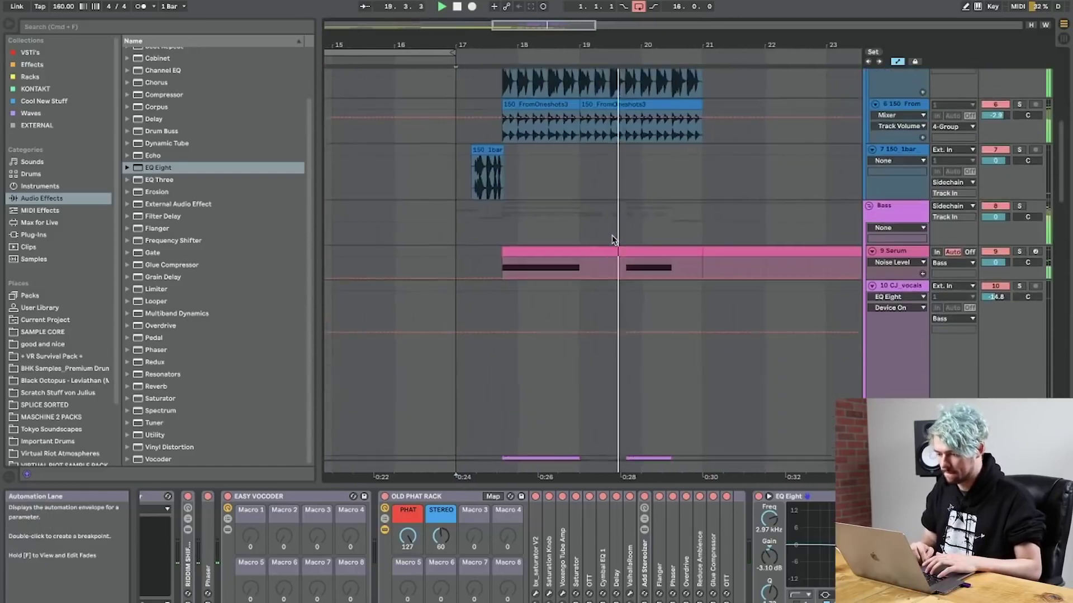
scroll(609, 240, down, 5)
Solo the CJ_vocals clips on track 11 and set the first Frequency Shifter's Fine frequency to 0.41 Hz while auditioning.
click(502, 277)
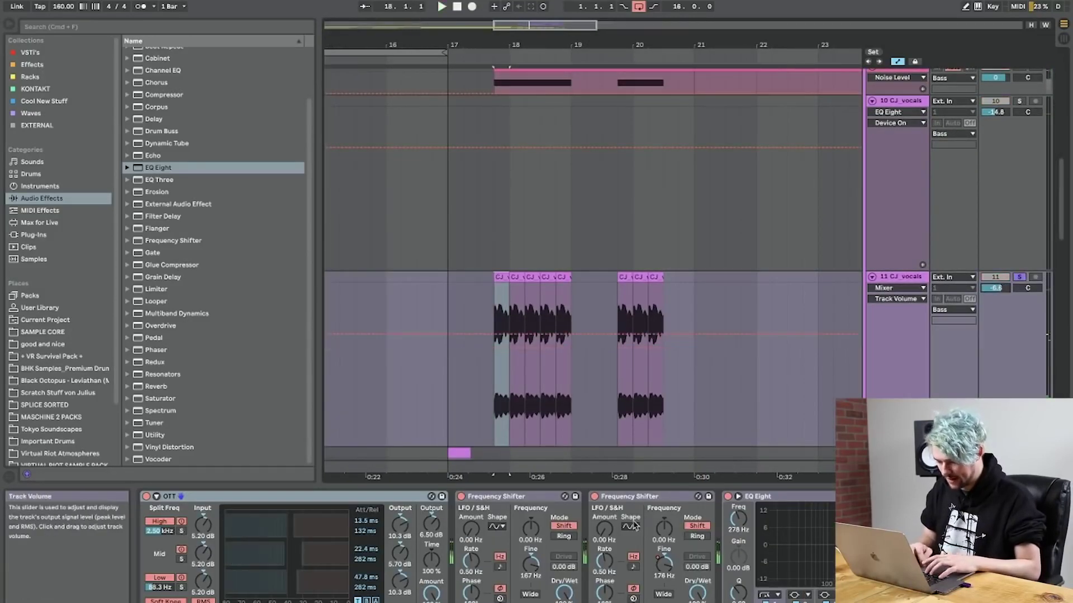
click(526, 567)
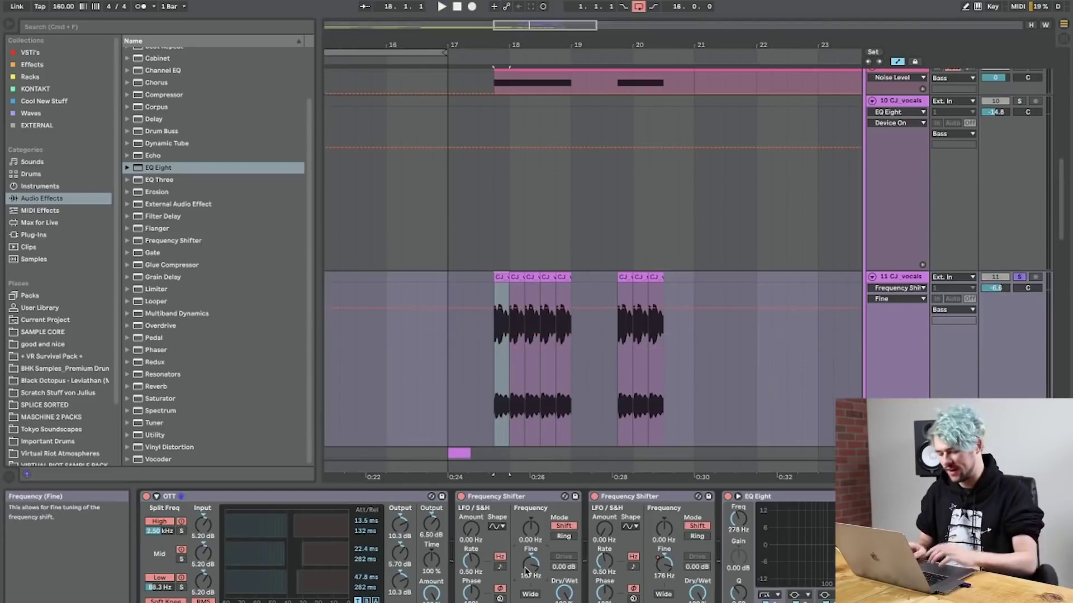
key(space)
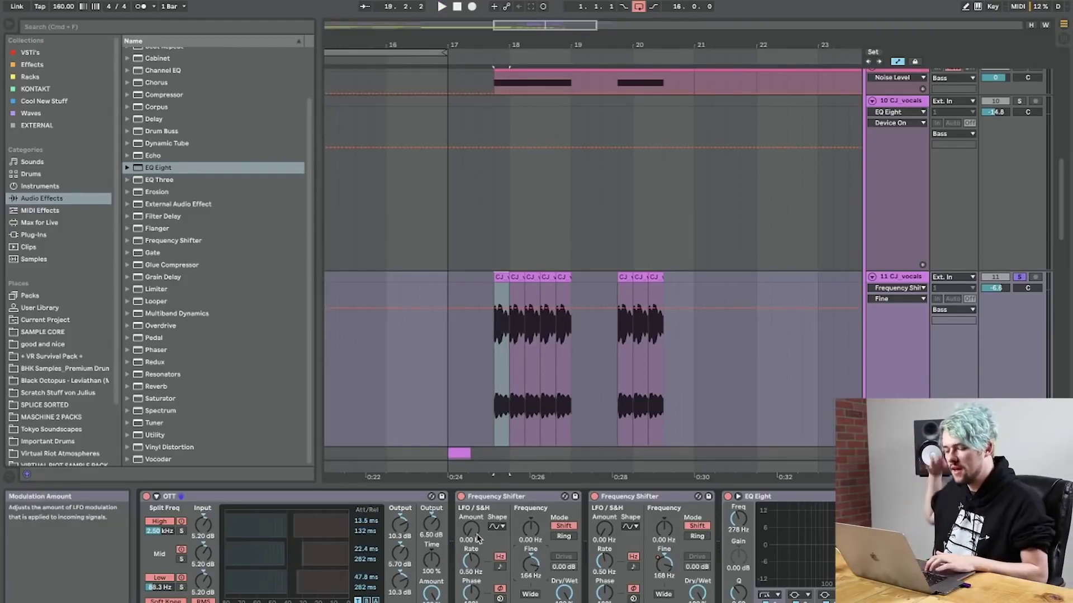
scroll(584, 528, right, 10)
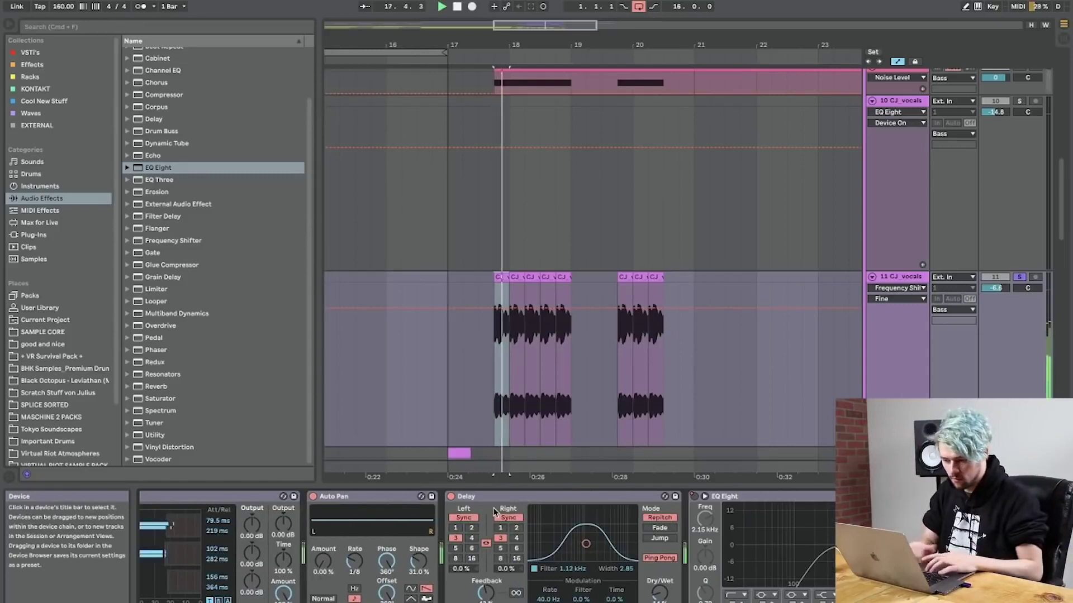
scroll(494, 512, left, 10)
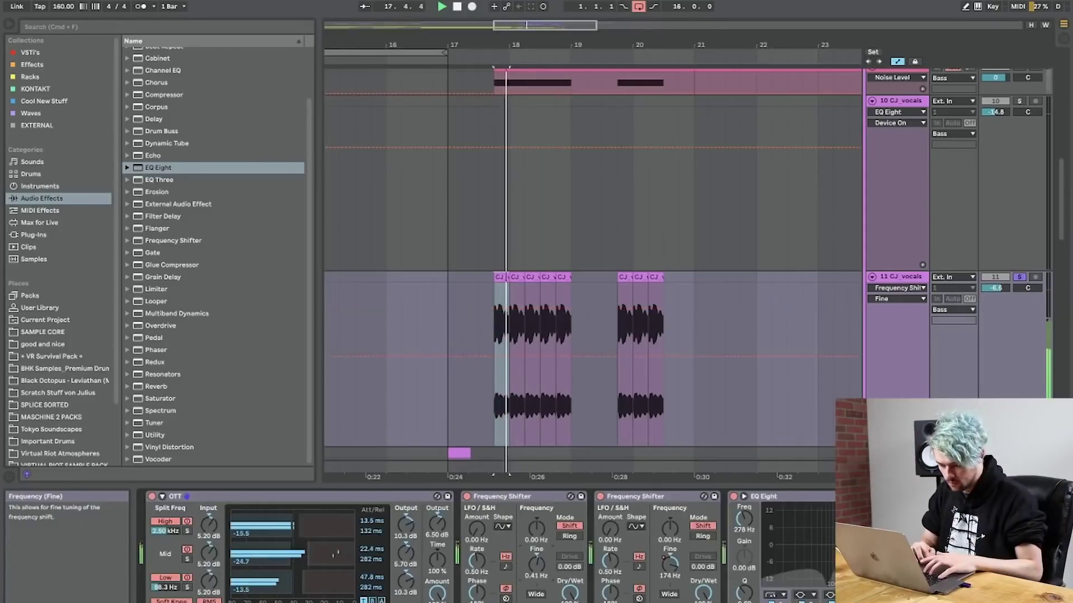
Unsolo track 11 and examine its device chain from OTT through Auto Pan and Delay while the full drop plays.
click(1018, 278)
scroll(243, 562, right, 10)
key(space)
scroll(751, 526, right, 7)
scroll(751, 527, left, 20)
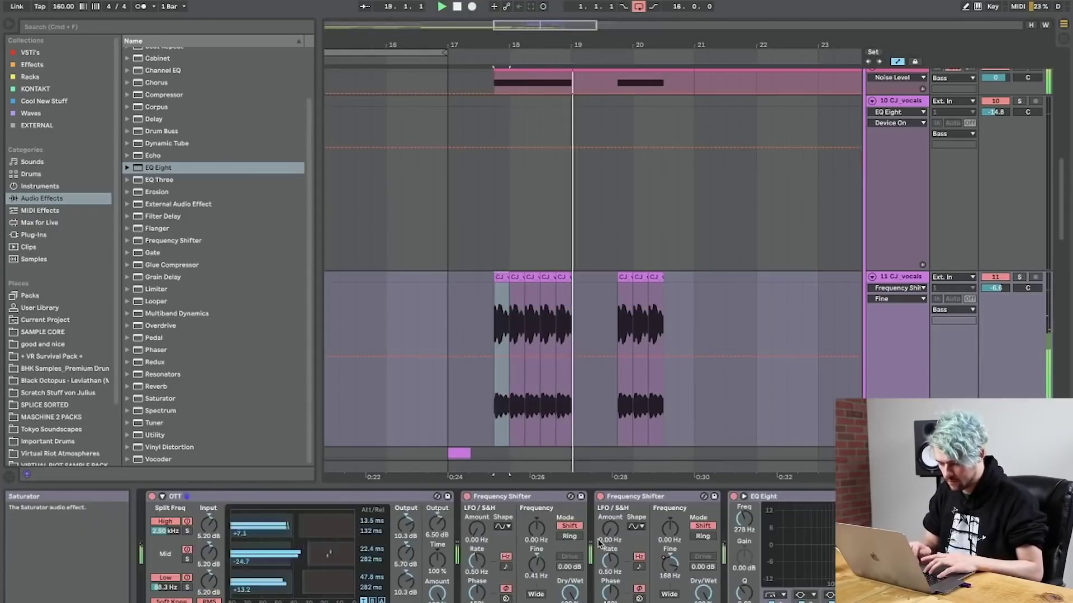
scroll(751, 526, right, 20)
scroll(751, 526, left, 20)
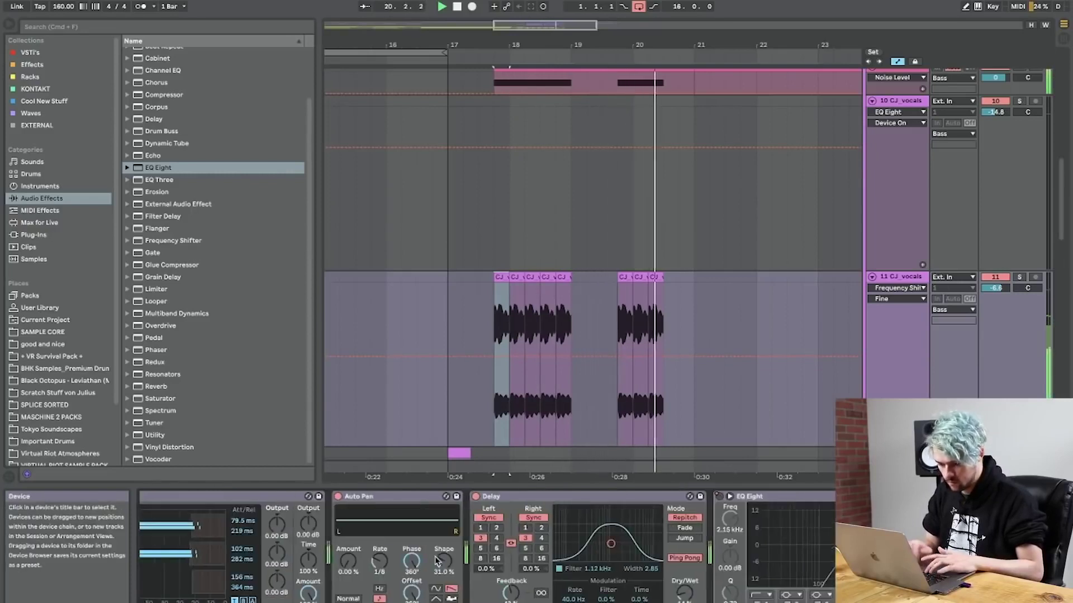
Insert a Utility at the start of track 11's device chain, enable Mono, and audition the vocals through the Delay.
drag(149, 437, 151, 547)
click(168, 579)
key(space)
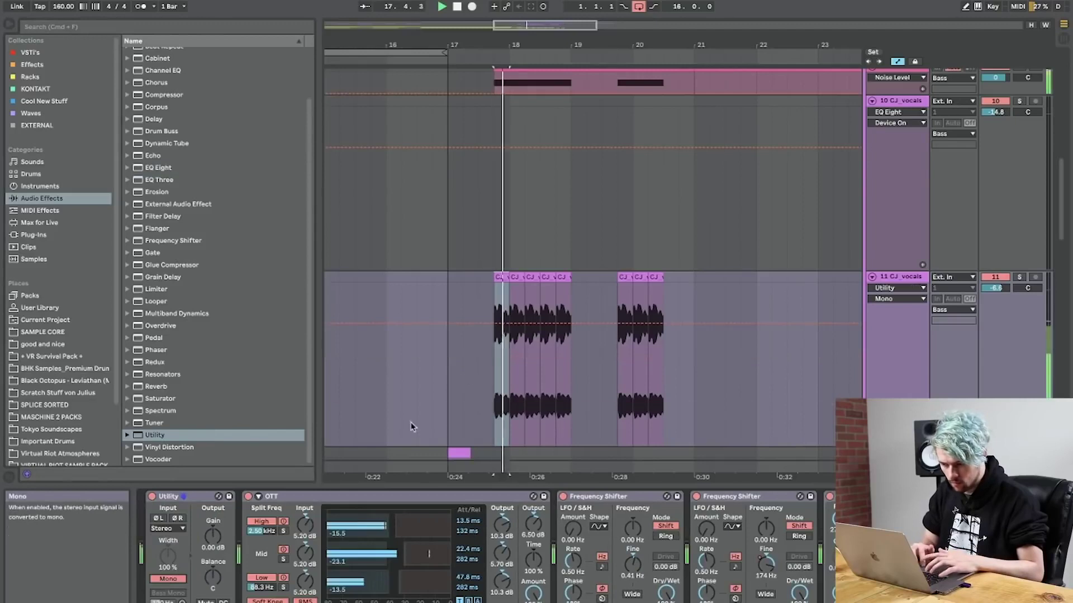
scroll(701, 576, right, 10)
key(space)
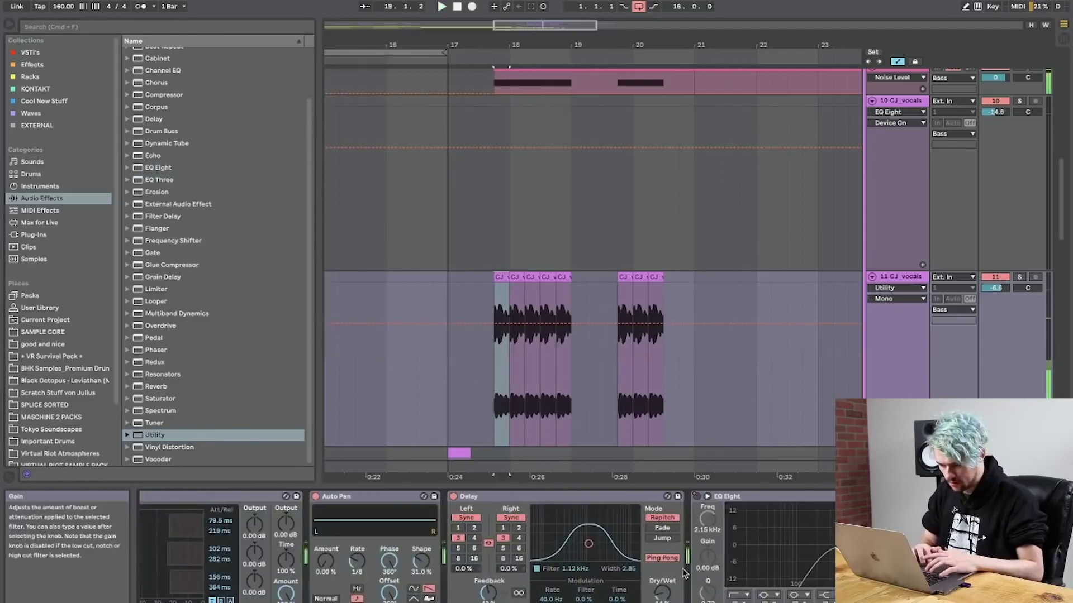
key(space)
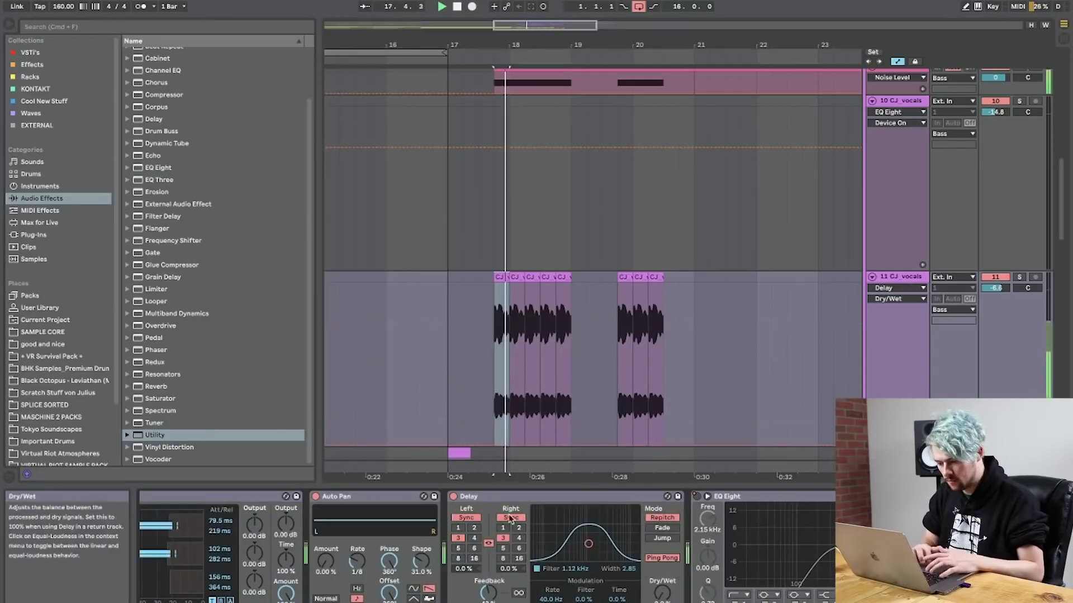
Set the first Frequency Shifter's Fine frequency to 500 Hz on track 11 and audition it with the rest of the chain.
scroll(636, 572, left, 10)
key(space)
key(space)
drag(634, 571, 634, 390)
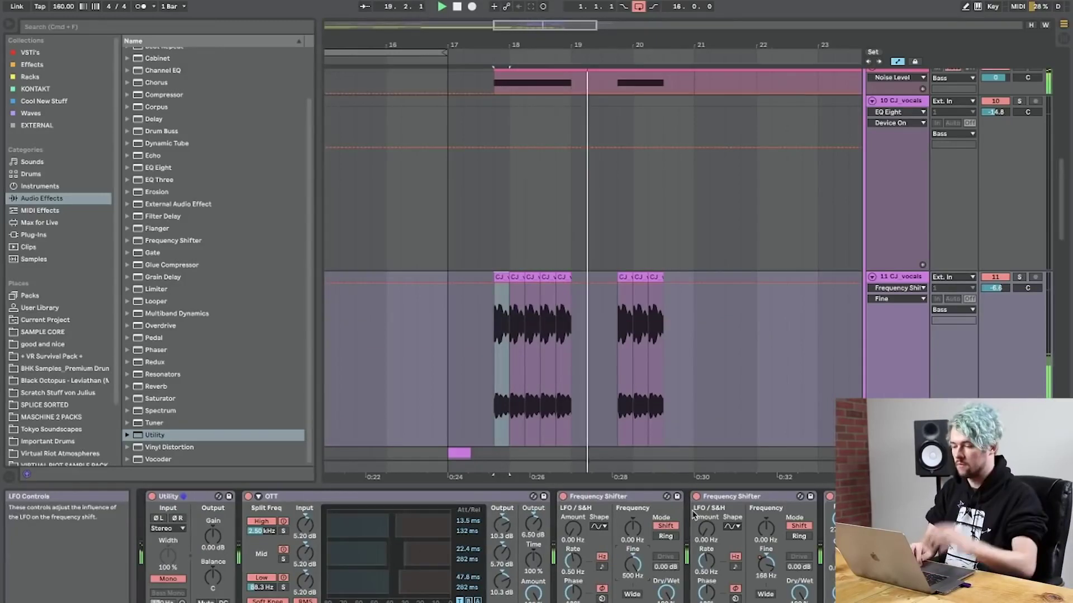
scroll(595, 553, right, 10)
scroll(595, 554, left, 5)
key(space)
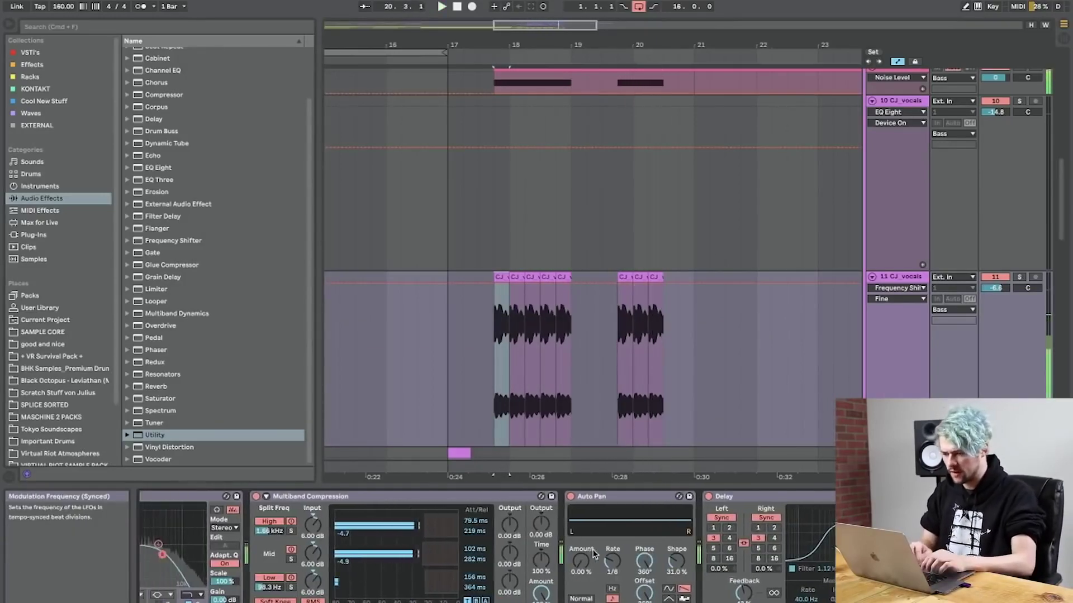
Hide the automation lanes and solo the Kick & Snare track to audition its pattern from bar 18.
key(a)
scroll(543, 297, up, 10)
click(530, 222)
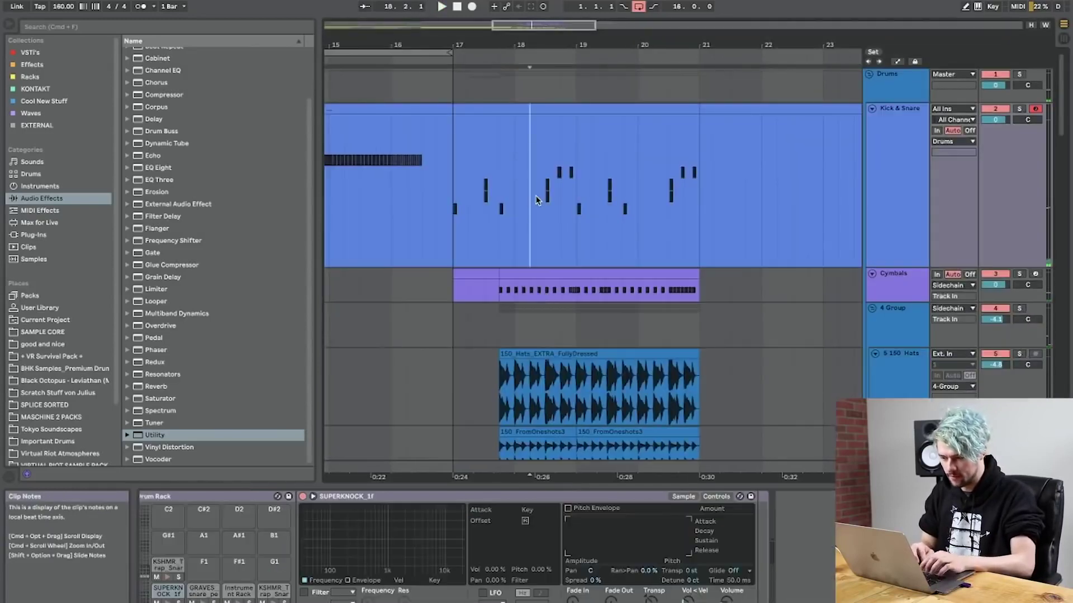
click(1018, 109)
key(space)
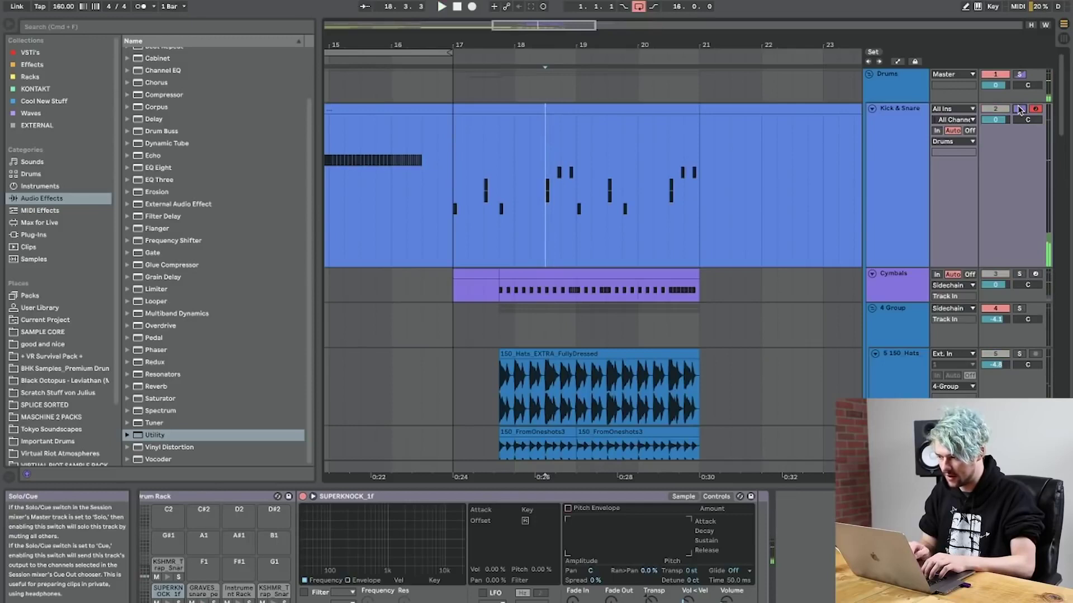
Play the drop and examine the bass and sample tracks, including the part of the downlifter clip that runs past bar 17.
scroll(665, 220, down, 10)
scroll(665, 220, right, 3)
scroll(666, 220, up, 10)
scroll(666, 220, down, 15)
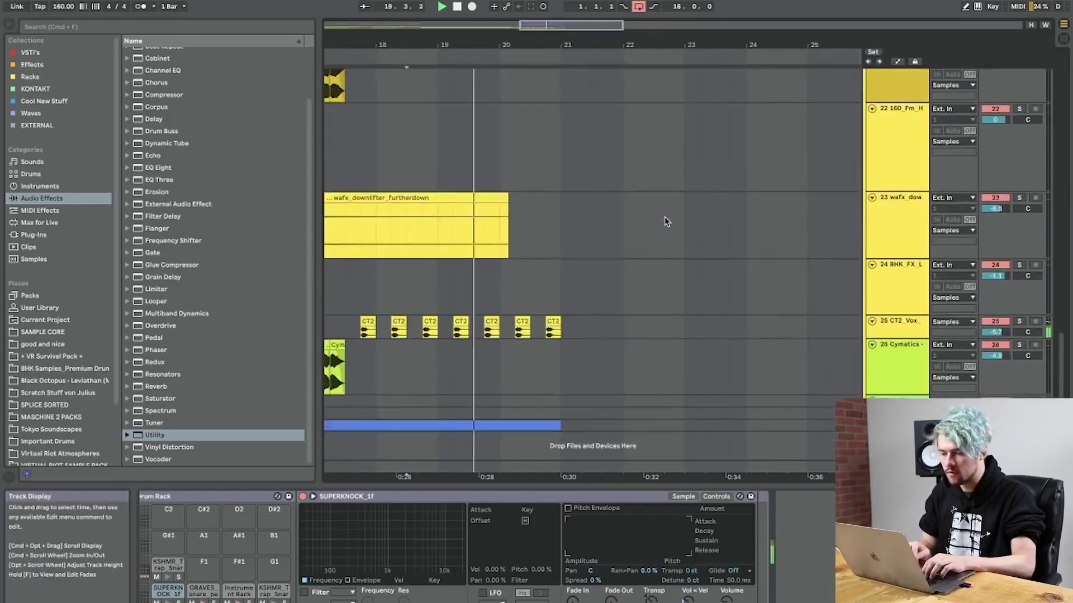
scroll(665, 220, left, 1)
key(space)
drag(551, 41, 565, 12)
scroll(587, 218, up, 10)
scroll(587, 218, left, 1)
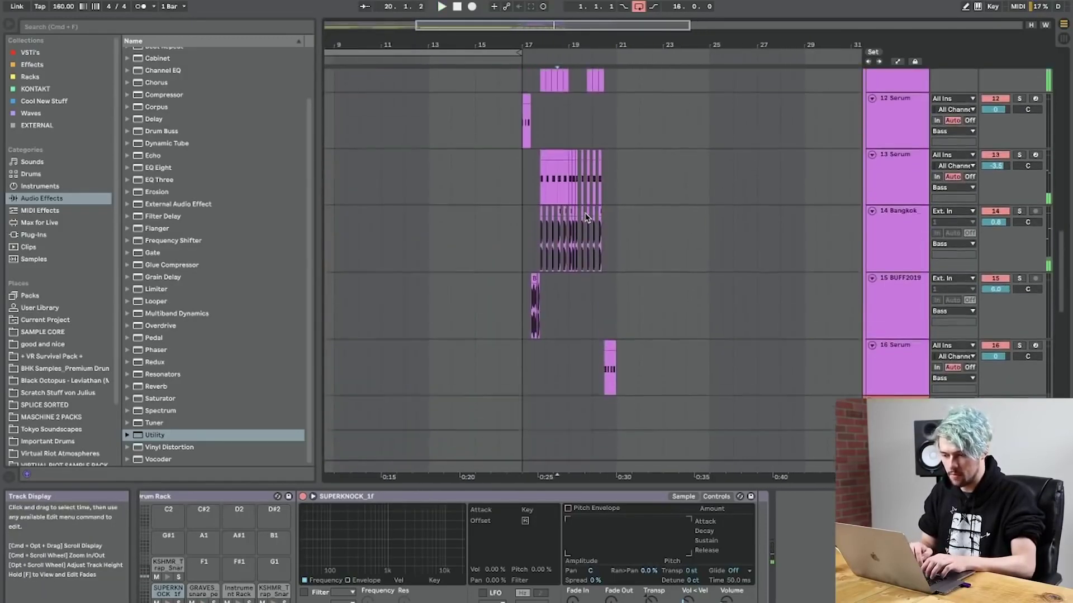
scroll(489, 199, down, 15)
scroll(527, 144, up, 2)
Play the end of the build-up and delete the wafx_downlifter section after the middle of bar 16 on track 23.
click(532, 50)
key(space)
scroll(532, 51, up, 5)
click(500, 268)
key(BackSpace)
Play the transition from bar 16 into the drop and review the bass tracks around bars 17 to 20.
click(436, 276)
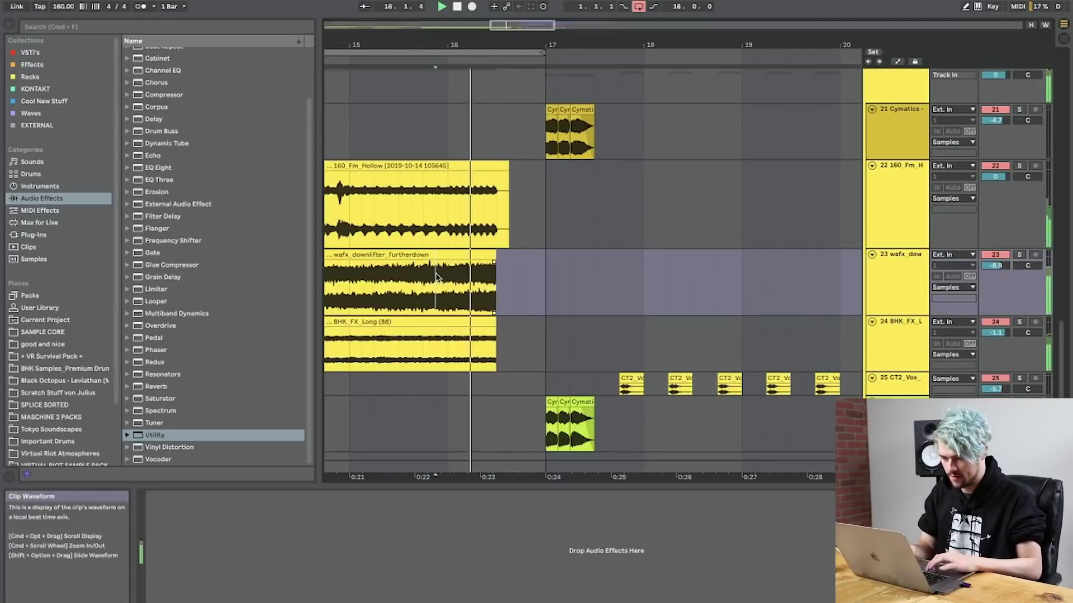
scroll(441, 276, up, 5)
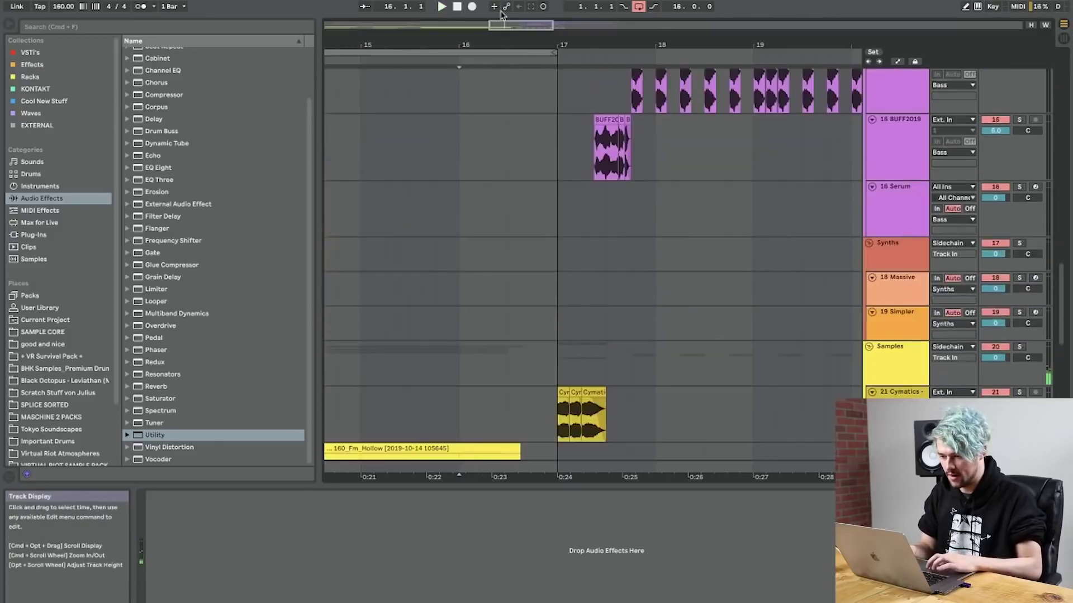
scroll(507, 41, down, 3)
click(586, 133)
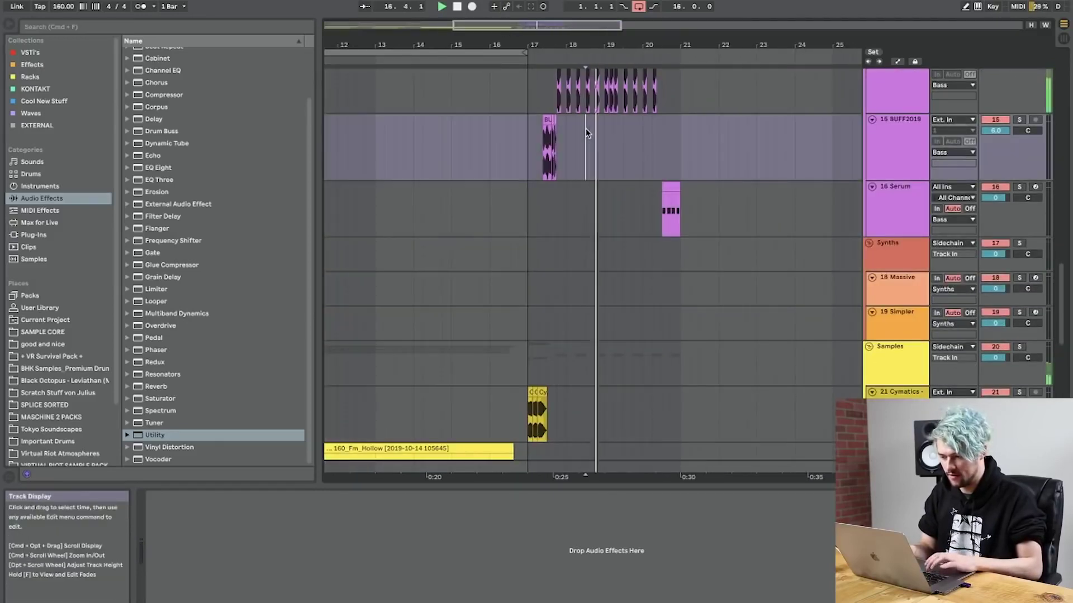
scroll(578, 30, down, 3)
scroll(632, 184, up, 4)
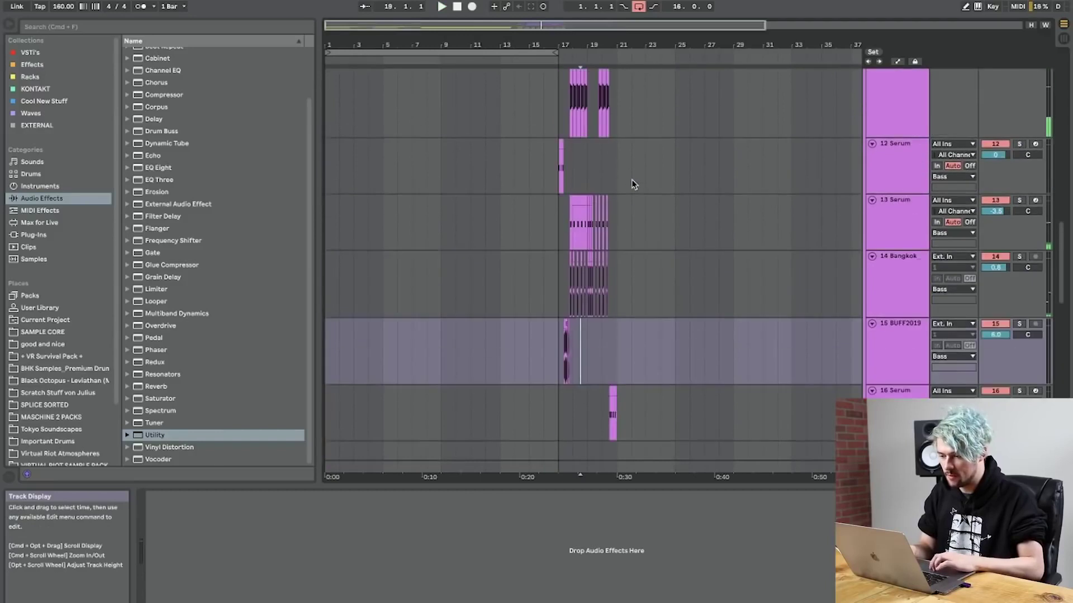
scroll(632, 184, up, 4)
Fold the bass-group tracks from 10 CJ_vocals through 16 Serum to compact the arrangement.
click(907, 239)
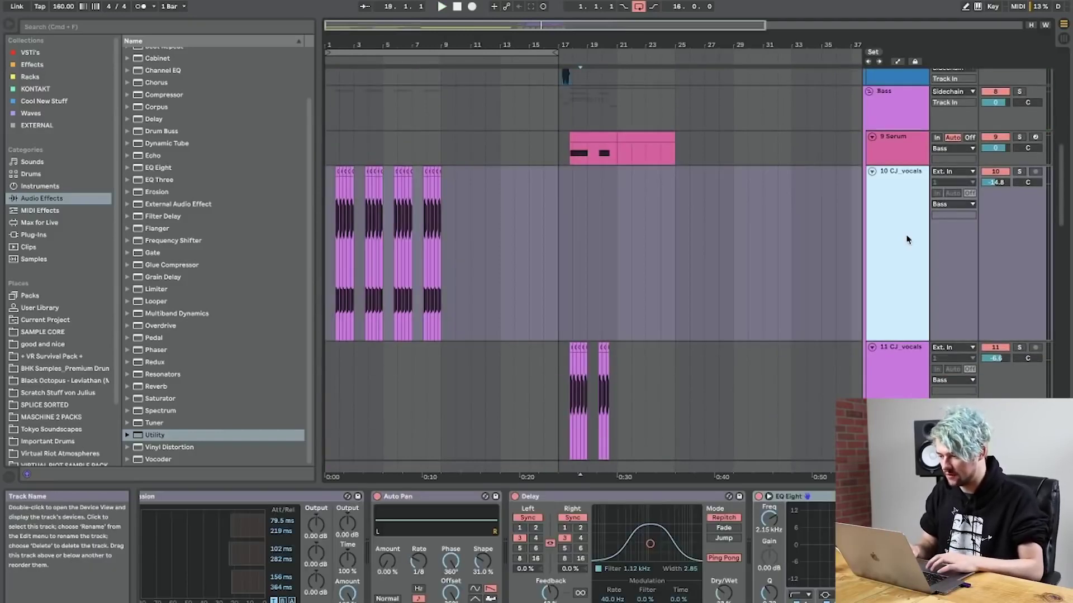
key(u)
click(906, 239)
key(u)
key(Down)
key(Left)
key(Down)
key(Left)
key(Down)
key(Left)
key(Down)
key(Left)
key(Down)
key(Left)
scroll(886, 223, up, 8)
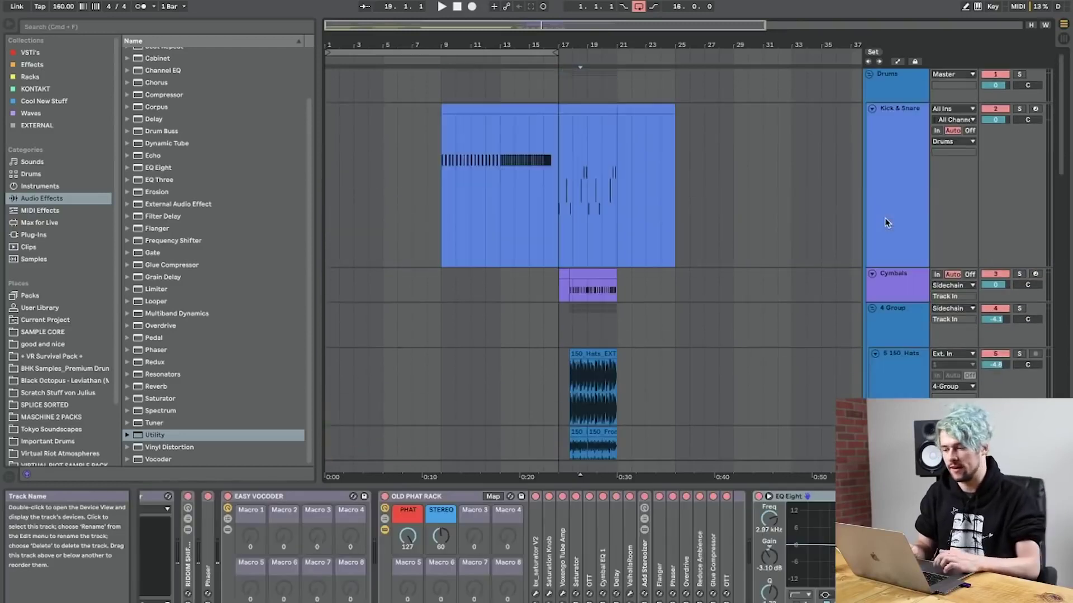
Unfold the 14 Bangkok and 13 Serum tracks and place the insert marker at 17.4.1 on track 13.
click(564, 177)
scroll(564, 177, down, 10)
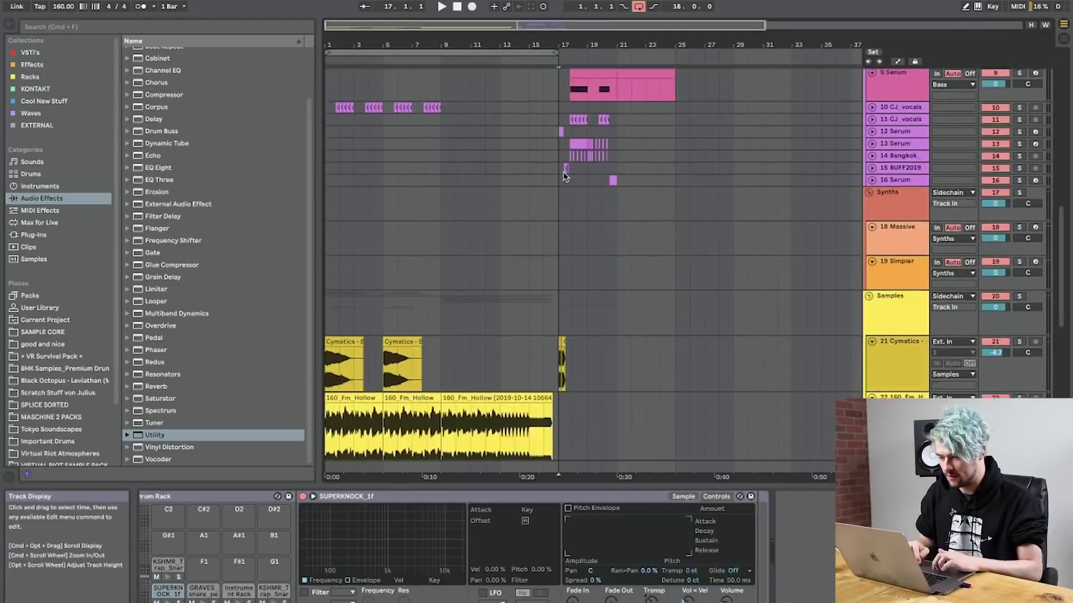
drag(580, 40, 580, 112)
click(534, 117)
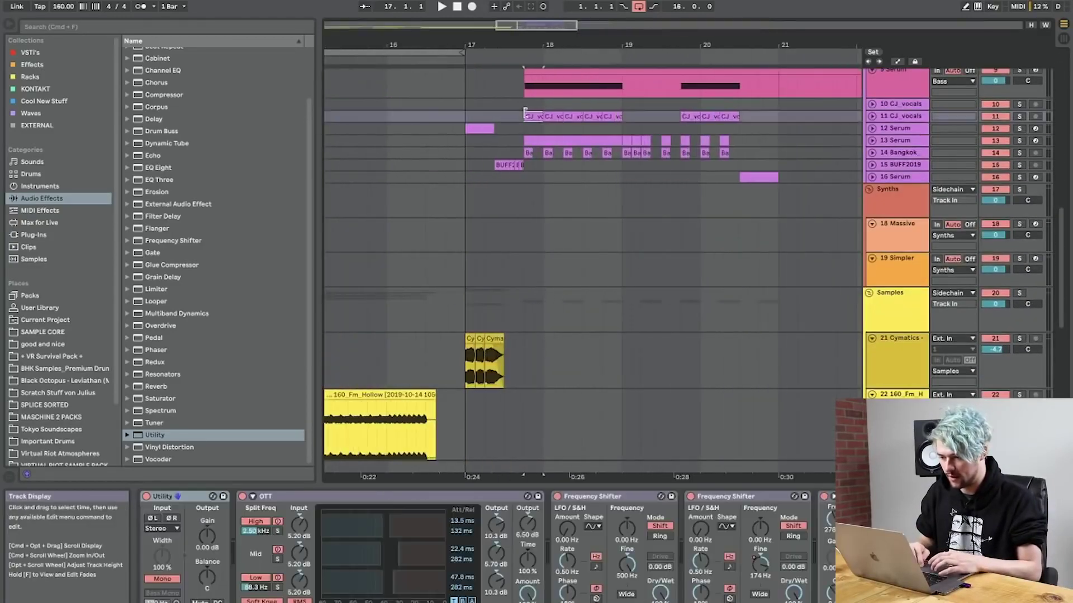
scroll(536, 118, up, 4)
click(871, 256)
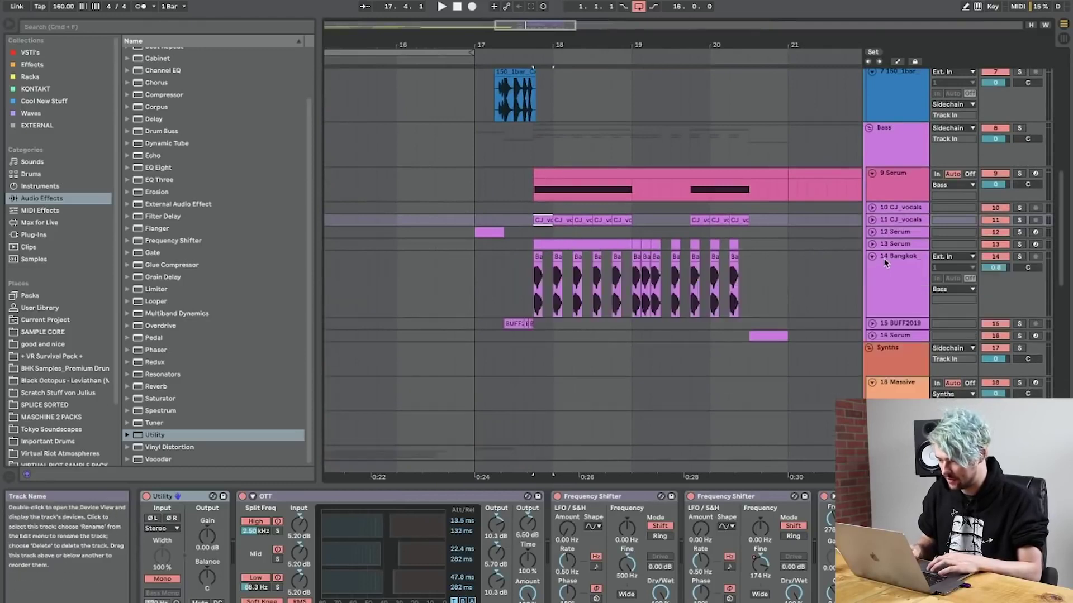
click(891, 244)
key(u)
click(537, 269)
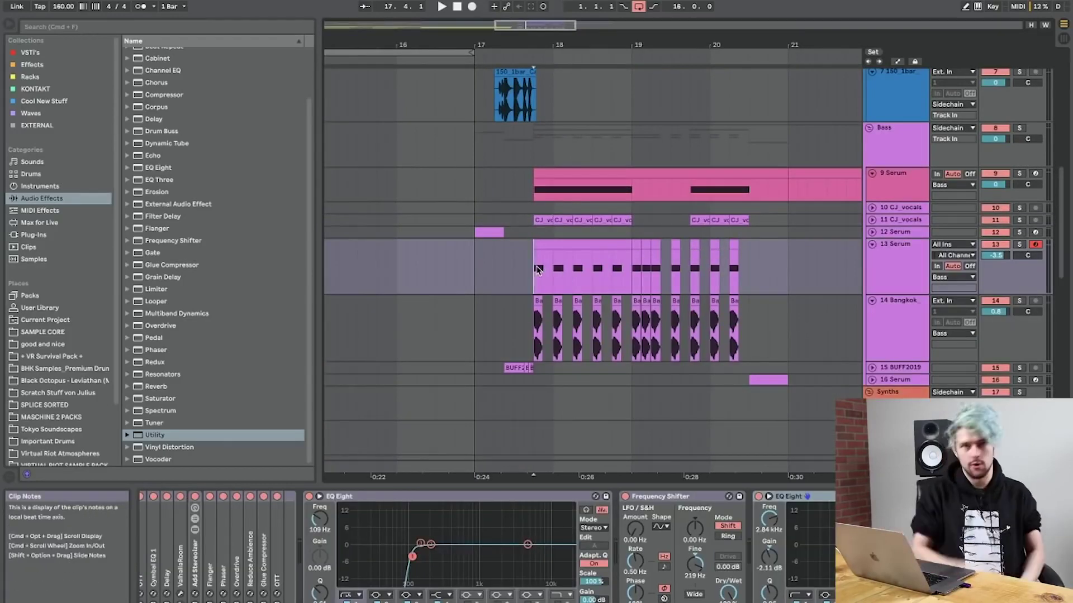
scroll(557, 327, down, 10)
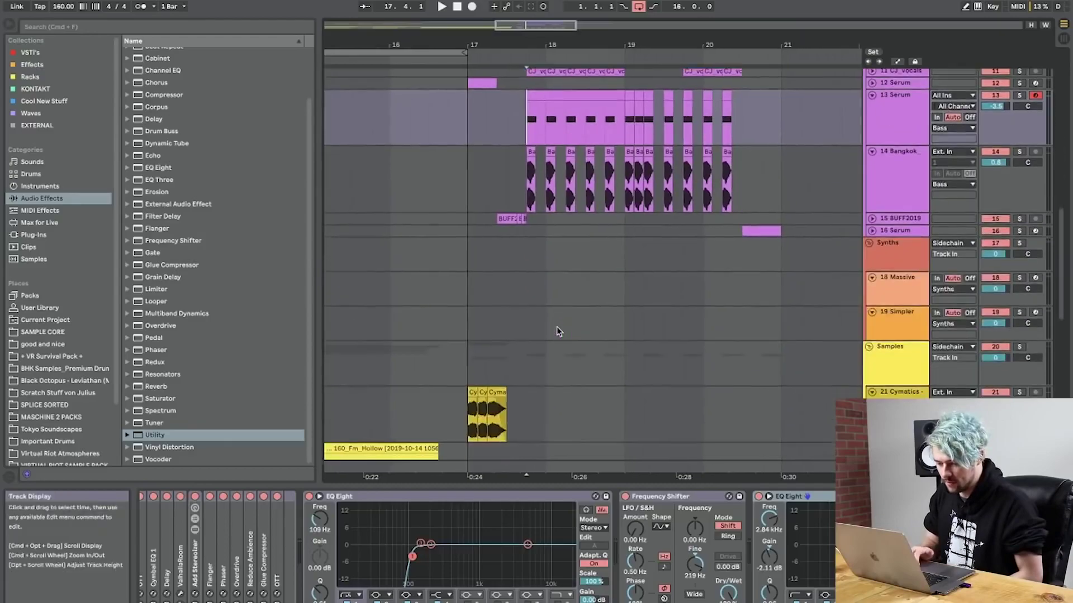